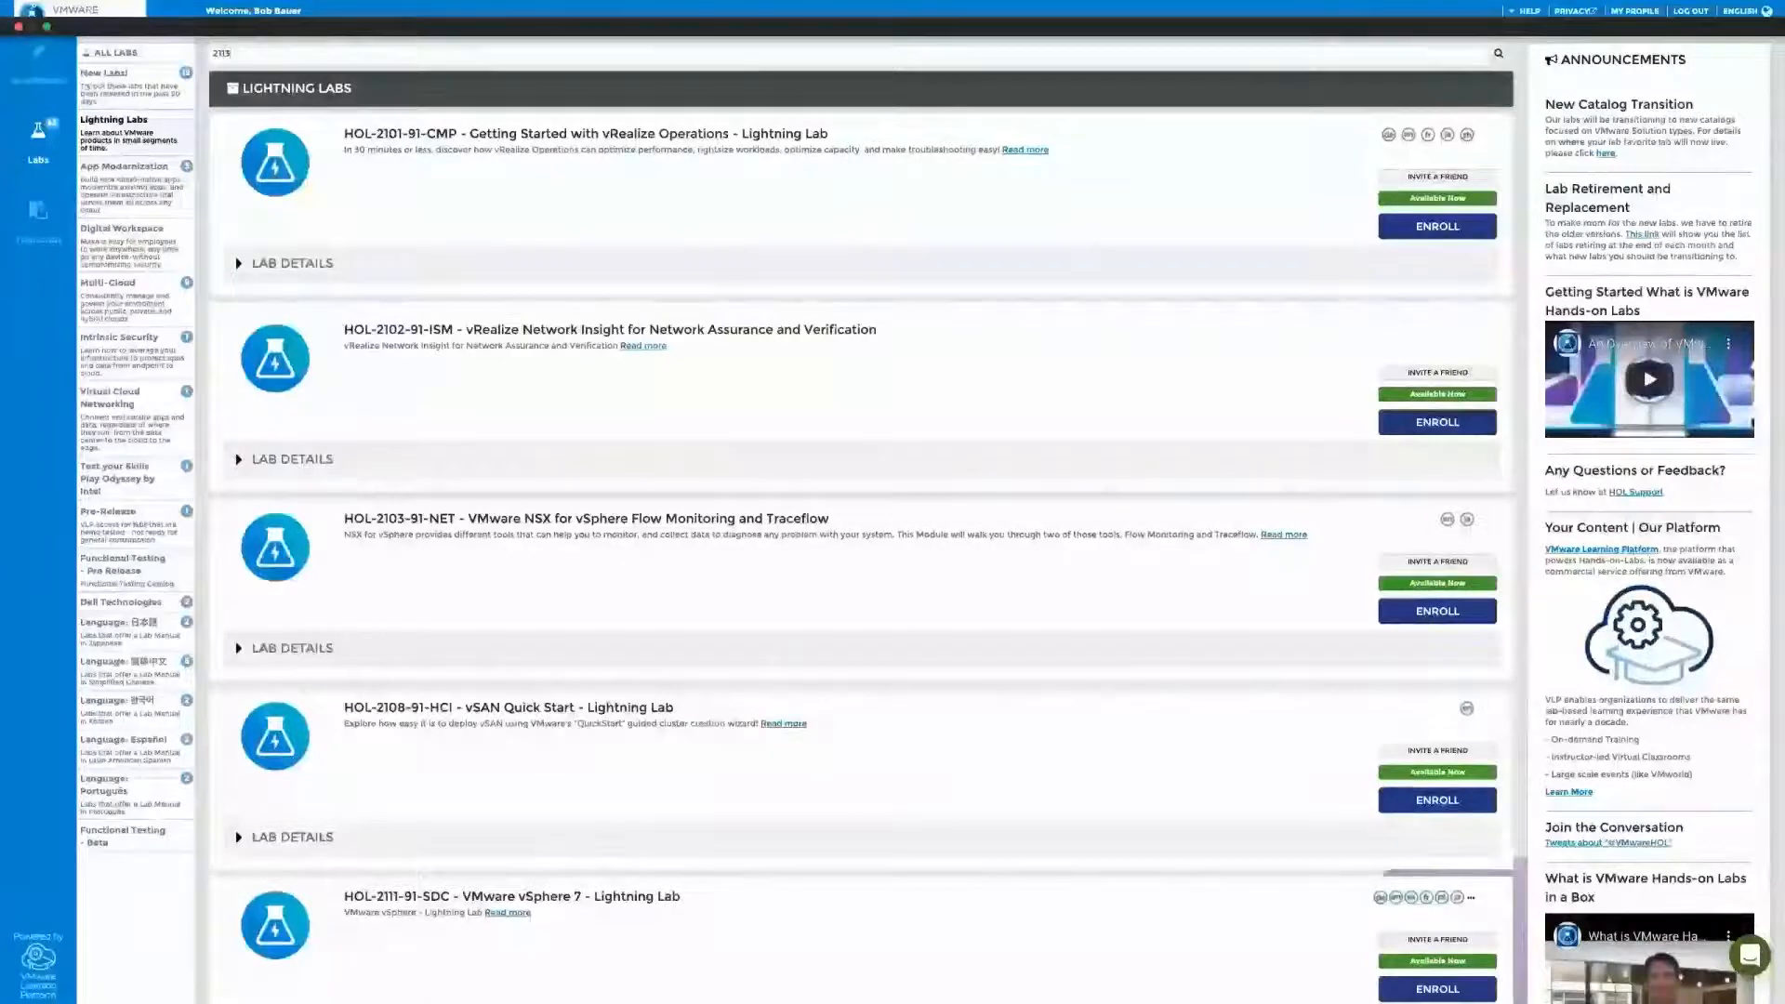
- Search the lab catalog for 2113, then resume the enrolled HOL-2113-01-SDC vSphere with Tanzu lab with its console in full screen
key("Return")
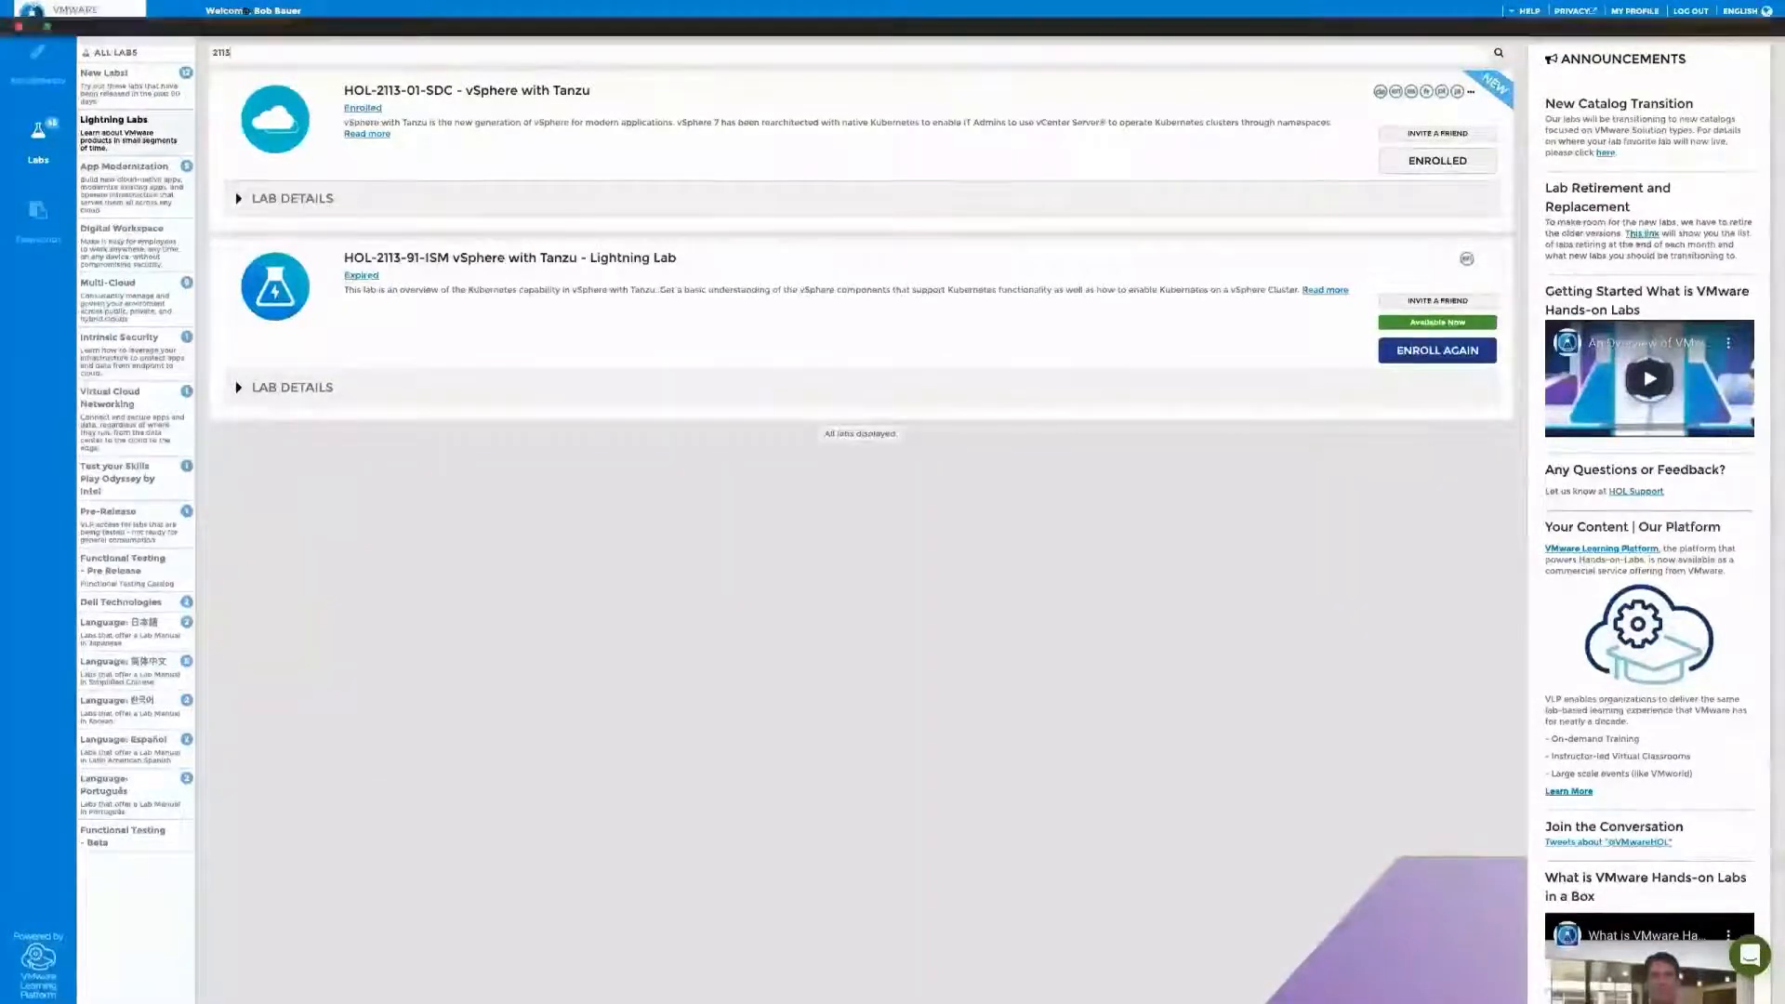
left_click(41, 70)
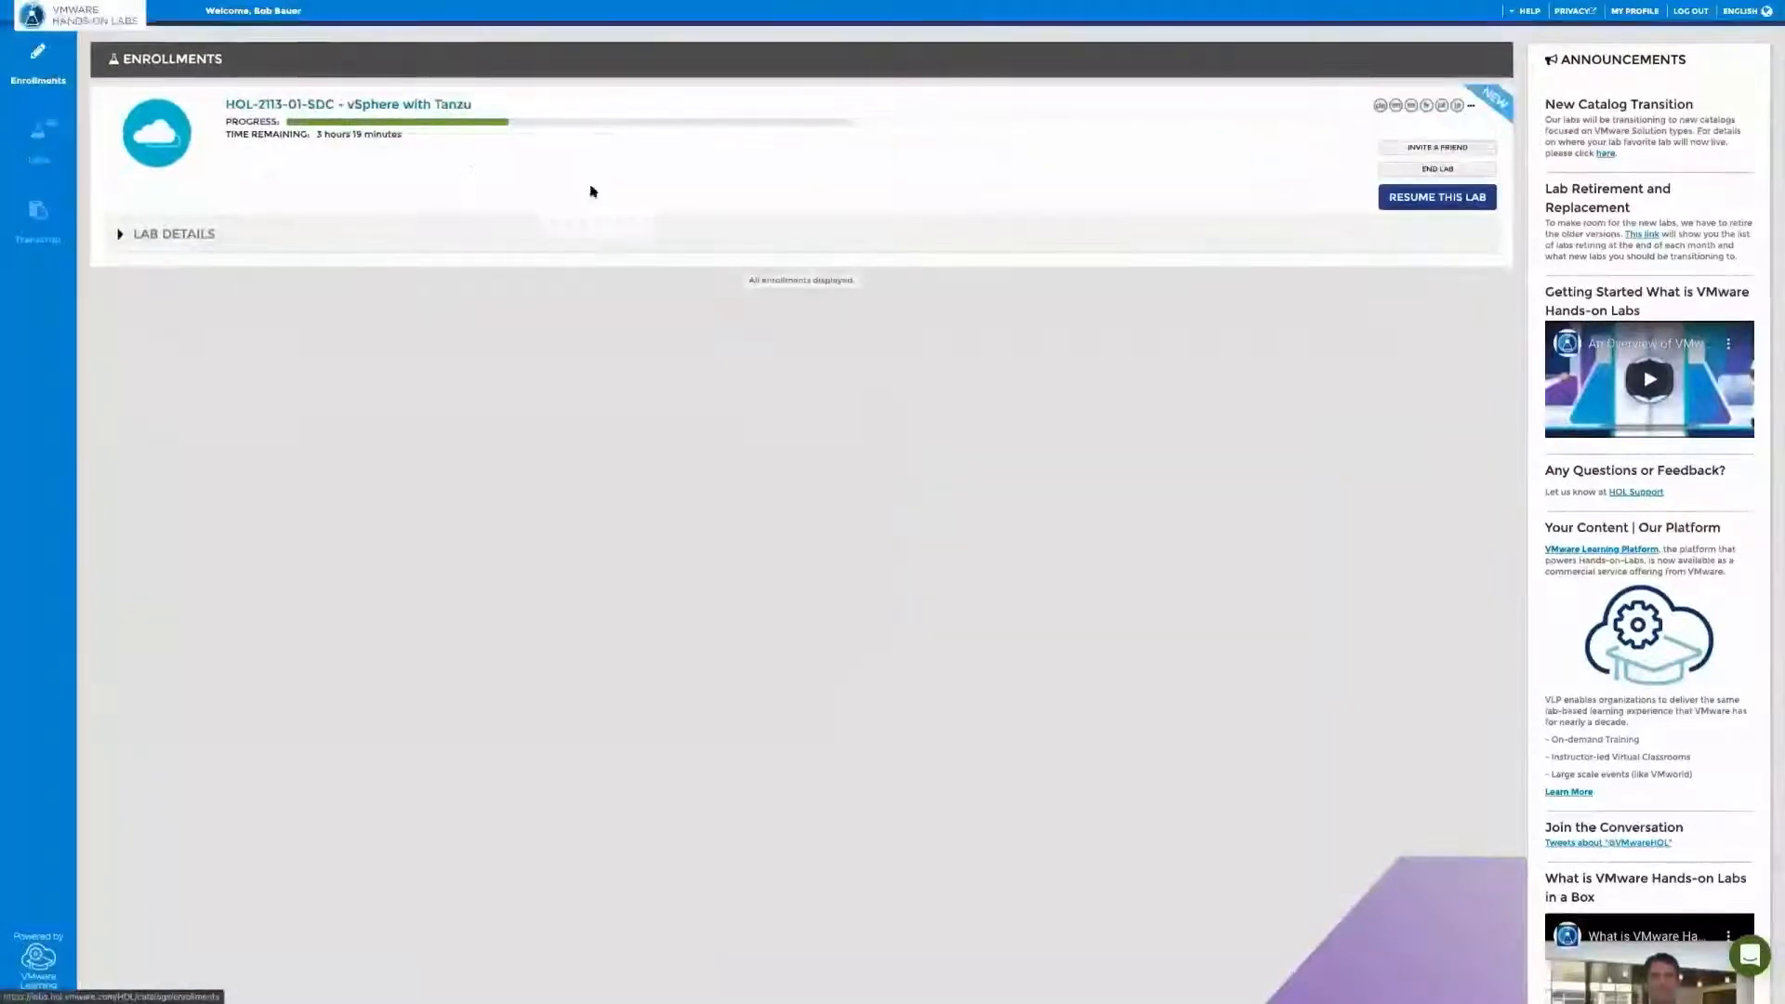
left_click(1441, 197)
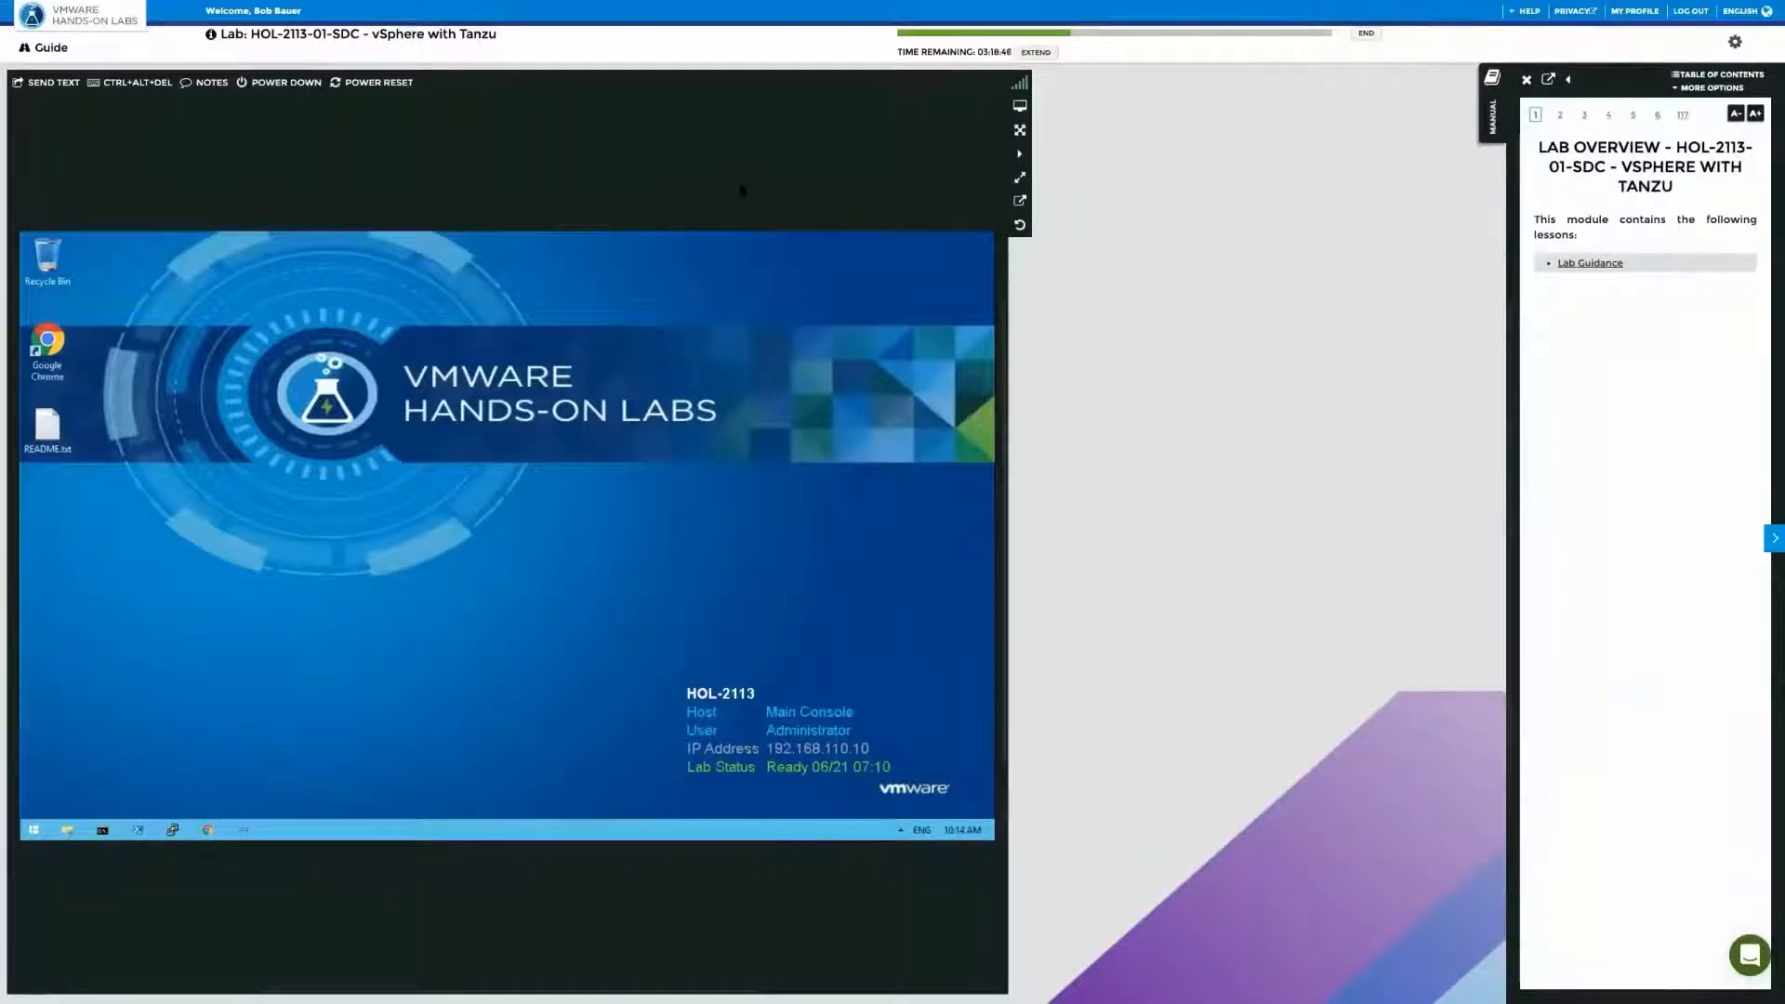
left_click(1021, 112)
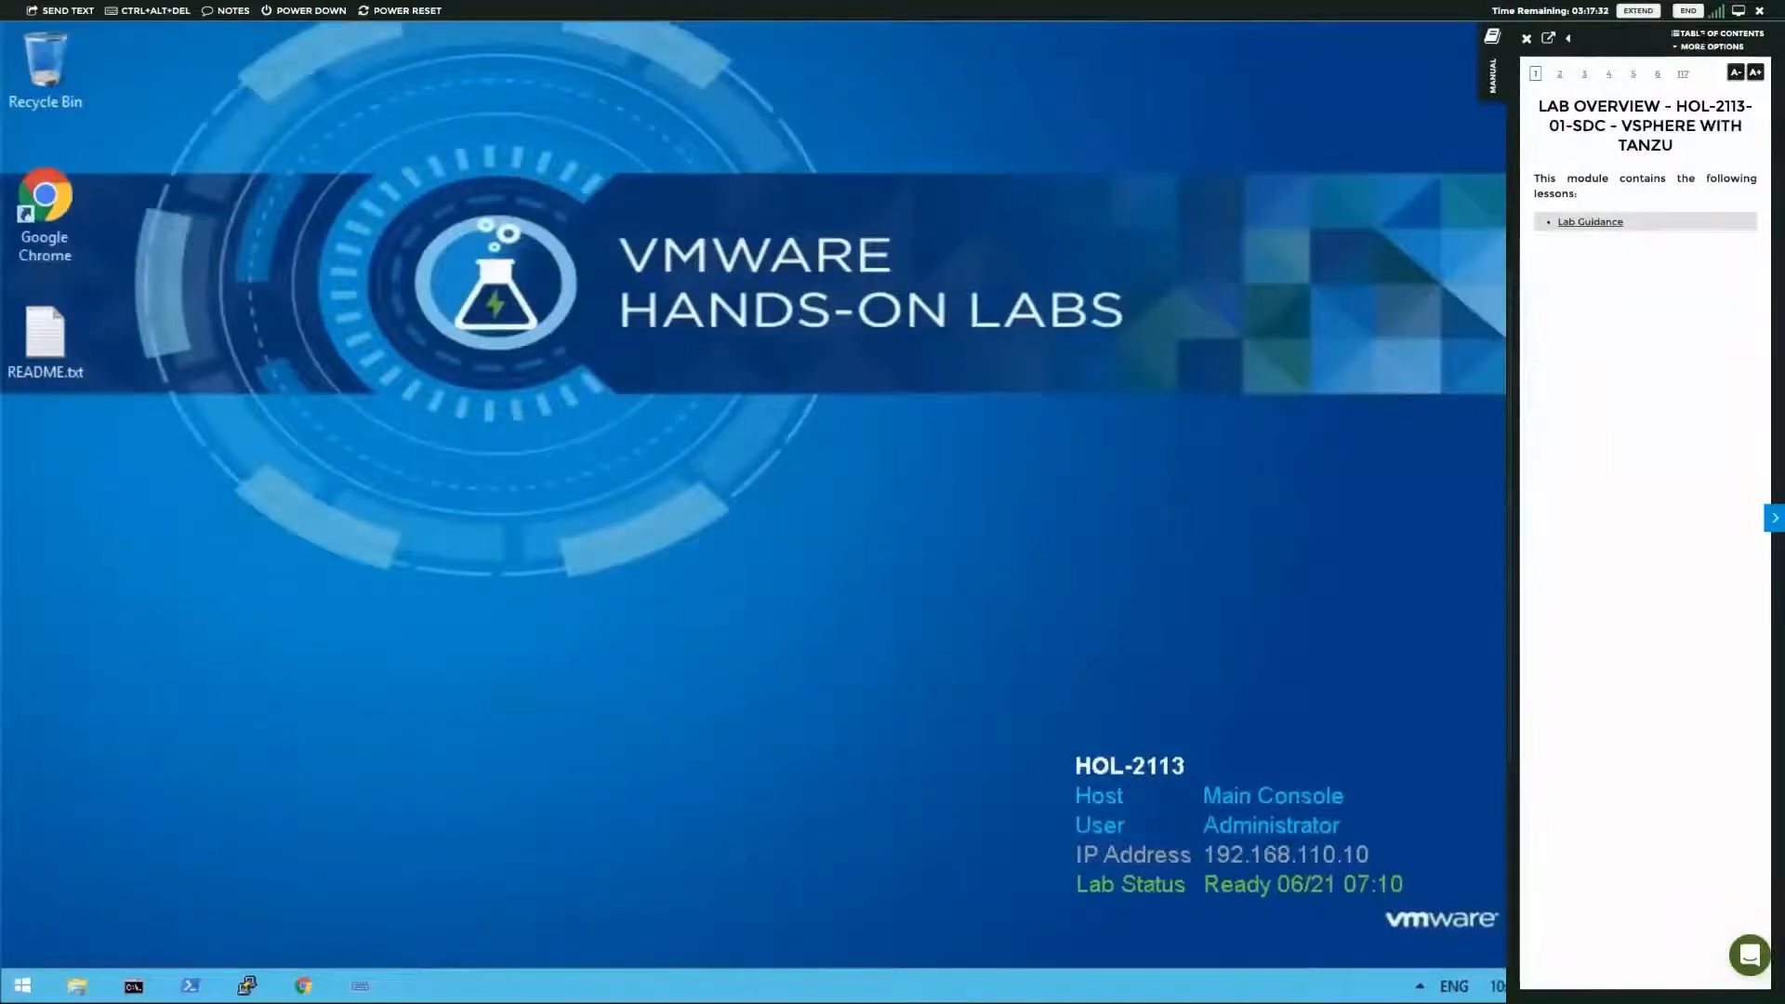
- Go to the vSphere with Tanzu Introduction lesson of Module 1 in the lab manual's table of contents
left_click(1705, 34)
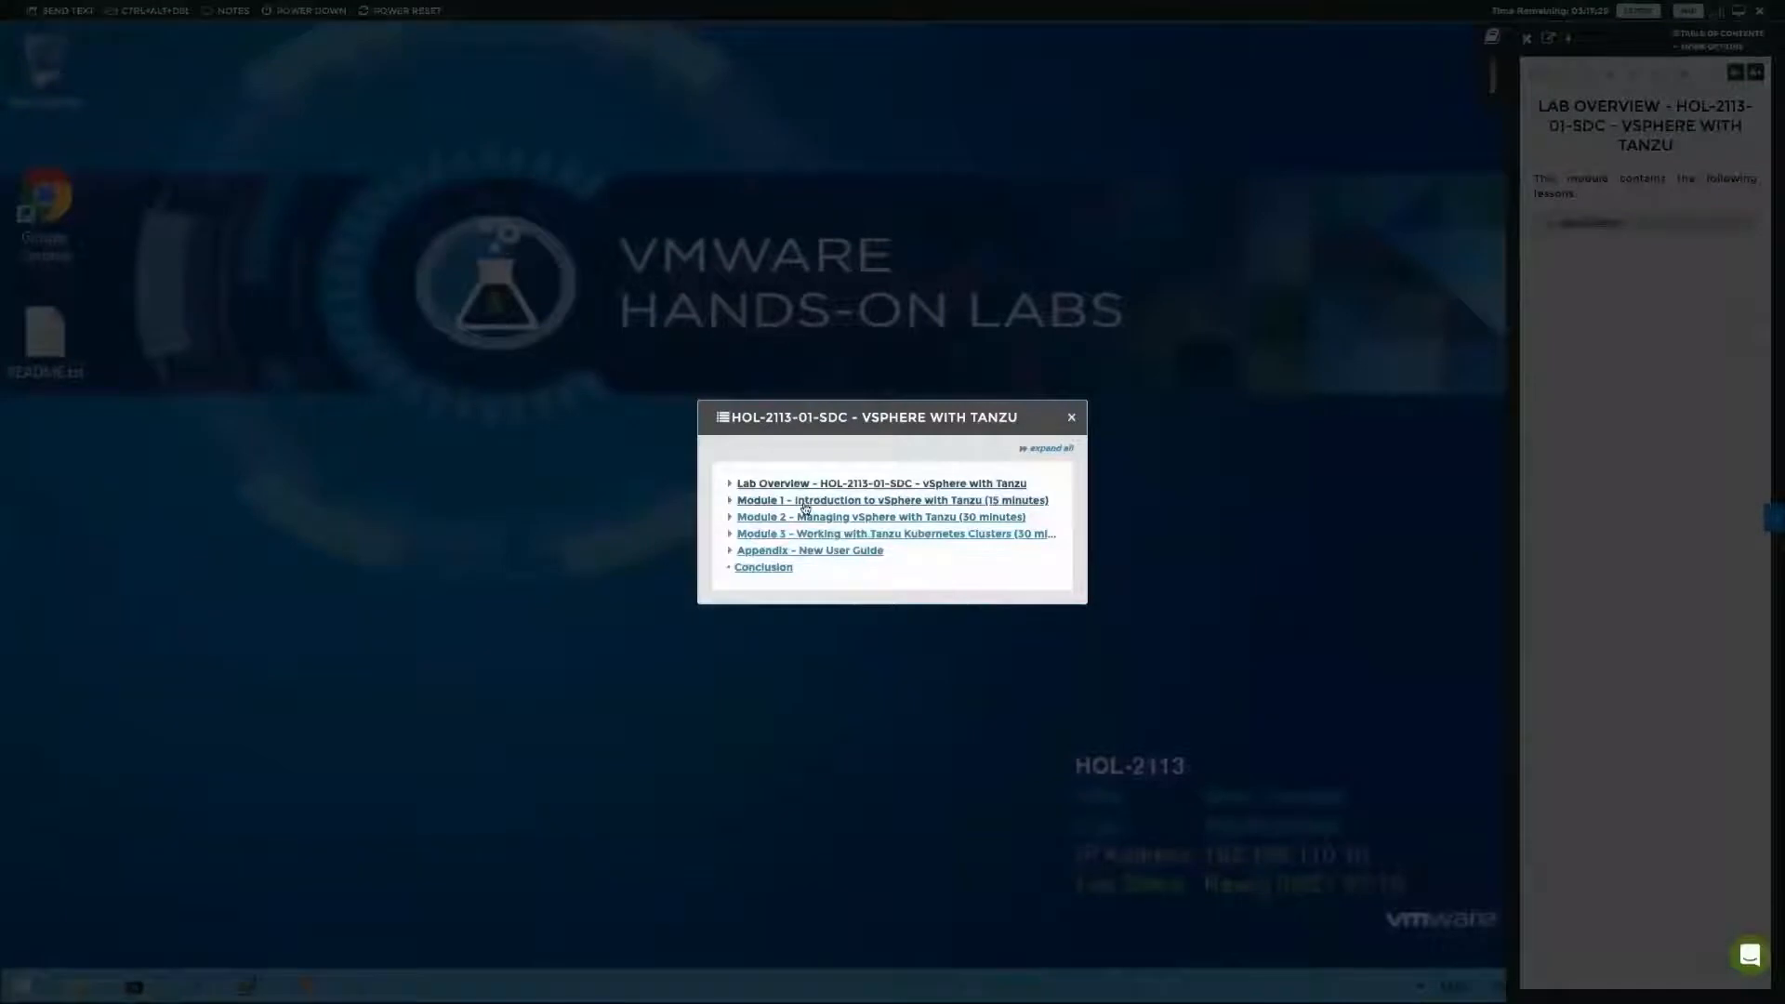
left_click(805, 504)
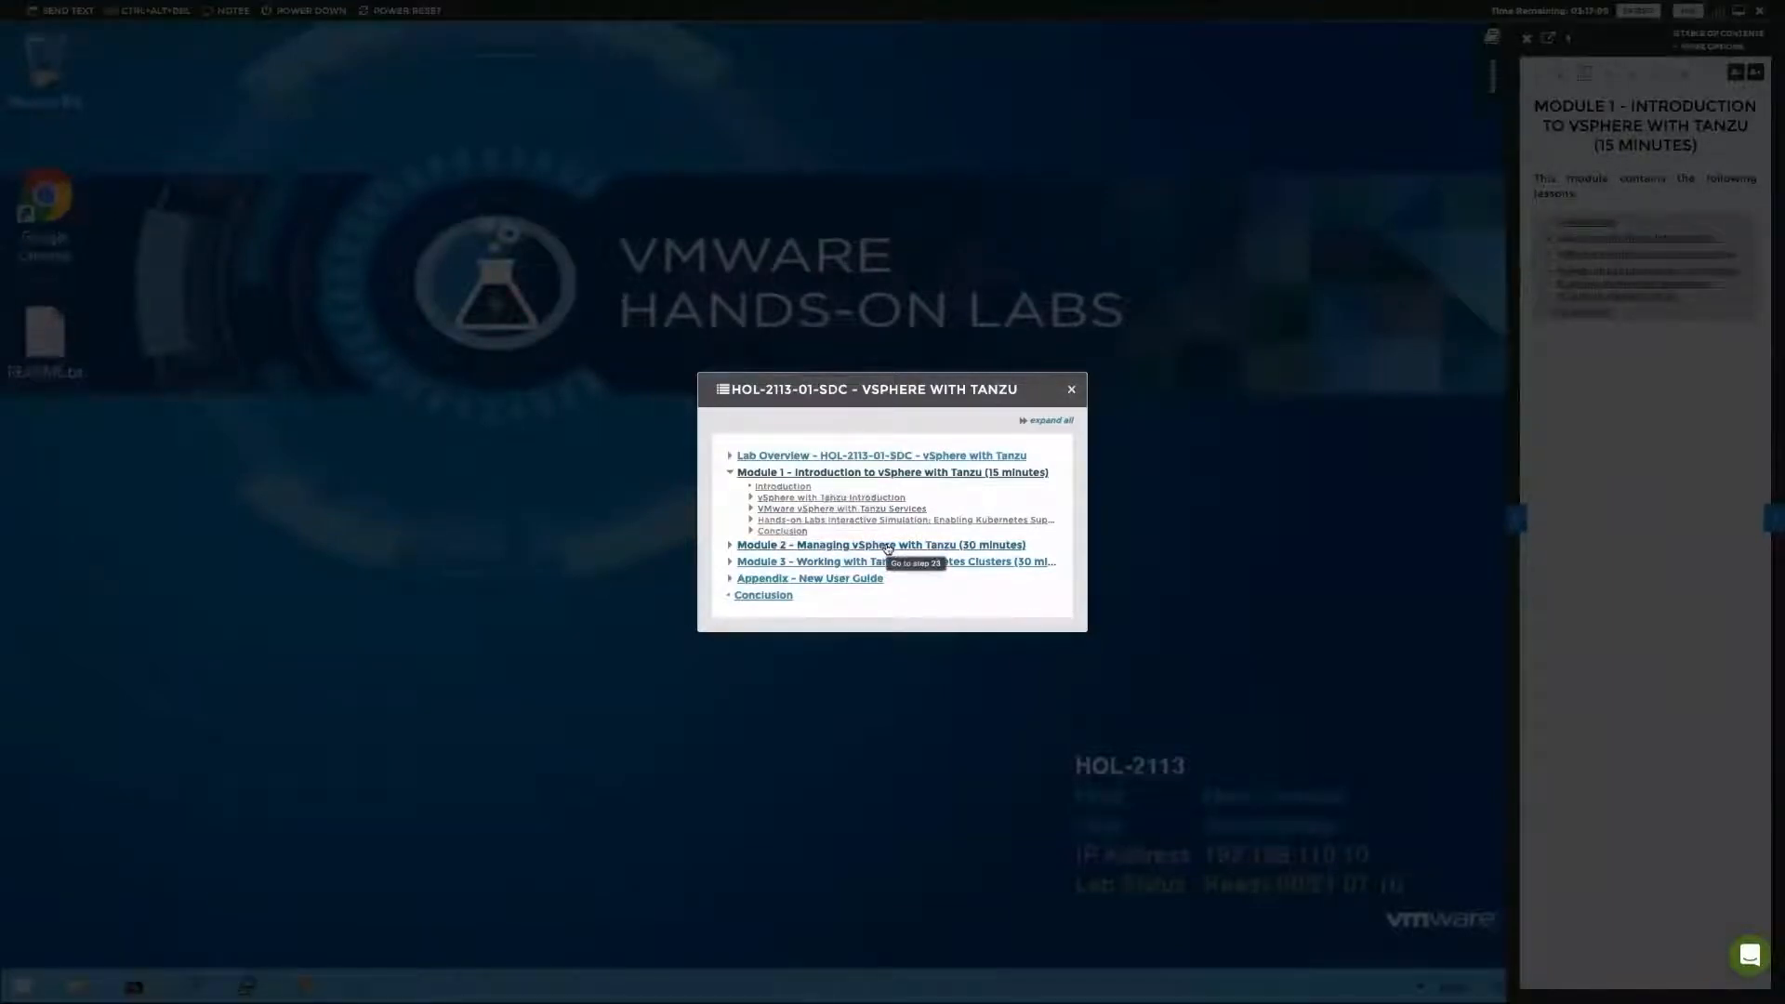
left_click(857, 474)
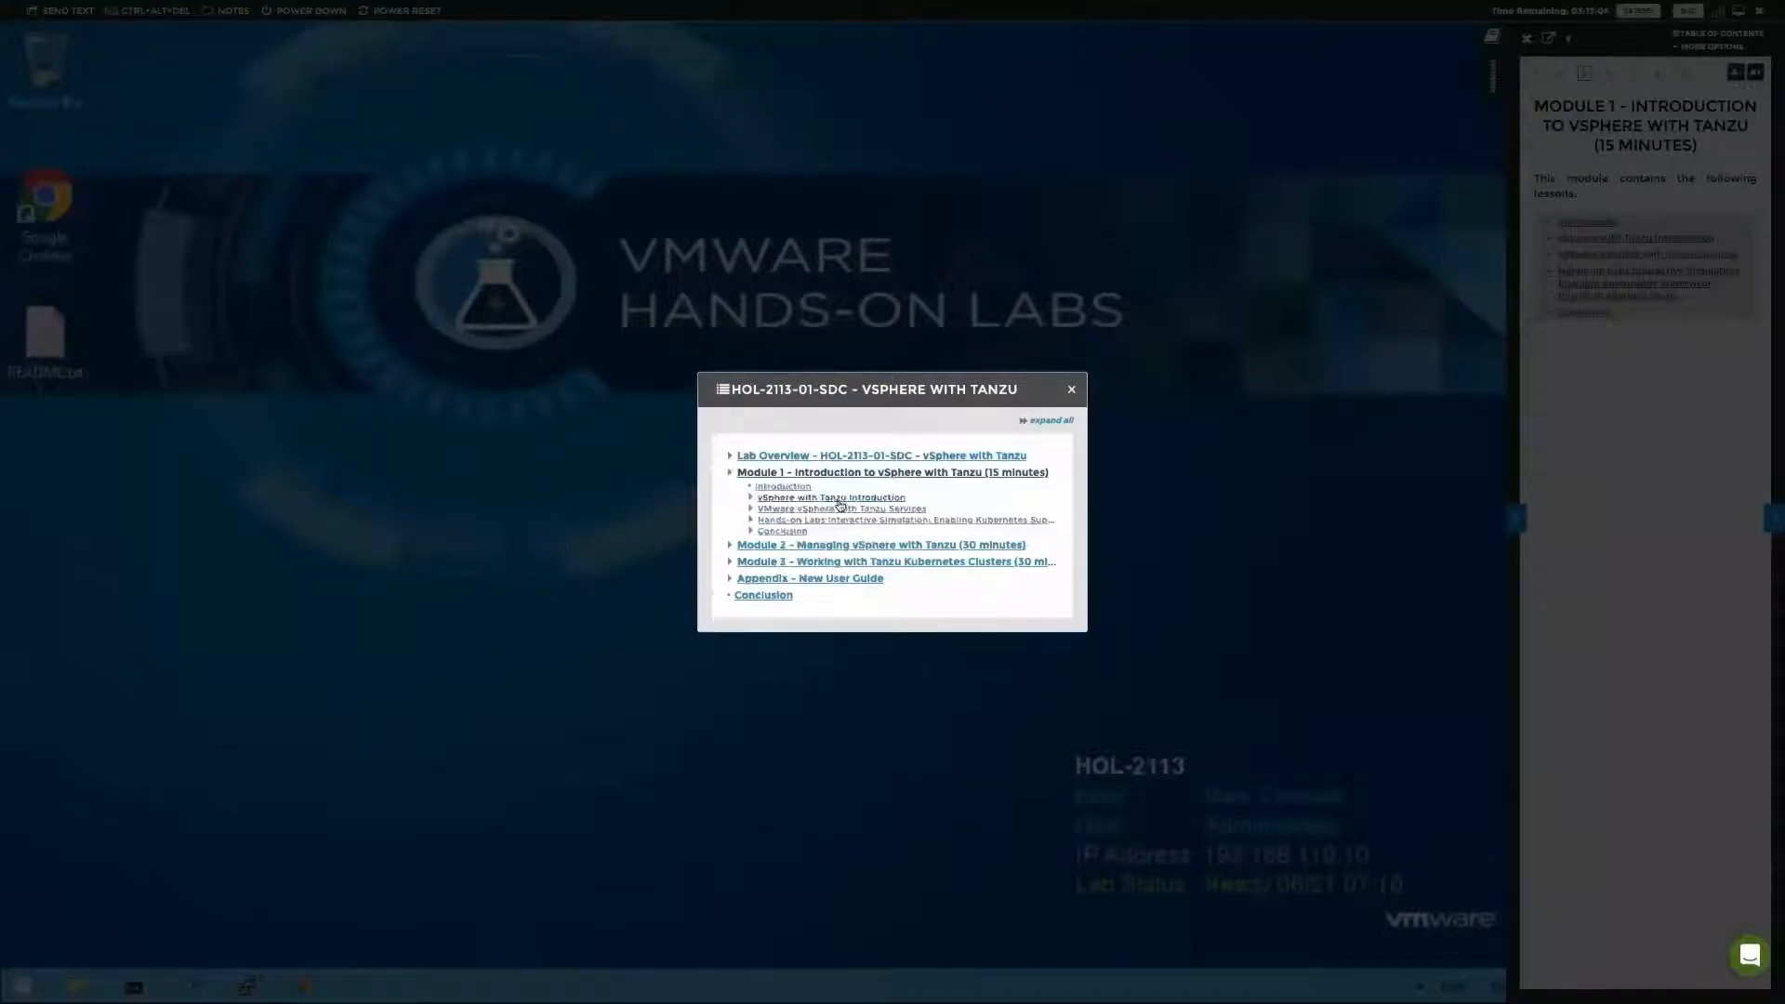
left_click(785, 499)
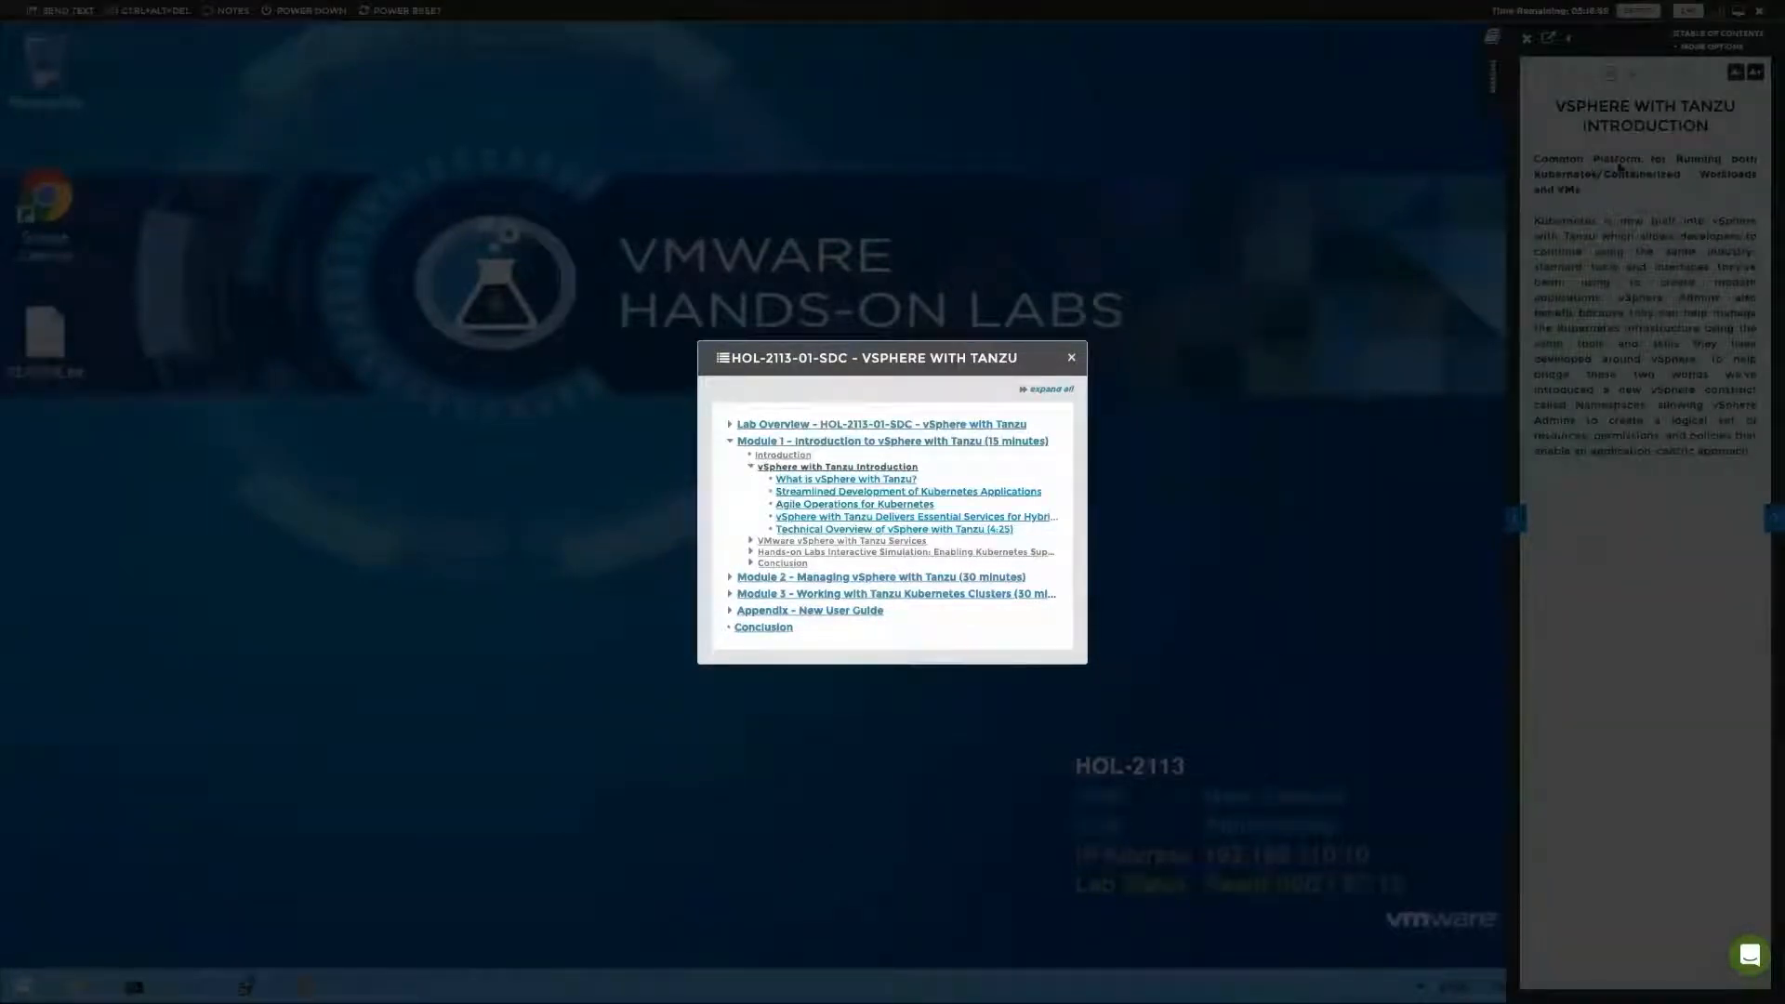
left_click(1072, 357)
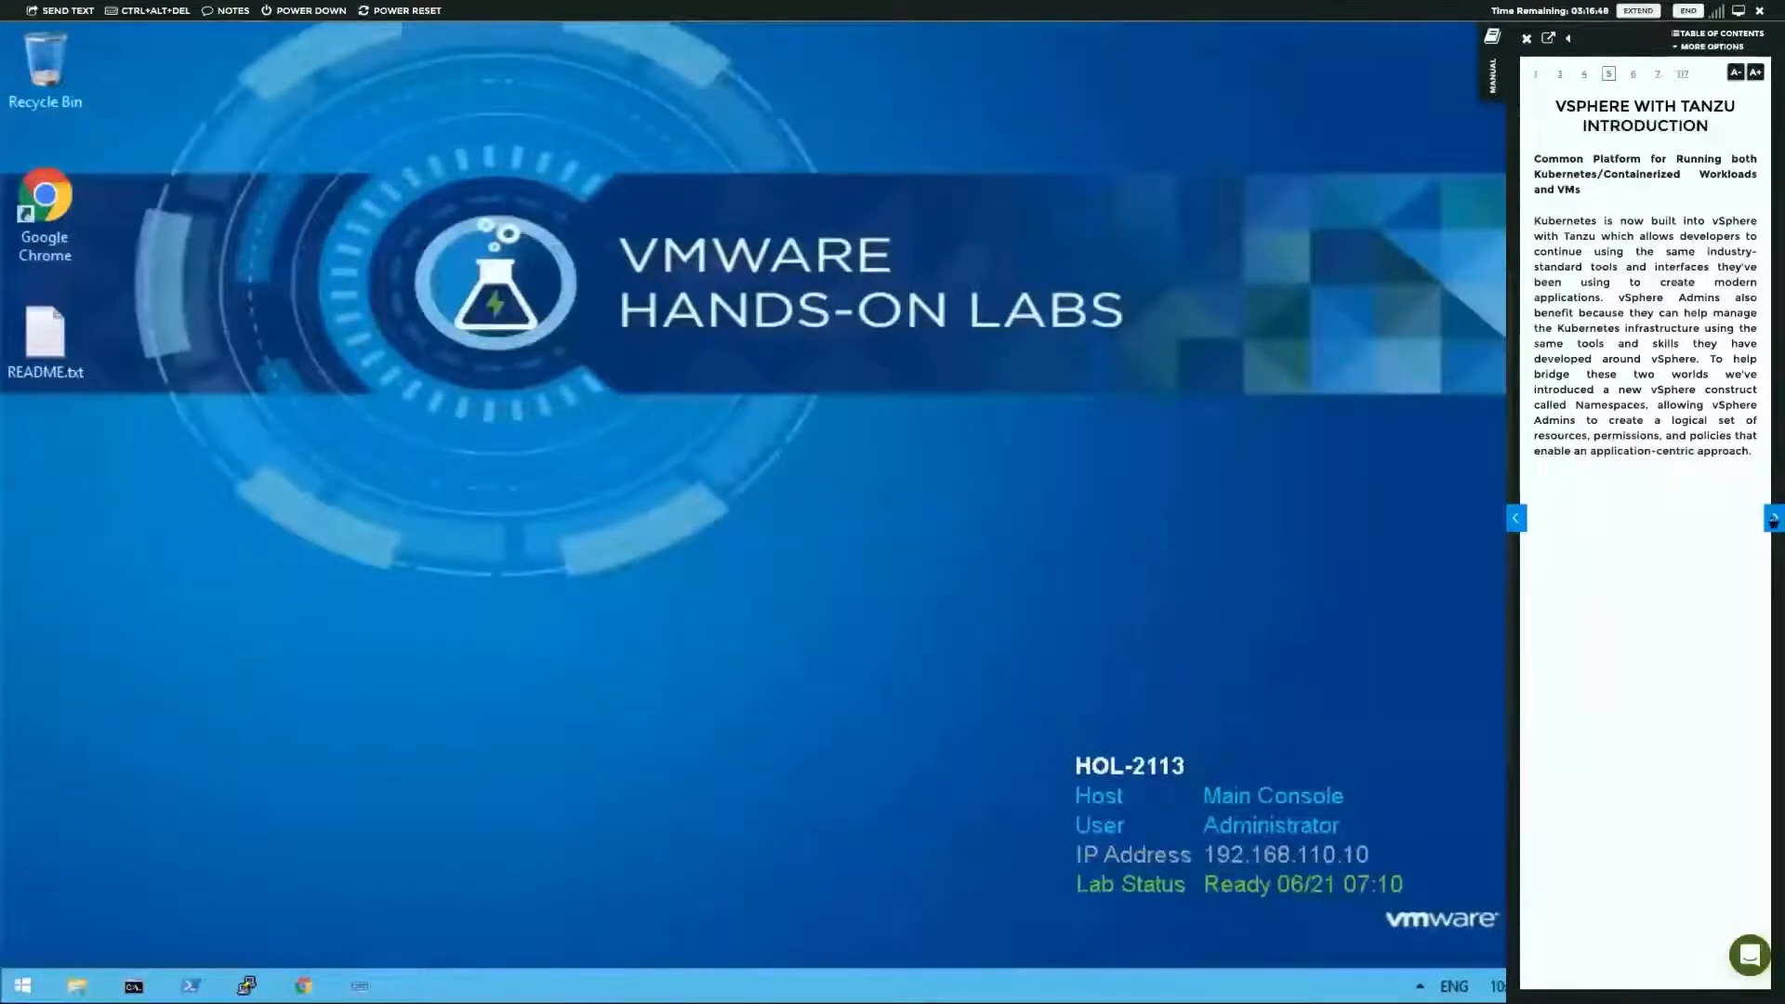
- Read through the Module 1 manual pages from the vSphere with Tanzu introduction up to the Registry Service page
left_click(1774, 519)
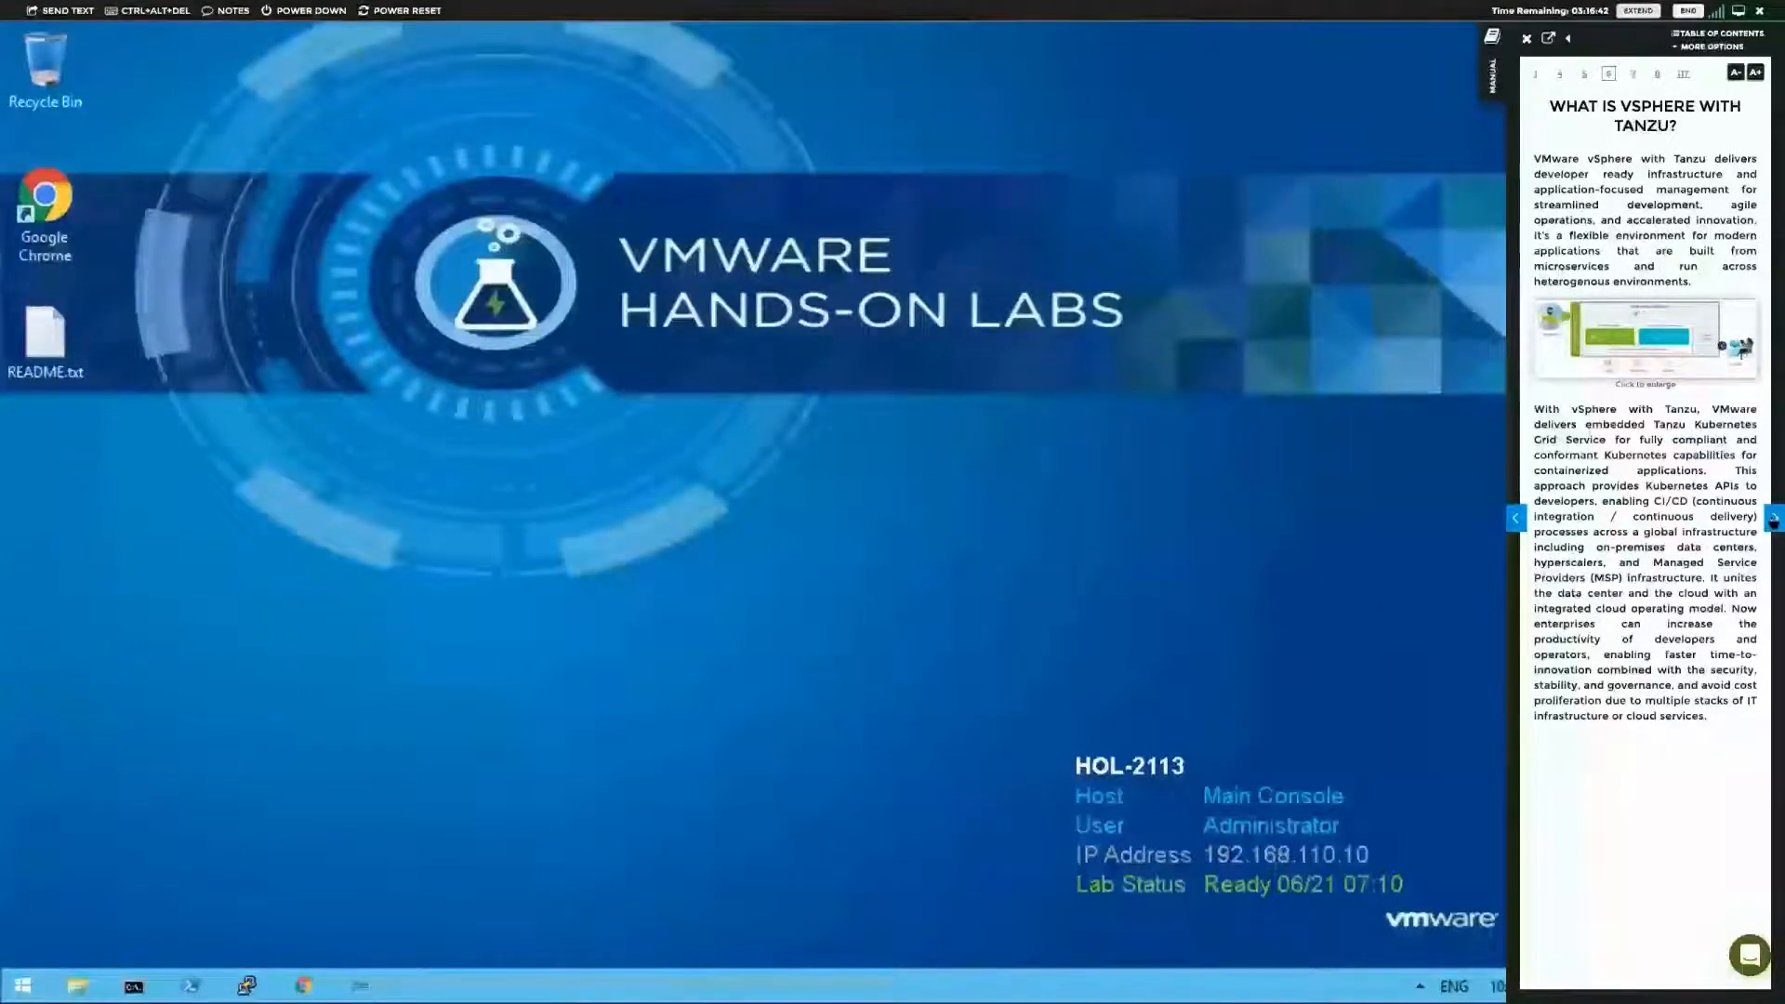
left_click(1773, 519)
left_click(1773, 519)
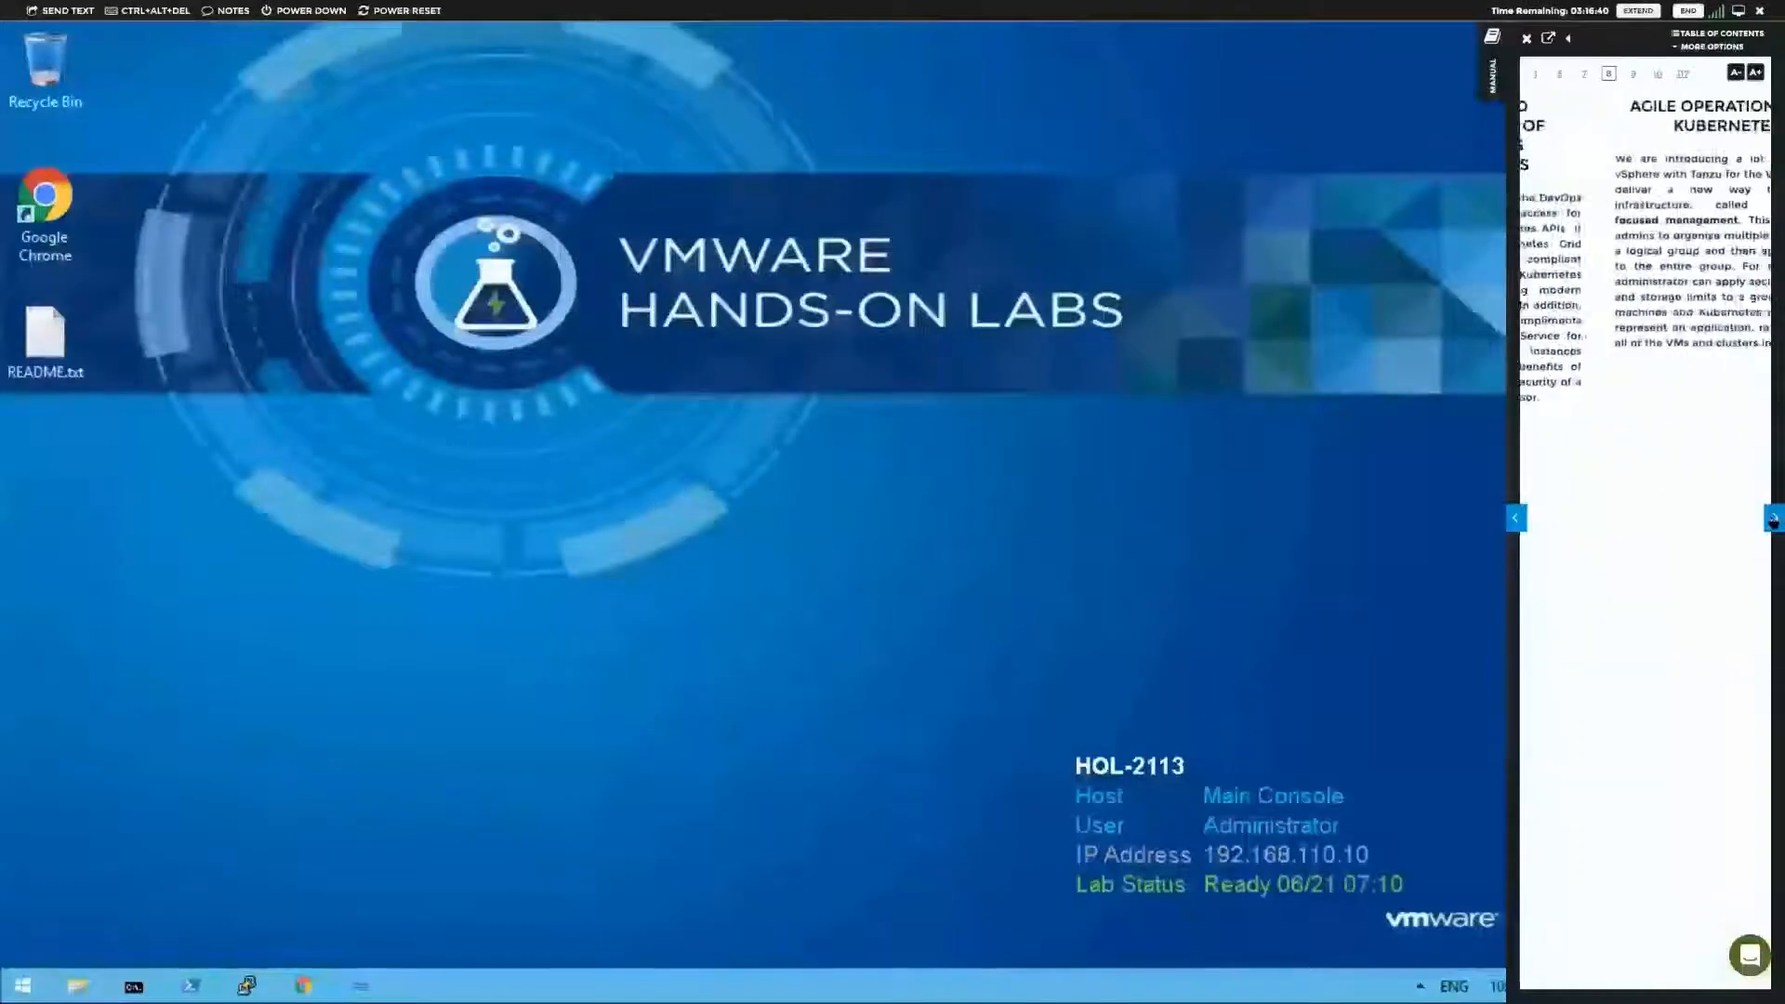
left_click(1773, 519)
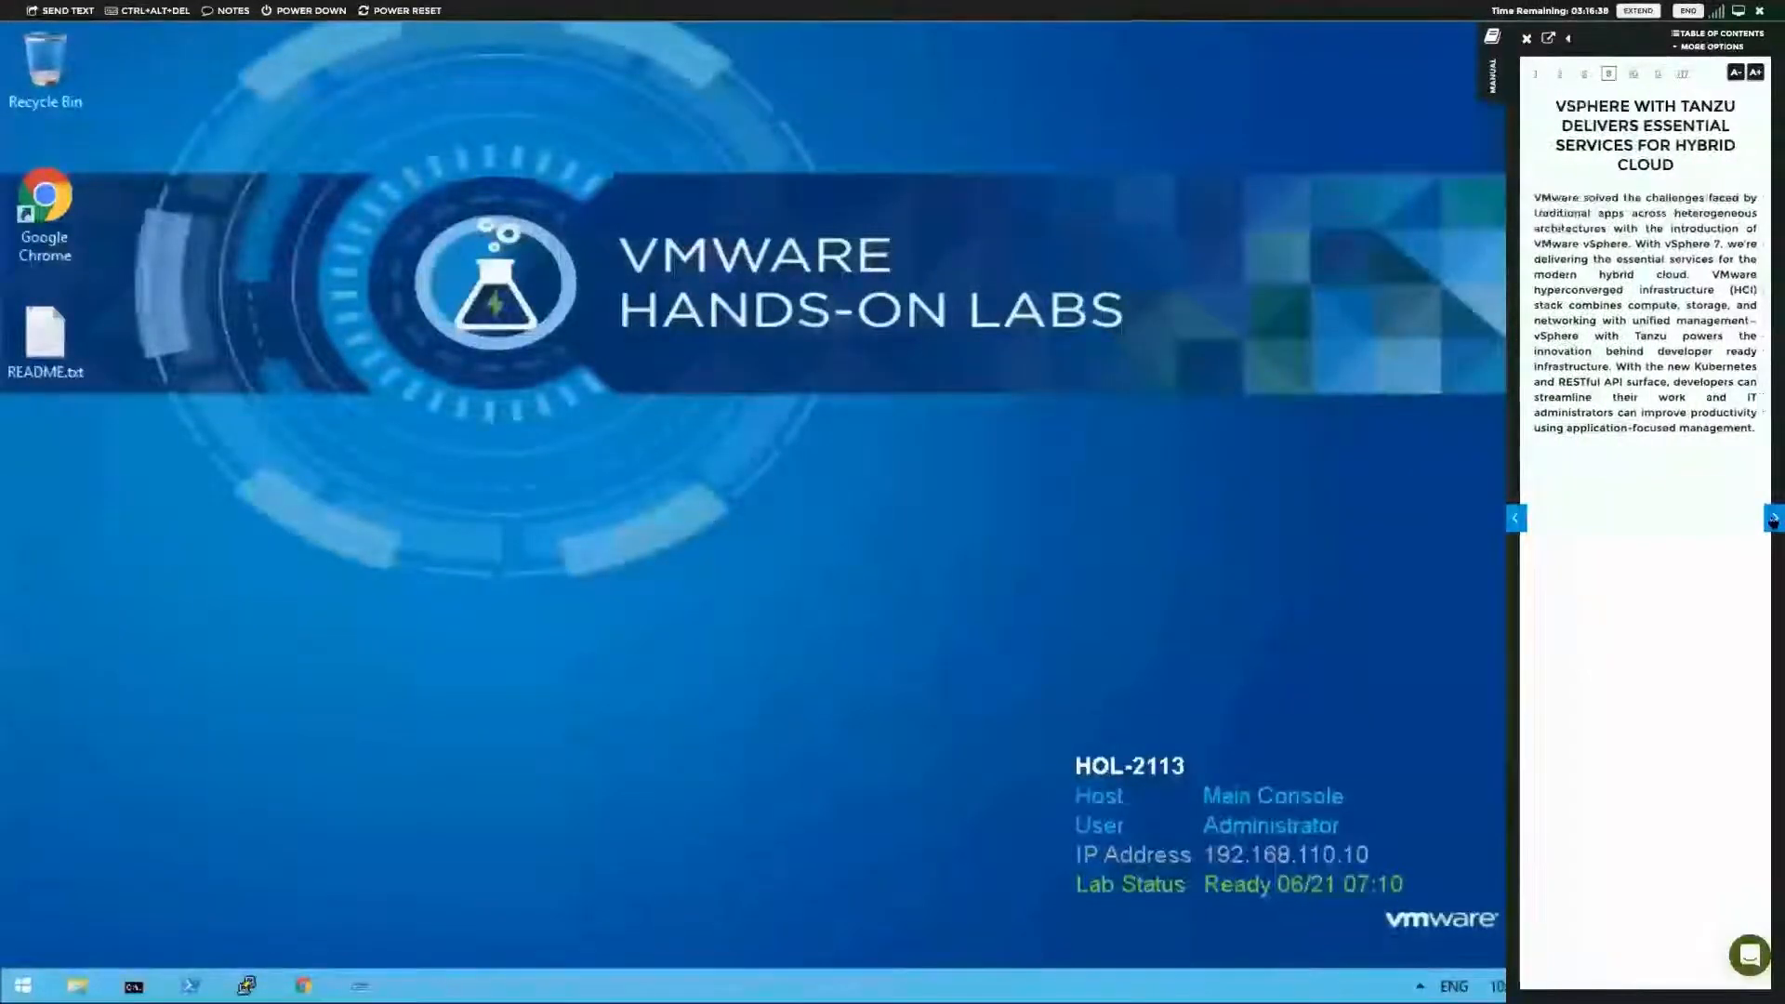
left_click(1773, 519)
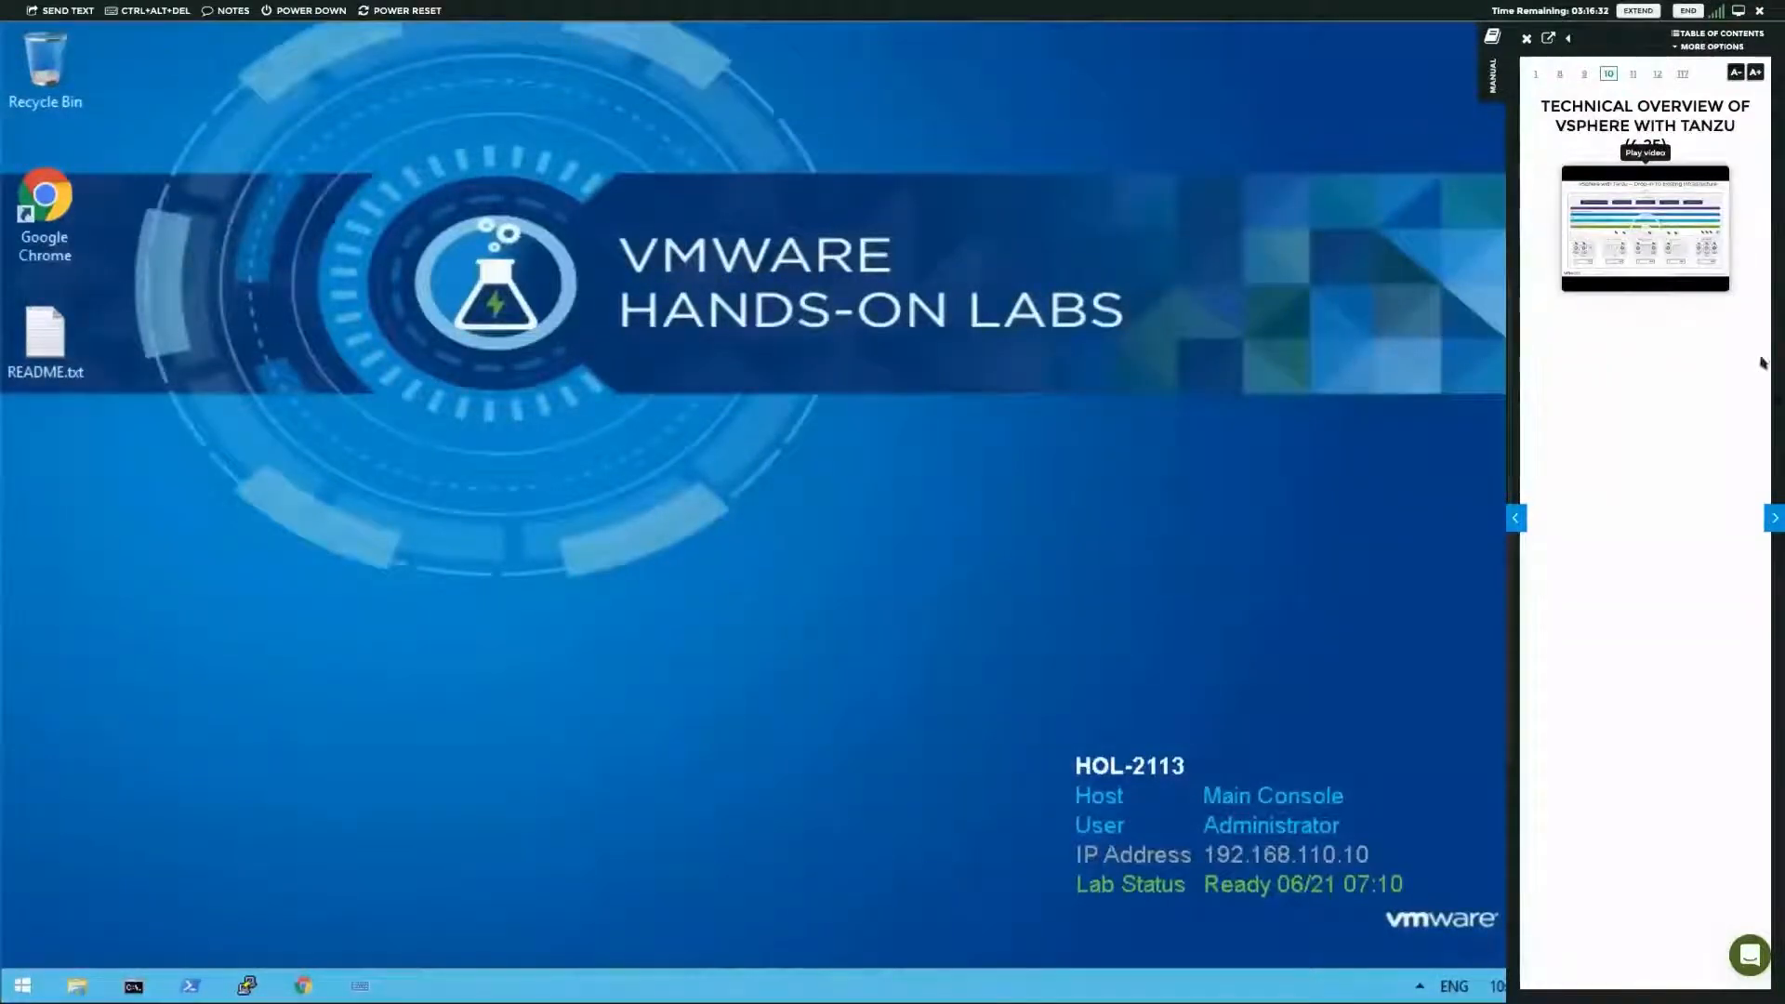
left_click(1773, 519)
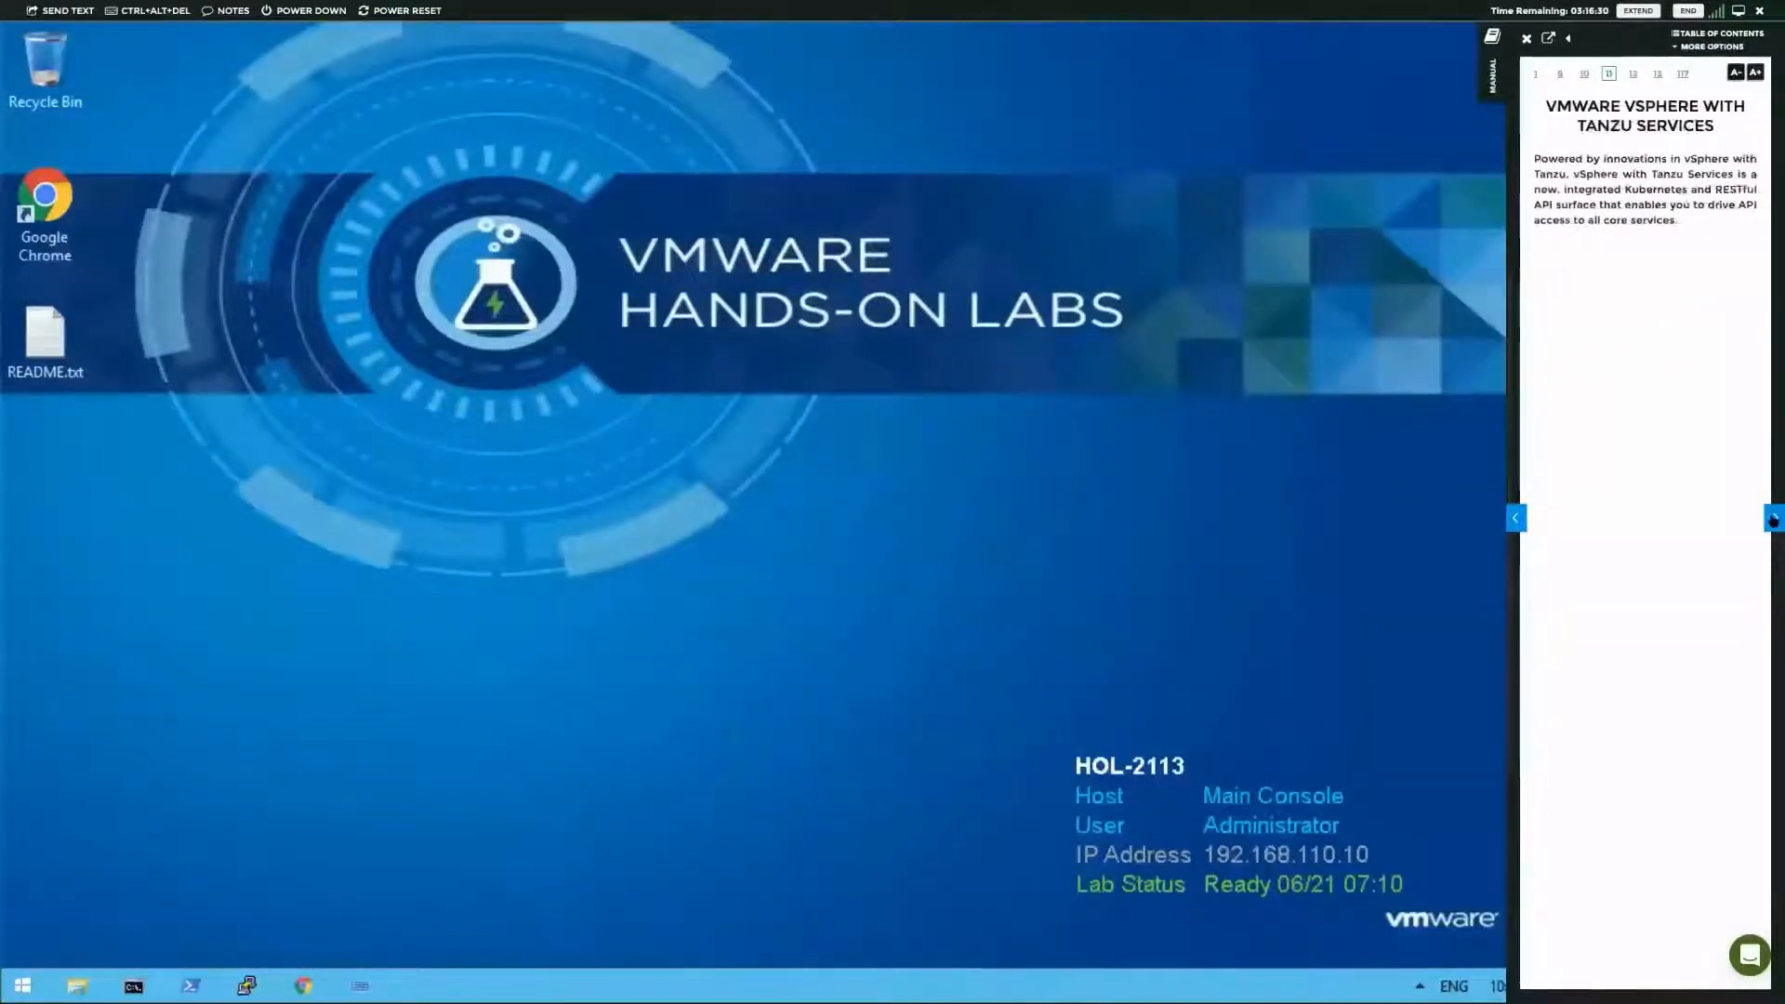
left_click(1773, 519)
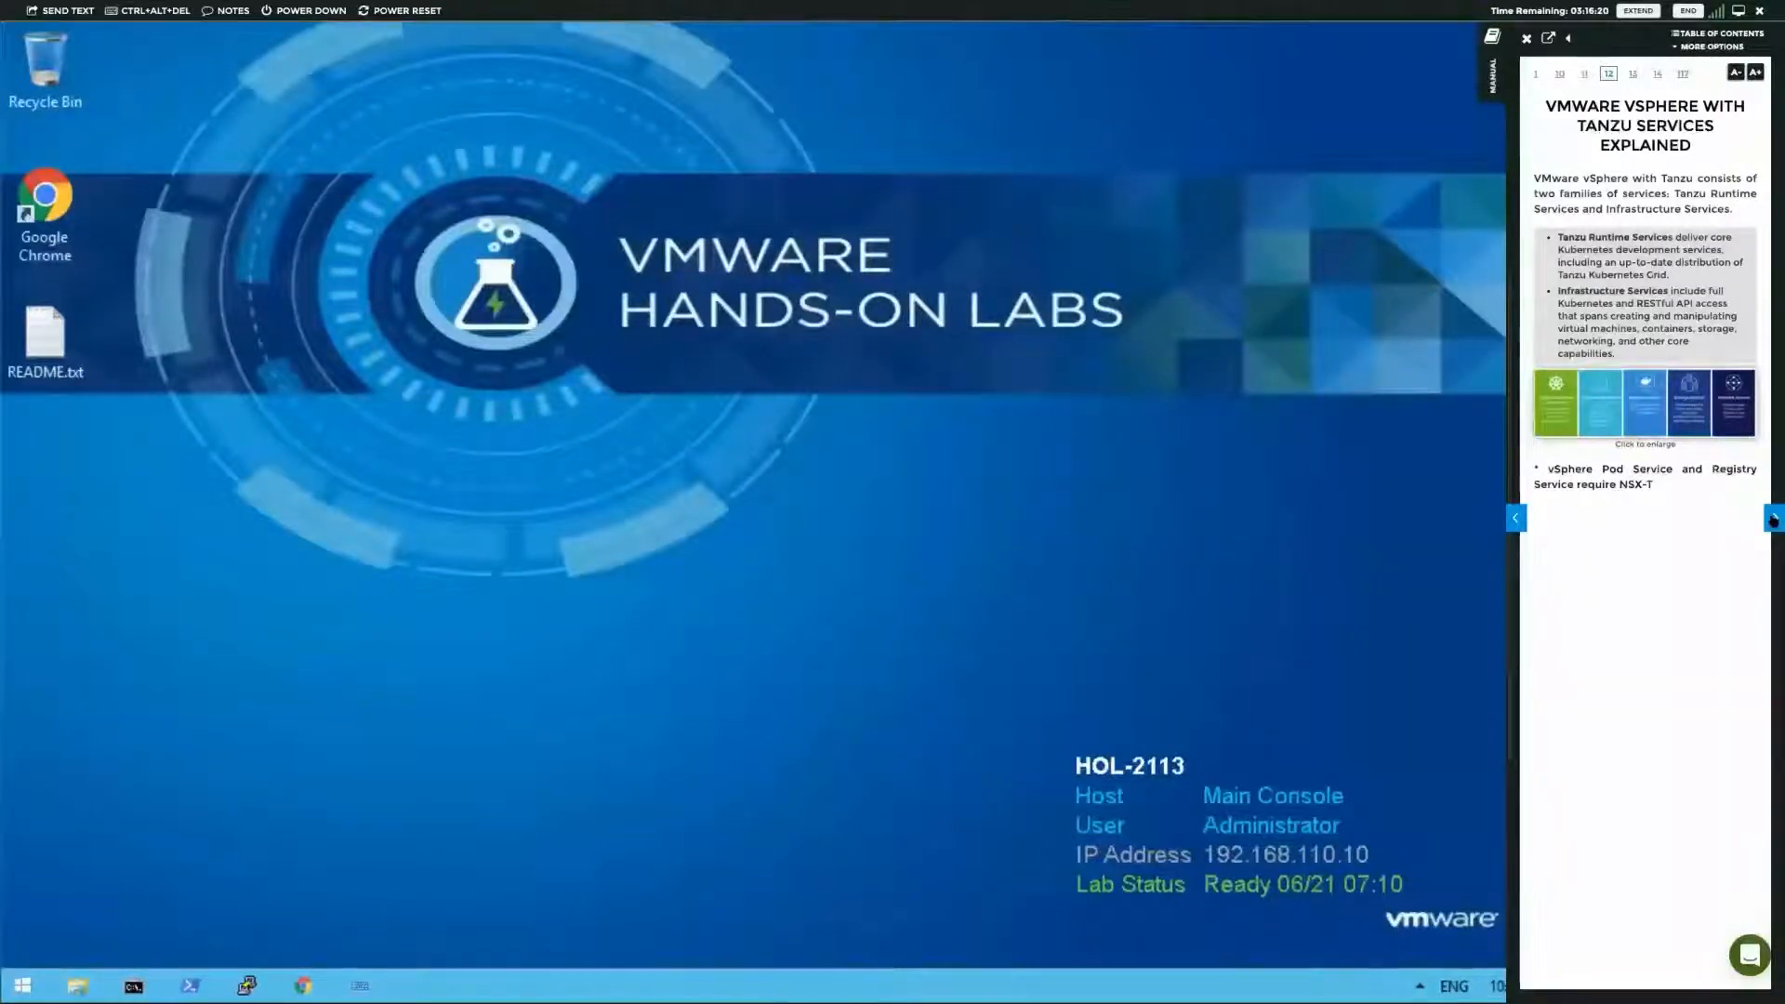
left_click(1772, 519)
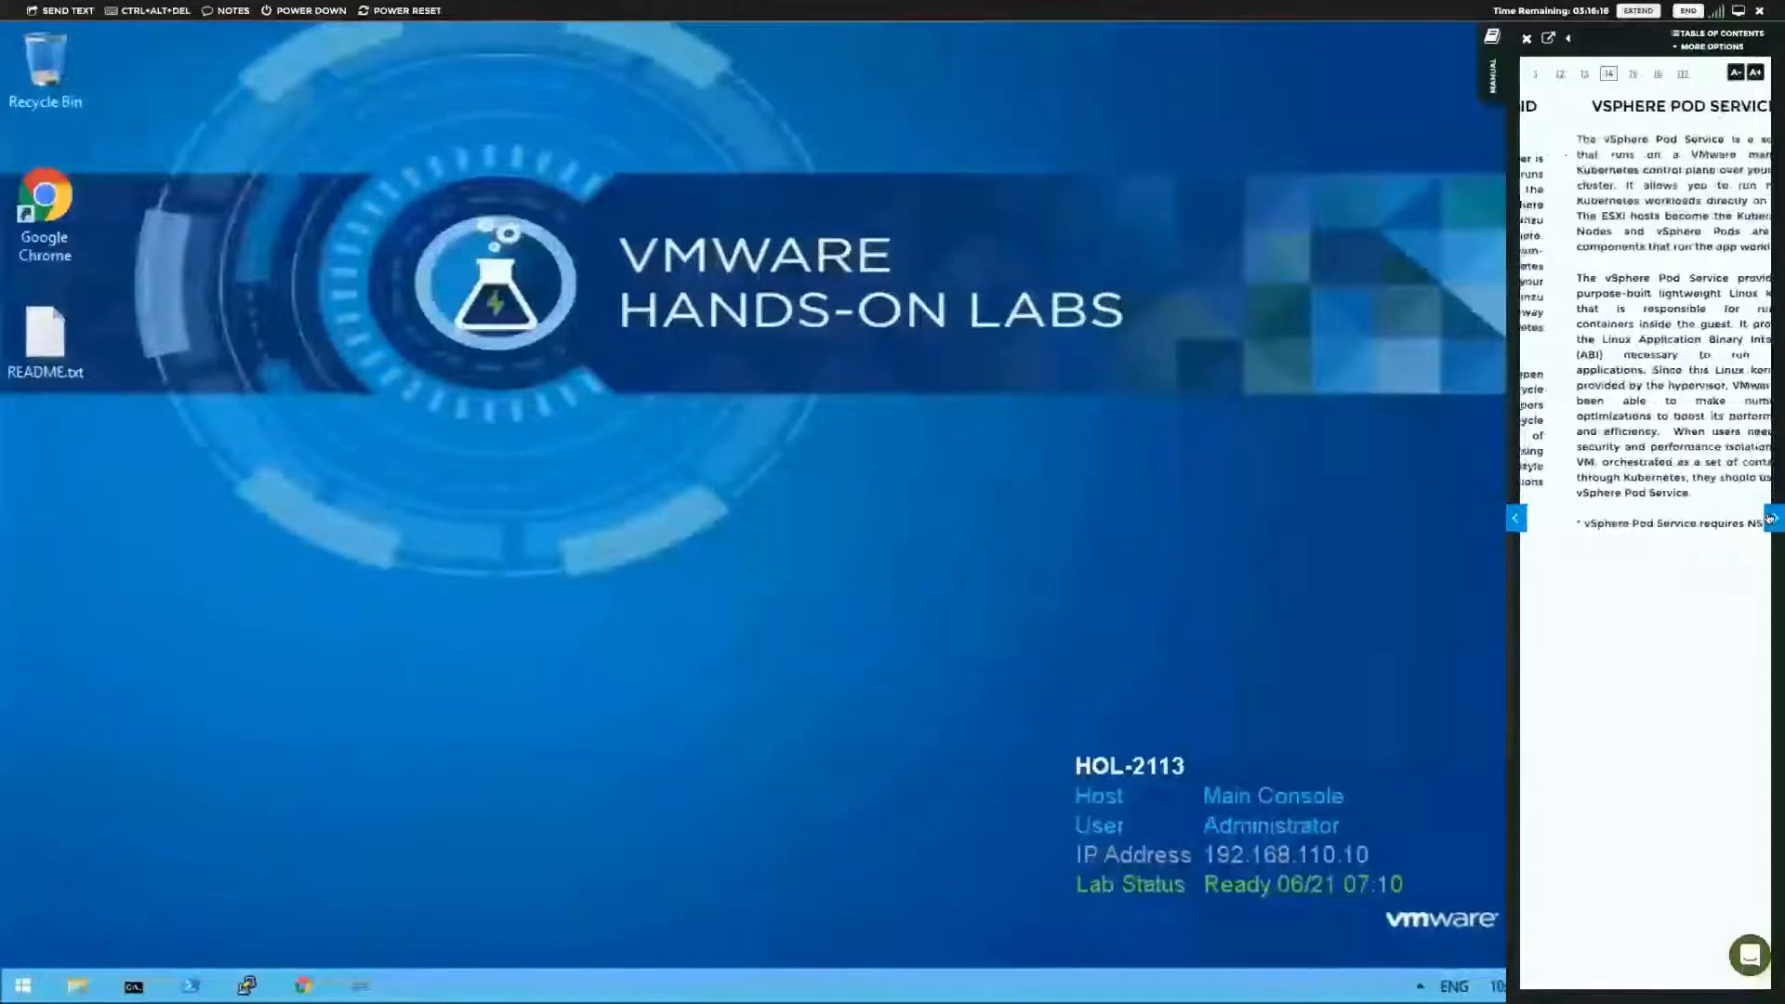
left_click(1770, 518)
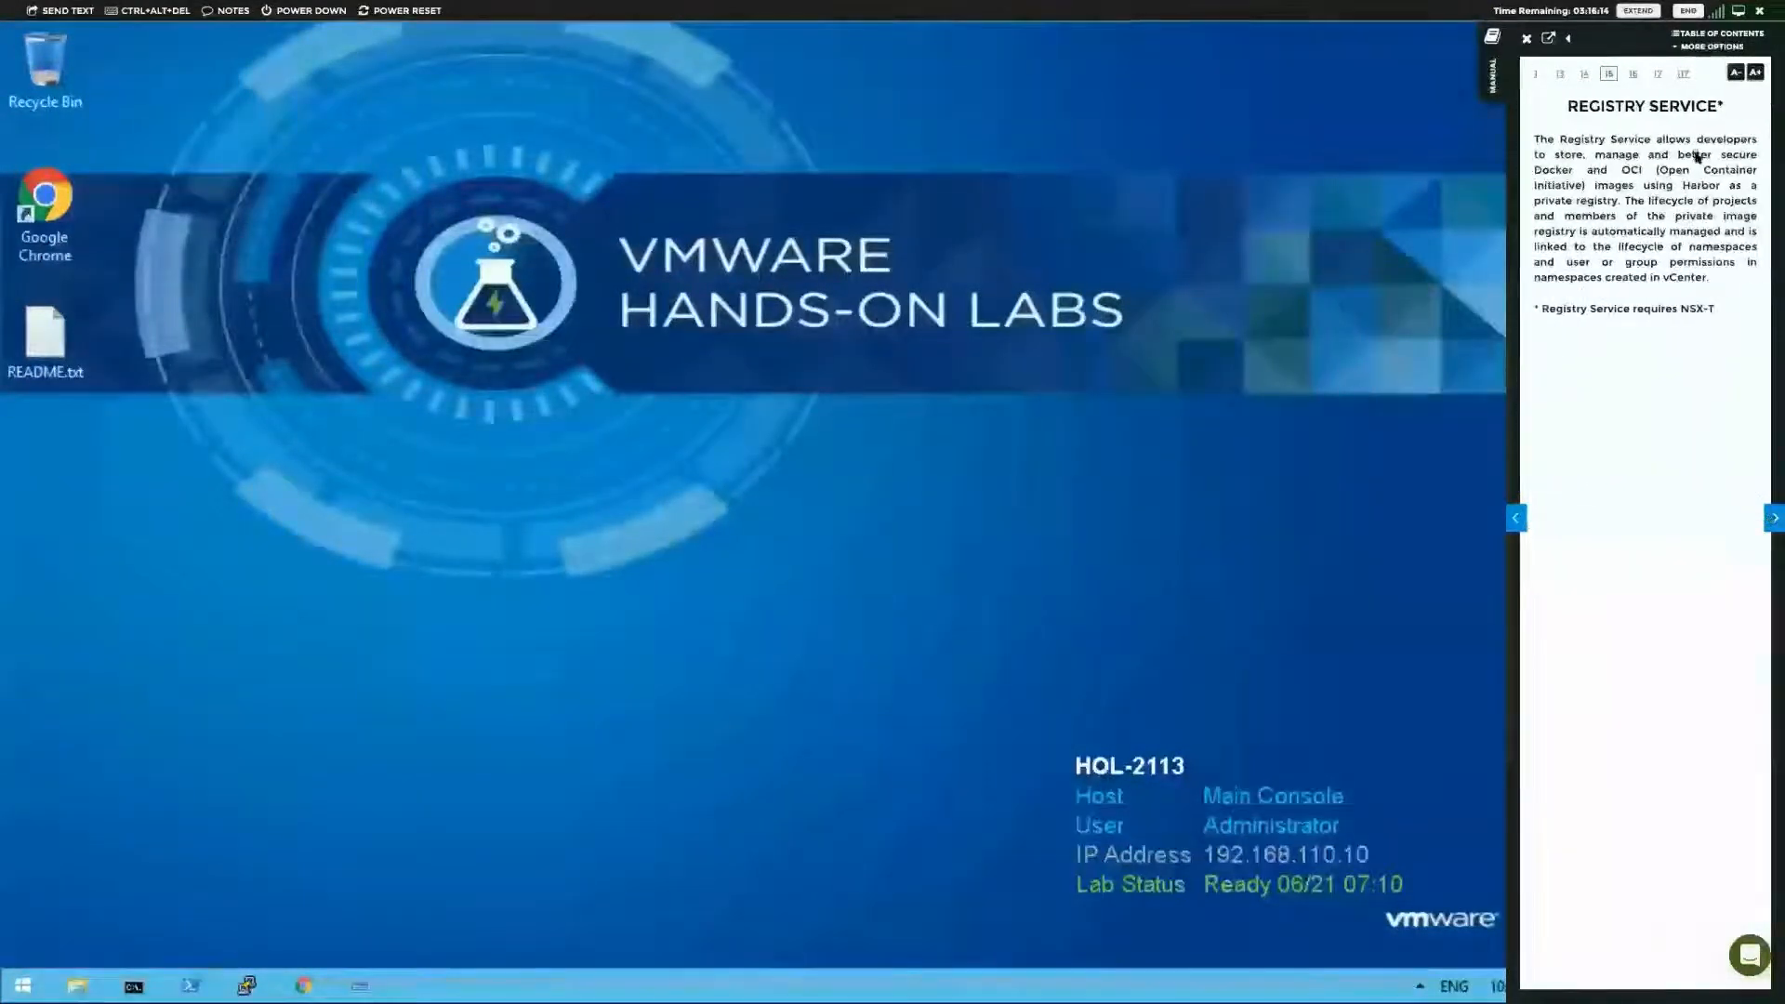
- Jump to the manual's interactive simulation lesson on enabling a Kubernetes Supervisor Cluster and page through to the Module 1 conclusion
left_click(1698, 35)
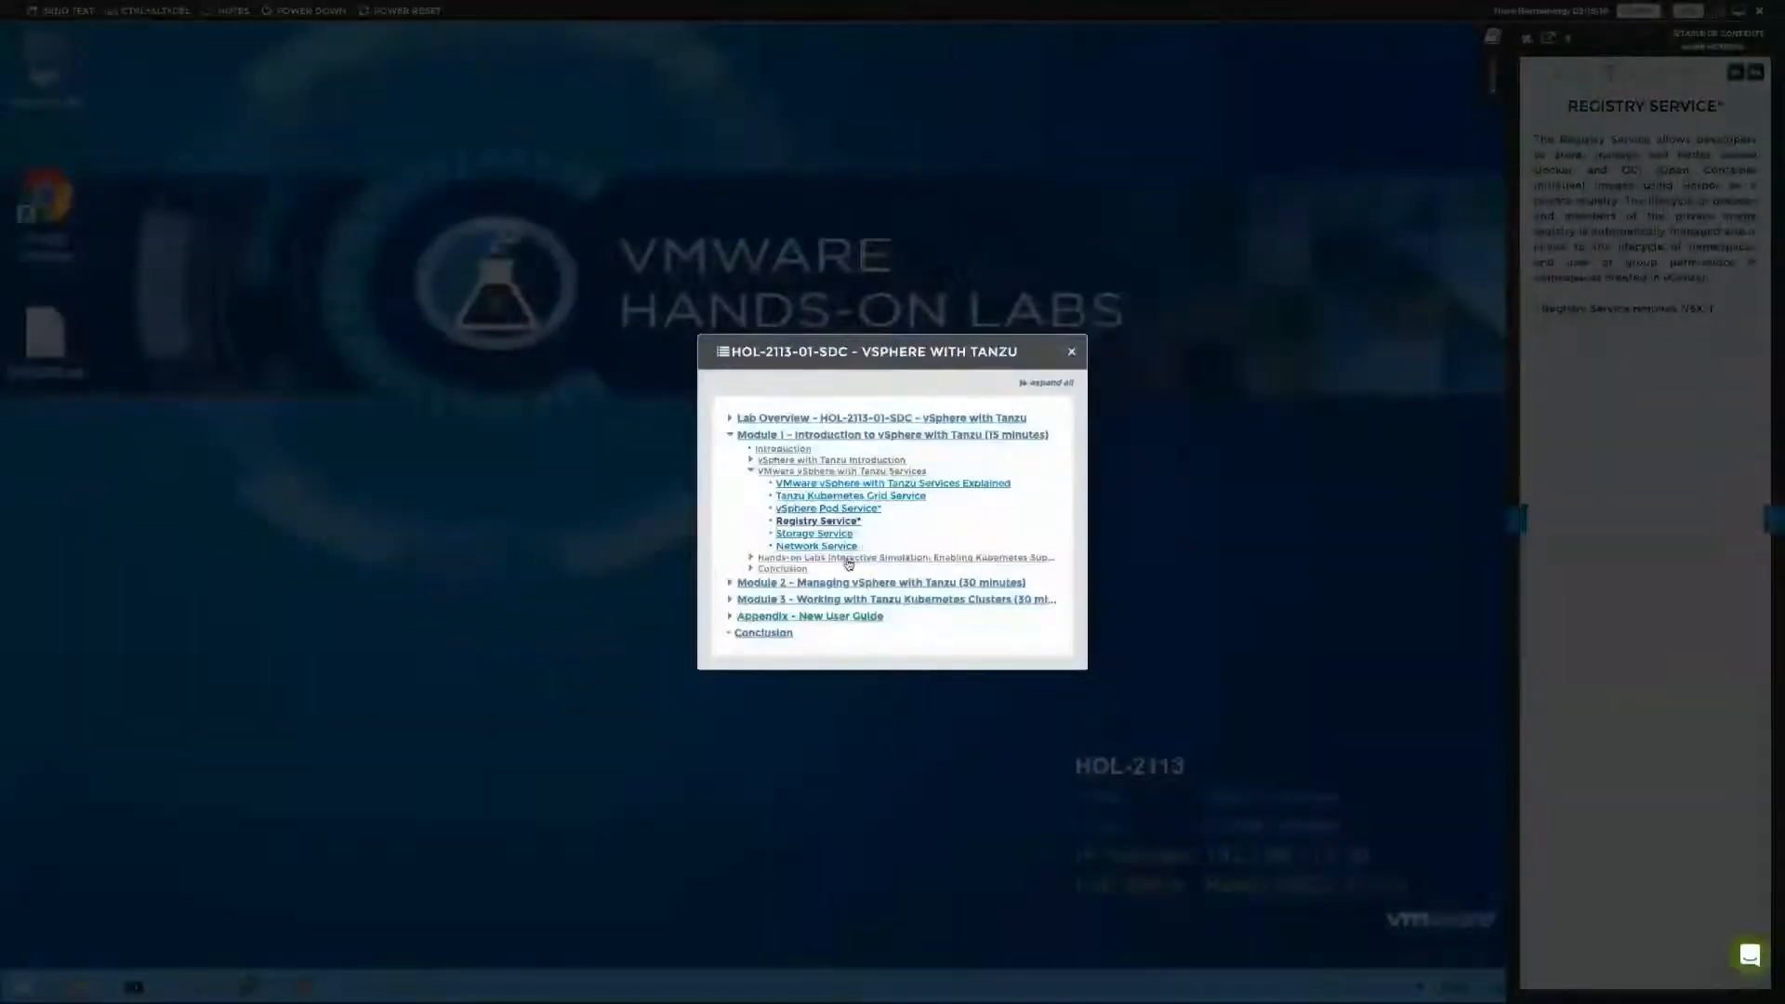
left_click(813, 558)
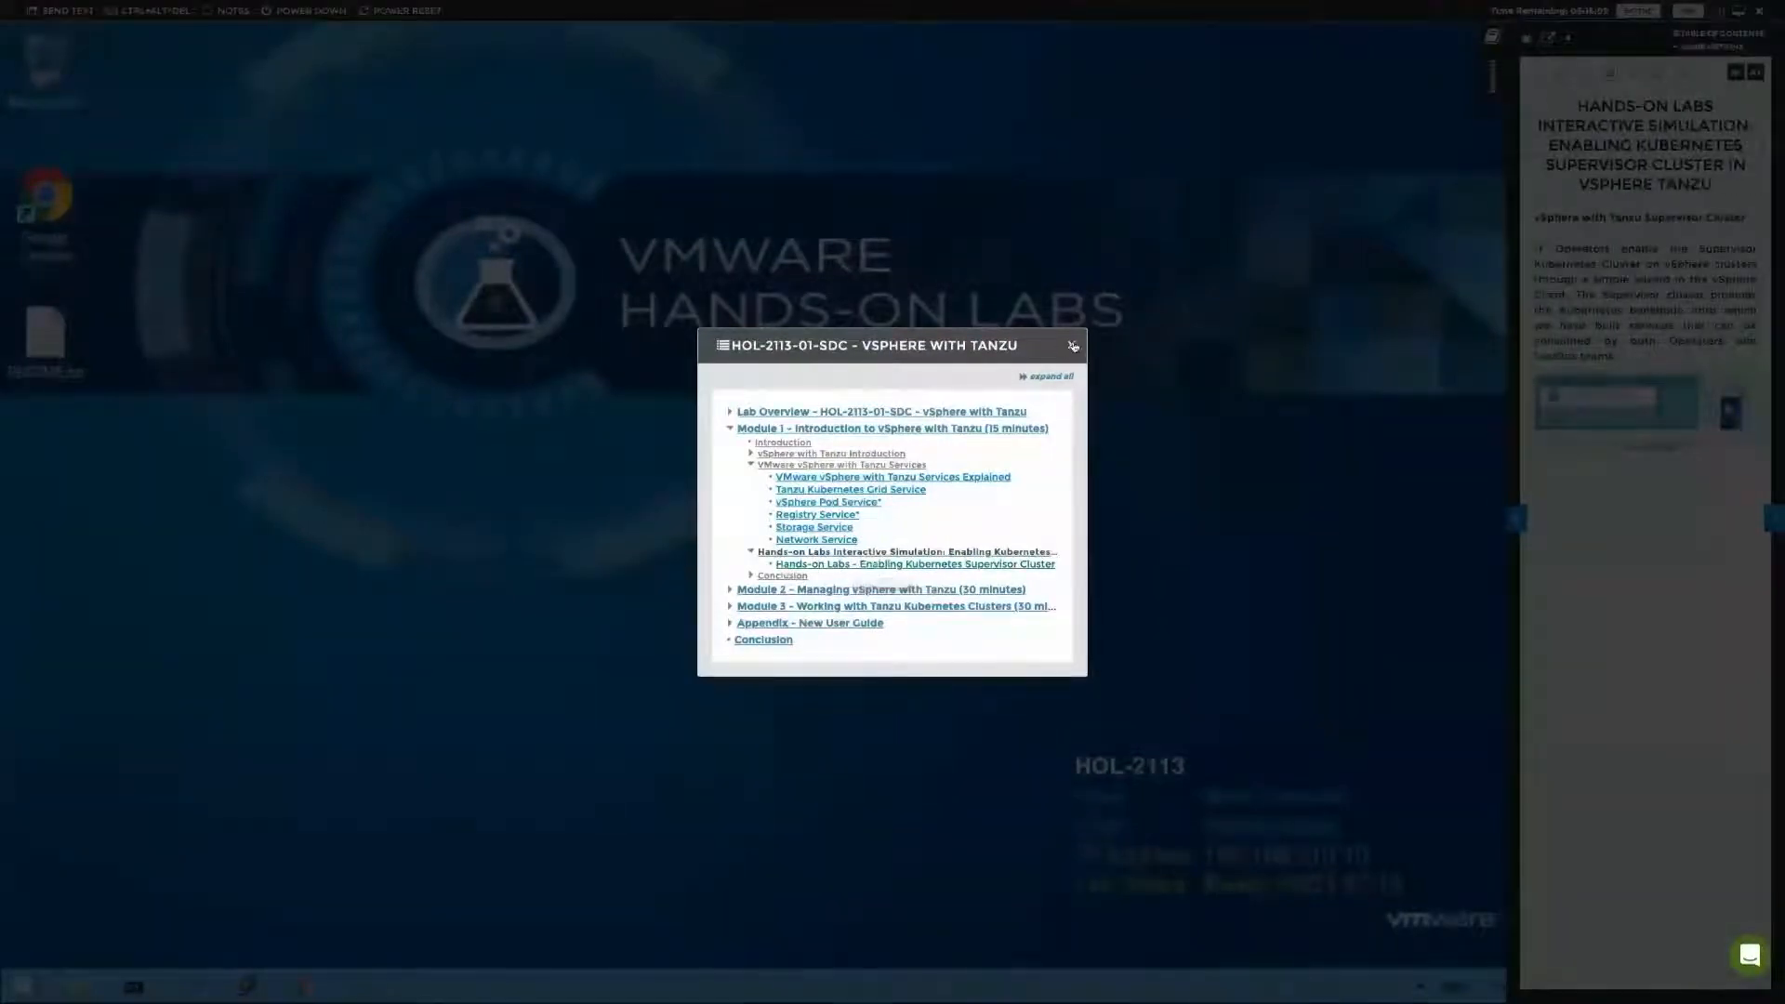
left_click(1071, 345)
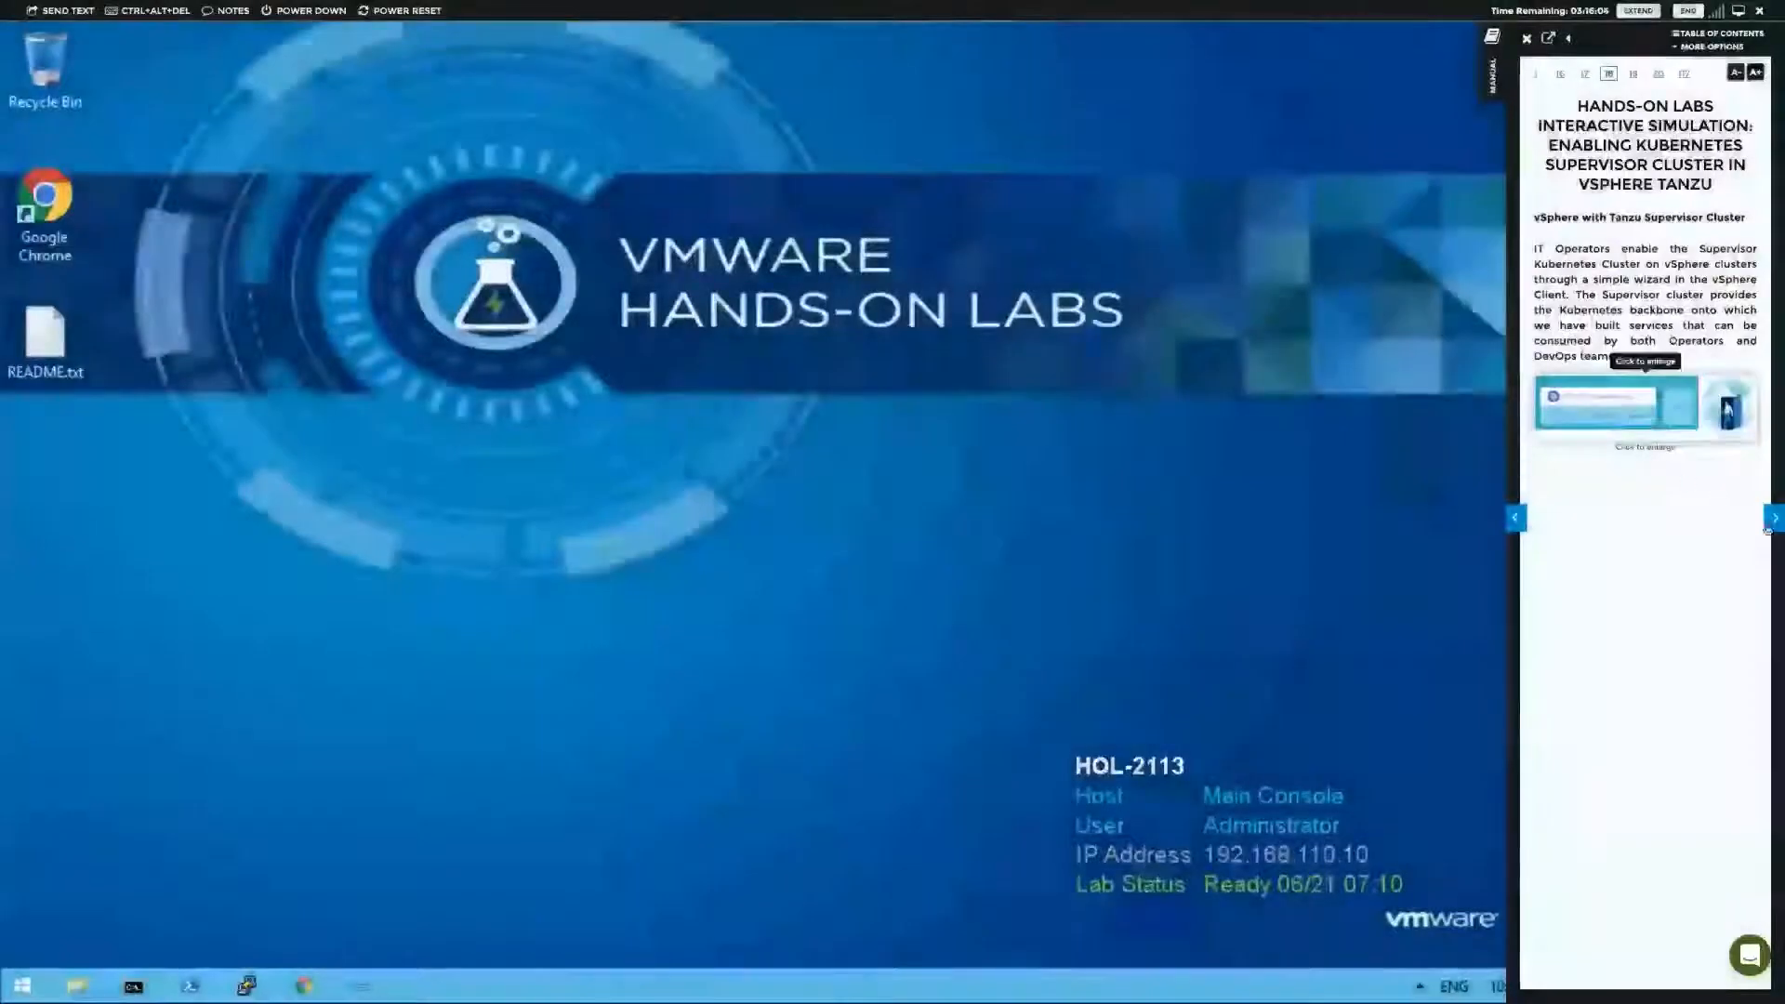
left_click(1772, 519)
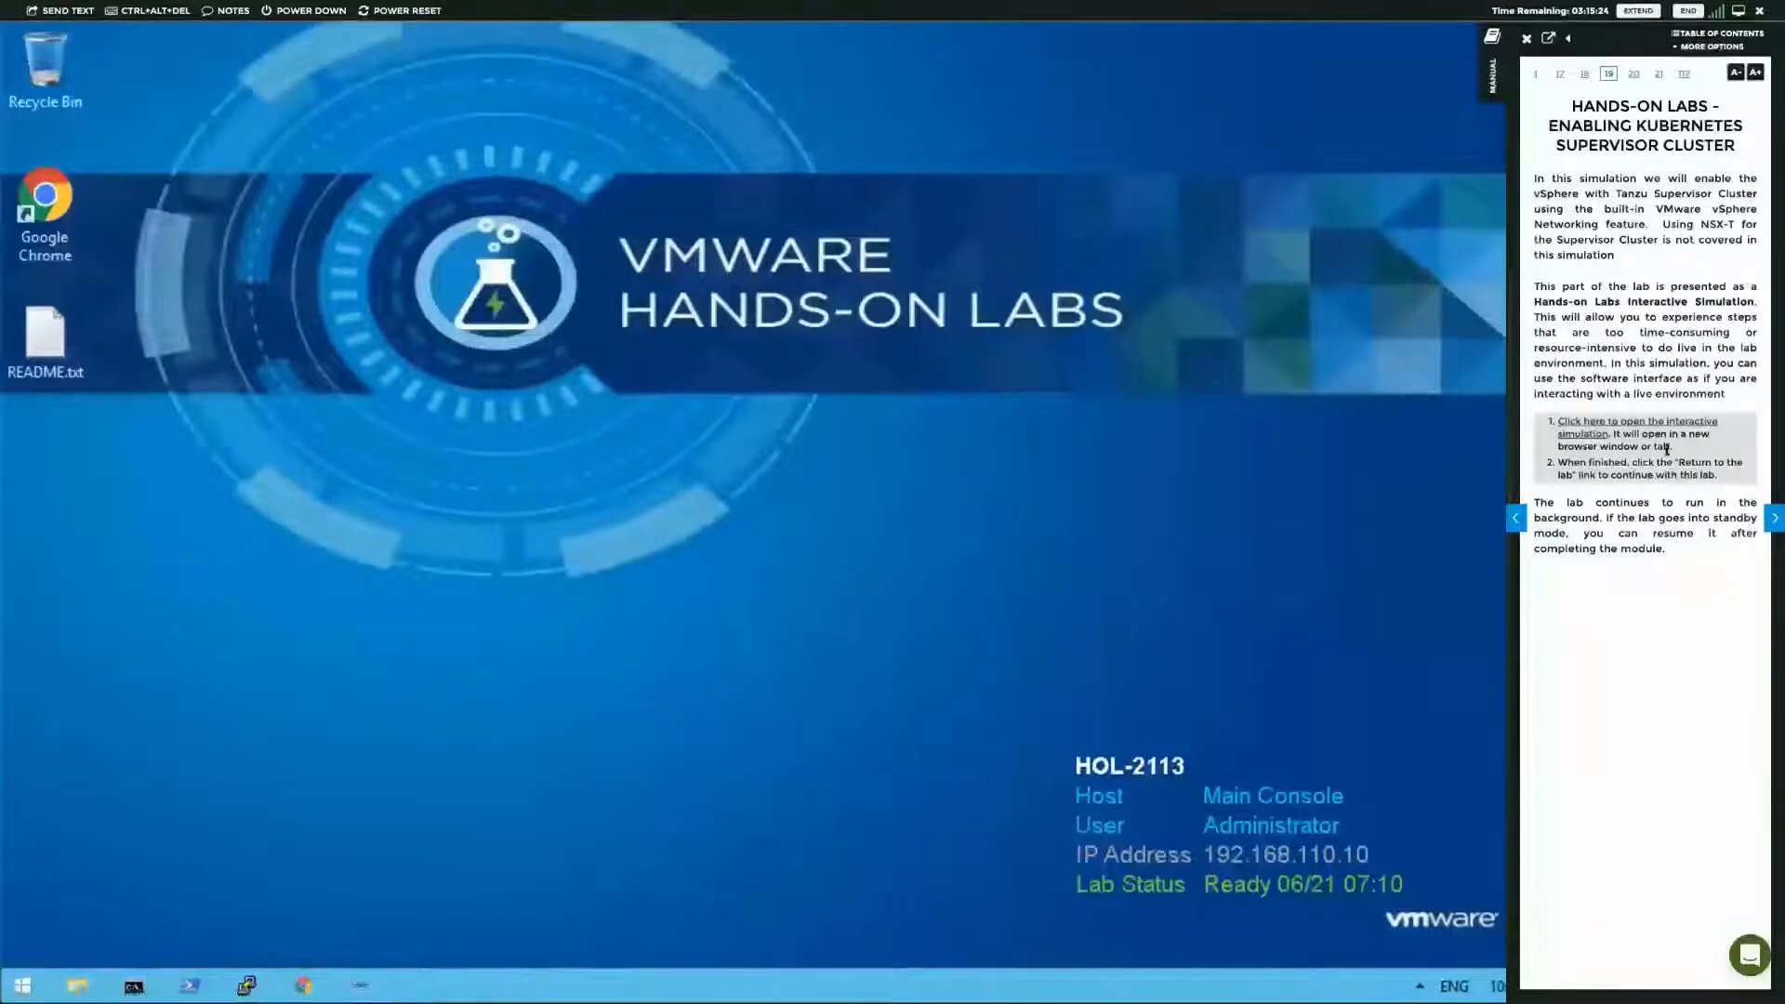
left_click(1774, 522)
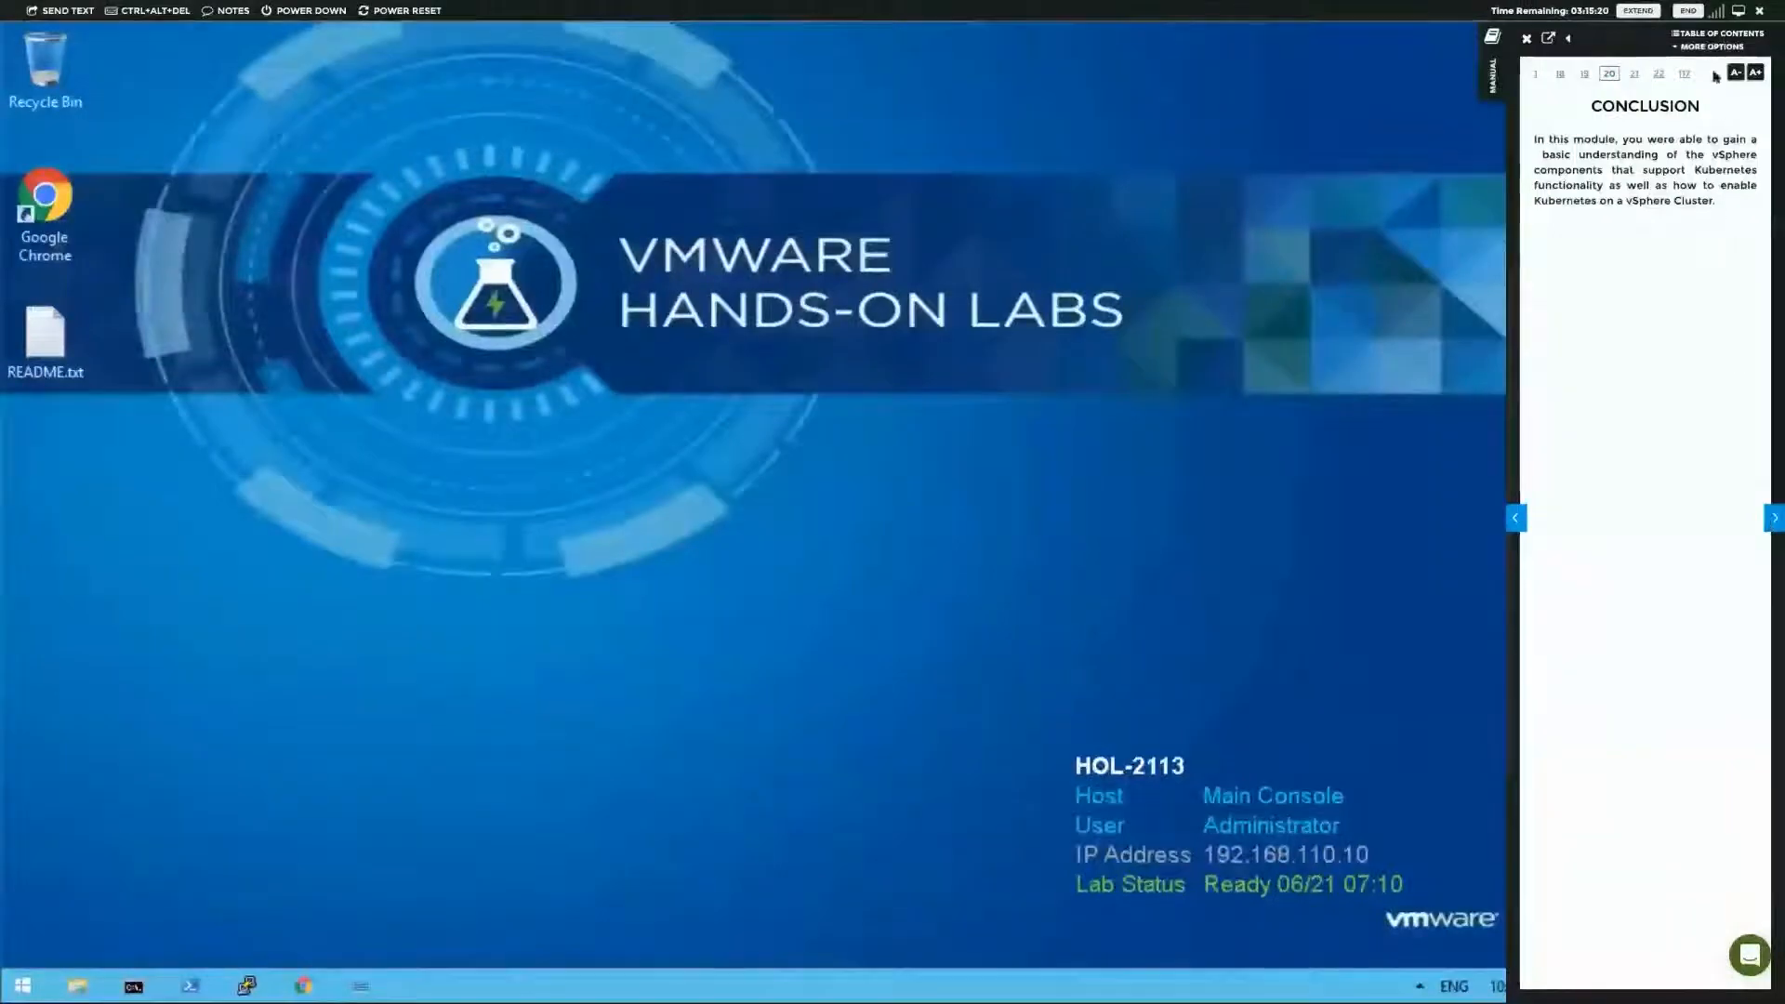
- Review the Module 2 contents, including Creating a Supervisor Cluster Namespace, and open The Supervisor Cluster lesson up to its Supervisor Cluster Components page
left_click(1718, 33)
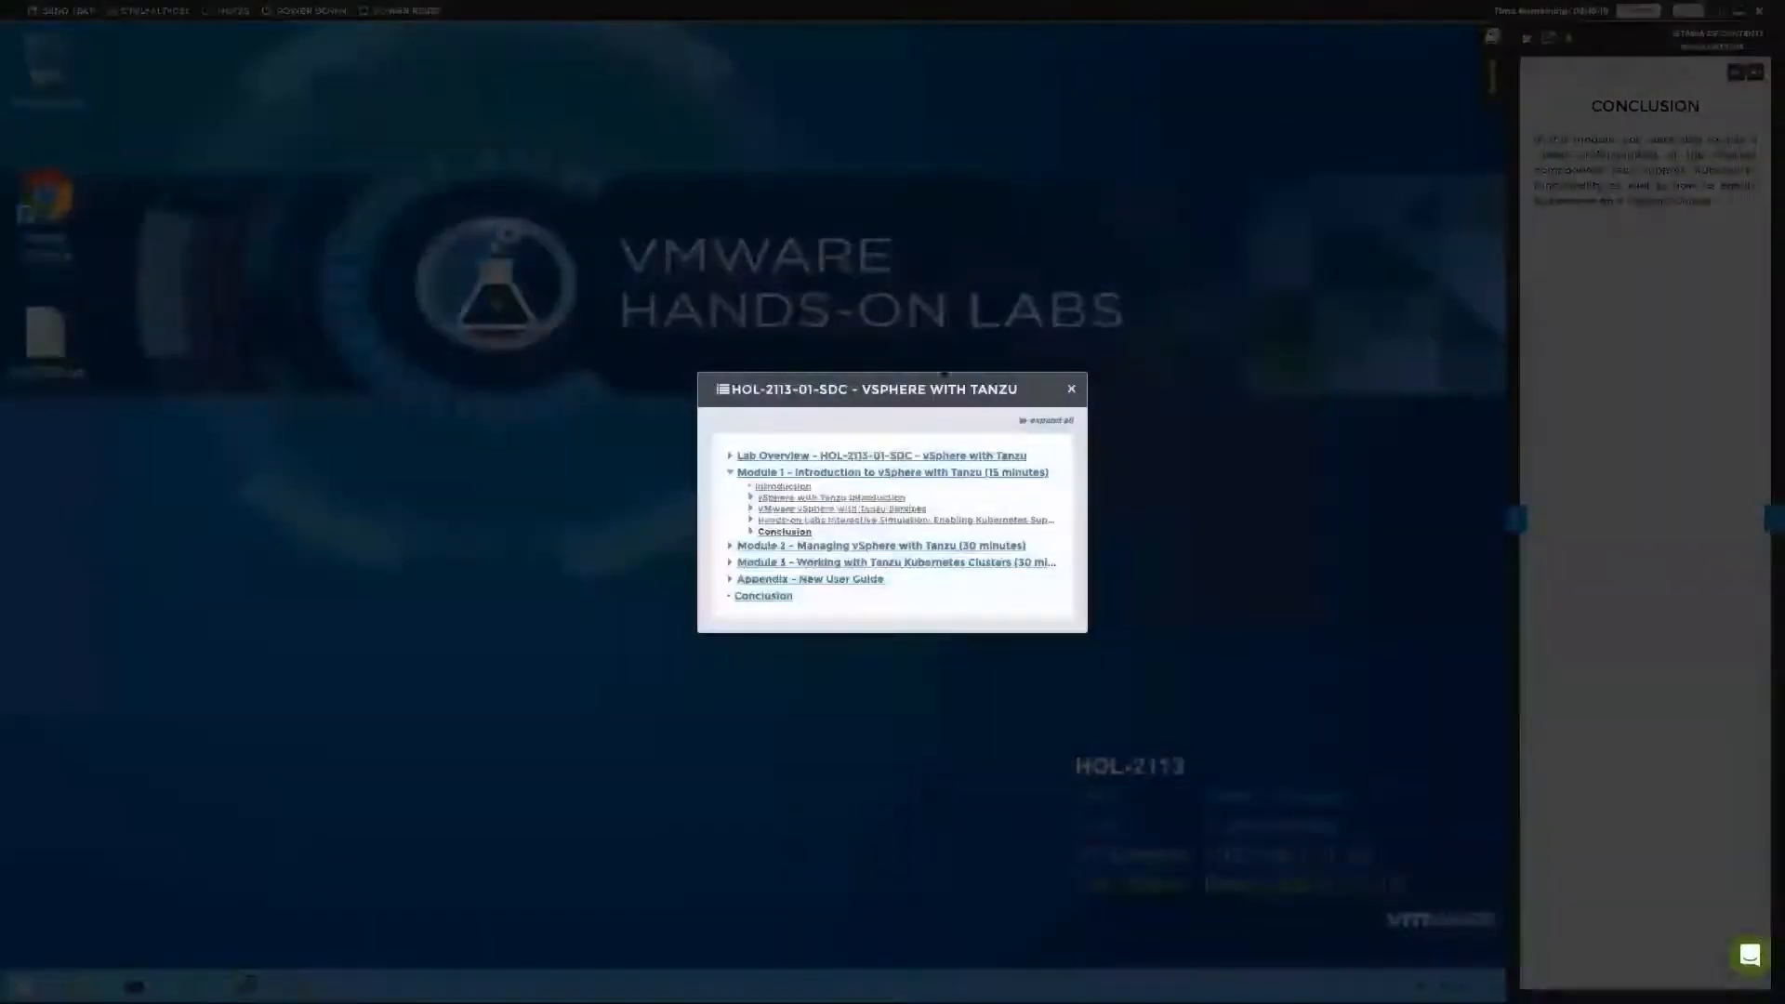
left_click(779, 548)
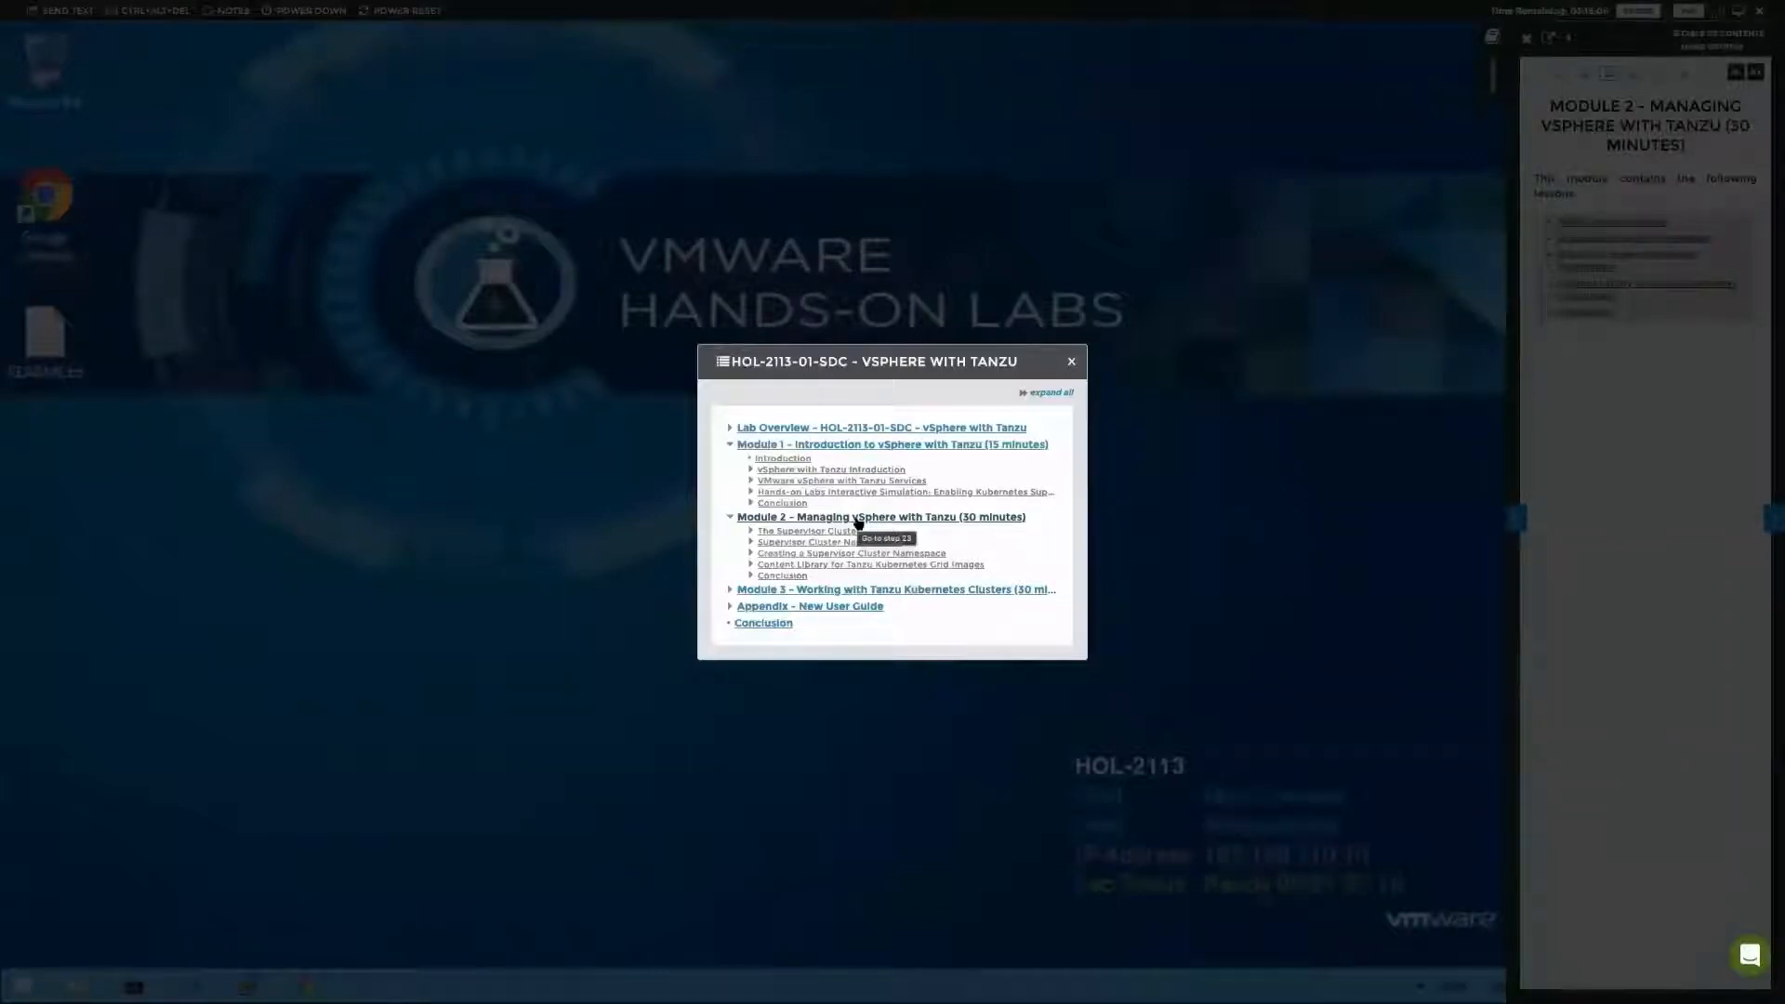
left_click(869, 552)
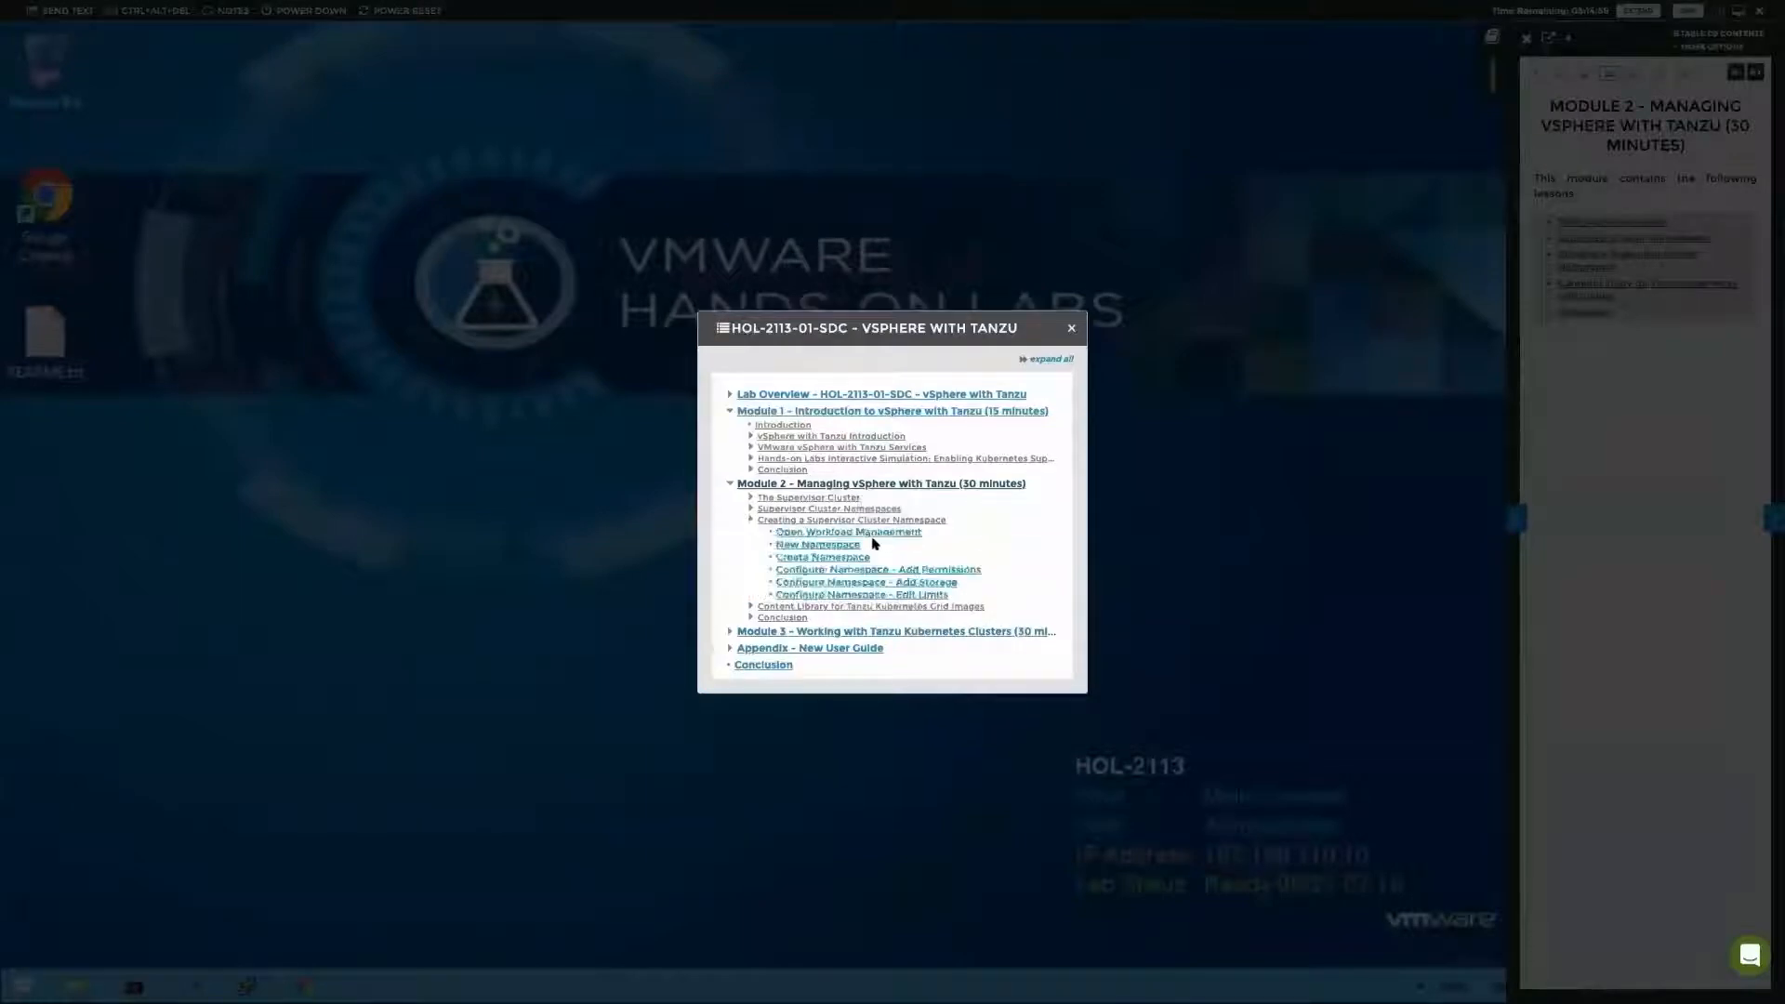
left_click(780, 498)
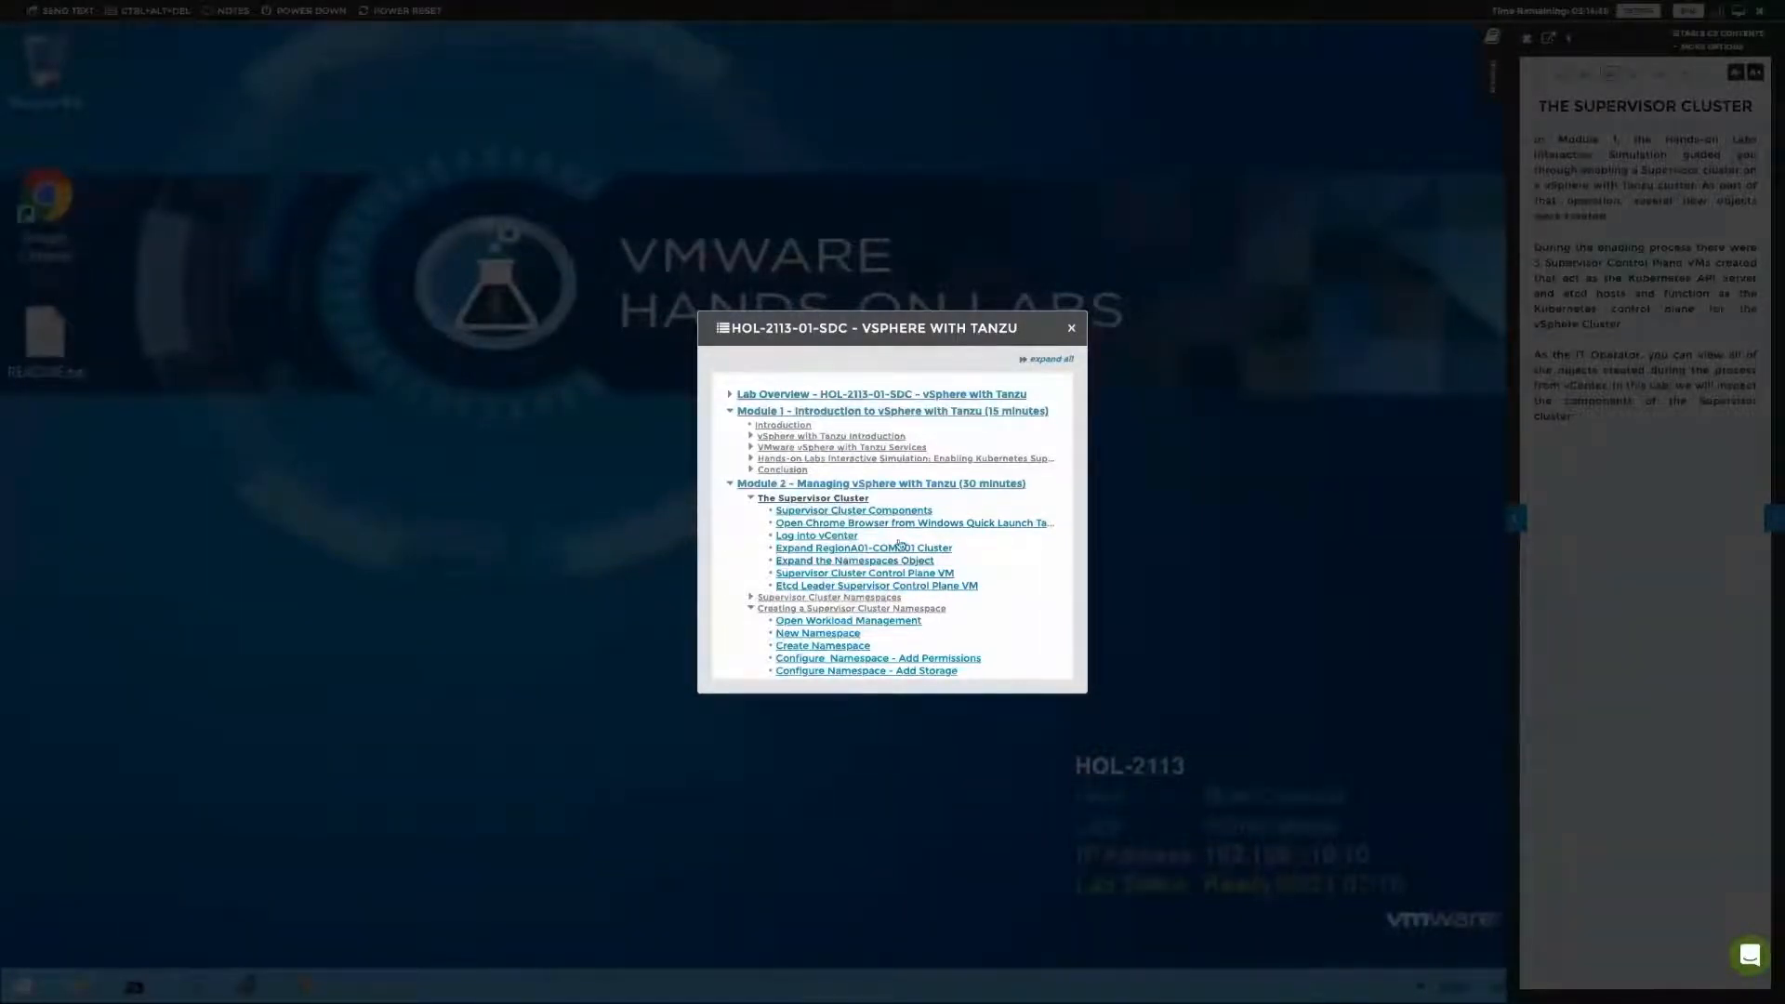
left_click(1073, 327)
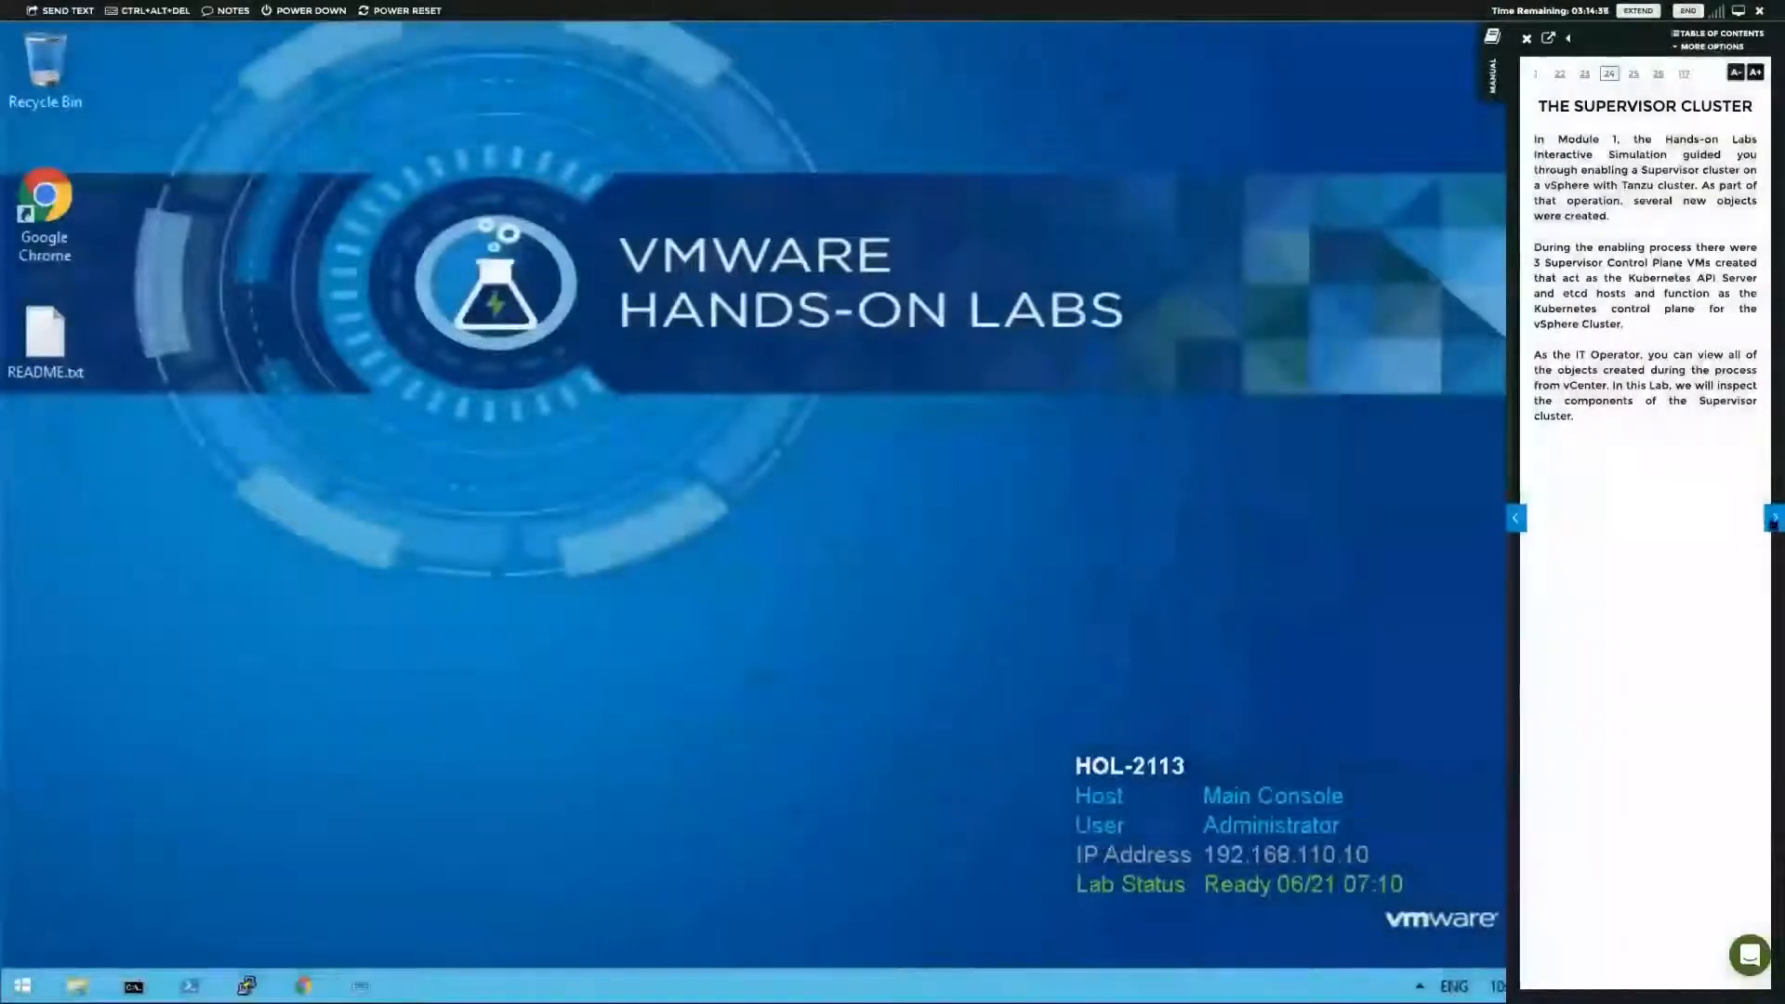
left_click(1774, 521)
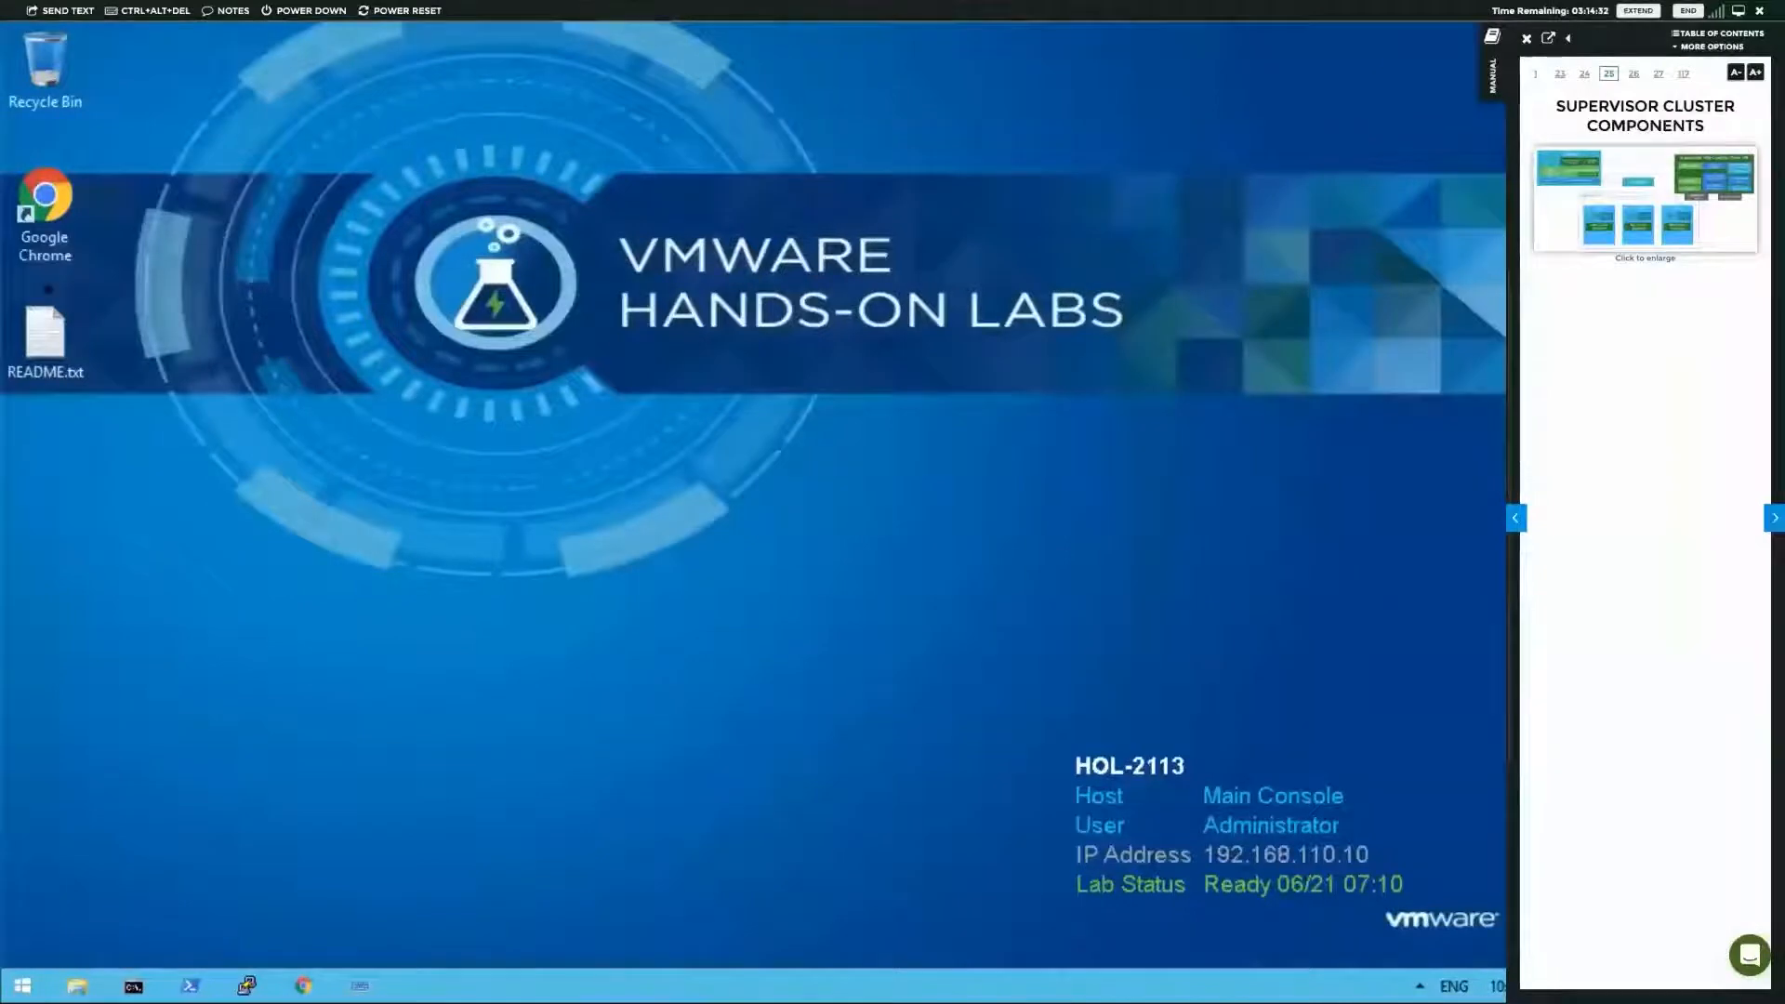
- Log in to the vSphere Client in Google Chrome with the prefilled credentials and hide the lab manual and the recent tasks list
double_click(46, 256)
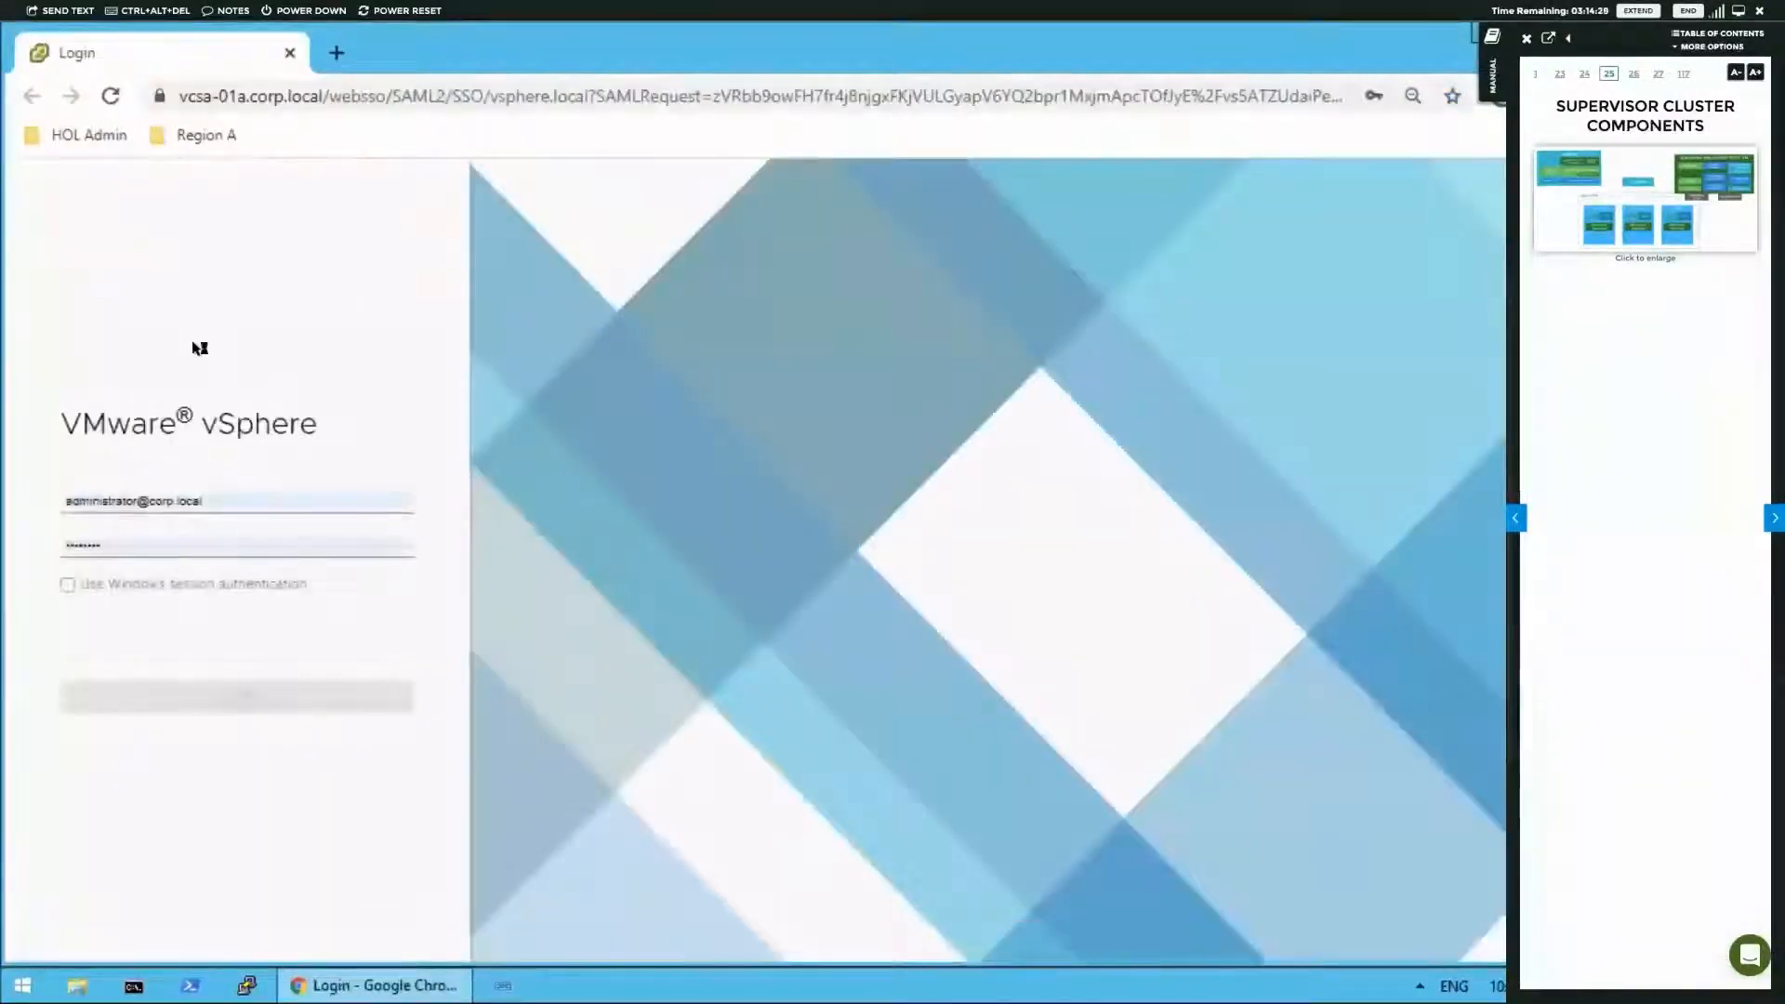
left_click(223, 699)
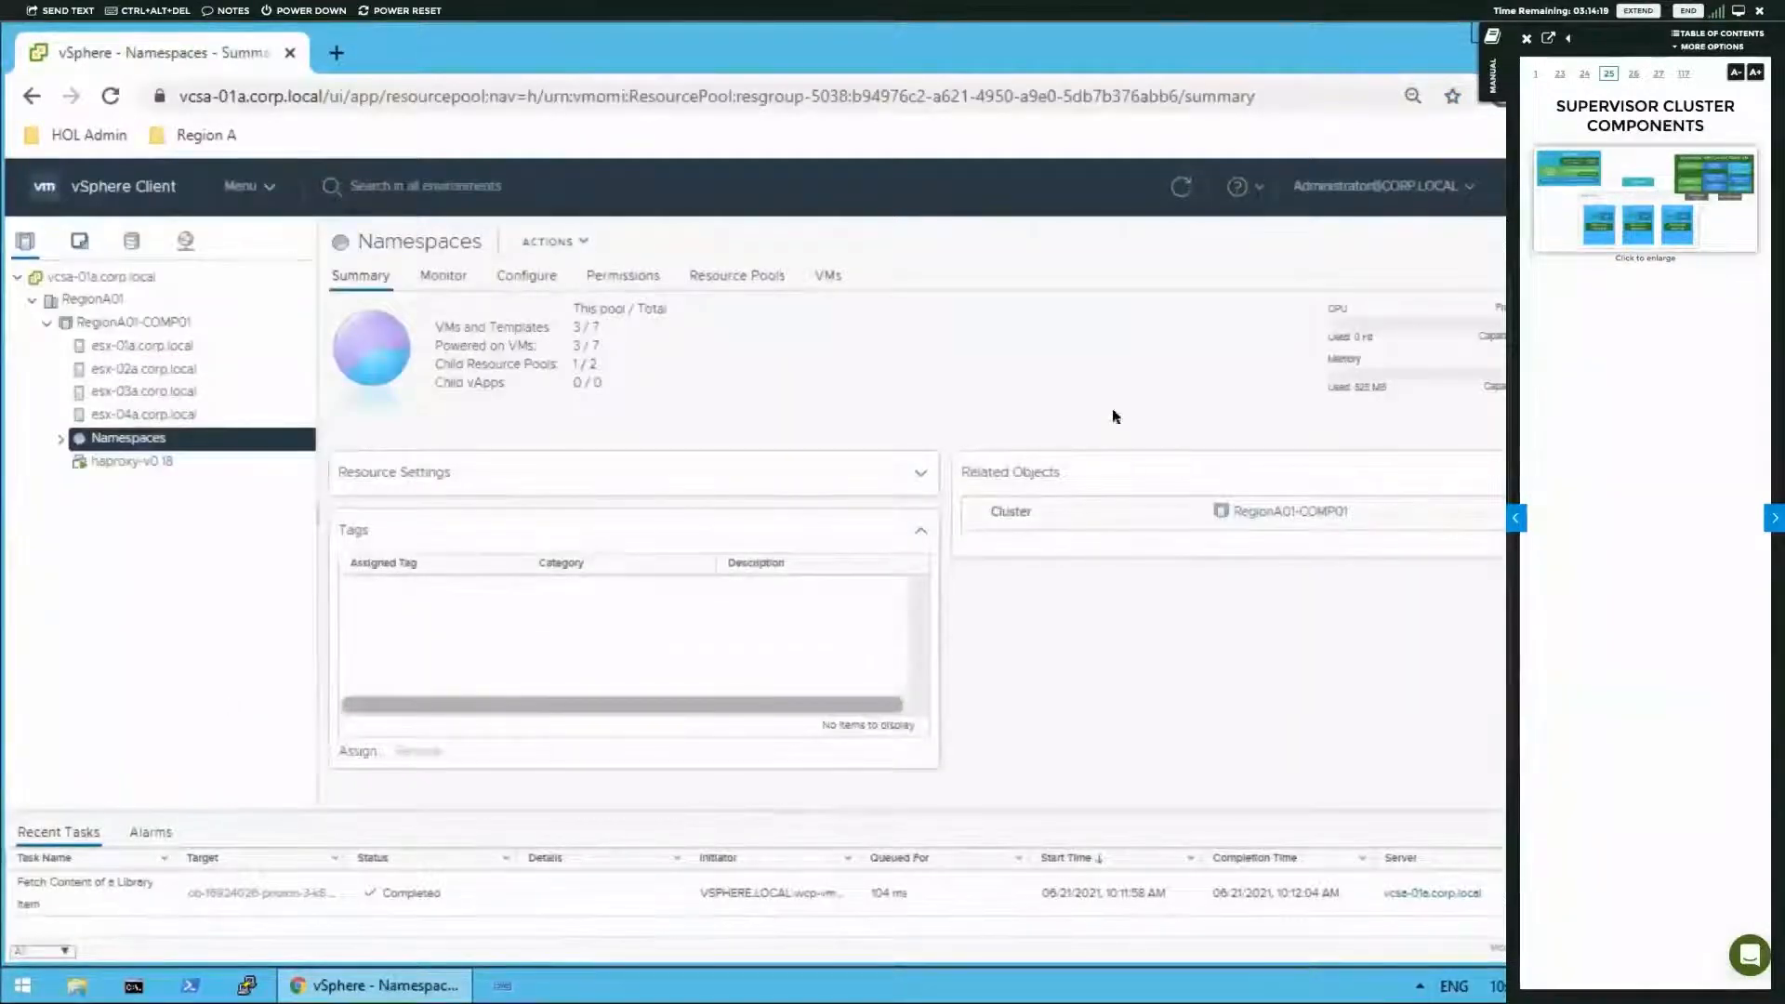
left_click(1528, 41)
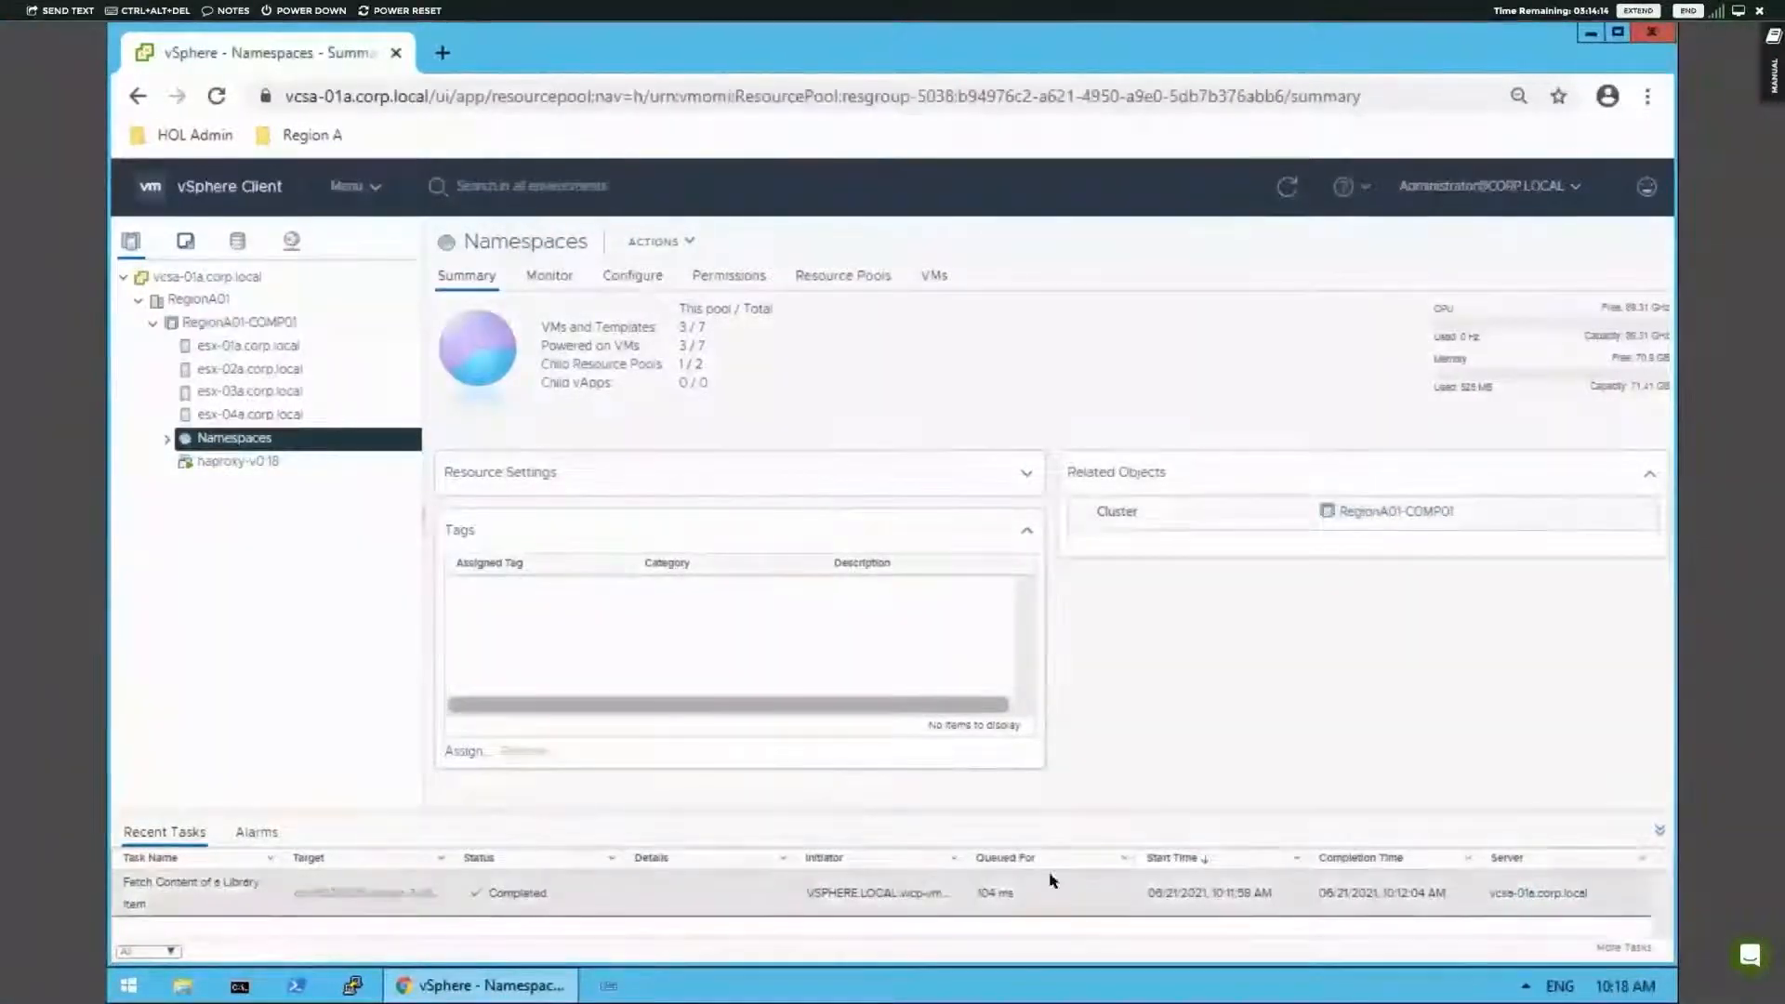
left_click(1660, 830)
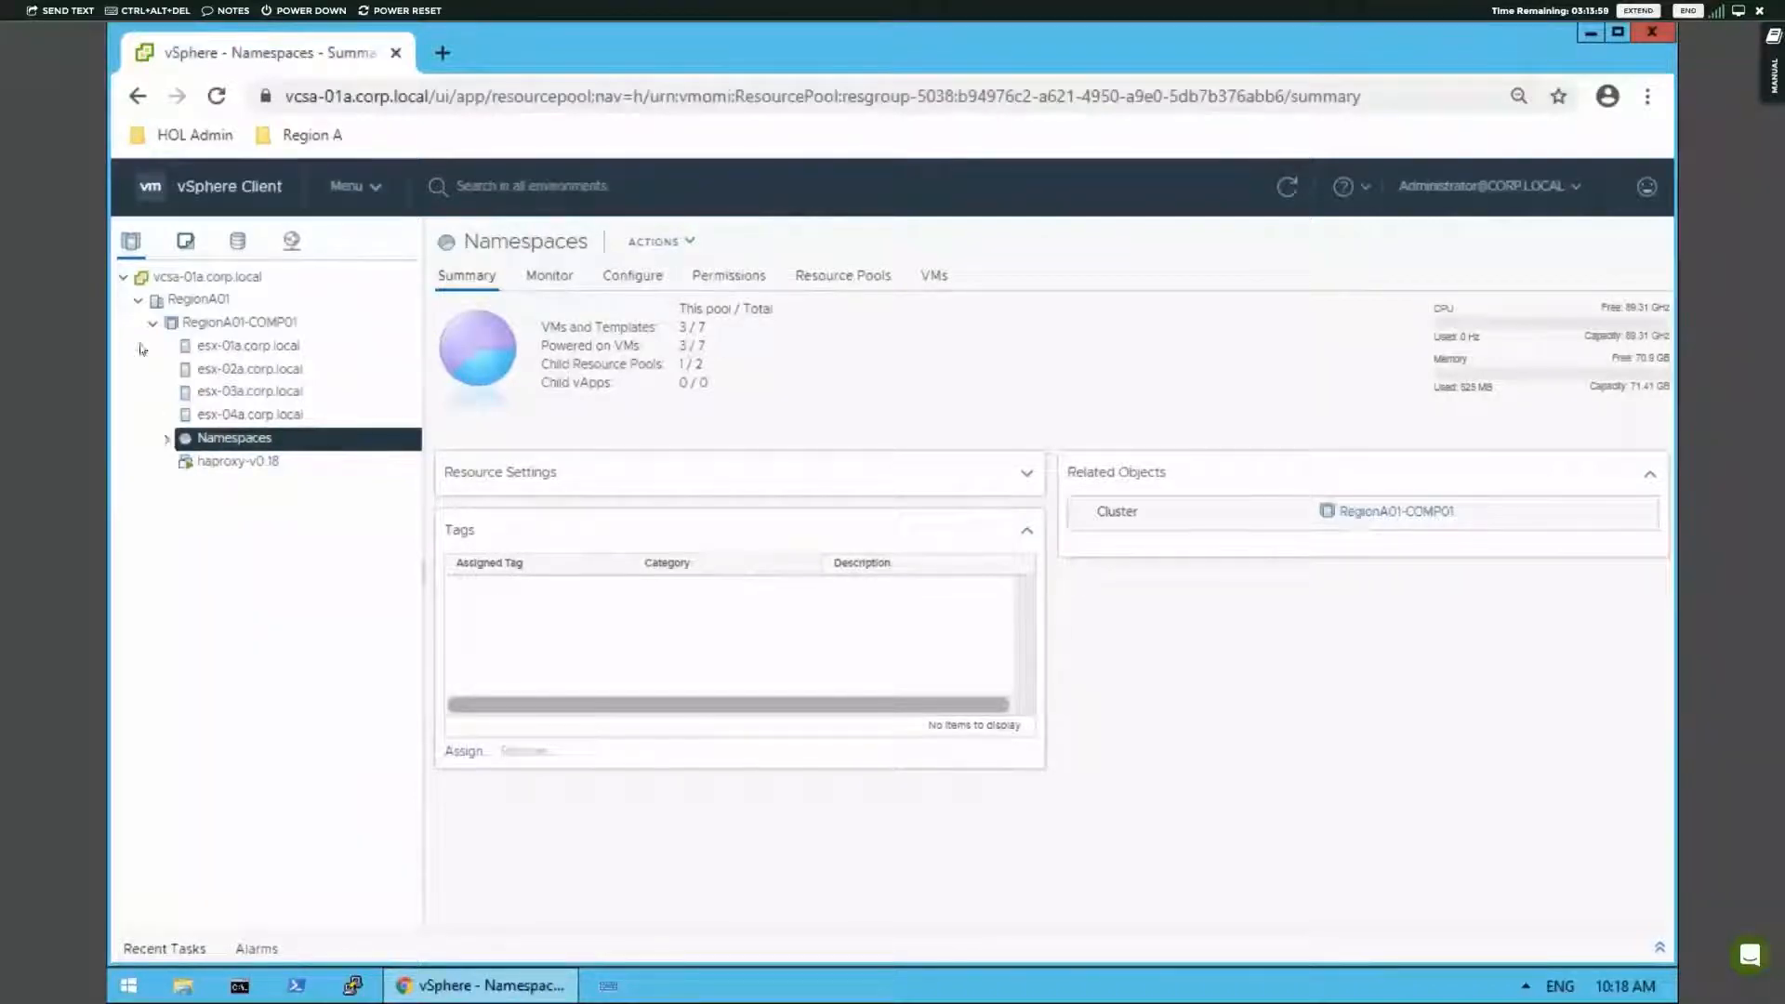
- View the RegionA01-COMP01 cluster summary and open Workload Management to show its namespaces
left_click(210, 324)
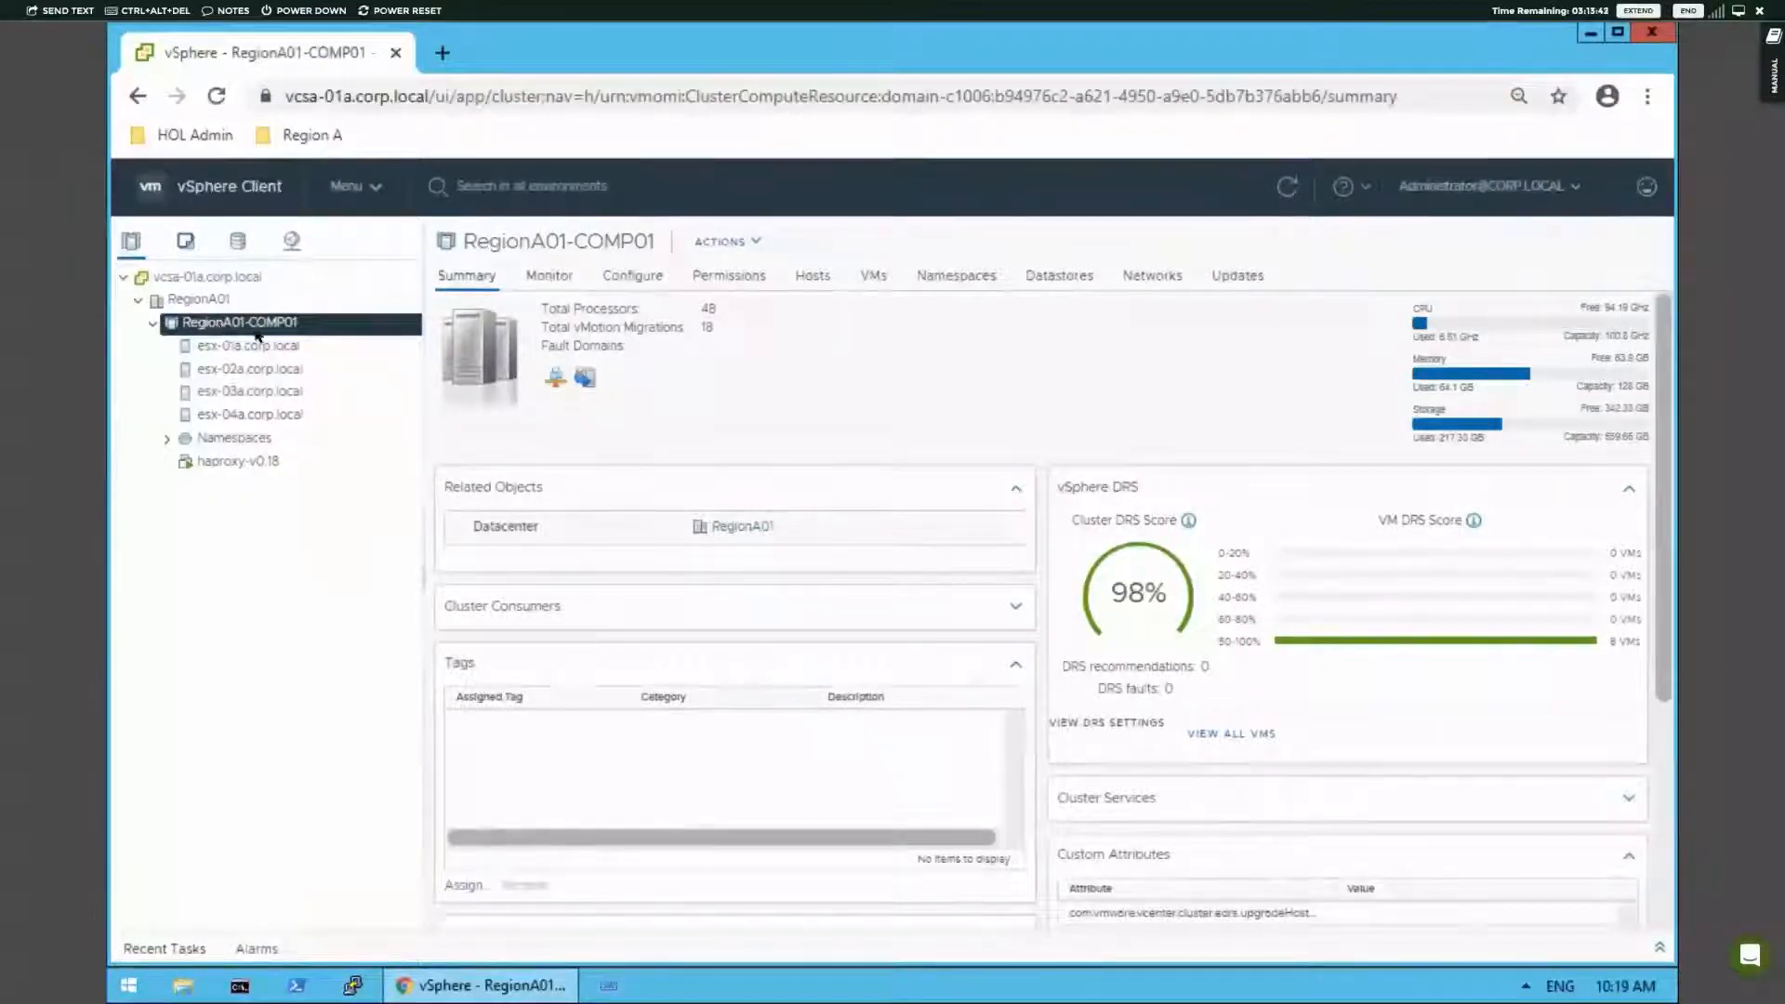
left_click(374, 192)
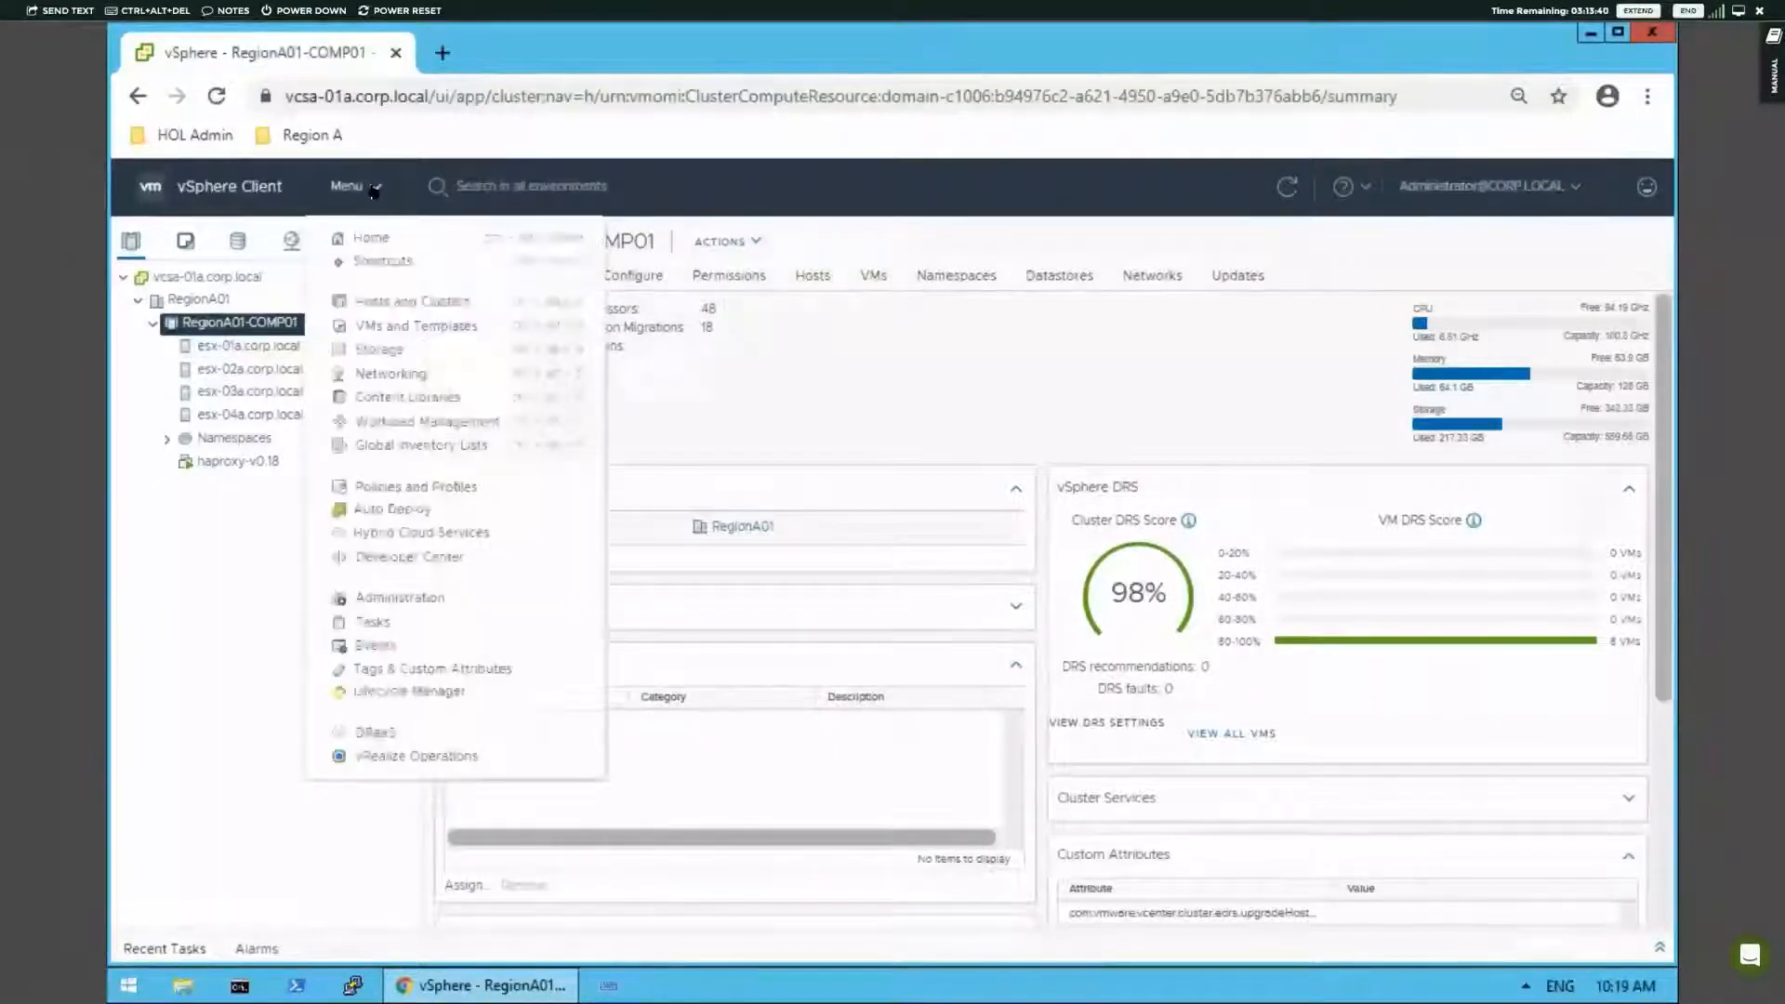
left_click(401, 426)
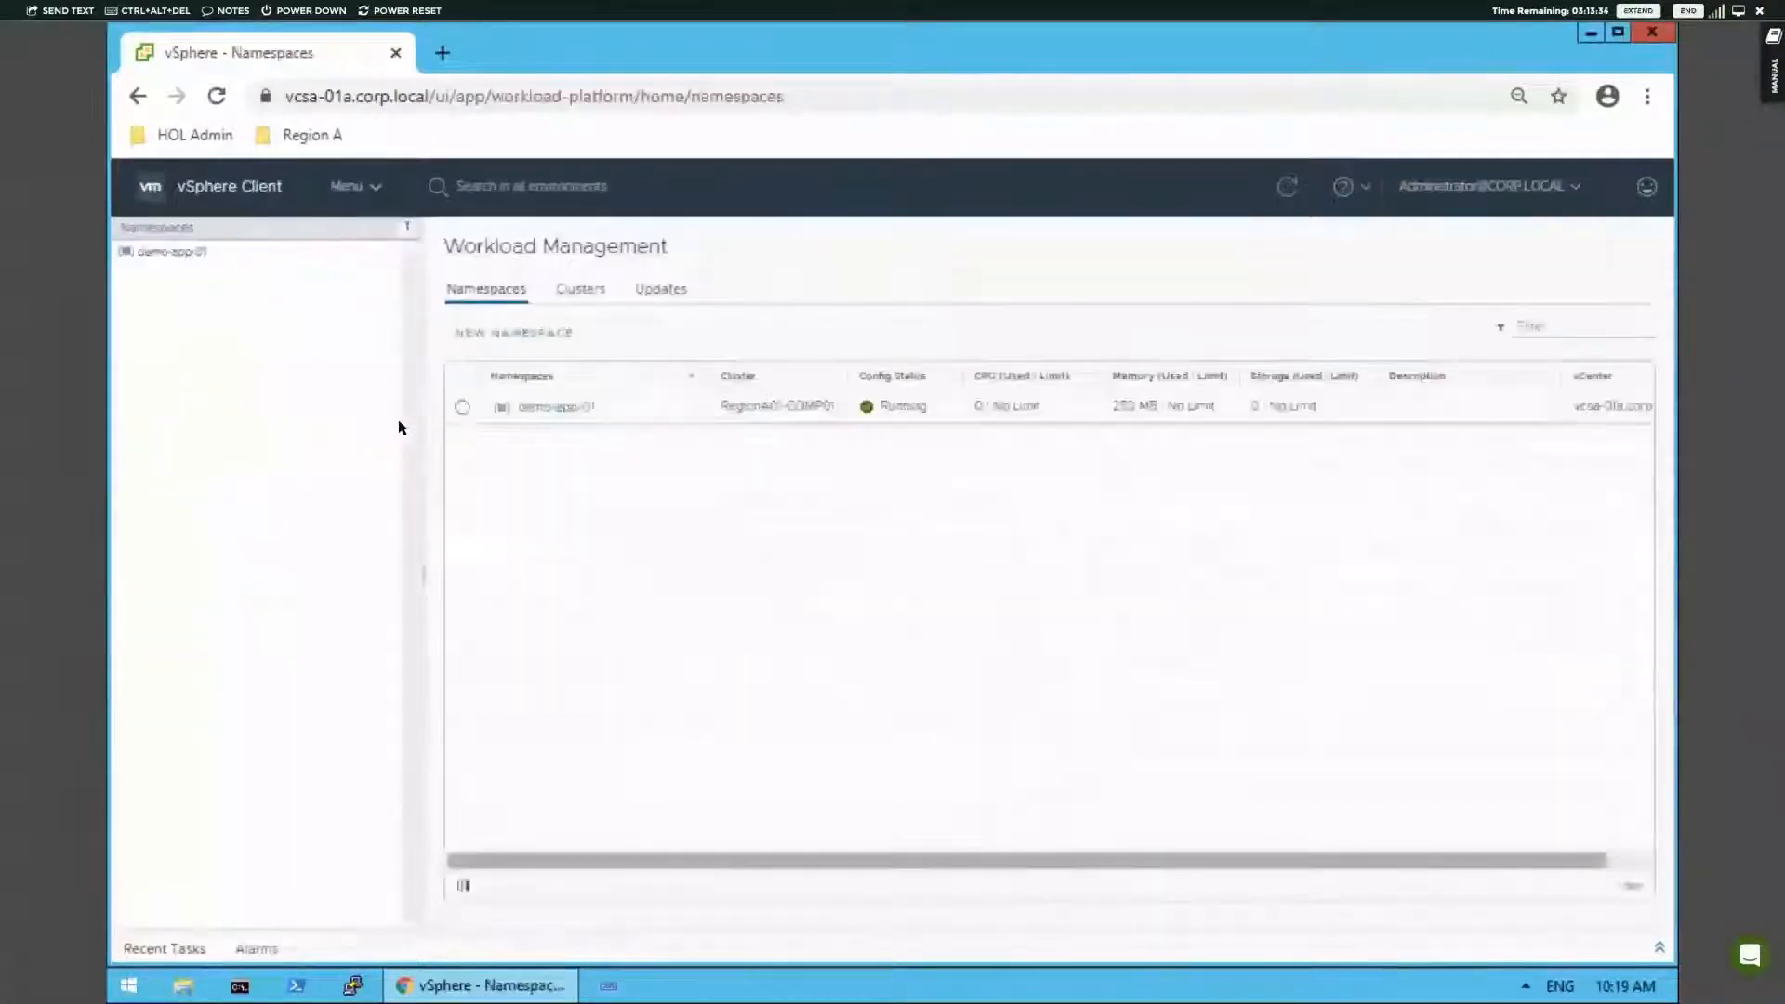
- View the supervisor clusters in Workload Management and return to the Hosts and Clusters inventory
left_click(590, 290)
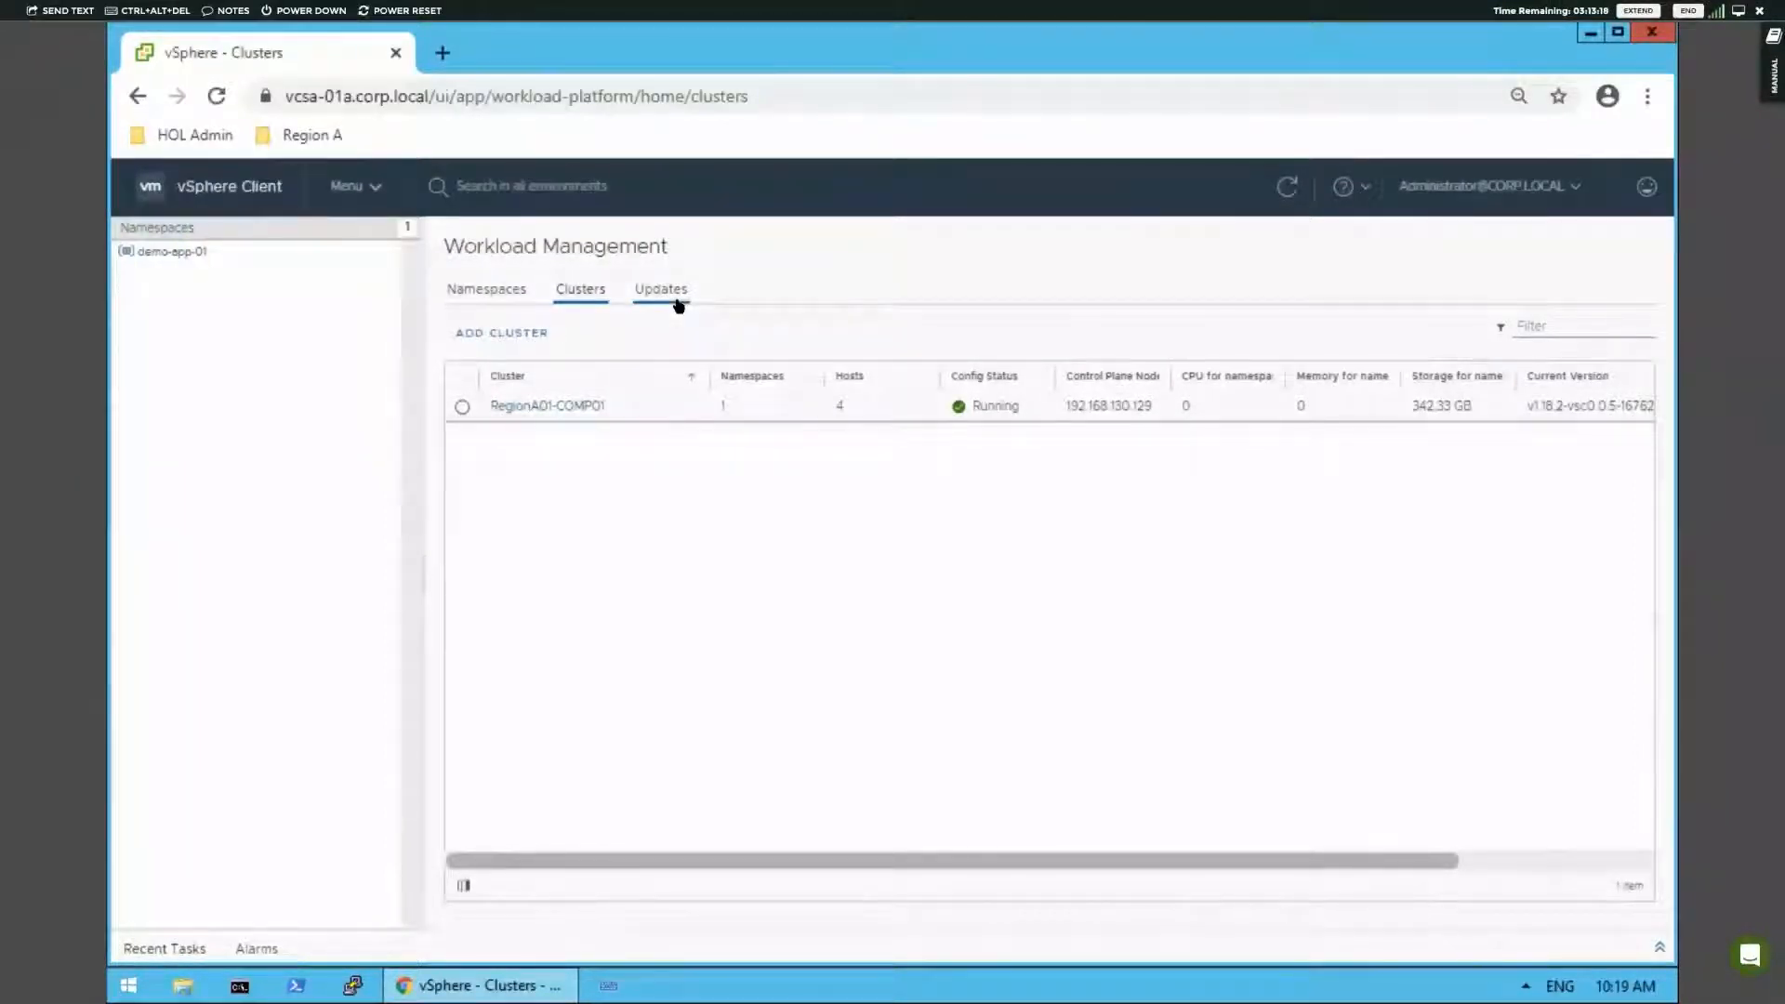
left_click(346, 190)
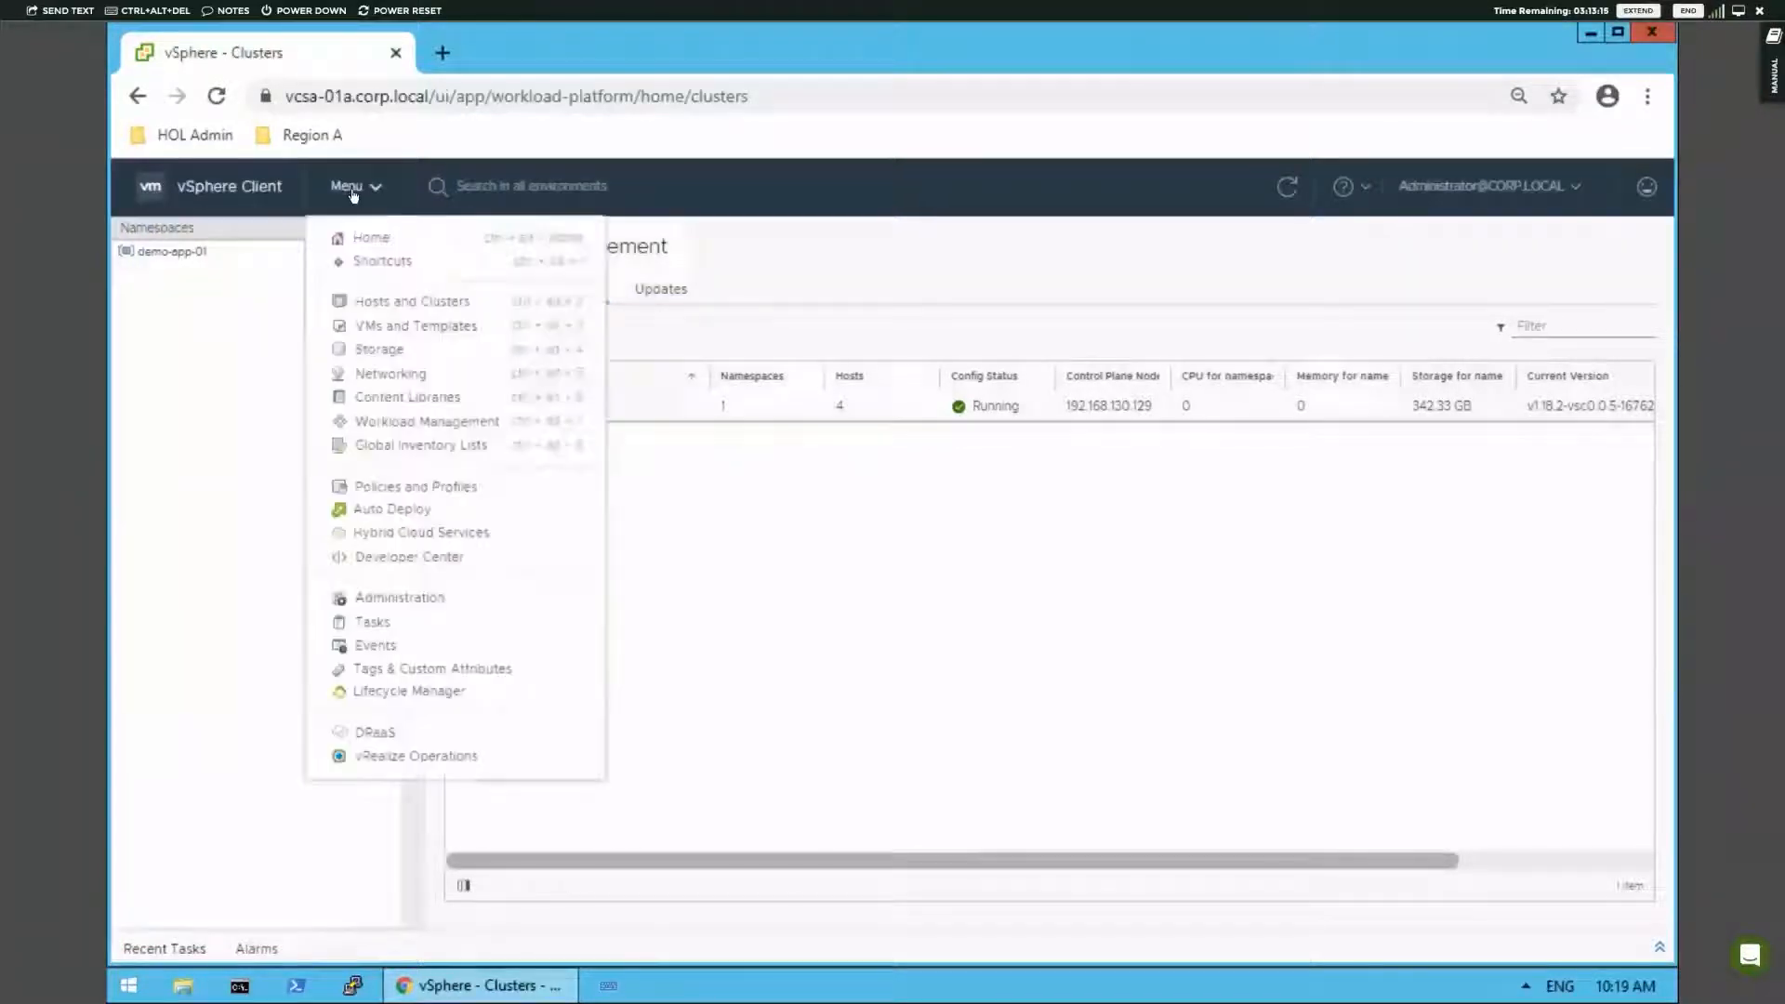
left_click(380, 300)
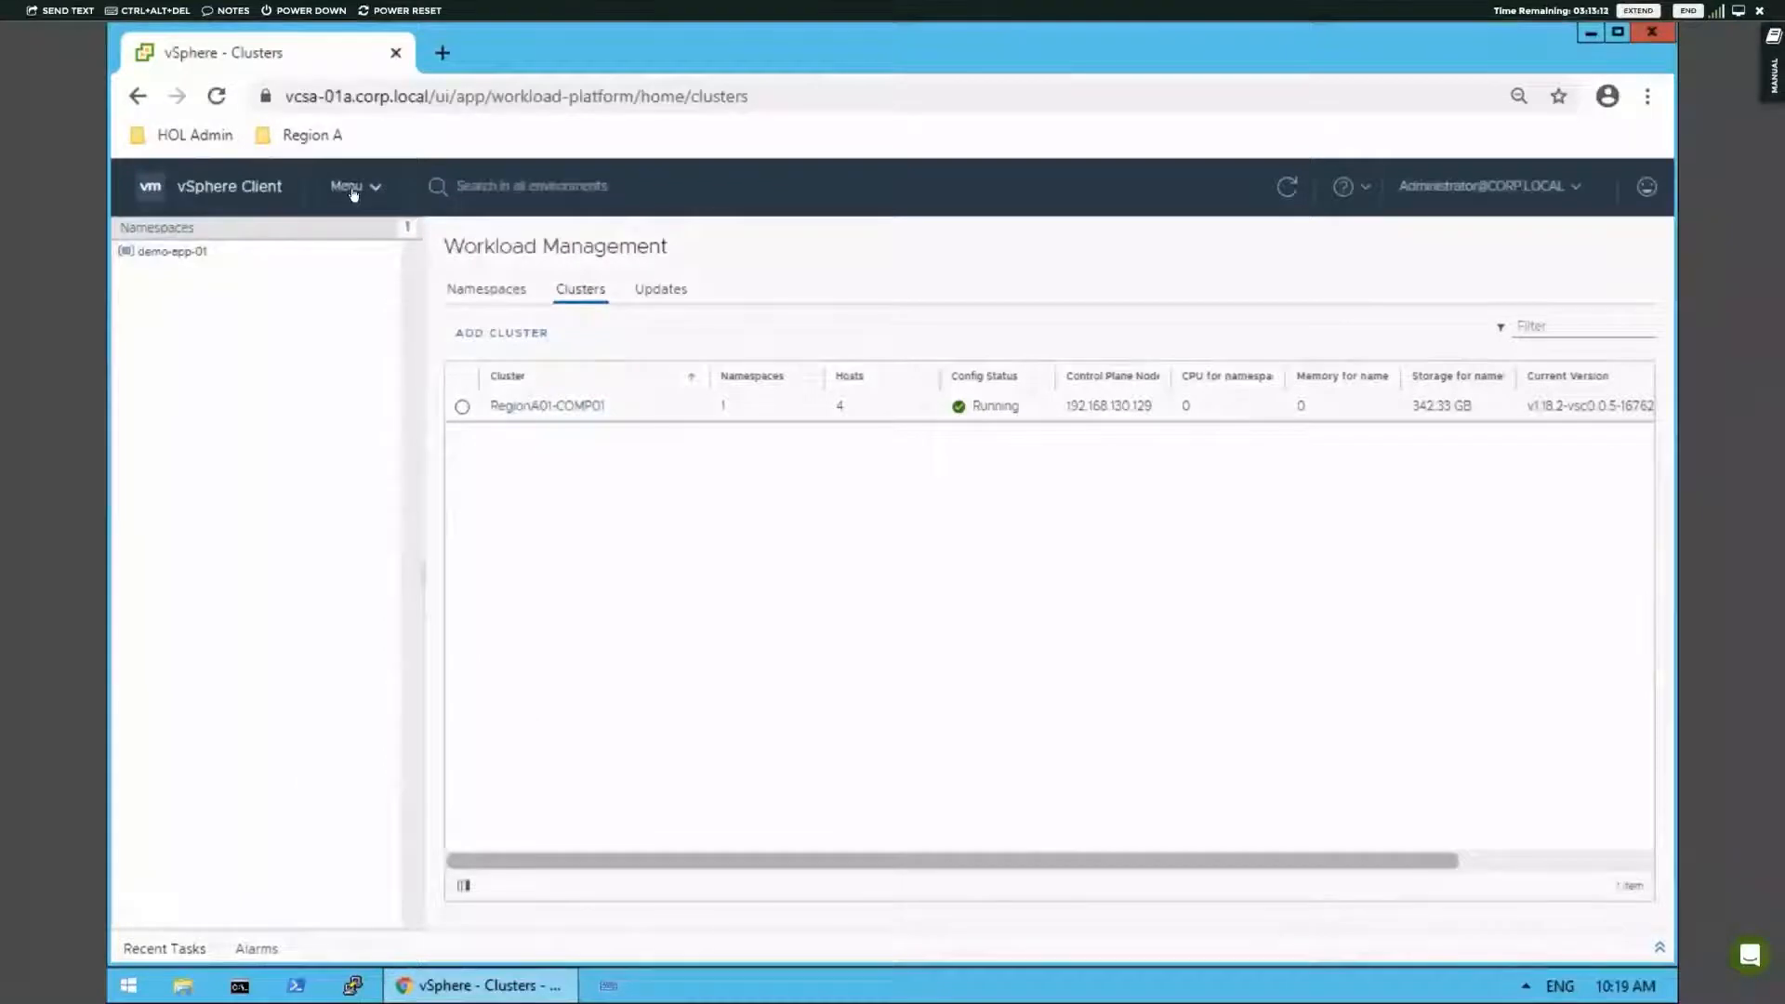
left_click(351, 191)
left_click(368, 299)
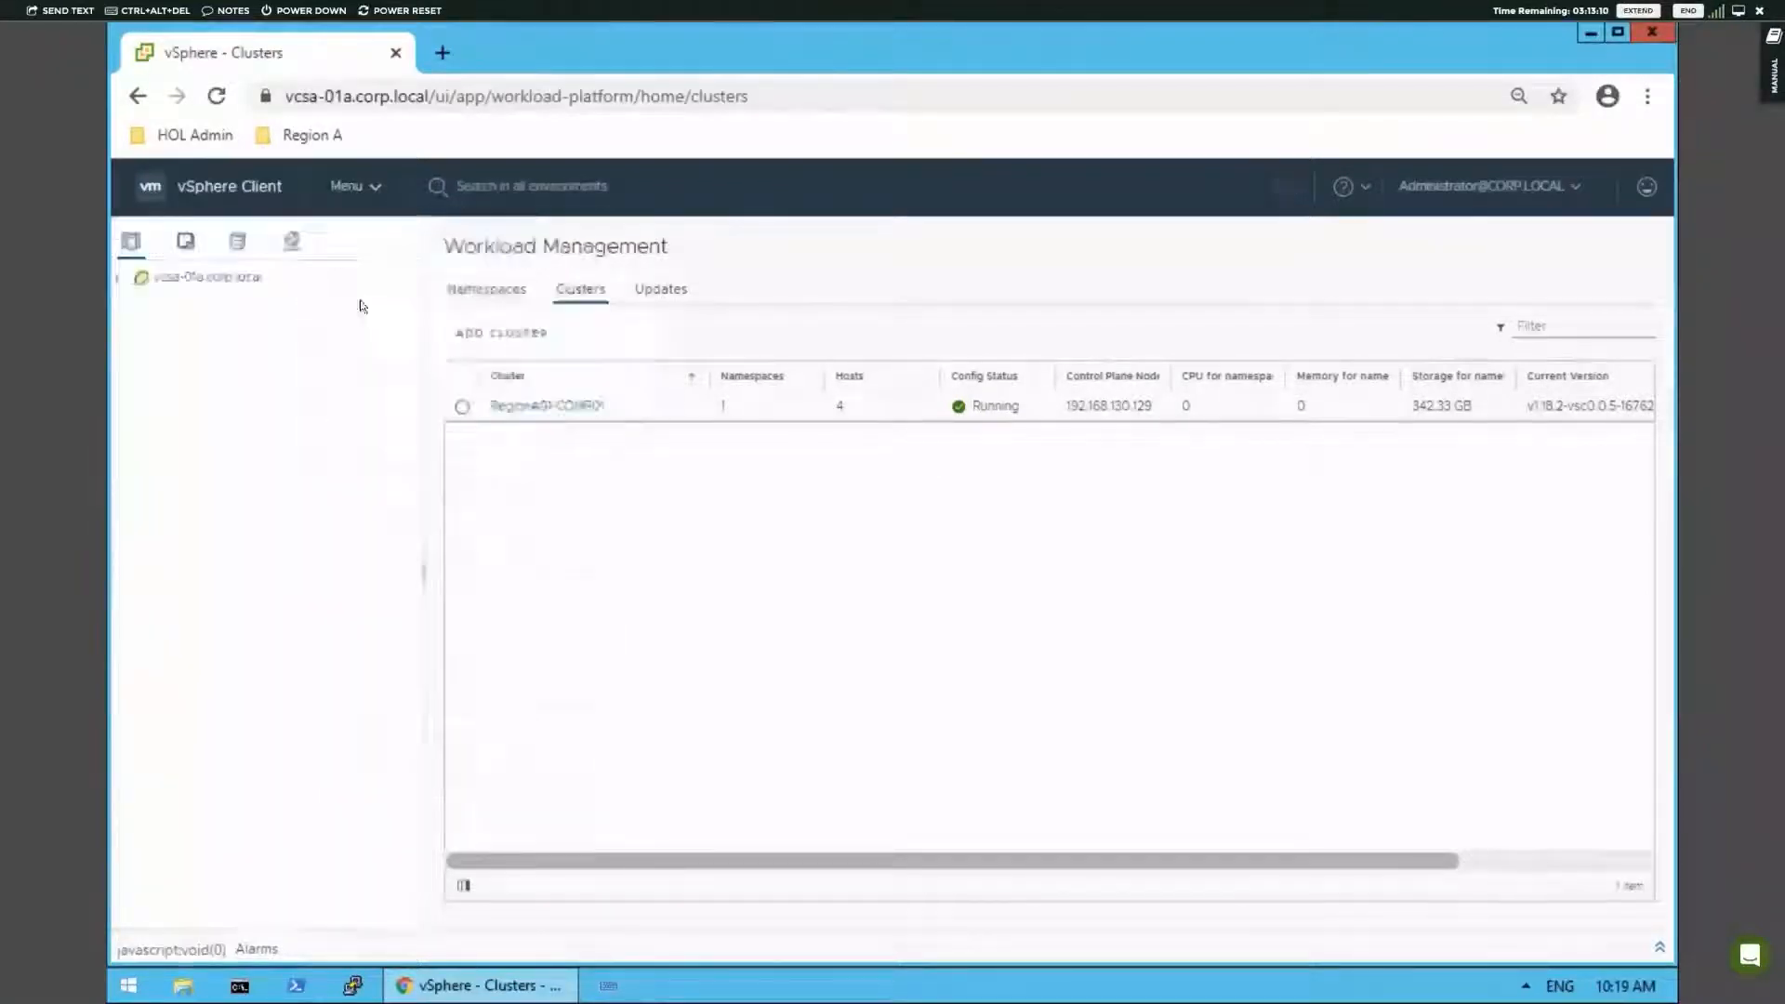
- Expand the Namespaces resource pool under RegionA01-COMP01 and view the demo-app-01 namespace summary
left_click(205, 438)
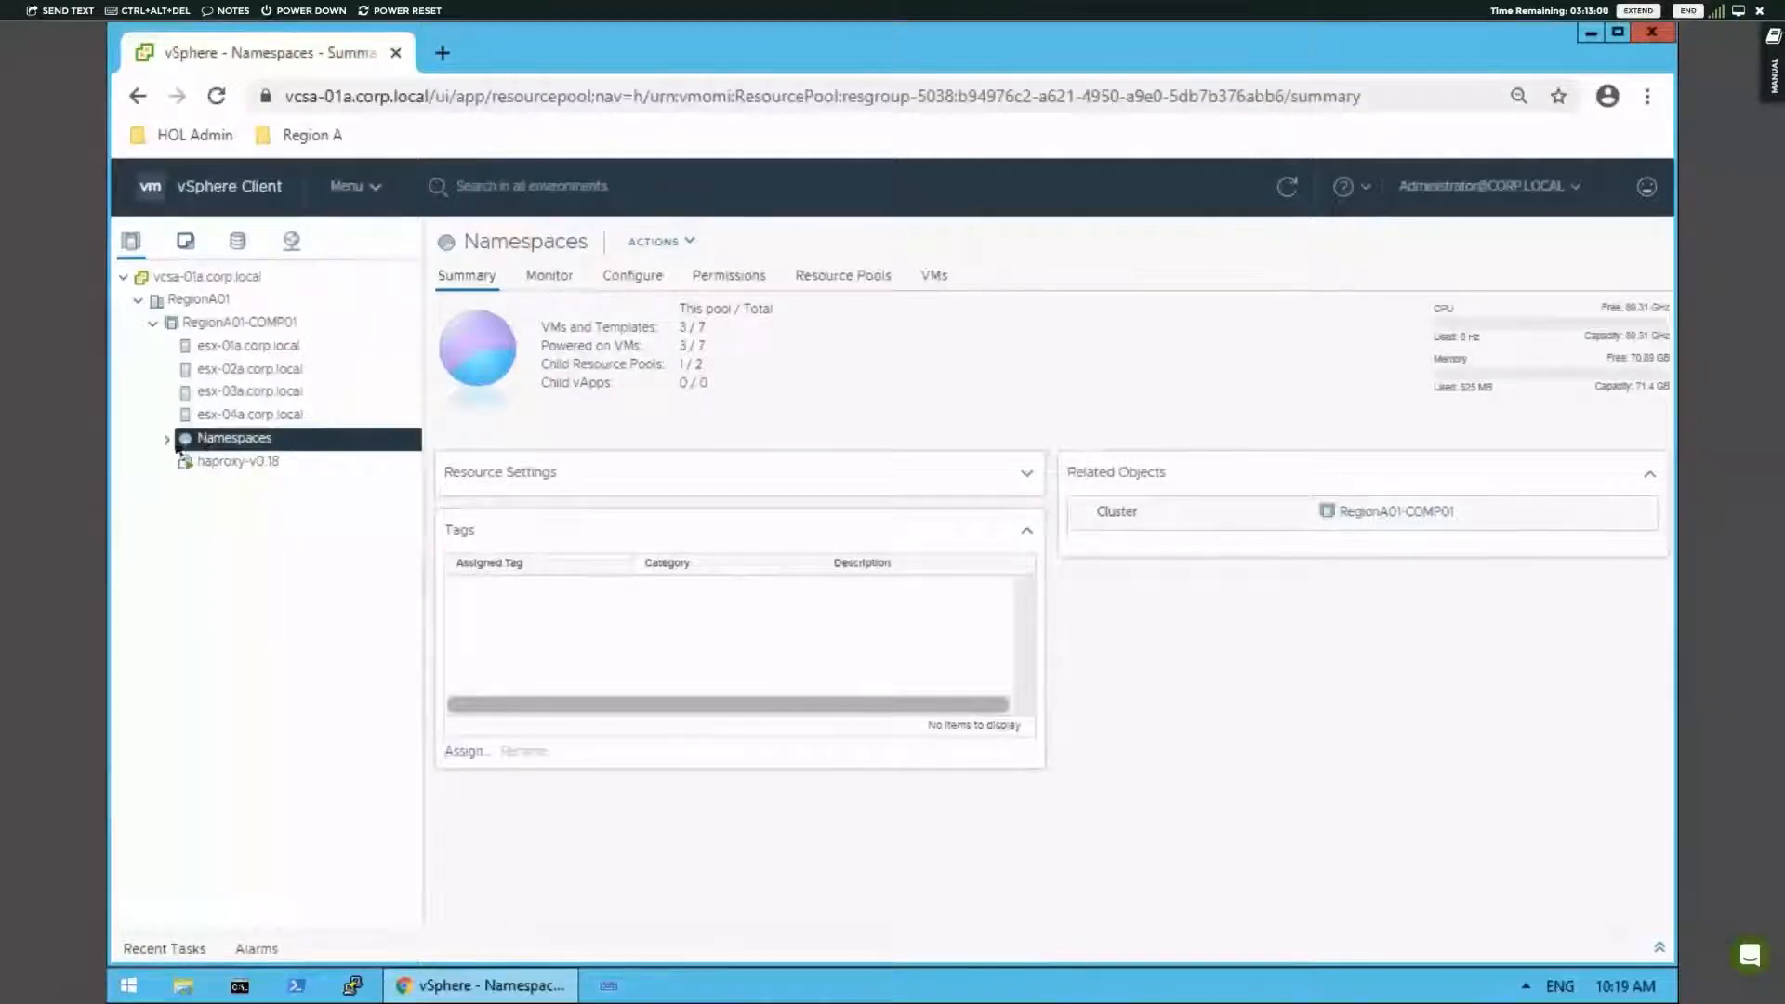
left_click(167, 440)
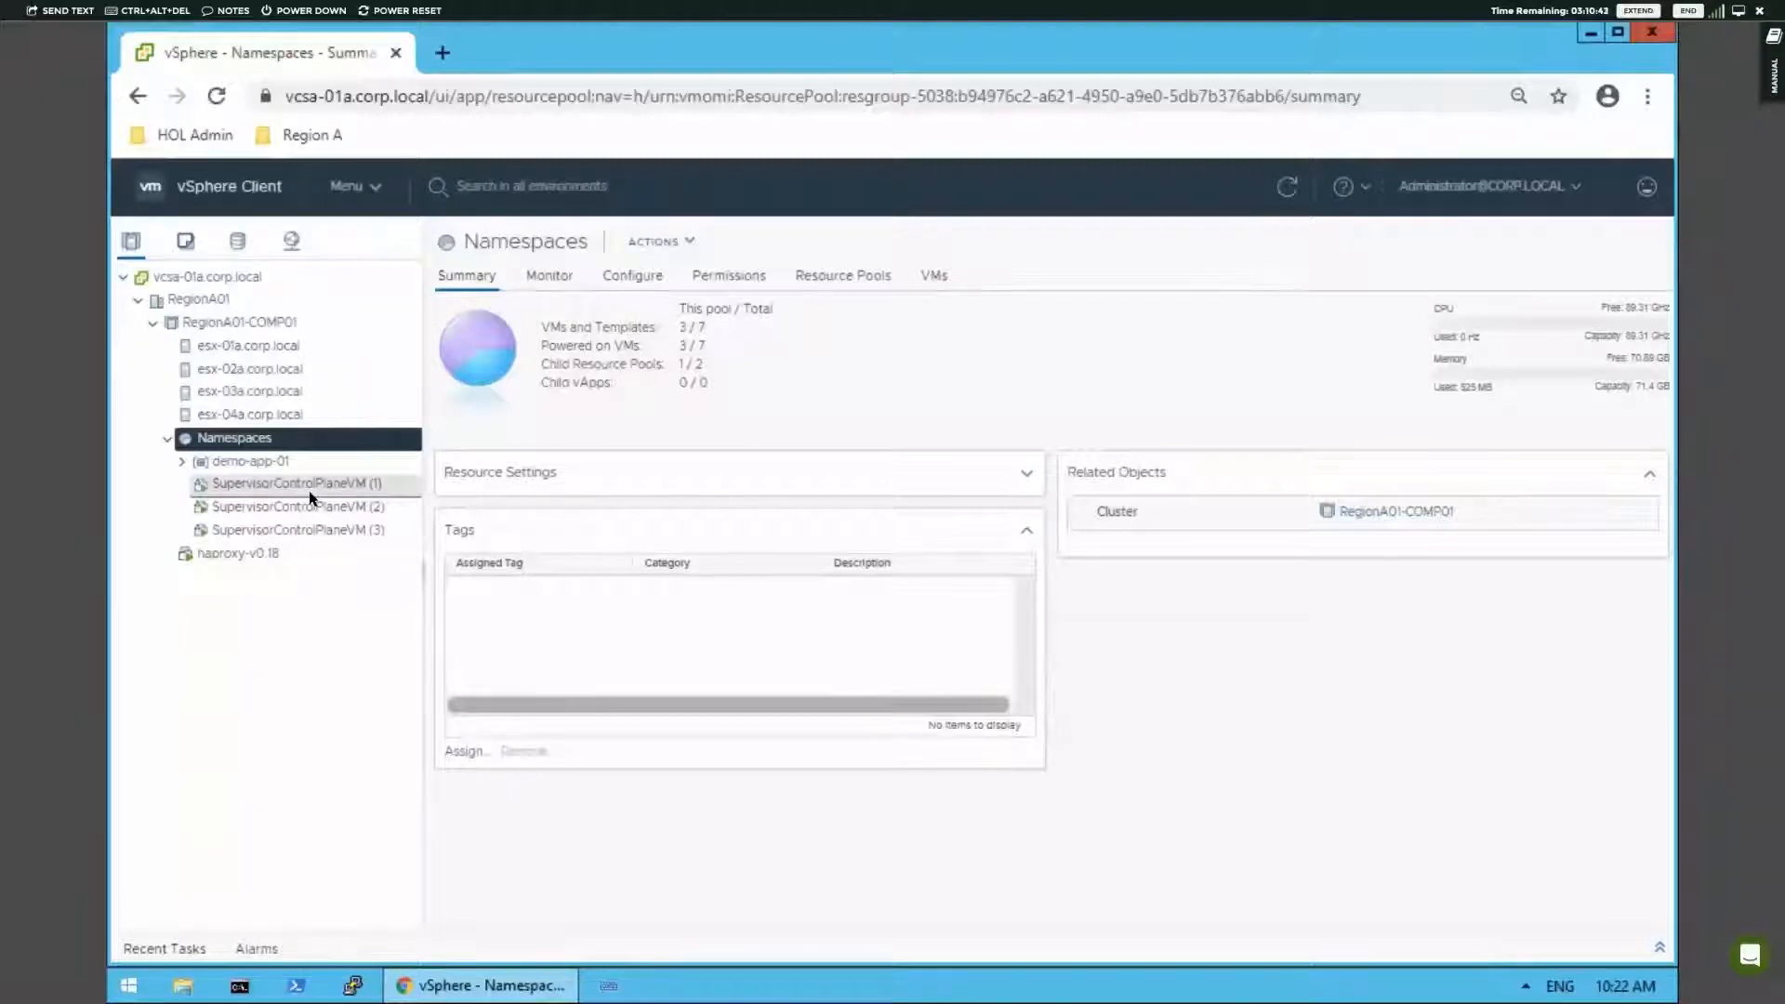
left_click(250, 462)
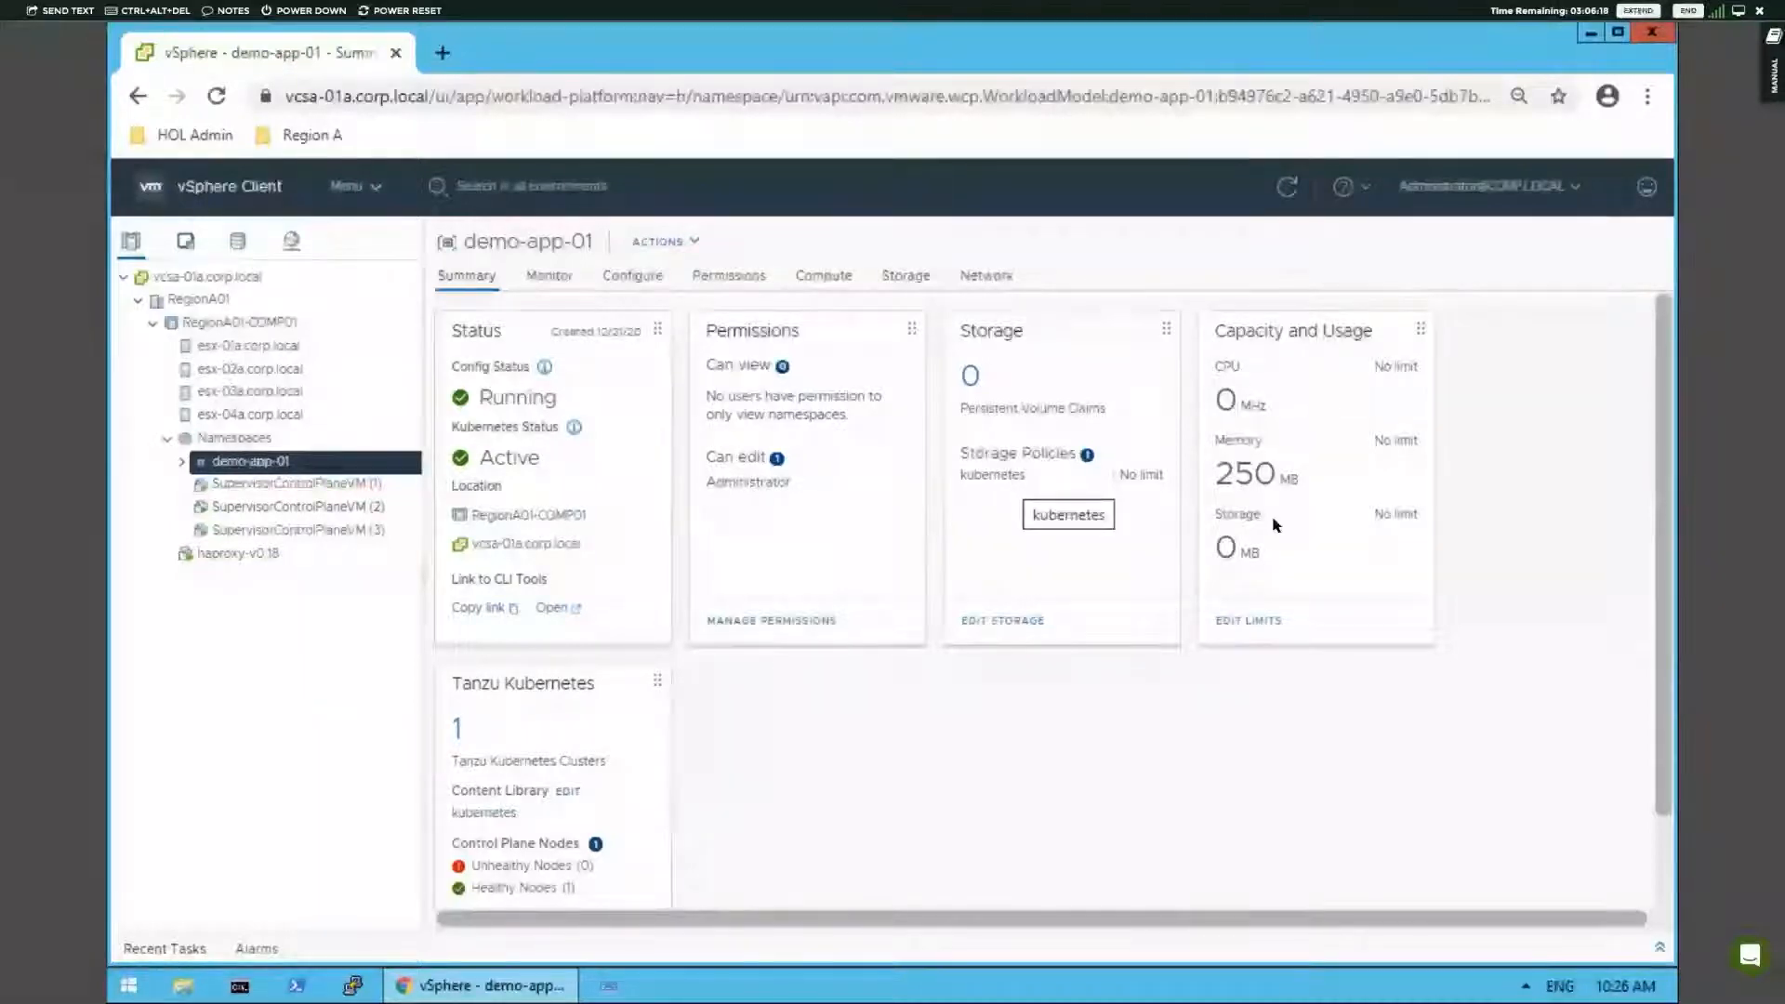
- Inspect the CPU, memory and storage resource limits of the demo-app-01 namespace and cancel without setting any
left_click(1255, 621)
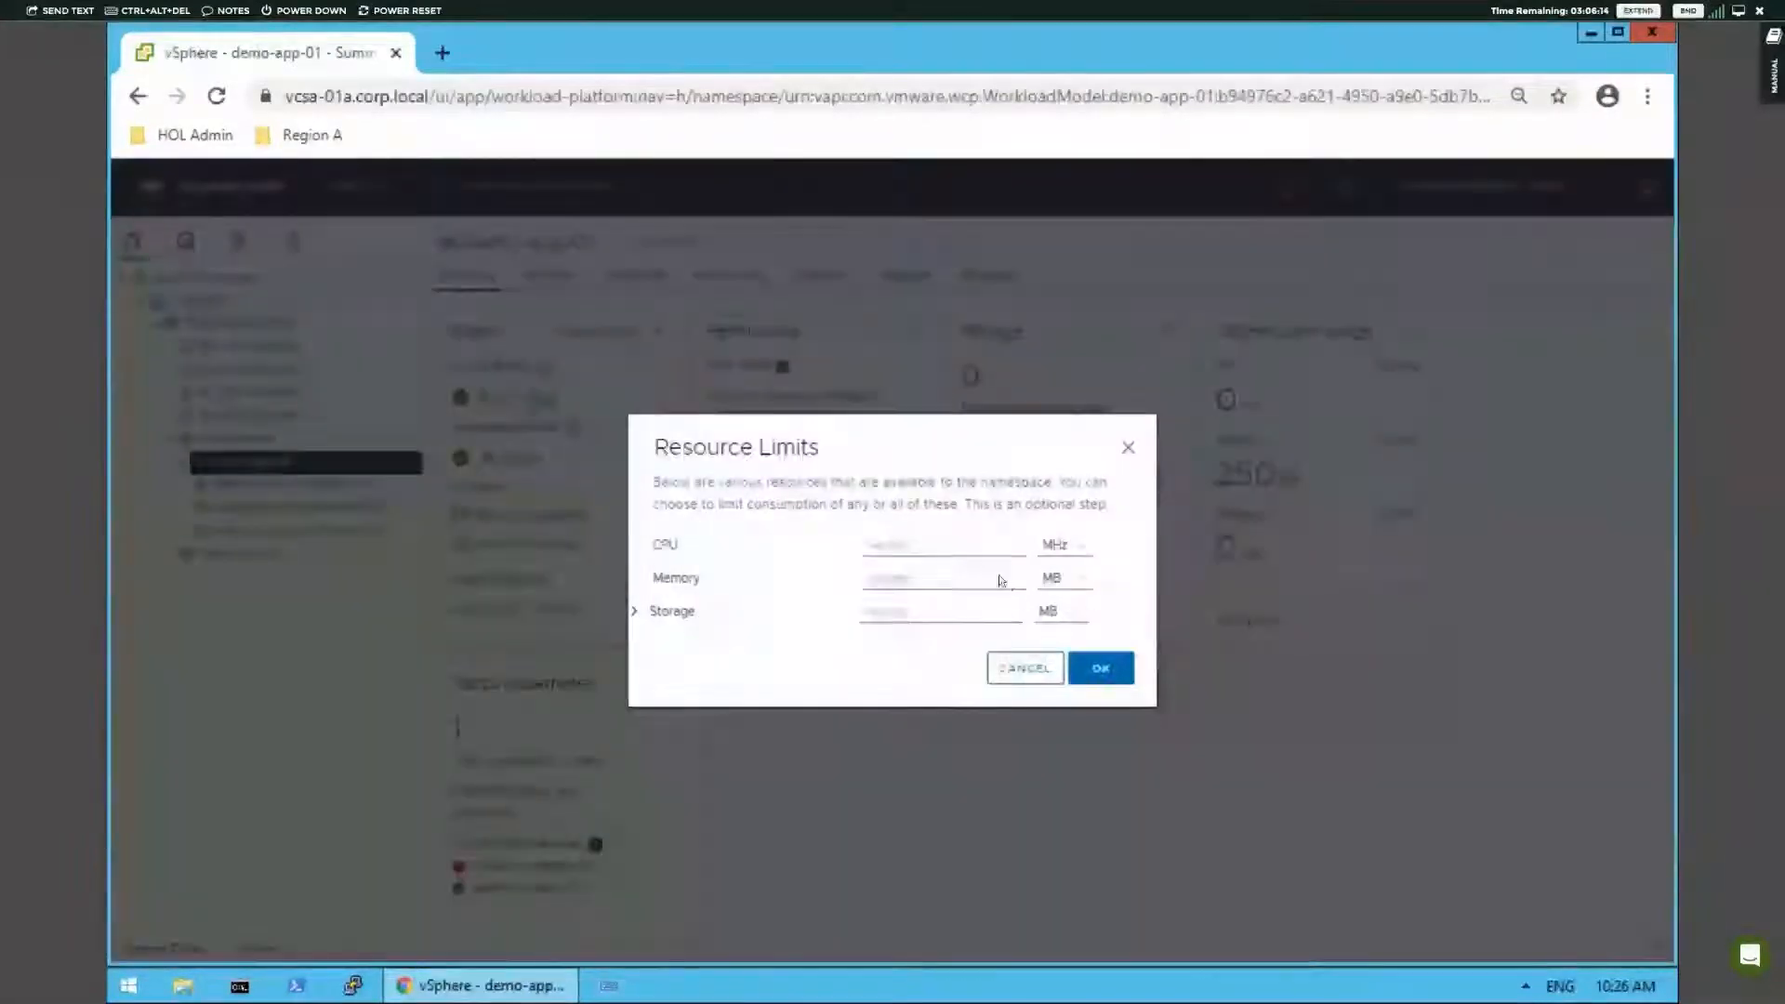
left_click(905, 549)
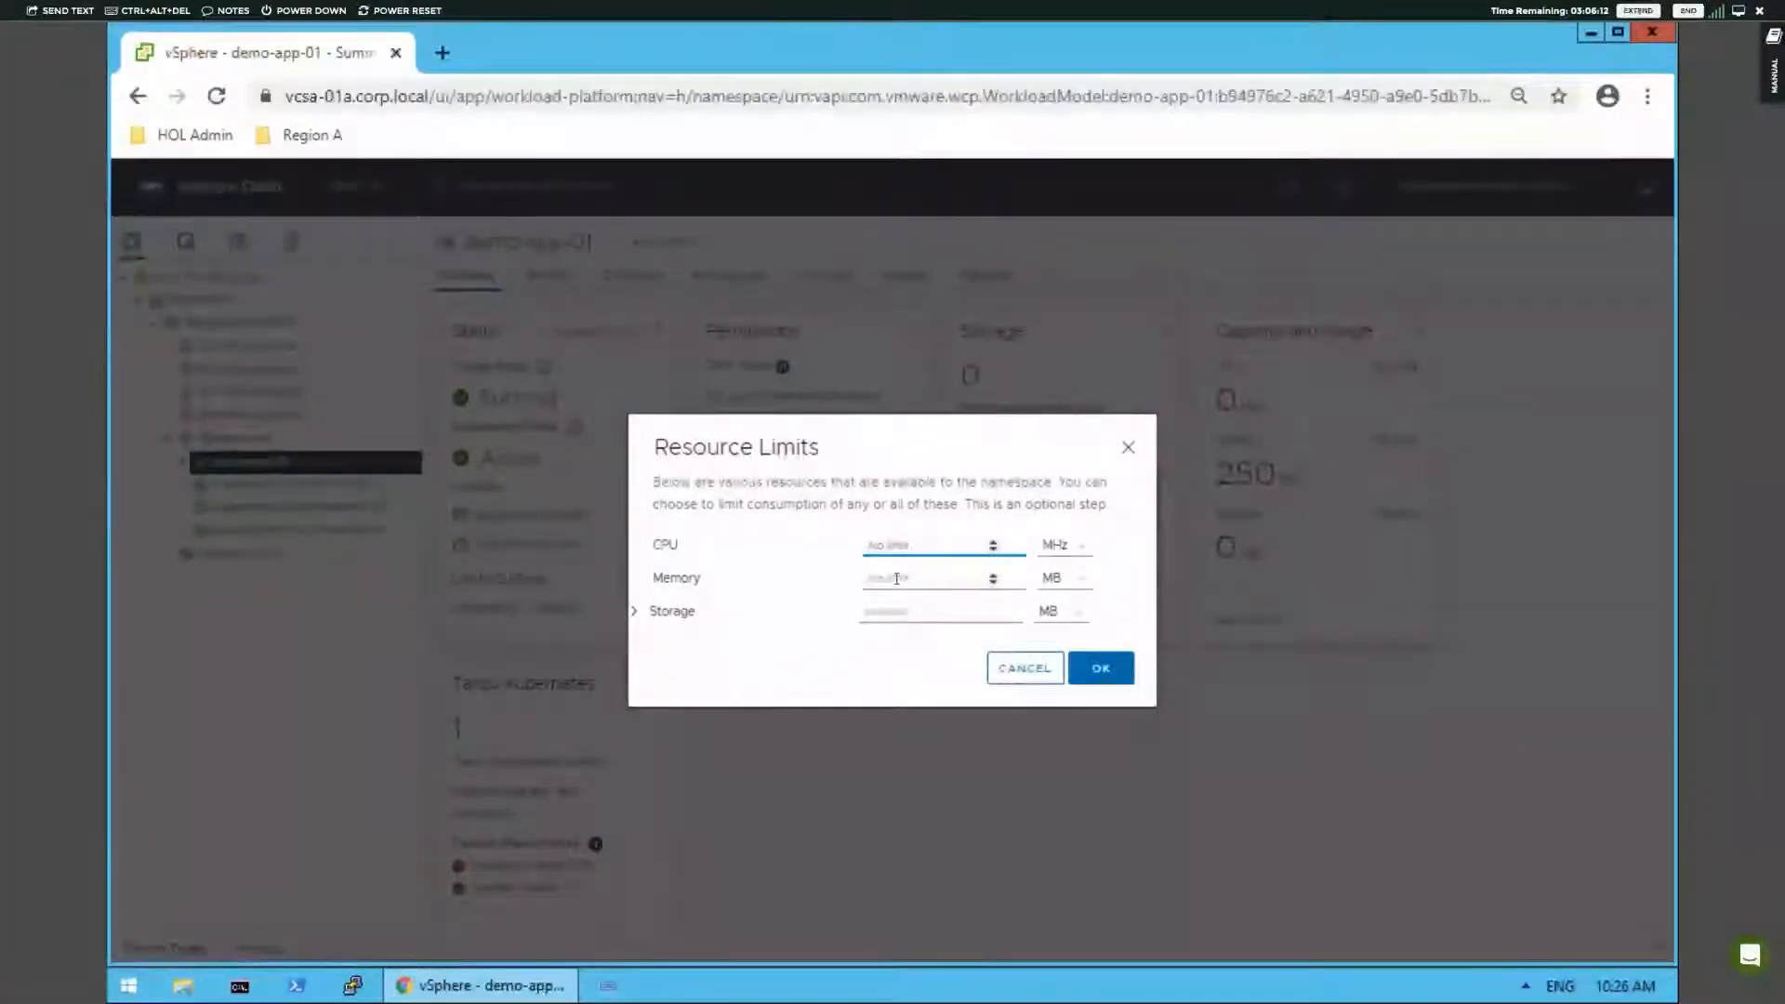
left_click(888, 614)
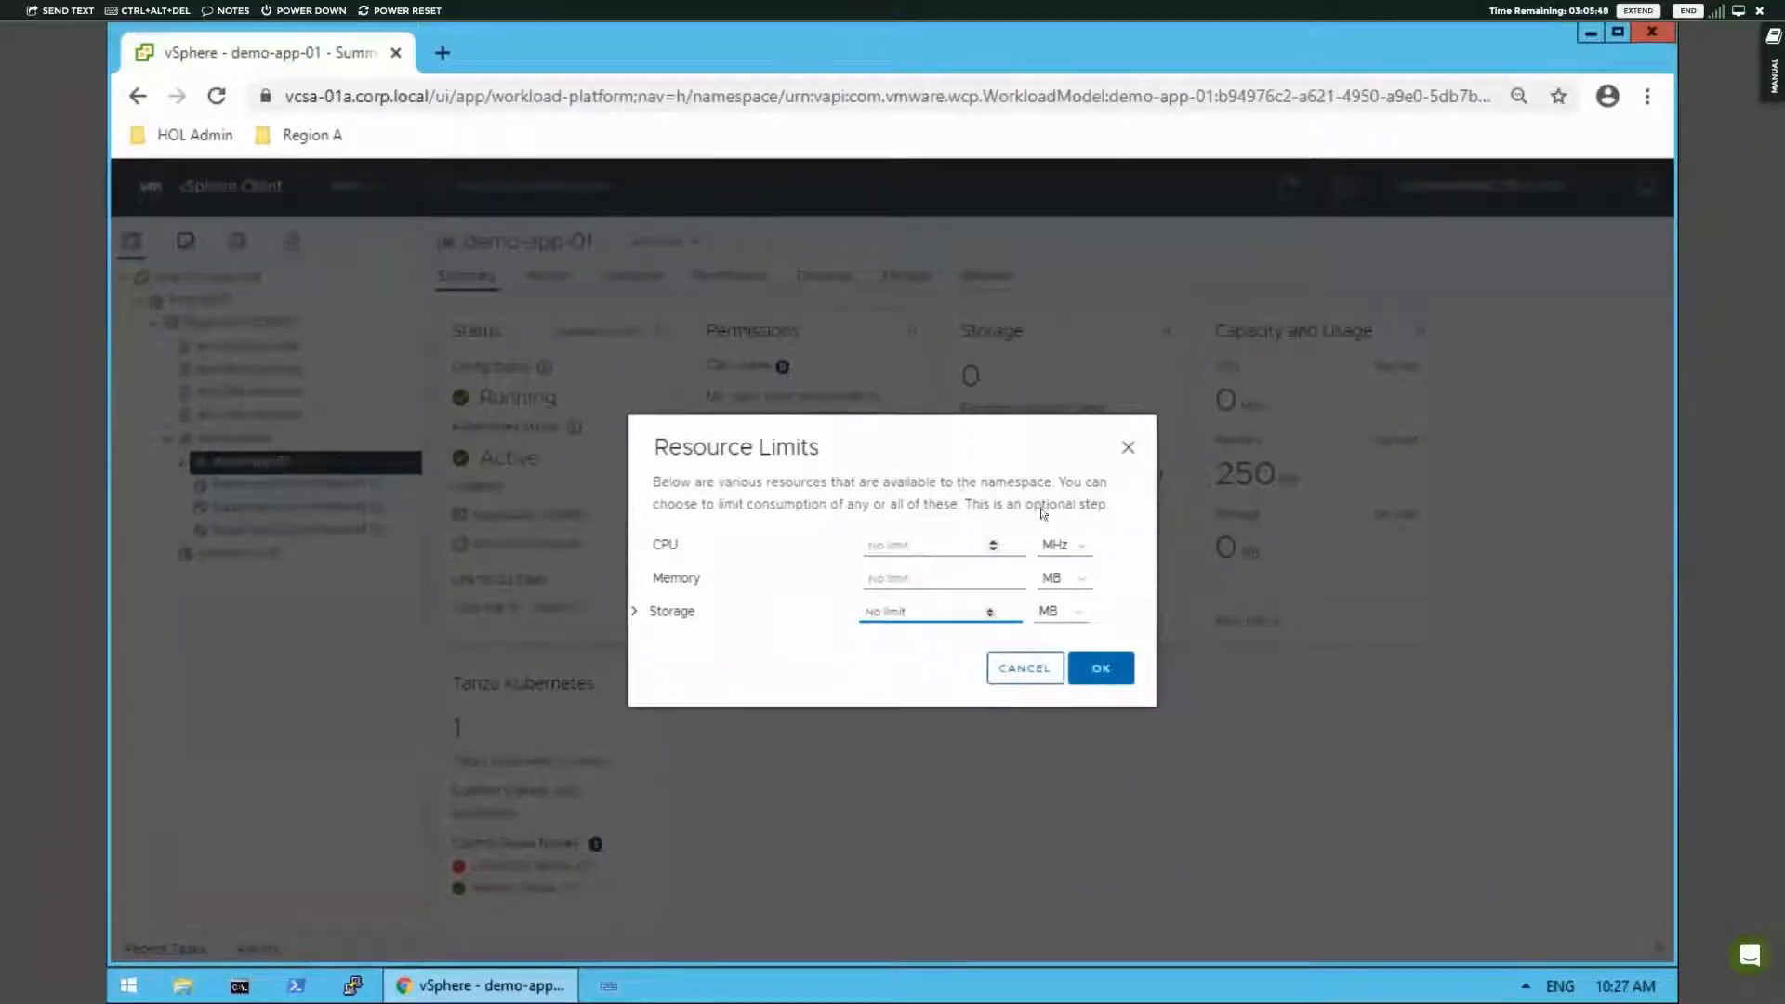
left_click(1031, 667)
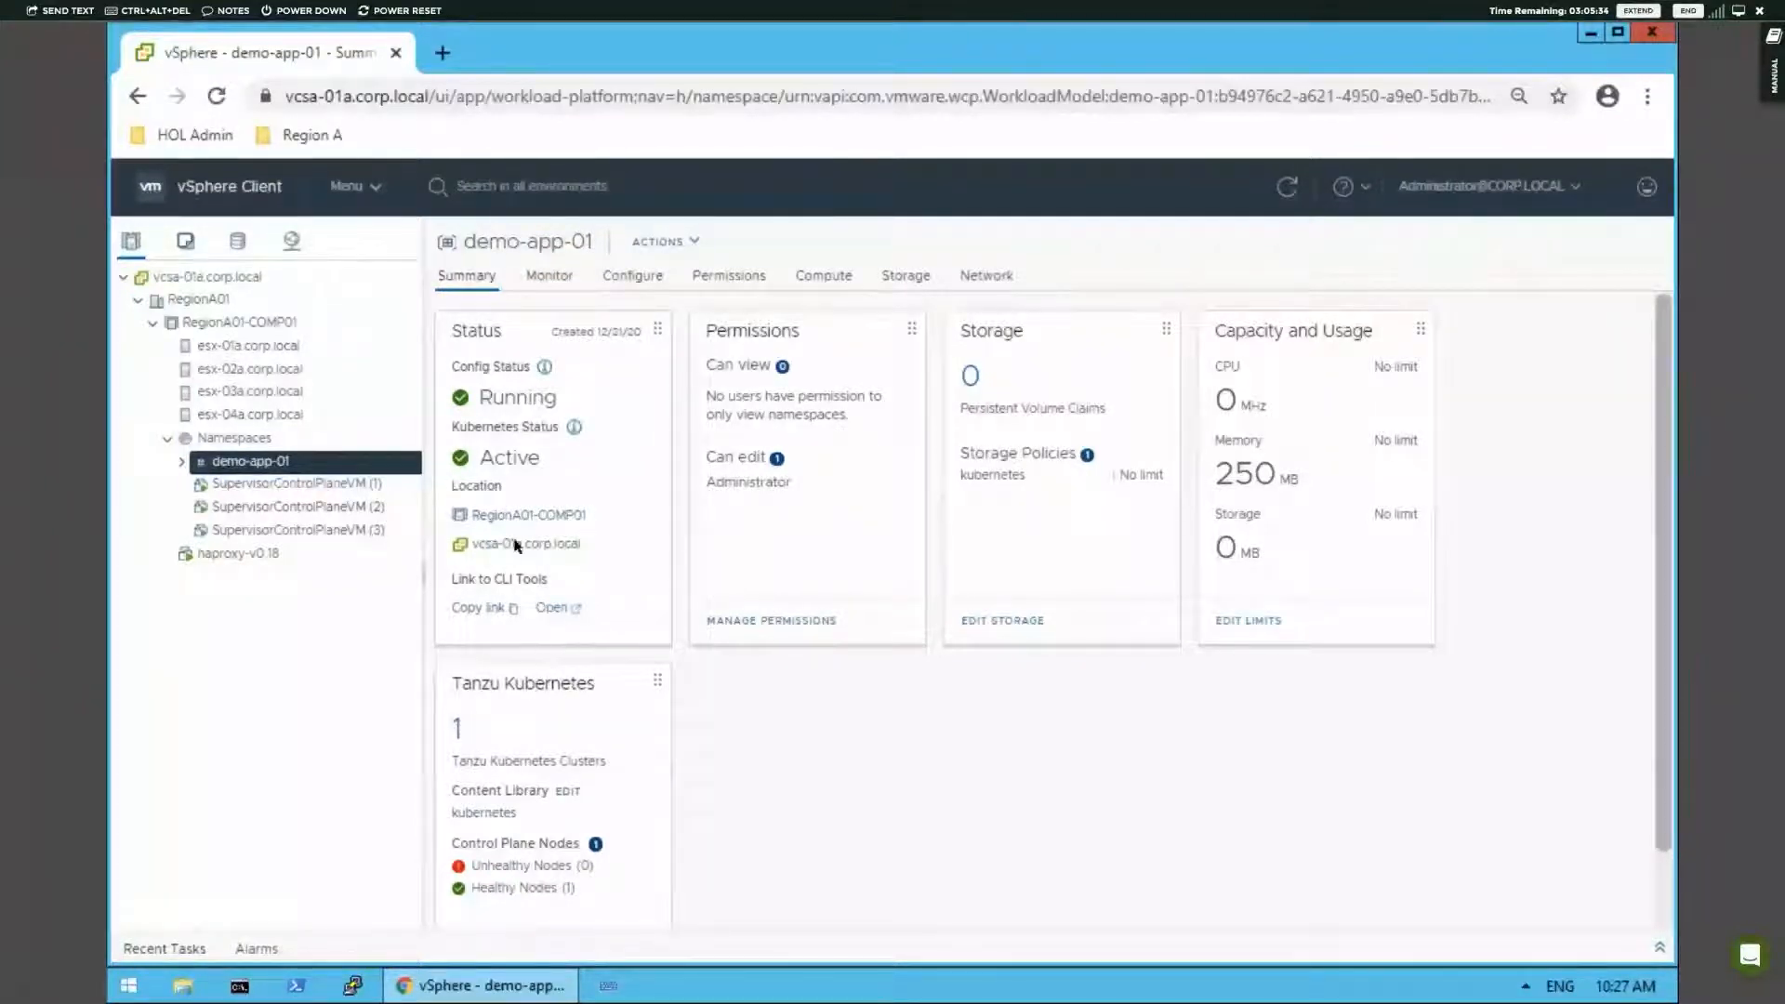
- Review the Kubernetes and vCenter events of demo-app-01, along with its general configuration and permissions
left_click(550, 277)
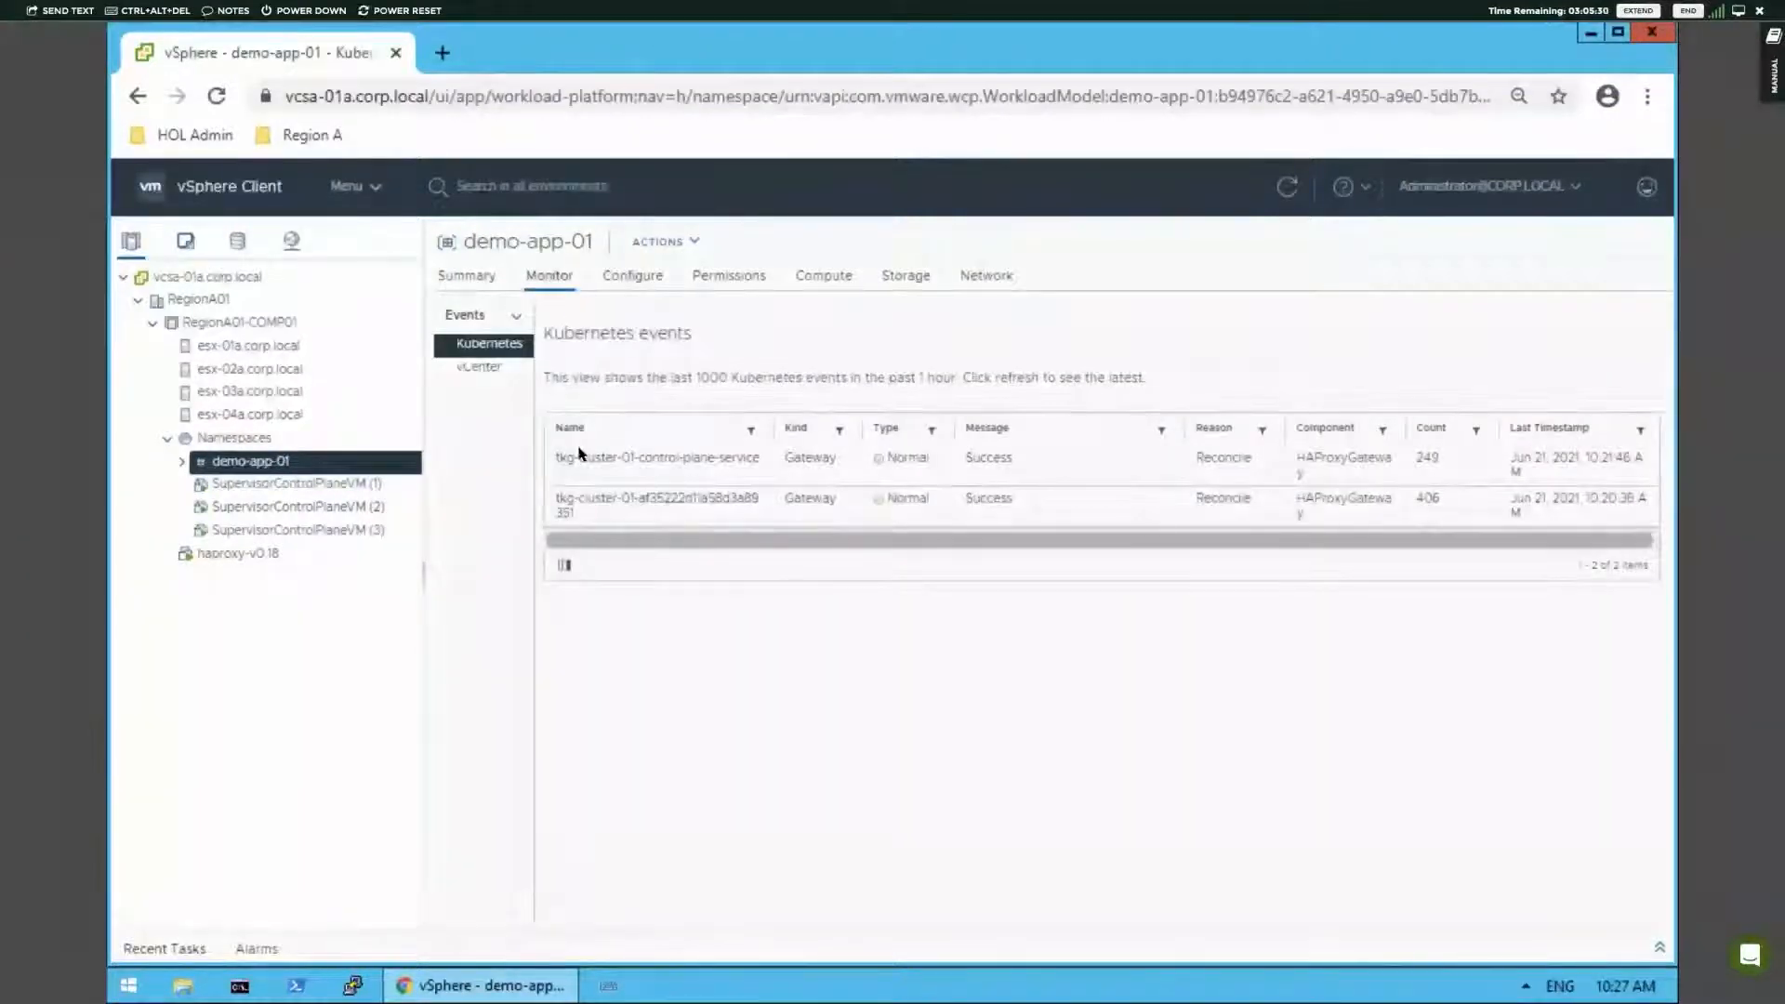
left_click(501, 370)
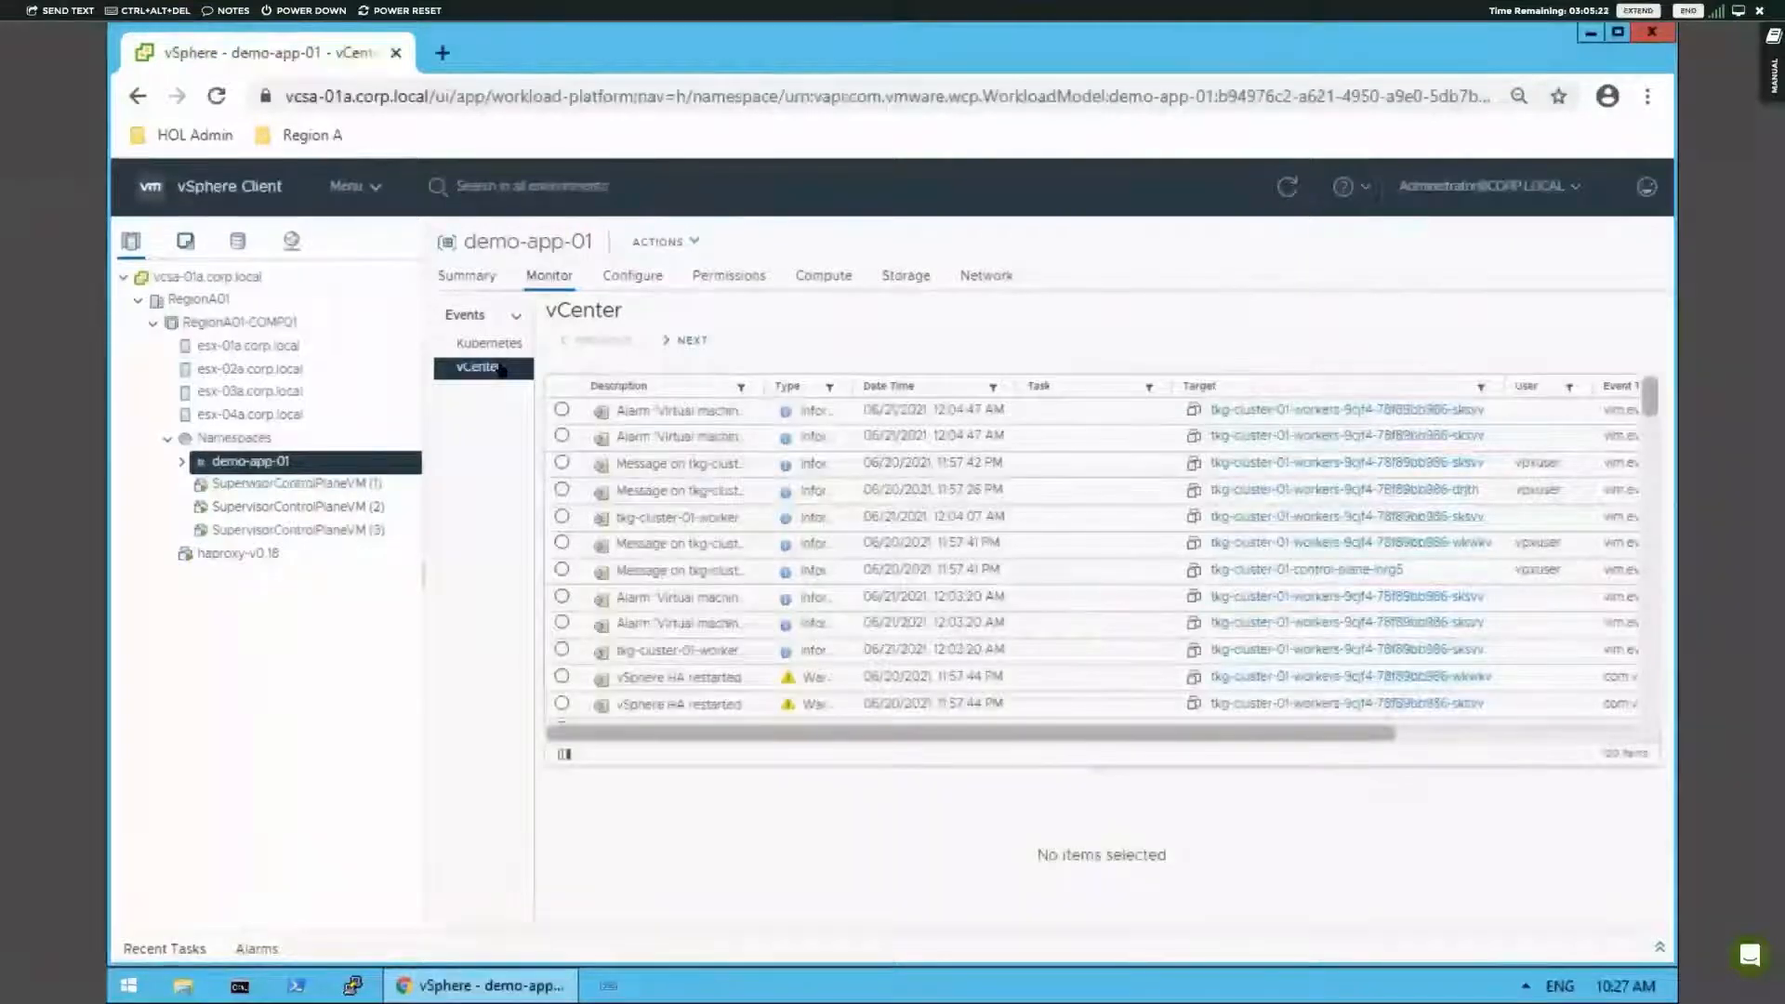
left_click(657, 287)
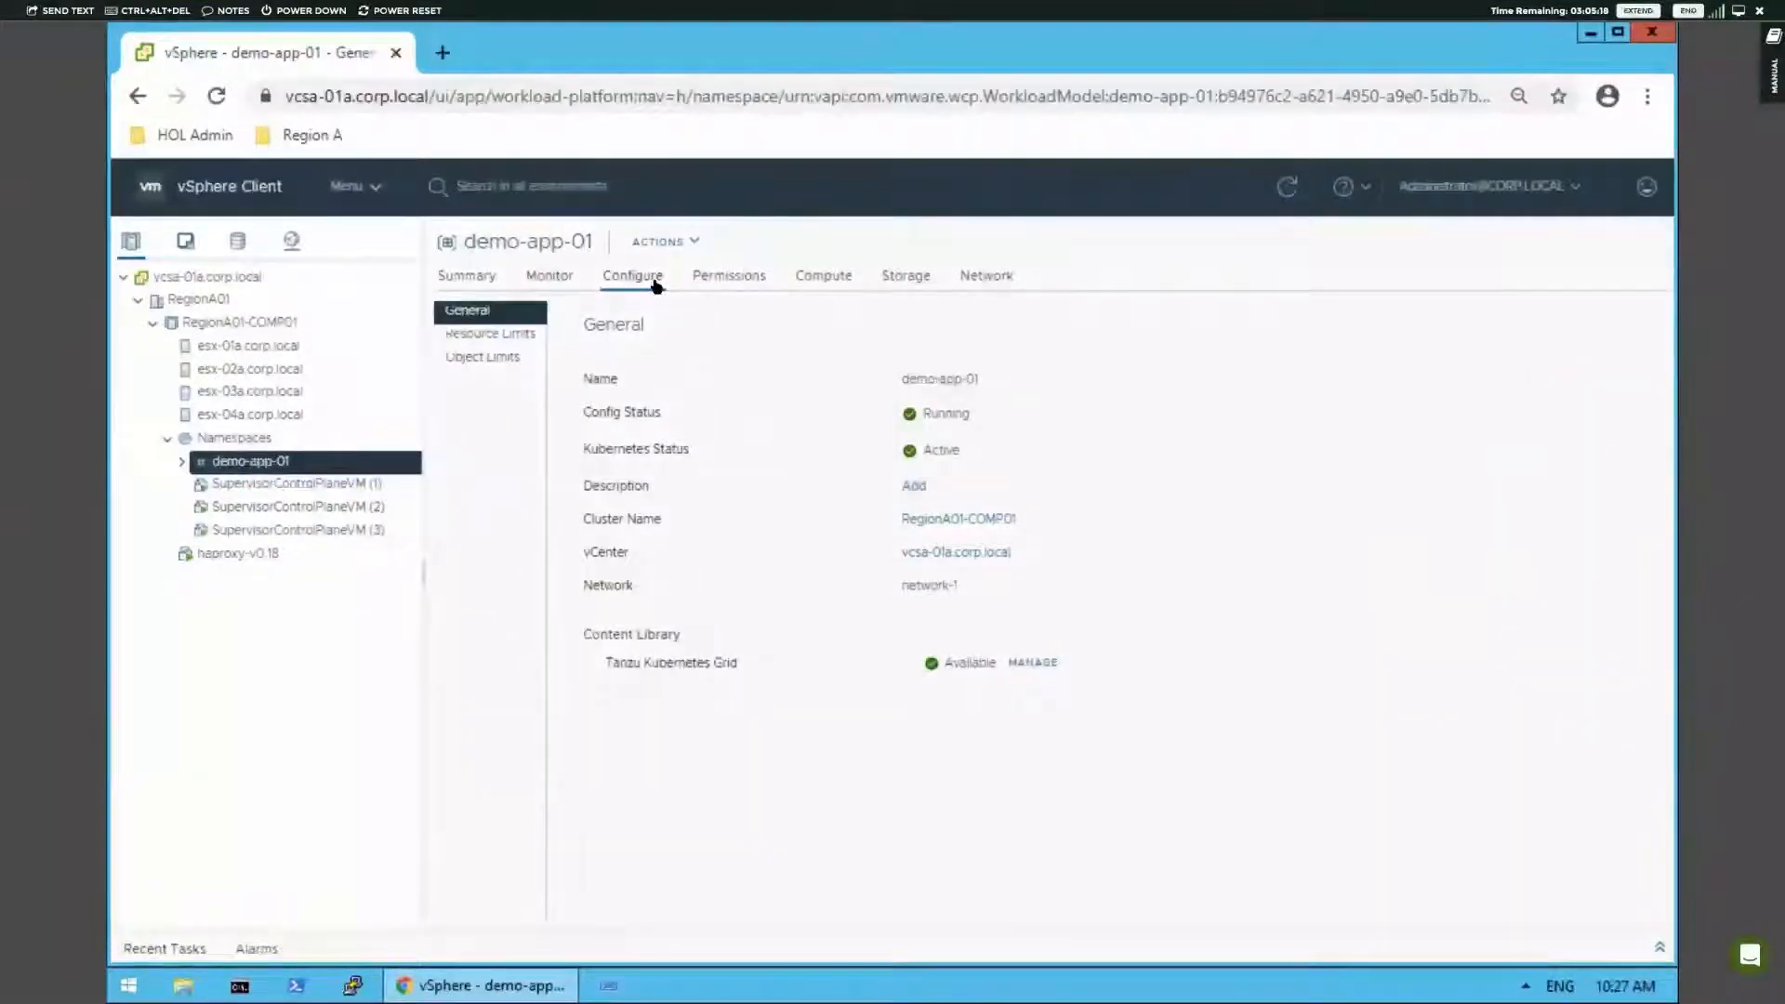
left_click(714, 278)
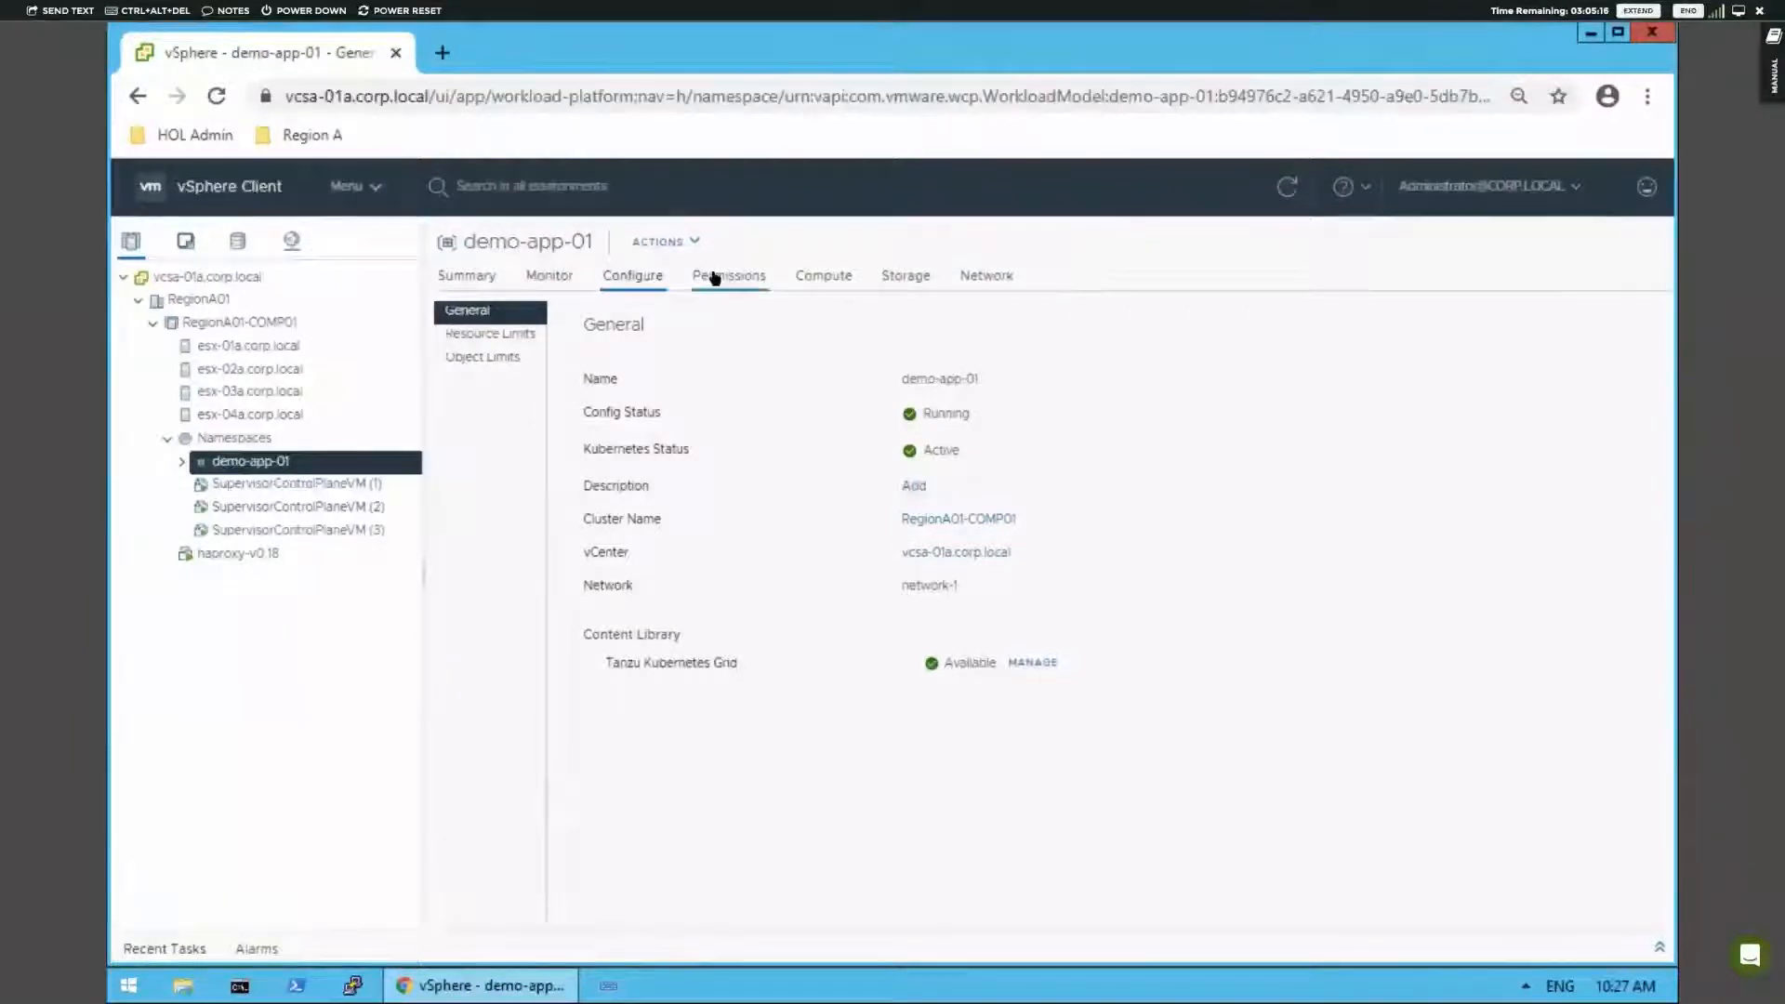
- Examine the compute resources of demo-app-01, including its Tanzu Kubernetes clusters and virtual machines
left_click(818, 278)
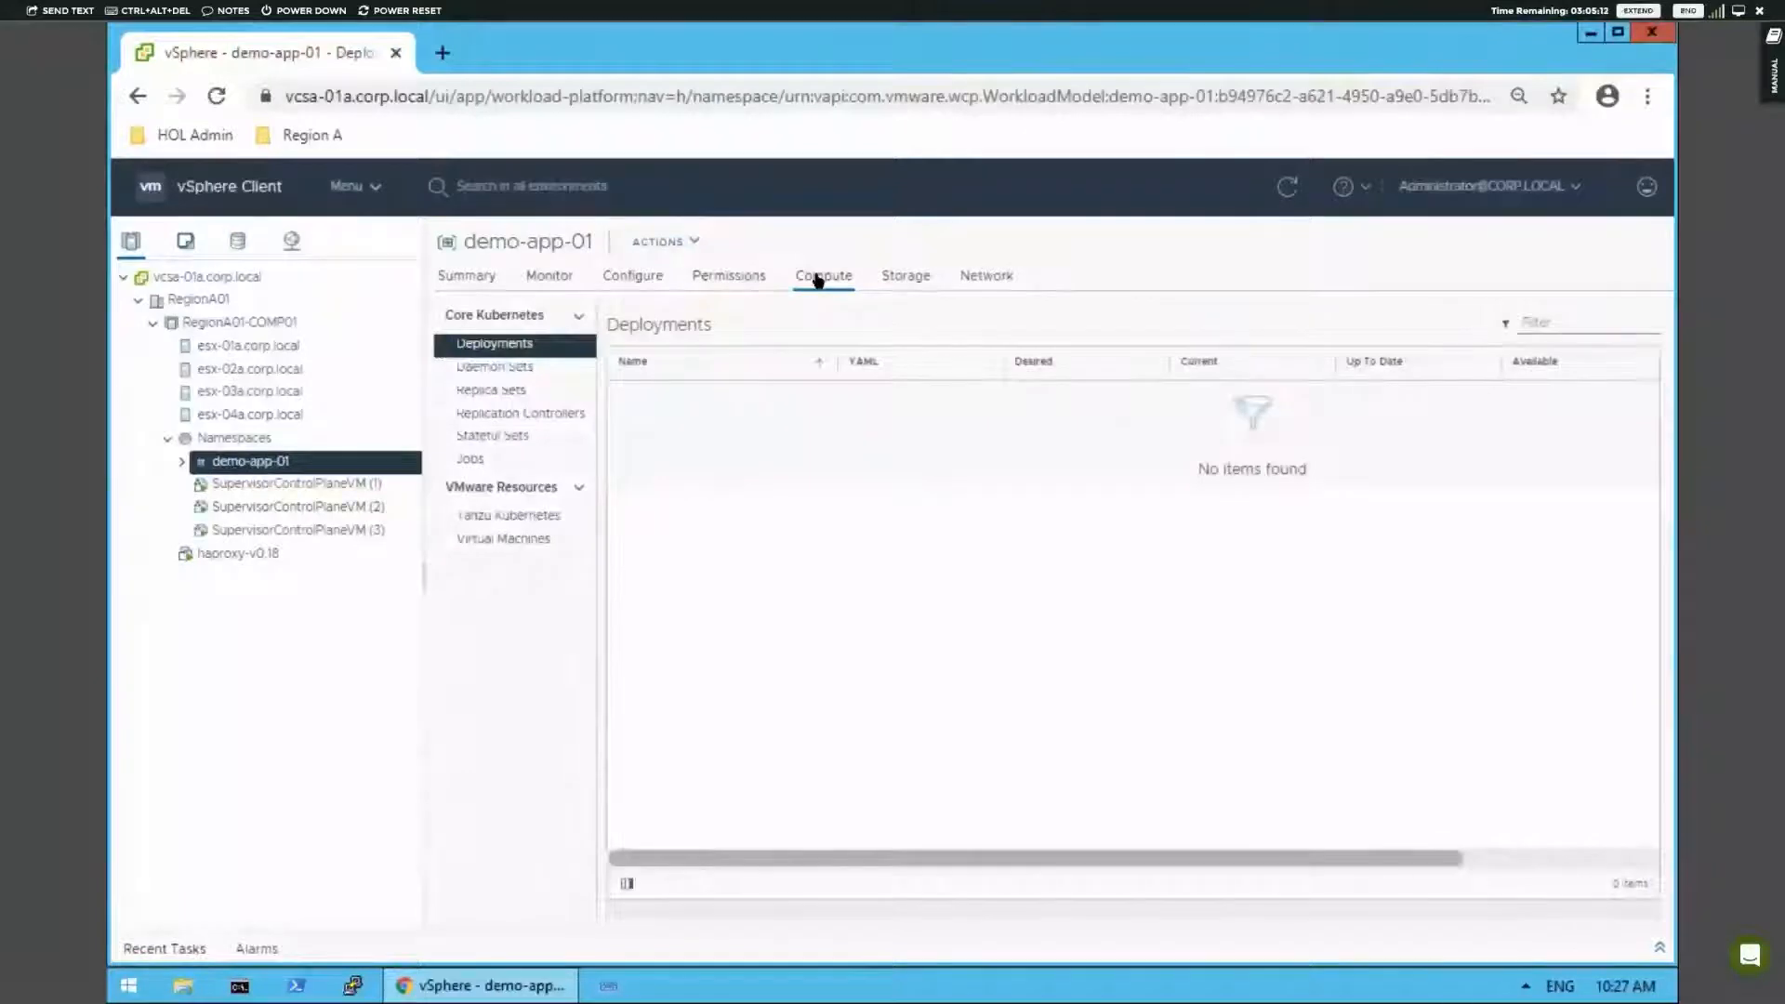
left_click(498, 517)
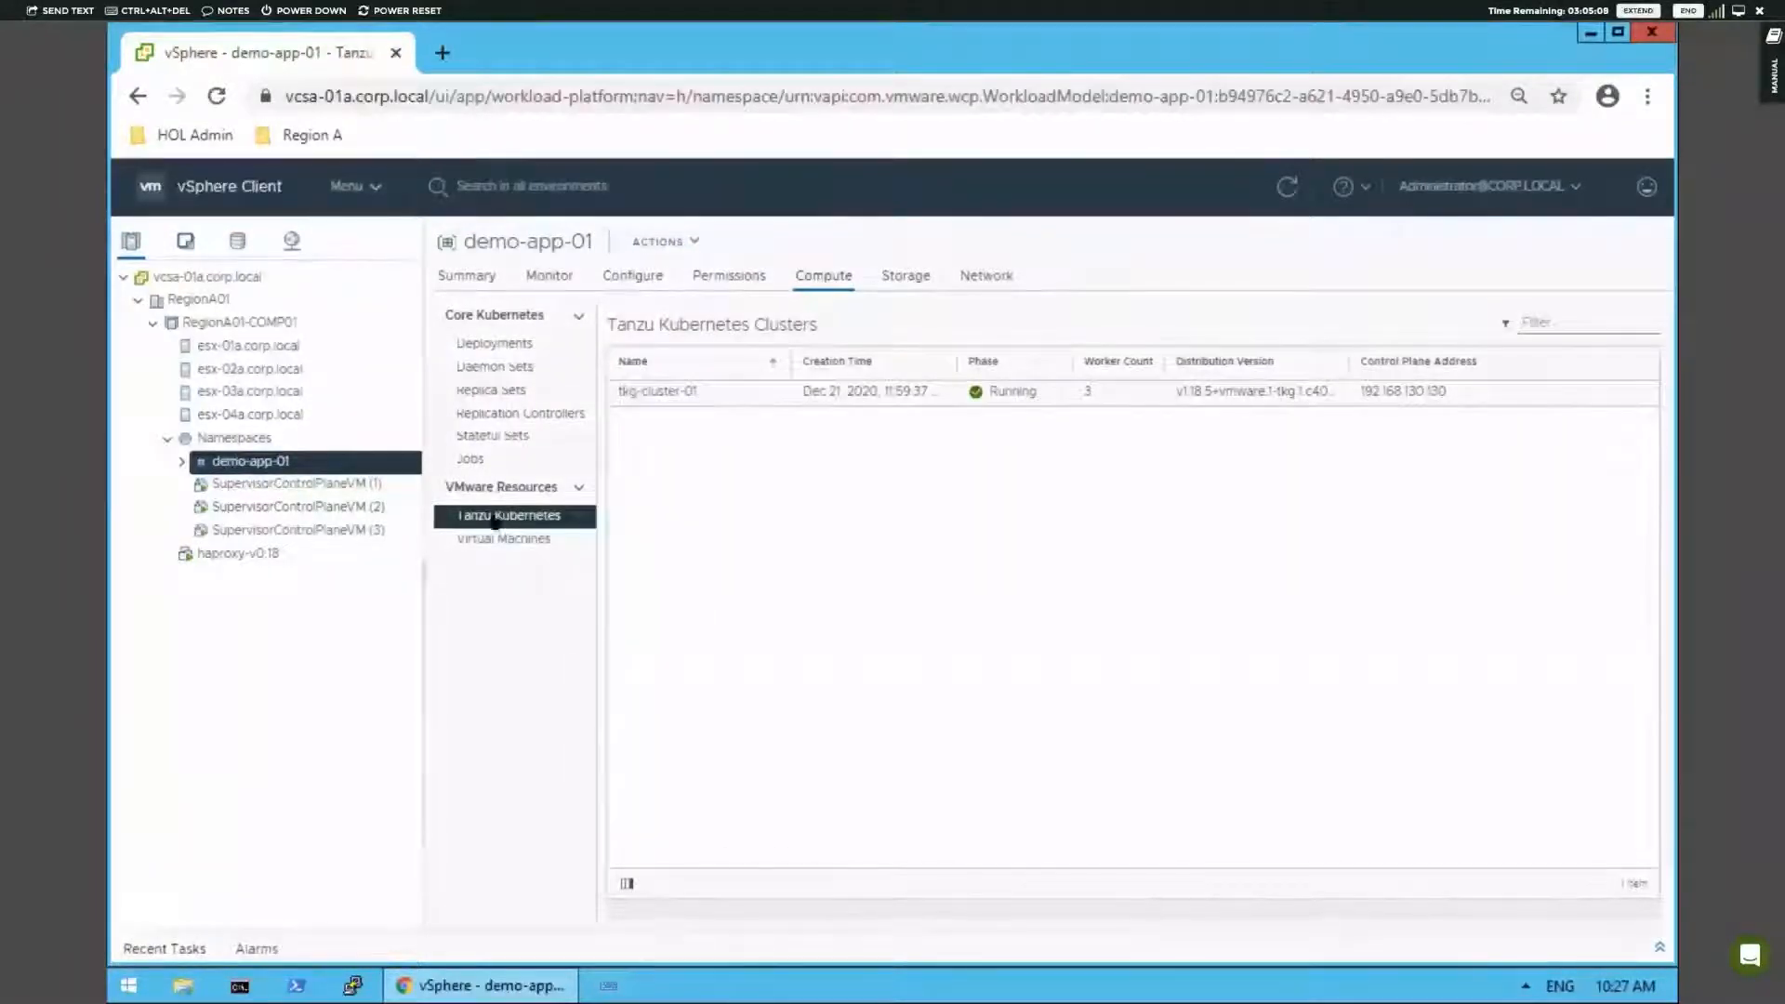
left_click(500, 542)
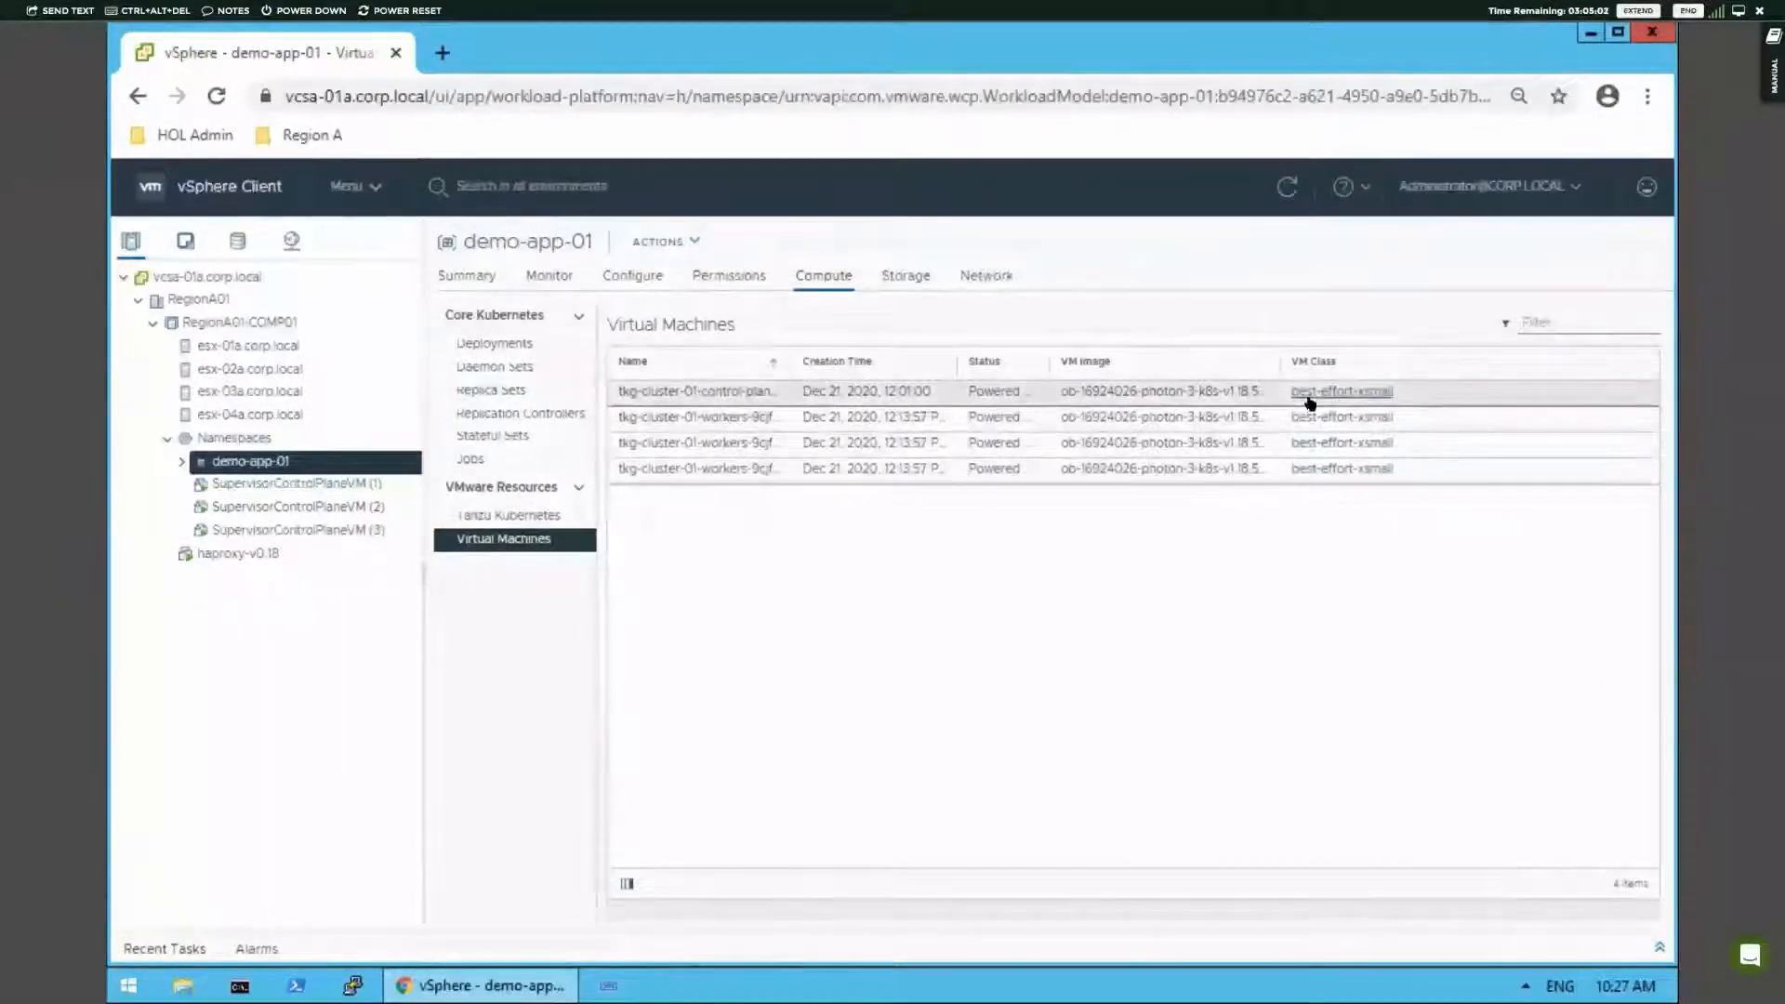
- Check the storage policies, persistent volume claims and network policies of demo-app-01, and return to its summary
left_click(898, 283)
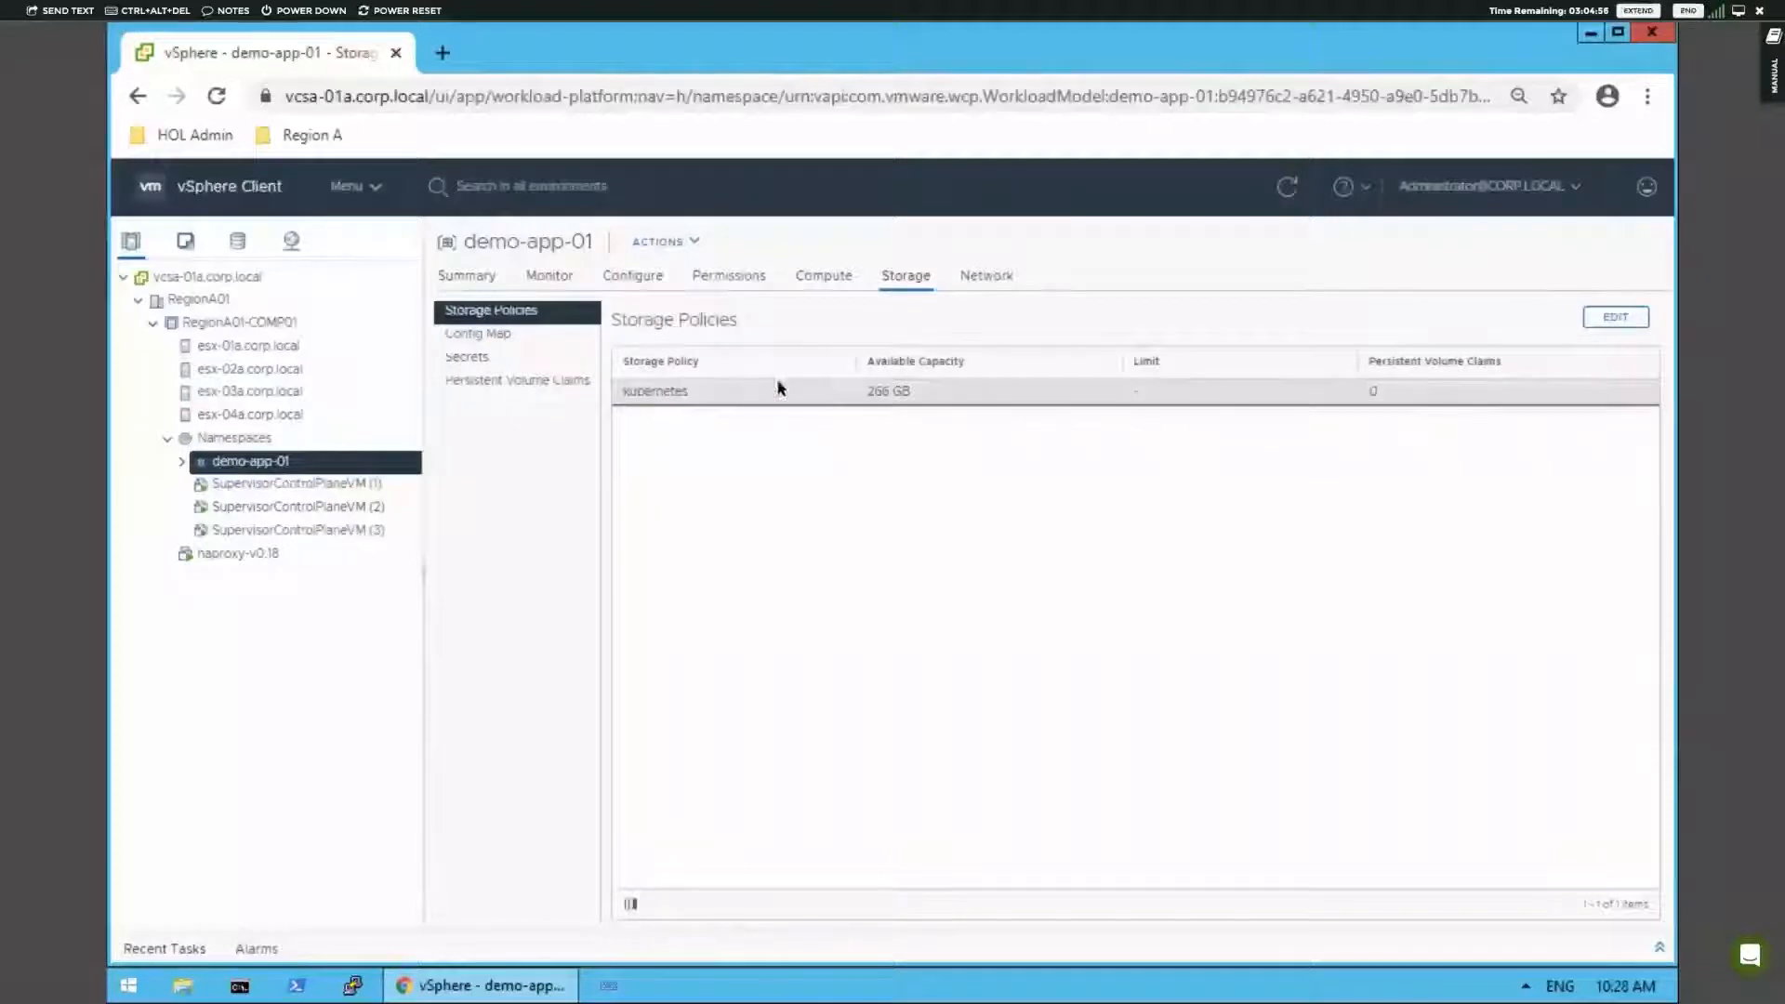
left_click(529, 380)
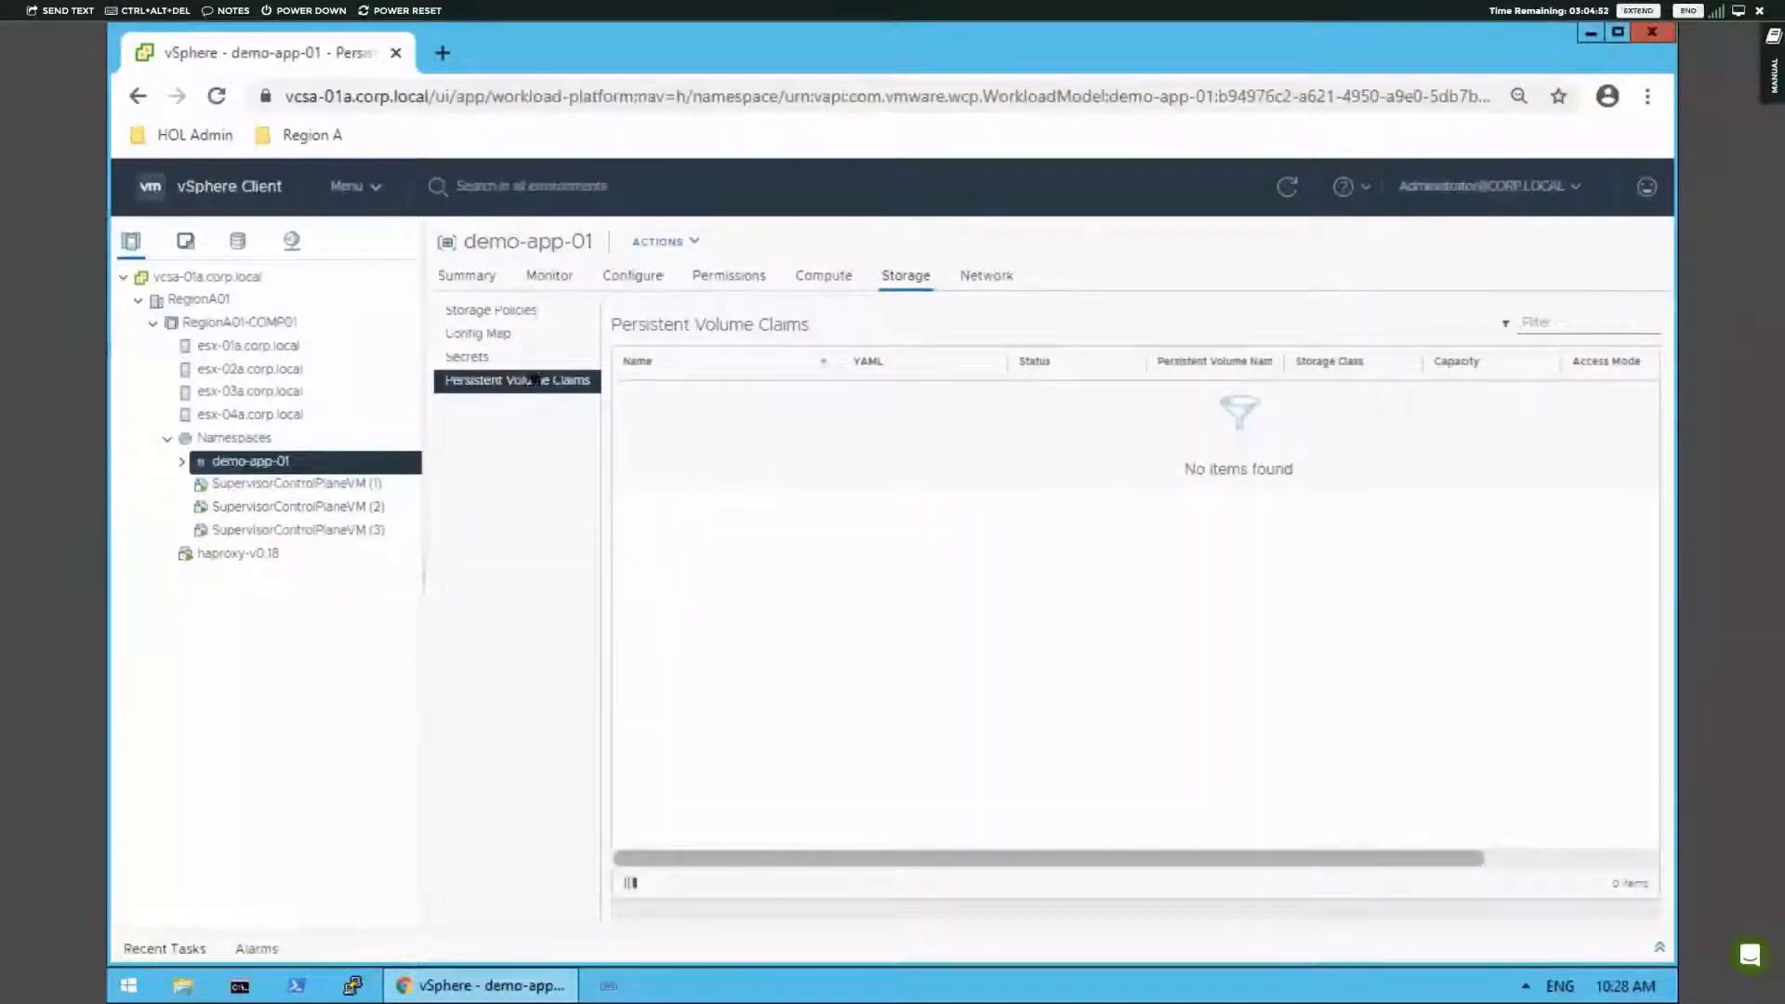
left_click(987, 278)
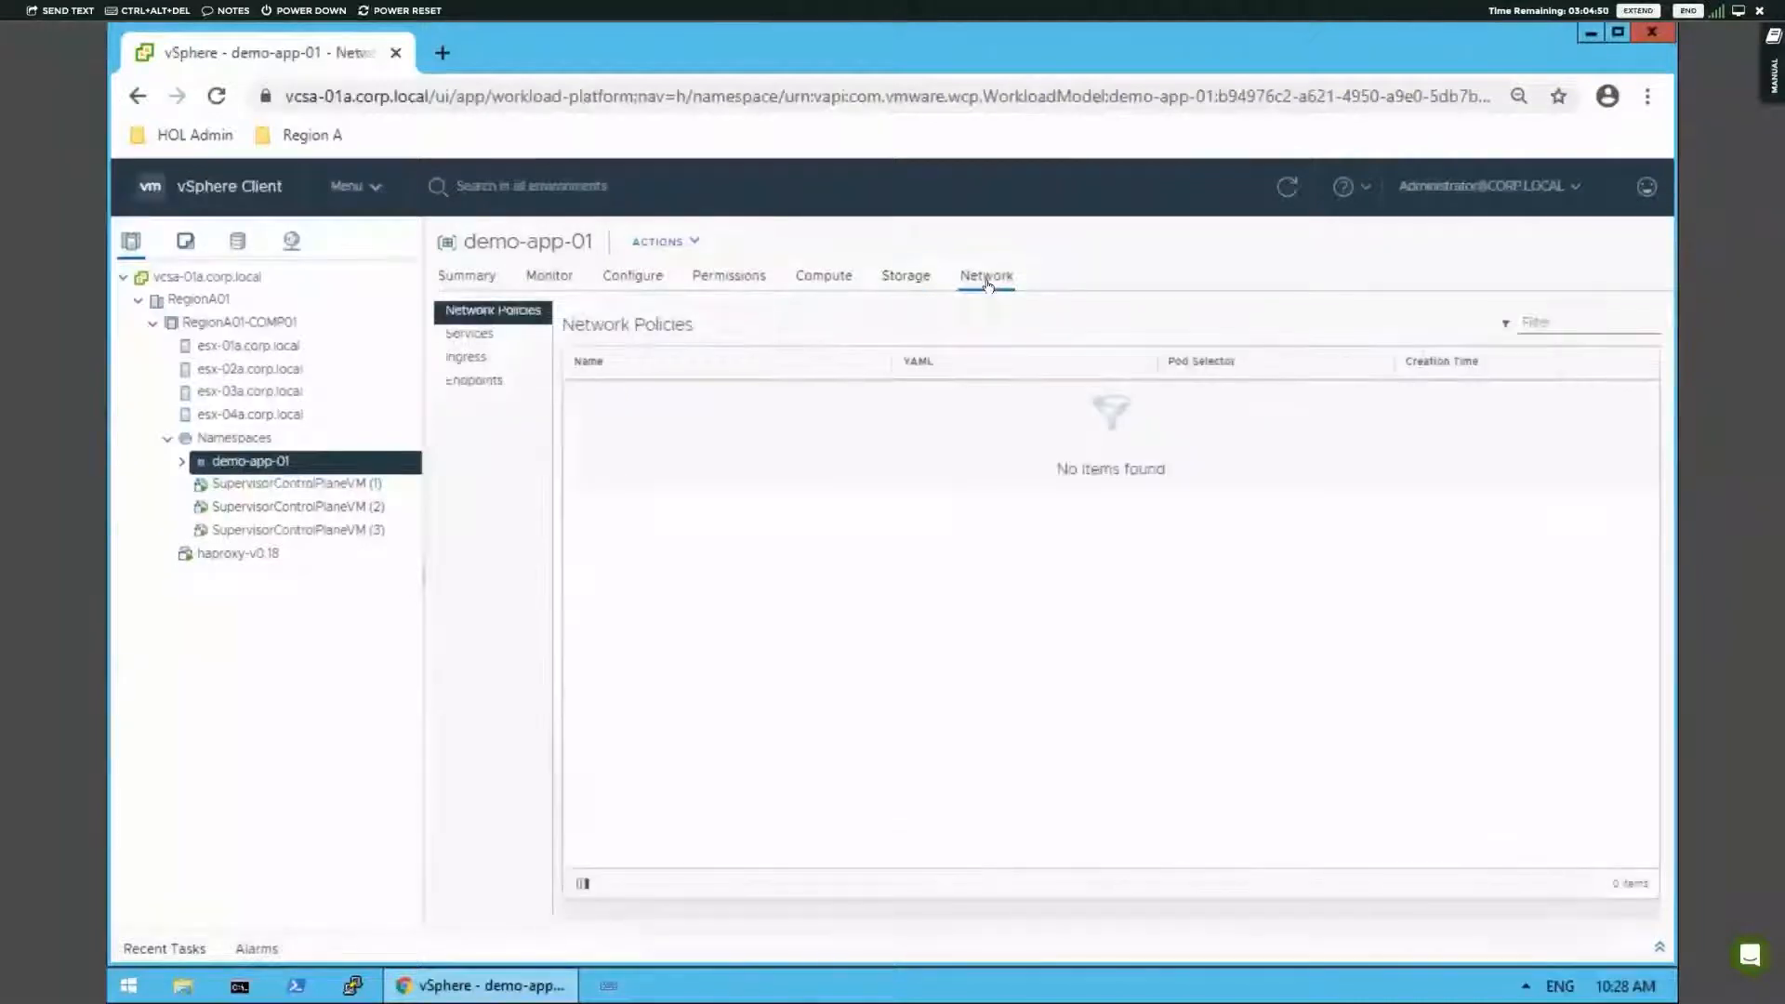
left_click(456, 287)
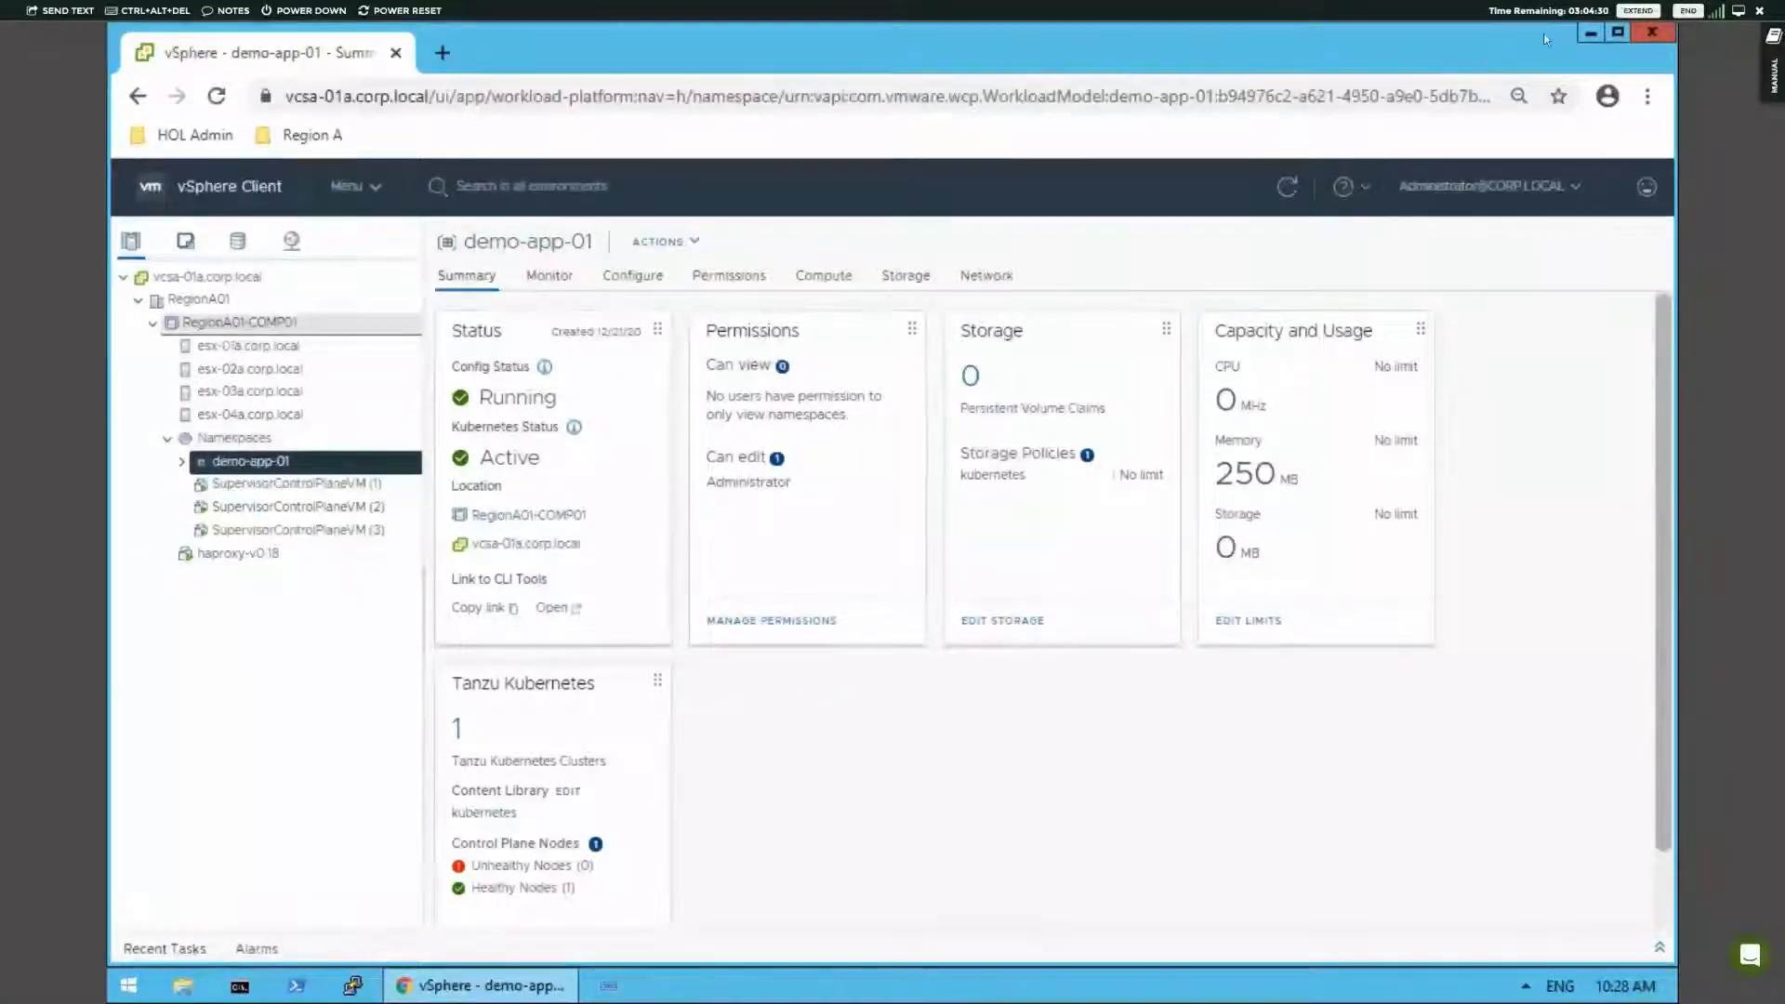
- Reopen the lab manual and page forward from Supervisor Cluster Components to the Expand demo-app-01 Namespace page
left_click(1774, 70)
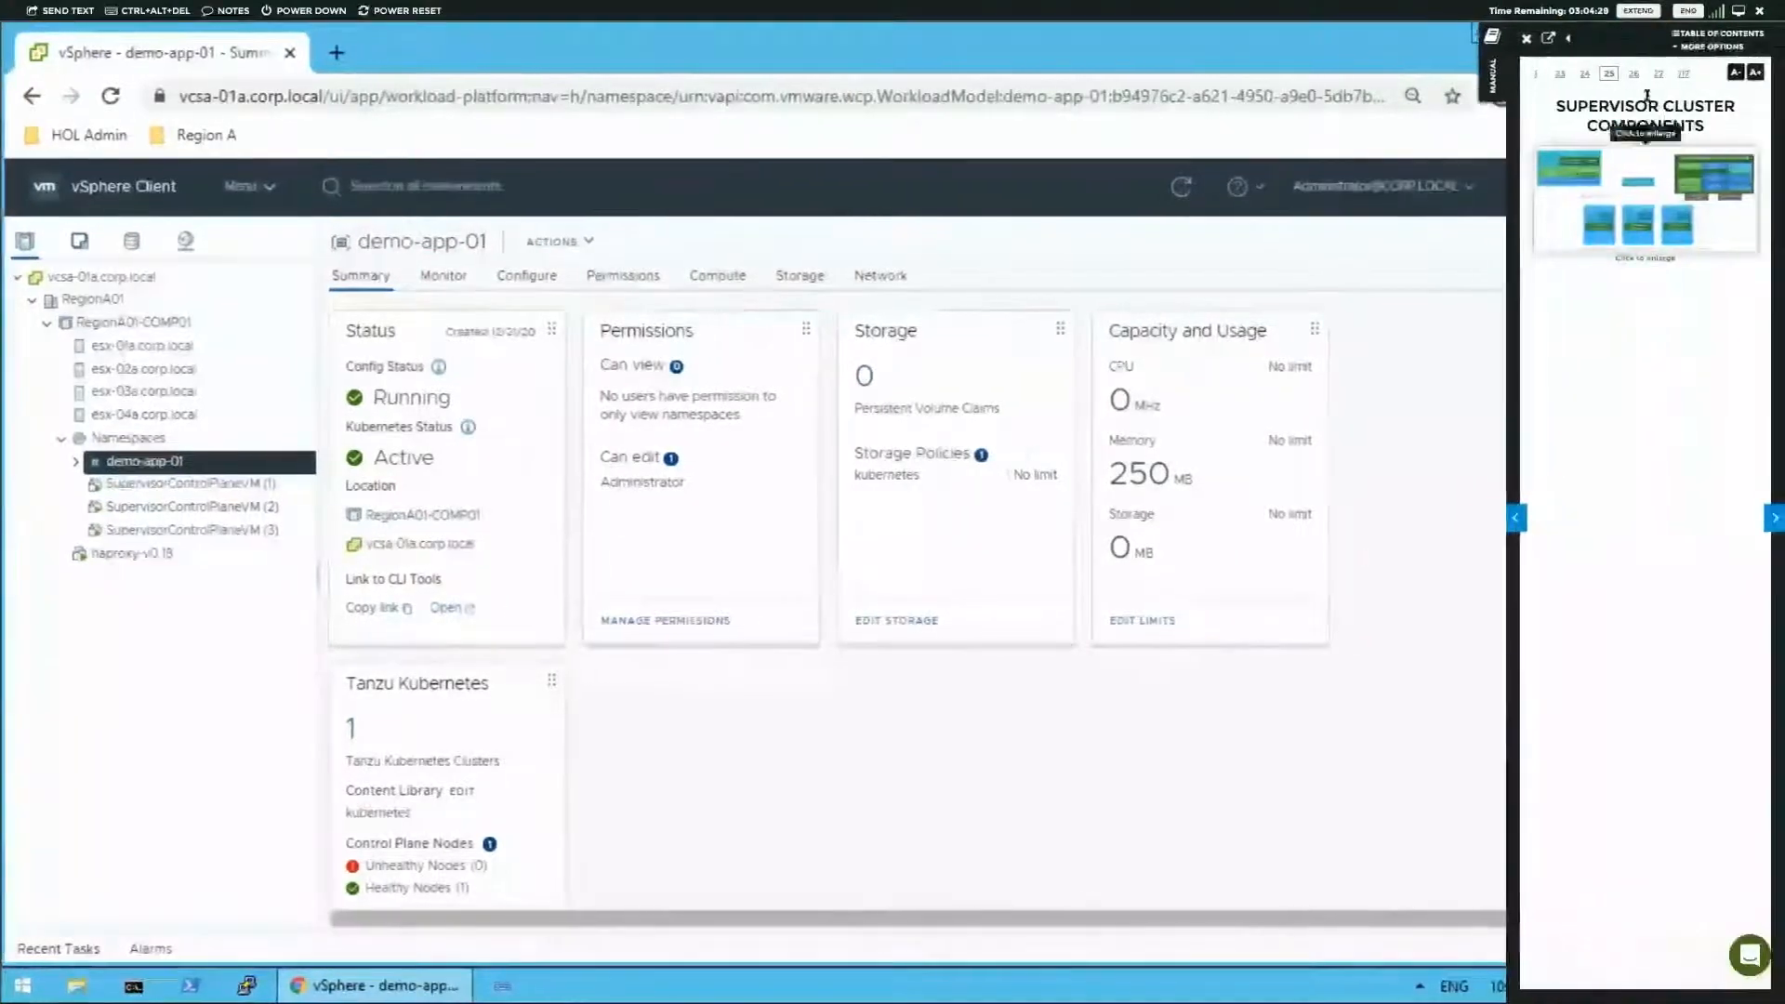
left_click(1656, 76)
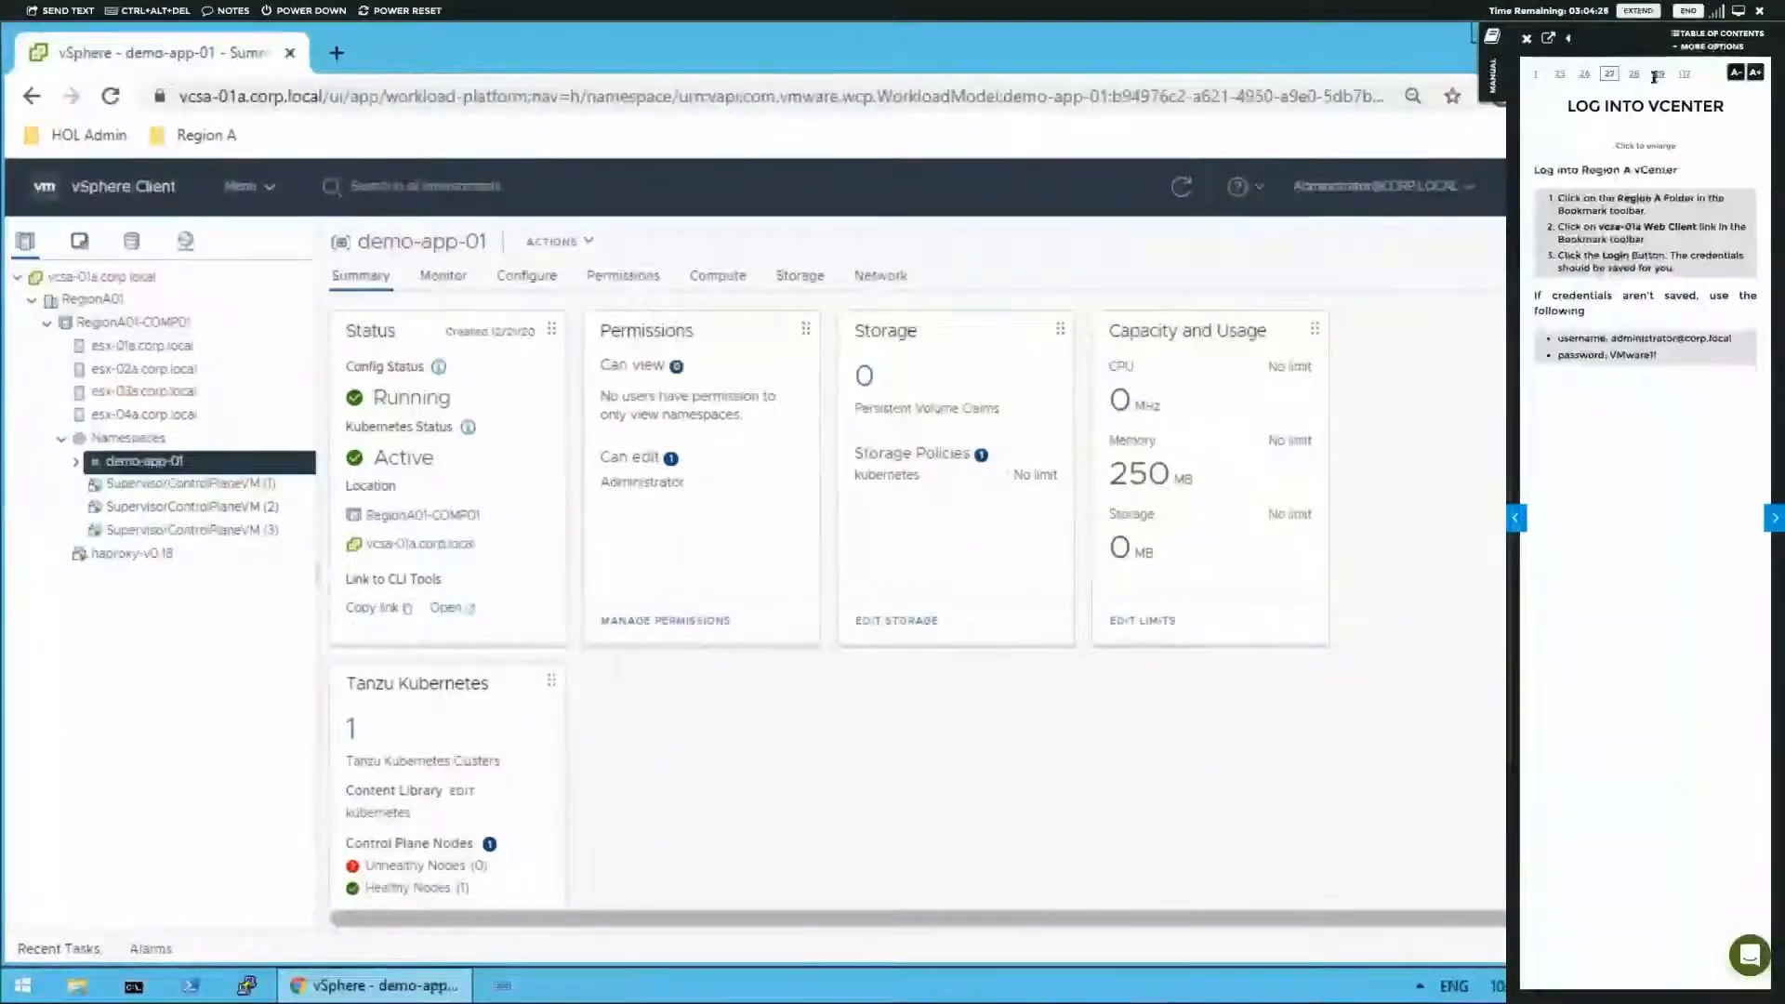
left_click(1773, 524)
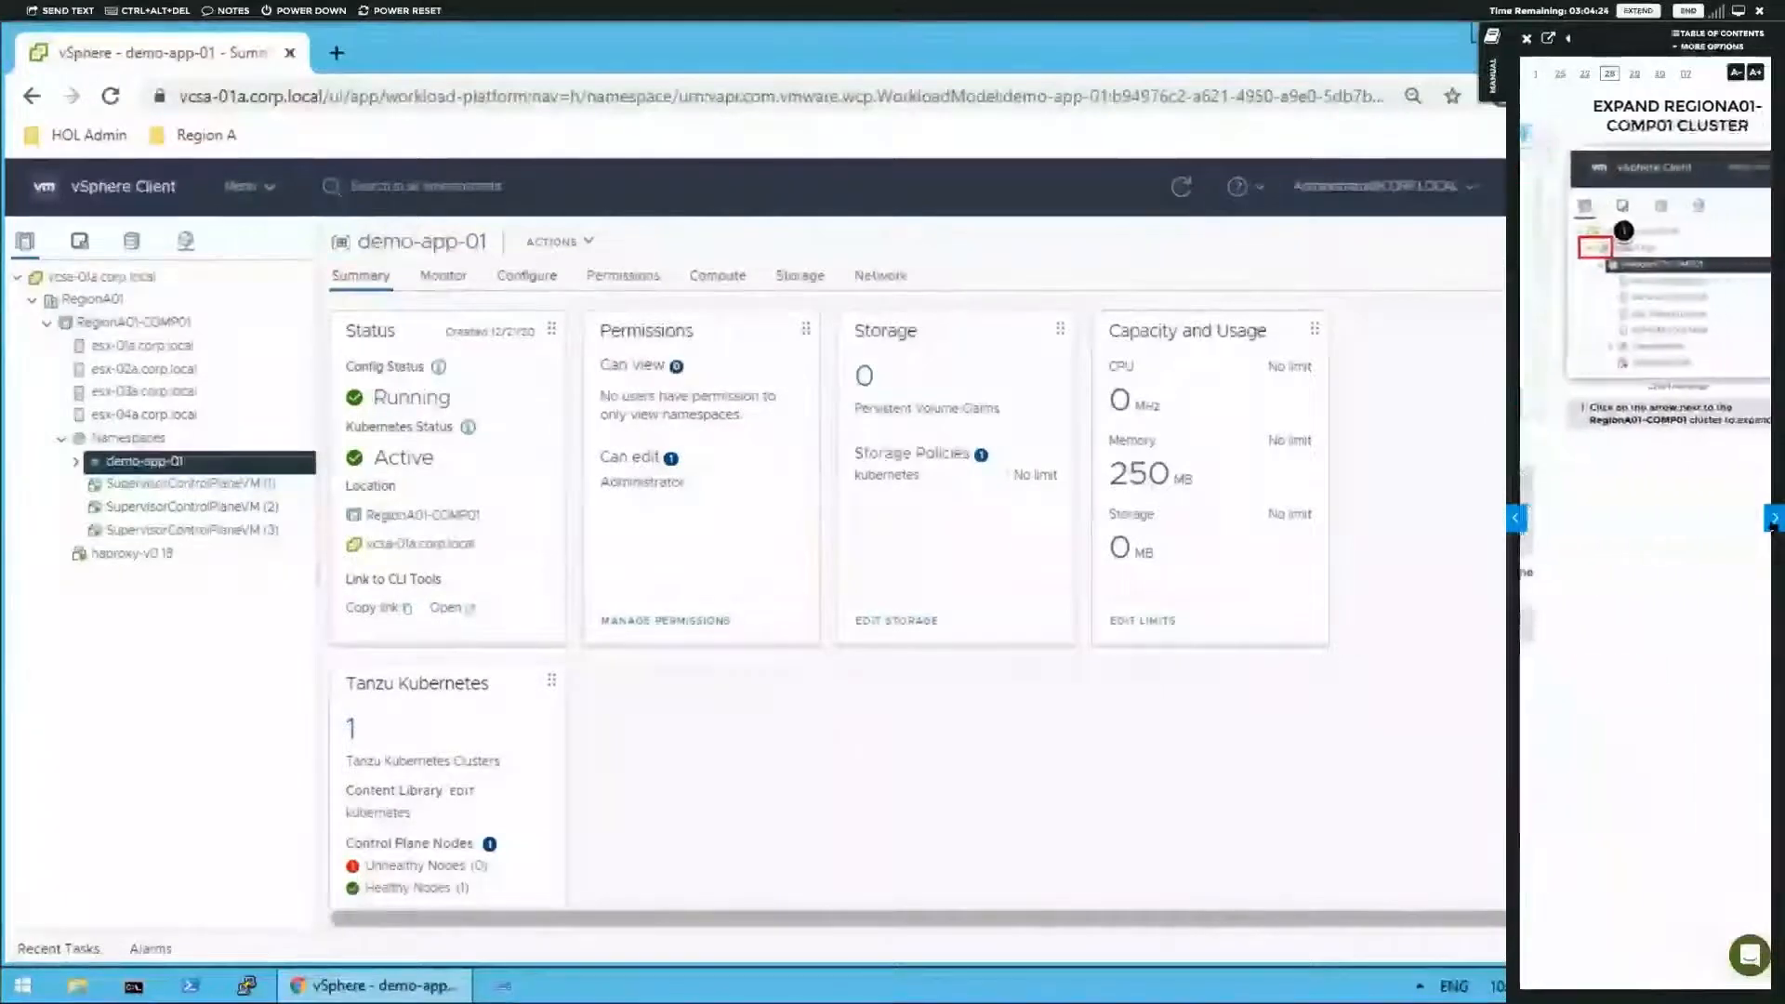
left_click(1773, 524)
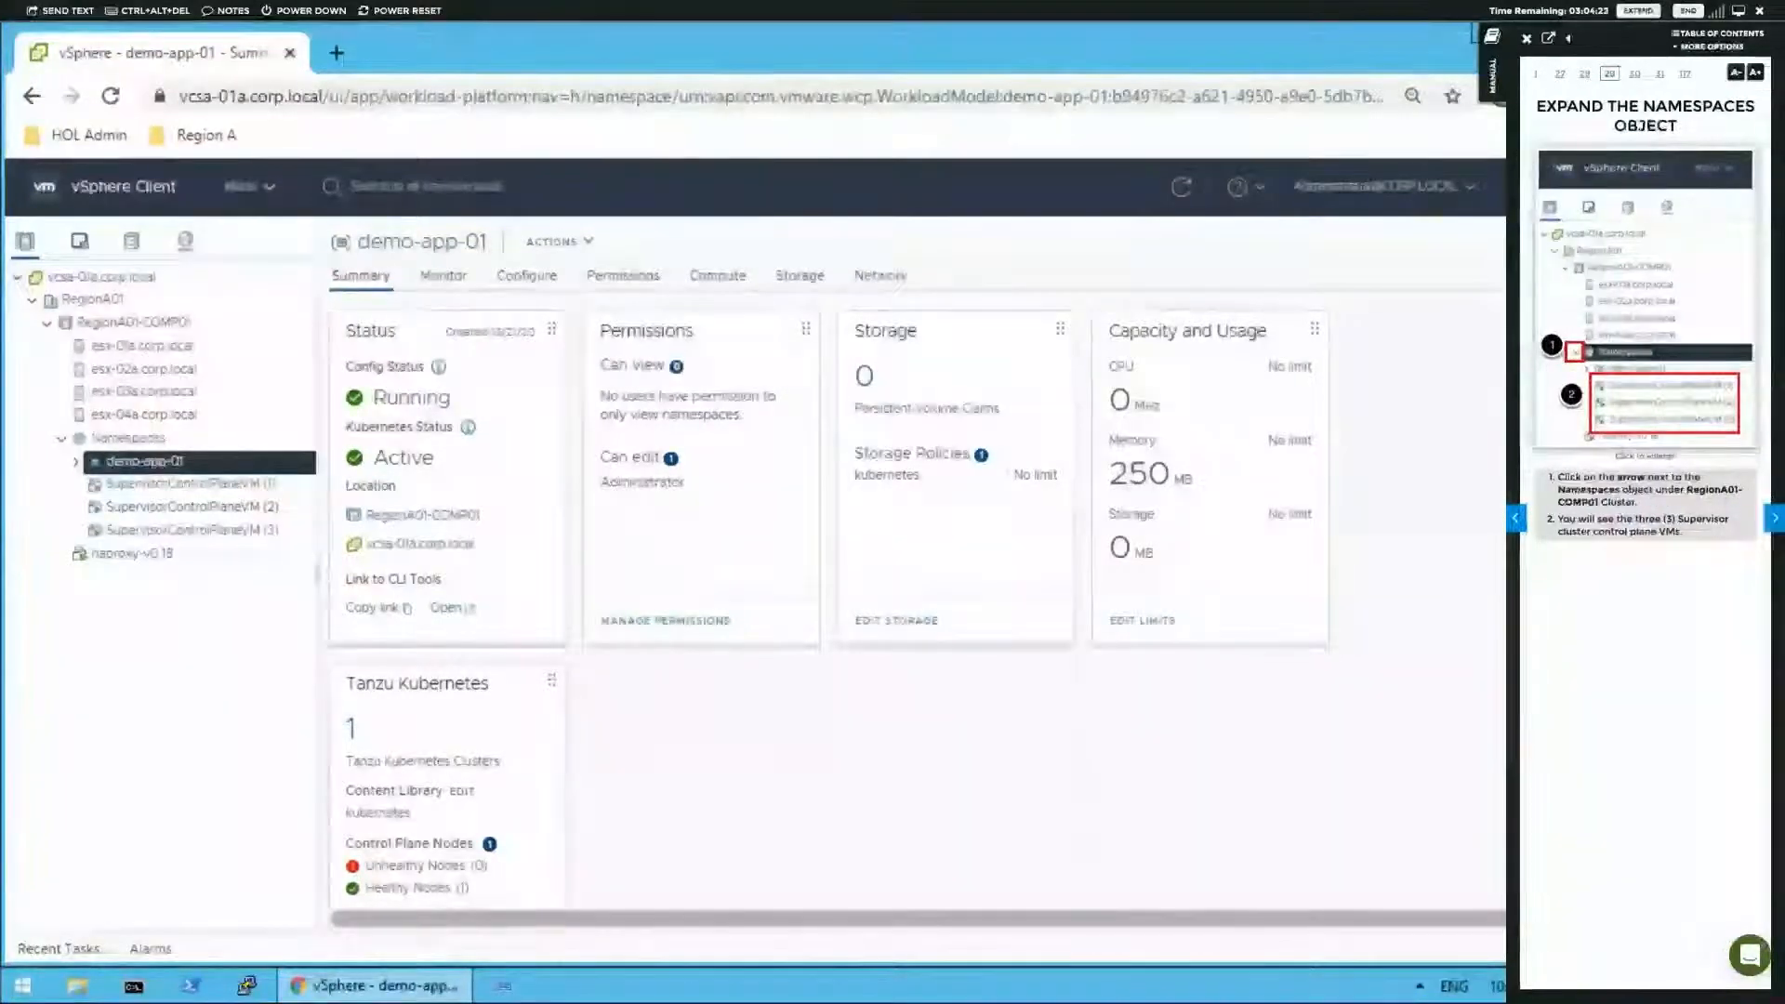
left_click(1772, 518)
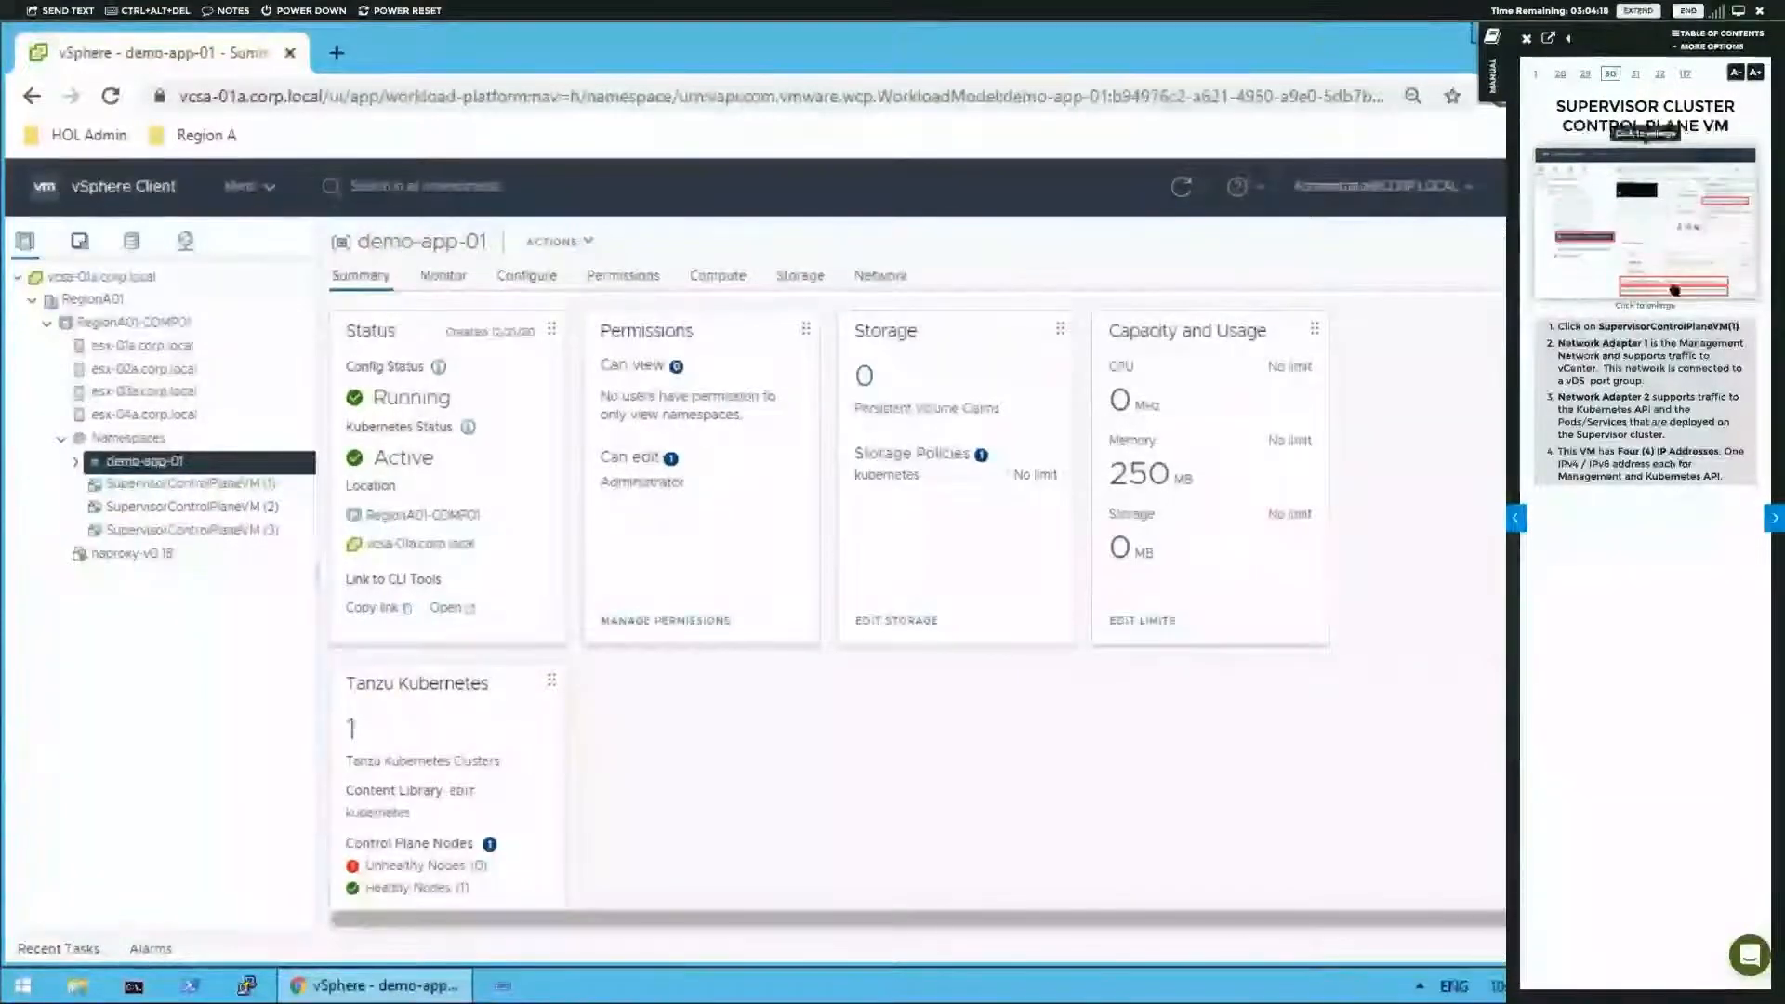
left_click(1772, 518)
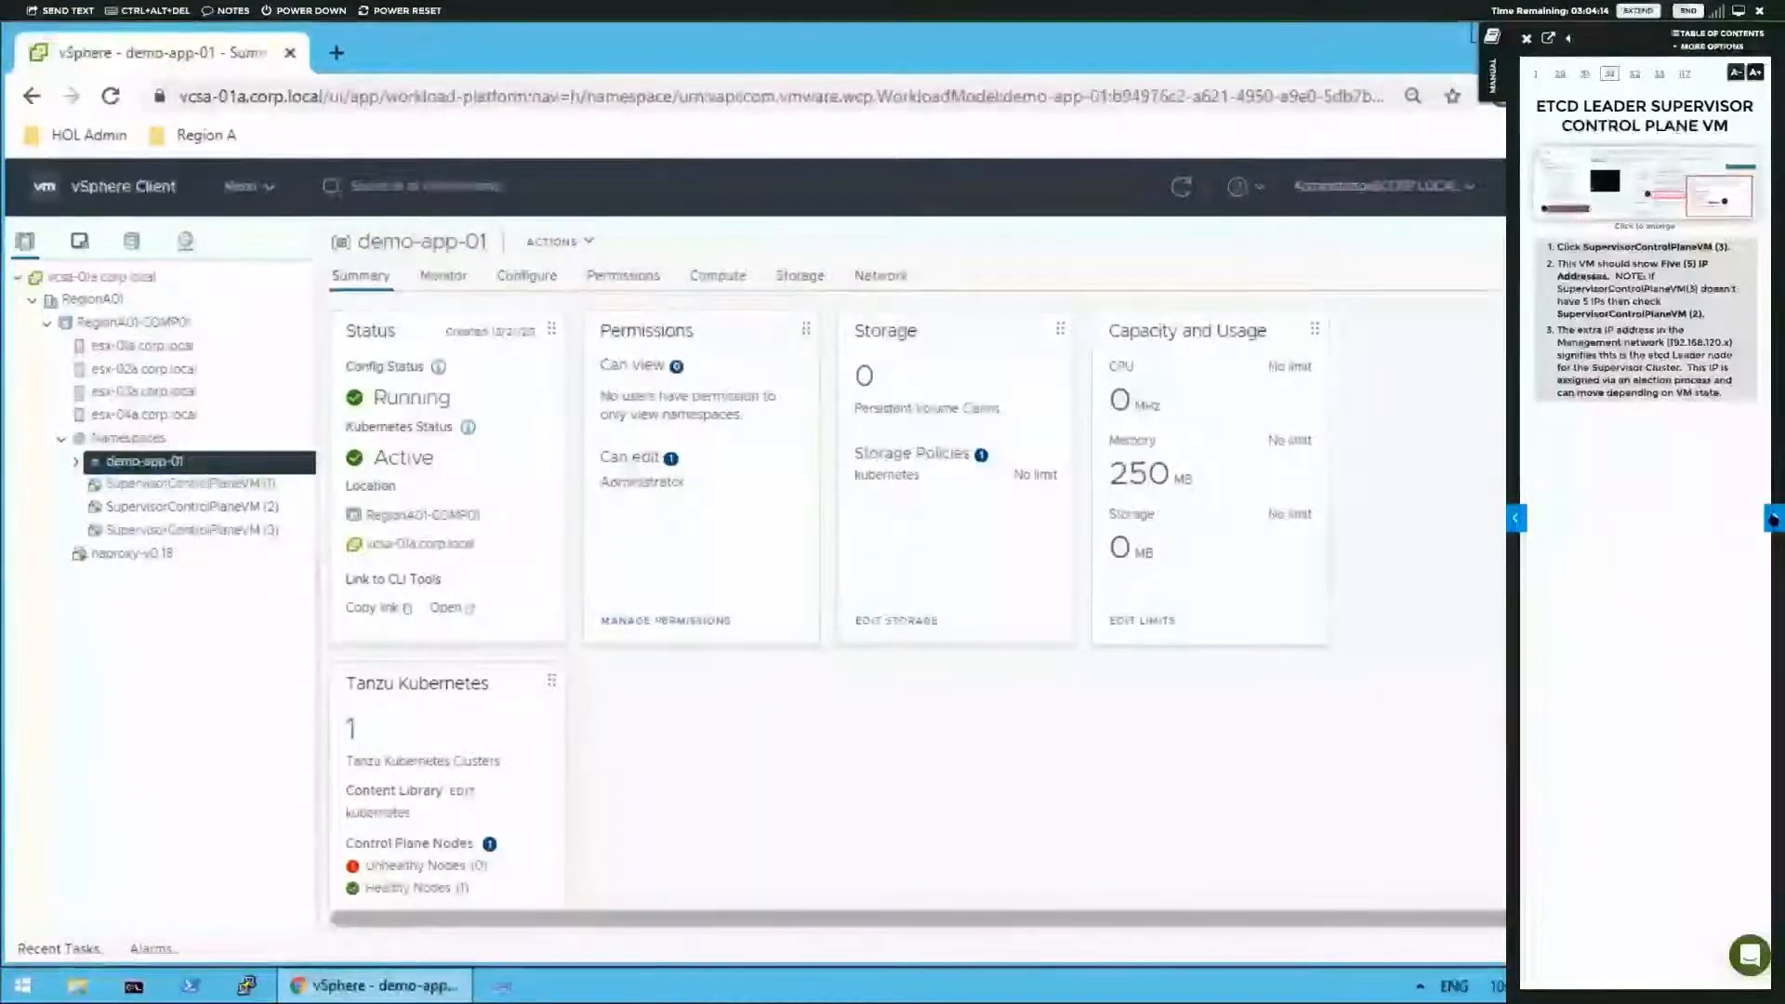
left_click(1772, 518)
left_click(1772, 518)
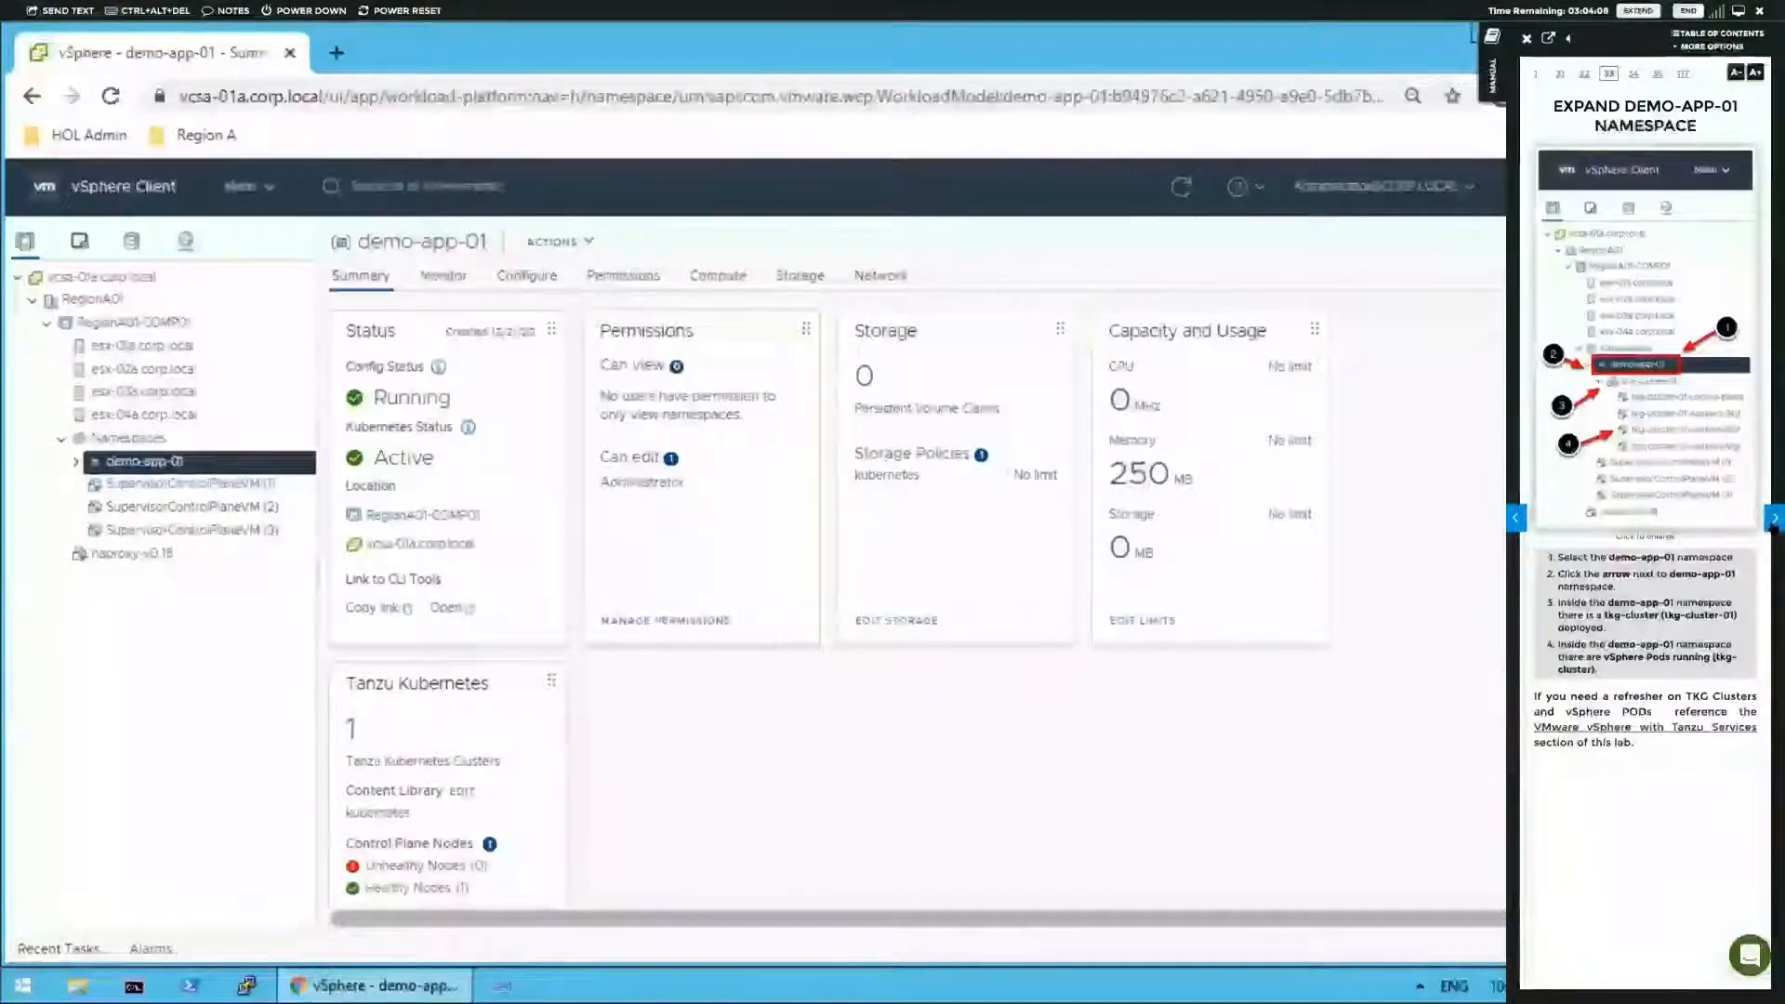
- Page through the manual's demo-app-01 namespace instructions, from the Summary Tab page to the Storage Tab page
left_click(1773, 521)
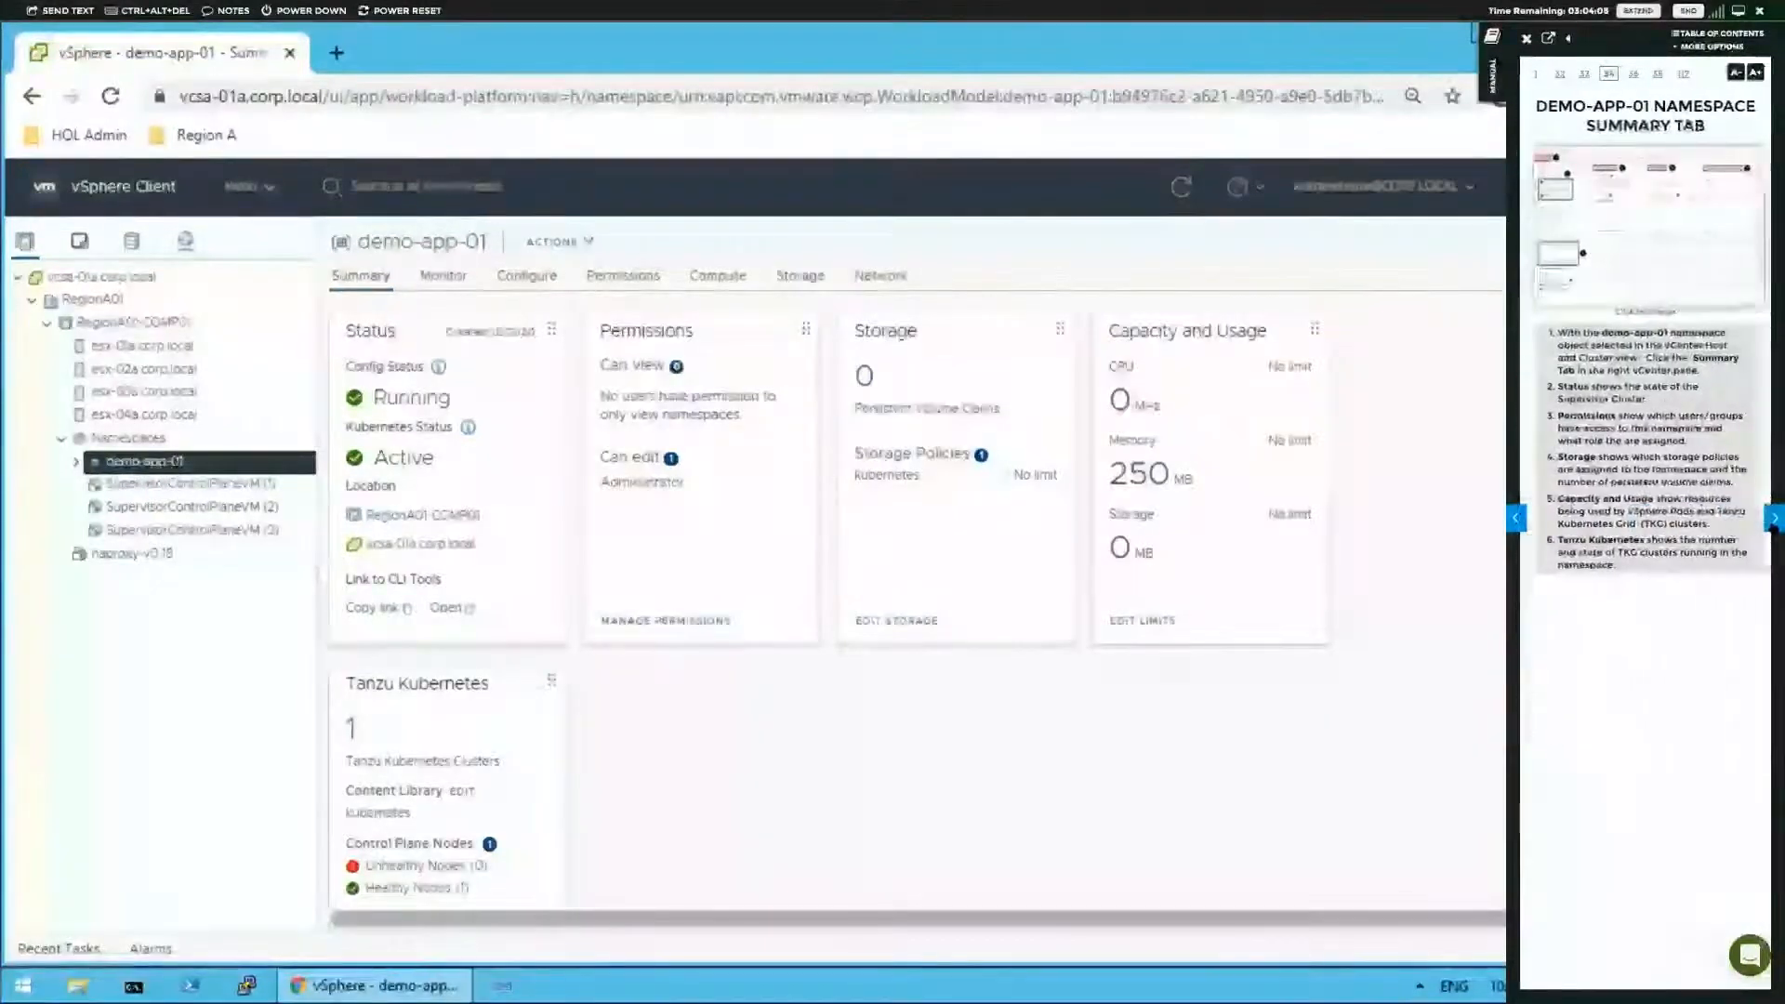
left_click(1774, 519)
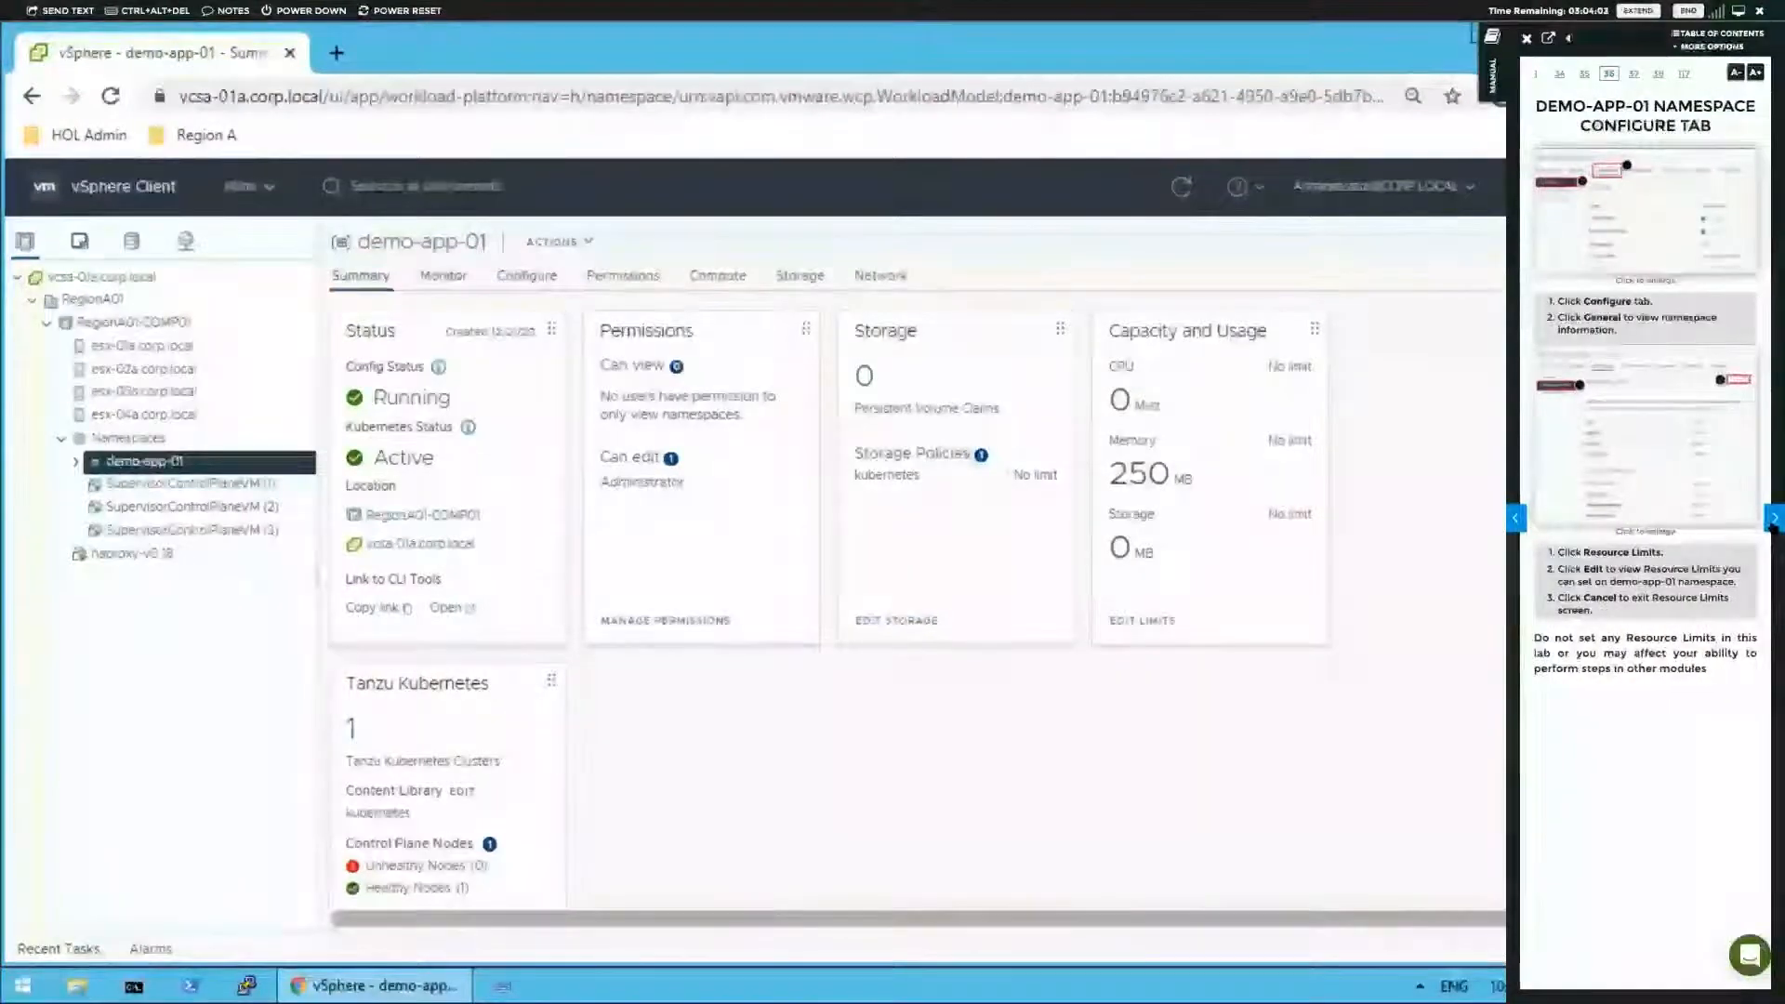
left_click(1773, 521)
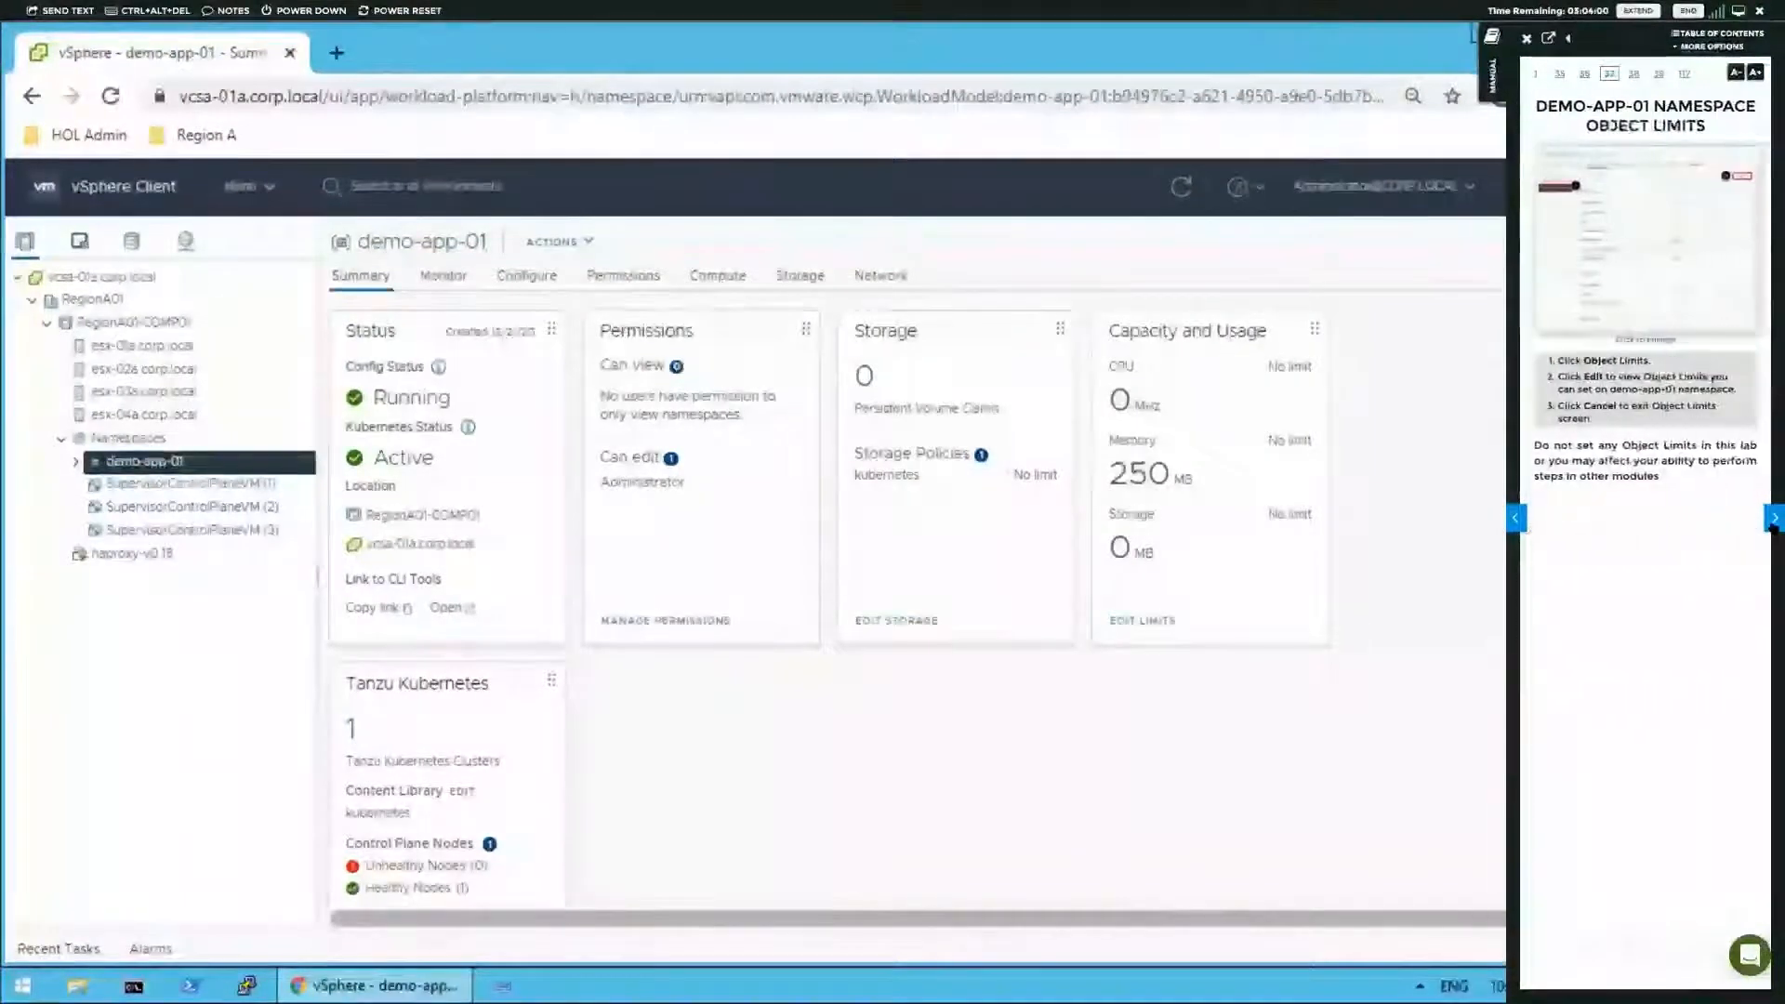
left_click(1773, 520)
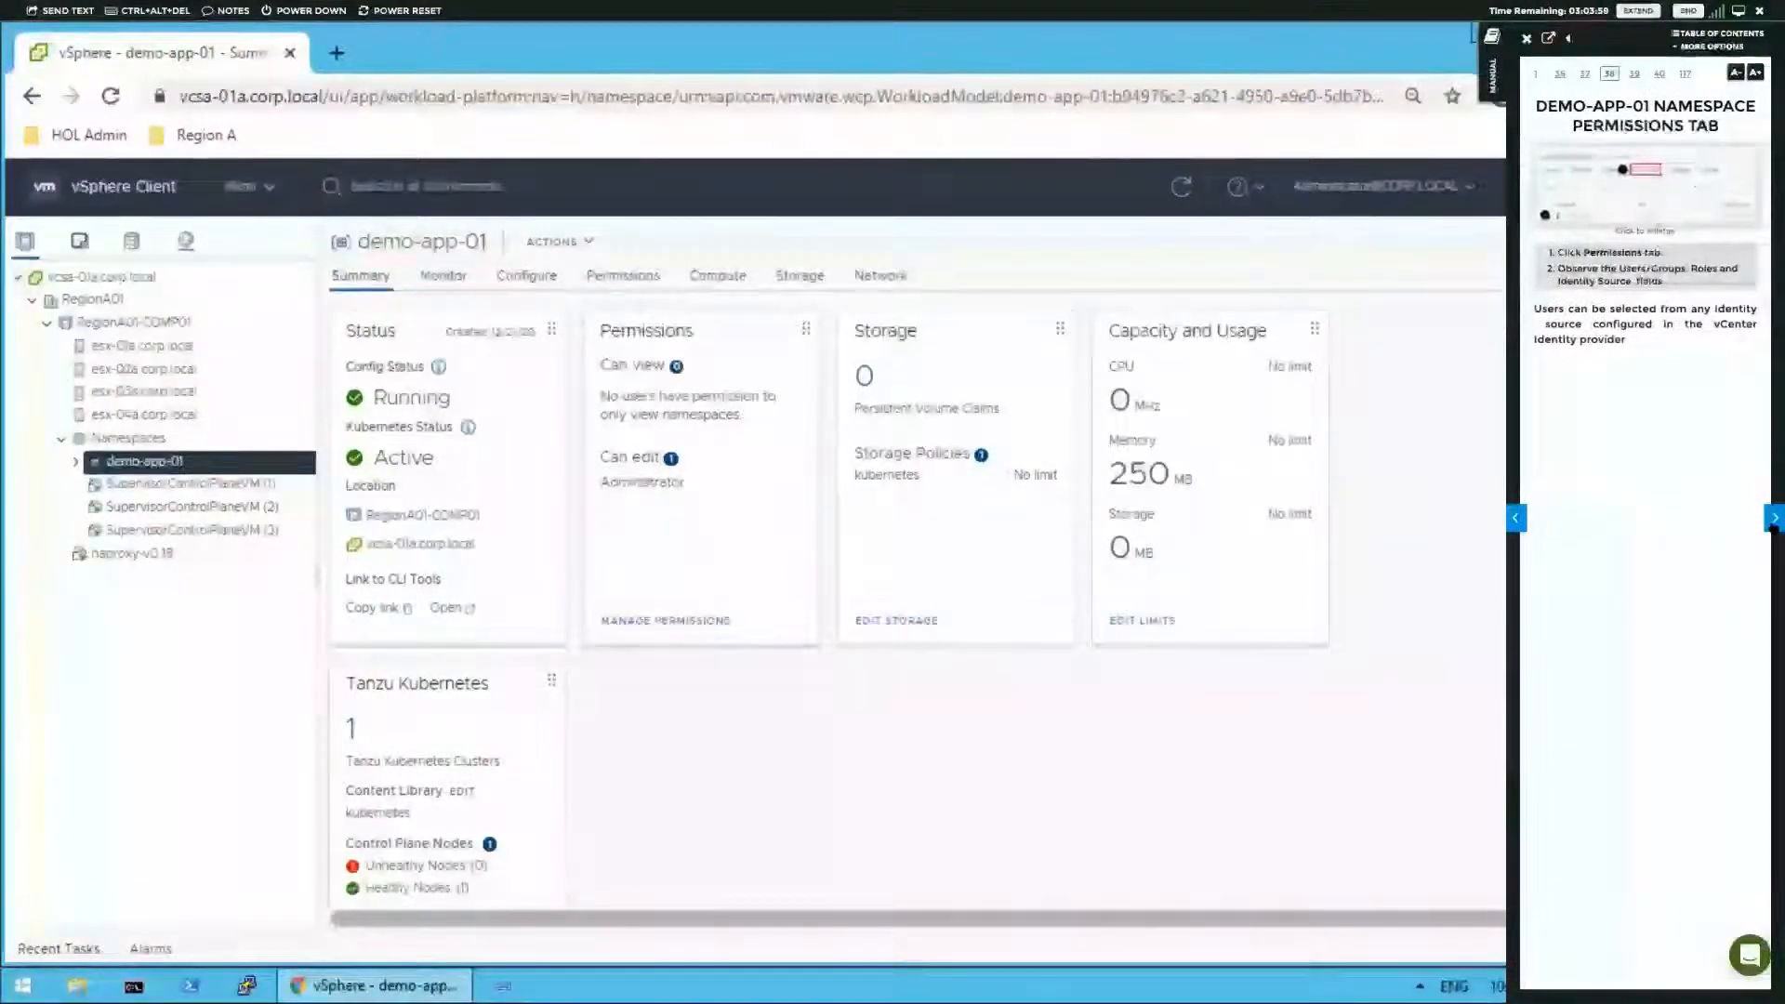
left_click(1773, 520)
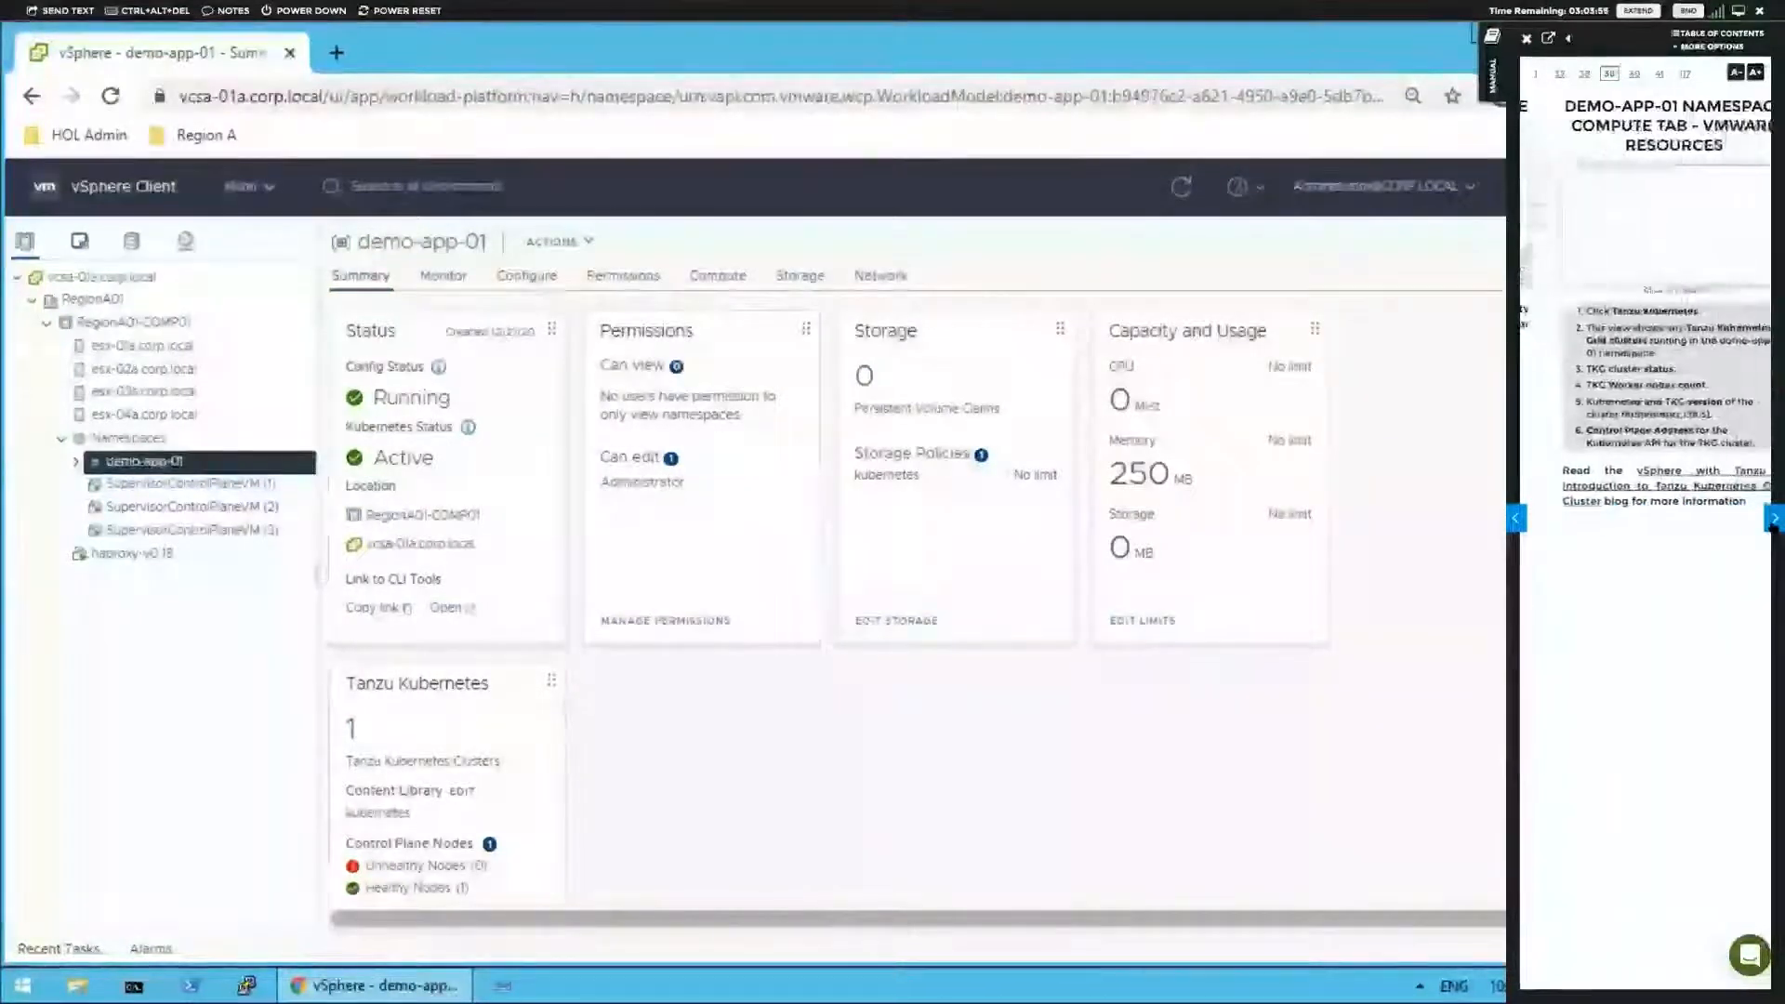
left_click(1774, 521)
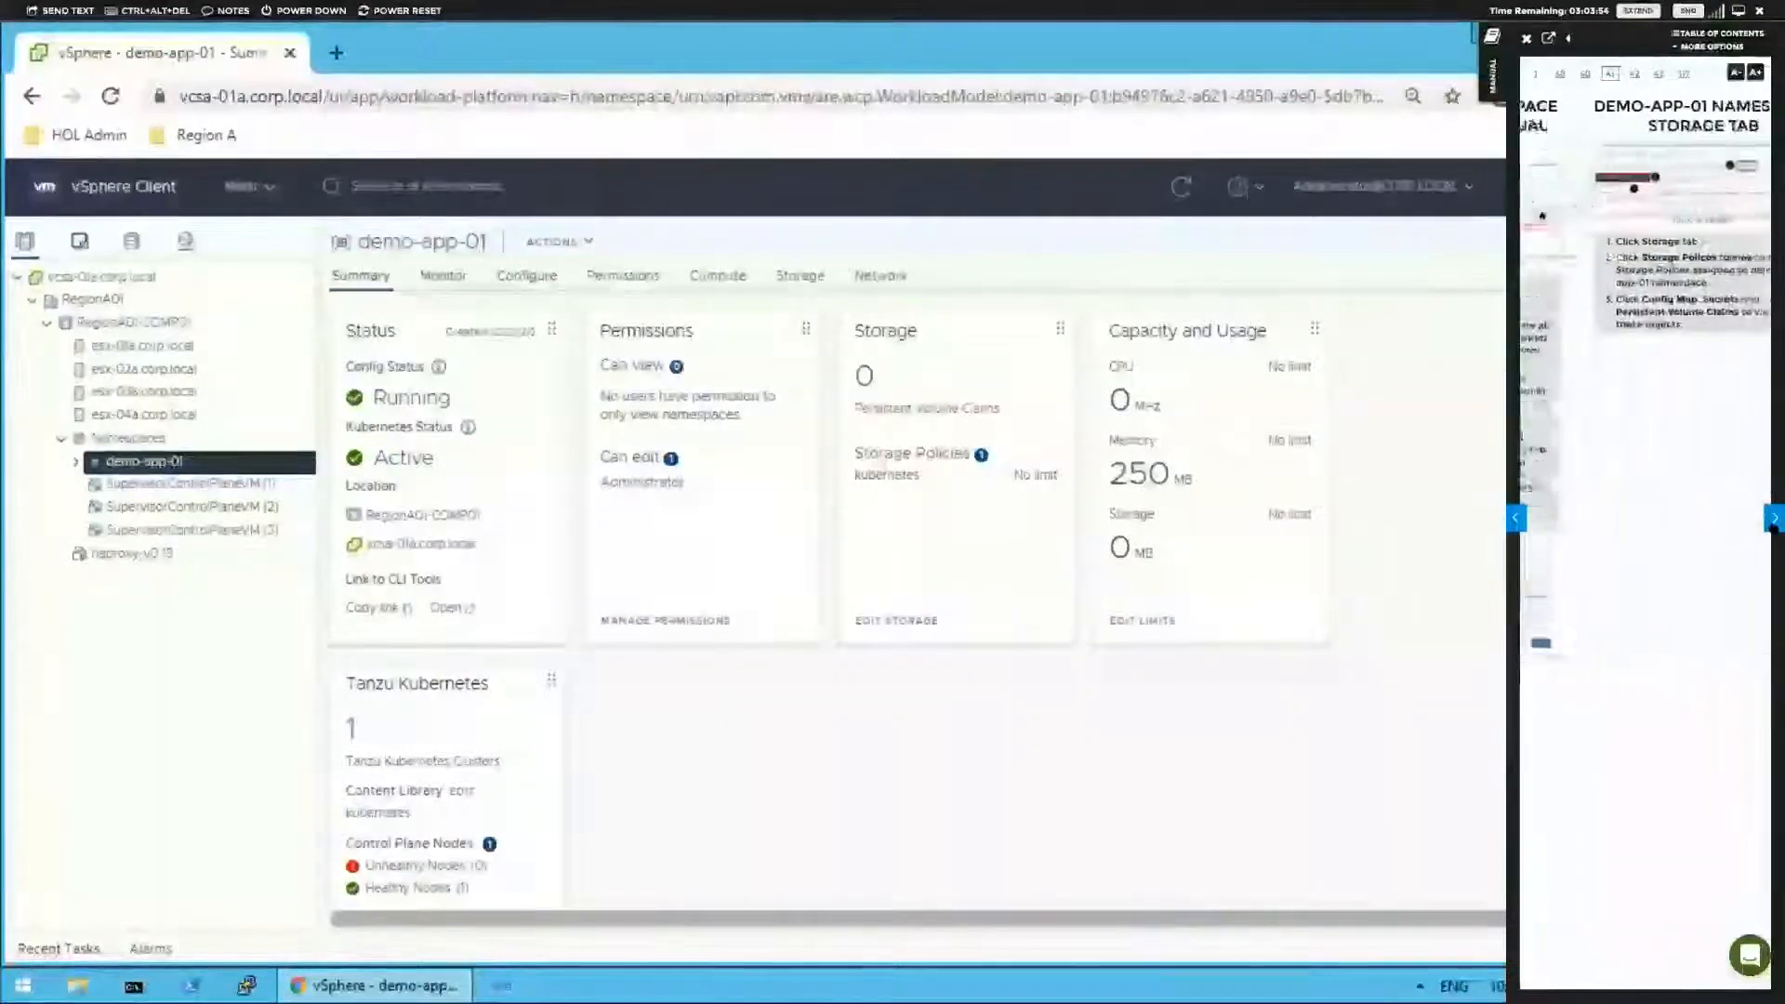
- Page the lab manual forward past Creating a Supervisor Cluster Namespace to the Open Workload Management page
left_click(1773, 521)
left_click(1773, 520)
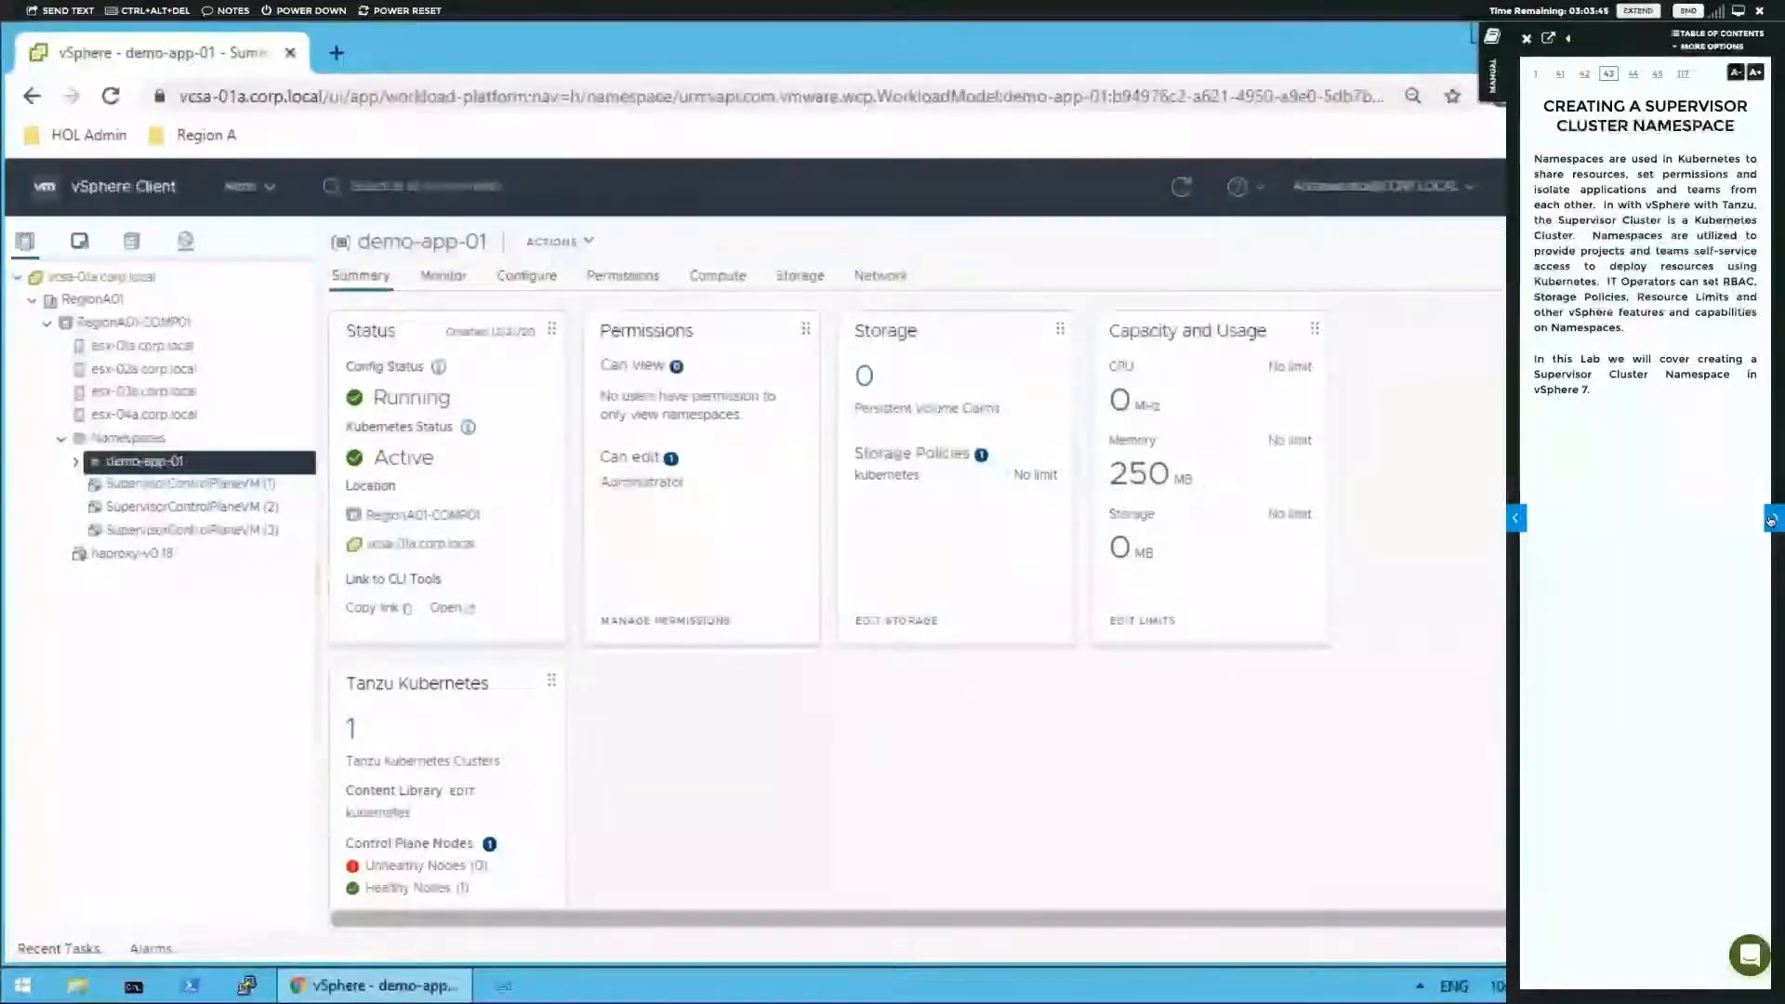
left_click(1771, 521)
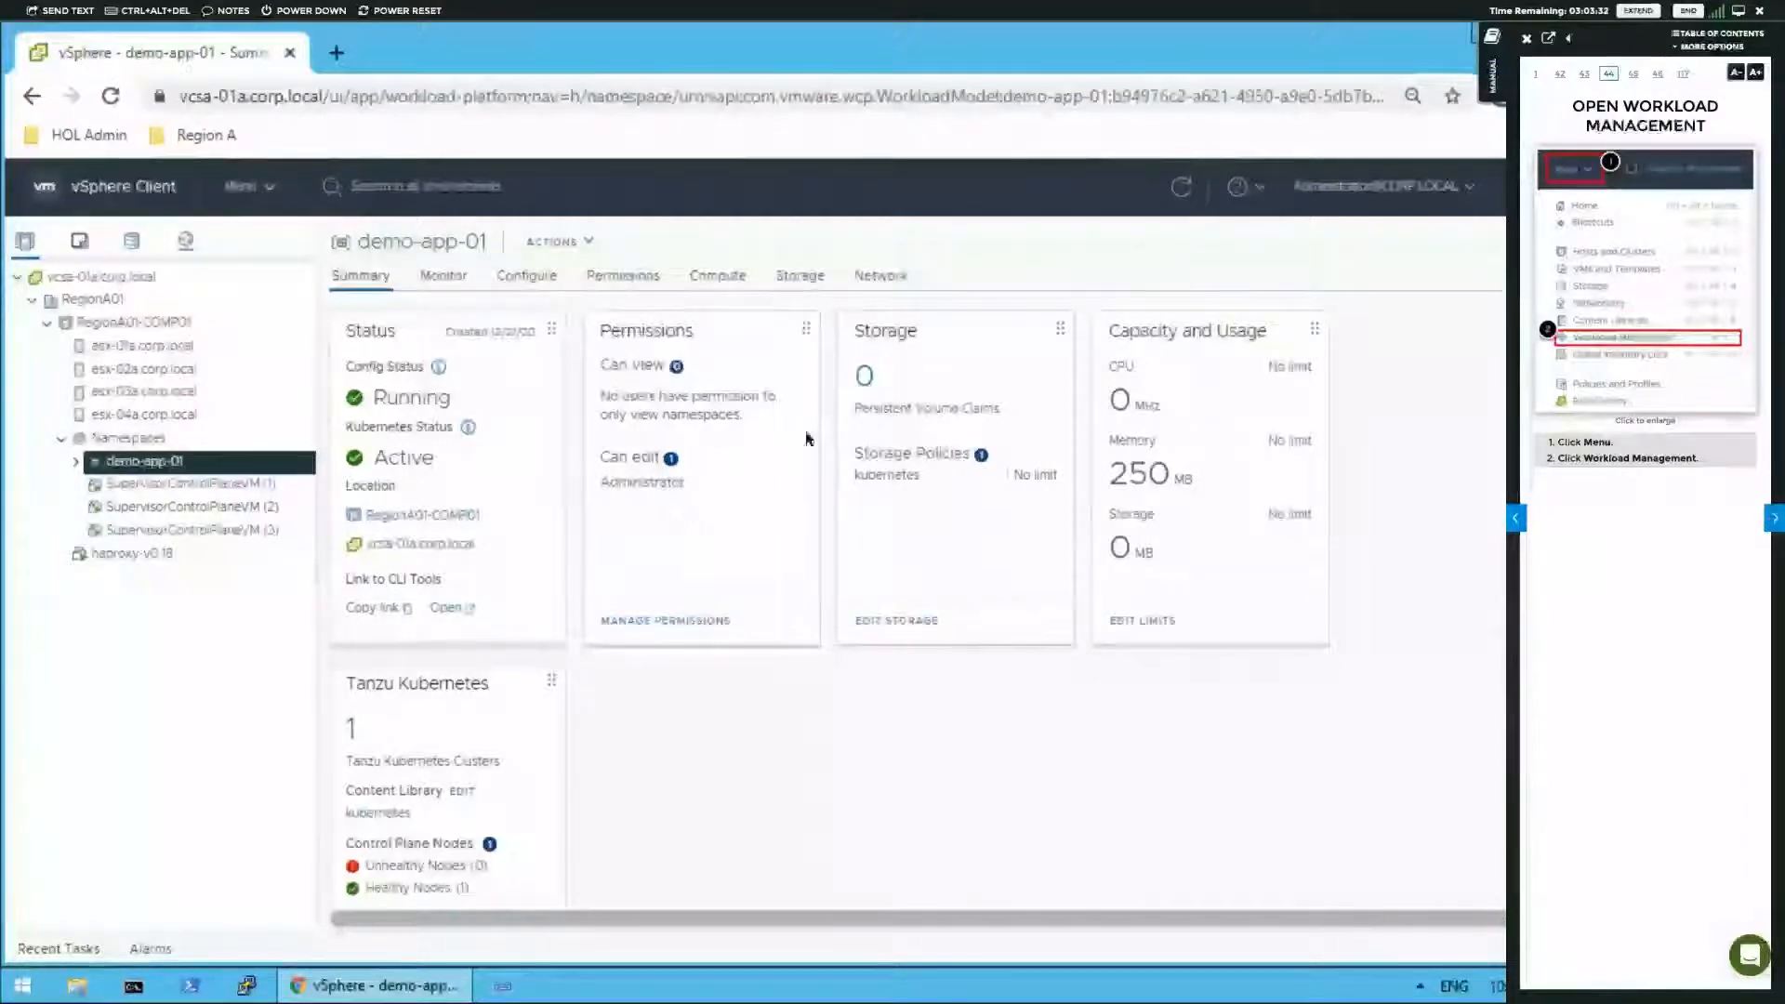
- Check the actions available on the RegionA01-COMP01 cluster, including New Namespace, and view the cluster's list of namespaces
left_click(152, 327)
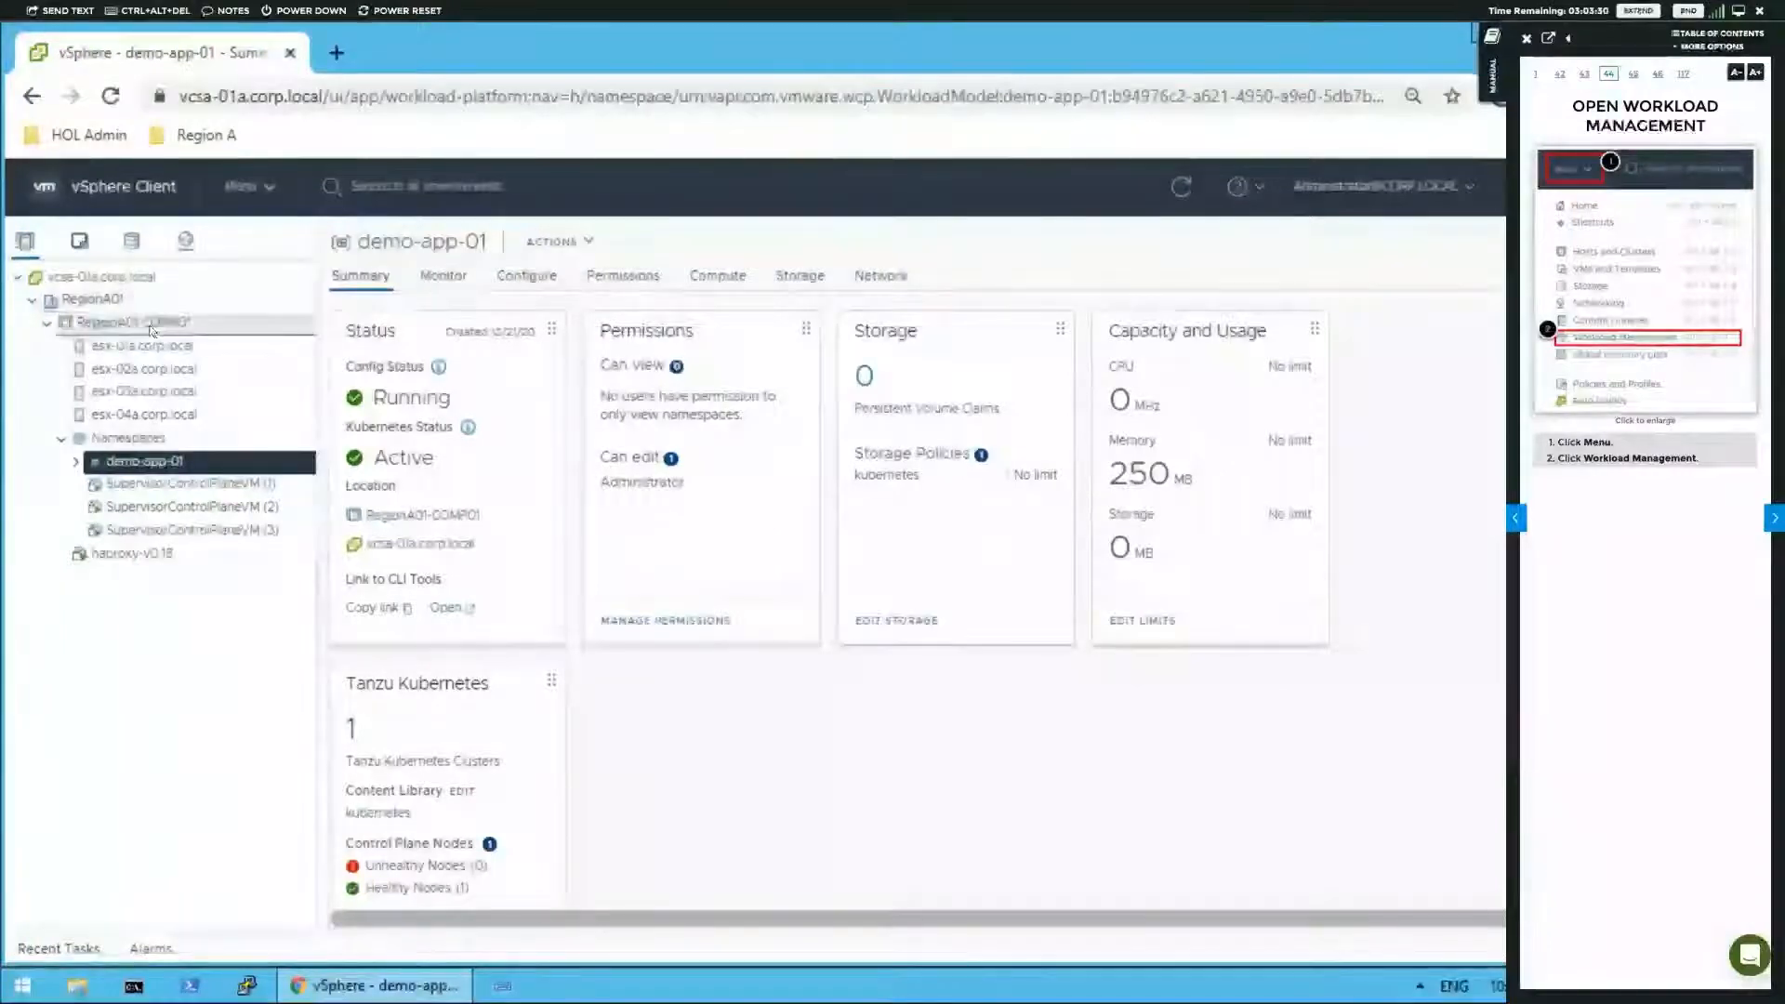
right_click(150, 327)
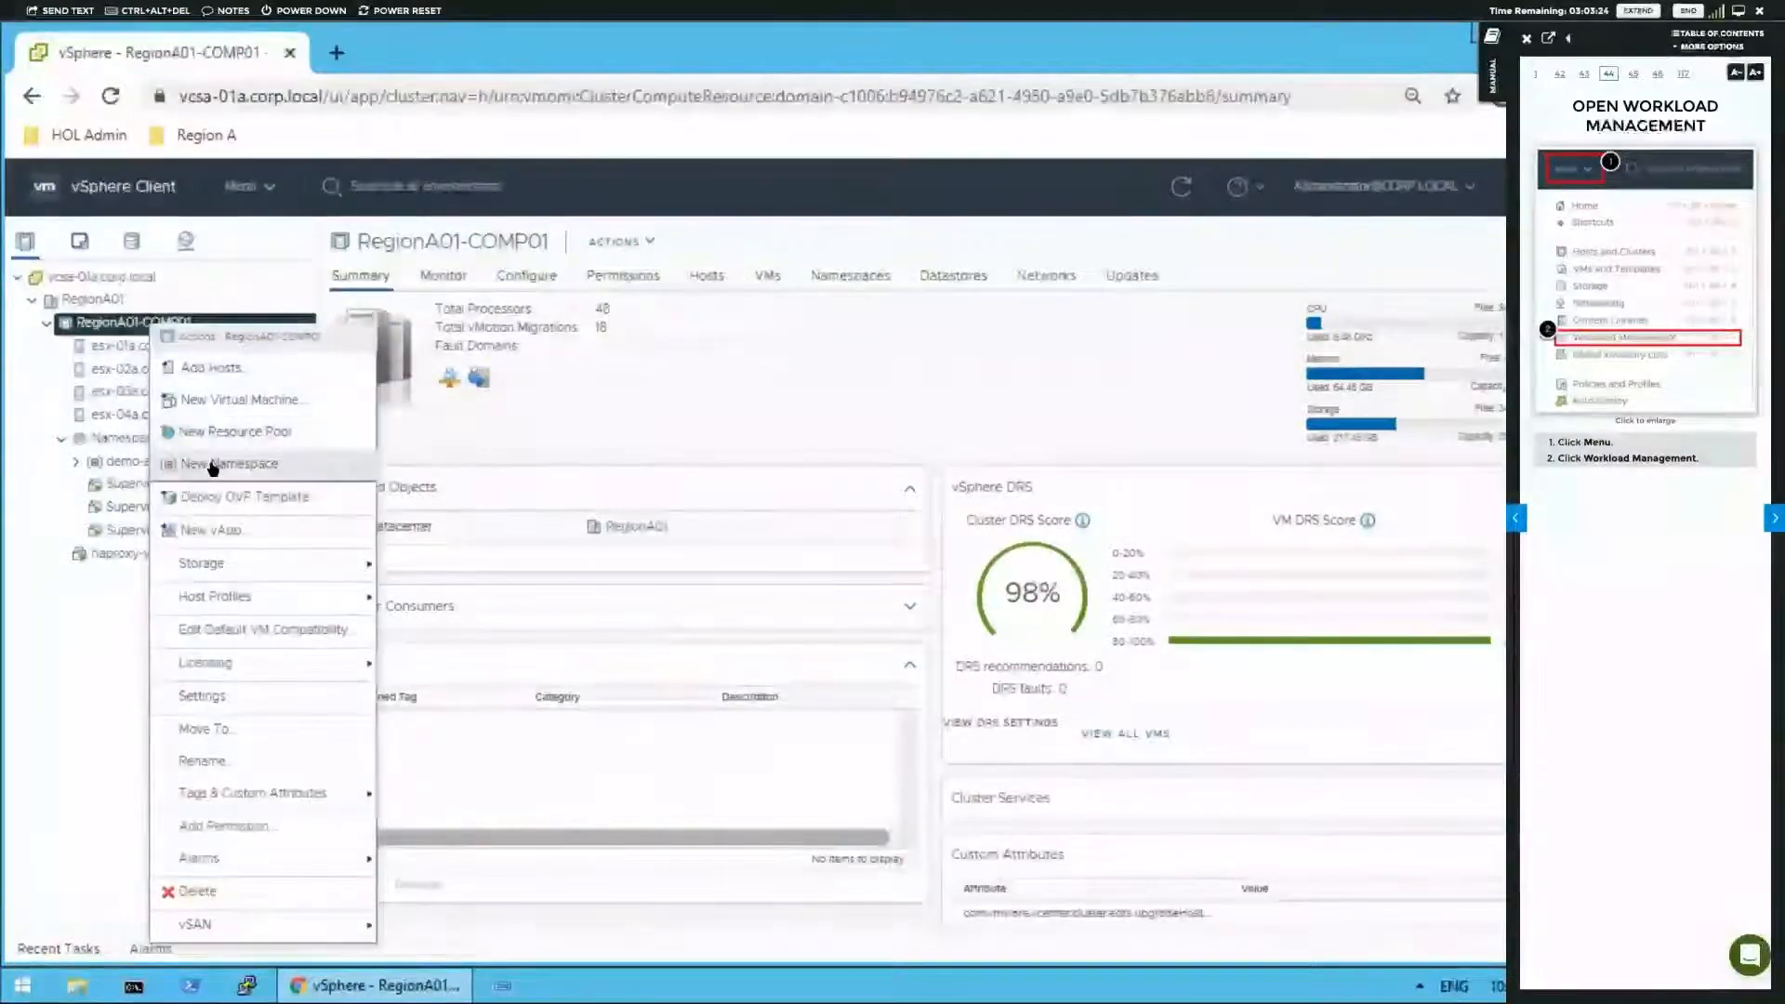
left_click(118, 326)
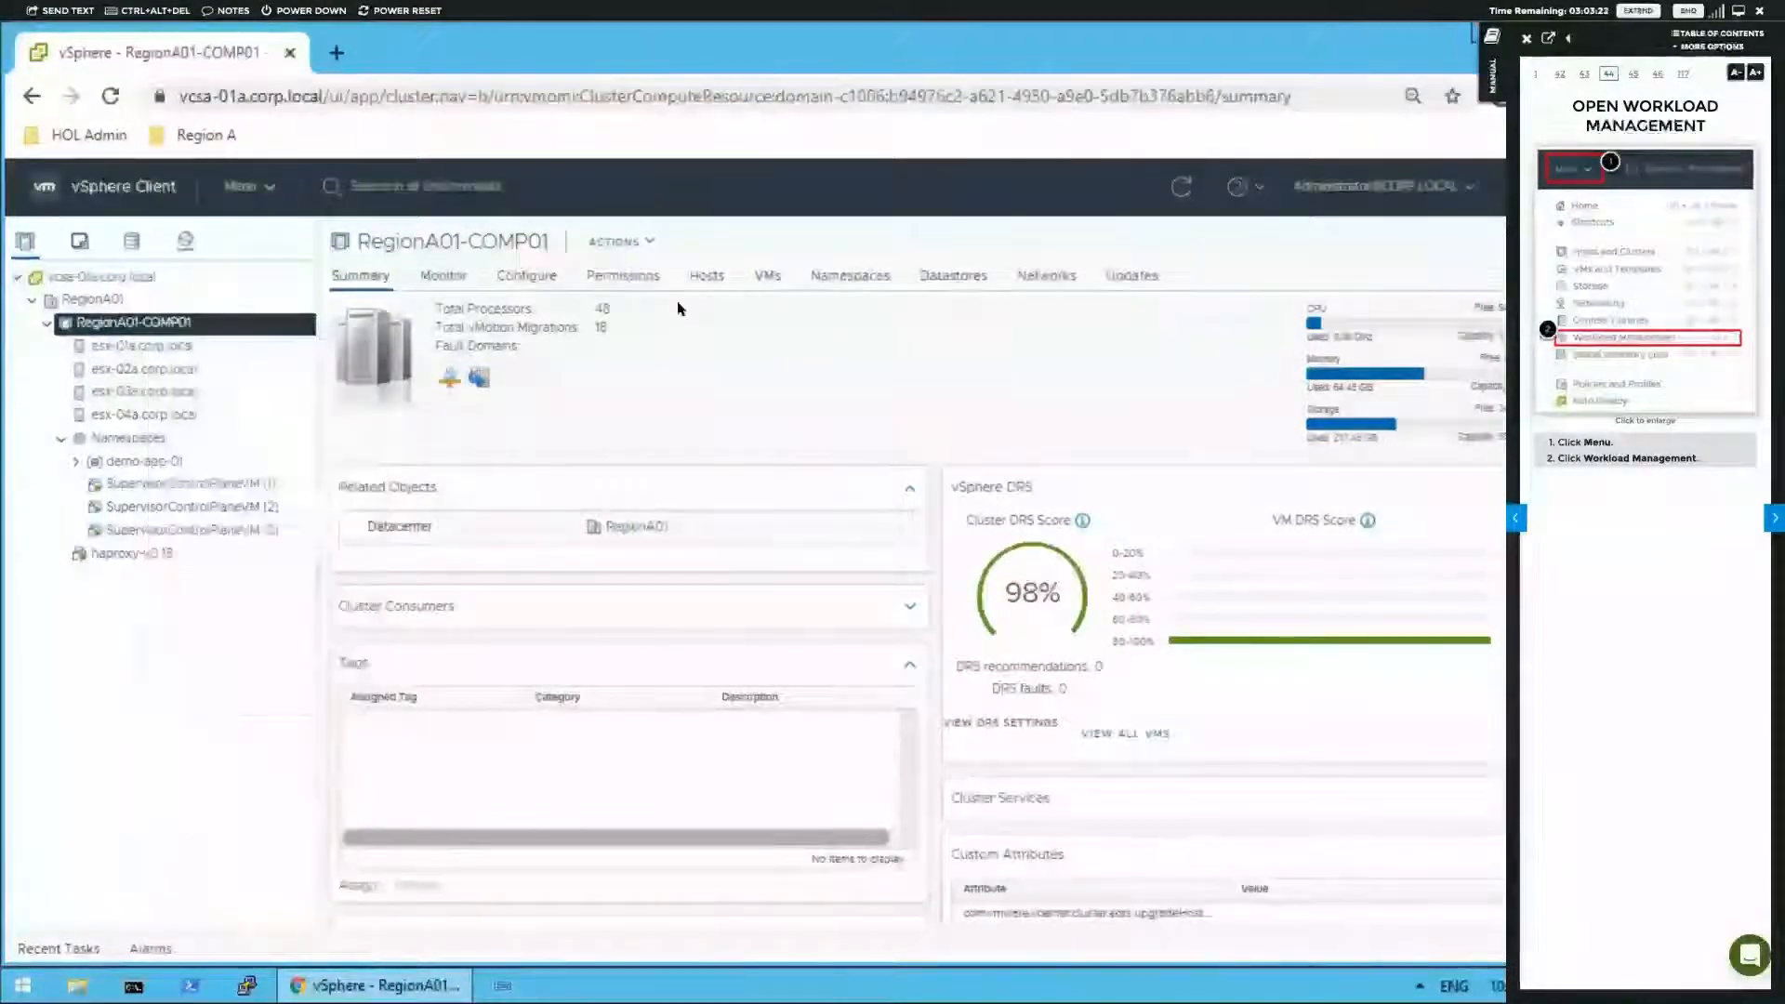
left_click(841, 284)
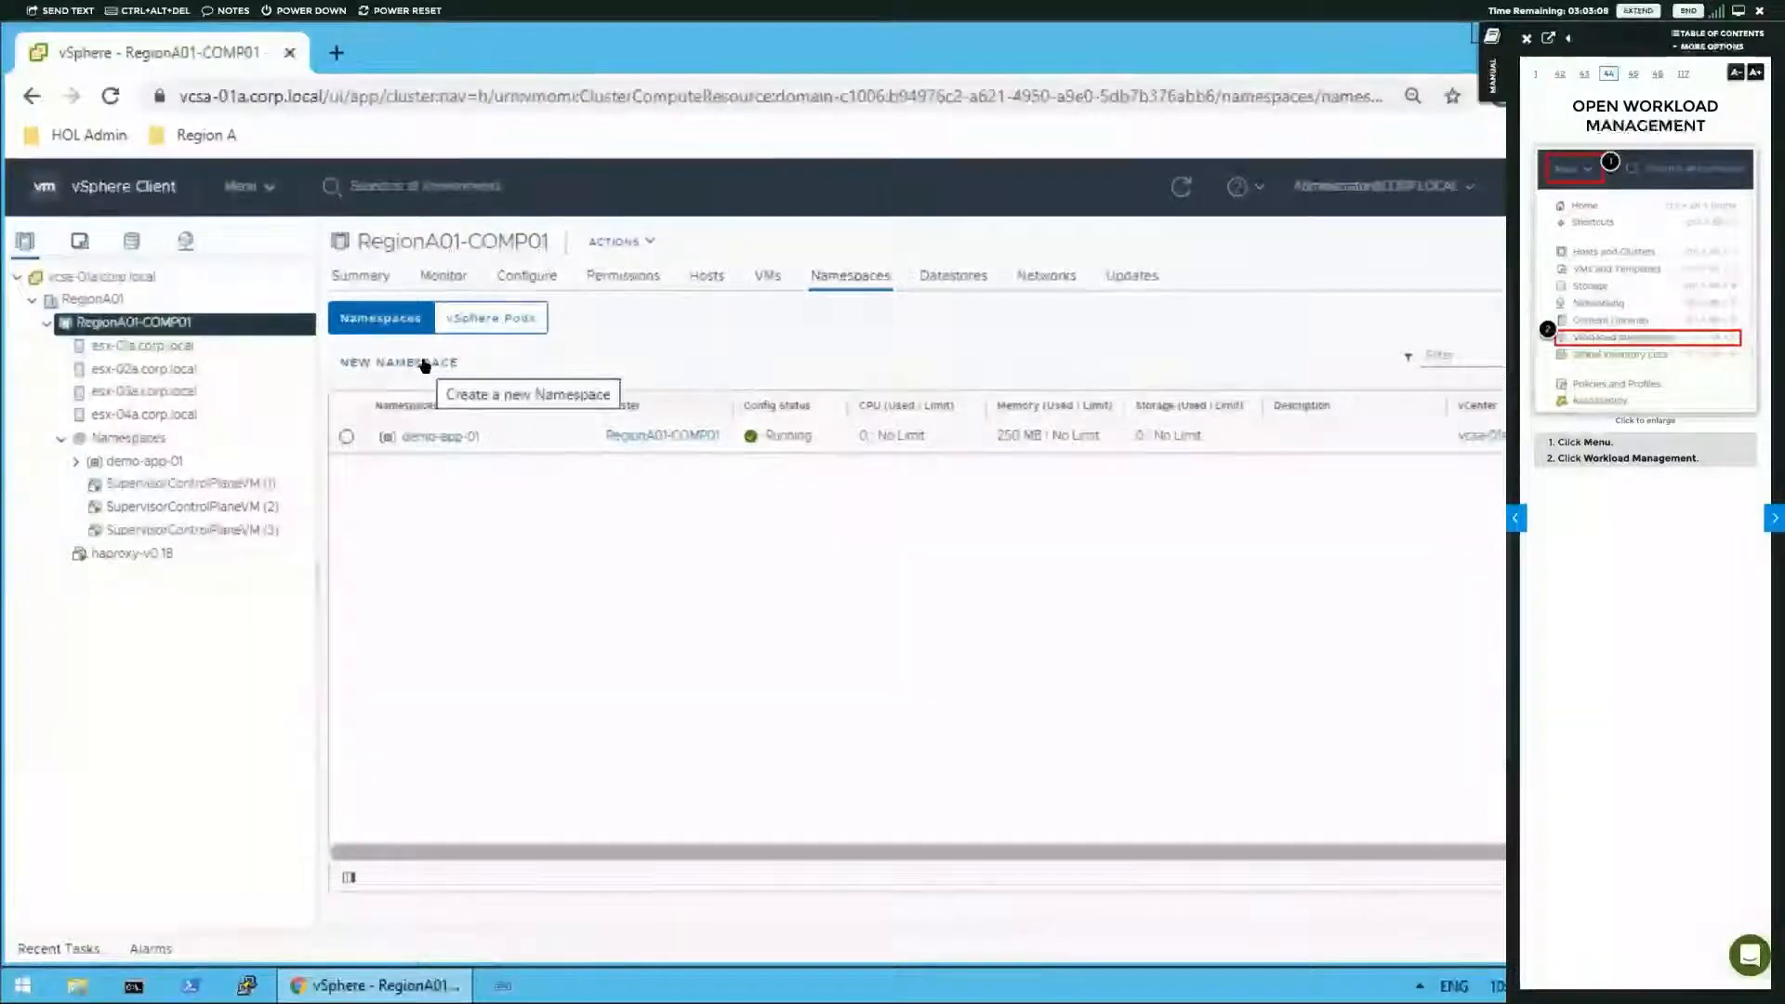
- View the namespaces list in Workload Management, and return to the namespaces of RegionA01-COMP01 in the hosts and clusters inventory
left_click(243, 187)
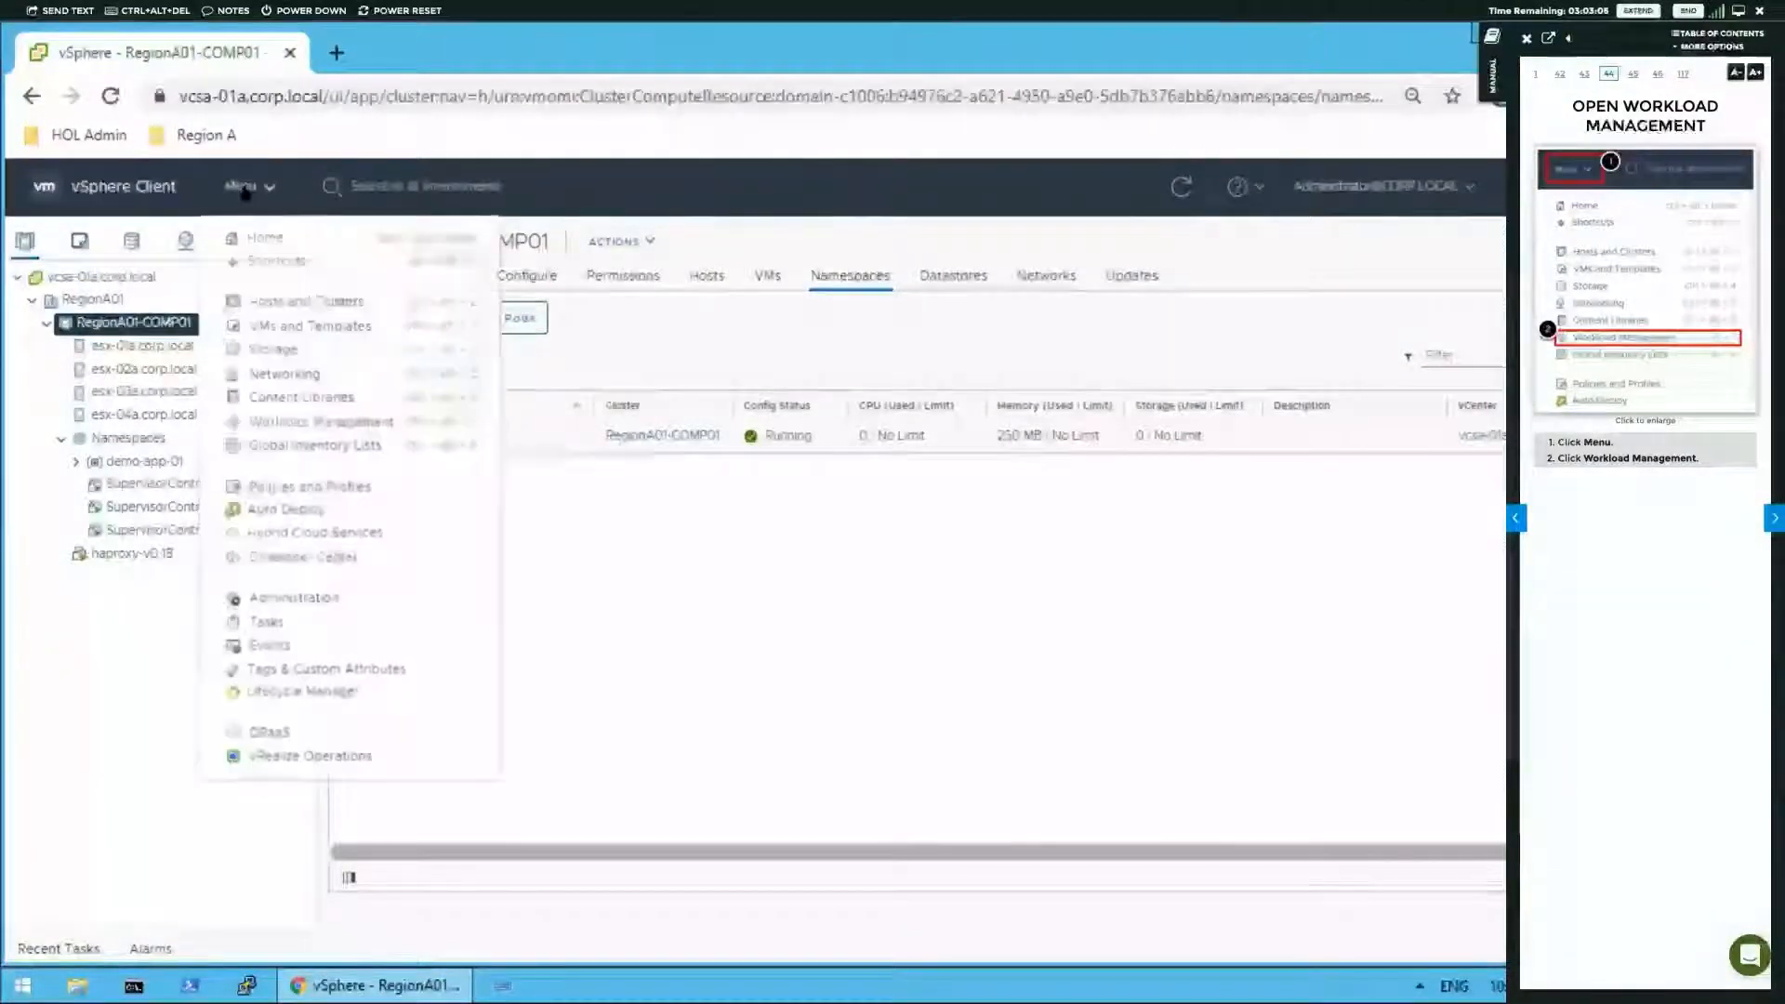
left_click(286, 423)
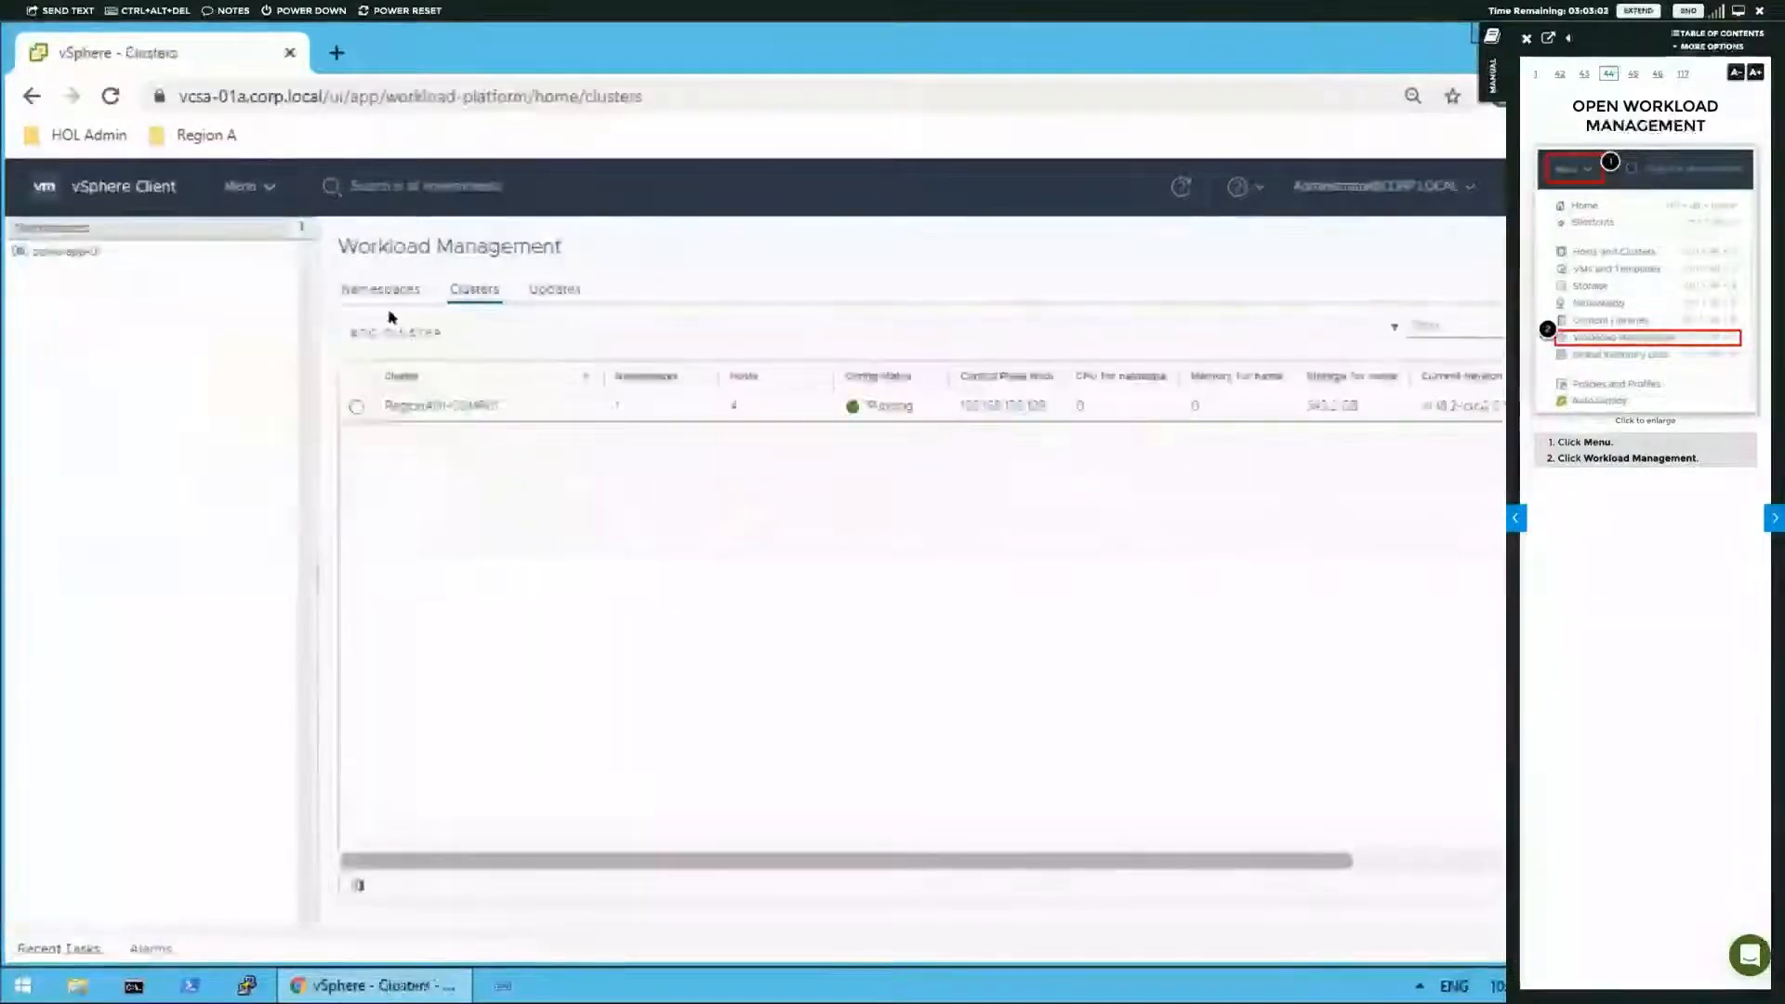
left_click(384, 291)
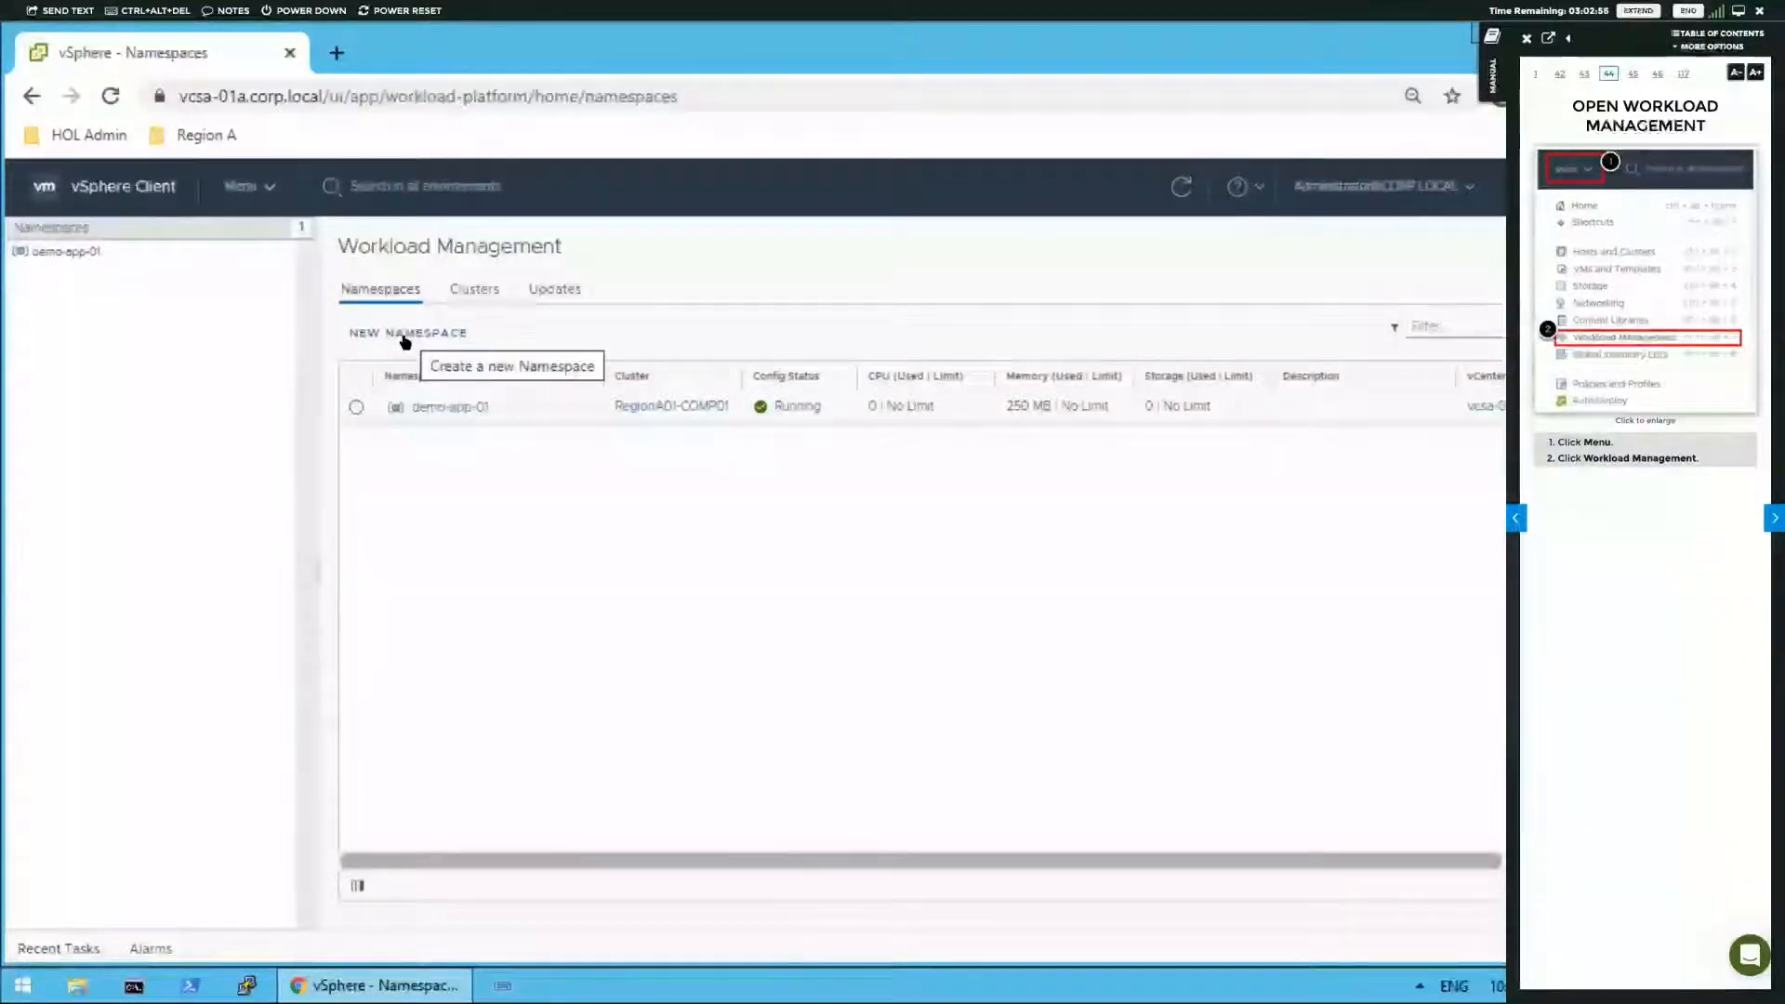
left_click(250, 187)
left_click(266, 303)
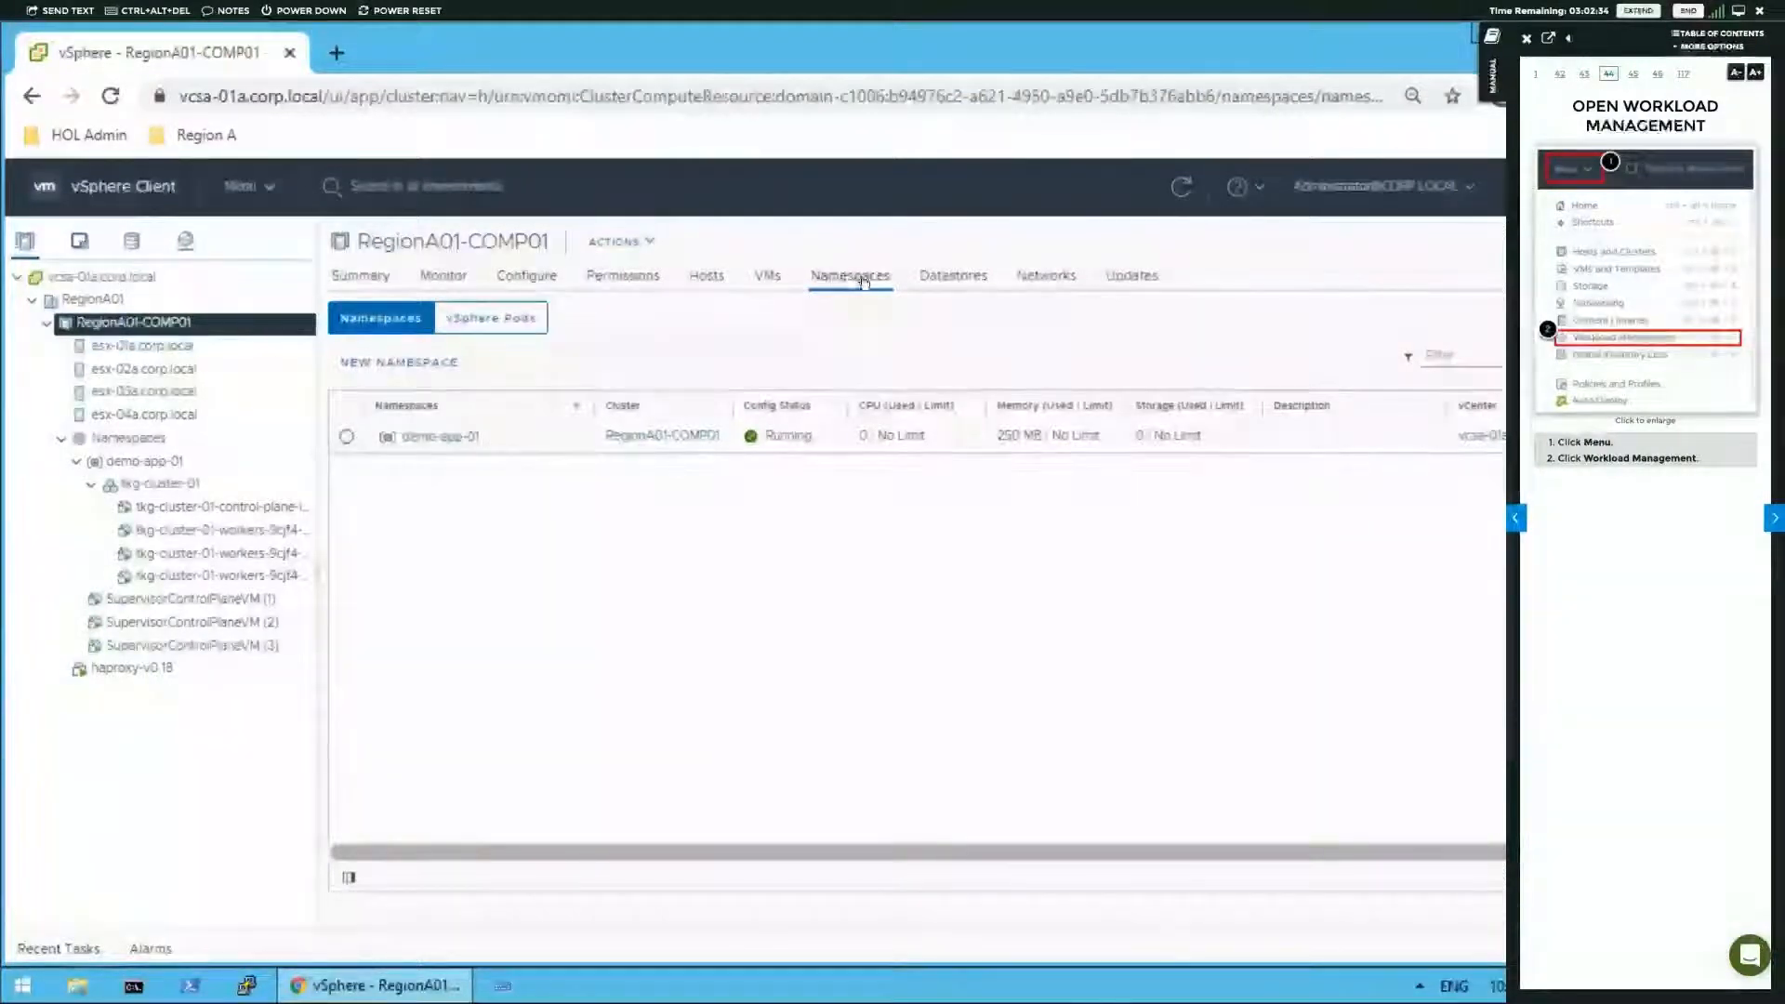
- Following the manual, create the namespace demo-app-02 on RegionA01-COMP01 with network-1, and dismiss the creation notice
left_click(401, 362)
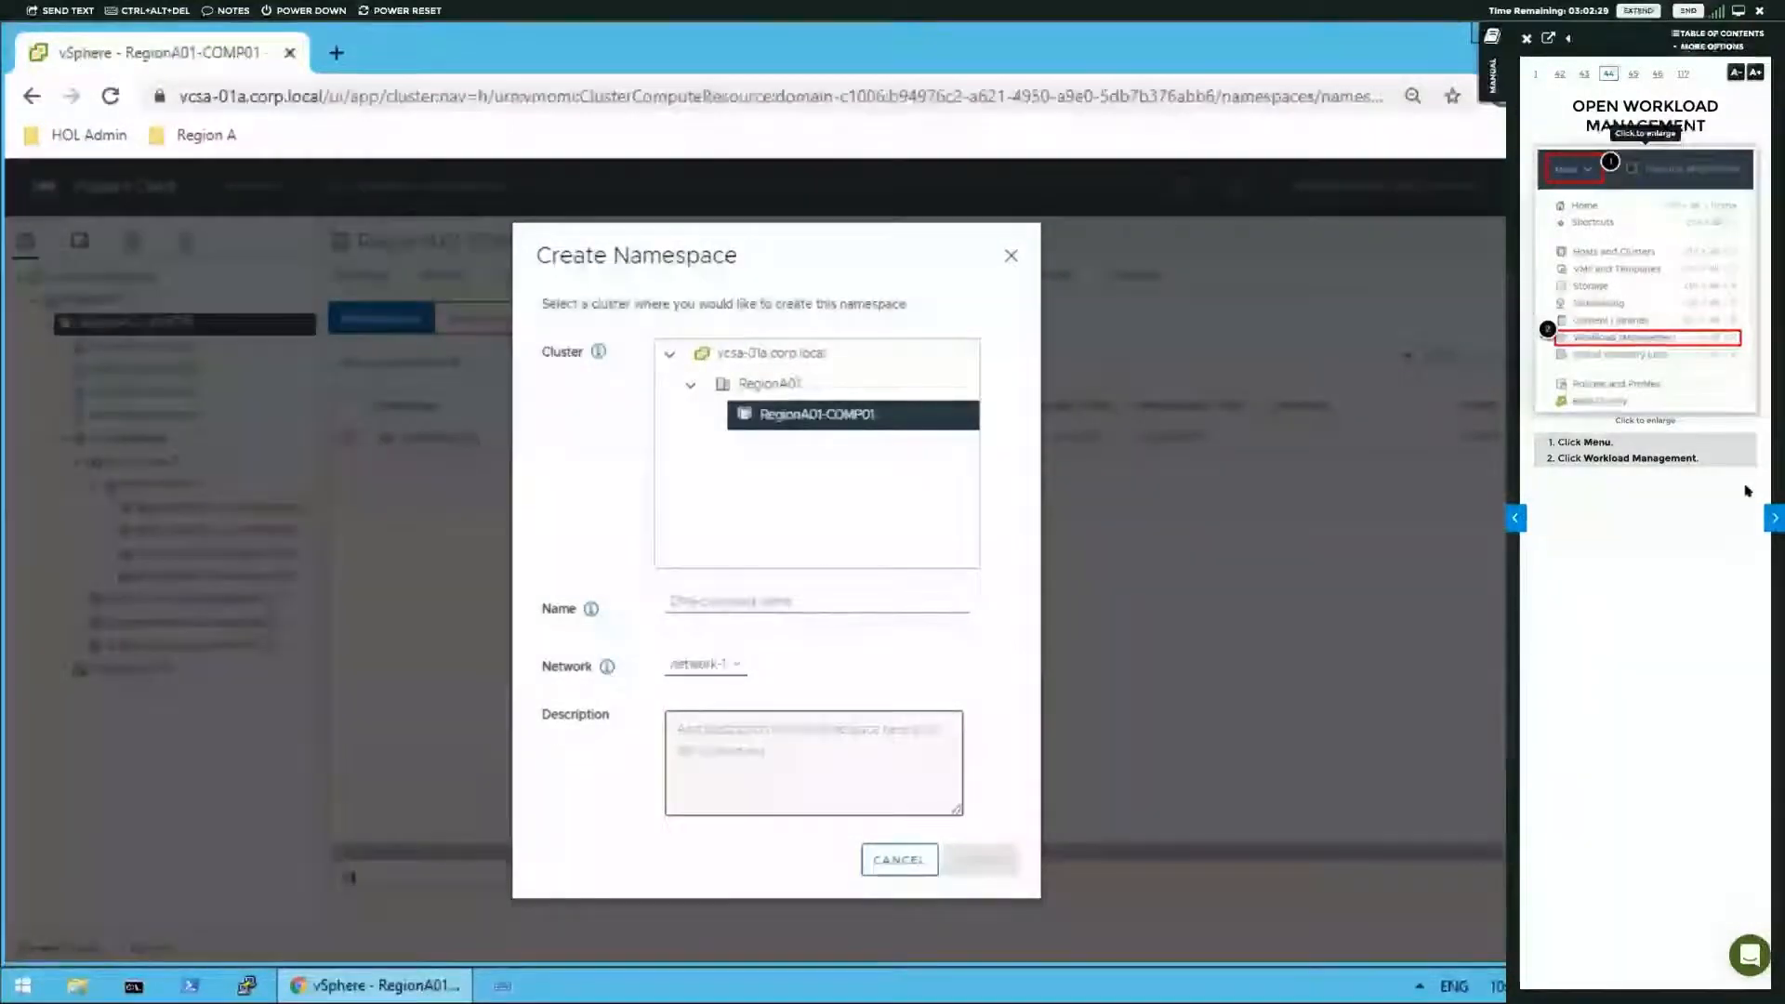
left_click(1773, 518)
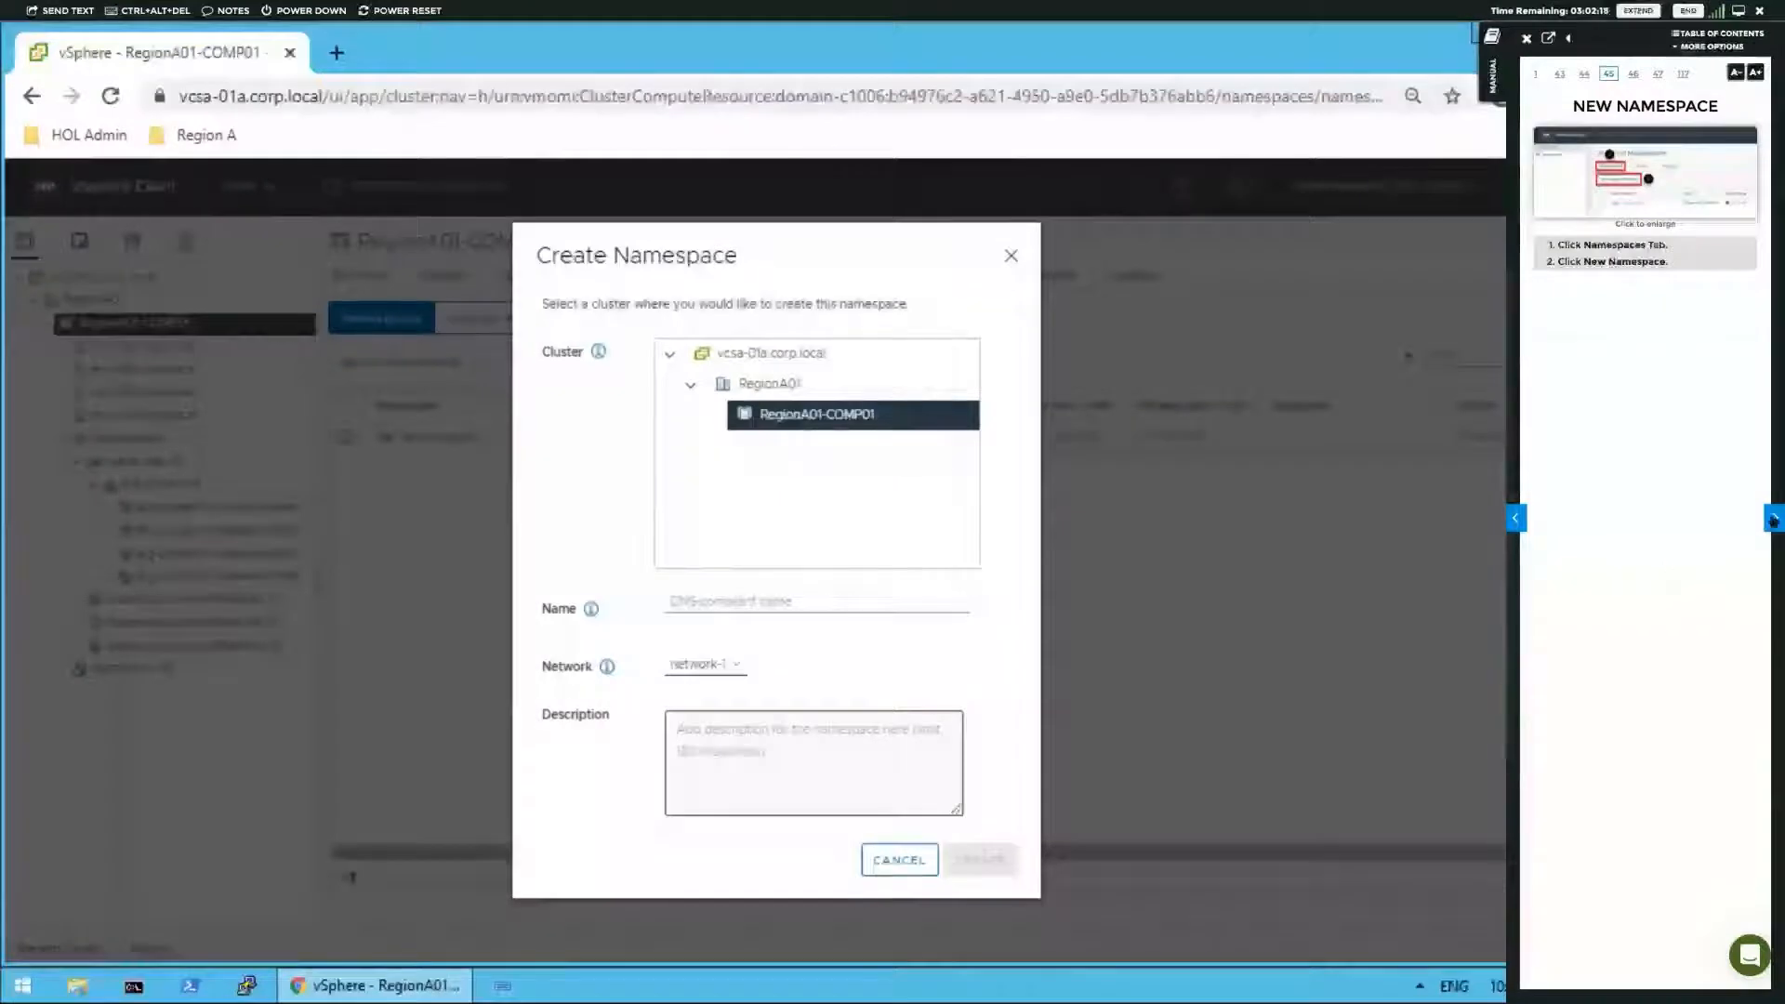
left_click(1773, 519)
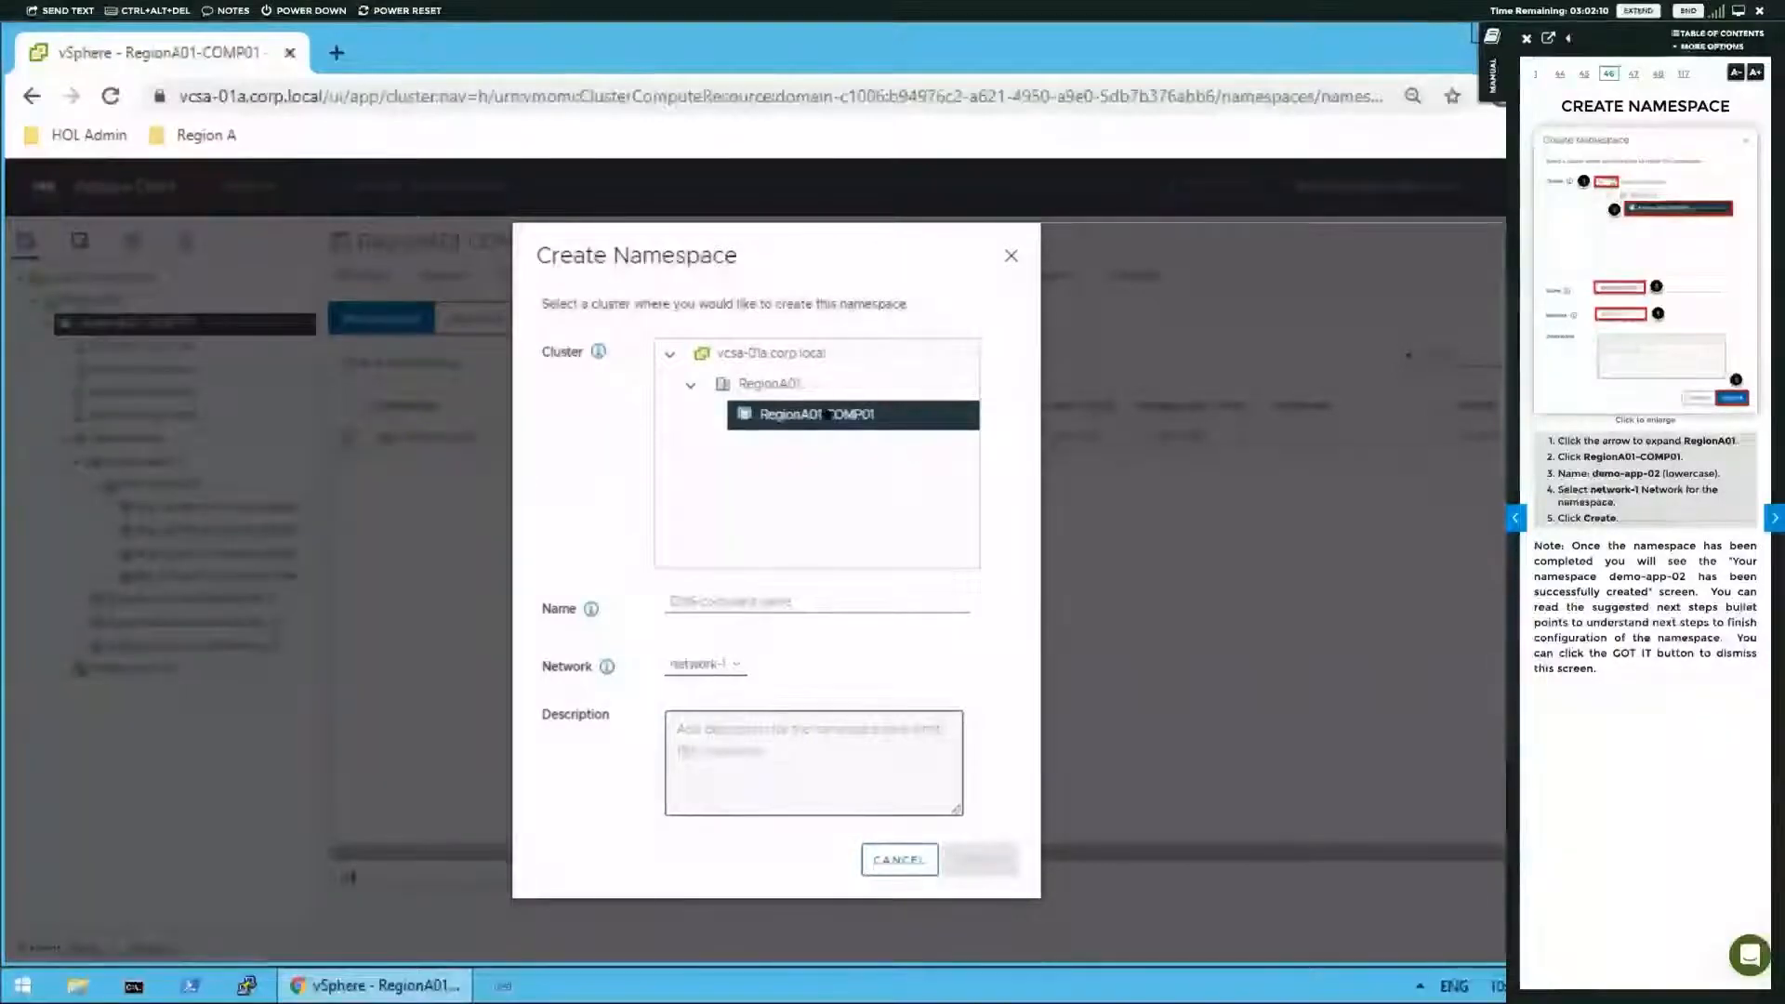
left_click(704, 600)
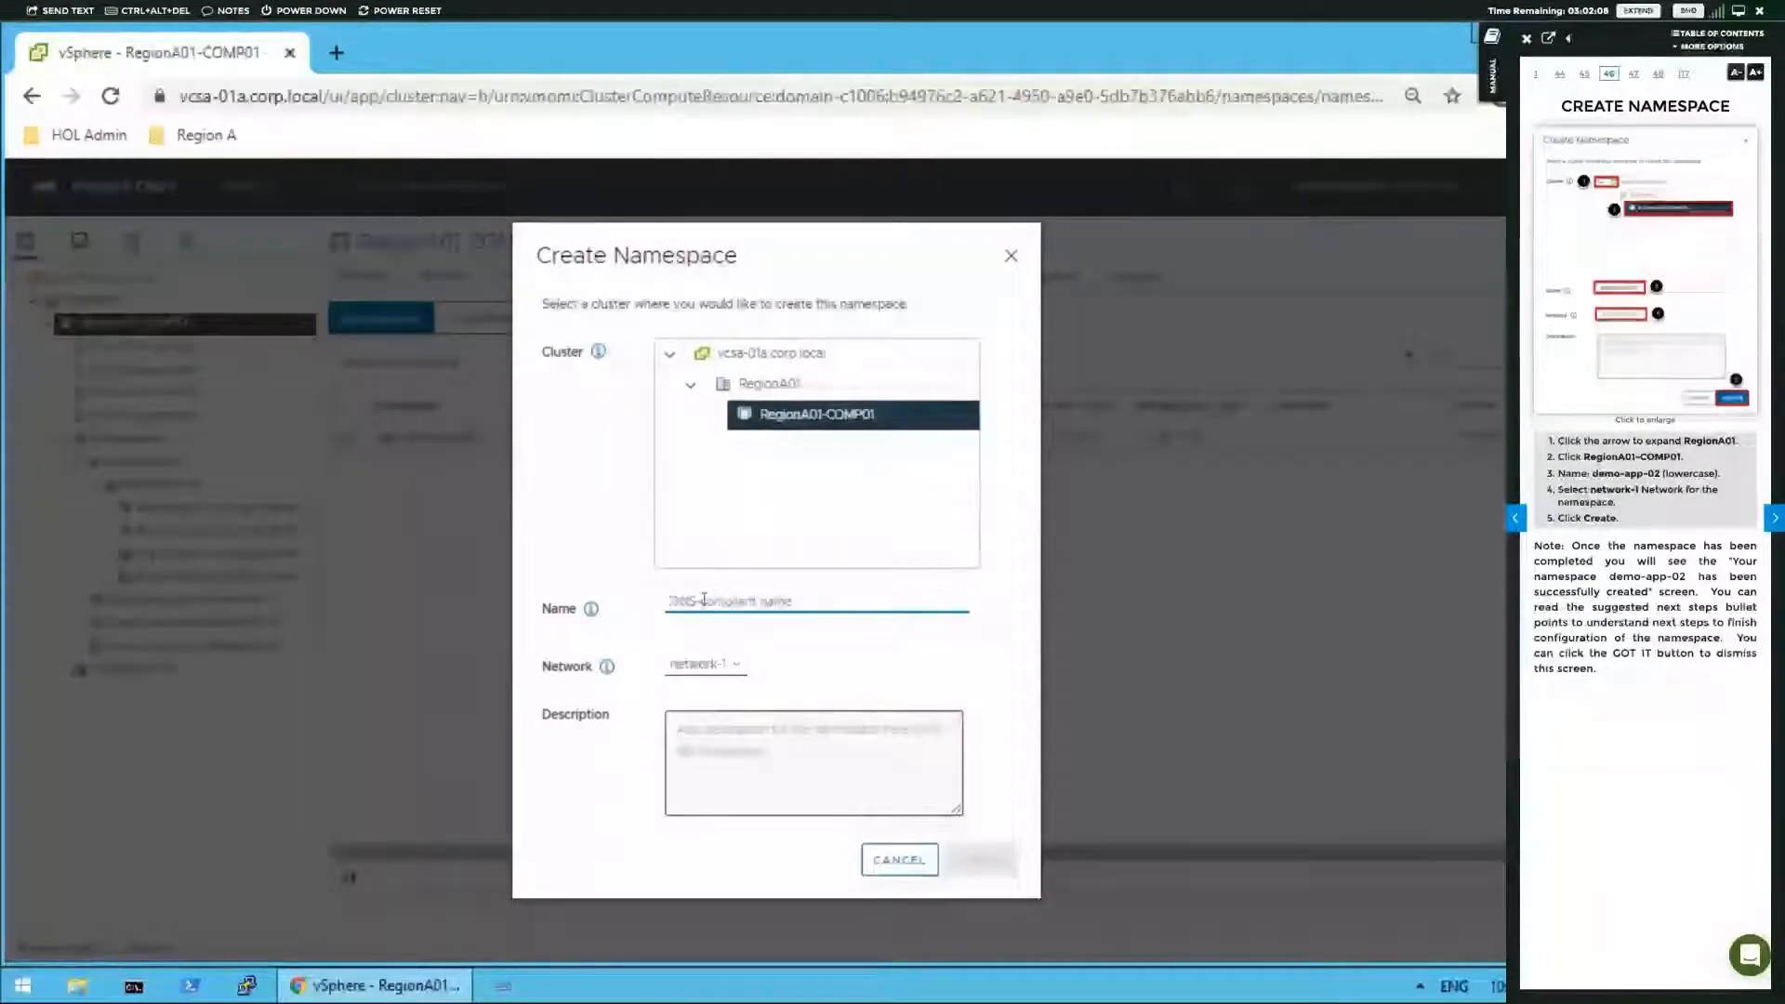
type("demo")
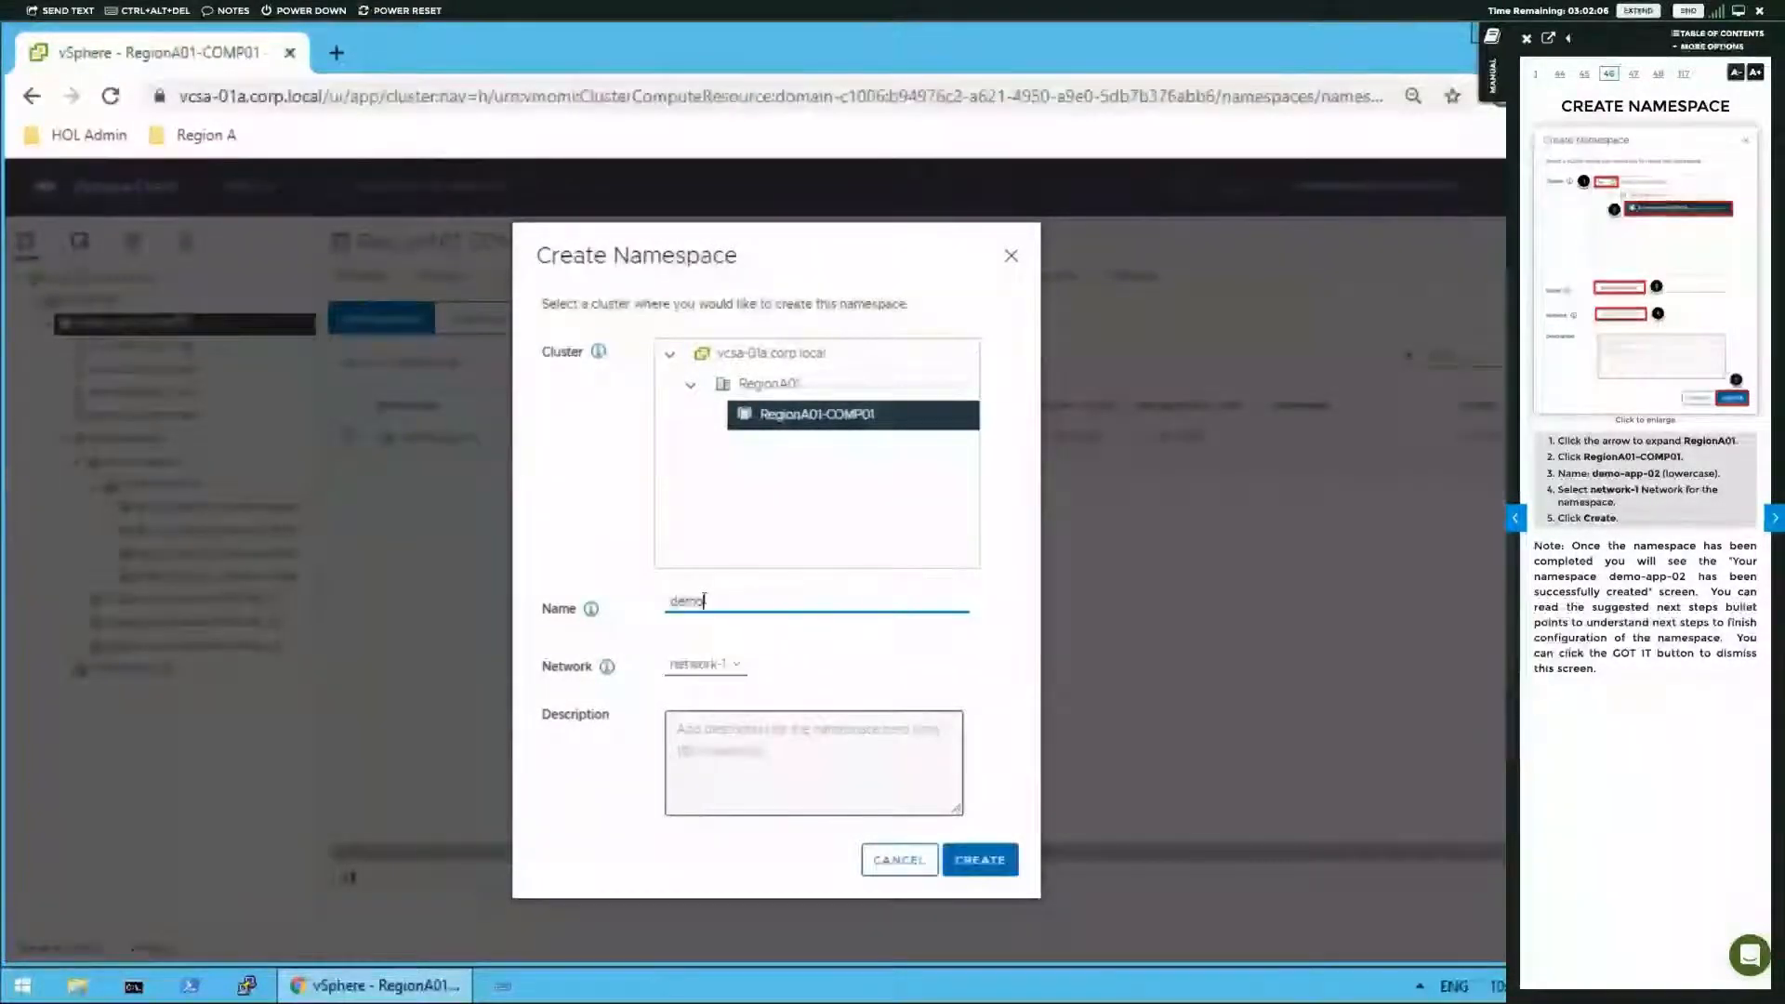
type("-app-02")
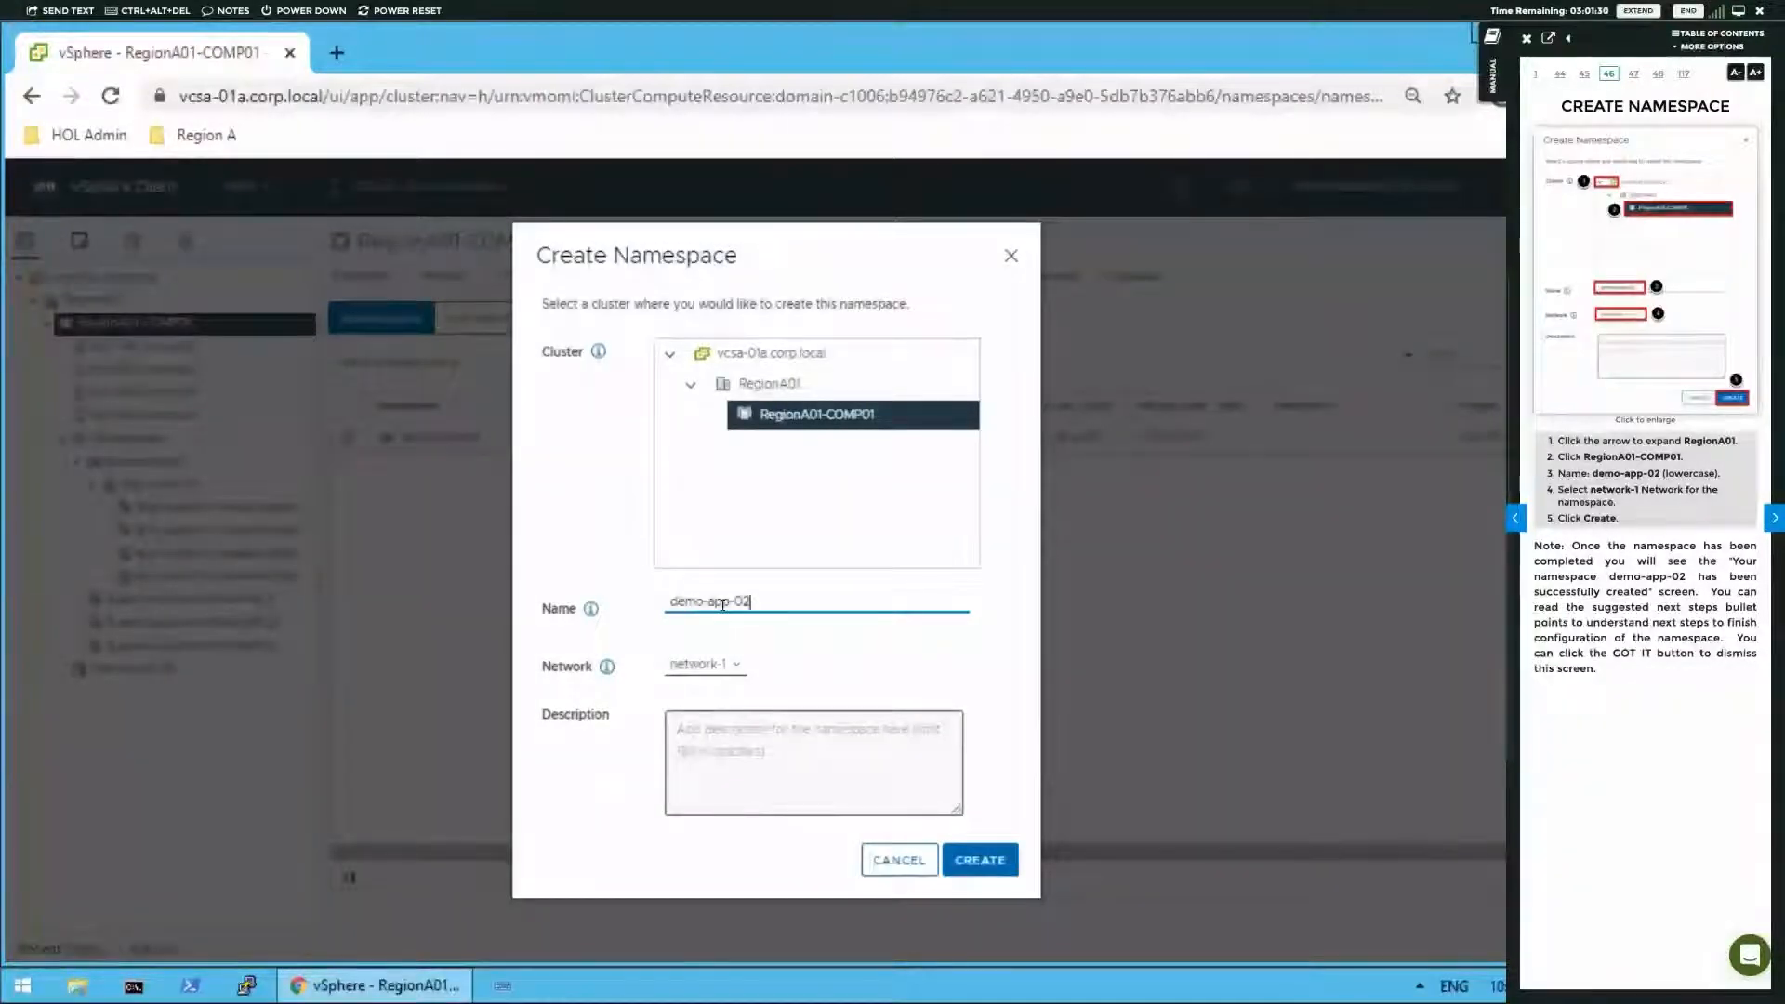
left_click(729, 667)
left_click(729, 687)
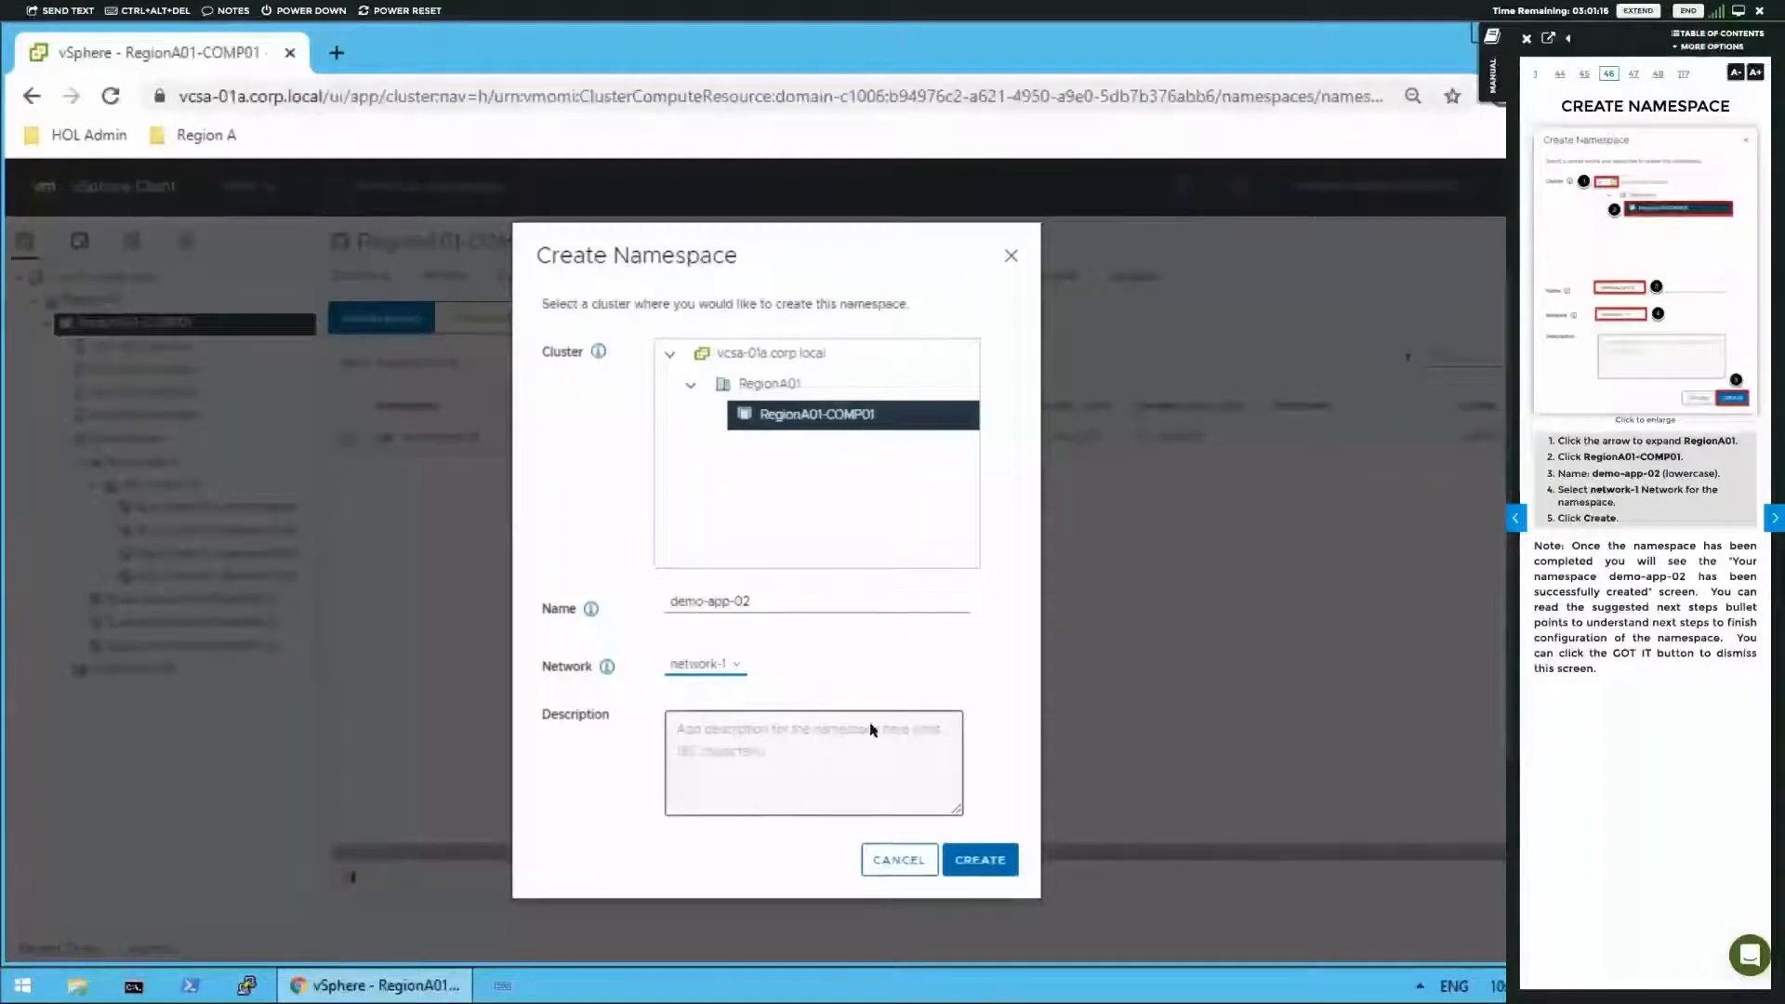
left_click(980, 863)
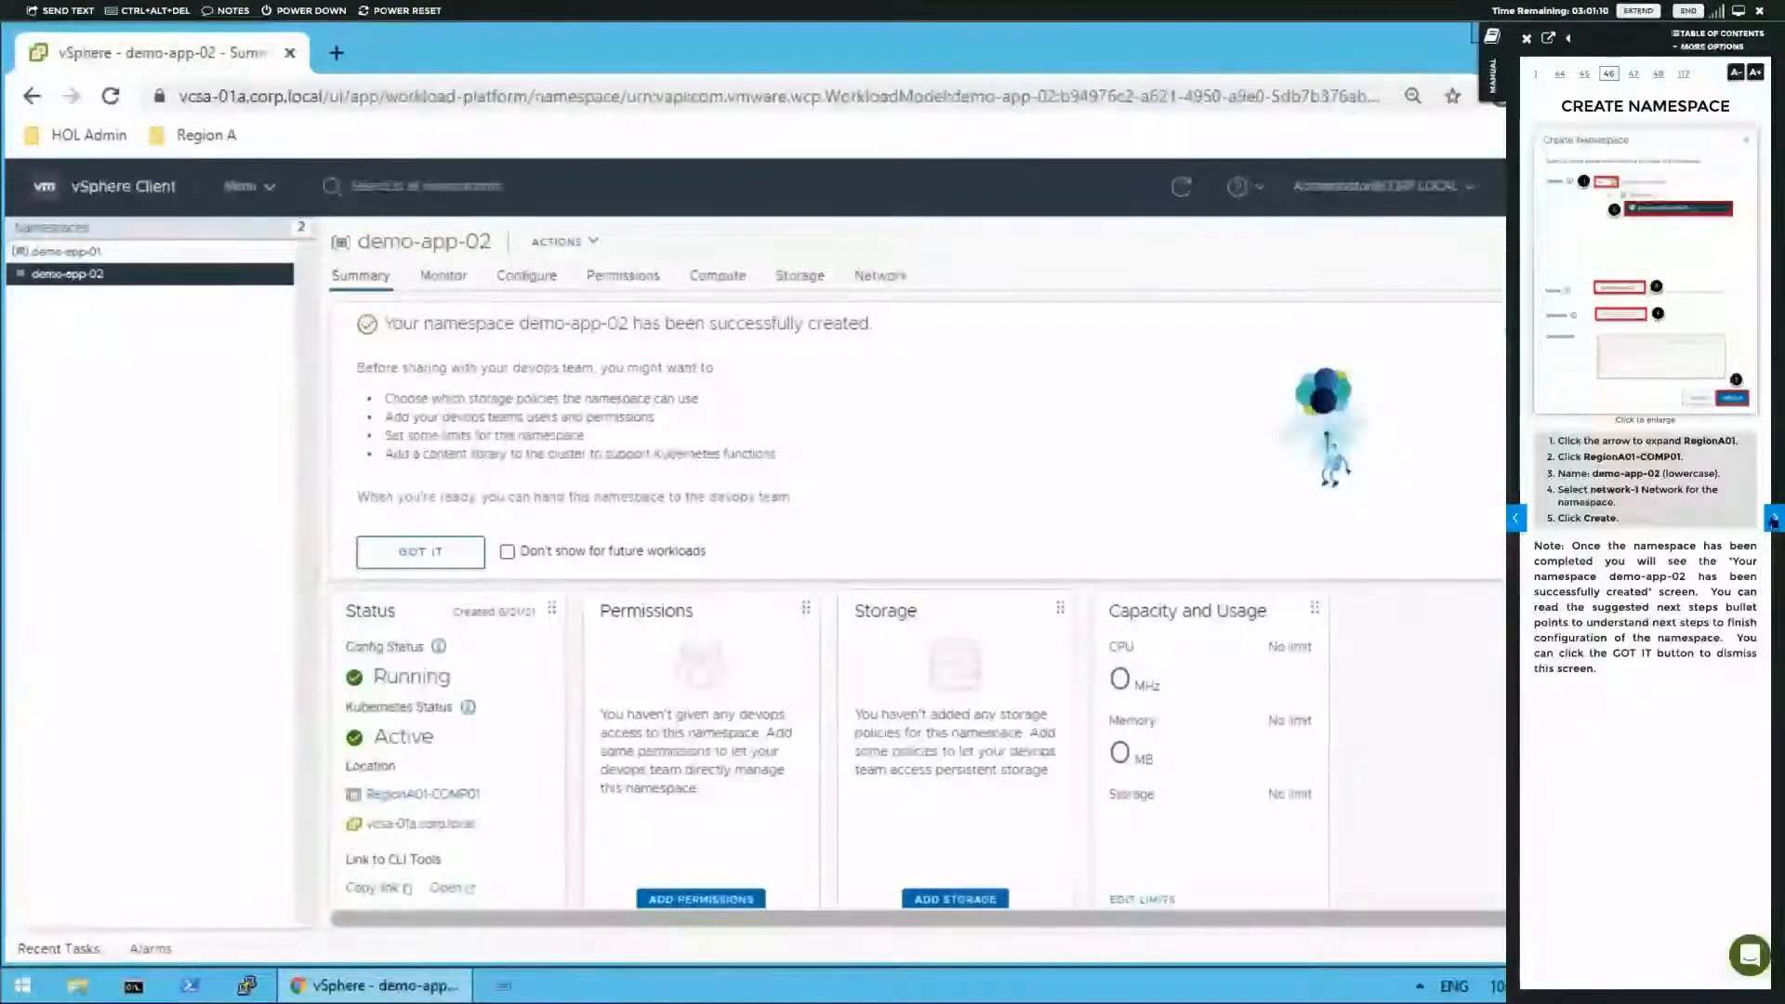
left_click(1774, 519)
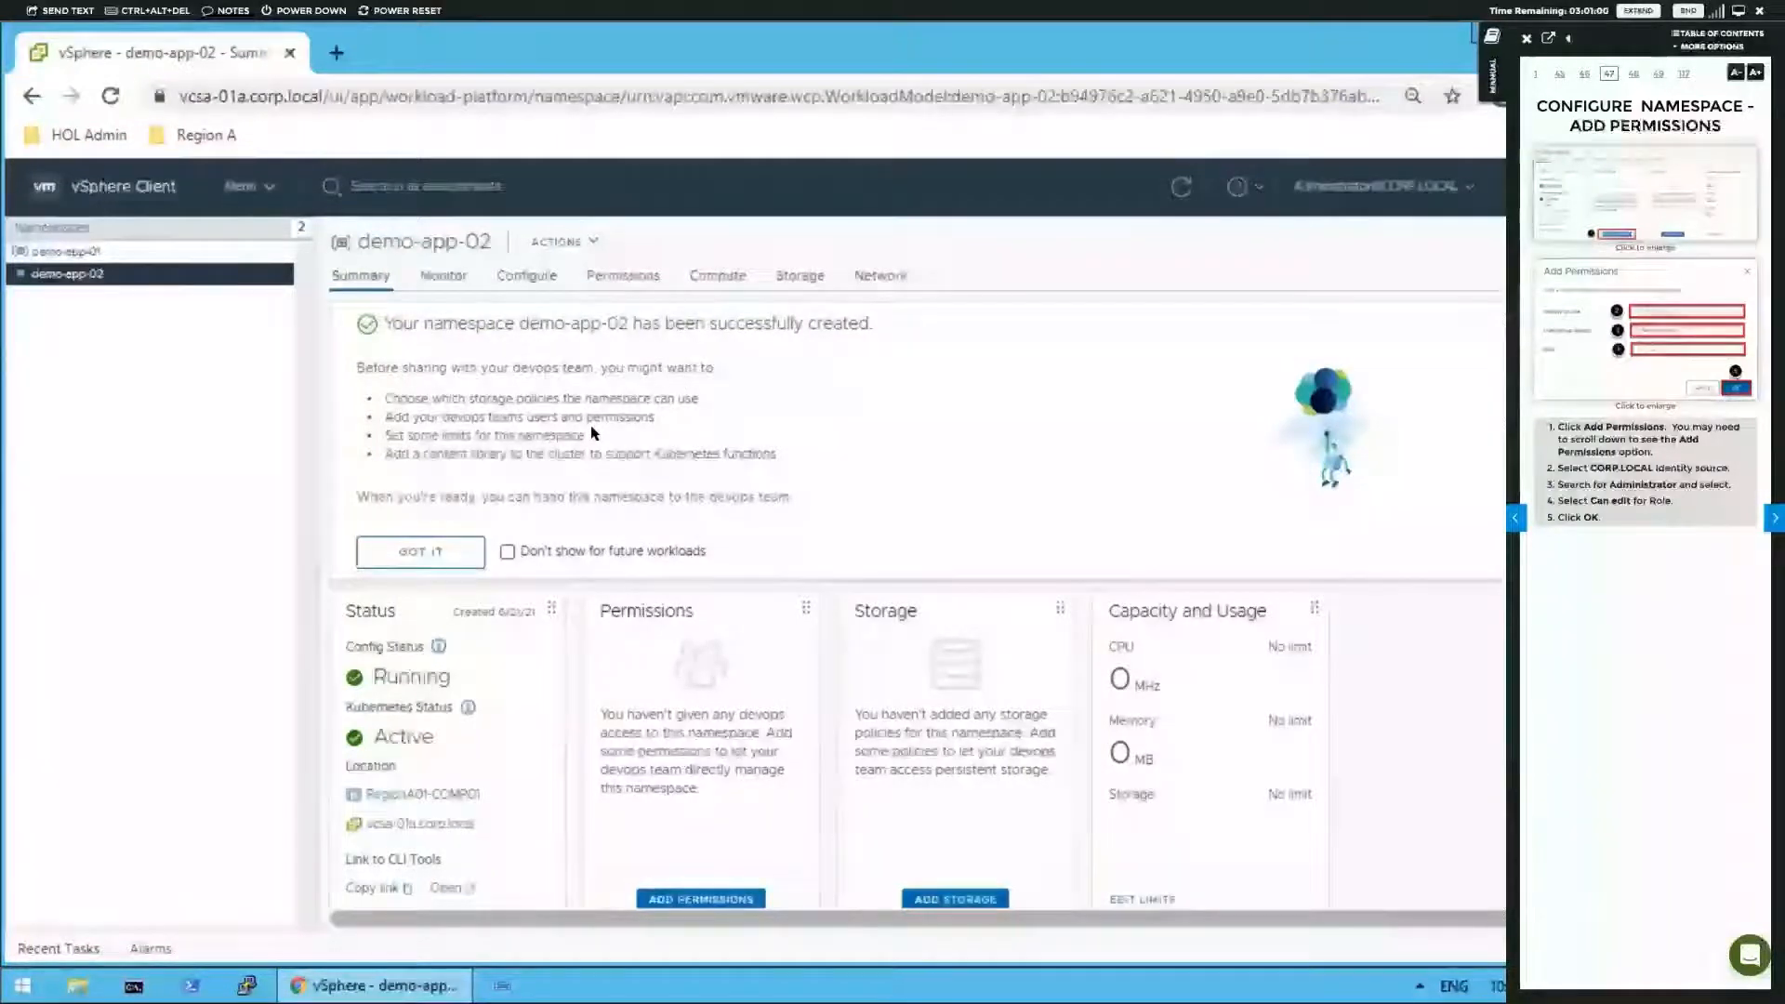
left_click(435, 552)
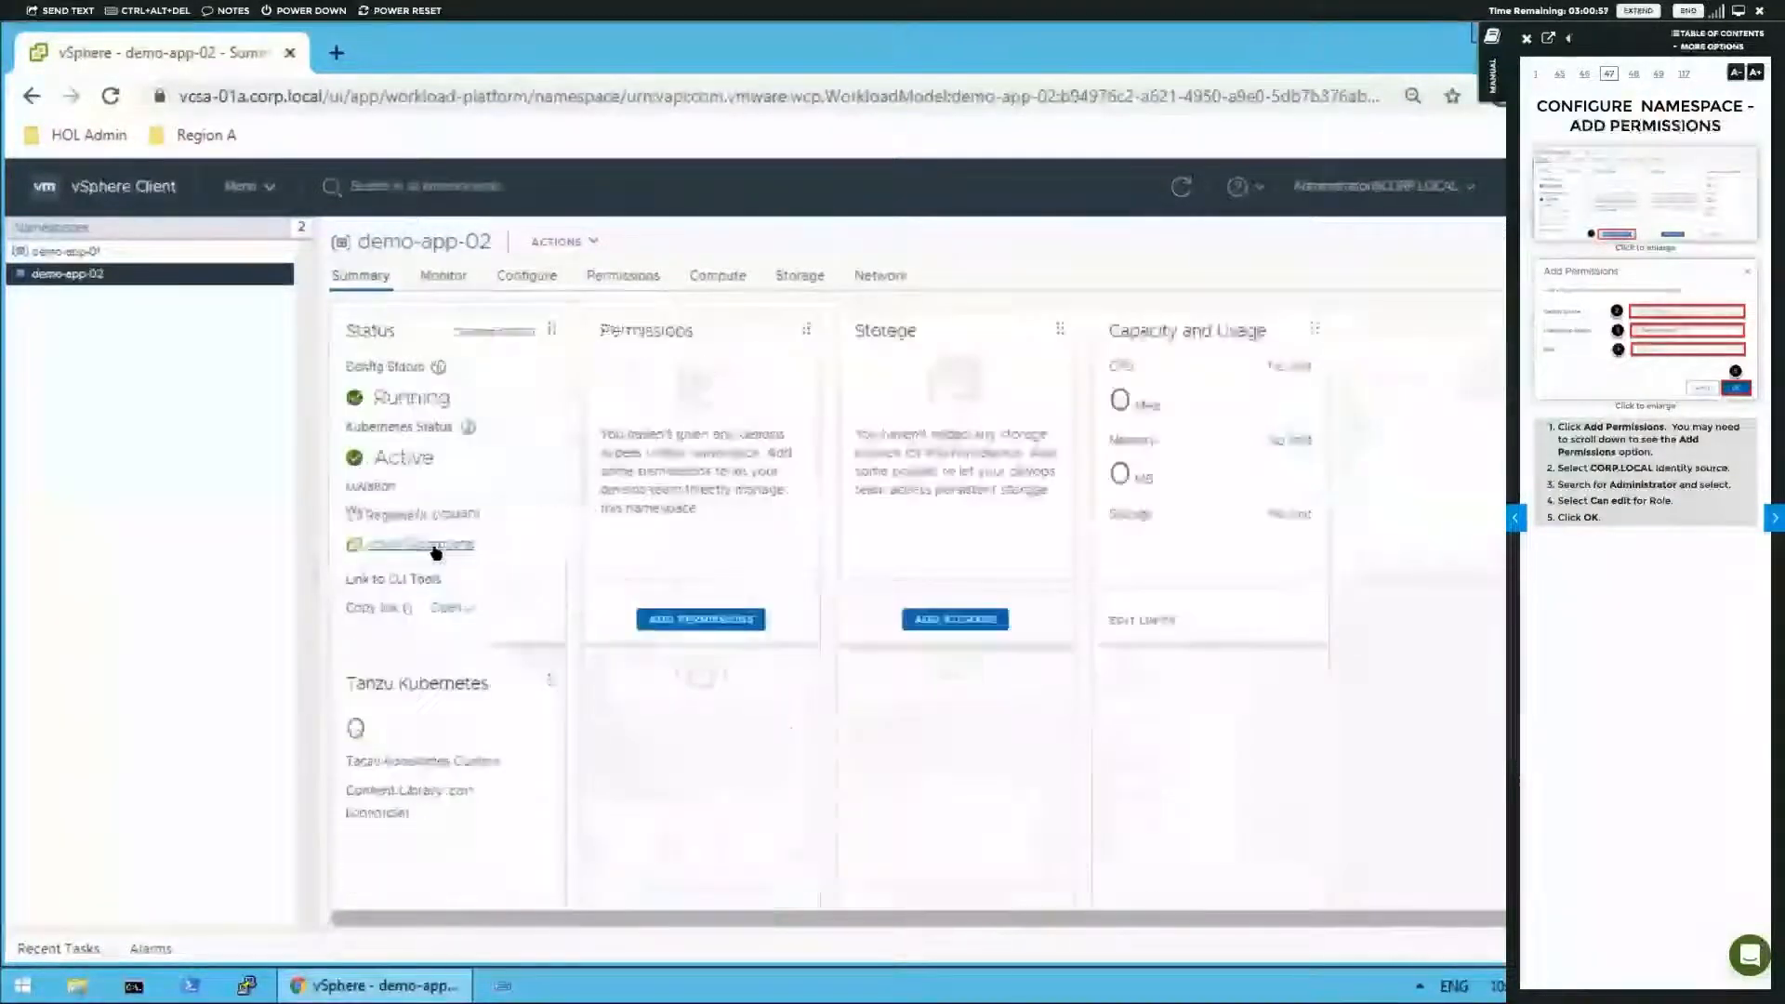
- Fill in a new permission for demo-app-02 with identity source CORP.LOCAL, user Administrator and role Can edit
left_click(720, 617)
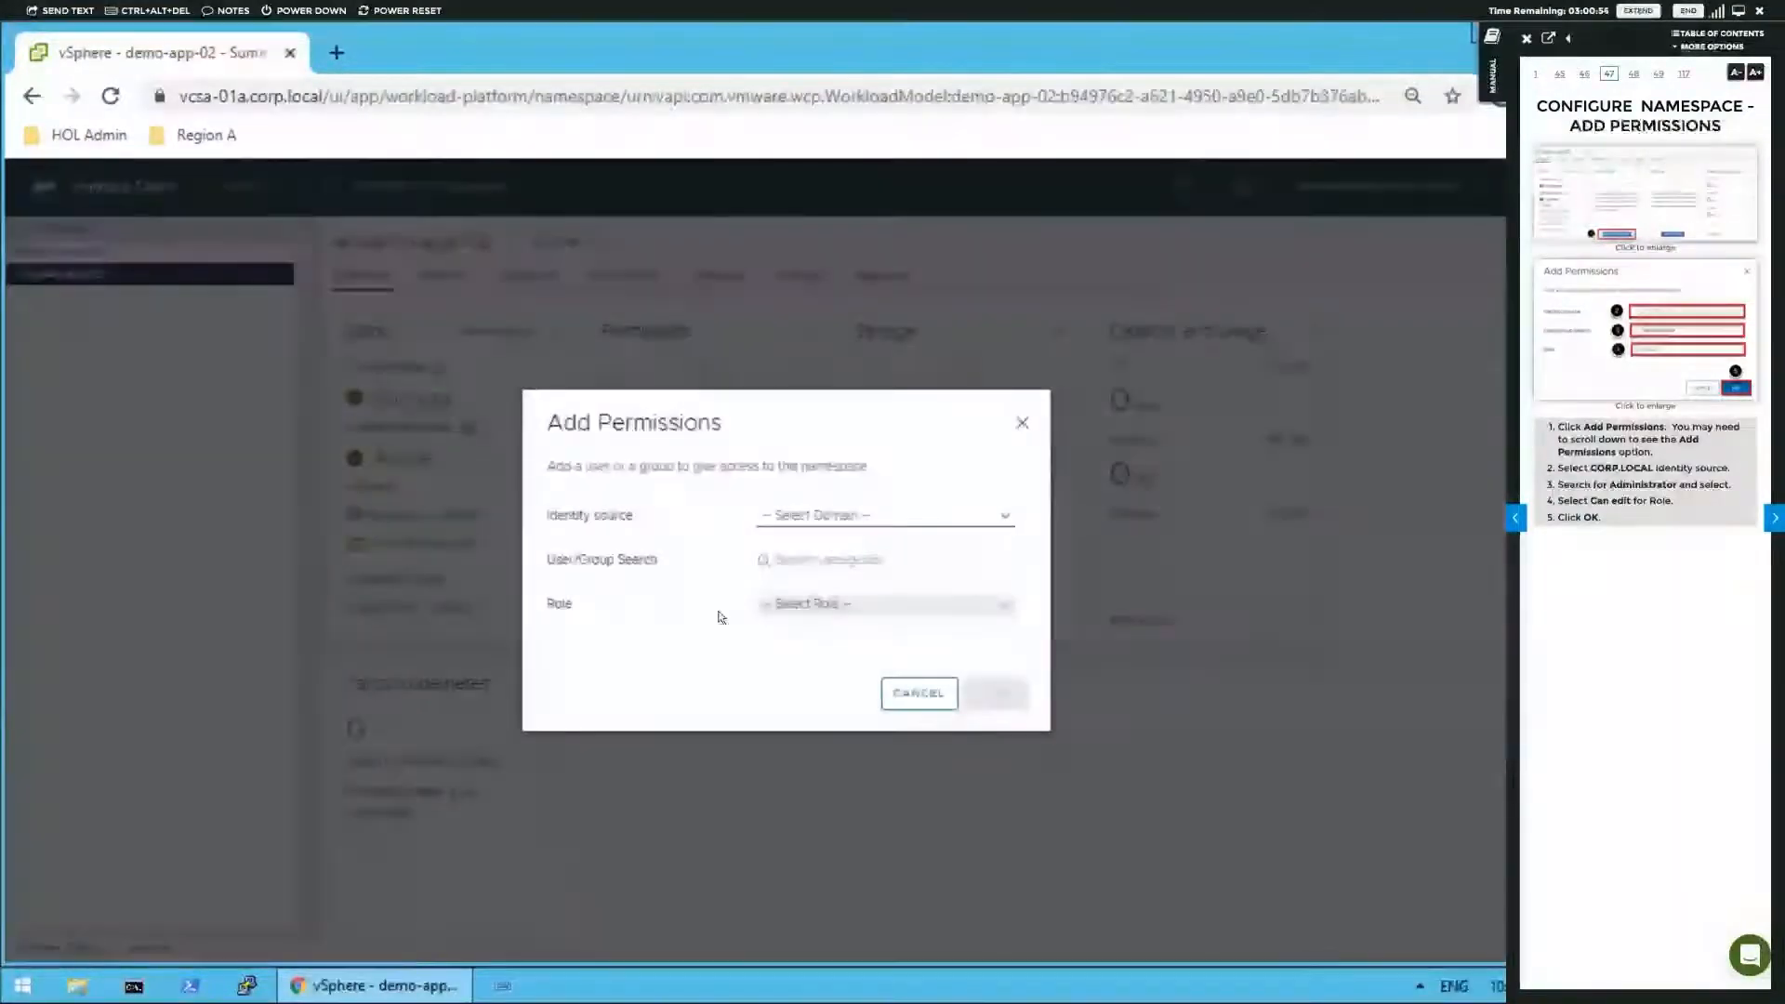
left_click(911, 519)
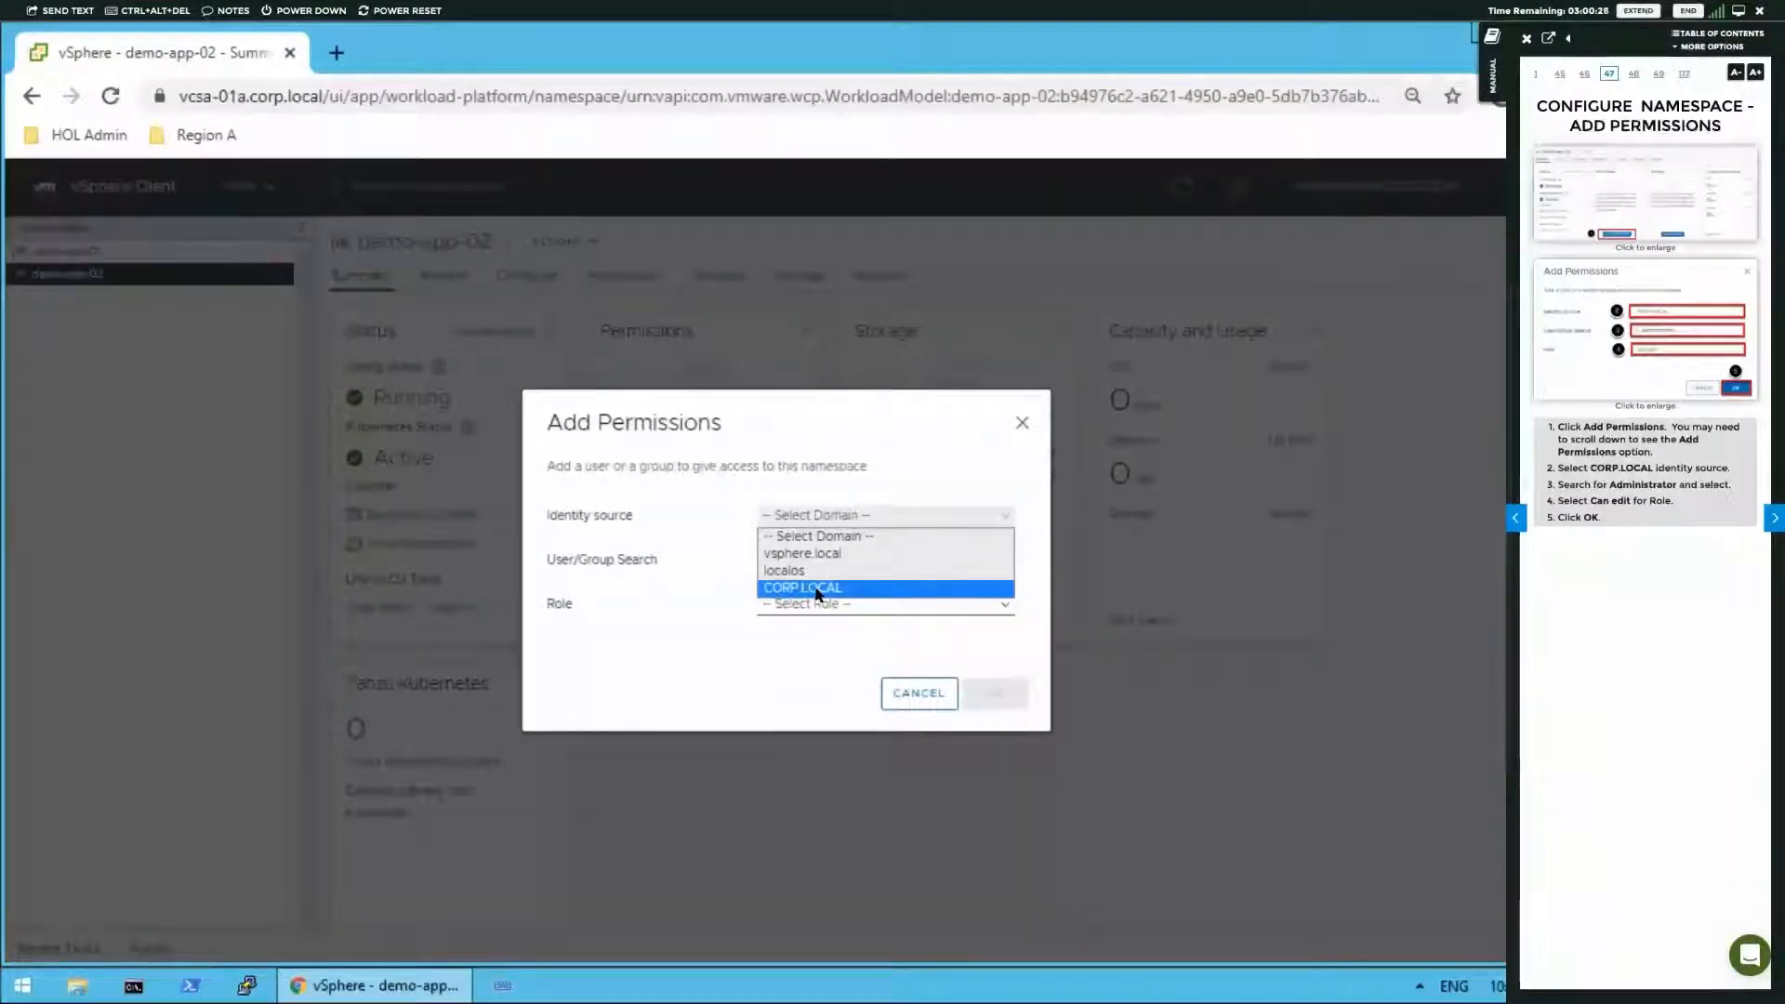
left_click(822, 589)
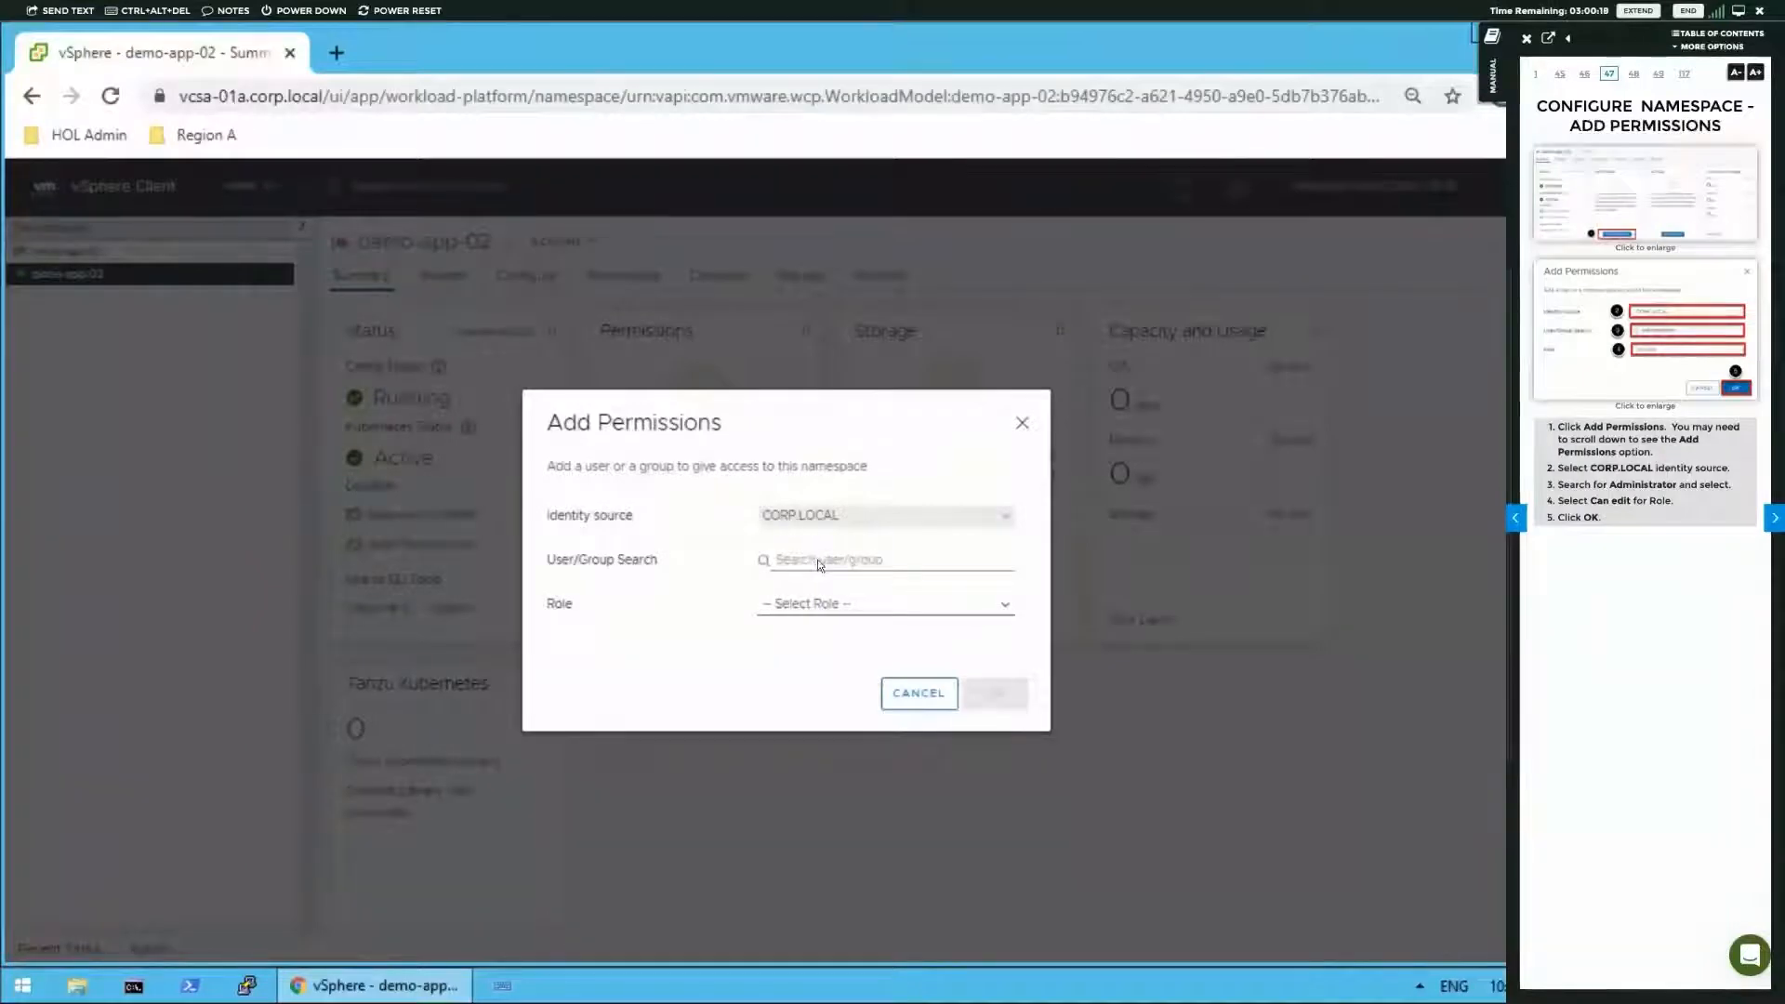
left_click(819, 560)
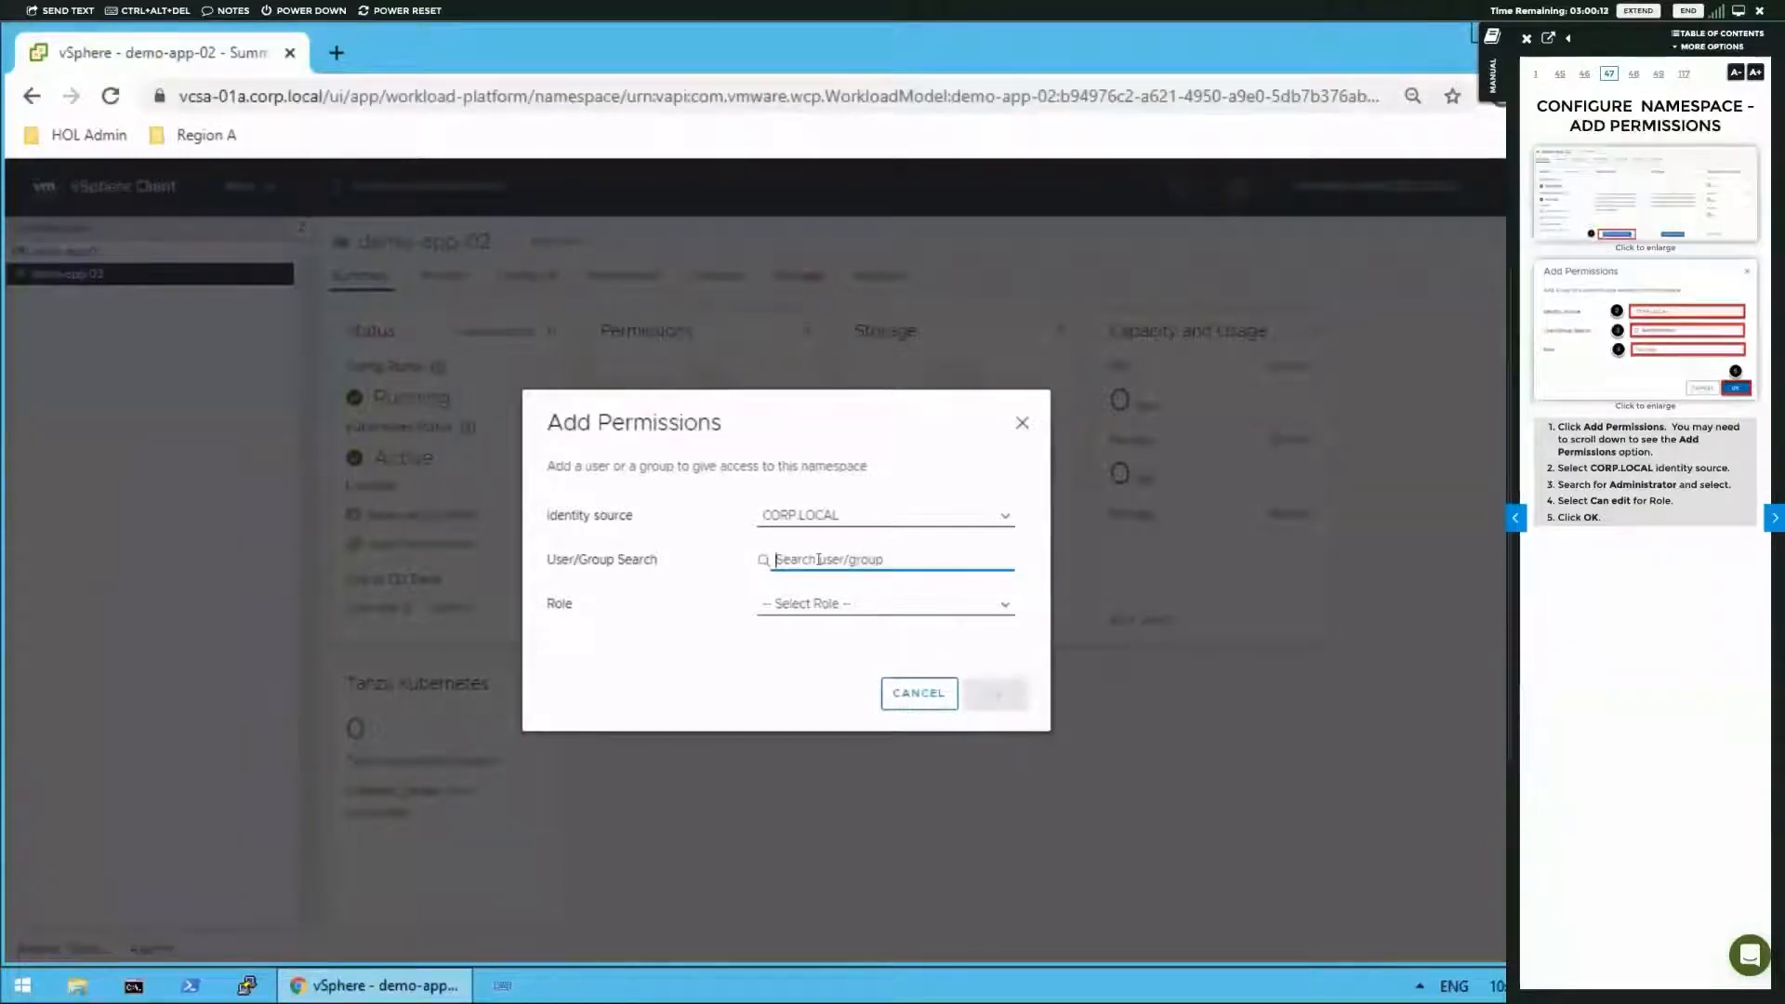
type("ad")
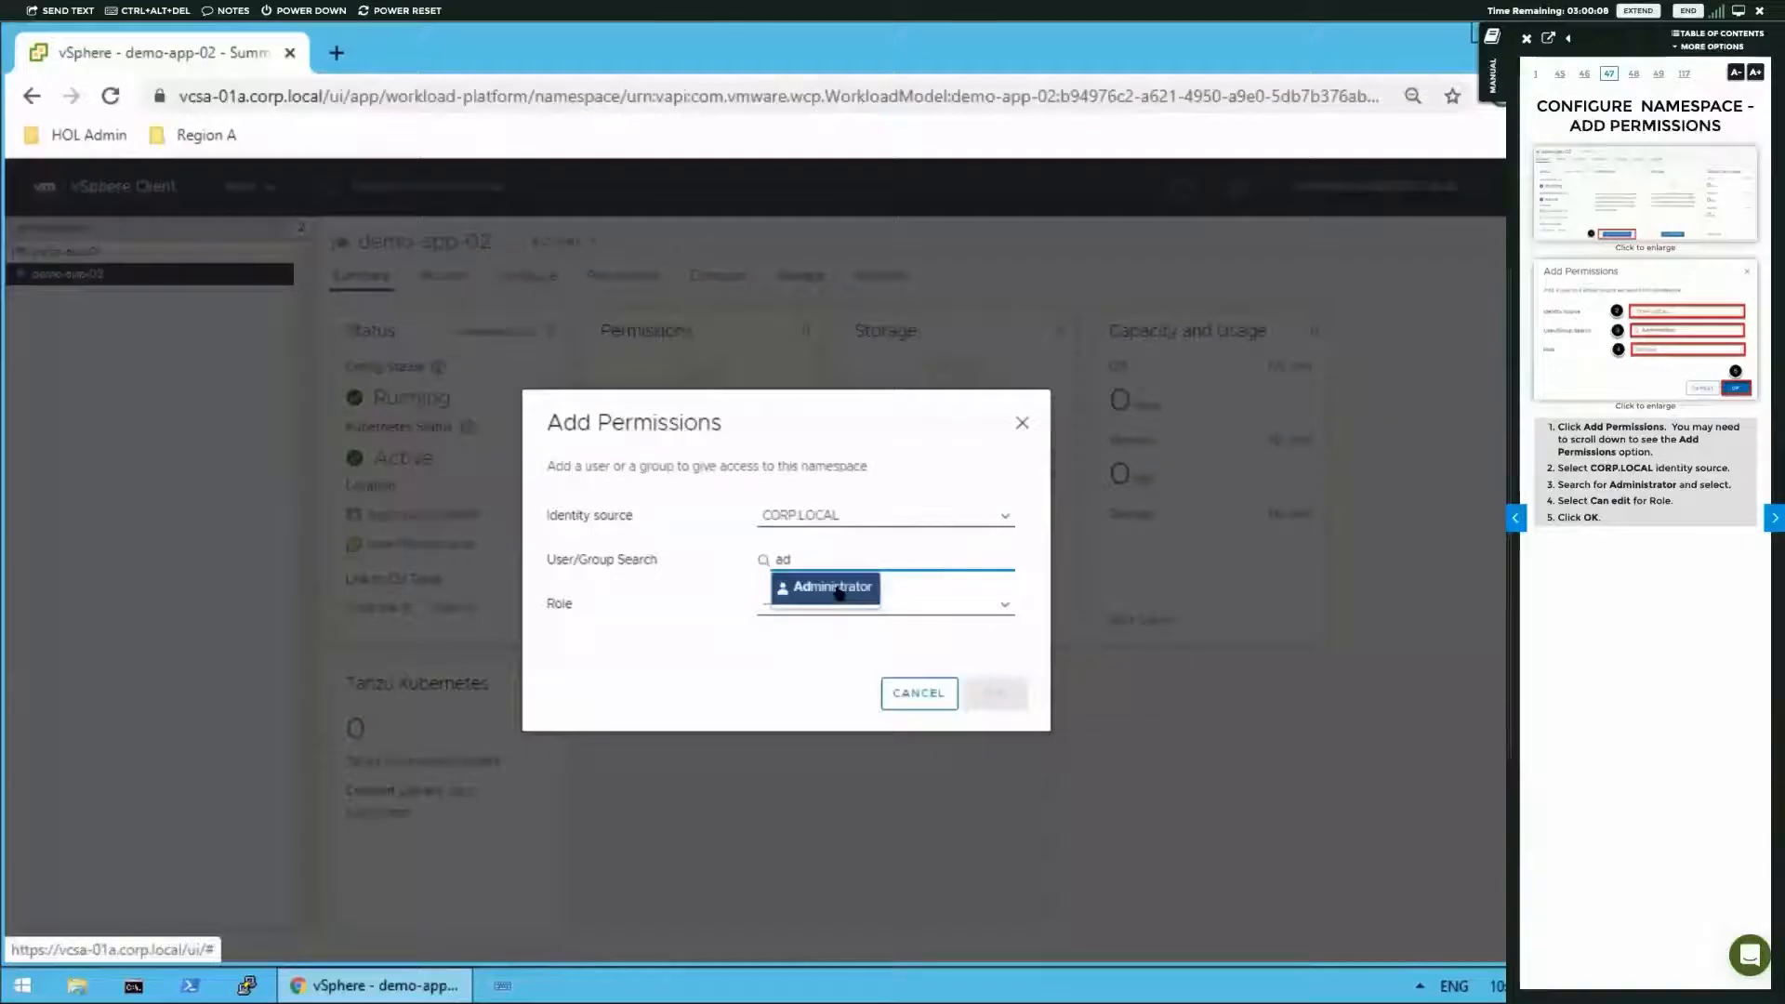
left_click(840, 589)
left_click(827, 603)
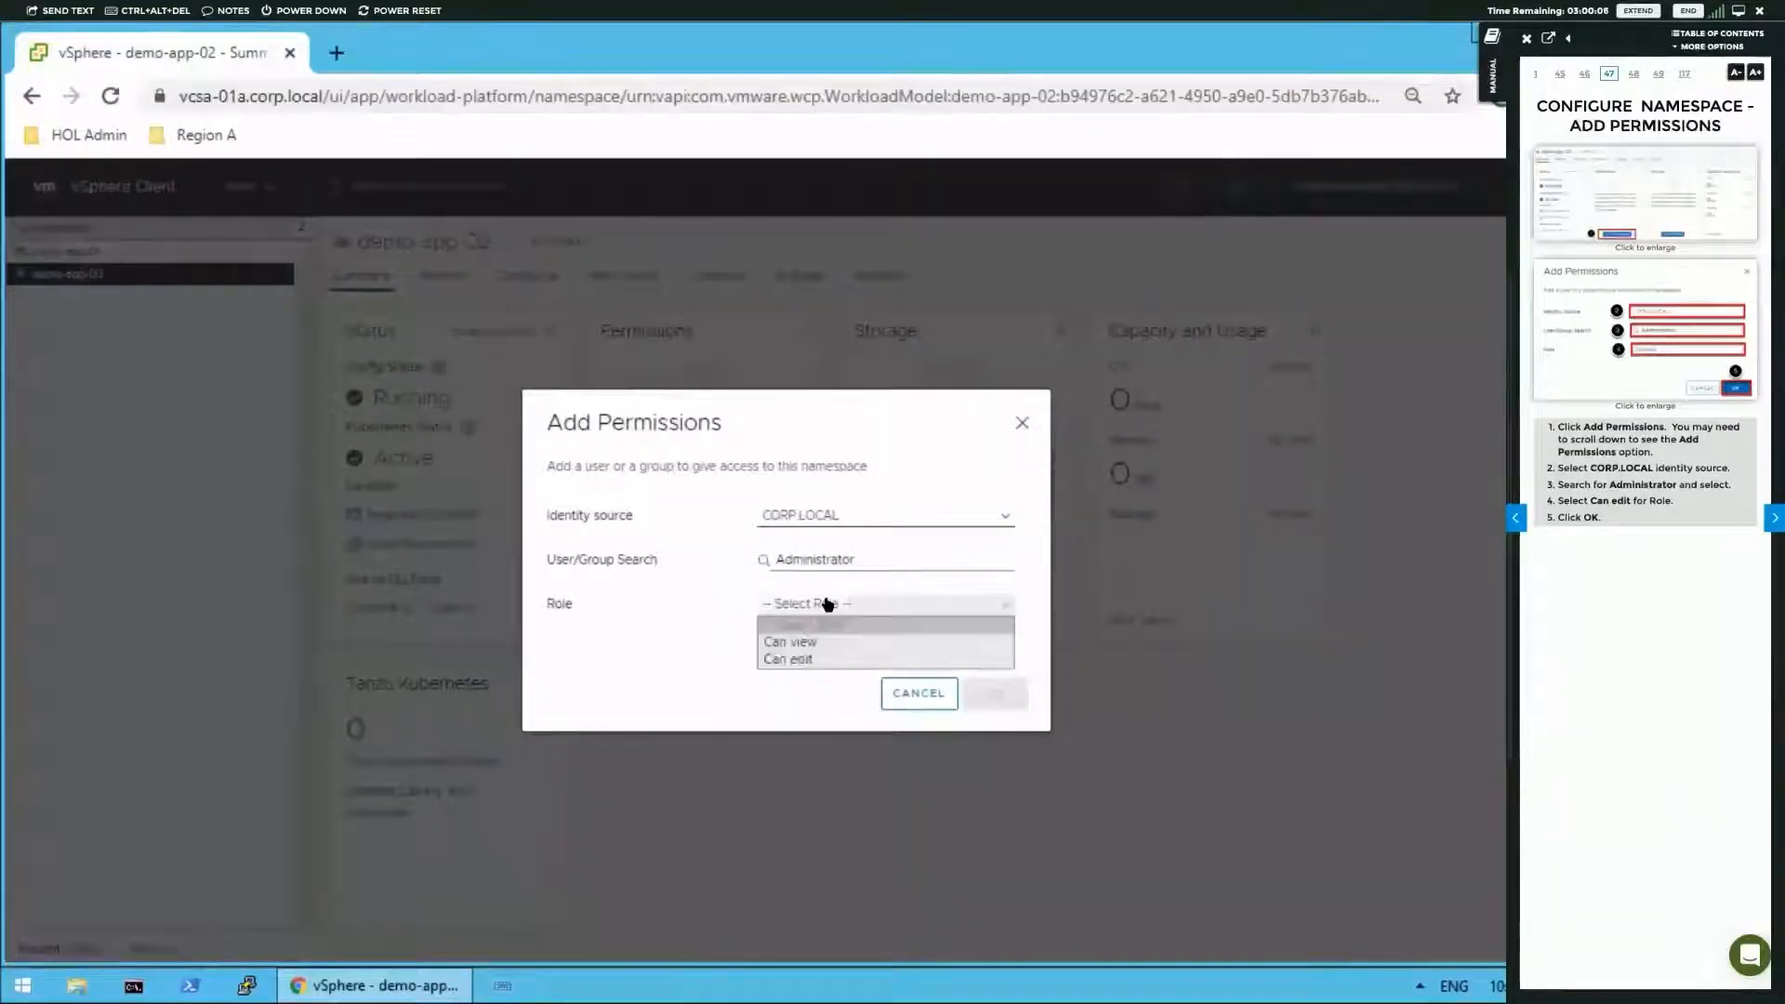
left_click(808, 659)
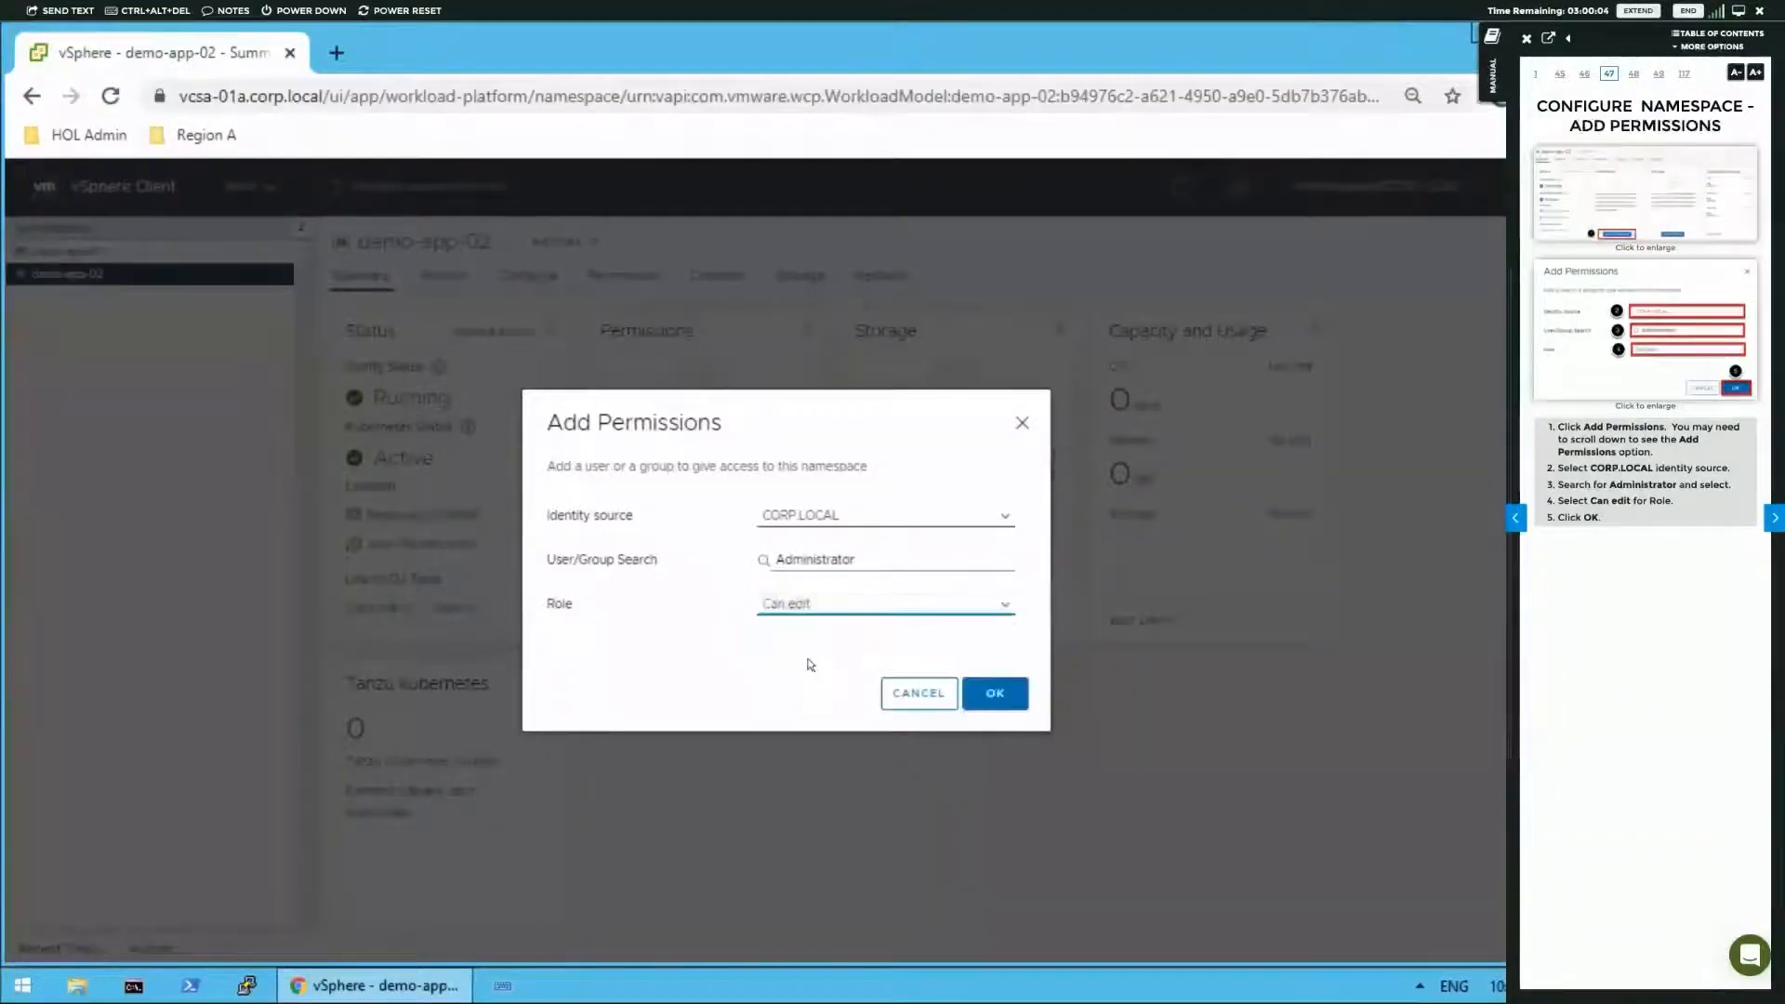
- Try the Can view role, set the role back to Can edit, and add the permission to demo-app-02
left_click(1773, 518)
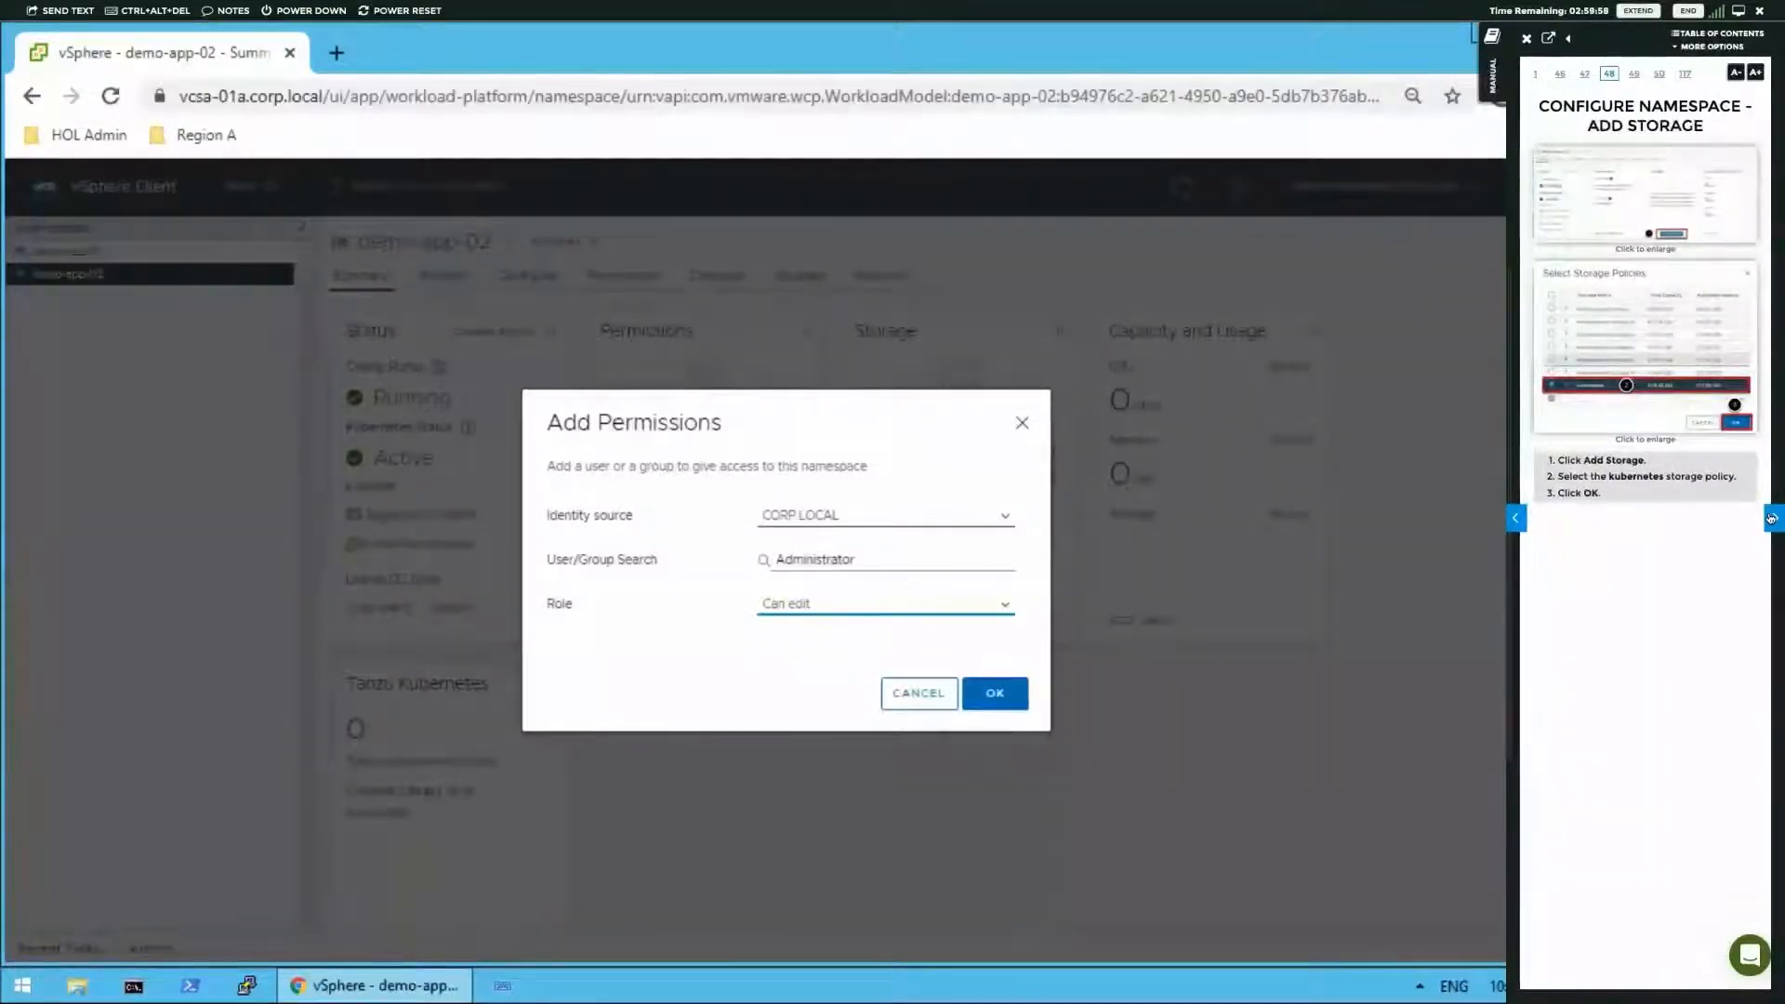
left_click(976, 606)
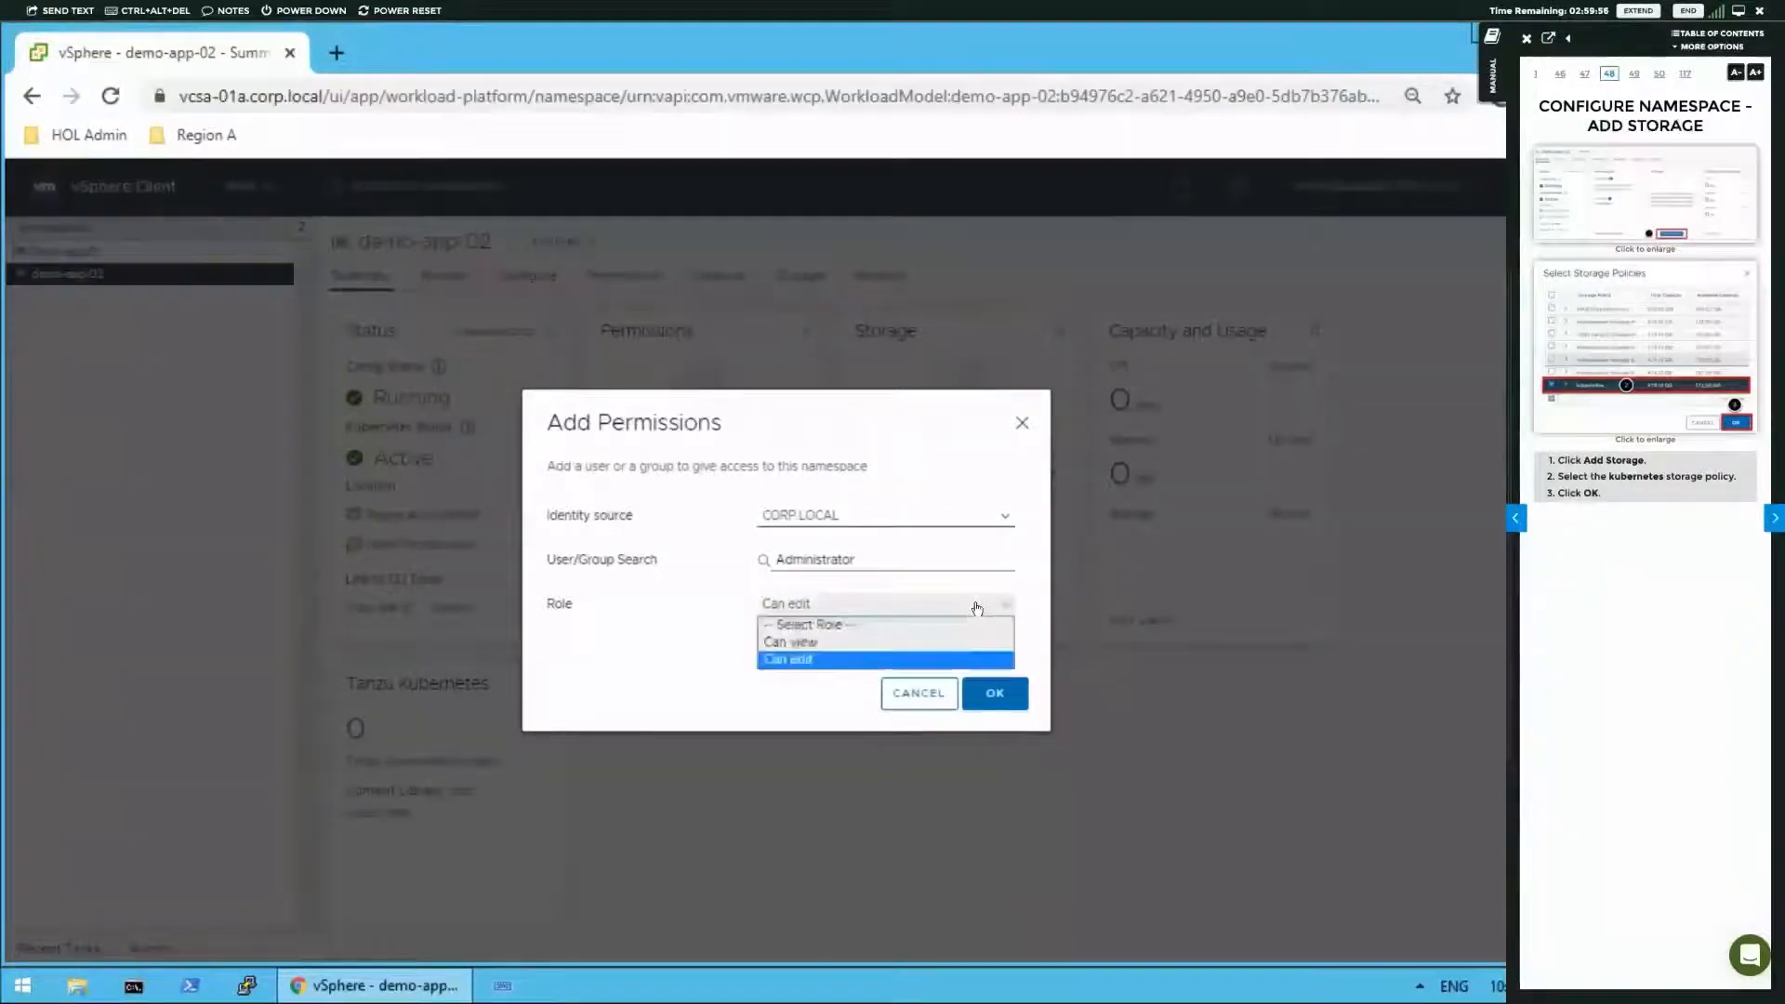
left_click(806, 659)
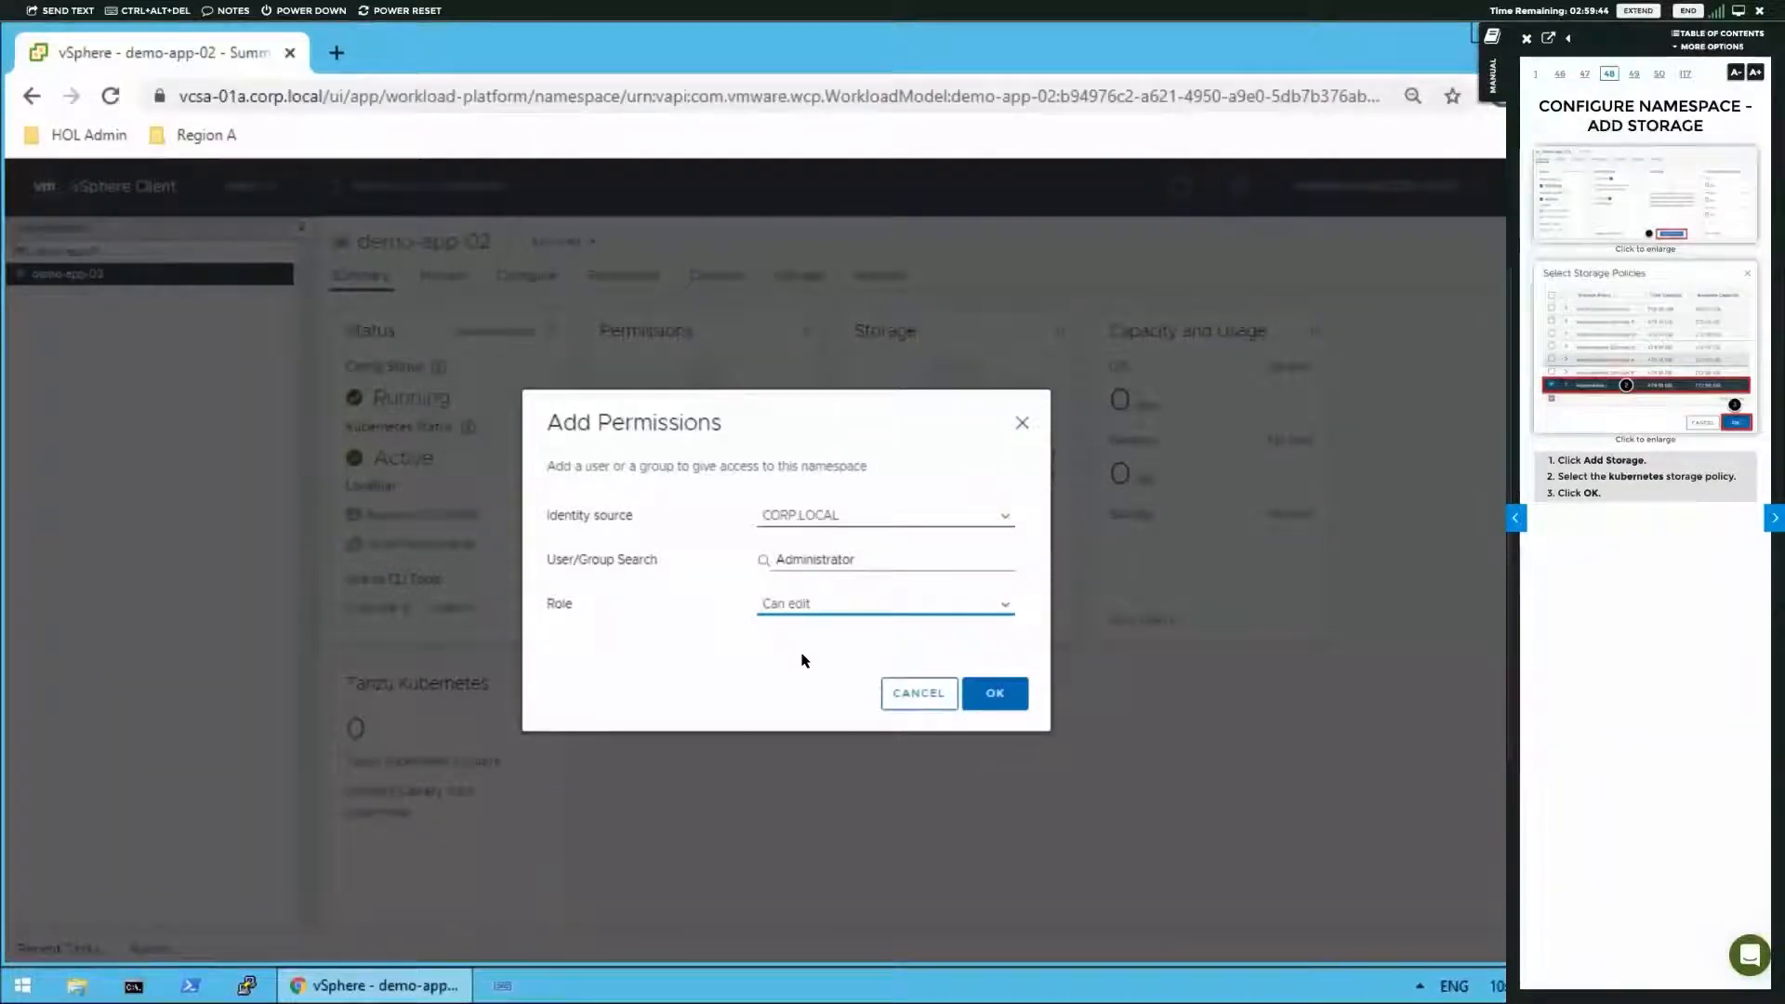
left_click(845, 606)
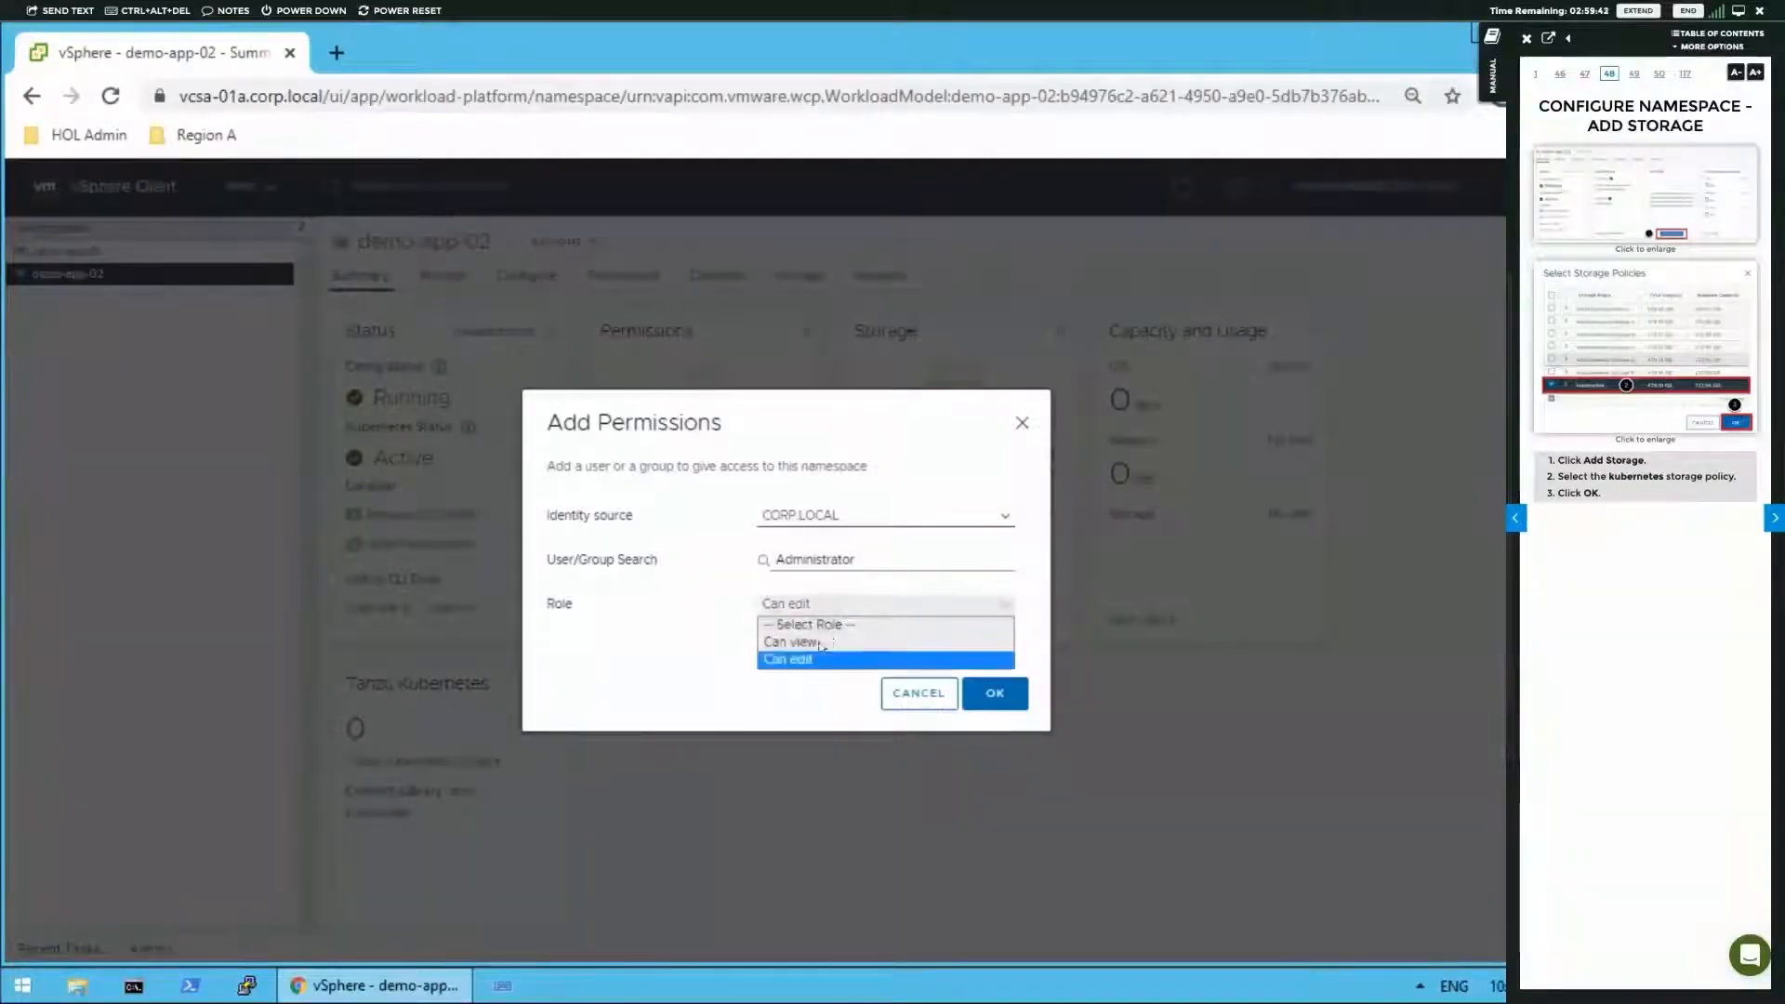
left_click(821, 643)
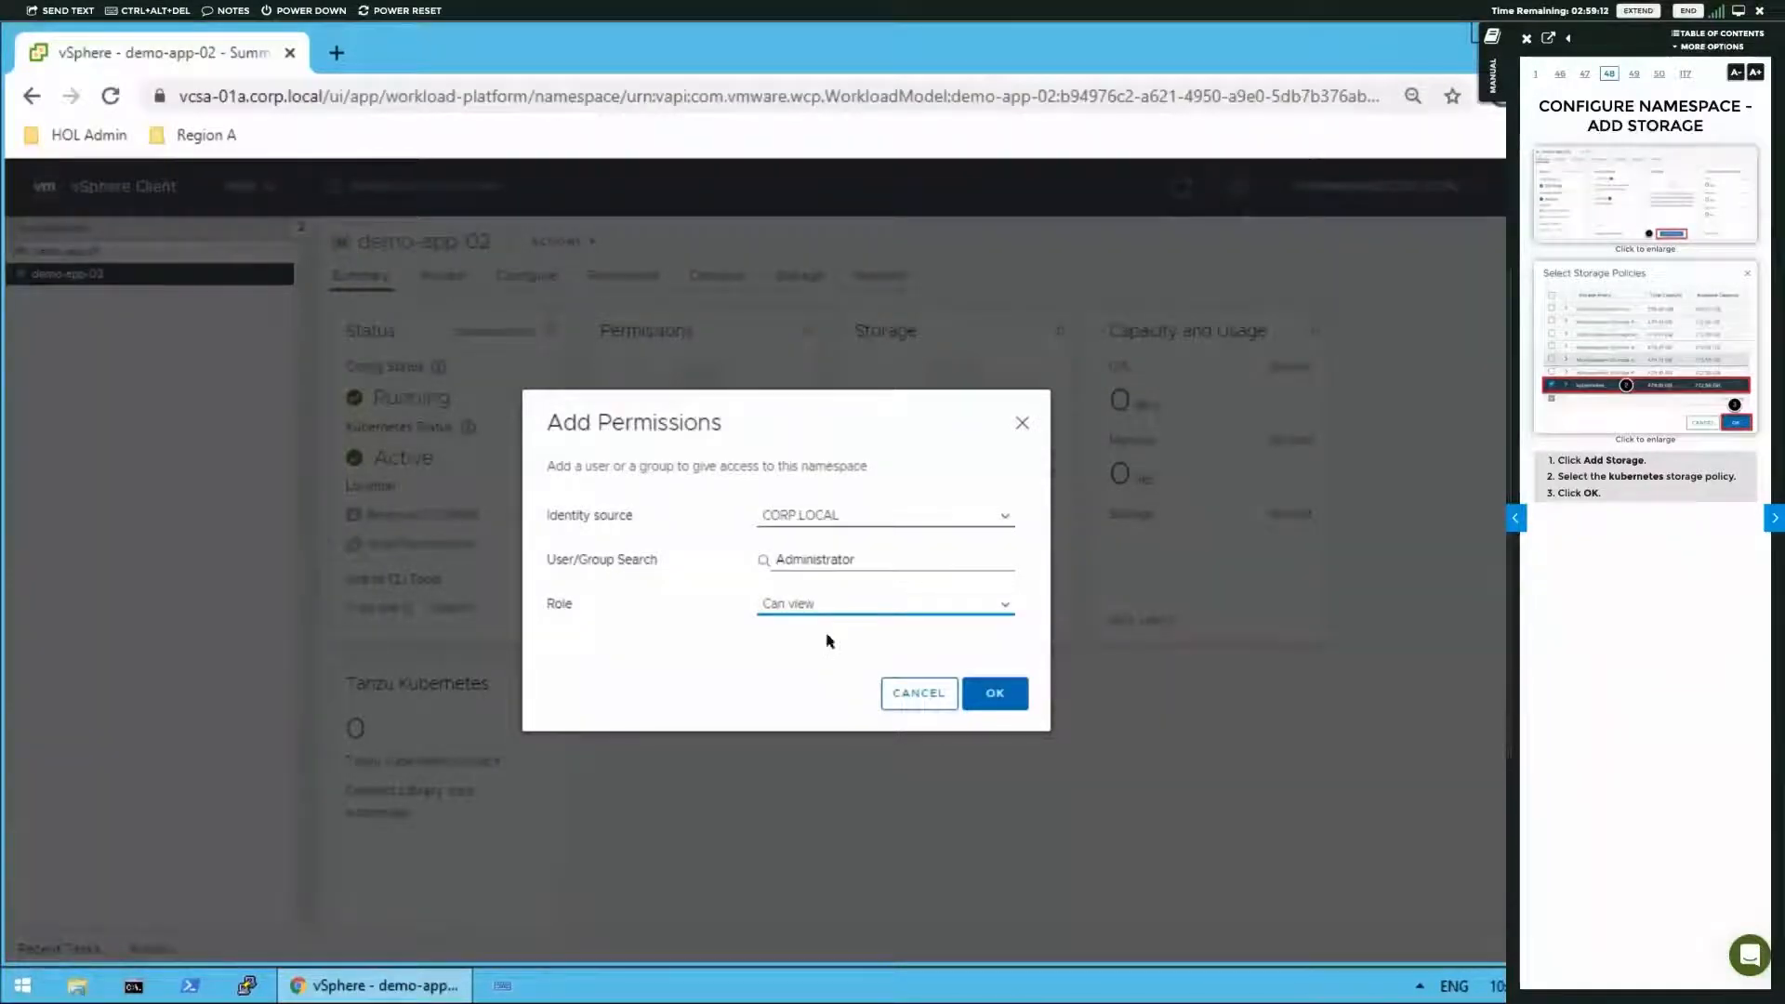
left_click(837, 609)
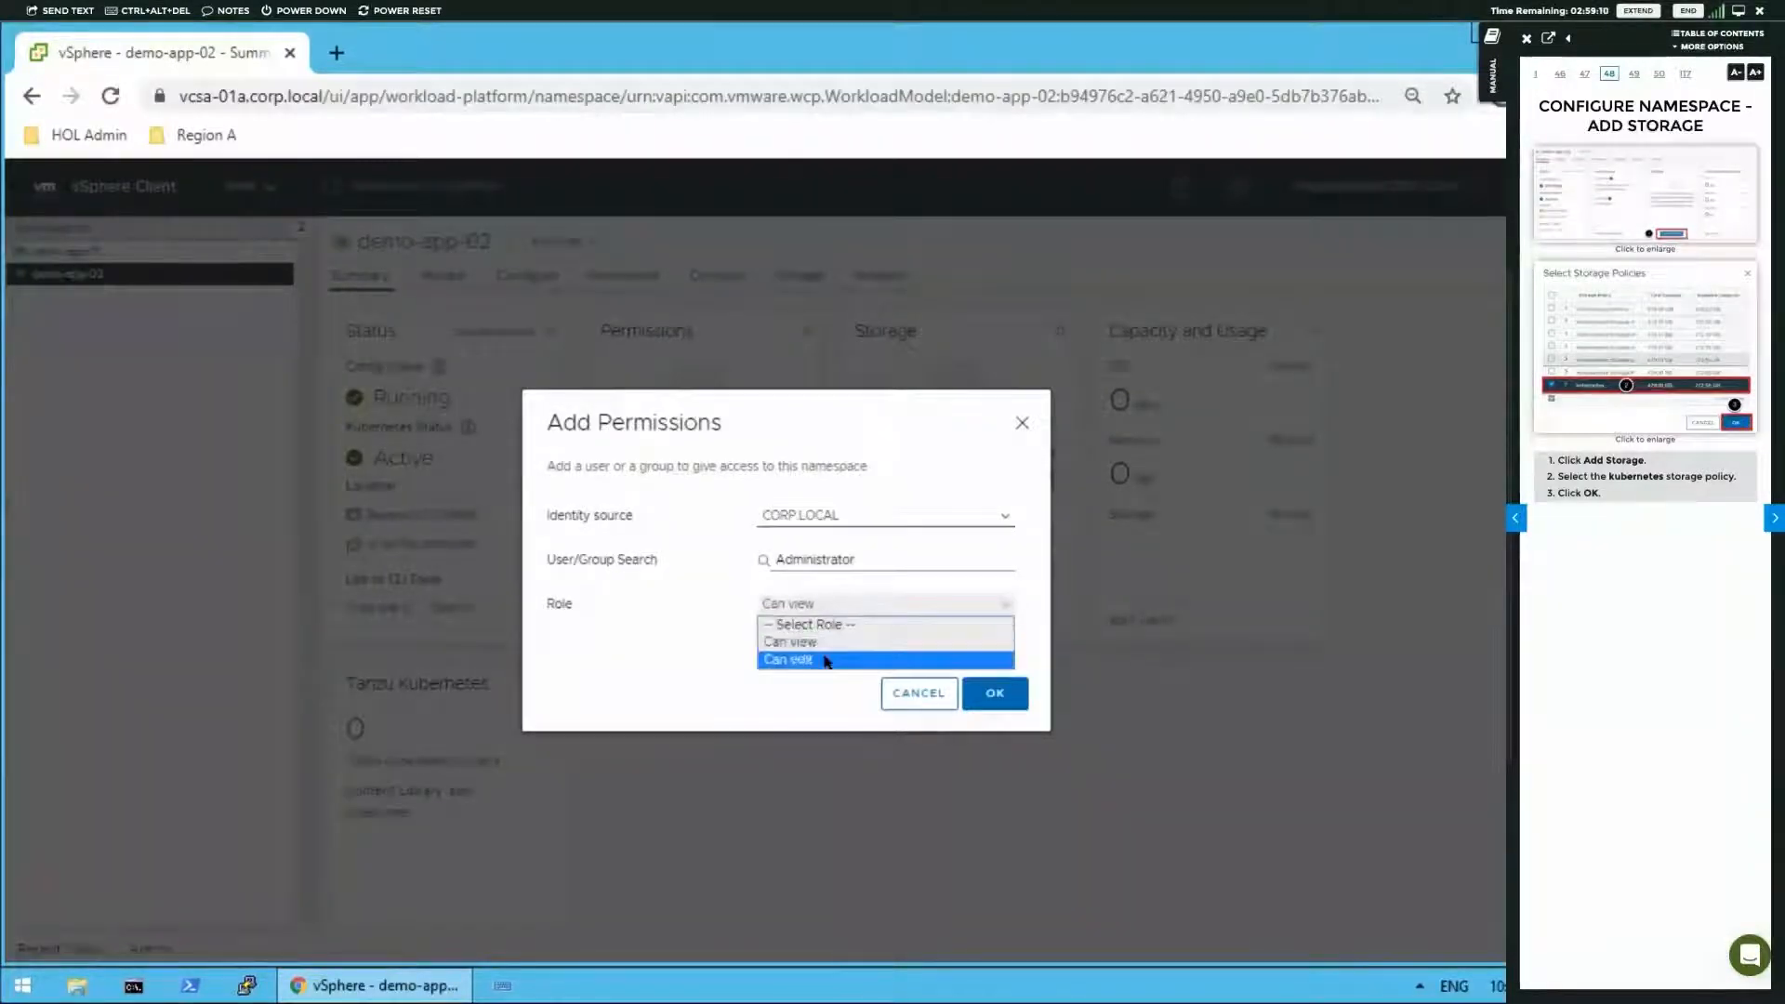
left_click(827, 660)
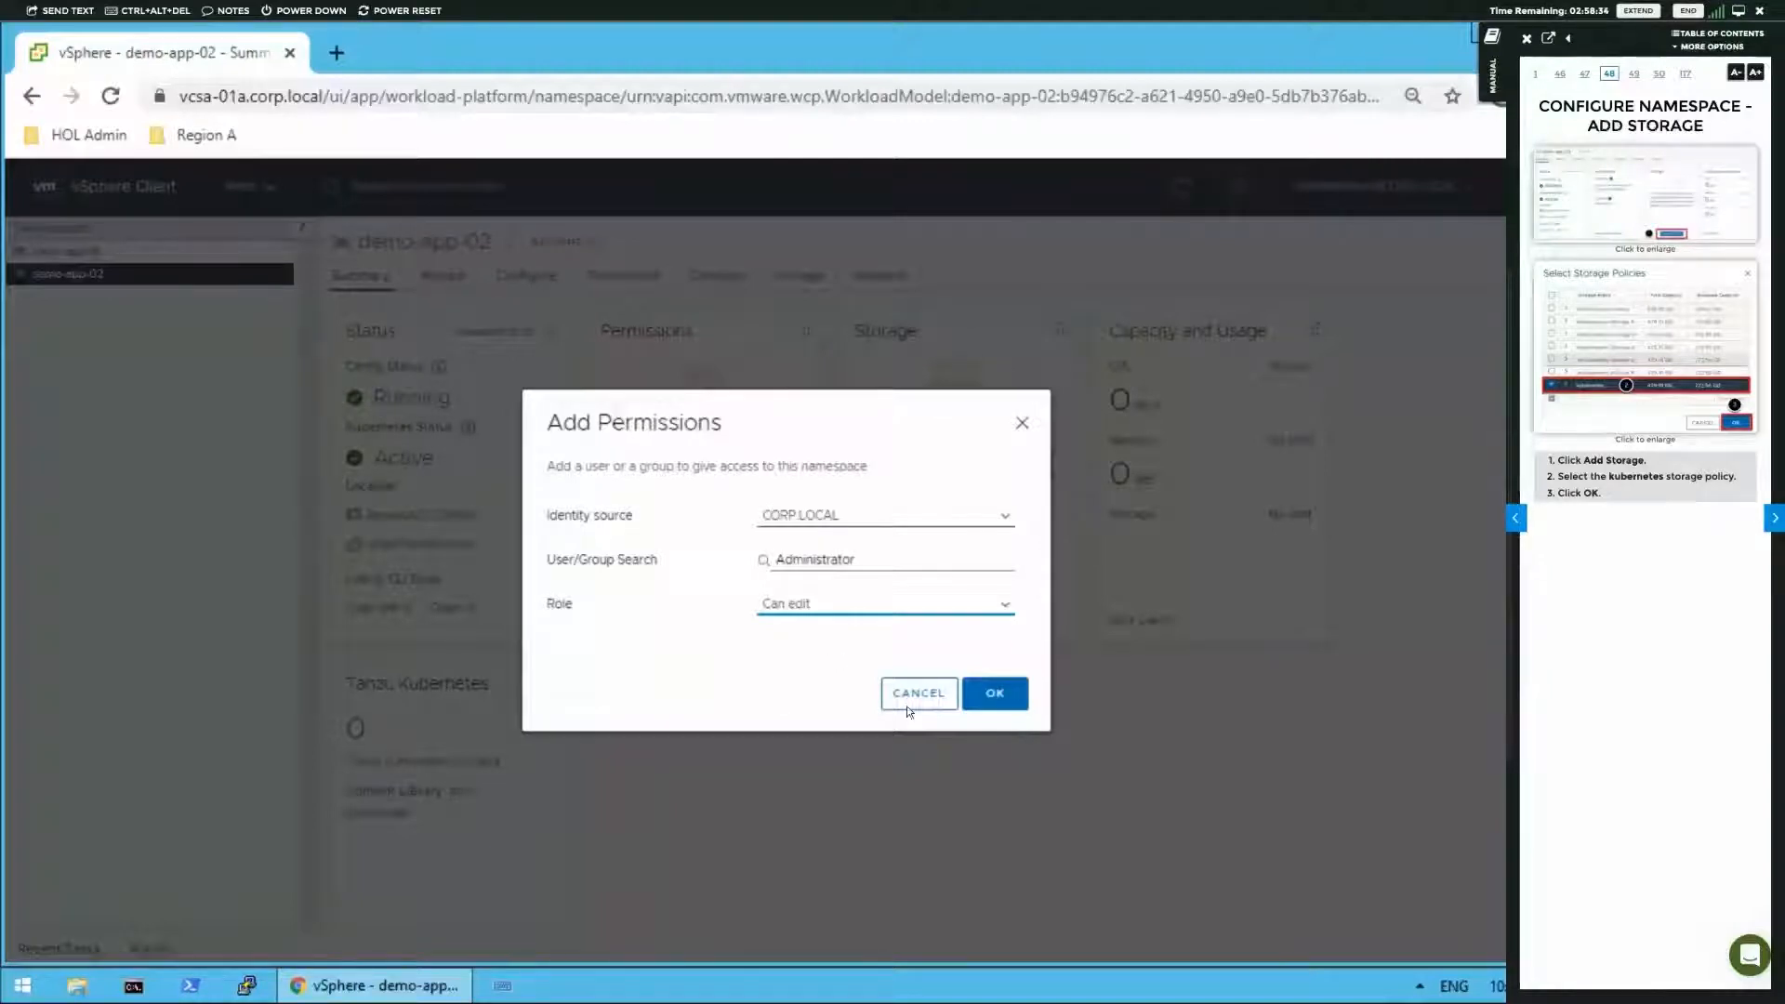
left_click(995, 694)
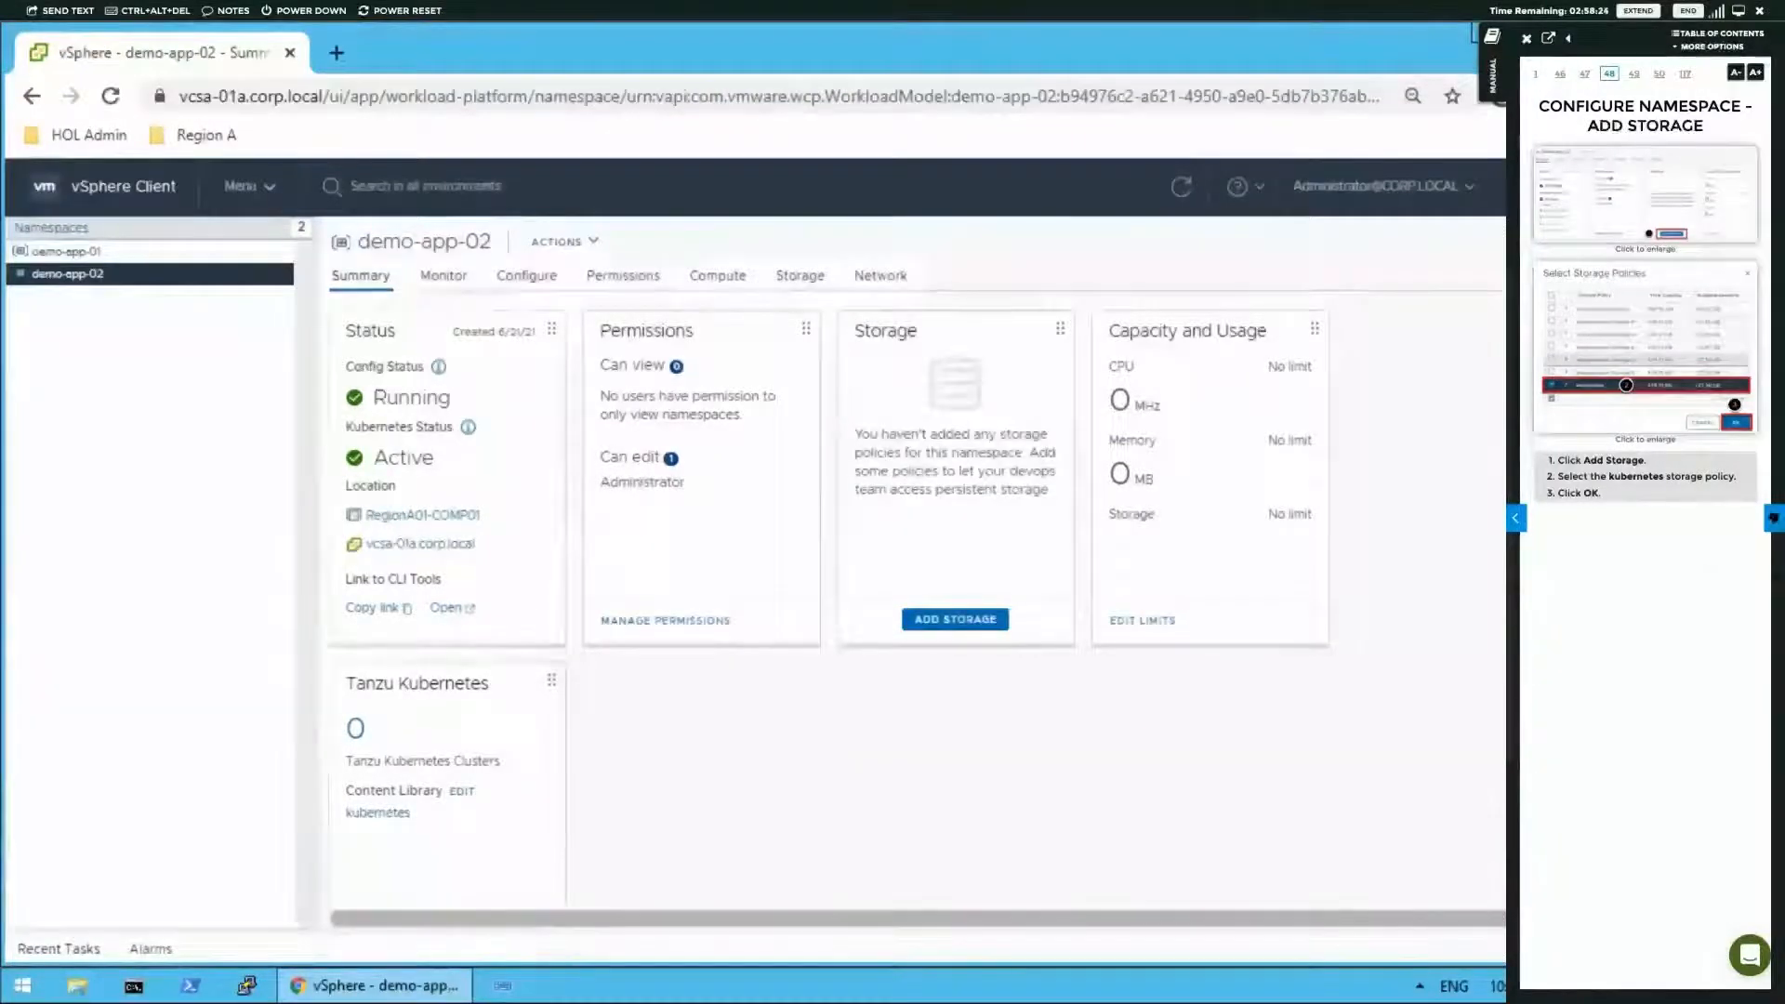
- Advance the manual to the Edit Limits page, and add the kubernetes storage policy to the demo-app-02 namespace
left_click(1772, 519)
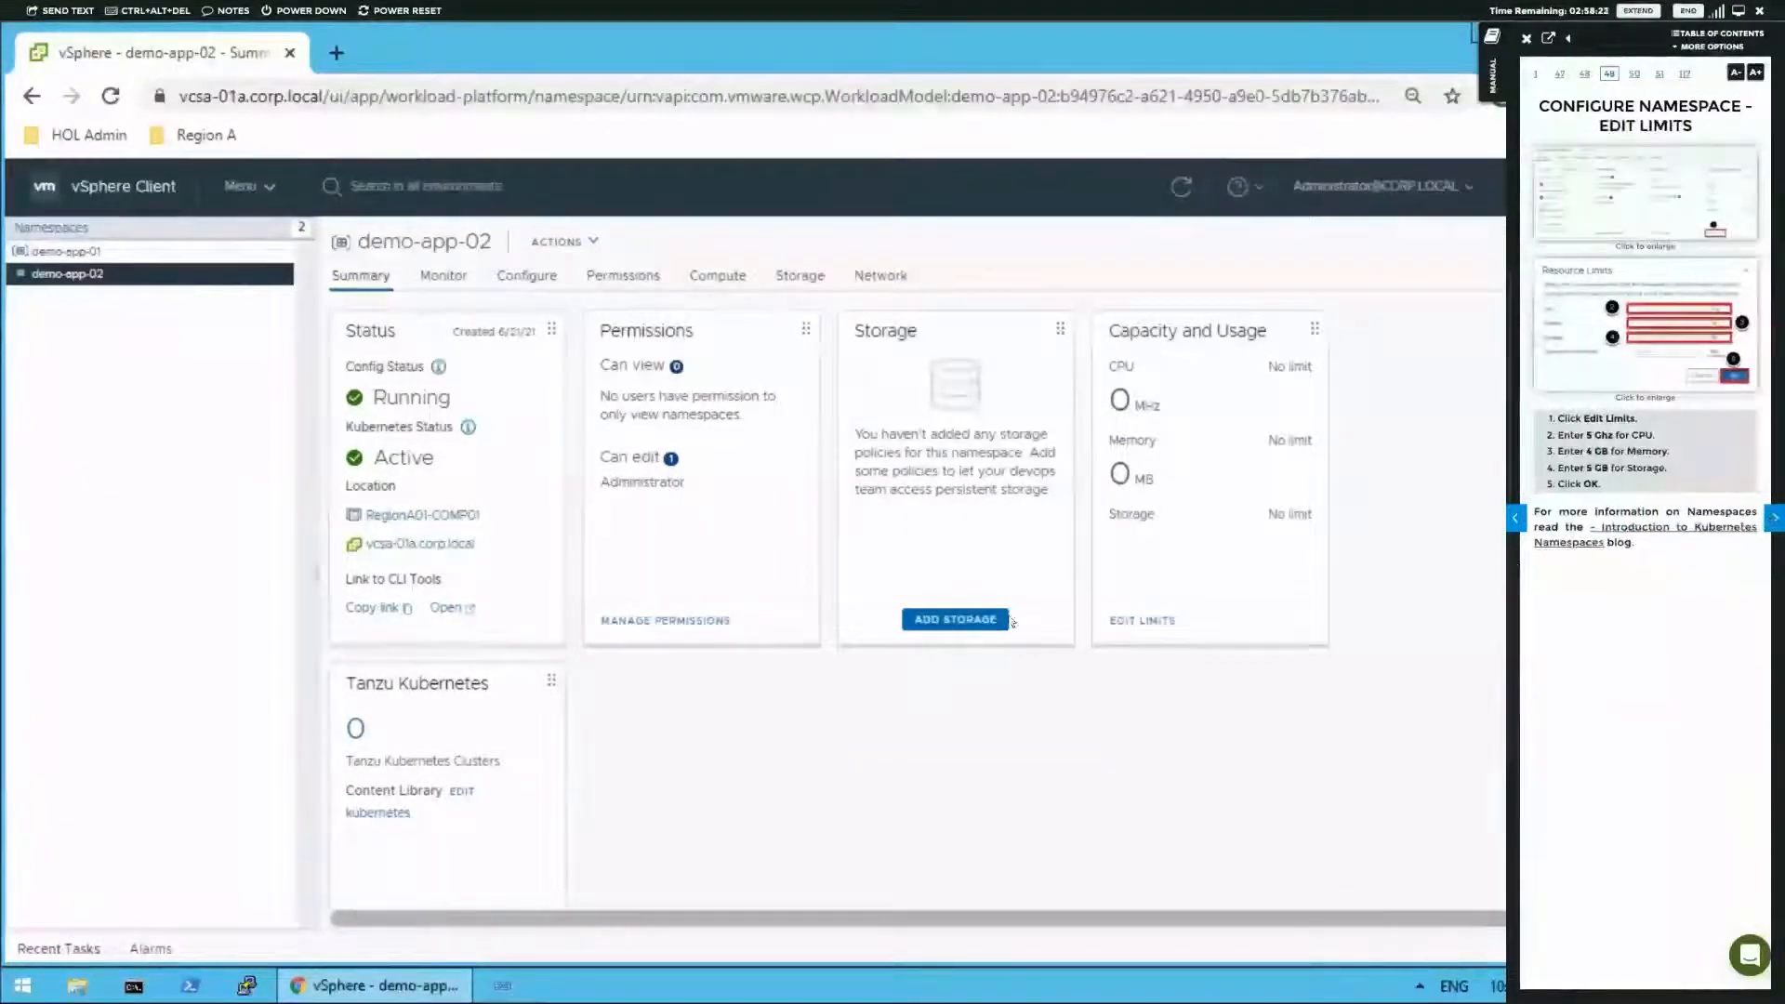
left_click(937, 621)
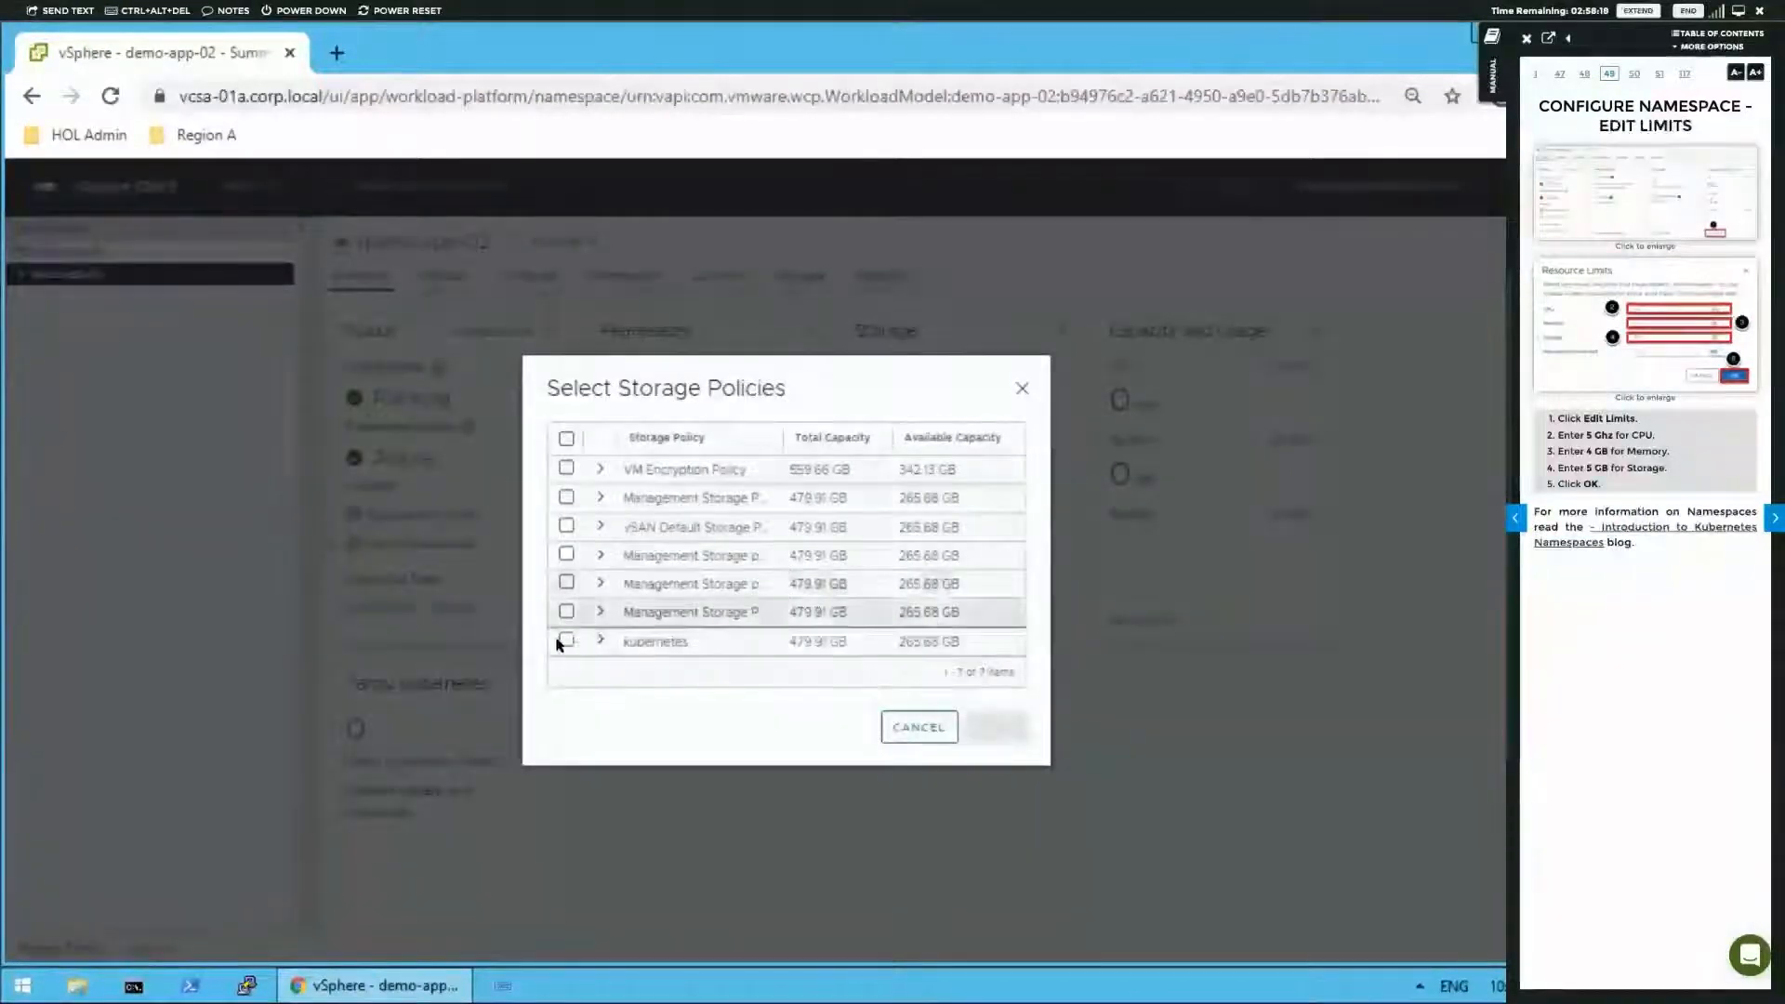
left_click(568, 641)
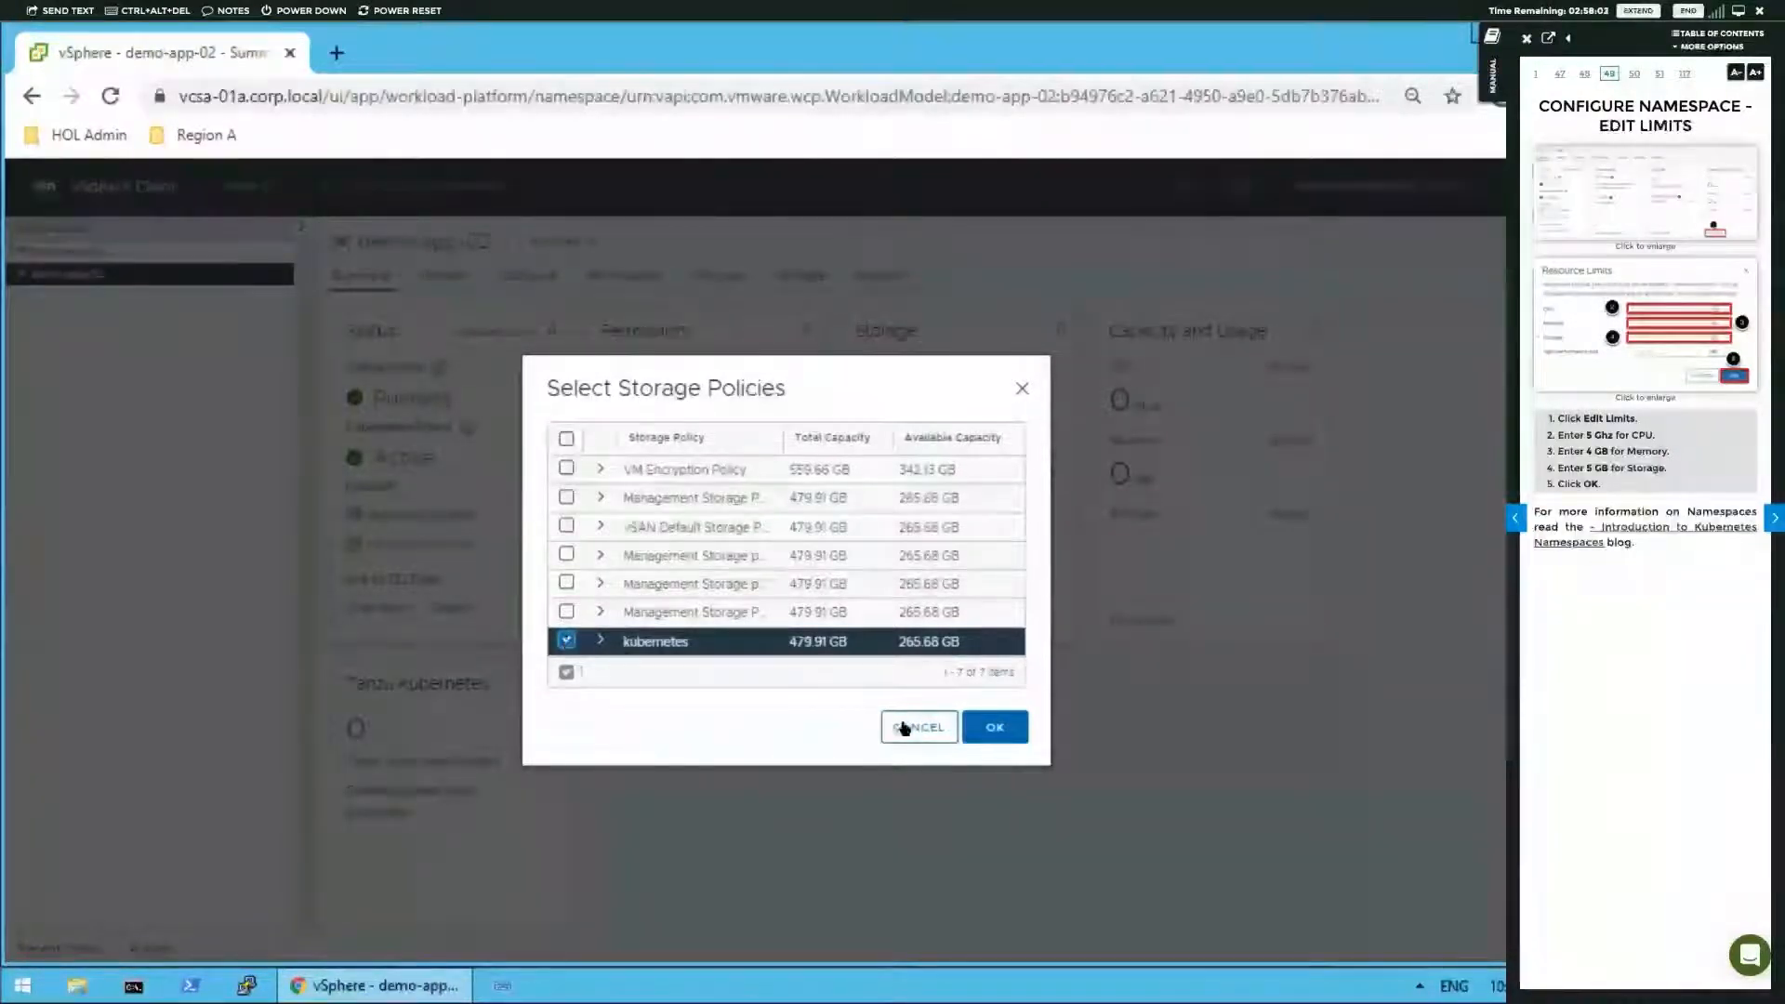
left_click(995, 727)
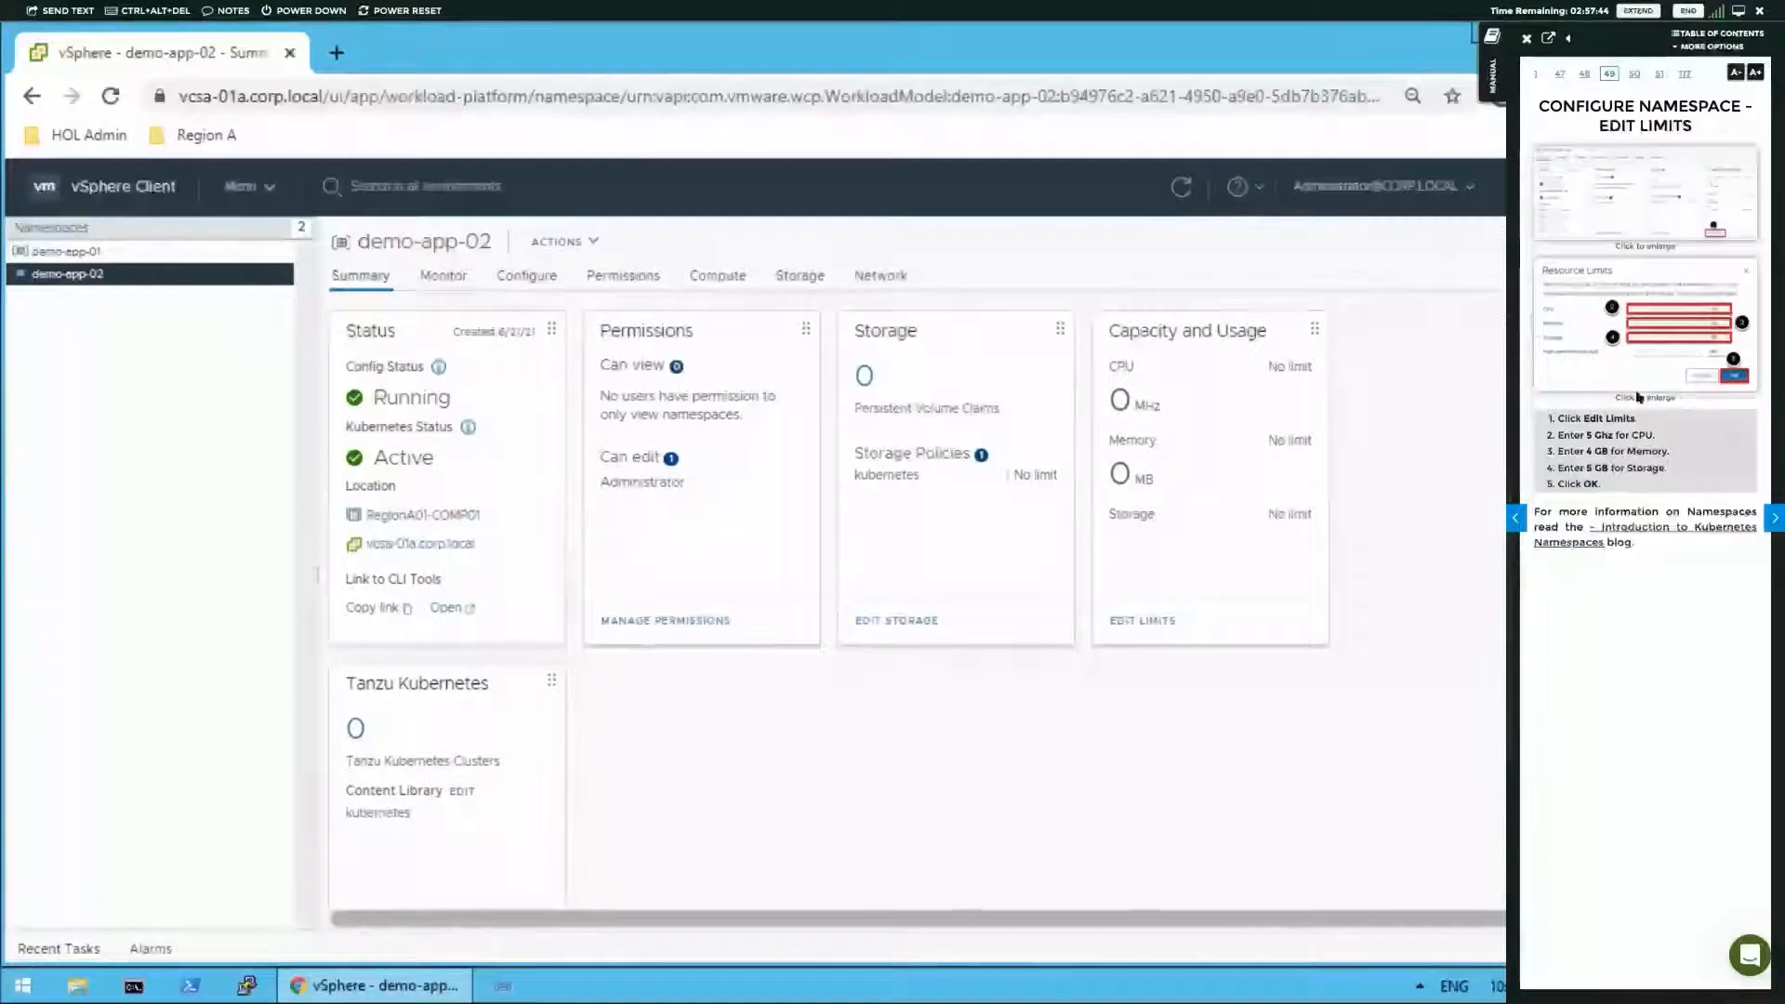
- In the resource limits of demo-app-02, set CPU to 5 GHz and memory to 4 GB
left_click(1124, 624)
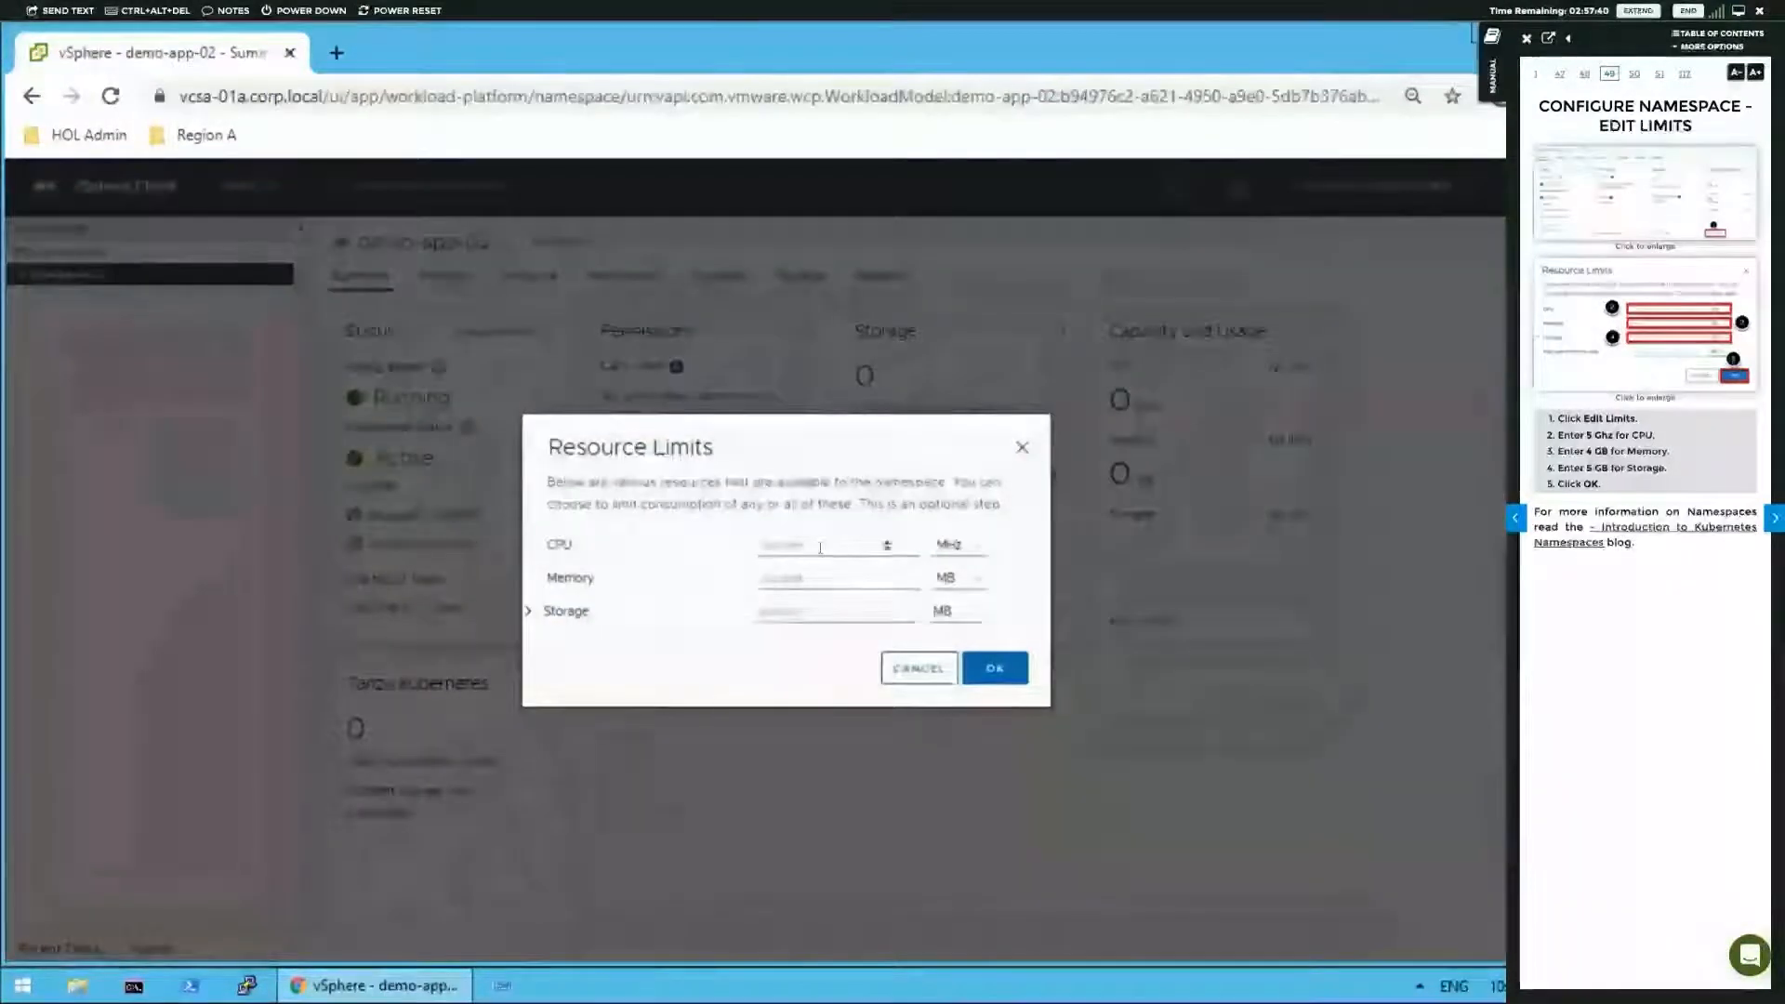
left_click(820, 548)
type("5")
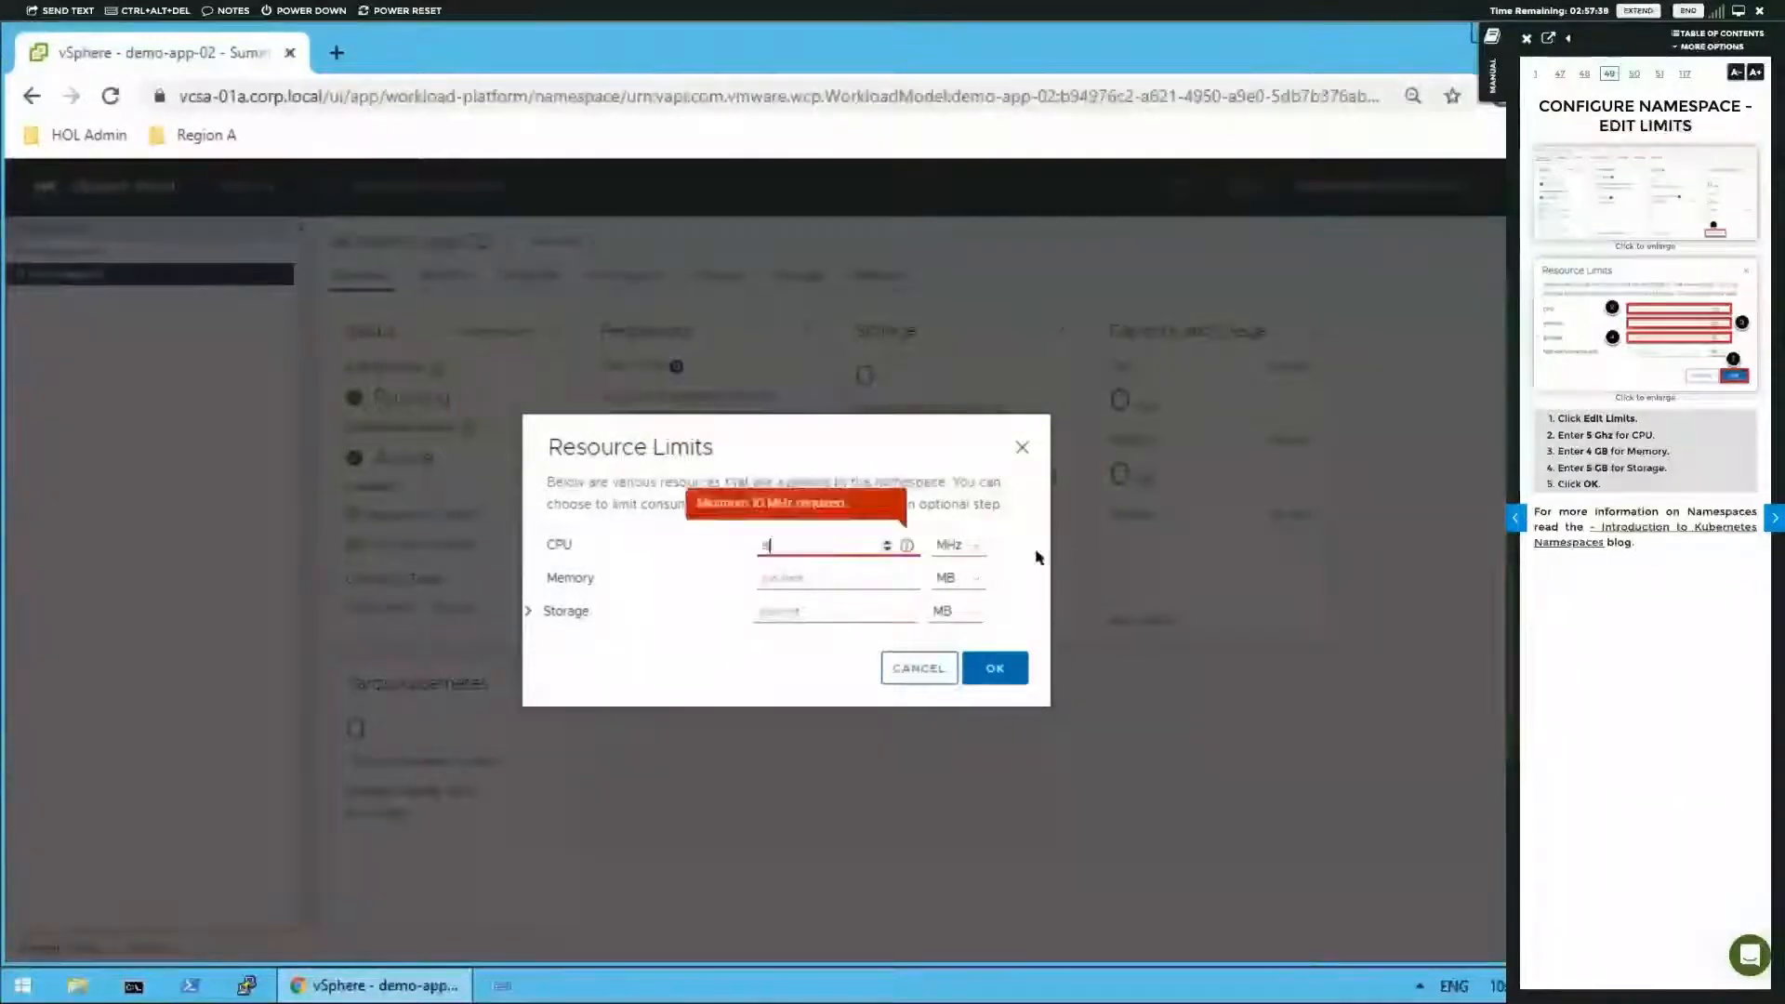
left_click(972, 549)
left_click(959, 573)
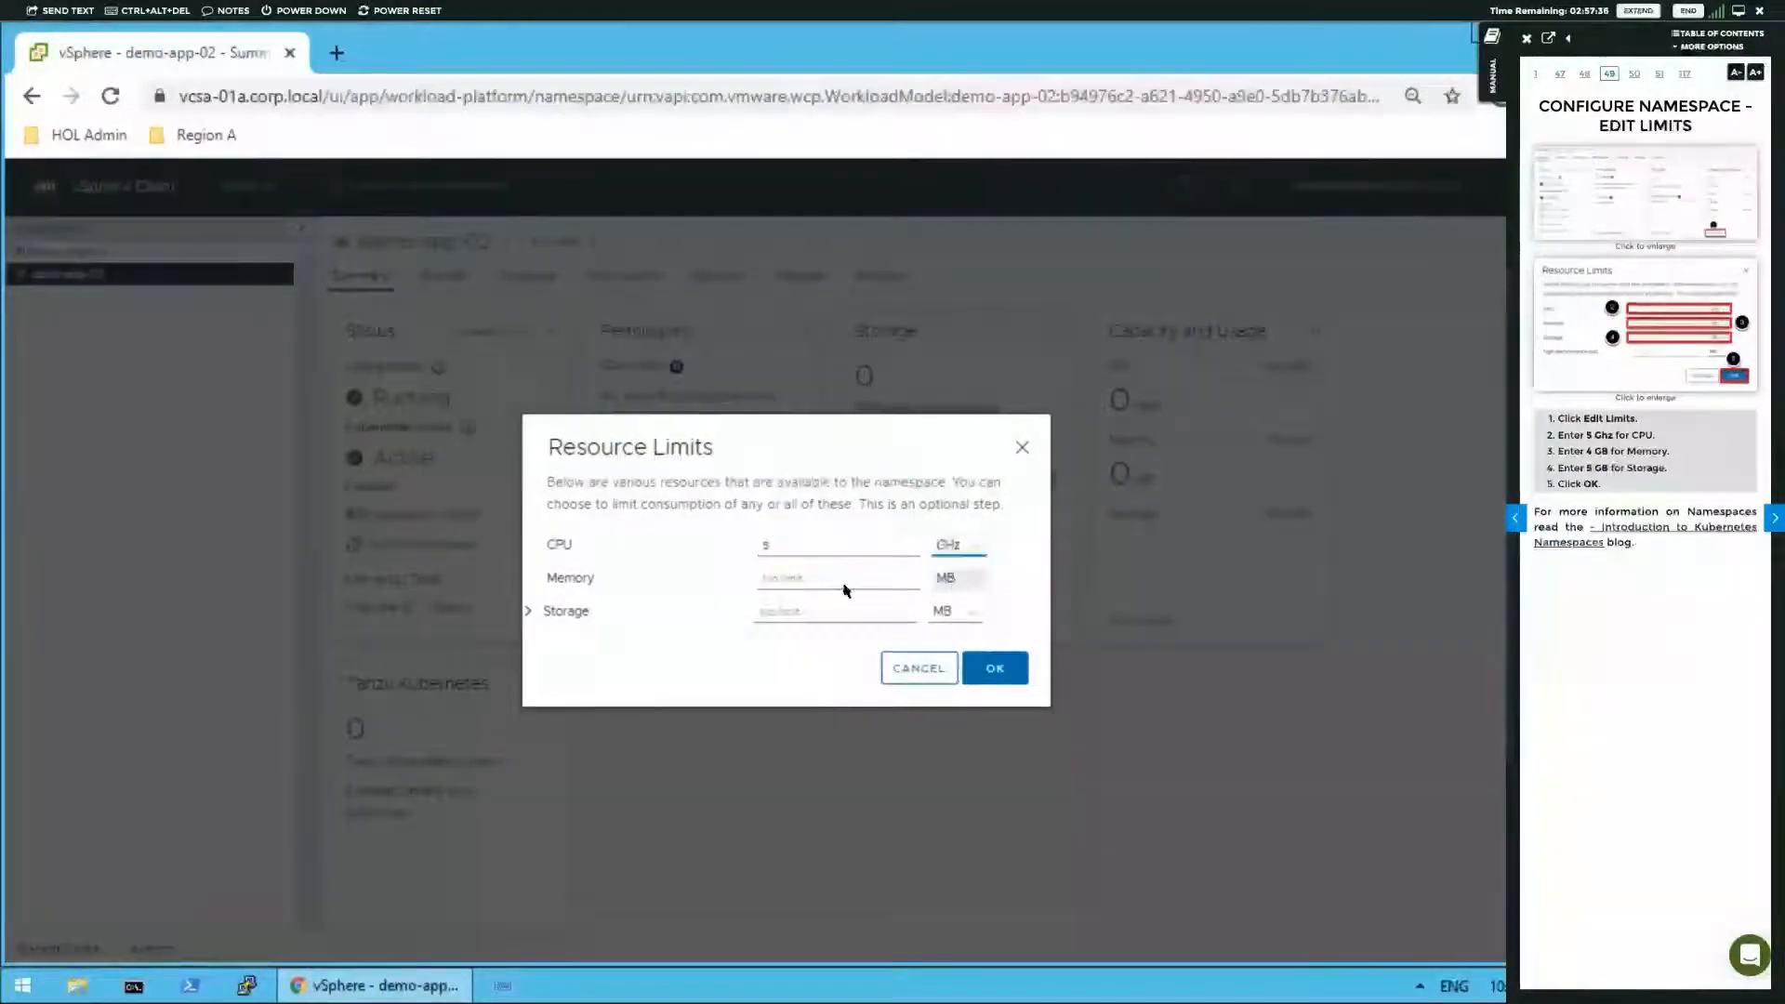
left_click(840, 584)
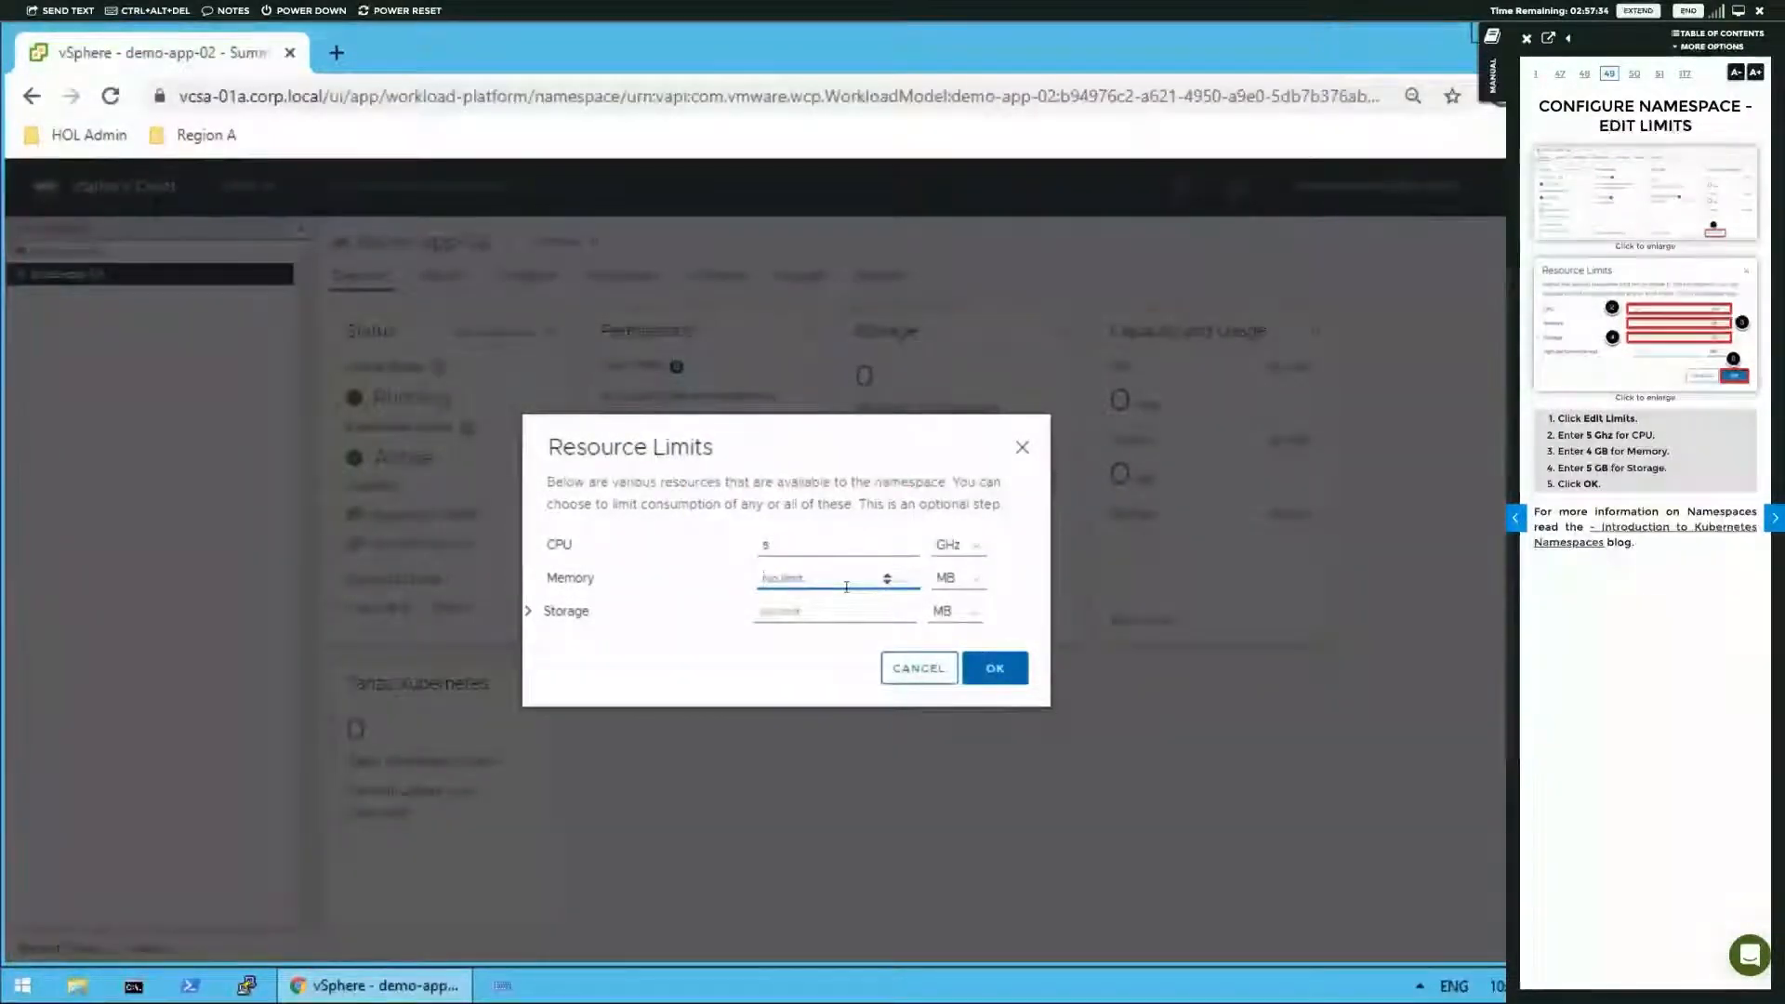
type("4")
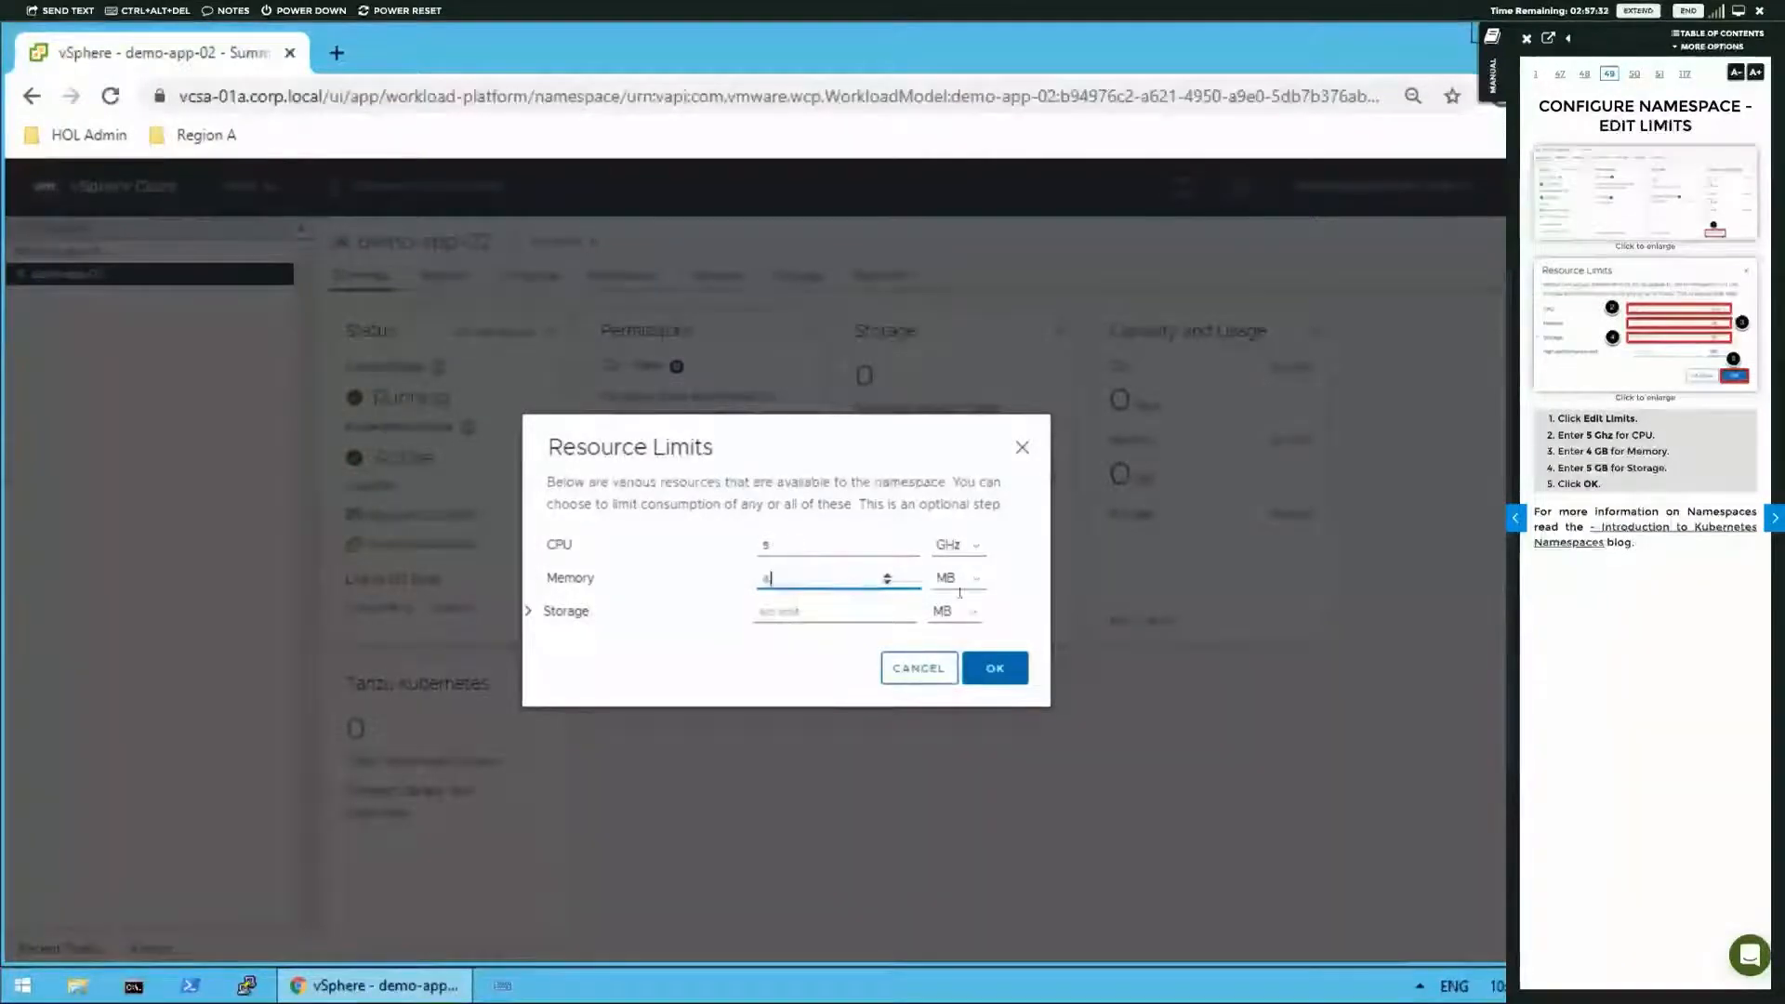
left_click(975, 581)
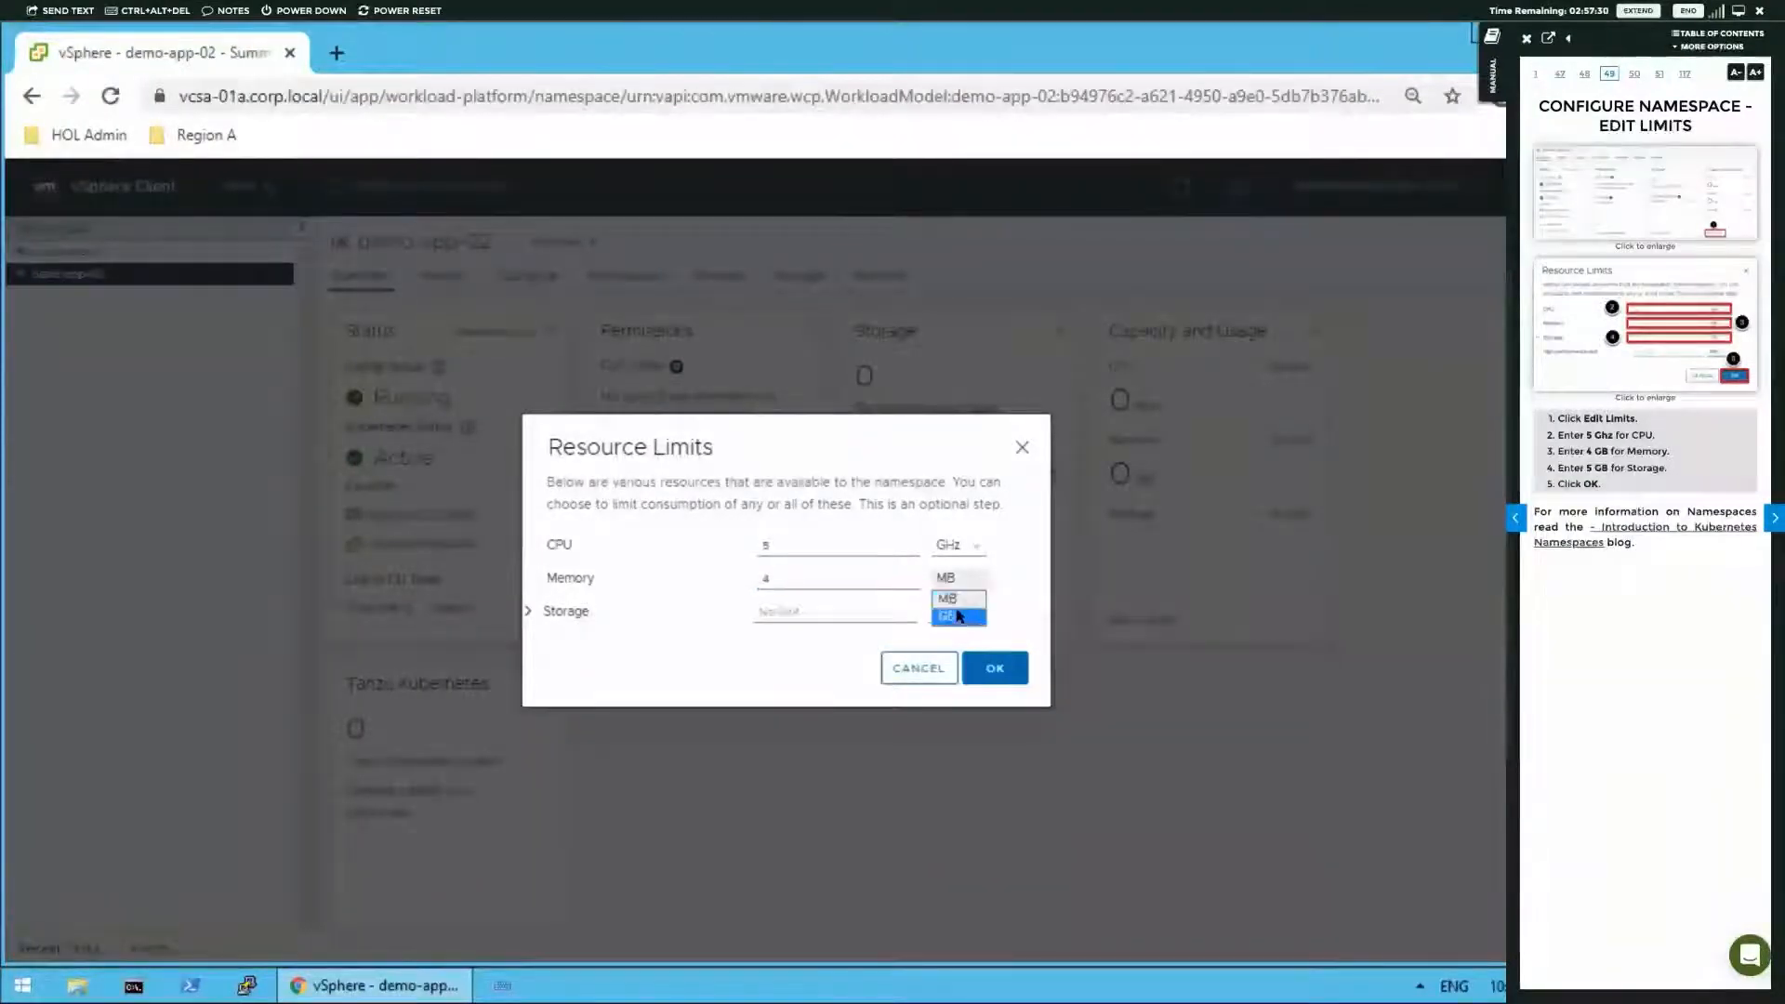
left_click(958, 608)
- Set the storage limit of demo-app-02 to 5 GB and apply the resource limits
left_click(843, 611)
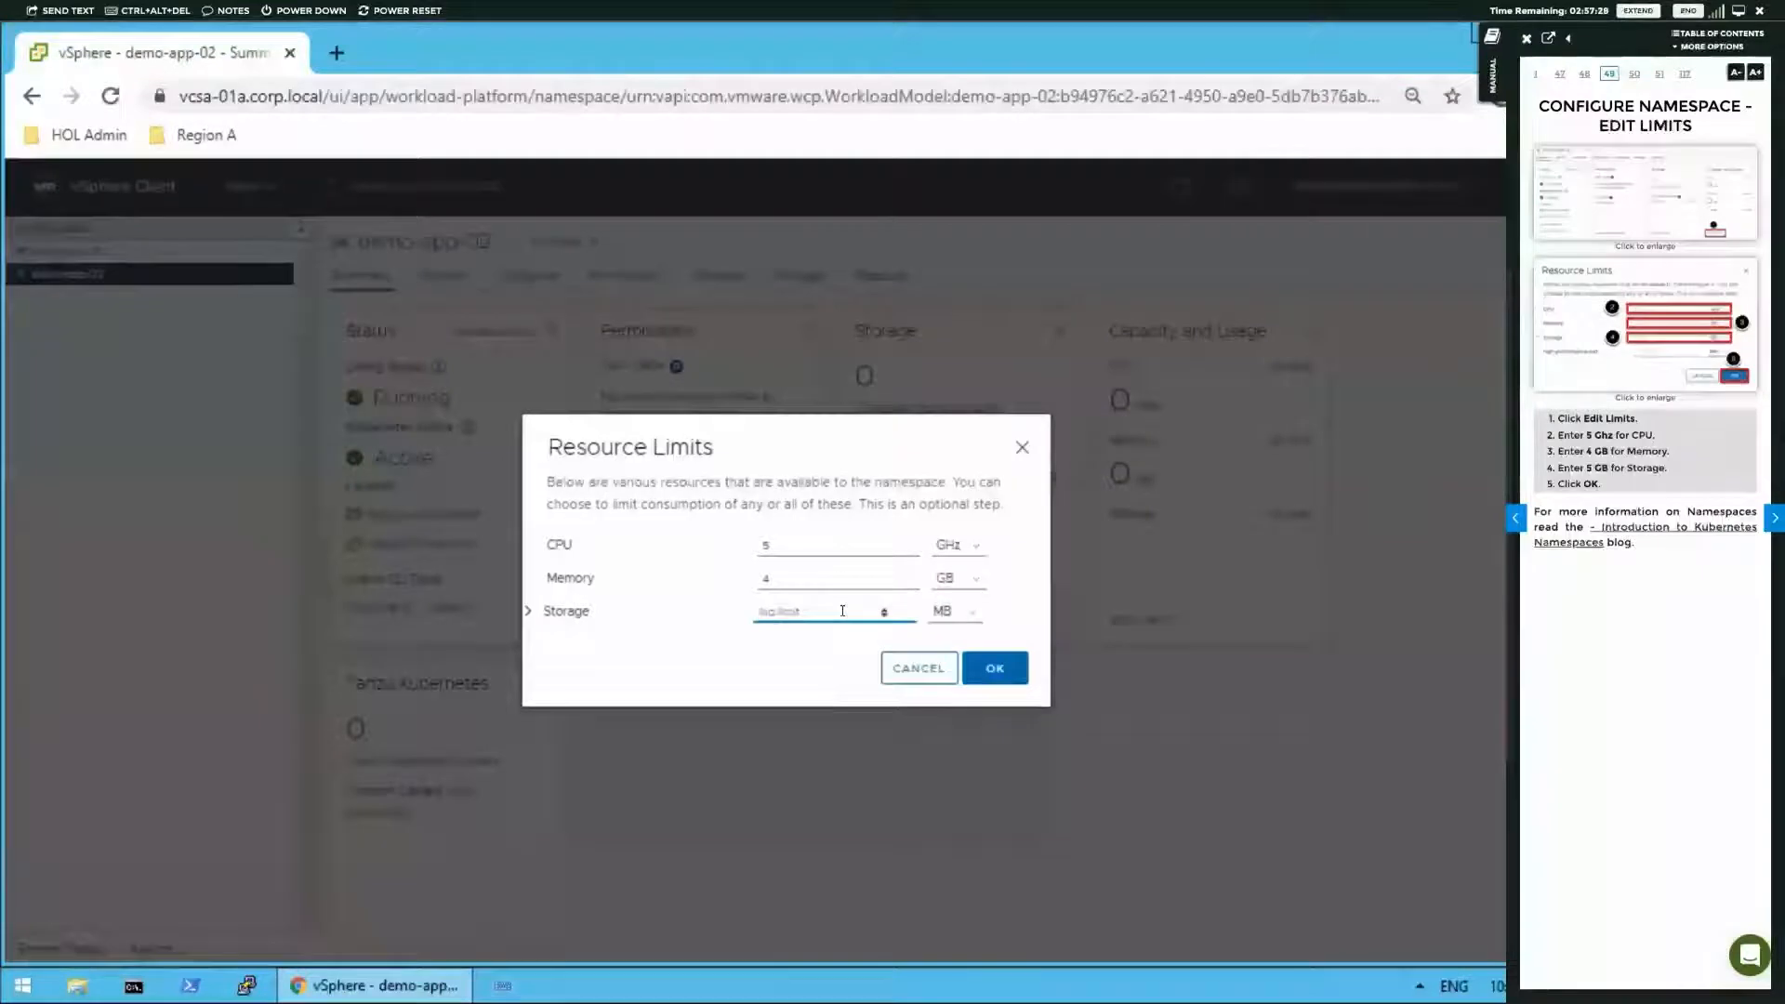
type("5")
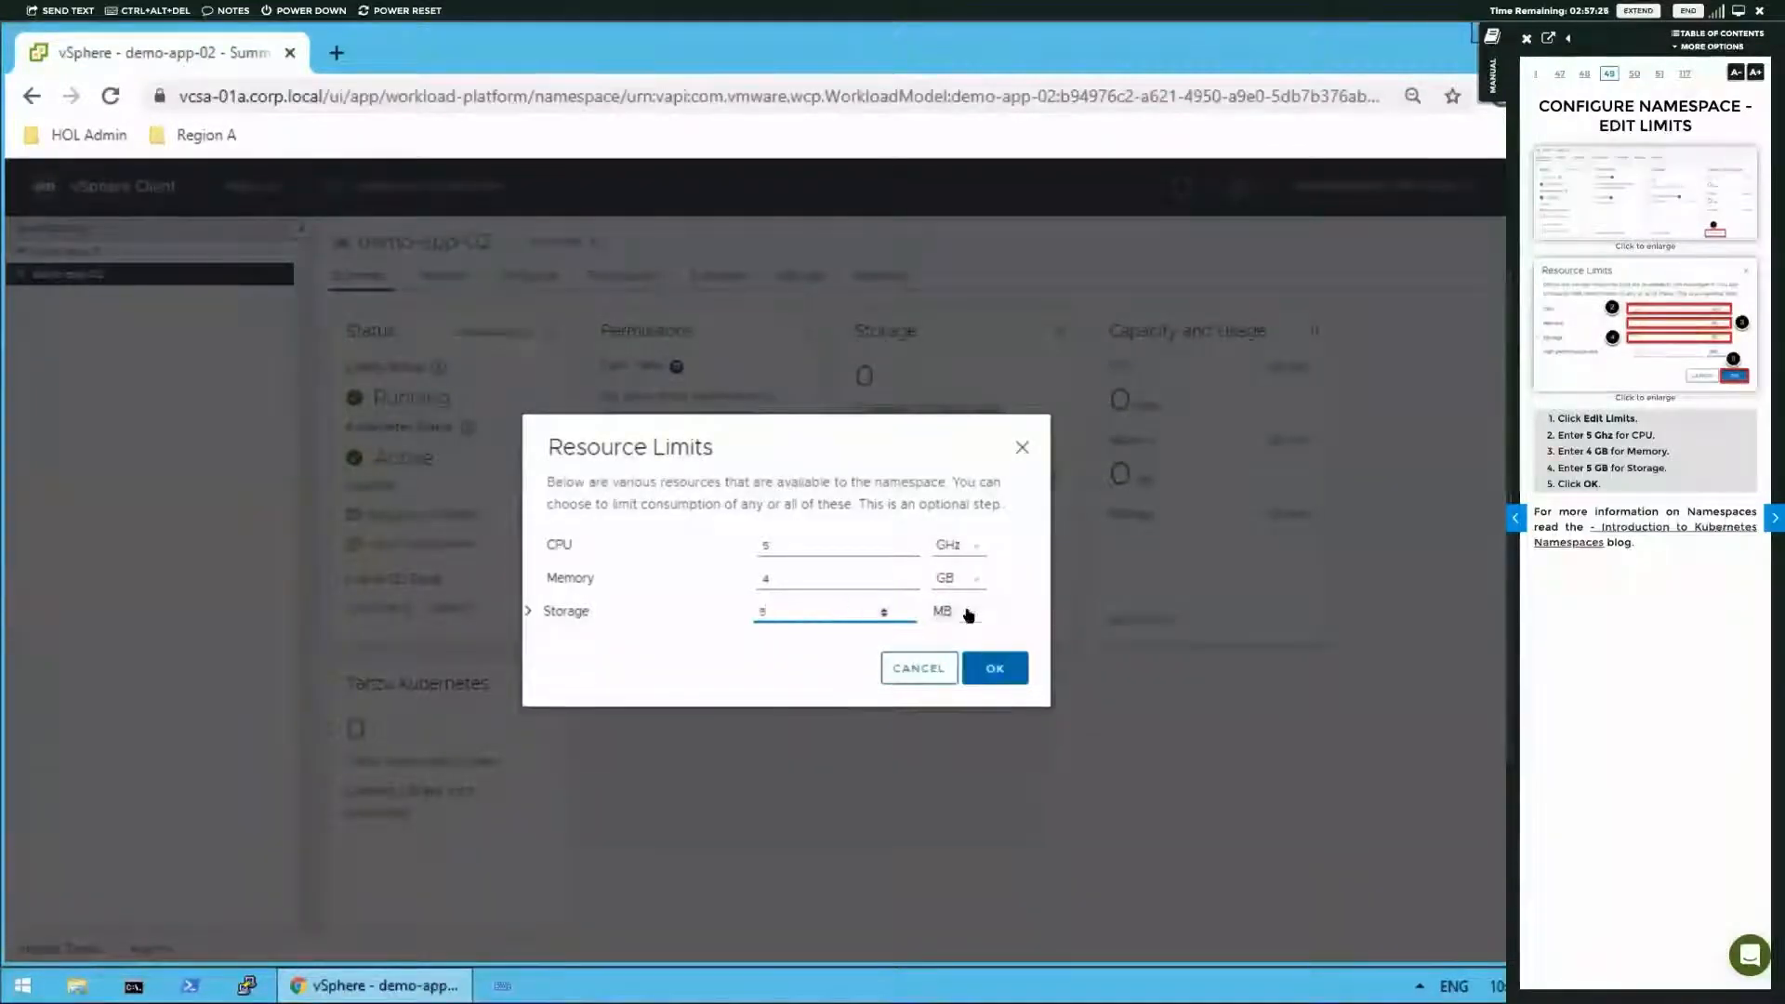
left_click(966, 613)
left_click(972, 647)
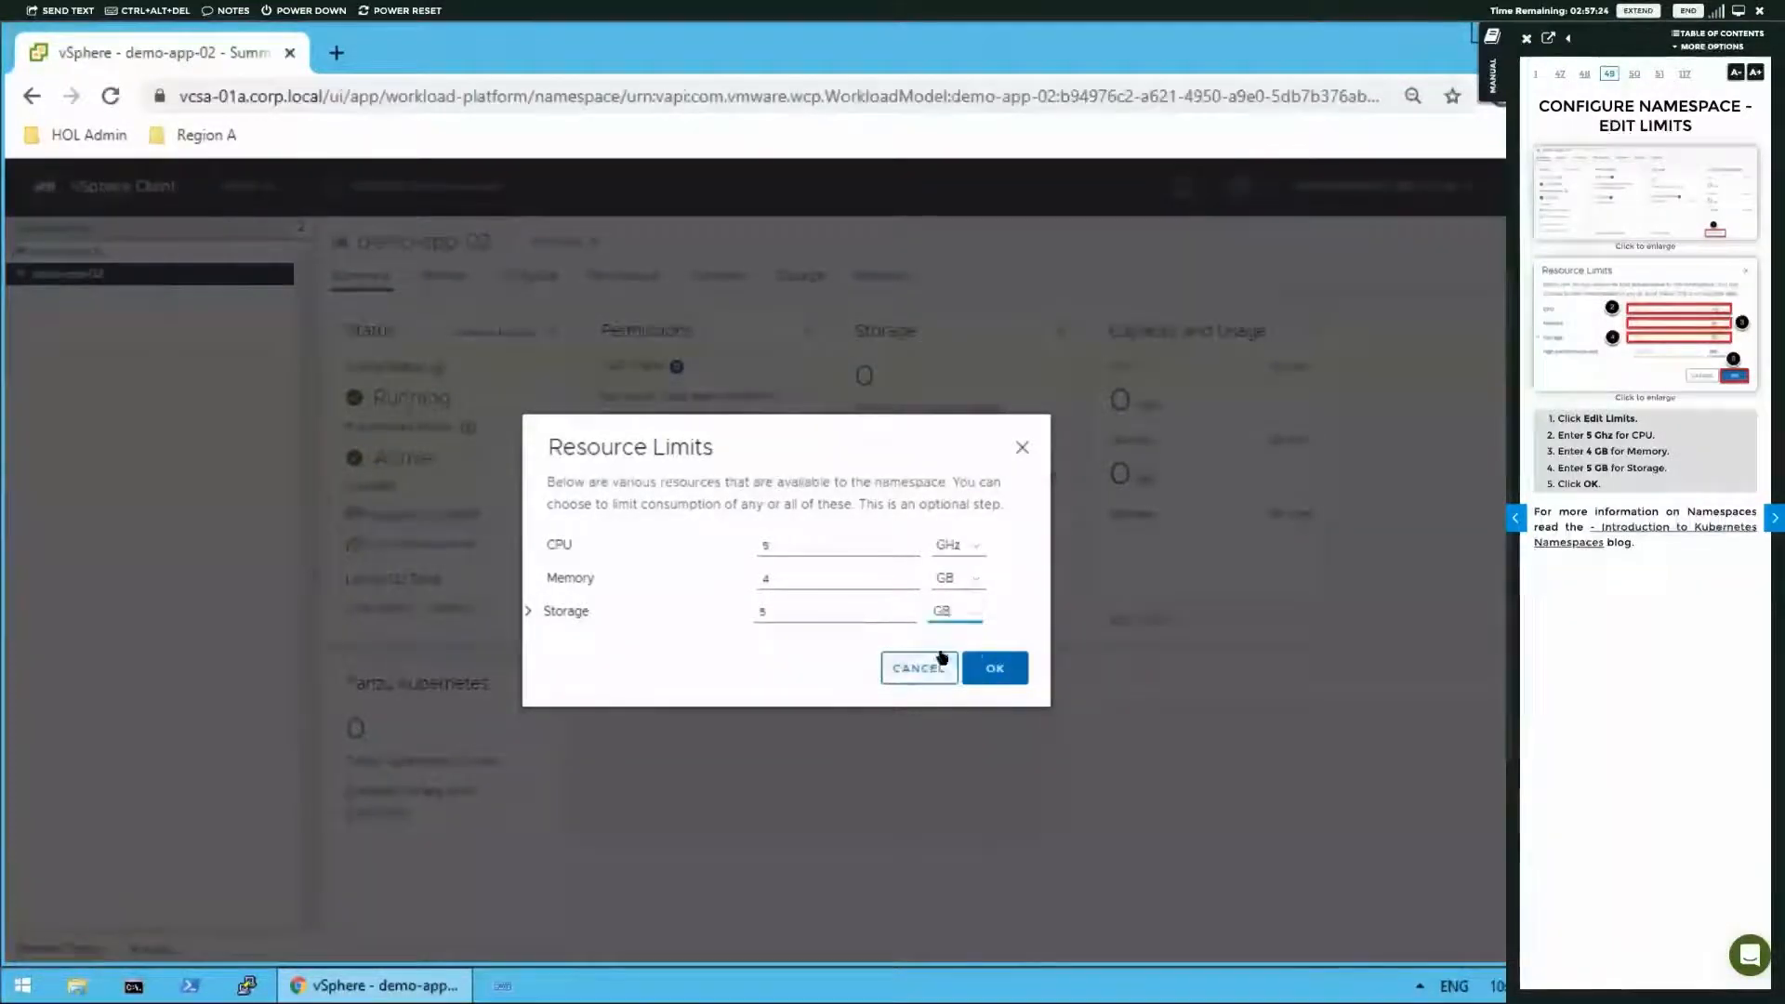
left_click(997, 669)
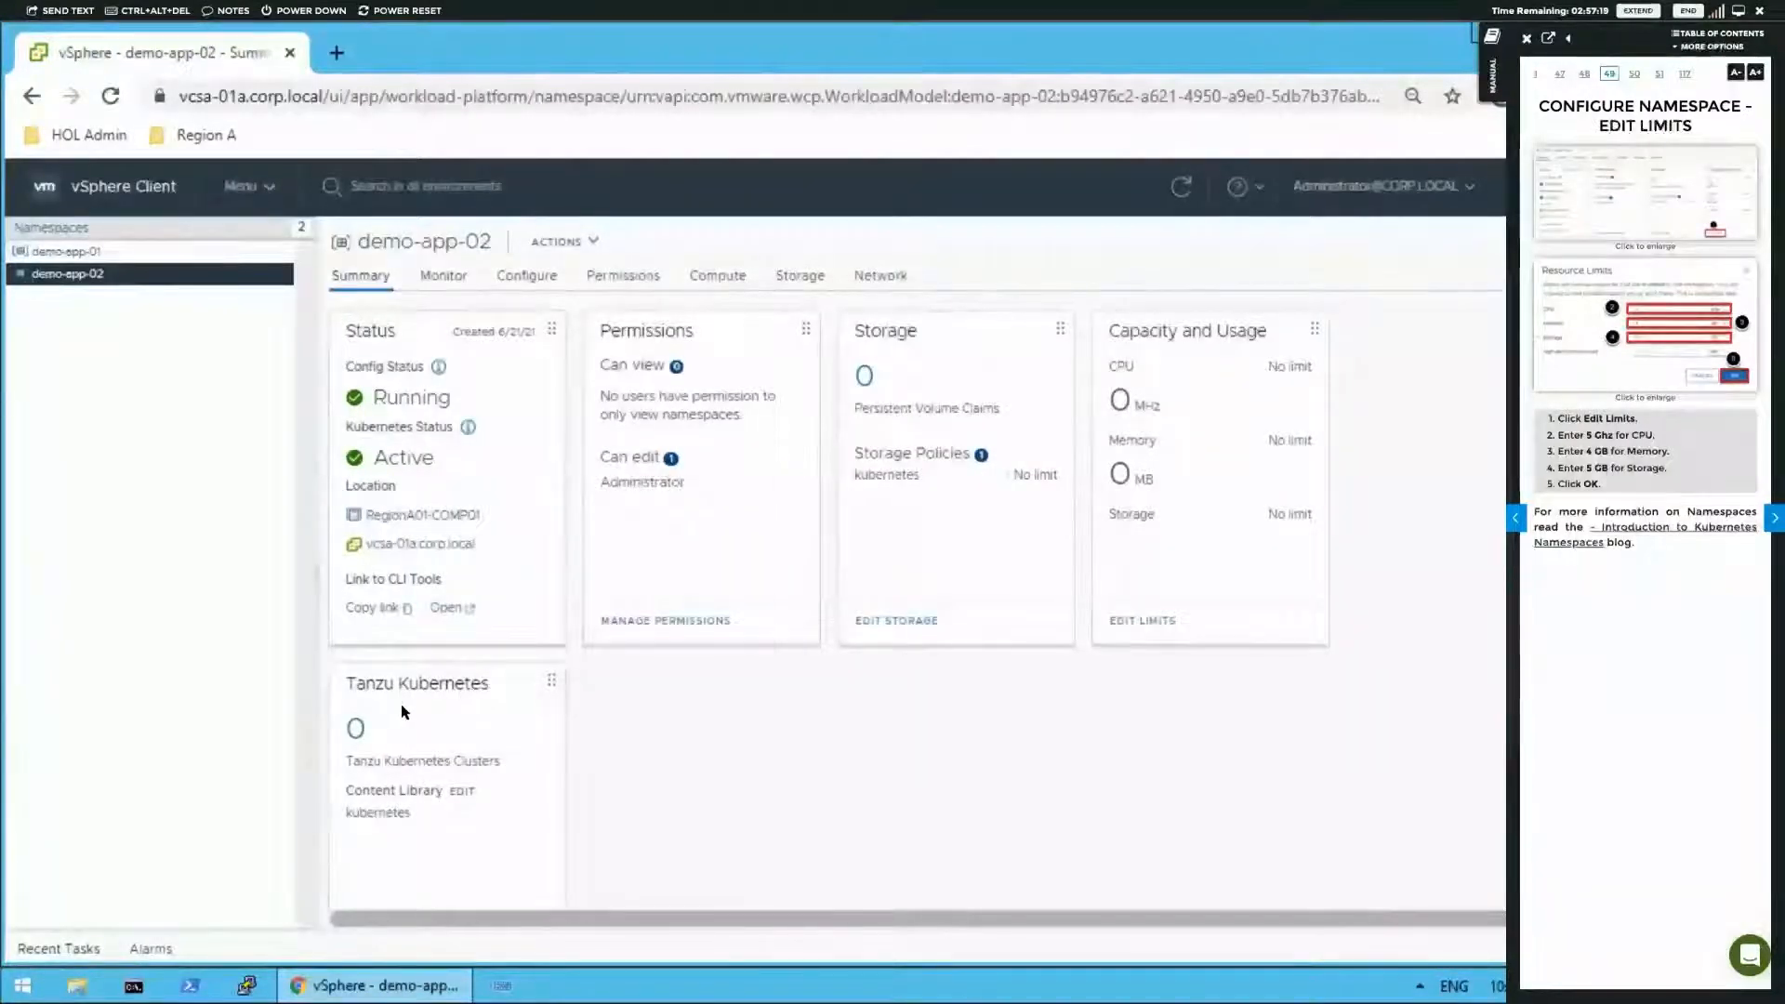
- Look at the Content Library entry of demo-app-02, and advance the manual to Content Libraries for Tanzu Kubernetes Grid
scroll(400, 705, "down", 1)
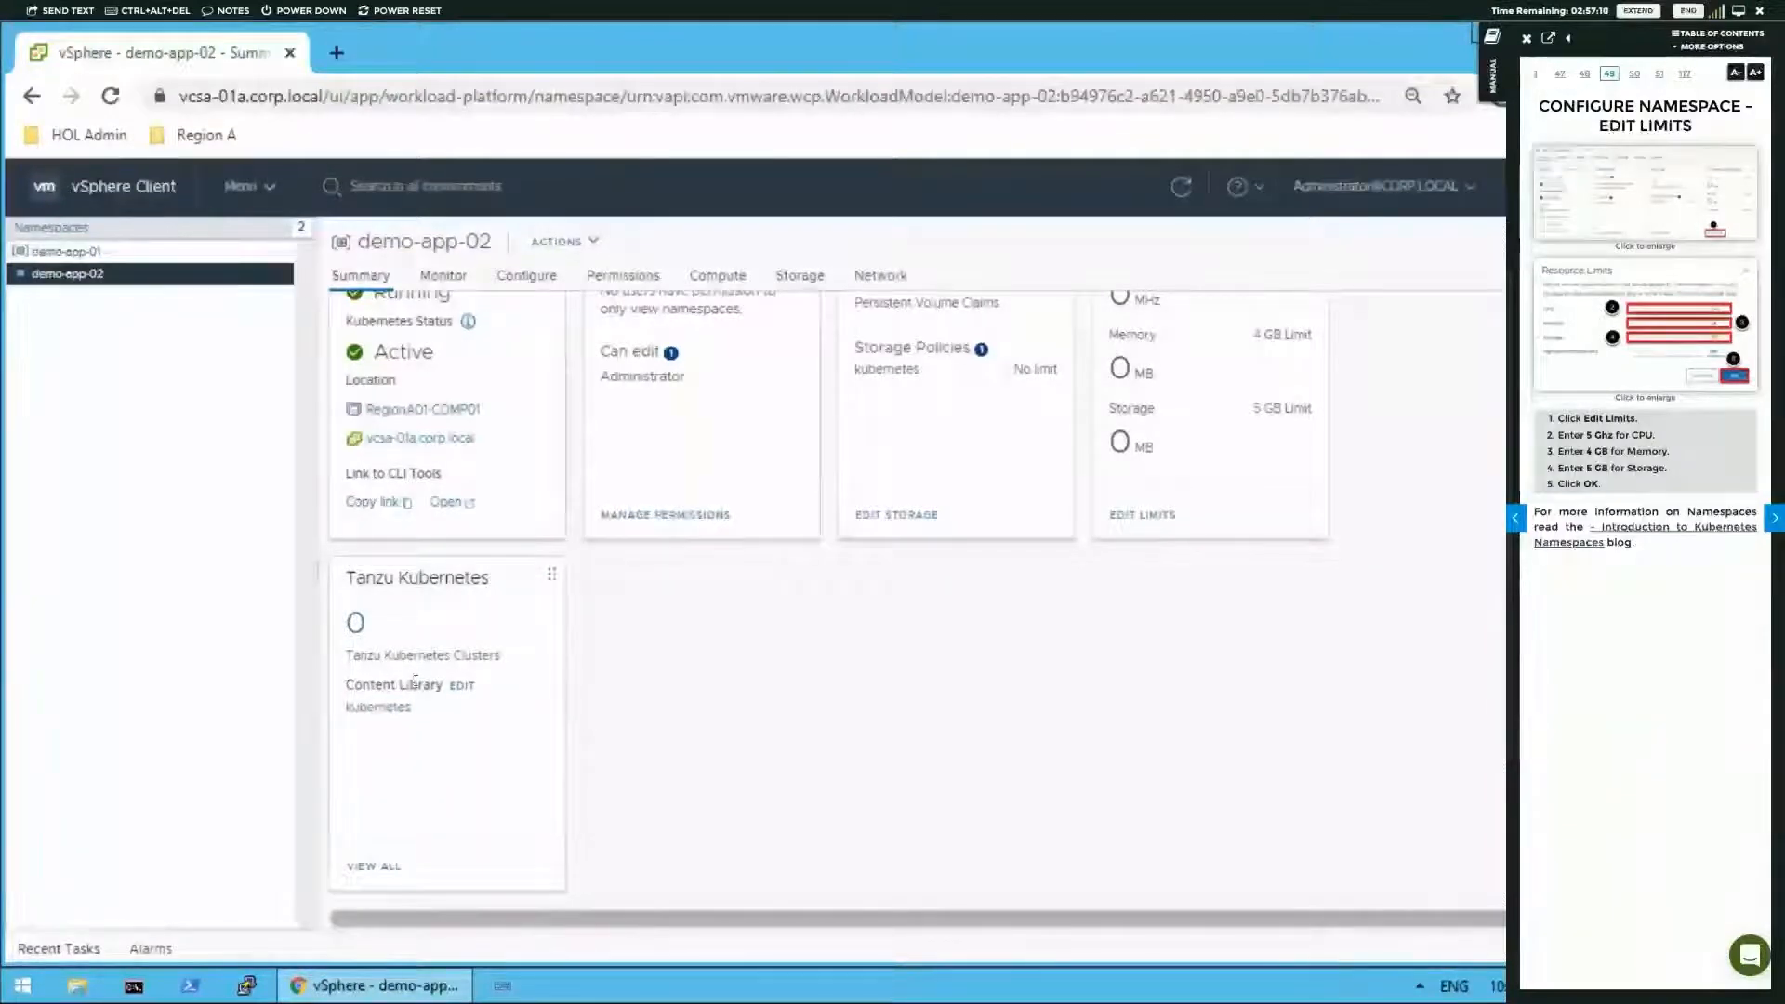
left_click_drag(347, 686, 444, 683)
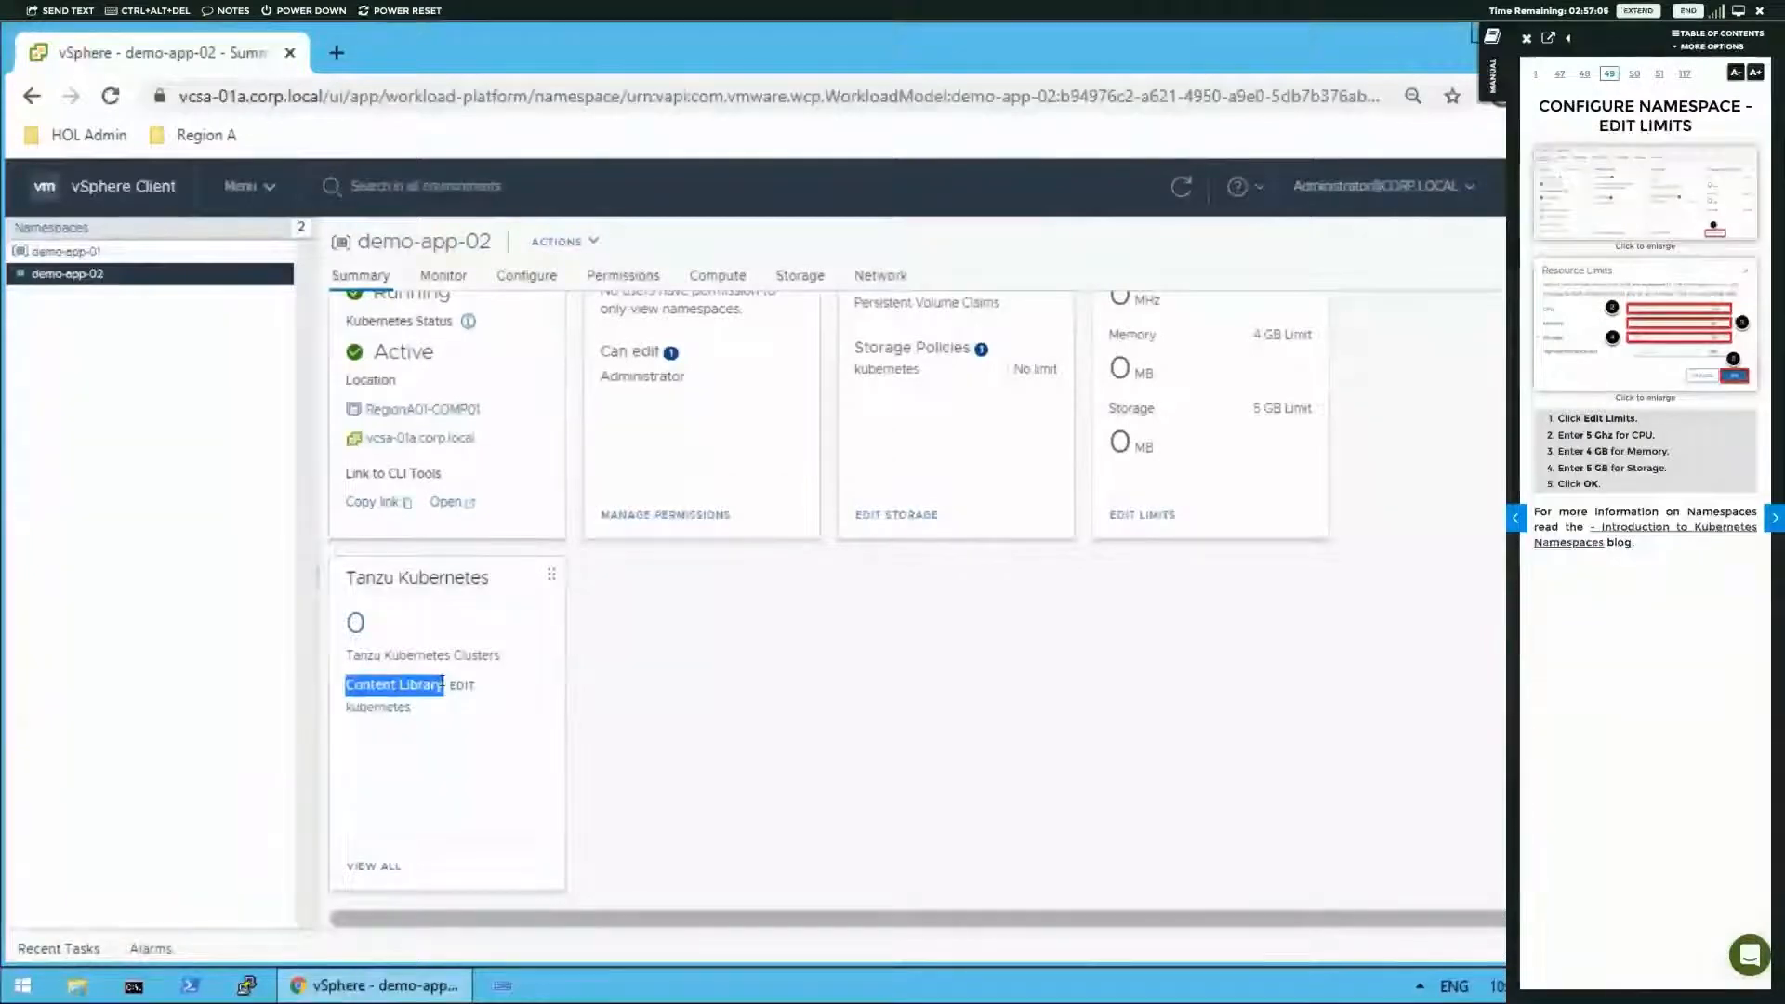
left_click(1773, 518)
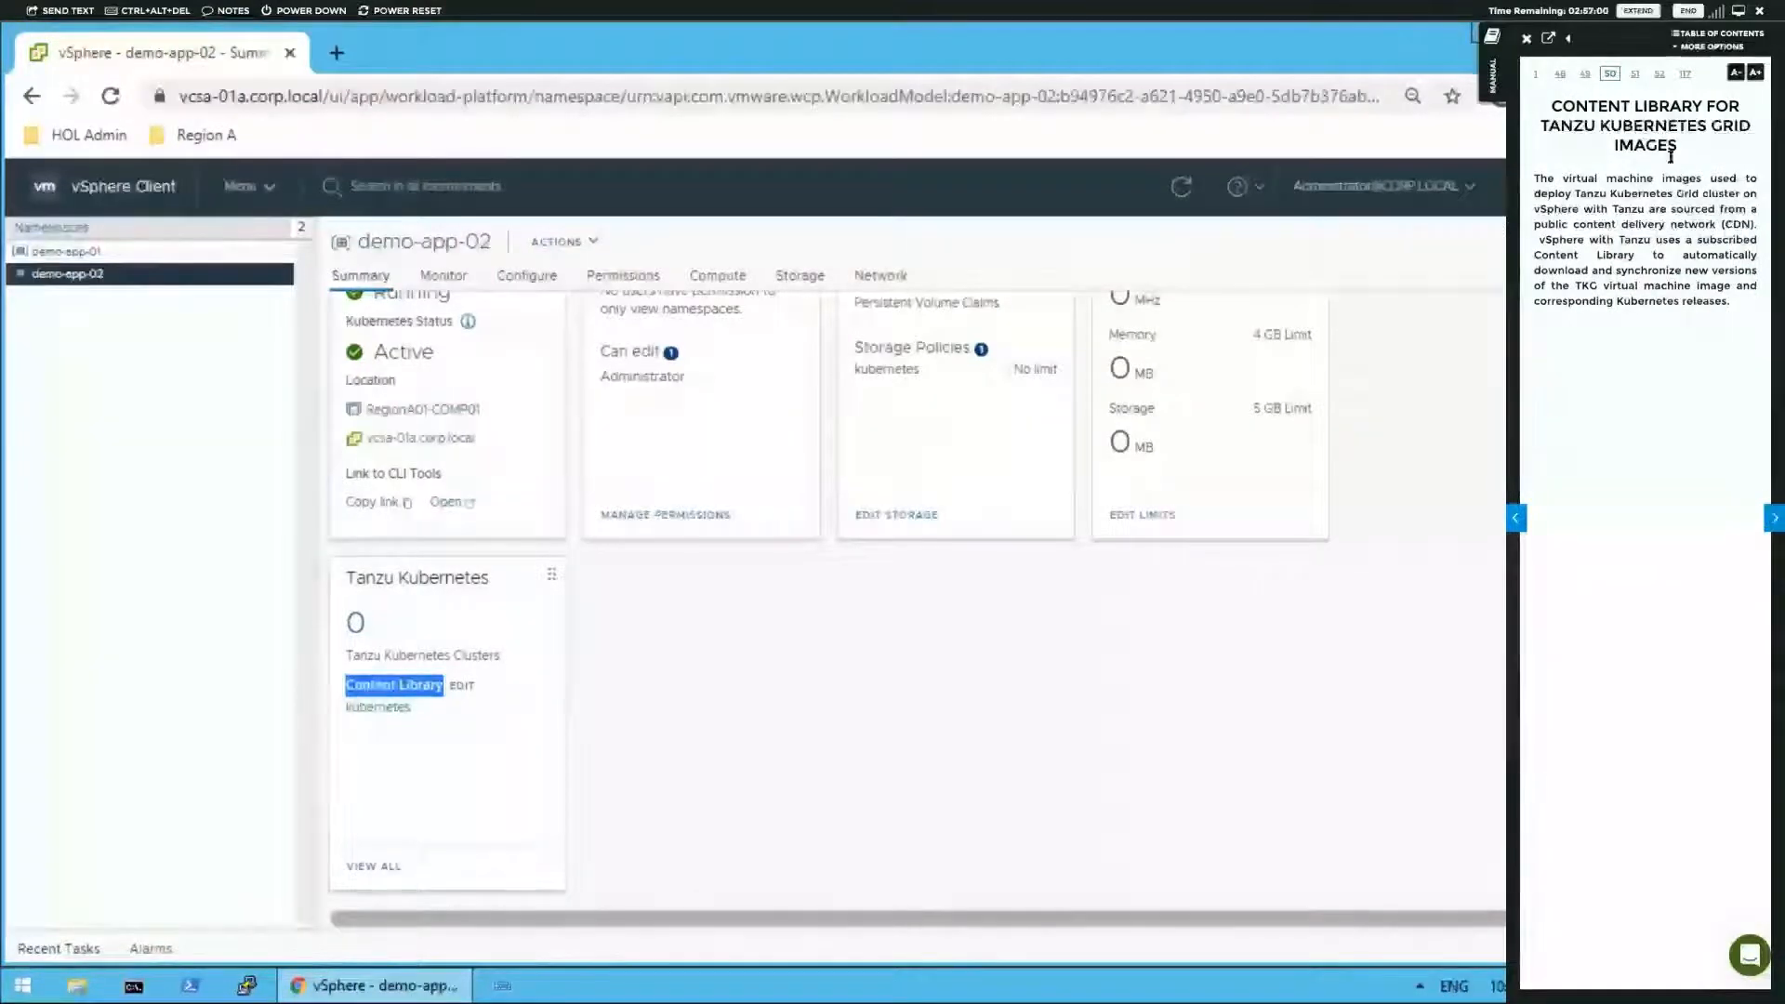
left_click(1773, 518)
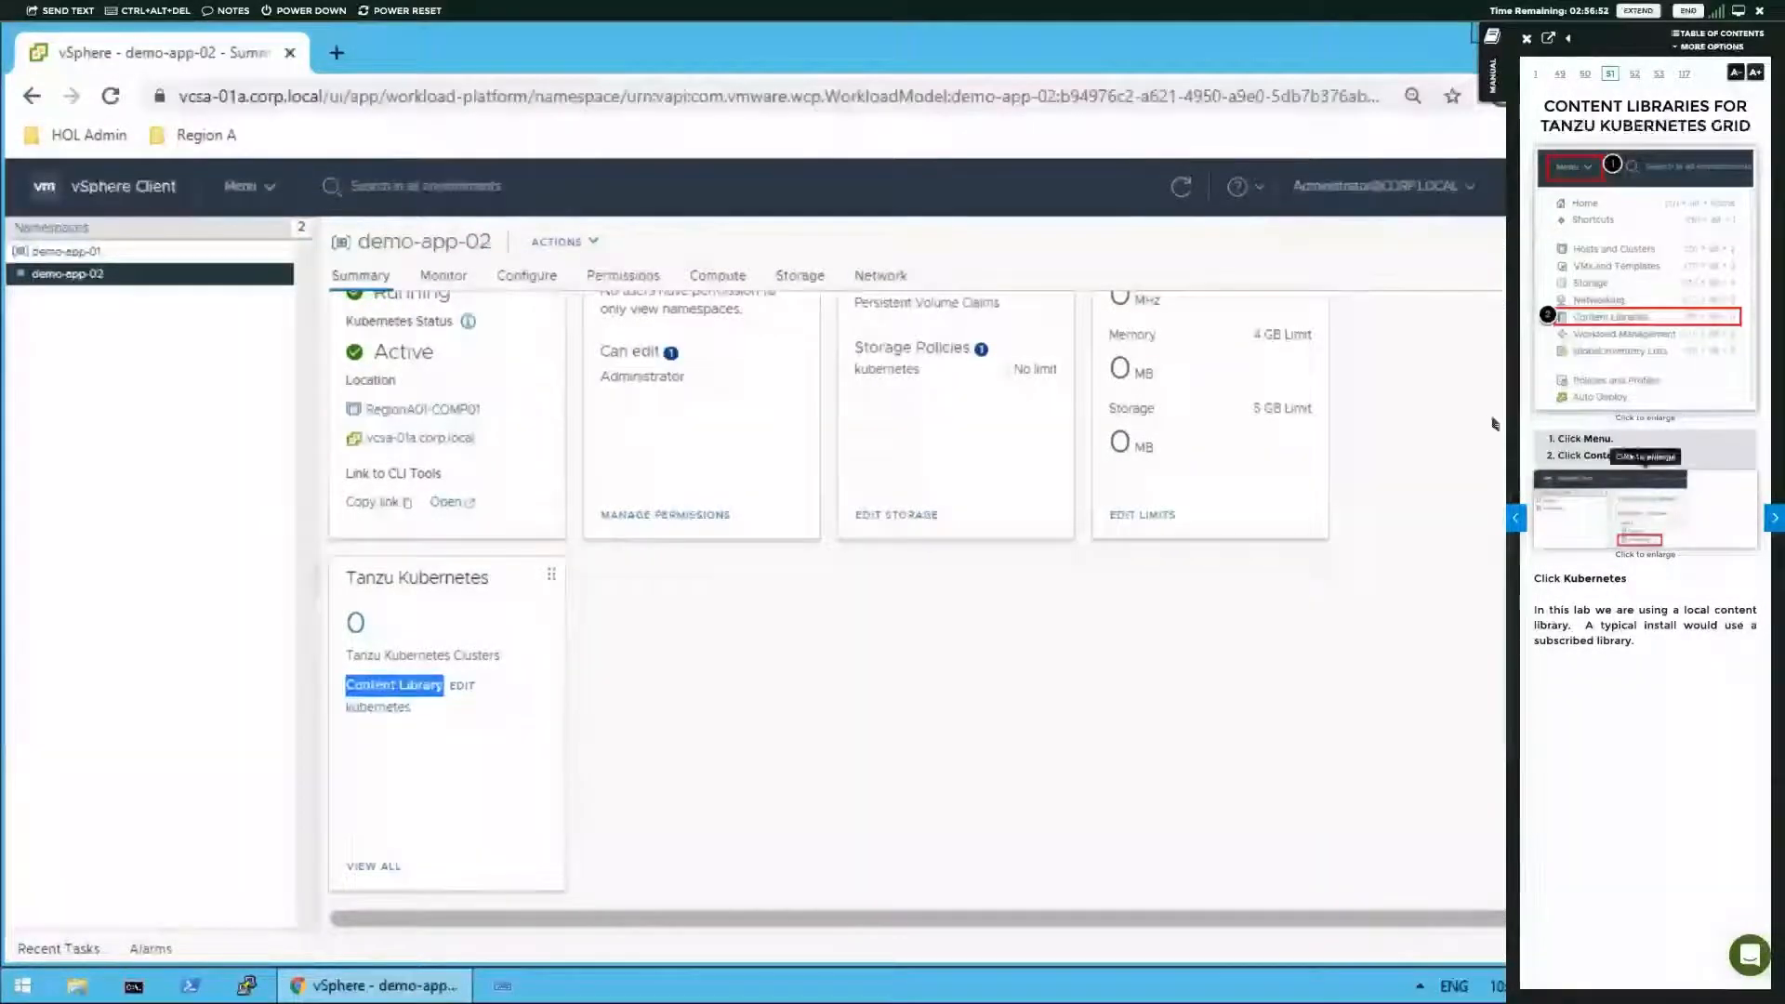
- Open the kubernetes library in Content Libraries and view the actions available for it
left_click(239, 187)
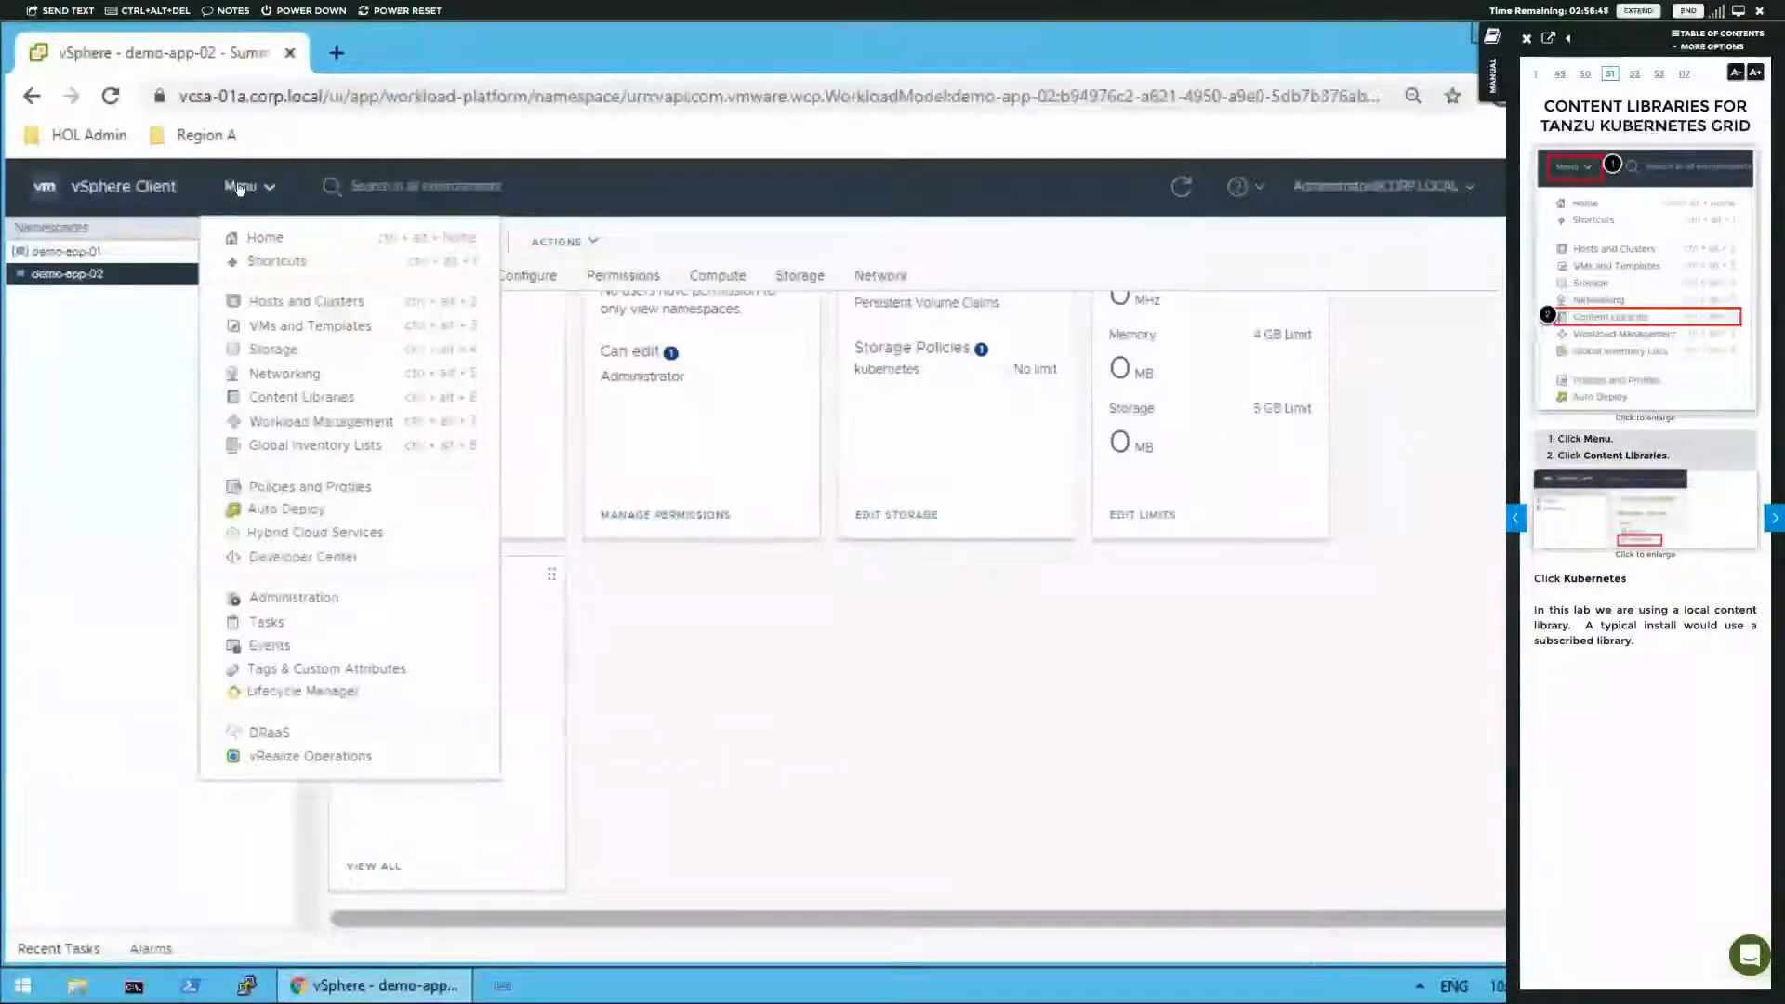
left_click(291, 398)
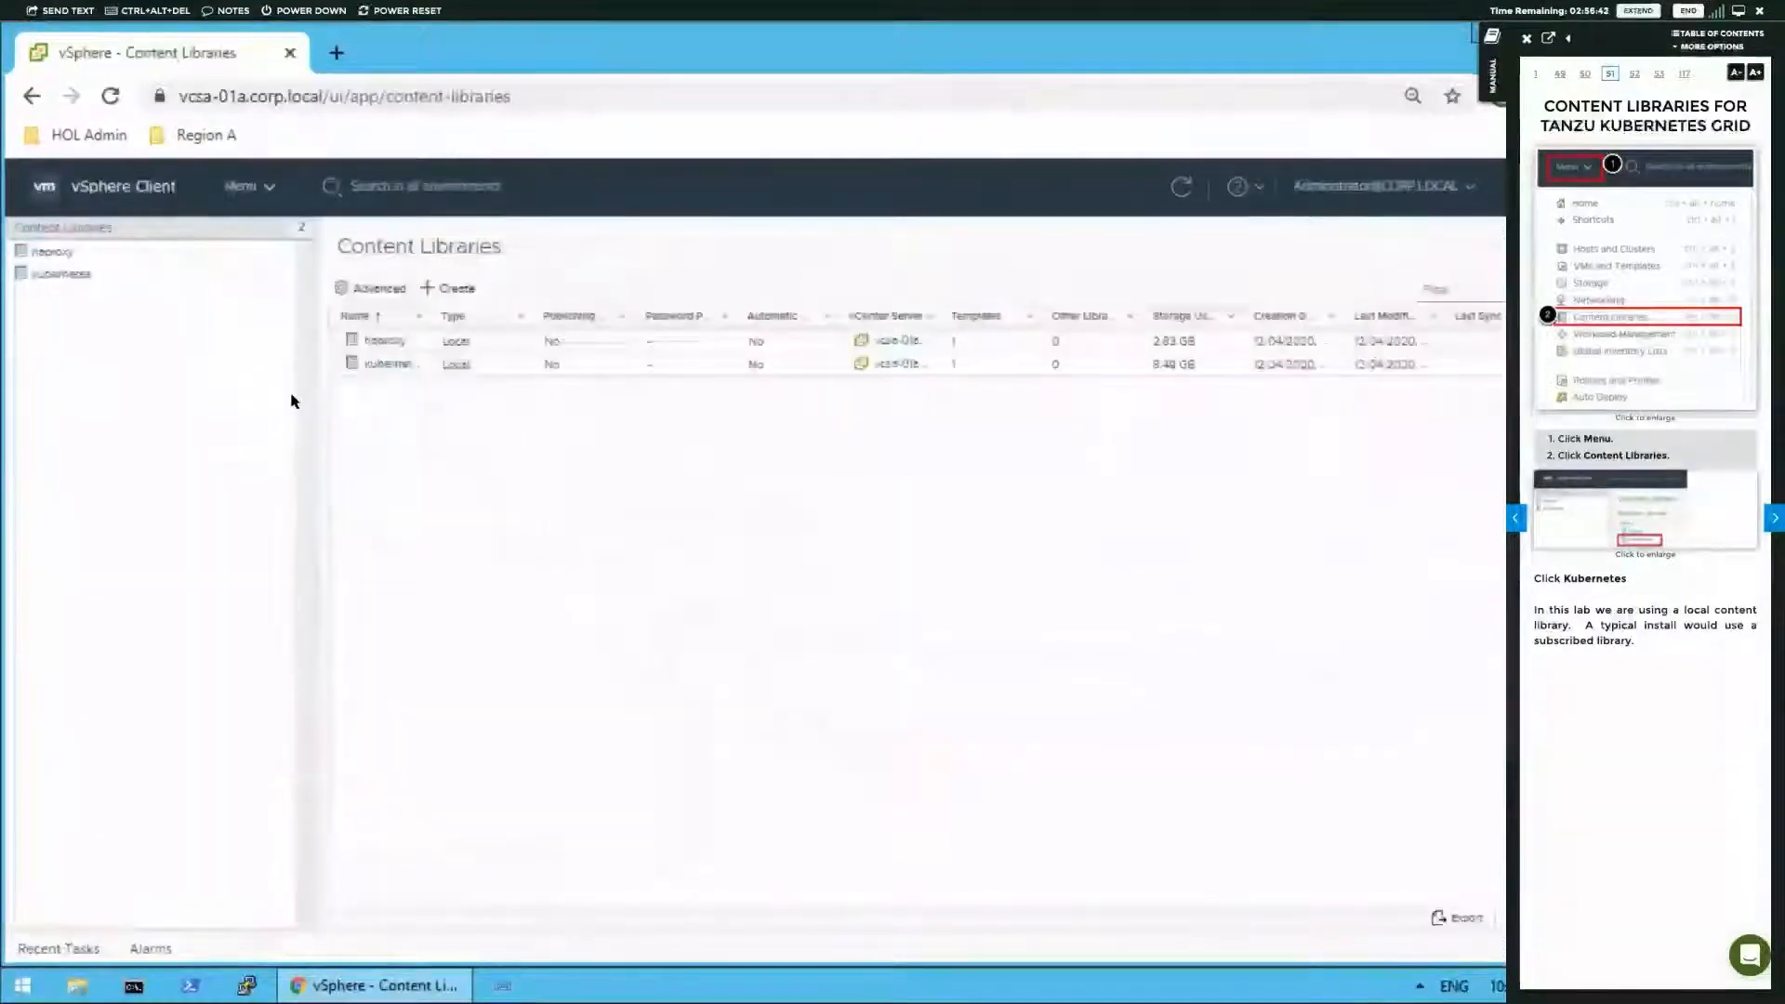
left_click(398, 367)
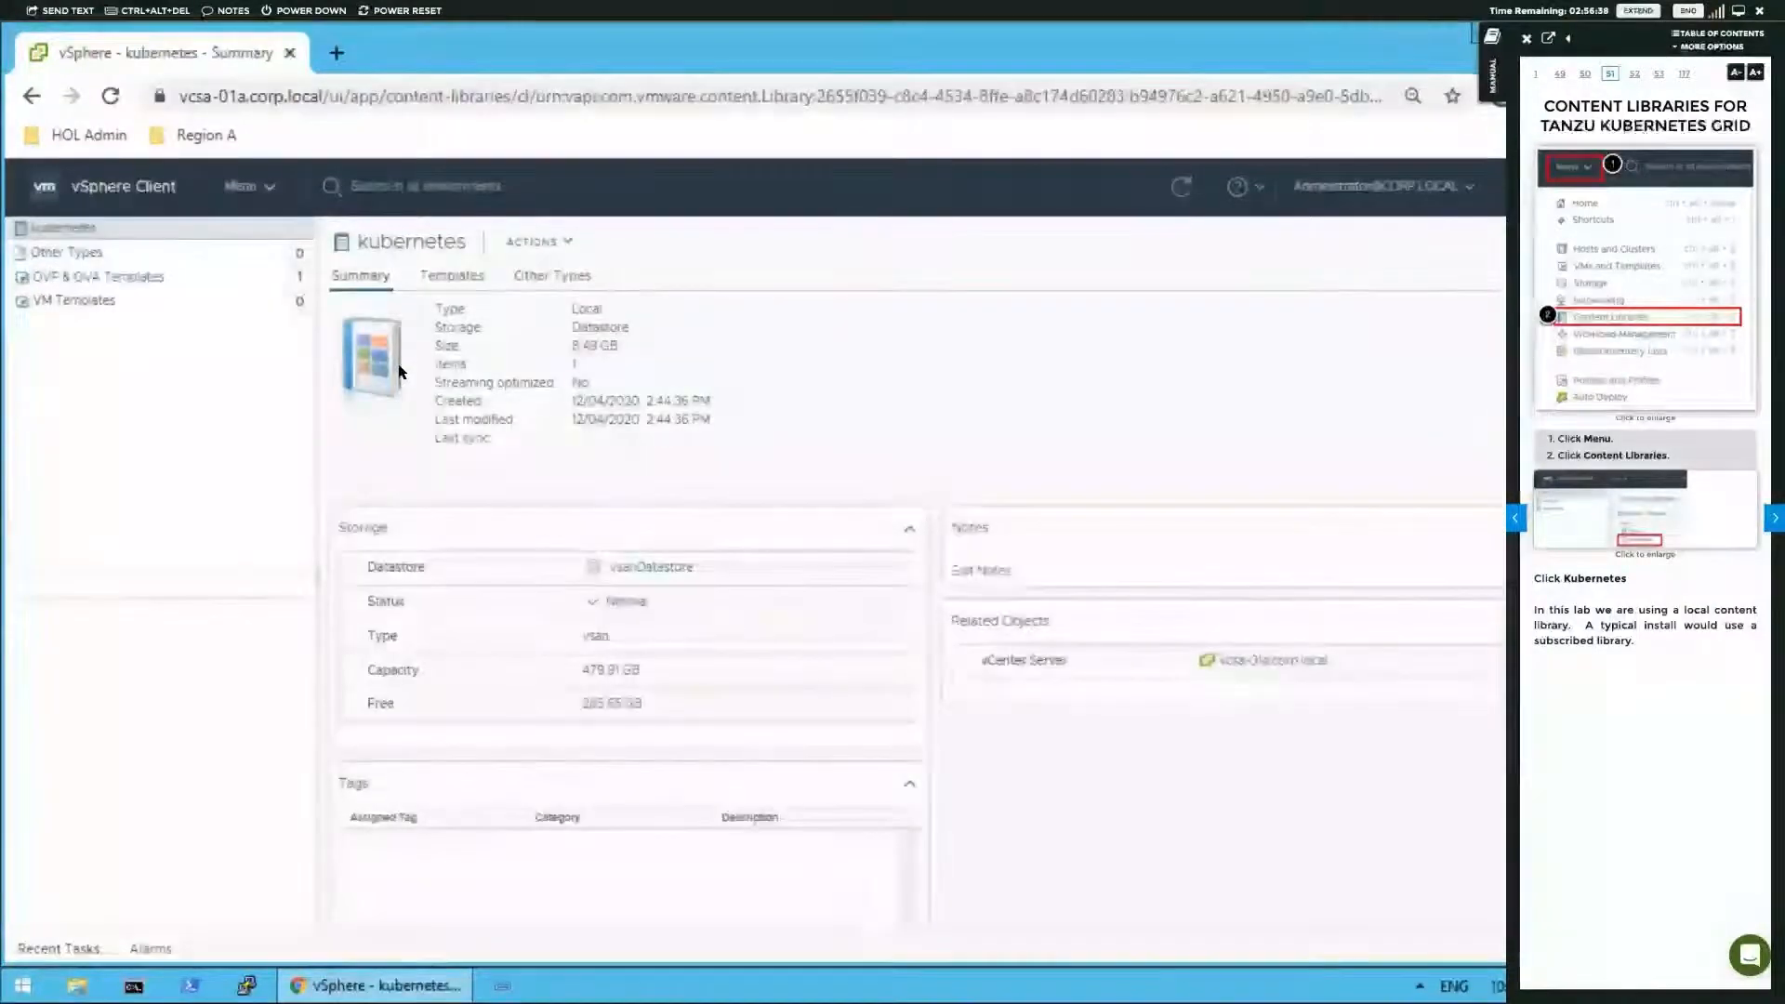
left_click(524, 243)
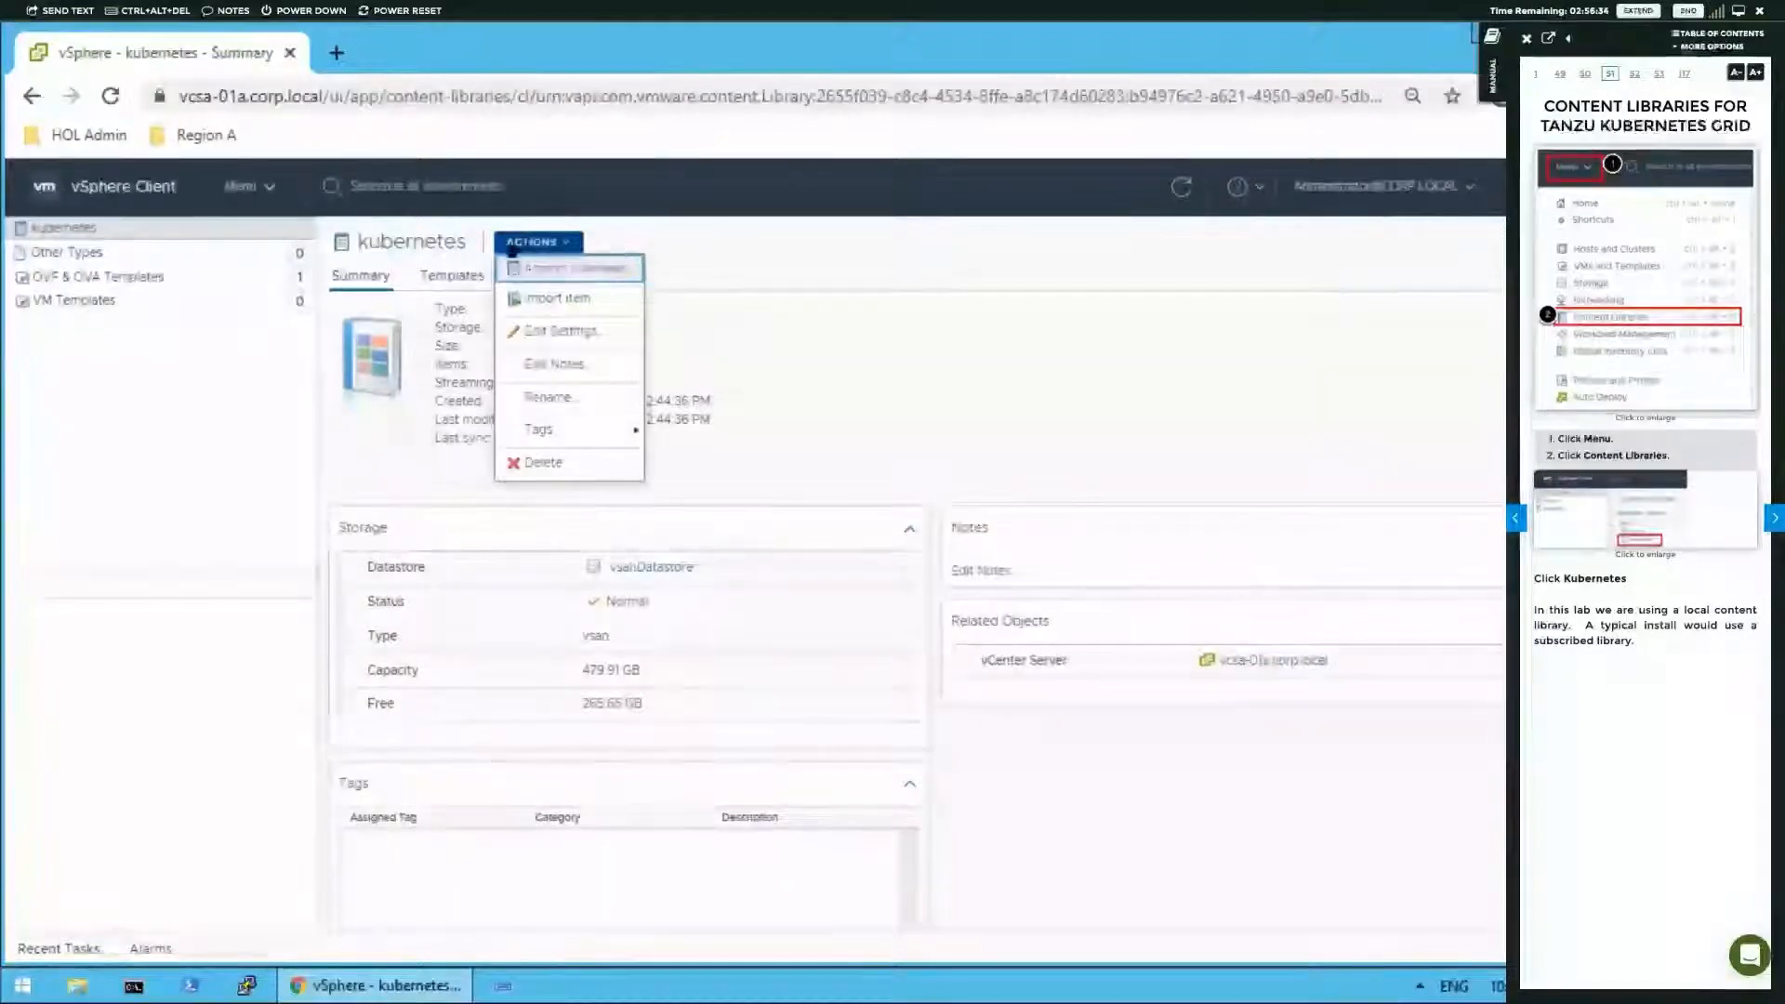
- Show the OVF & OVA templates of the kubernetes library and widen the Name column to read the template name
left_click(134, 286)
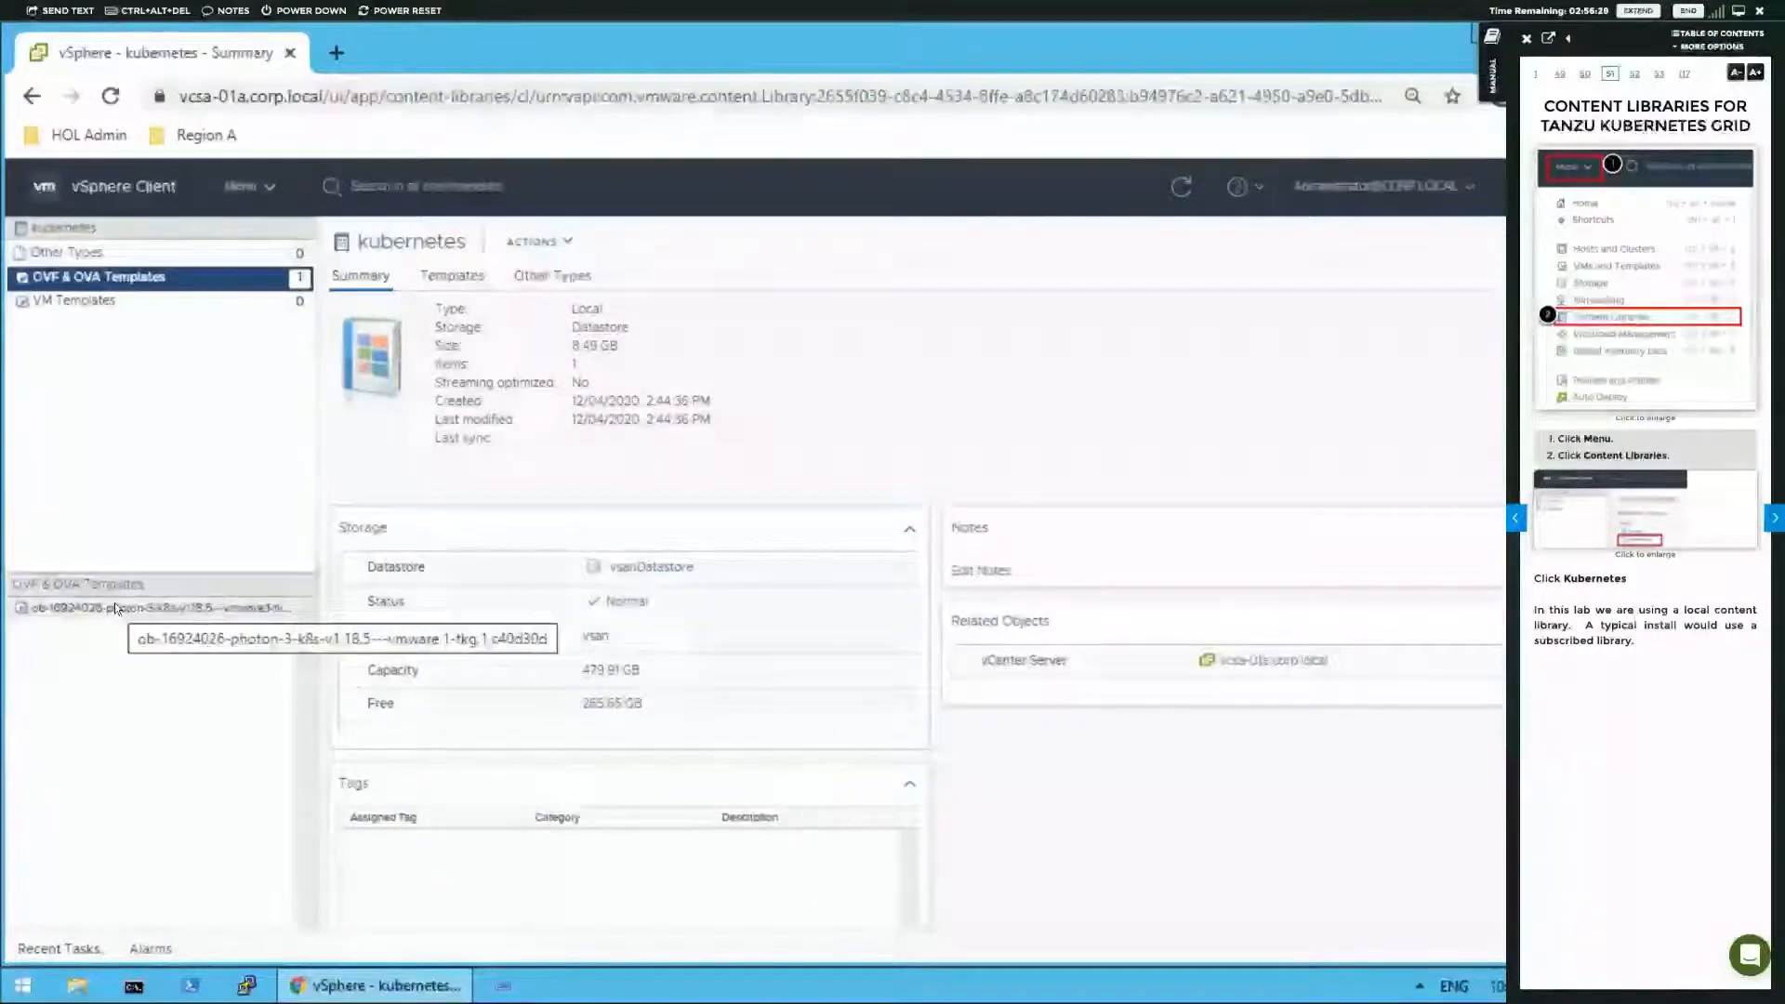
left_click(475, 277)
left_click(510, 320)
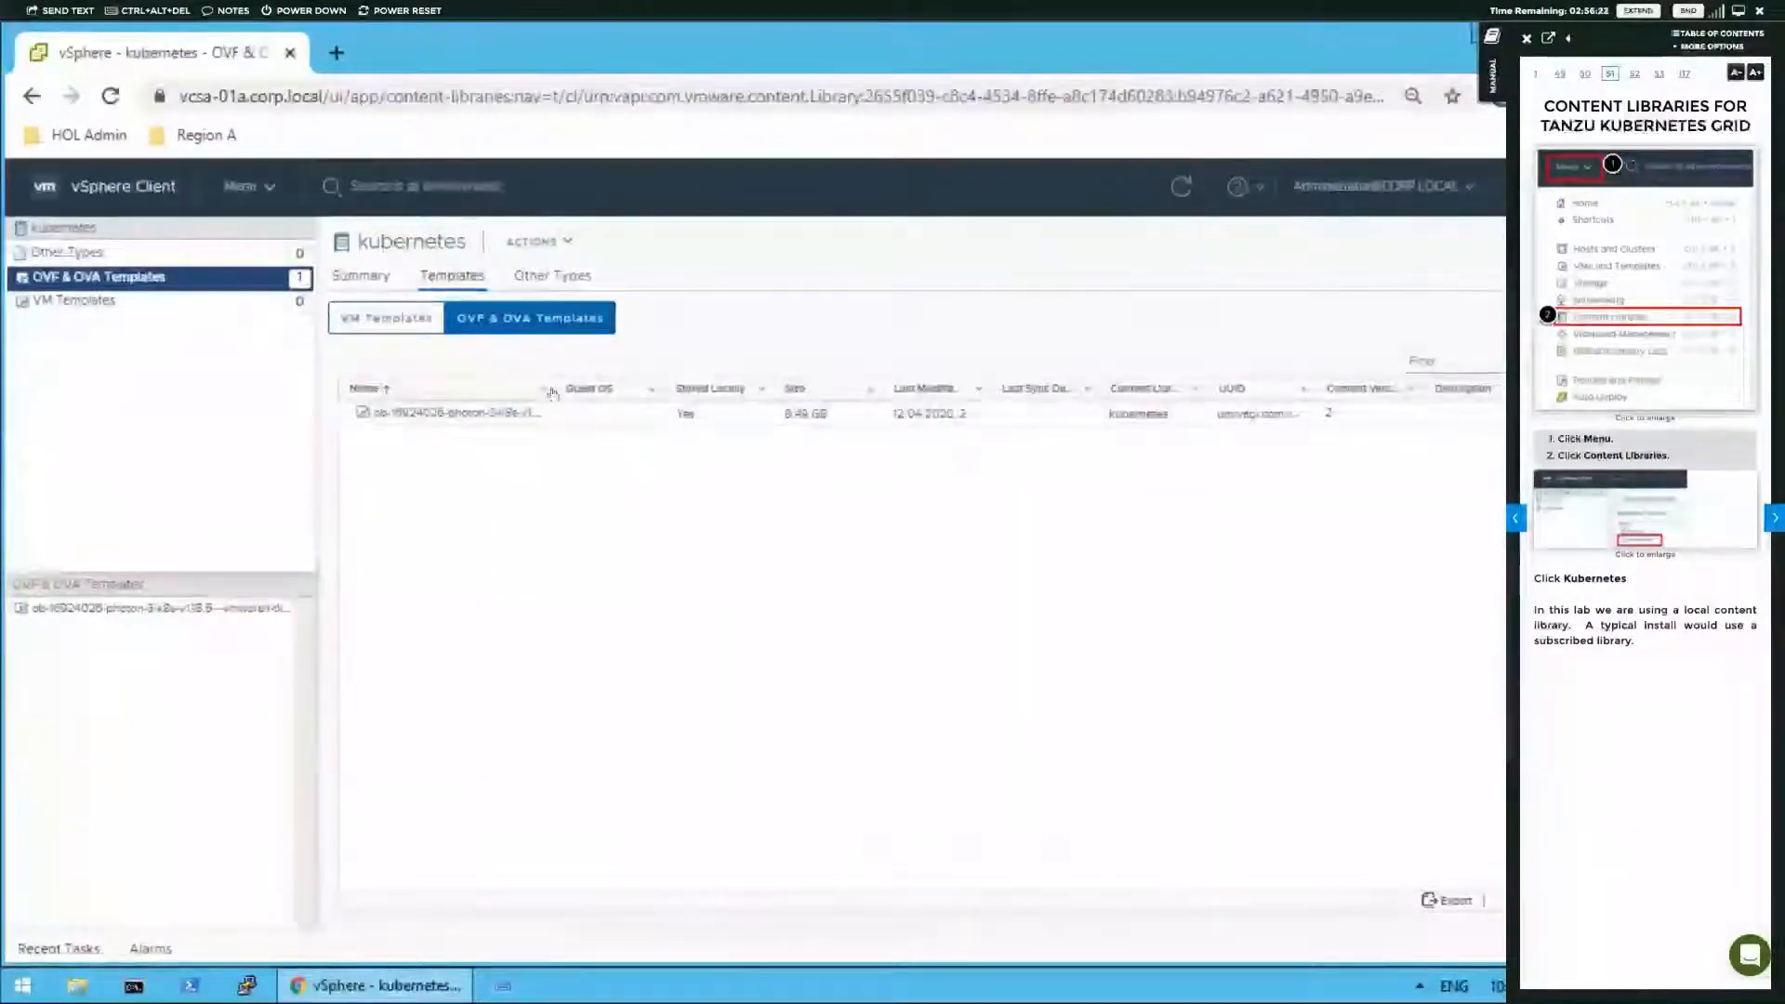
left_click_drag(552, 394, 647, 393)
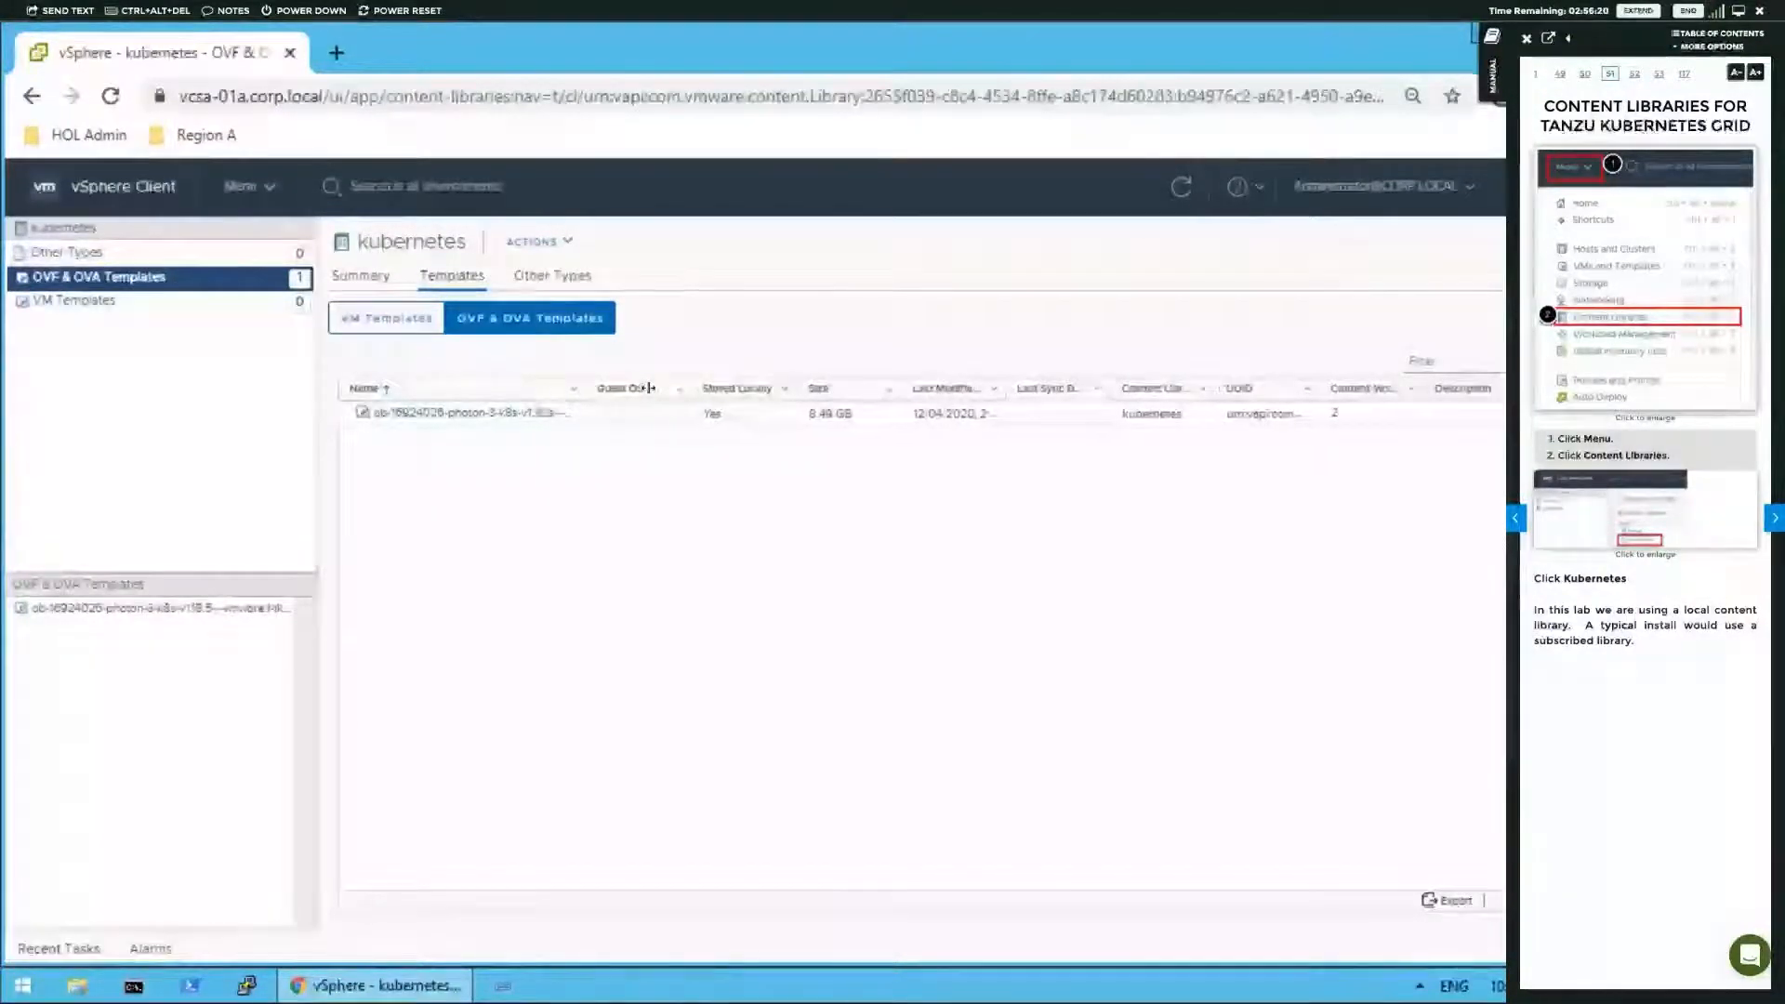
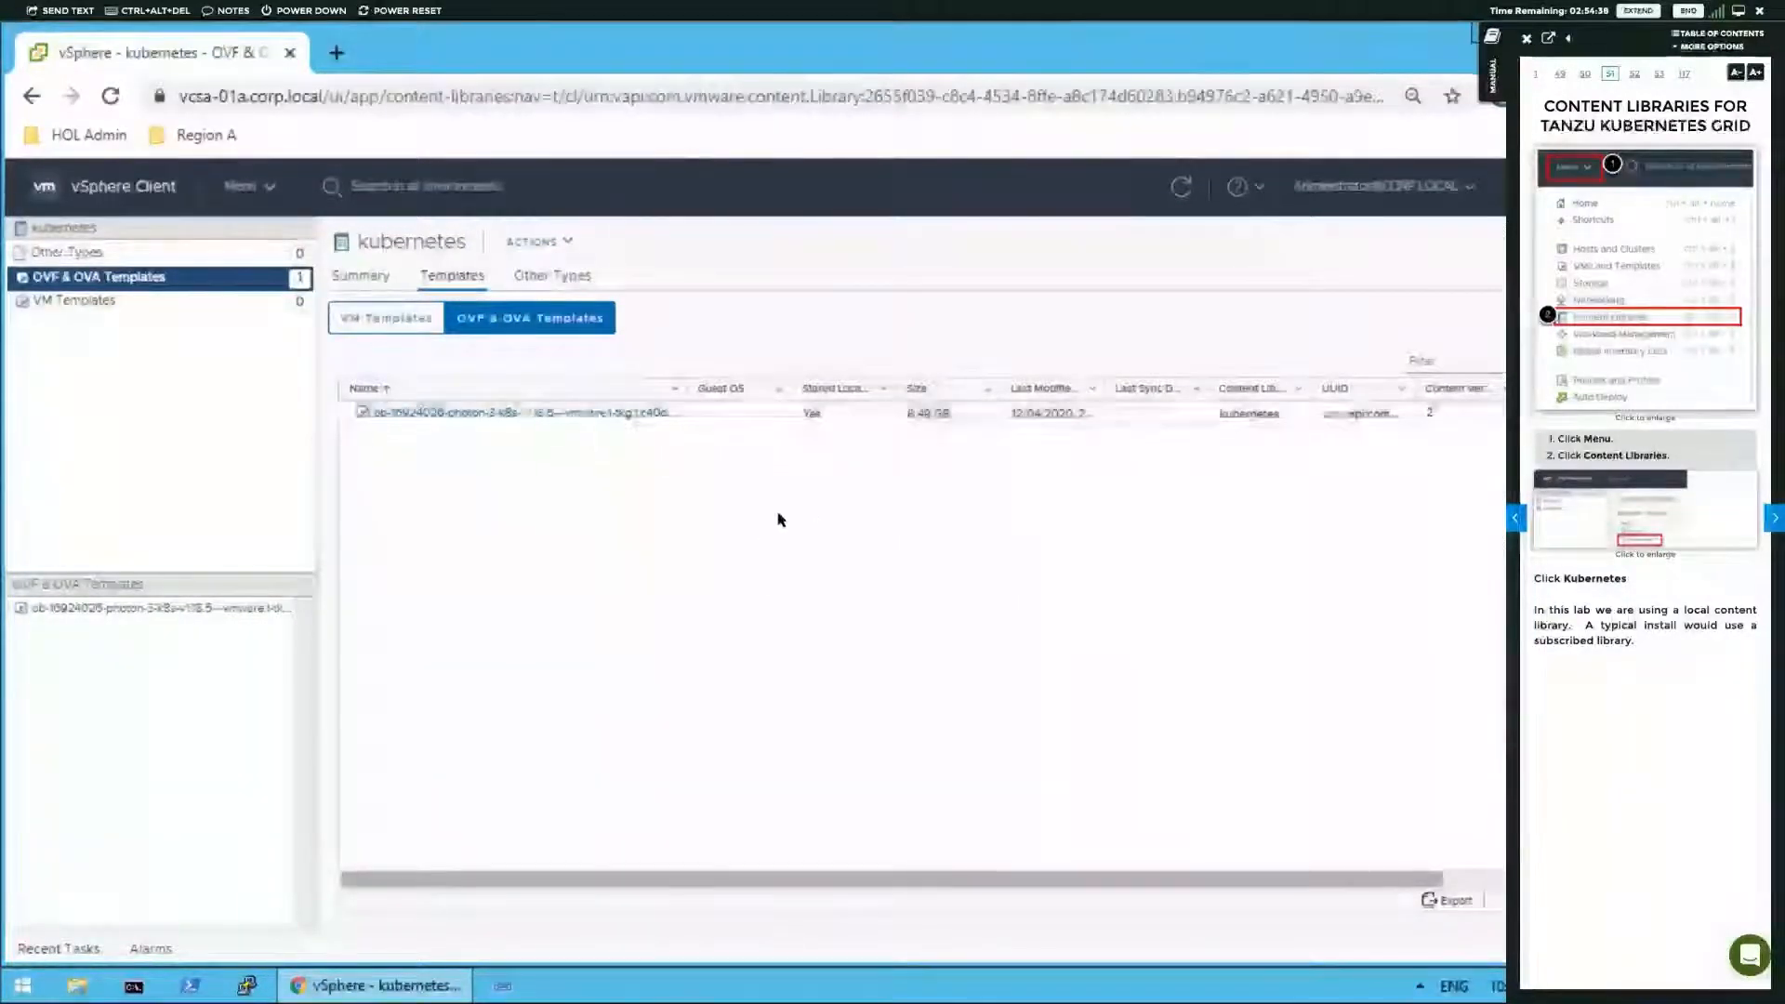
- View the demo-app-02 summary in the hosts and clusters inventory, and advance the manual to the Conclusion page
left_click(248, 190)
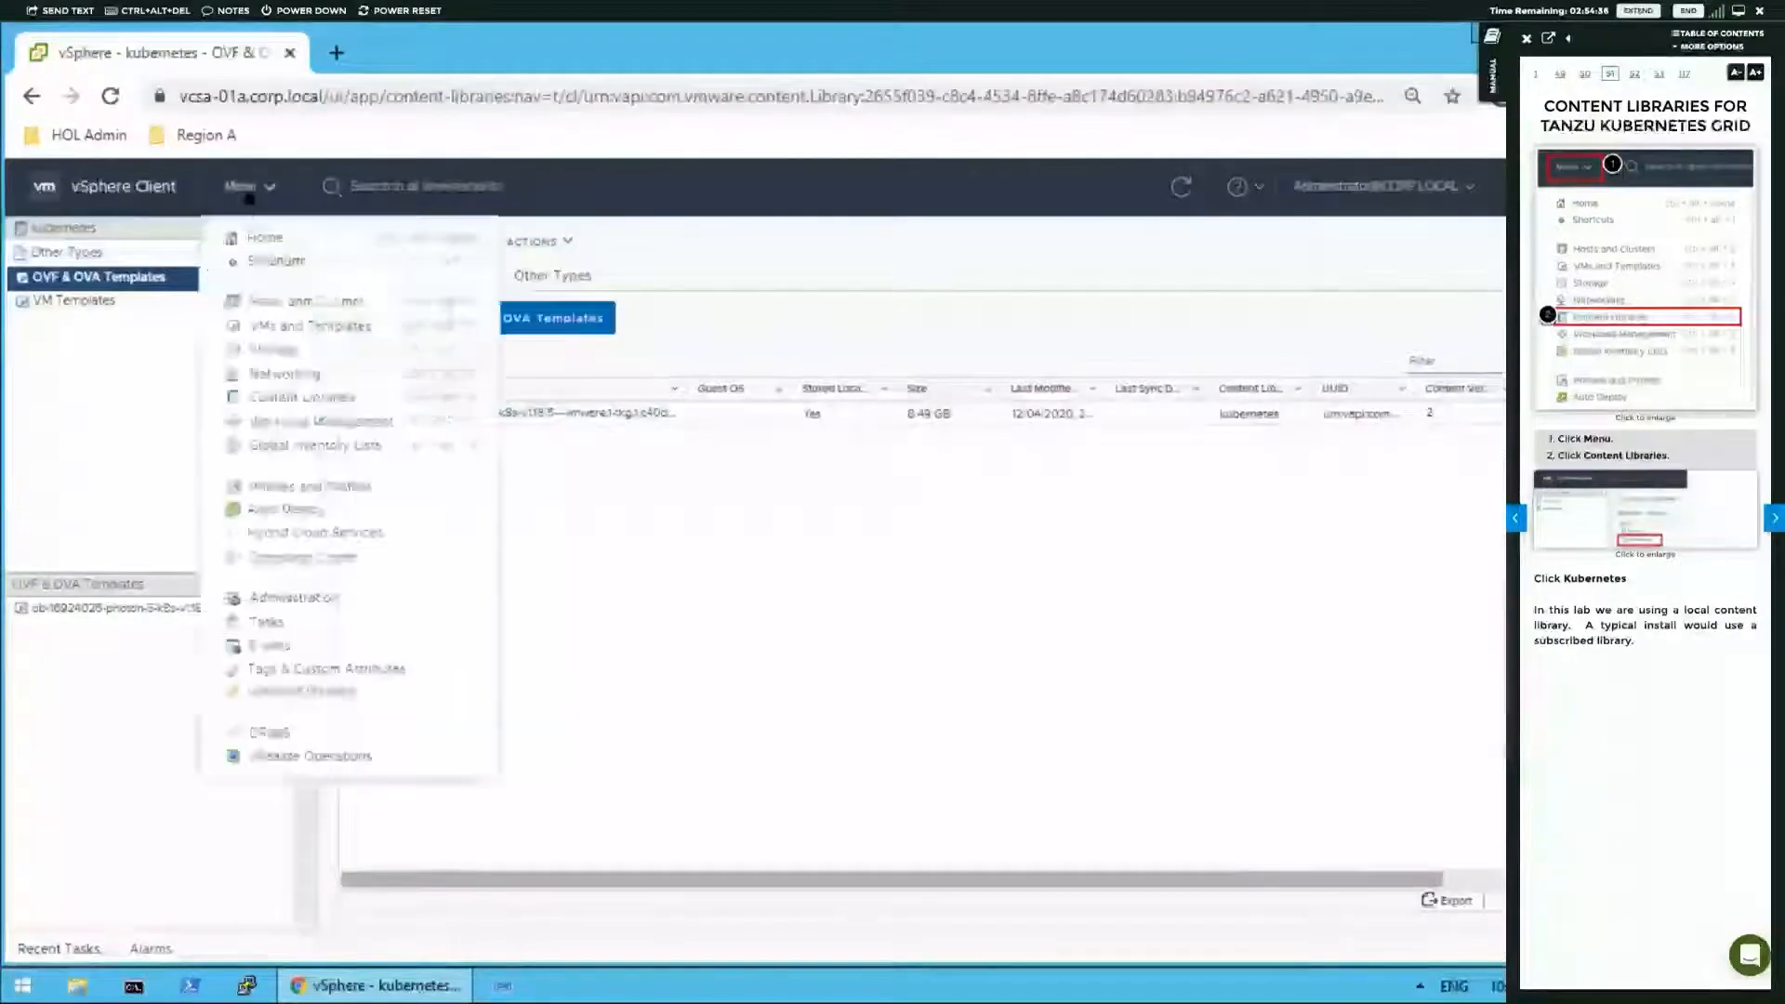
left_click(276, 303)
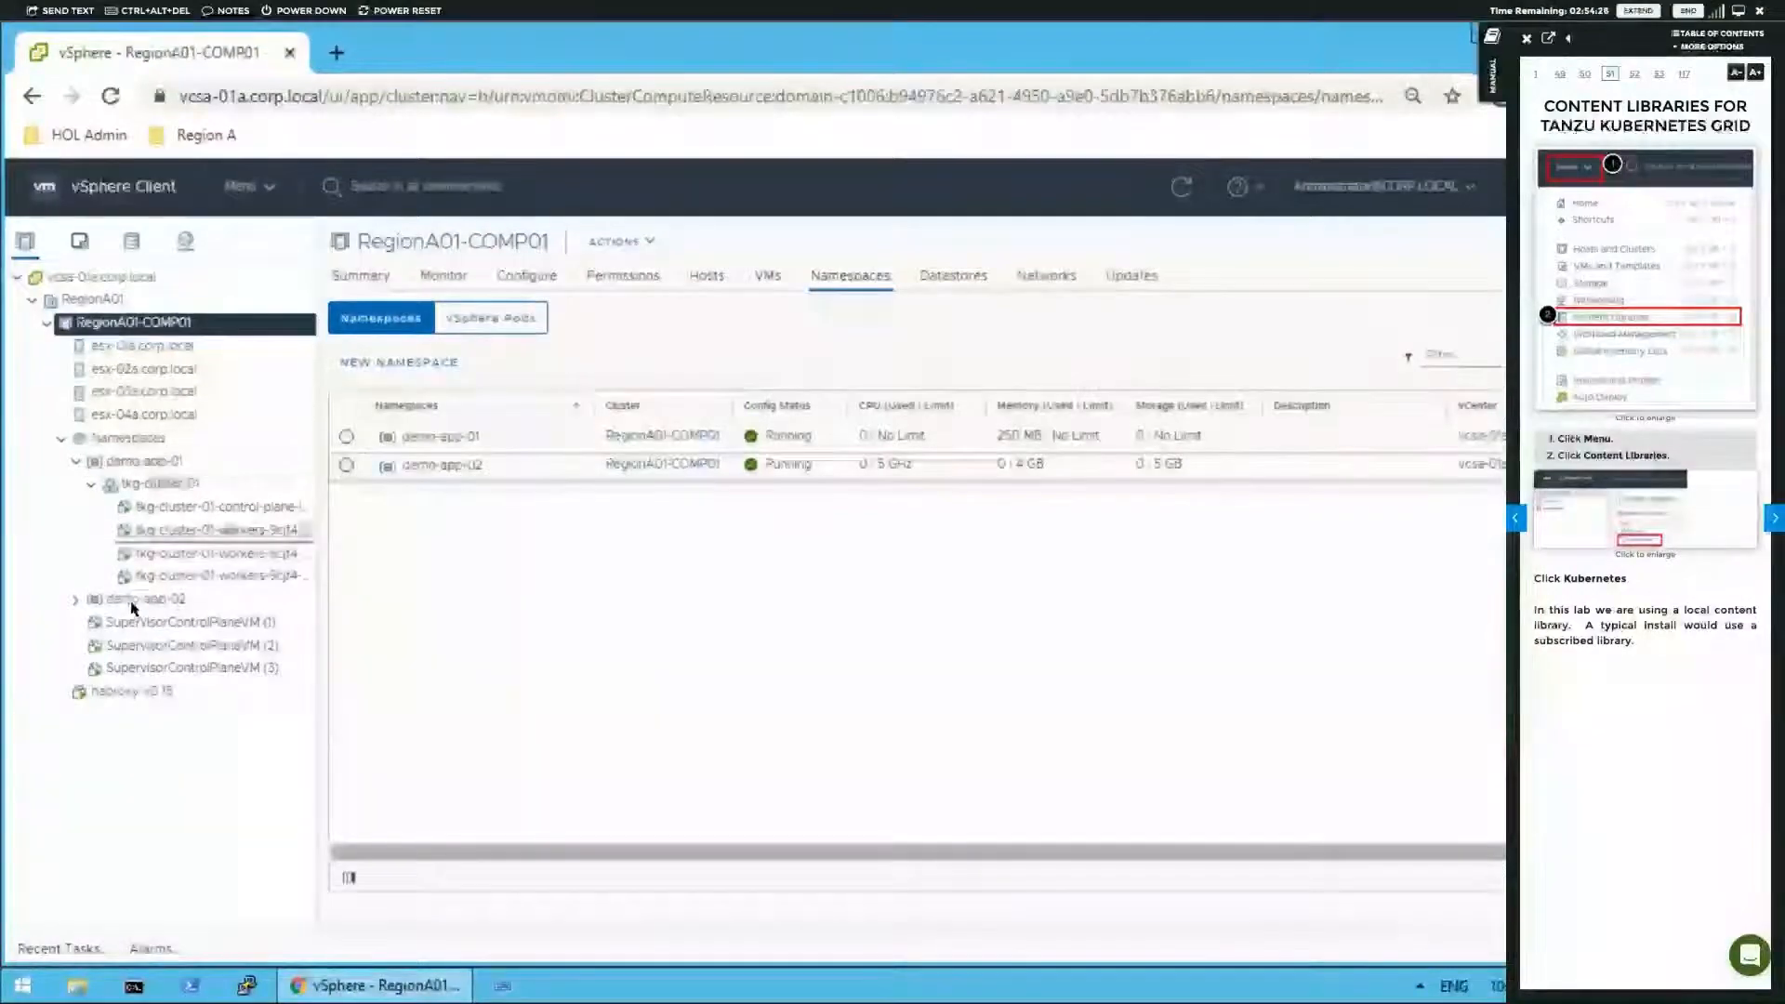
left_click(215, 604)
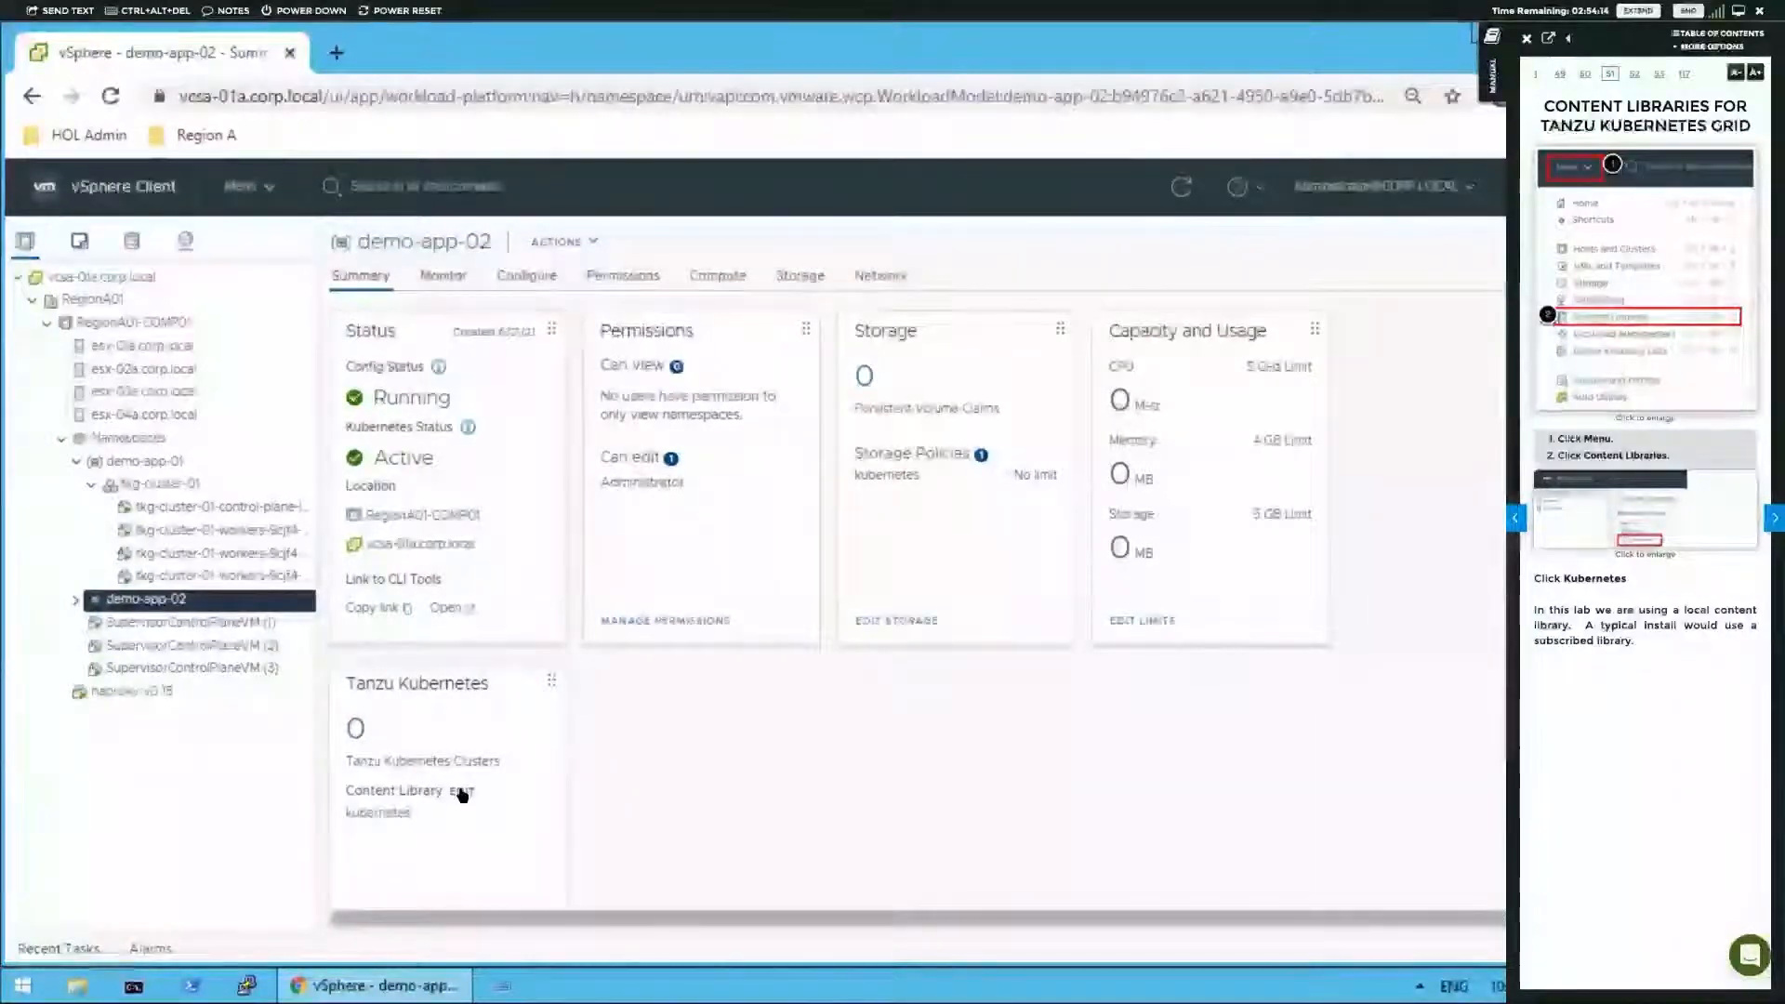
left_click(1773, 518)
left_click(1774, 517)
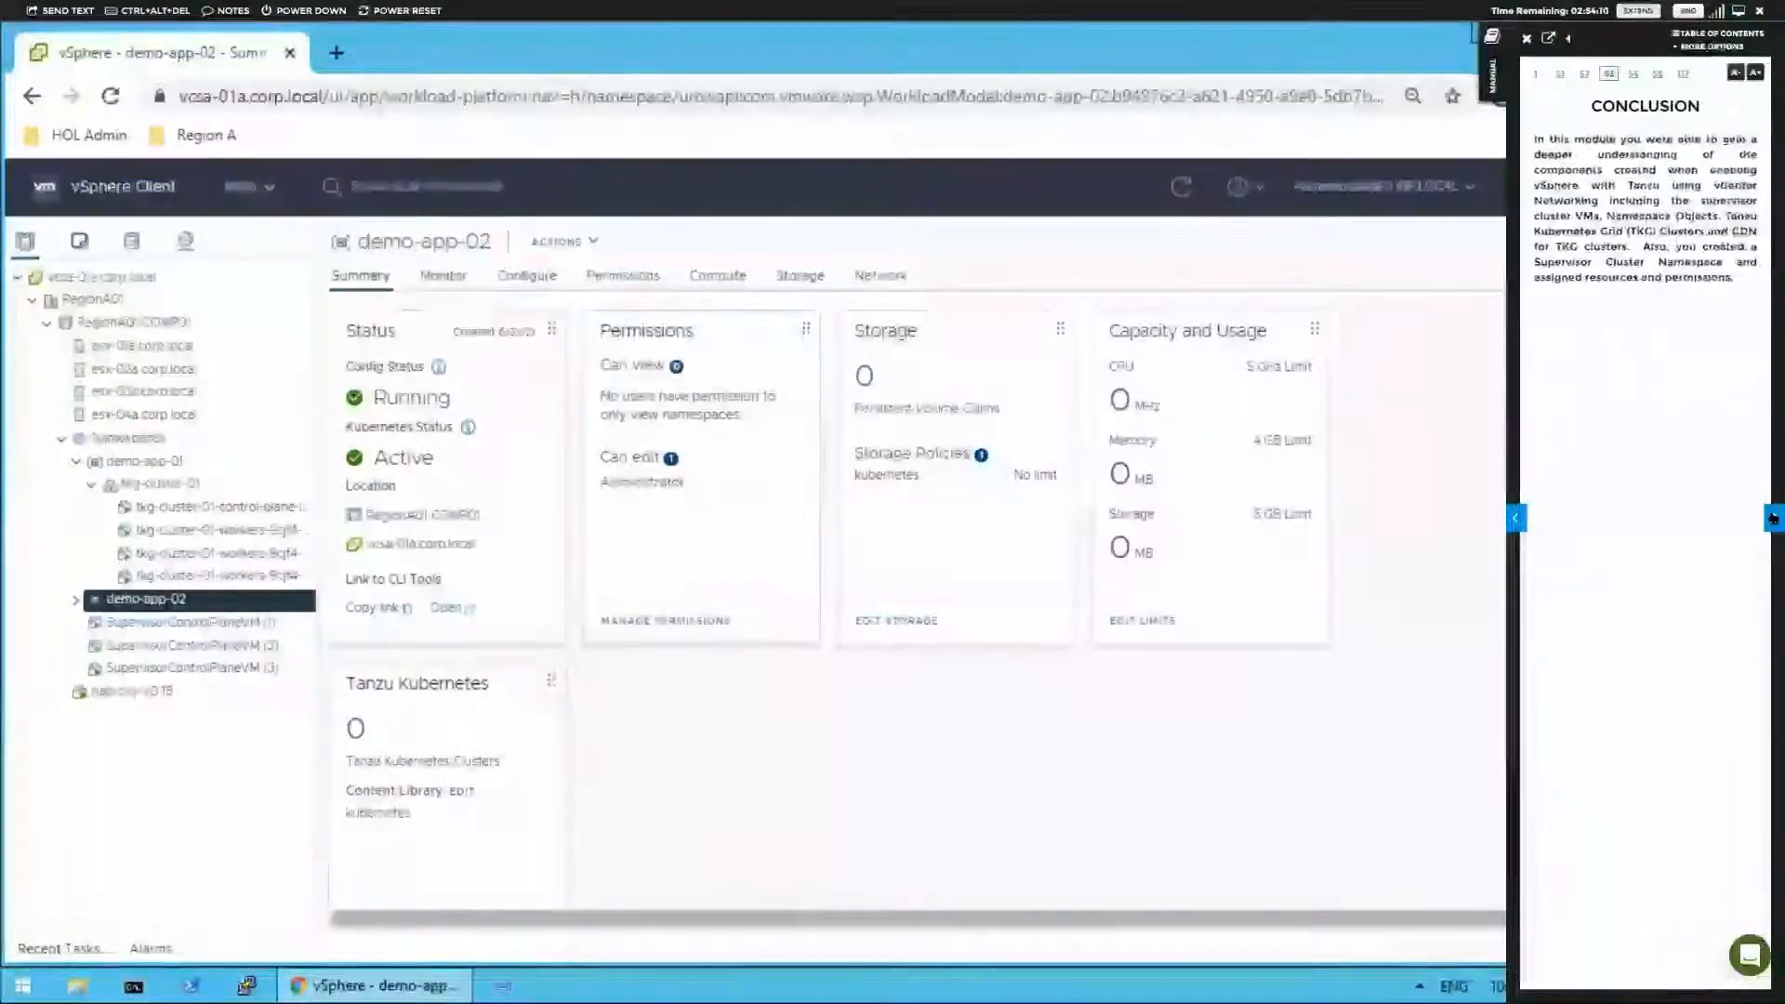
- View the summaries of demo-app-01 and its tkg-cluster-01, briefly show the cluster's node VMs, and collapse them again
left_click(93, 485)
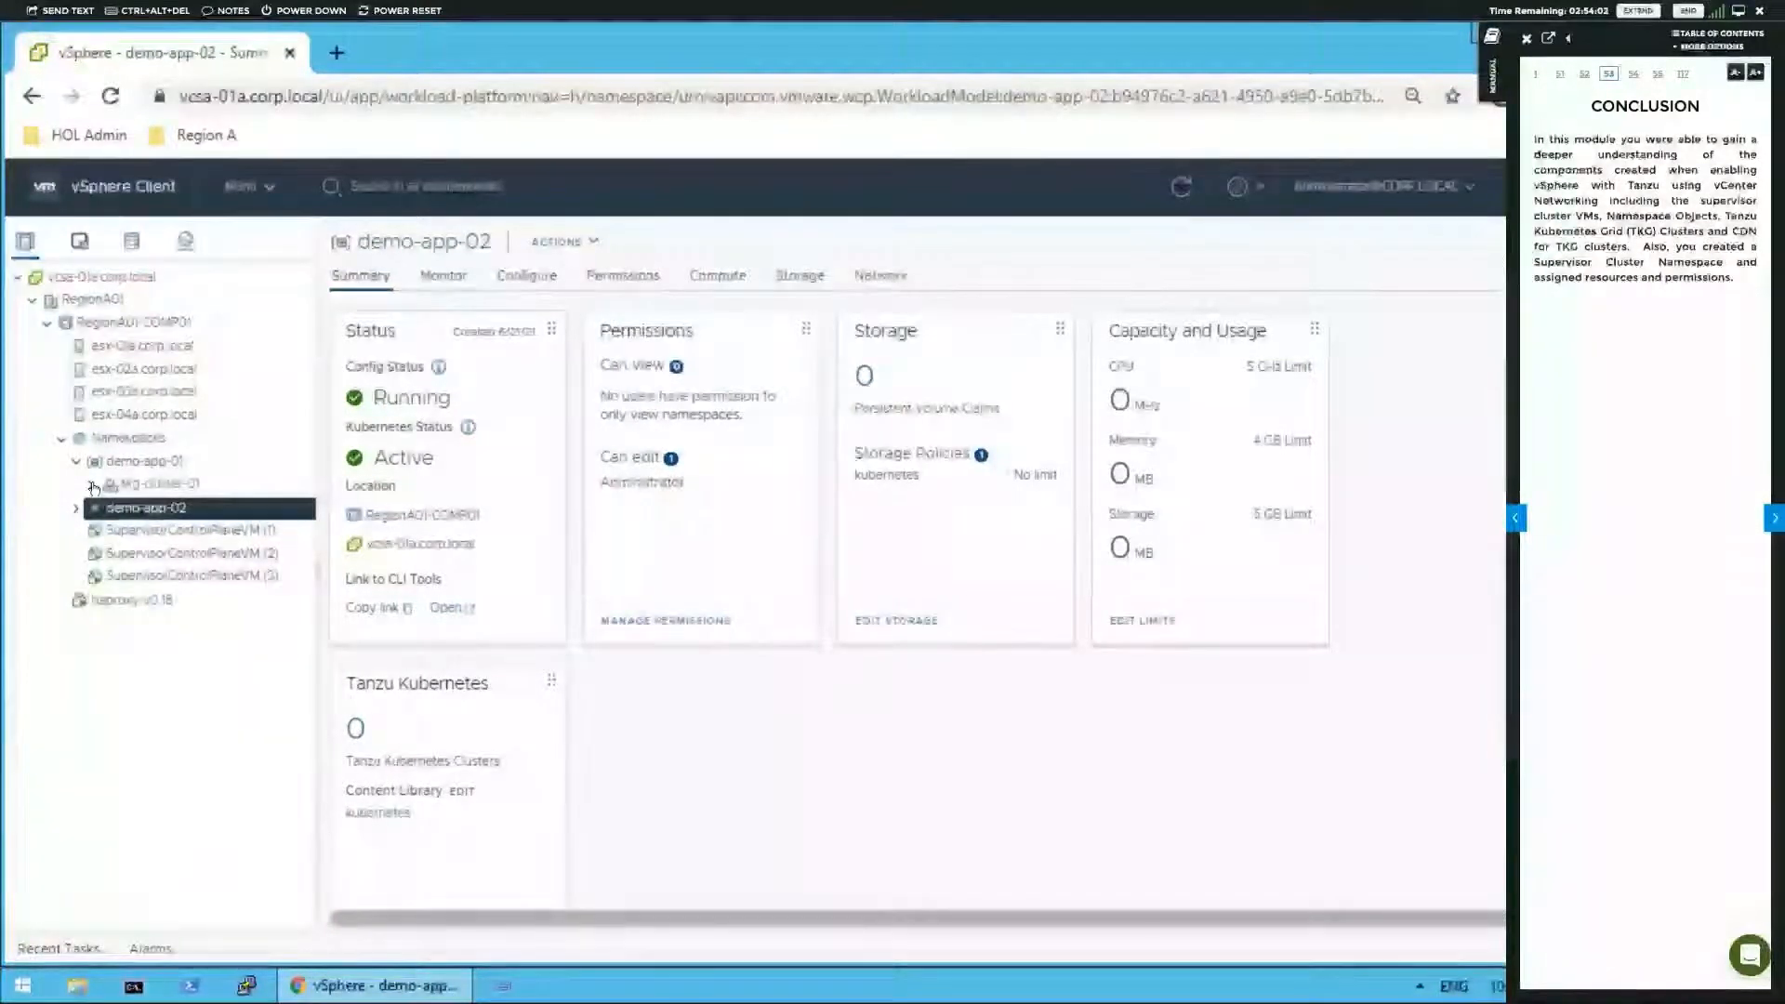
left_click(135, 463)
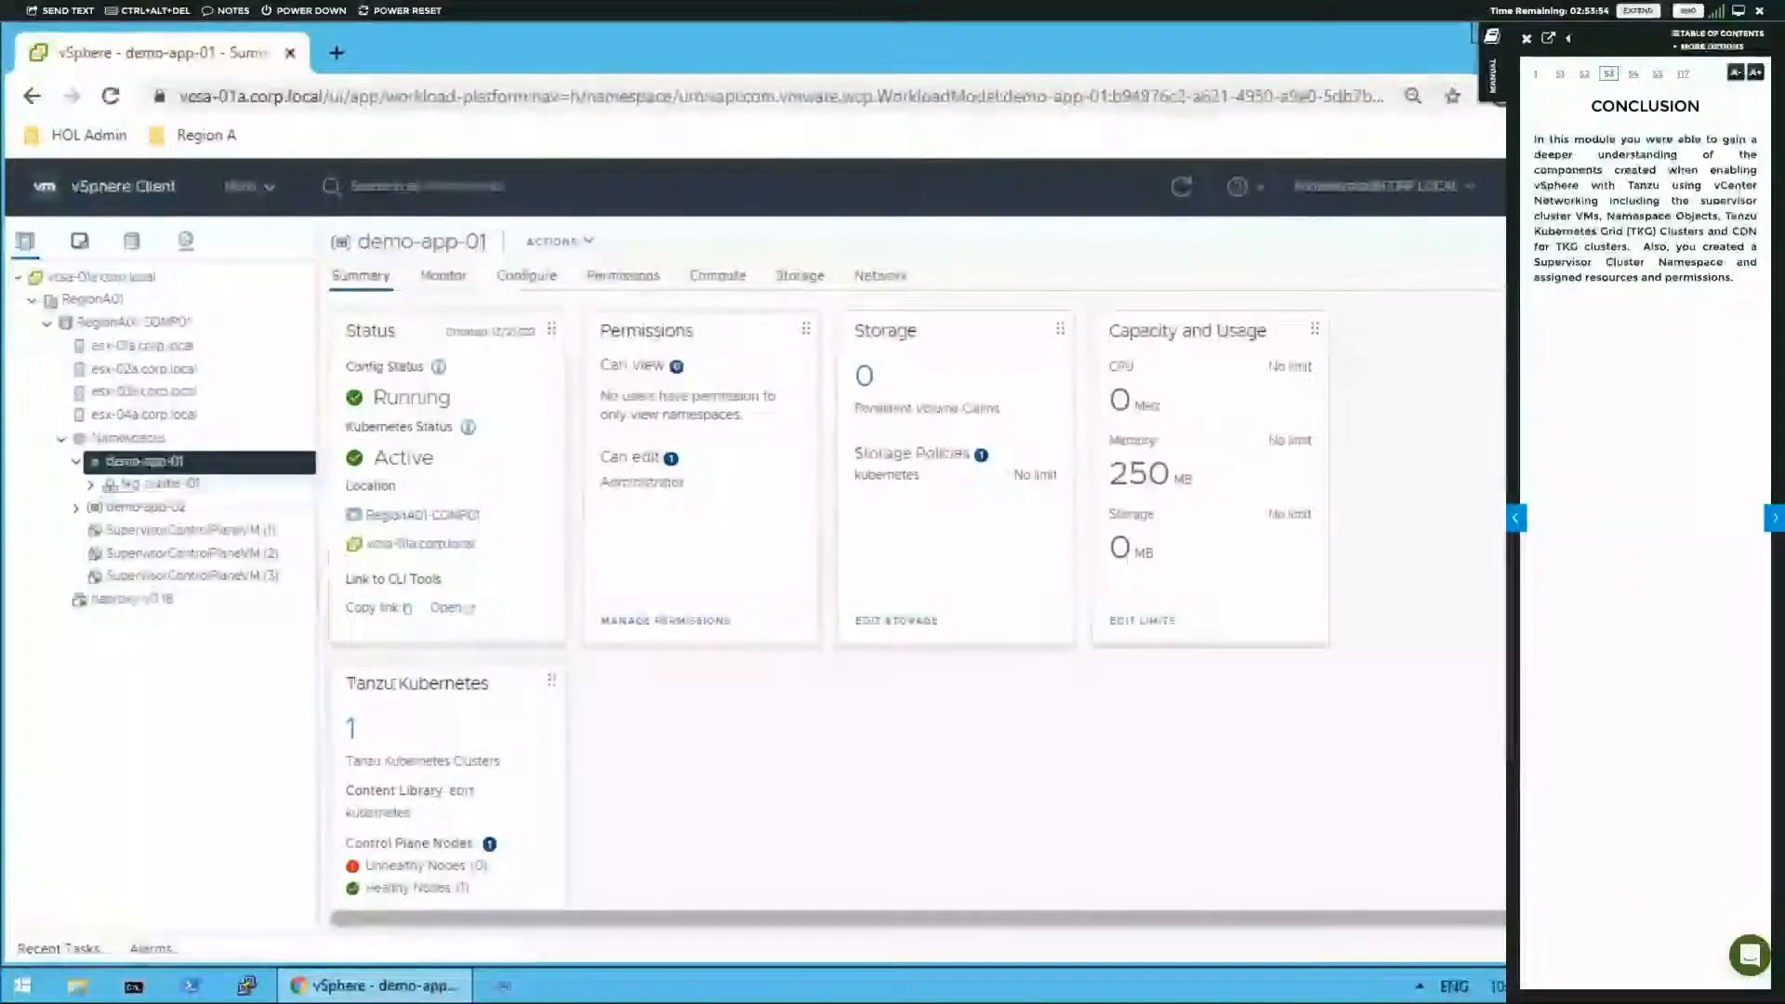
left_click(140, 486)
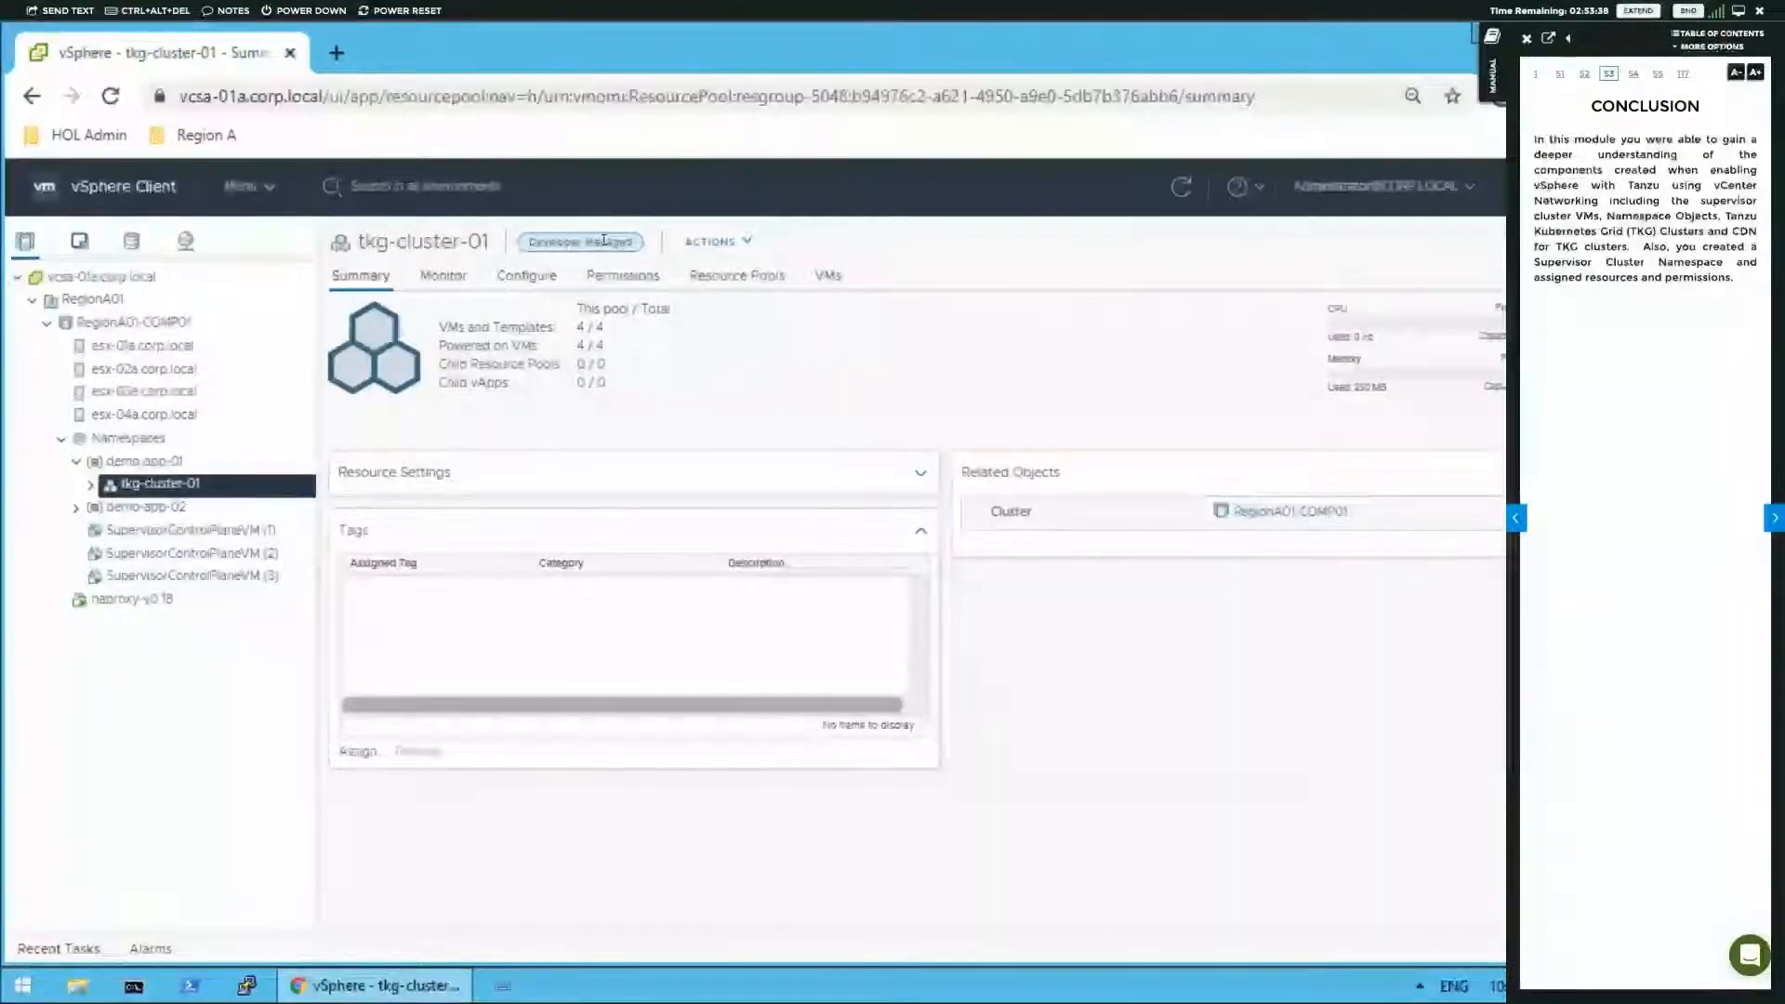
left_click(90, 484)
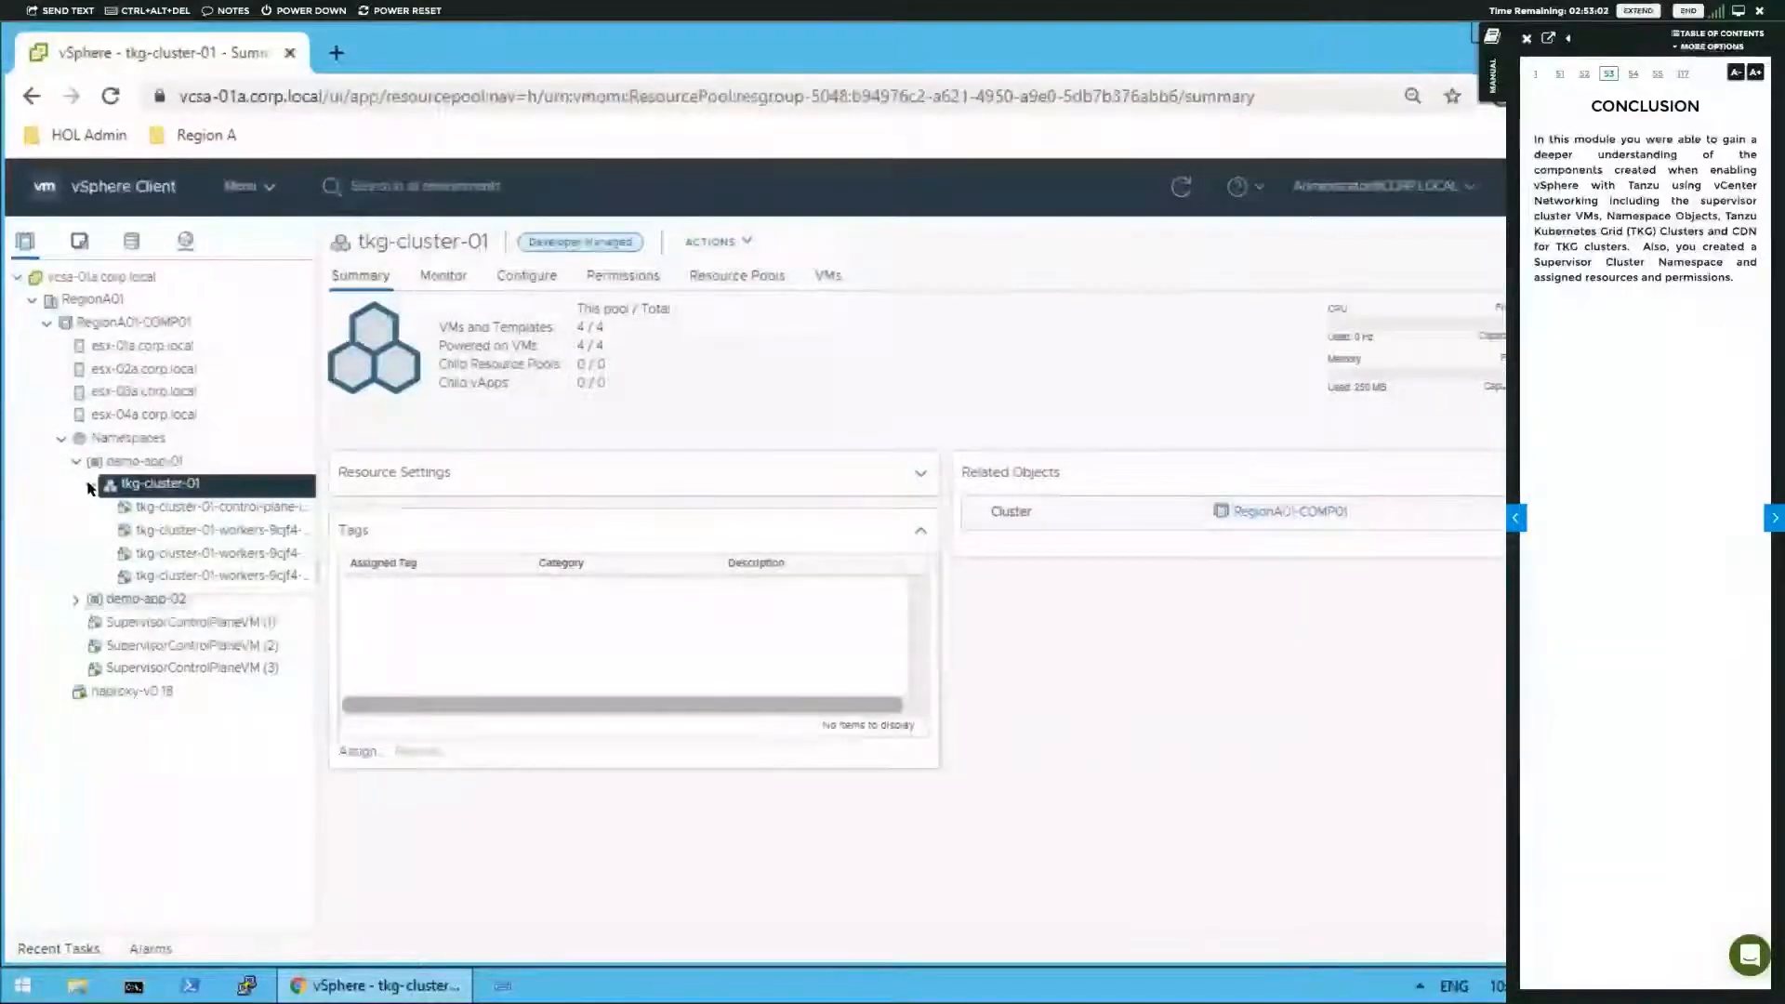
left_click(91, 485)
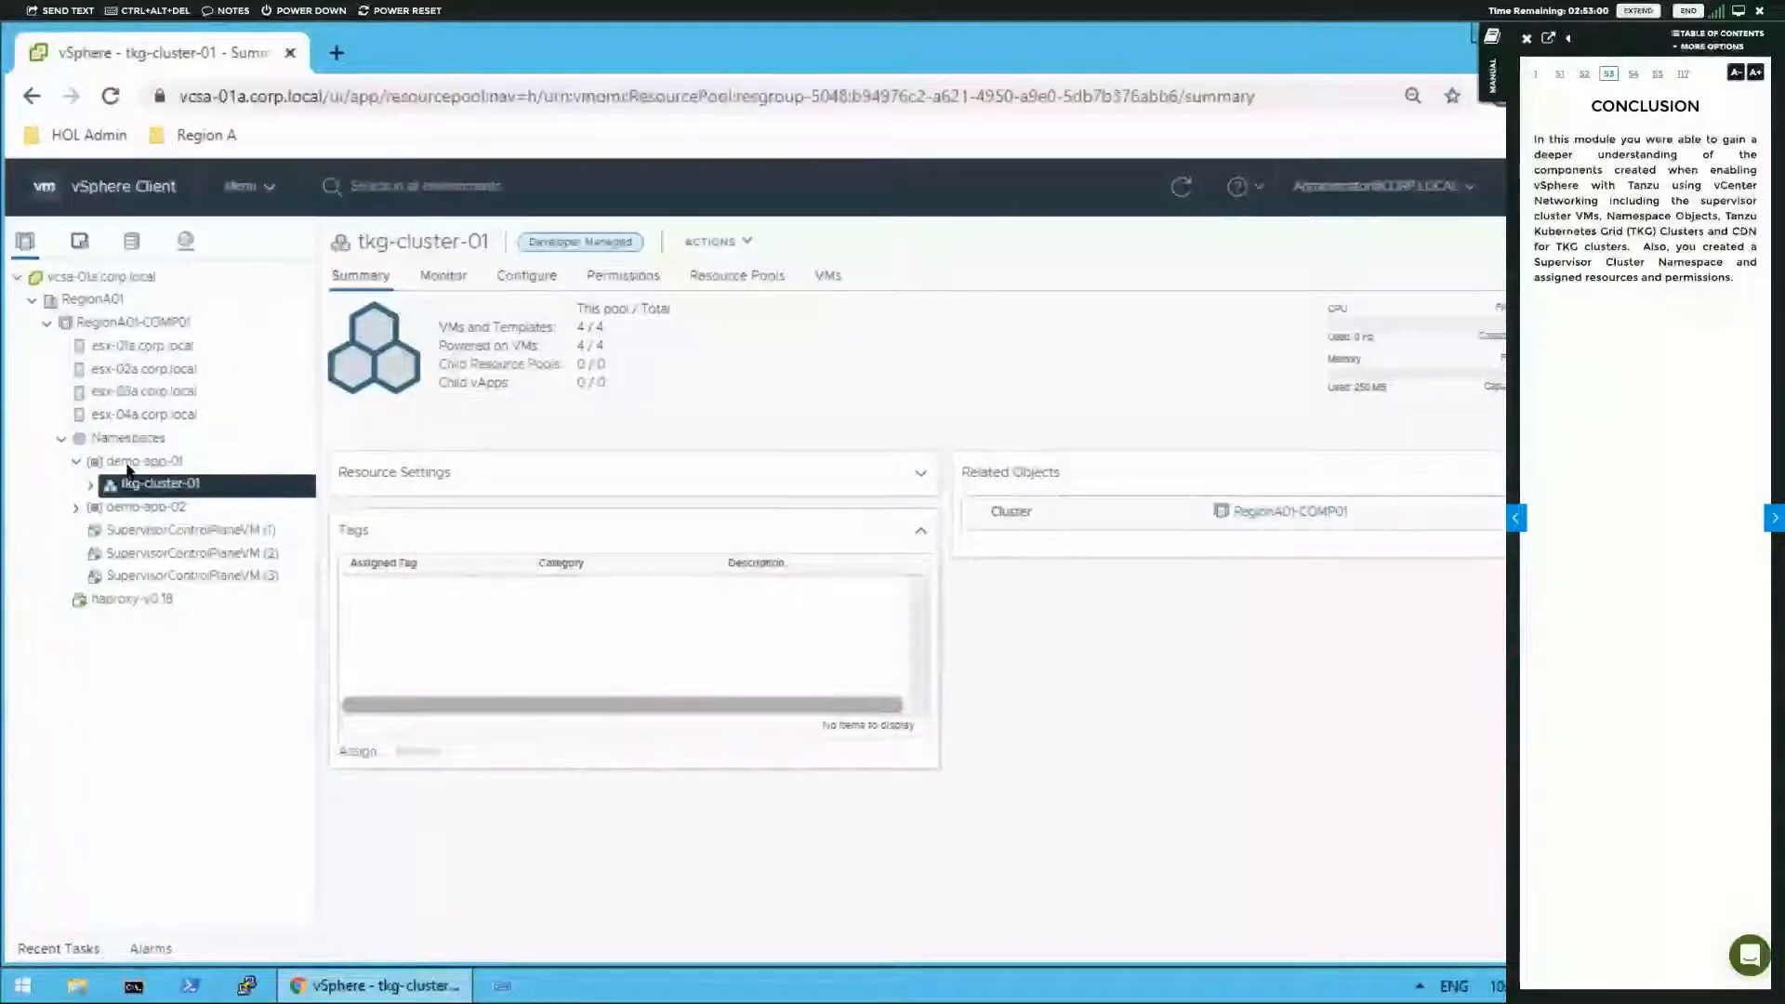
- Review the Tanzu Kubernetes clusters and virtual machines under demo-app-01's compute resources, briefly expanding tkg-cluster-01 to compare its nodes
left_click(127, 465)
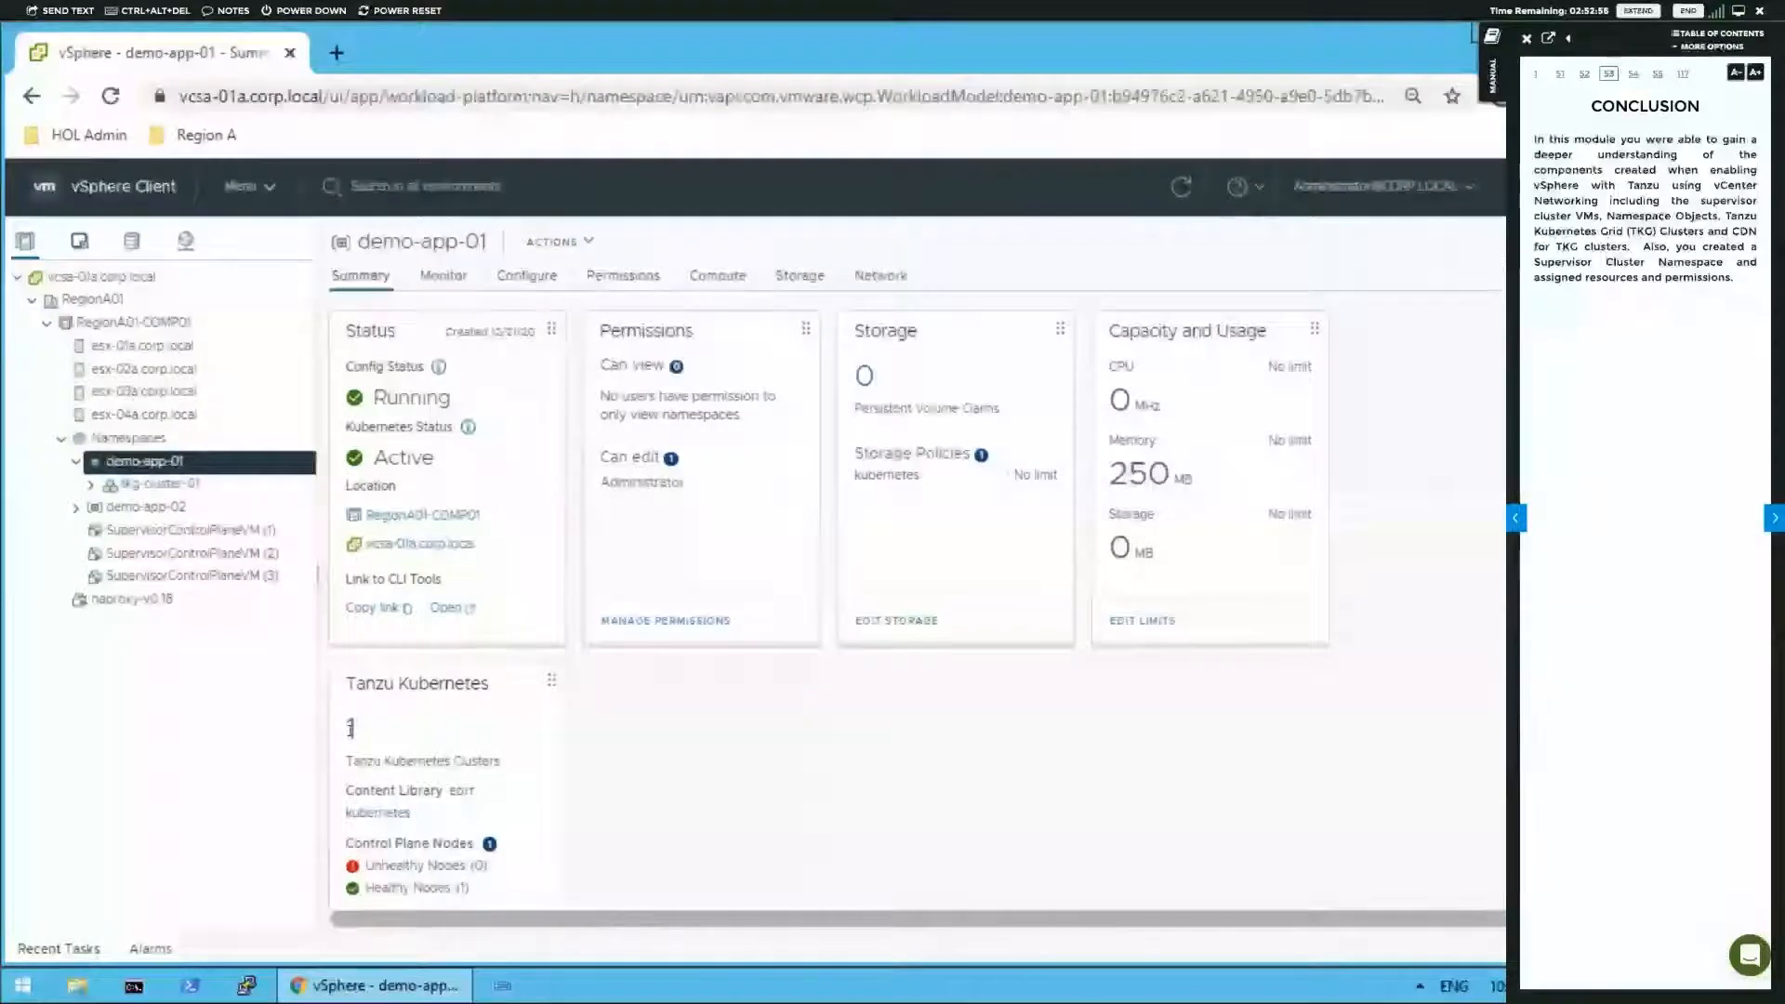
left_click(726, 277)
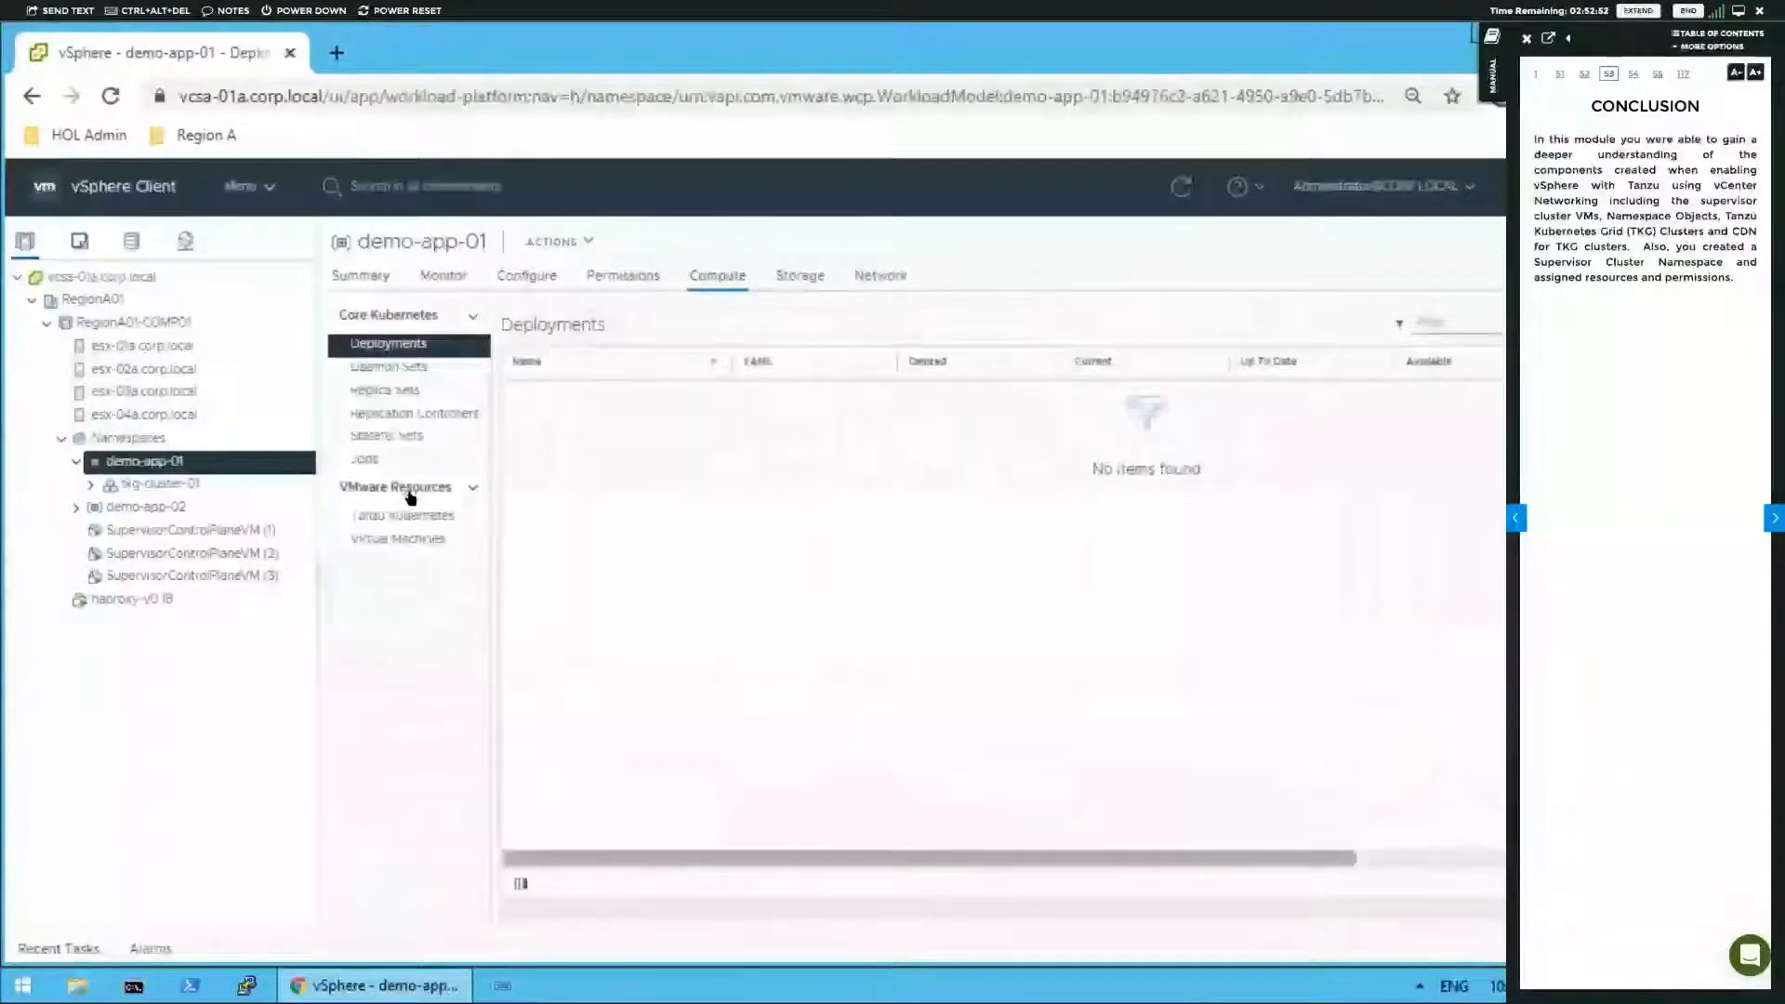
left_click(402, 518)
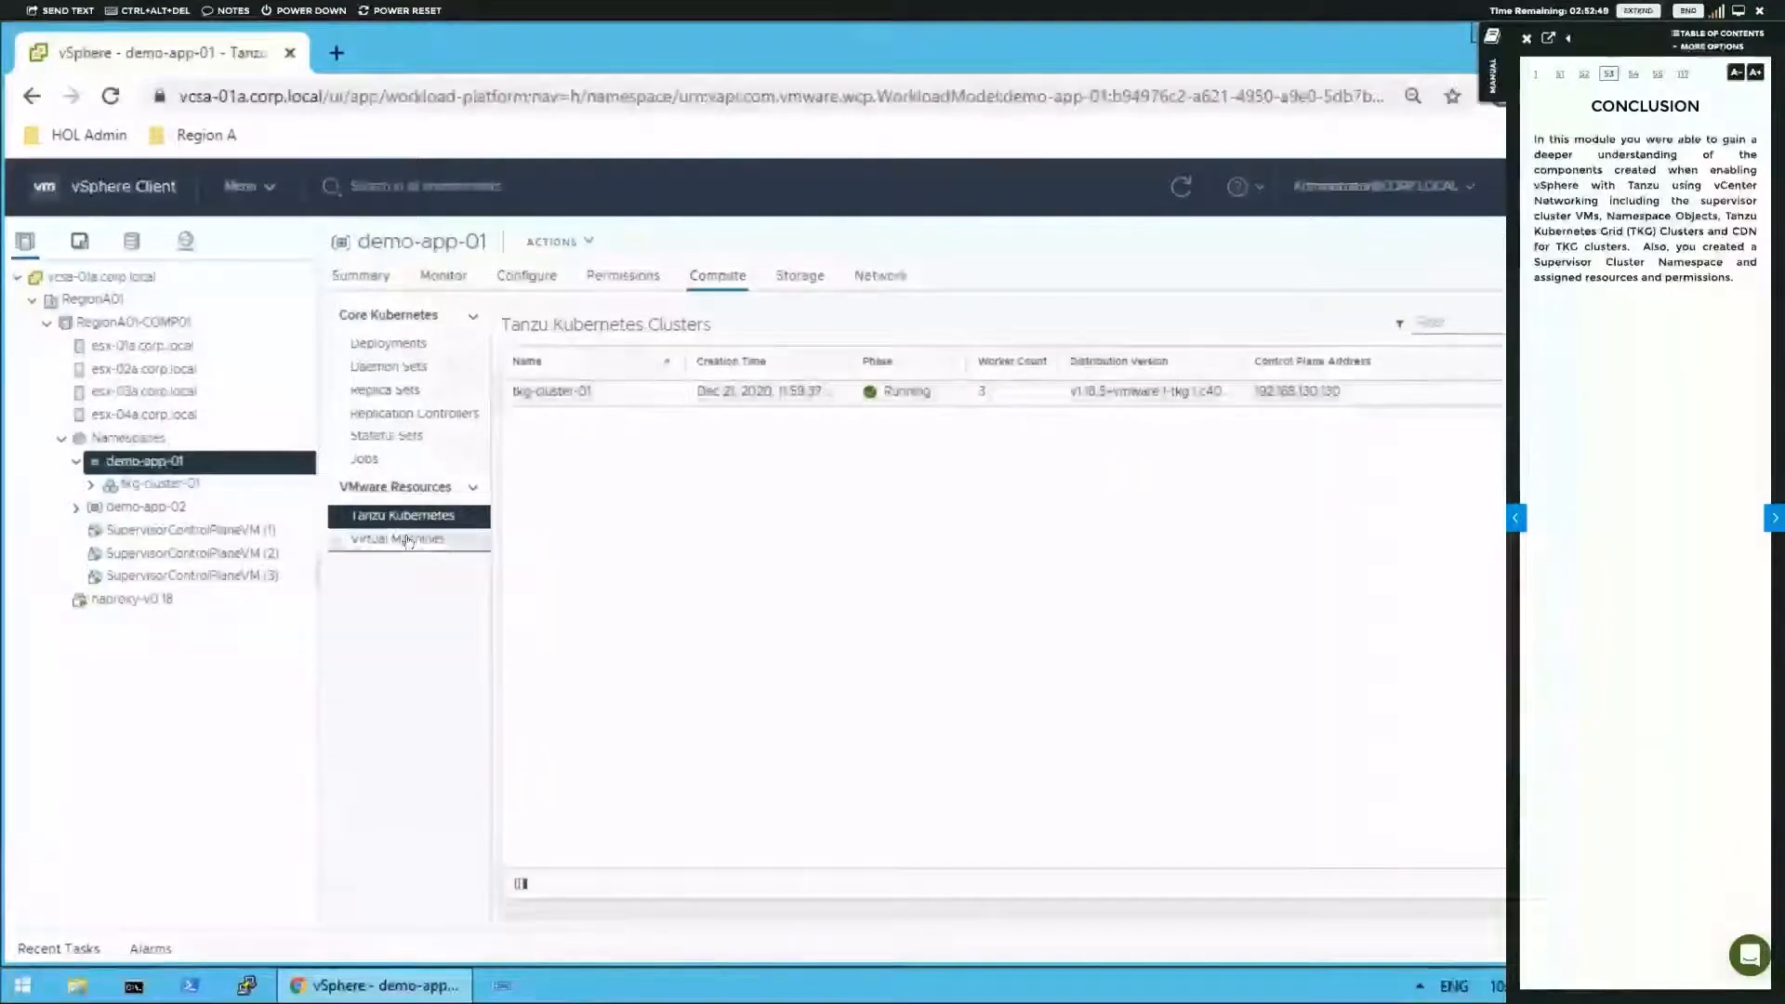
left_click(436, 536)
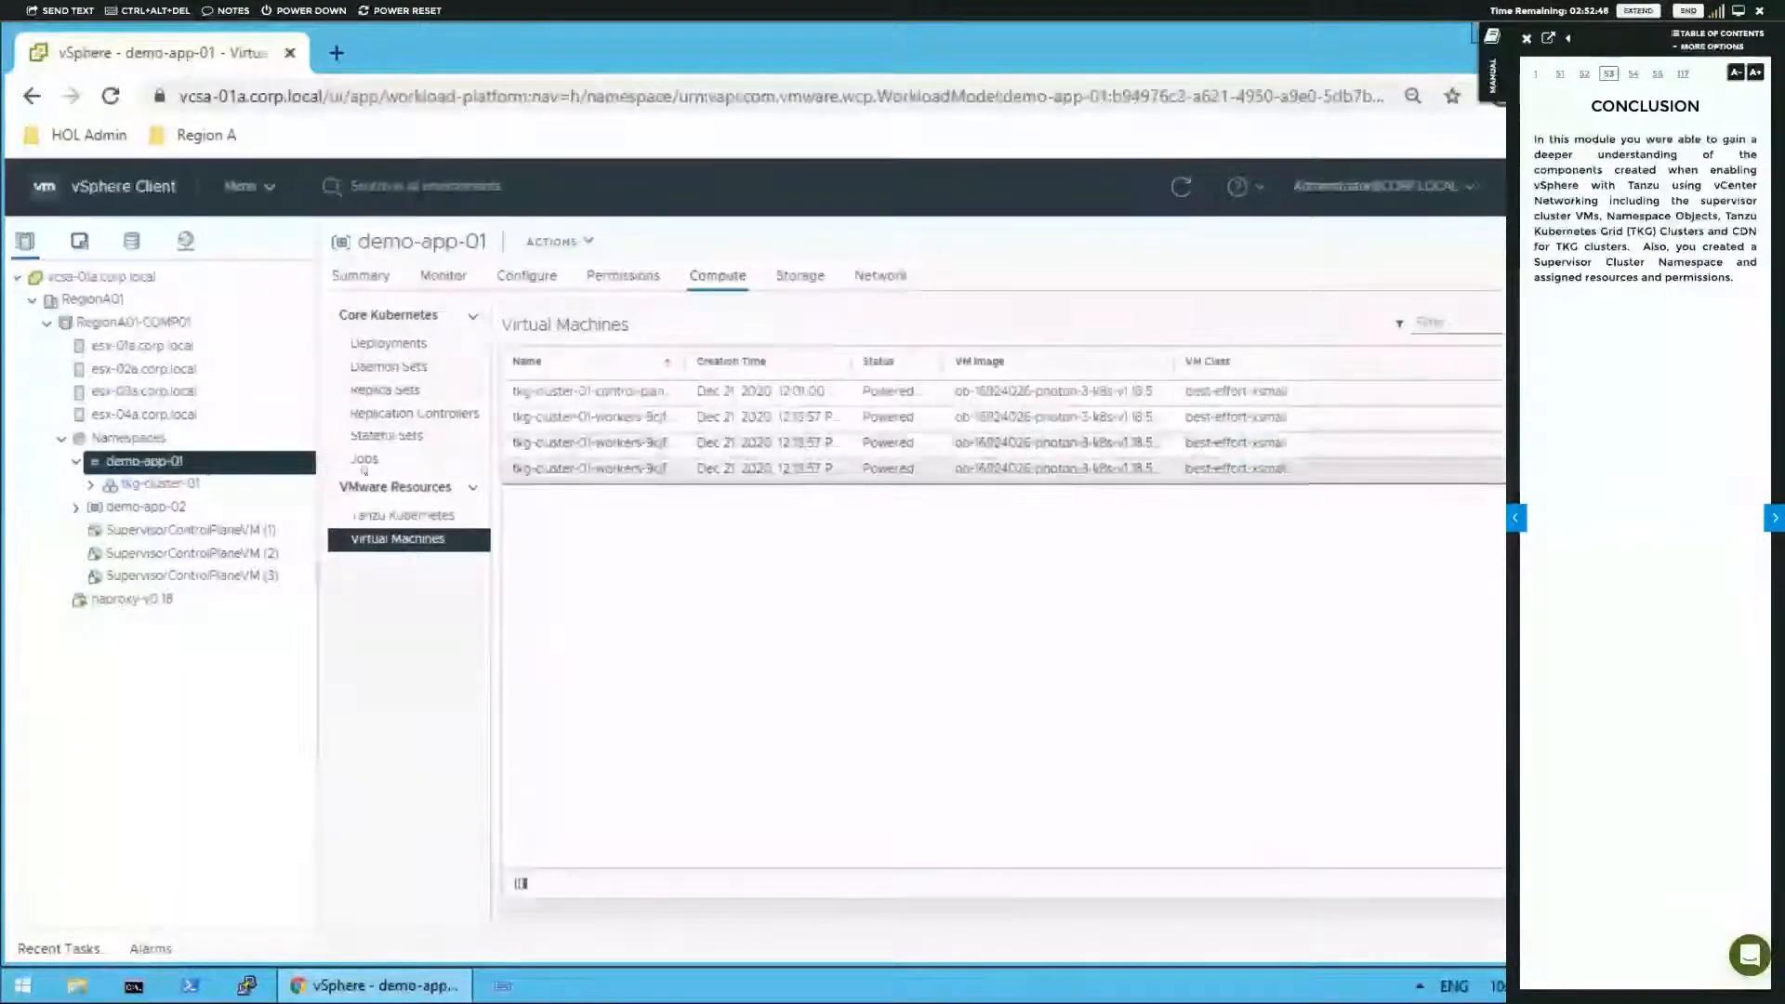
left_click(90, 486)
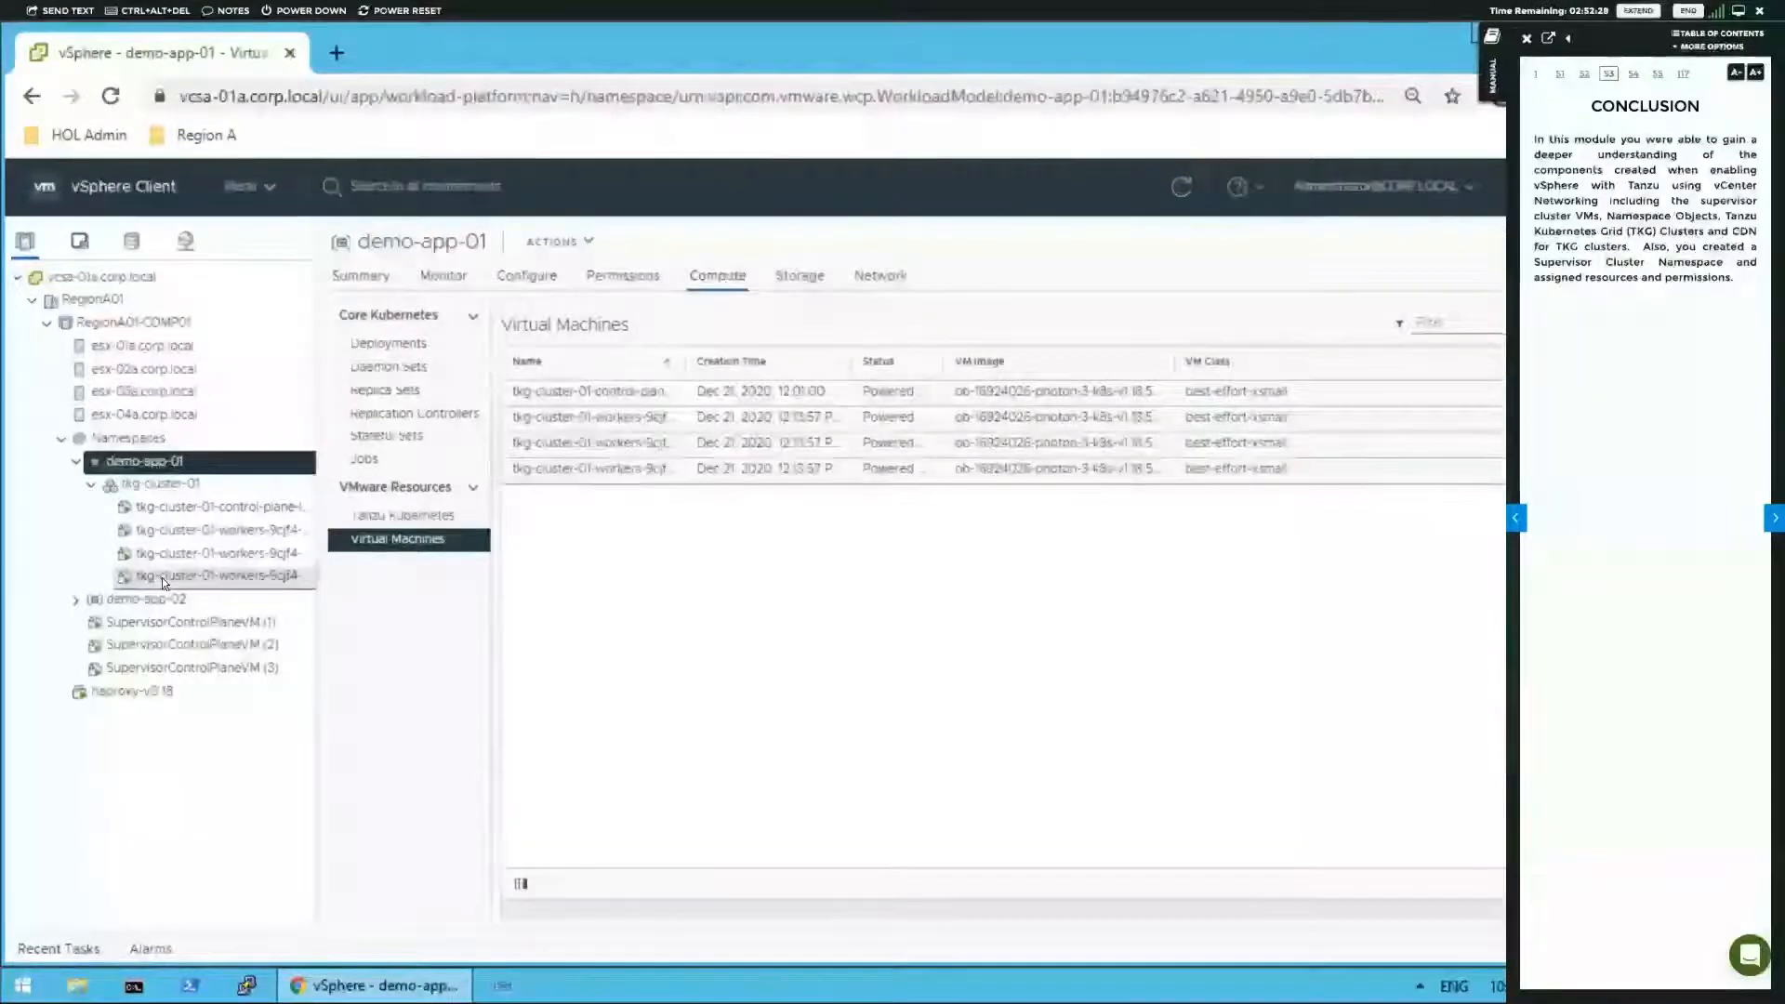
left_click(90, 486)
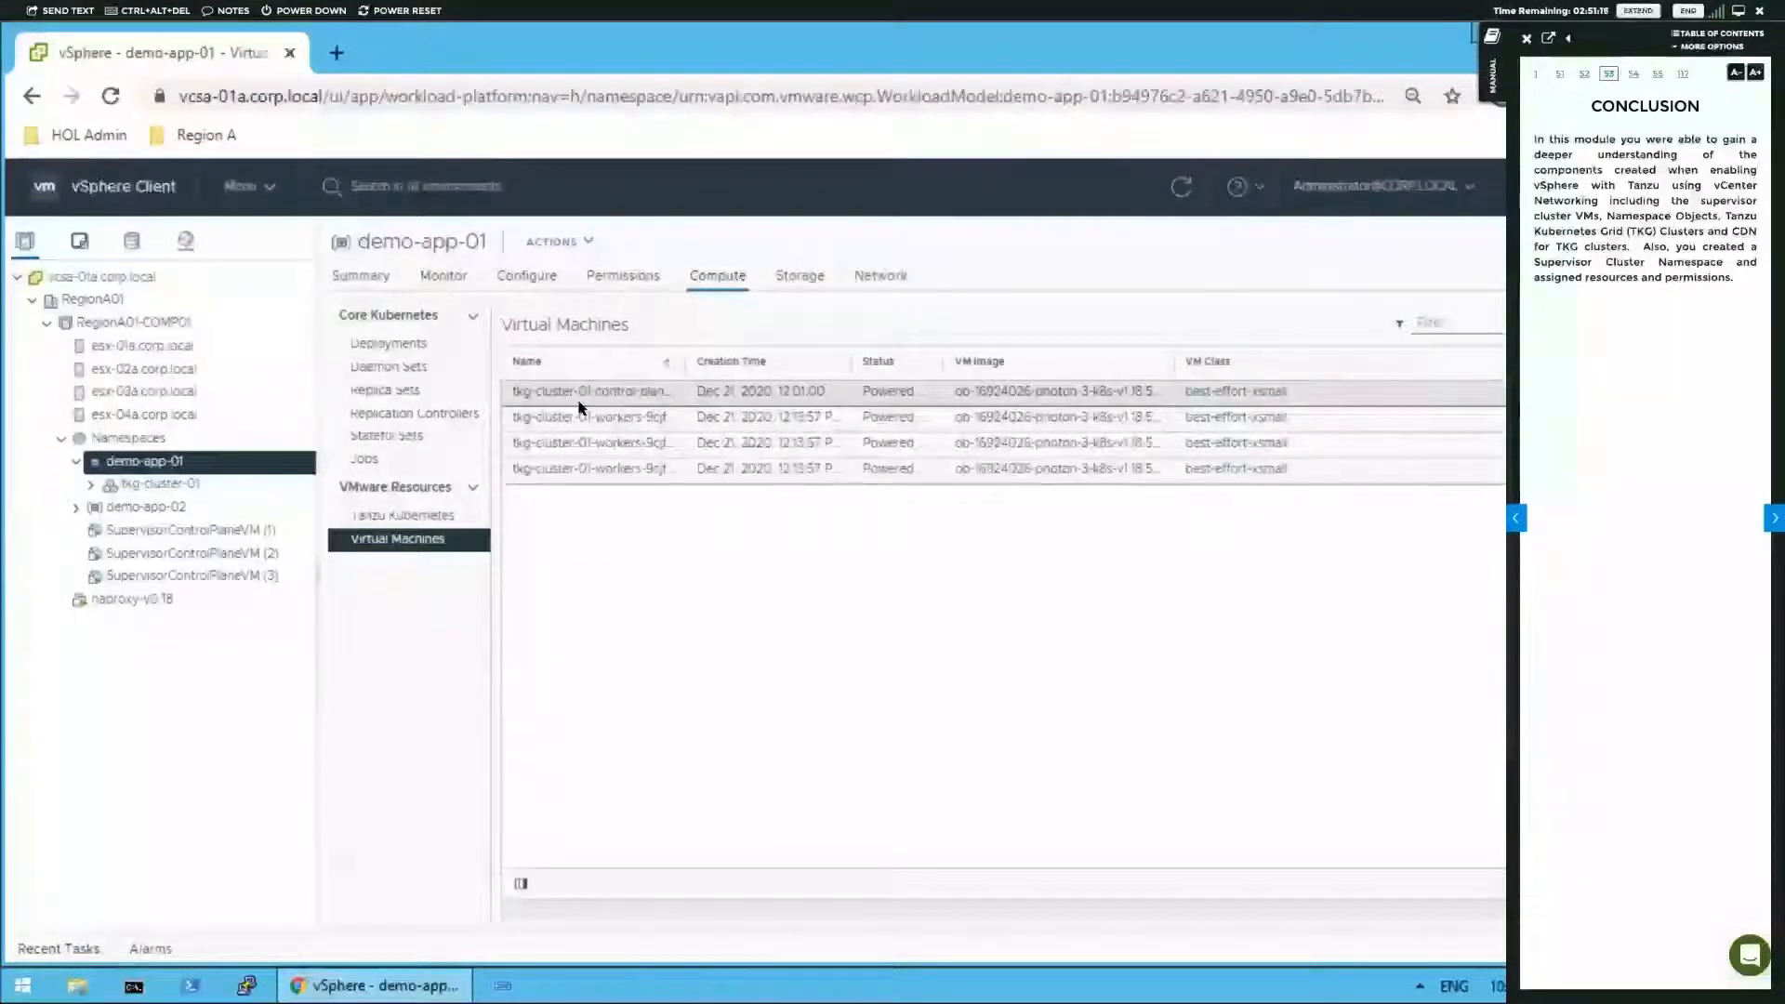
- Return to the demo-app-01 summary and advance the lab manual to the Introduction of Module 3
left_click(382, 280)
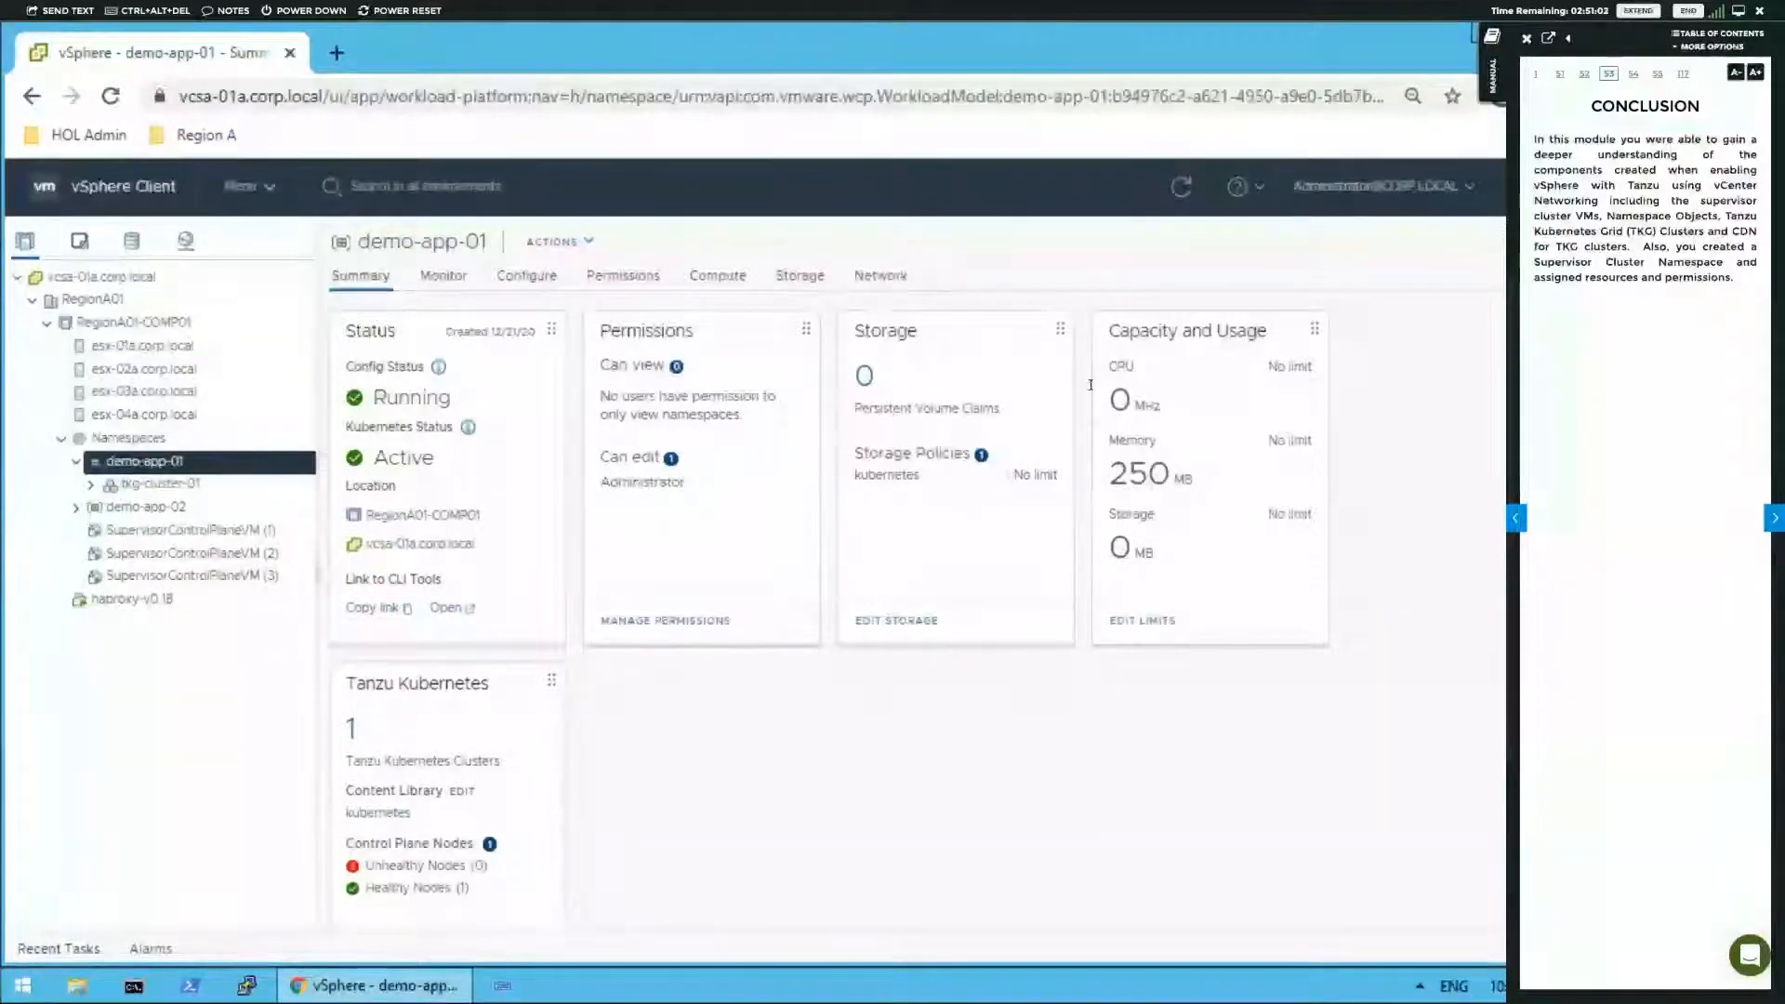
left_click(1773, 520)
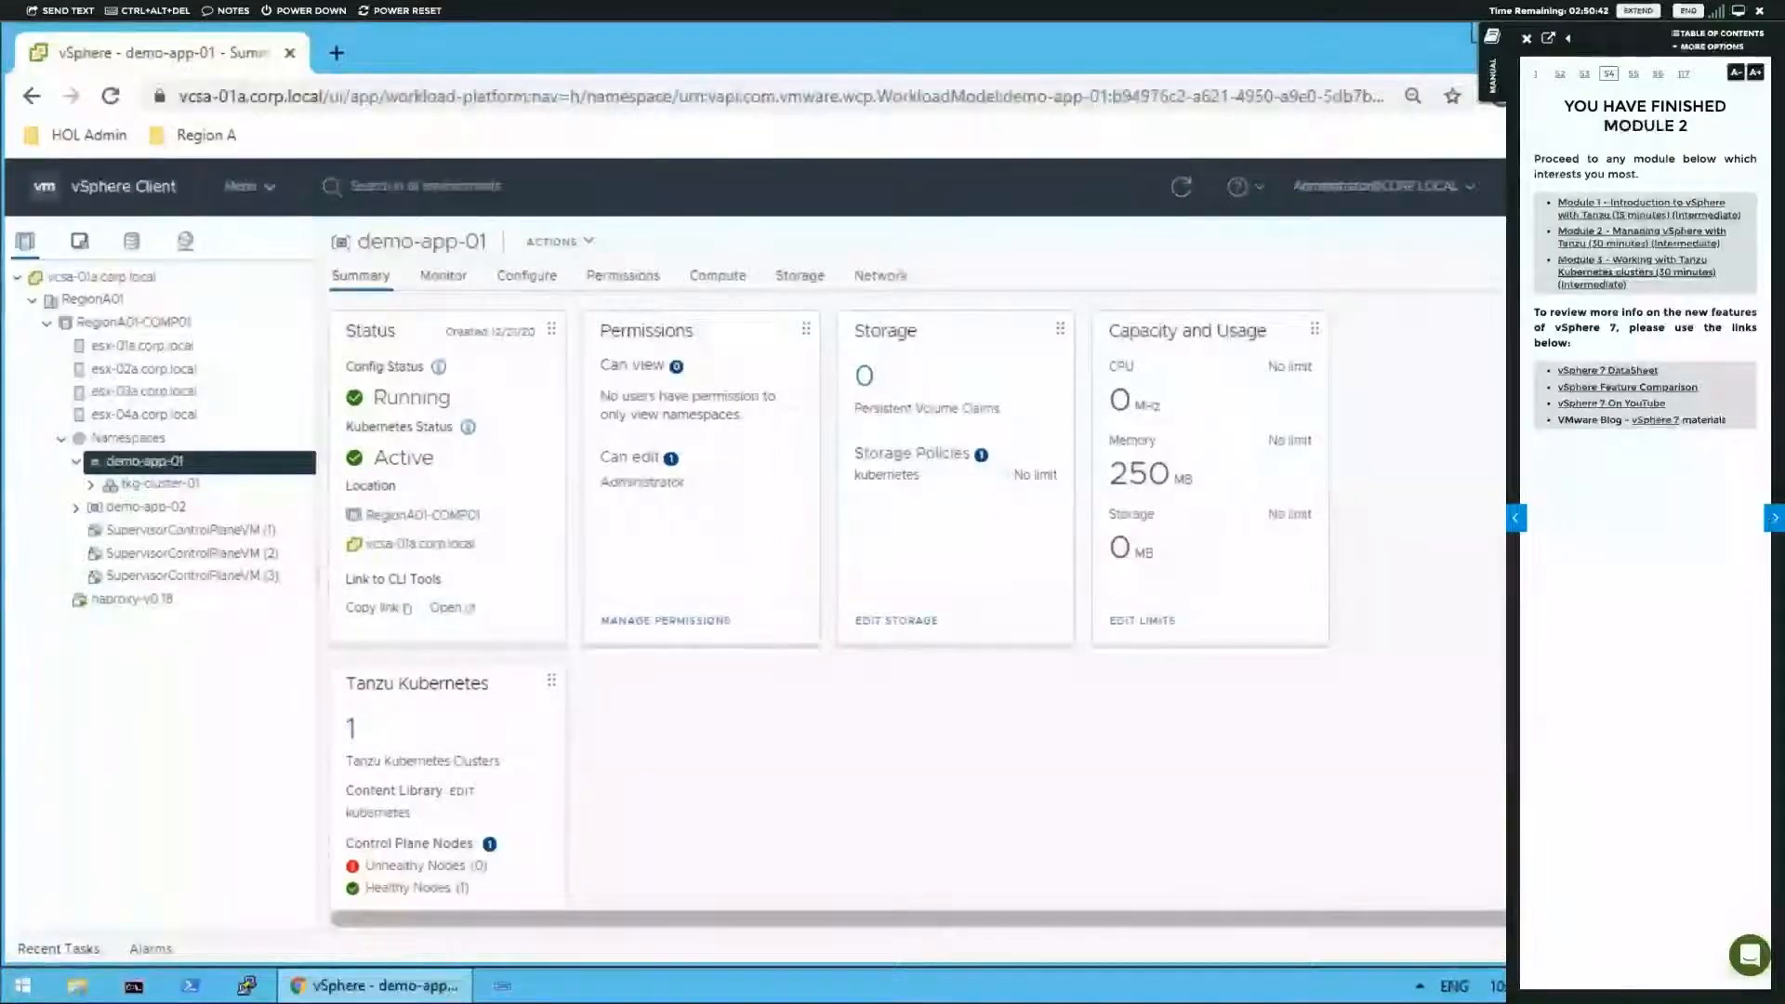
left_click(1773, 518)
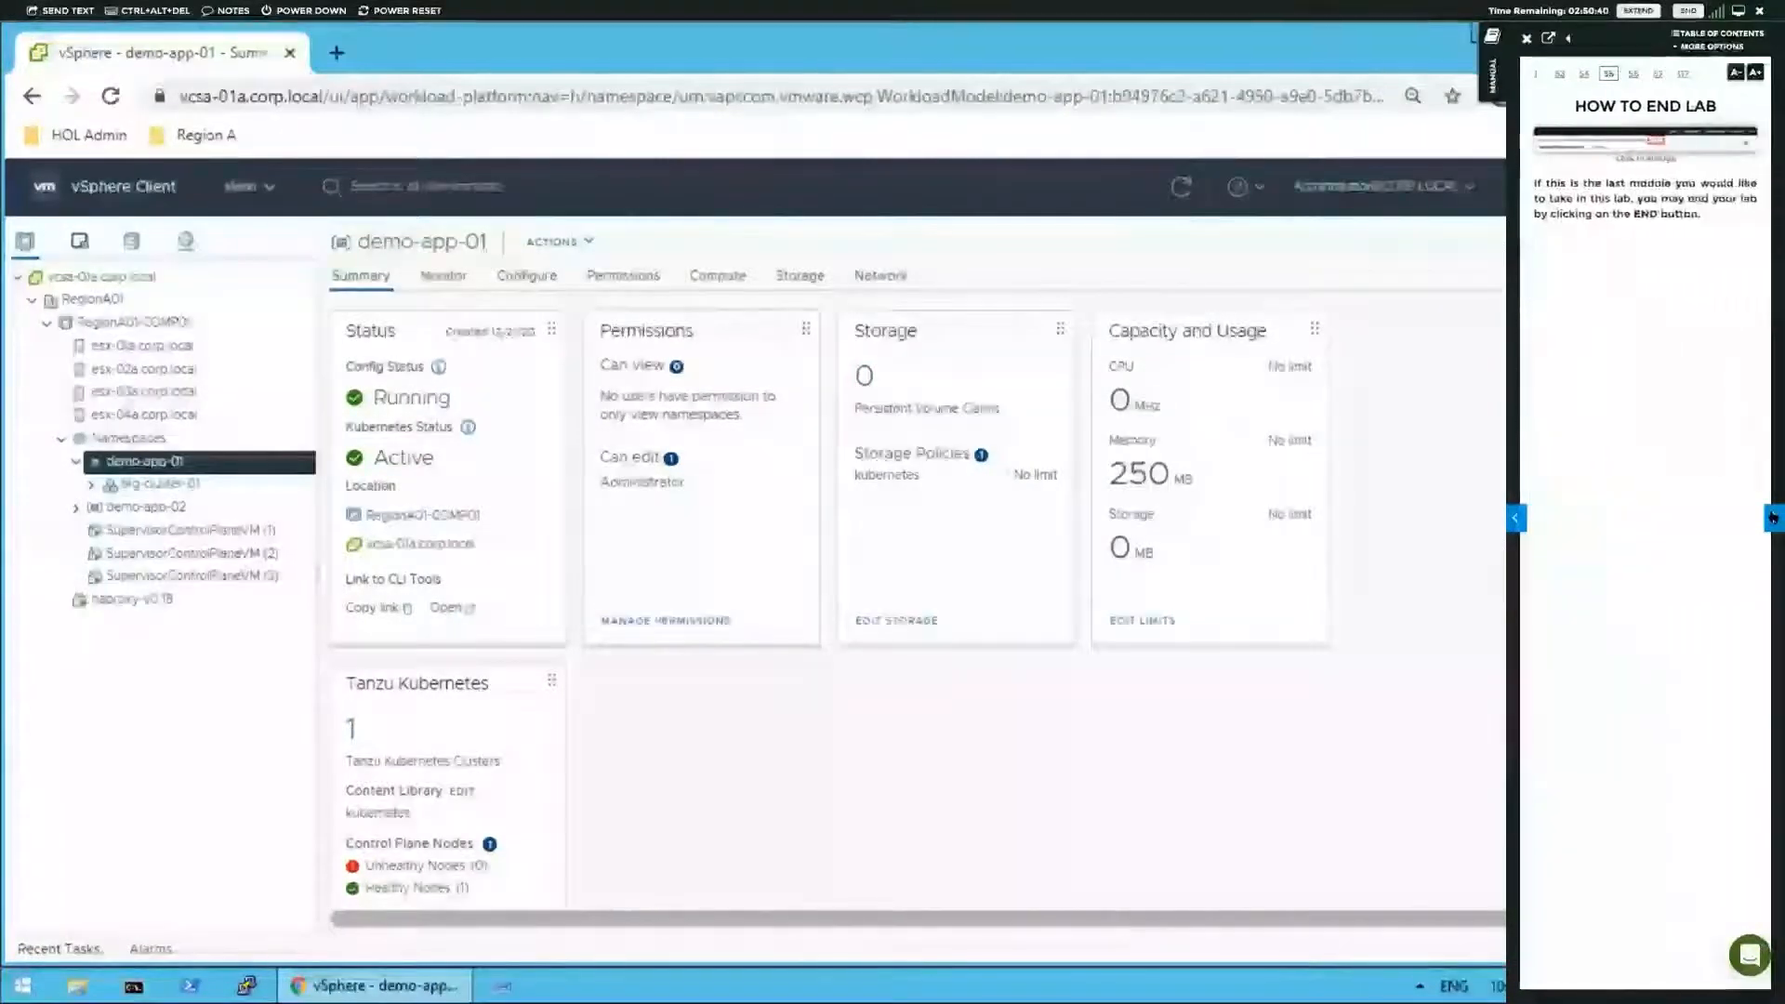
left_click(1773, 518)
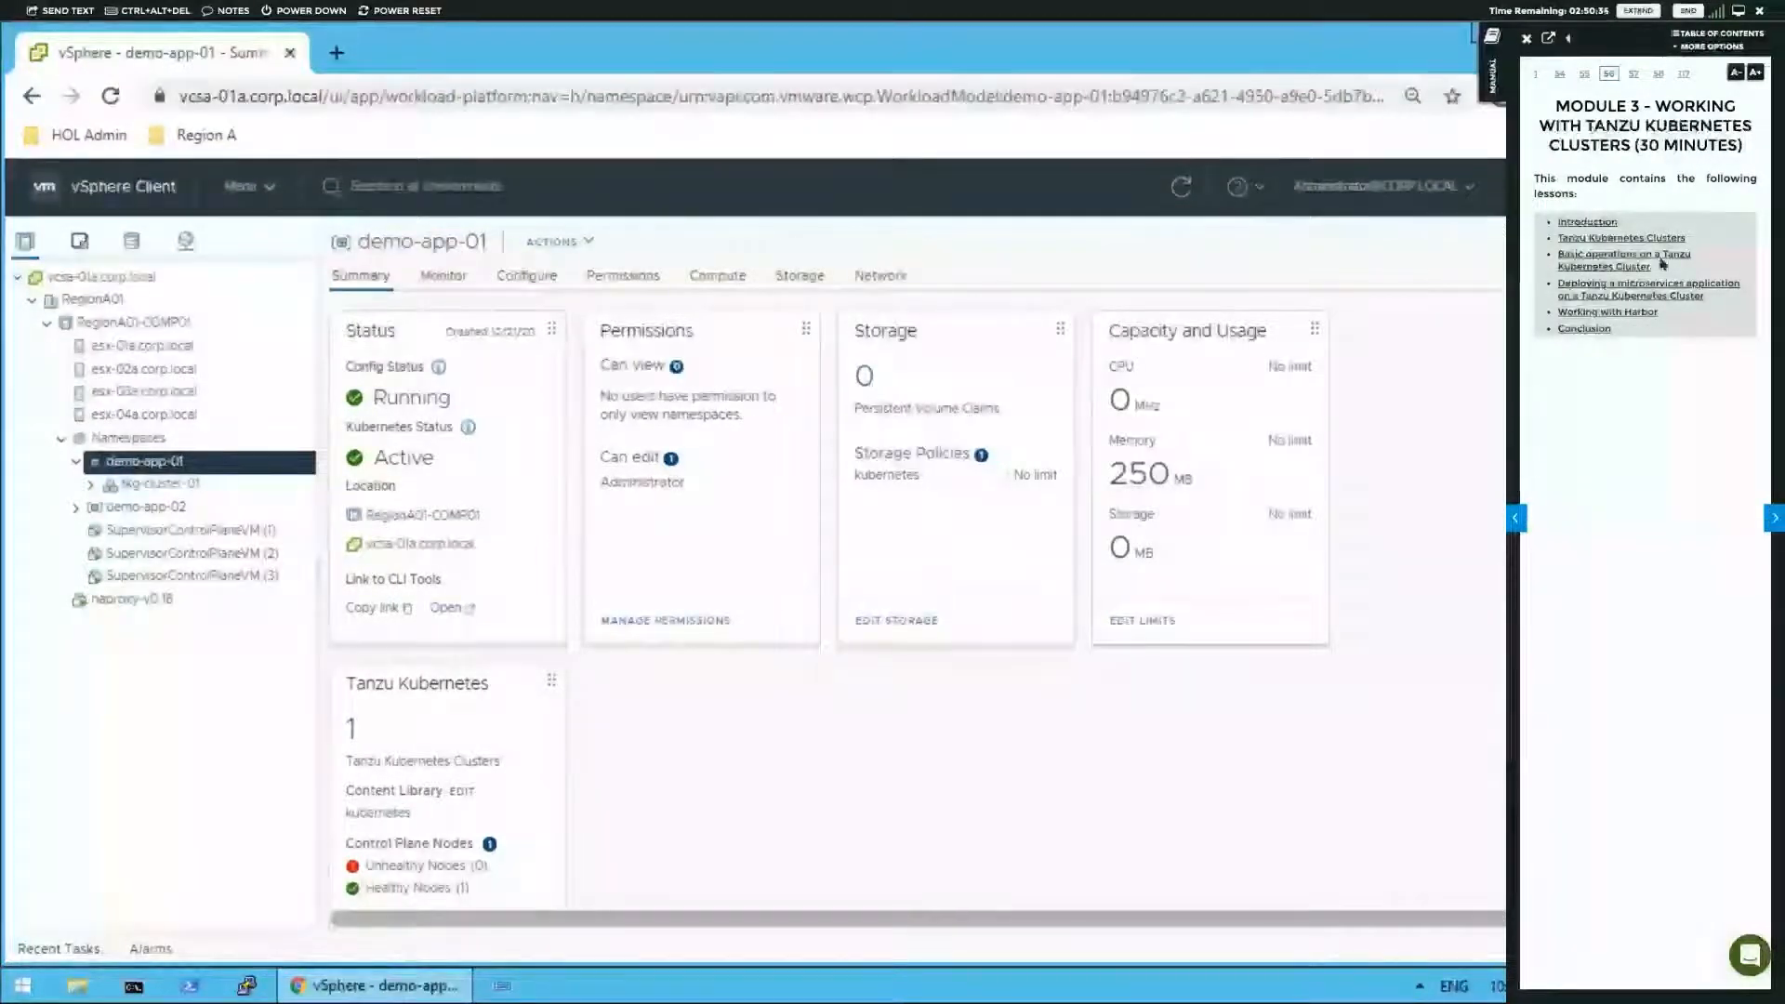
left_click(1588, 224)
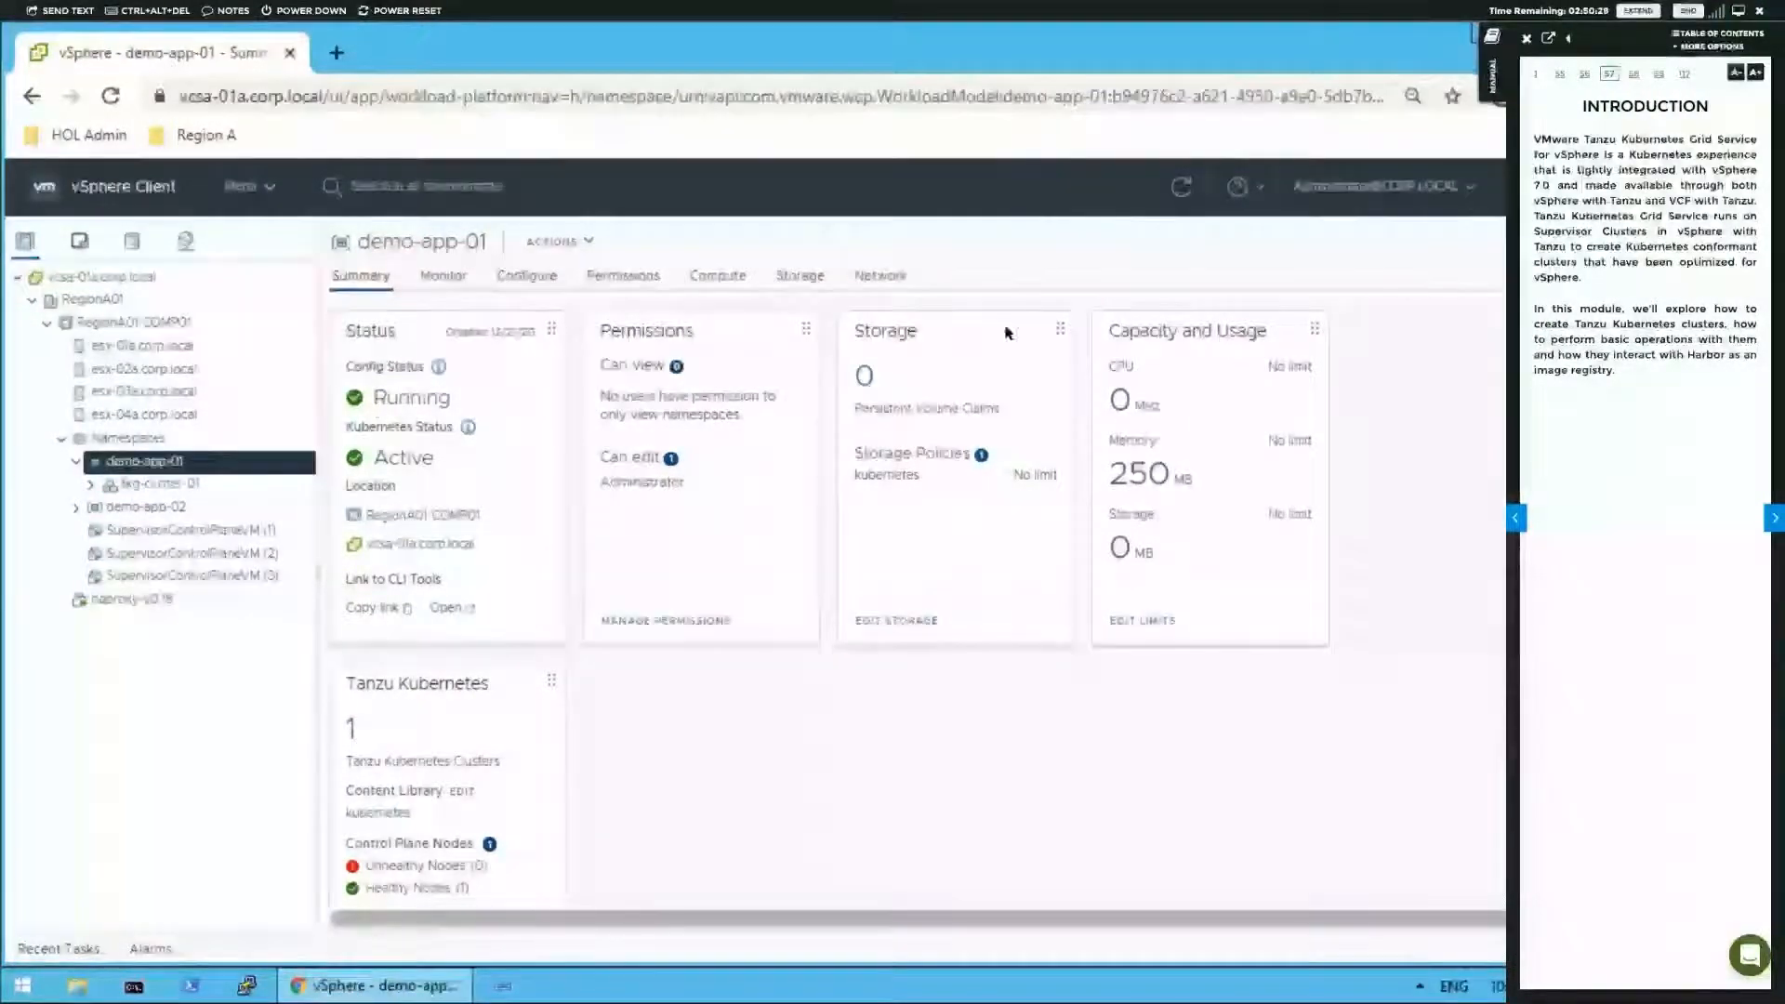
- Examine how tkg-cluster-01 and its node VMs sit under the demo-app-01 namespace, viewing both summaries and collapsing the cluster again
left_click(77, 461)
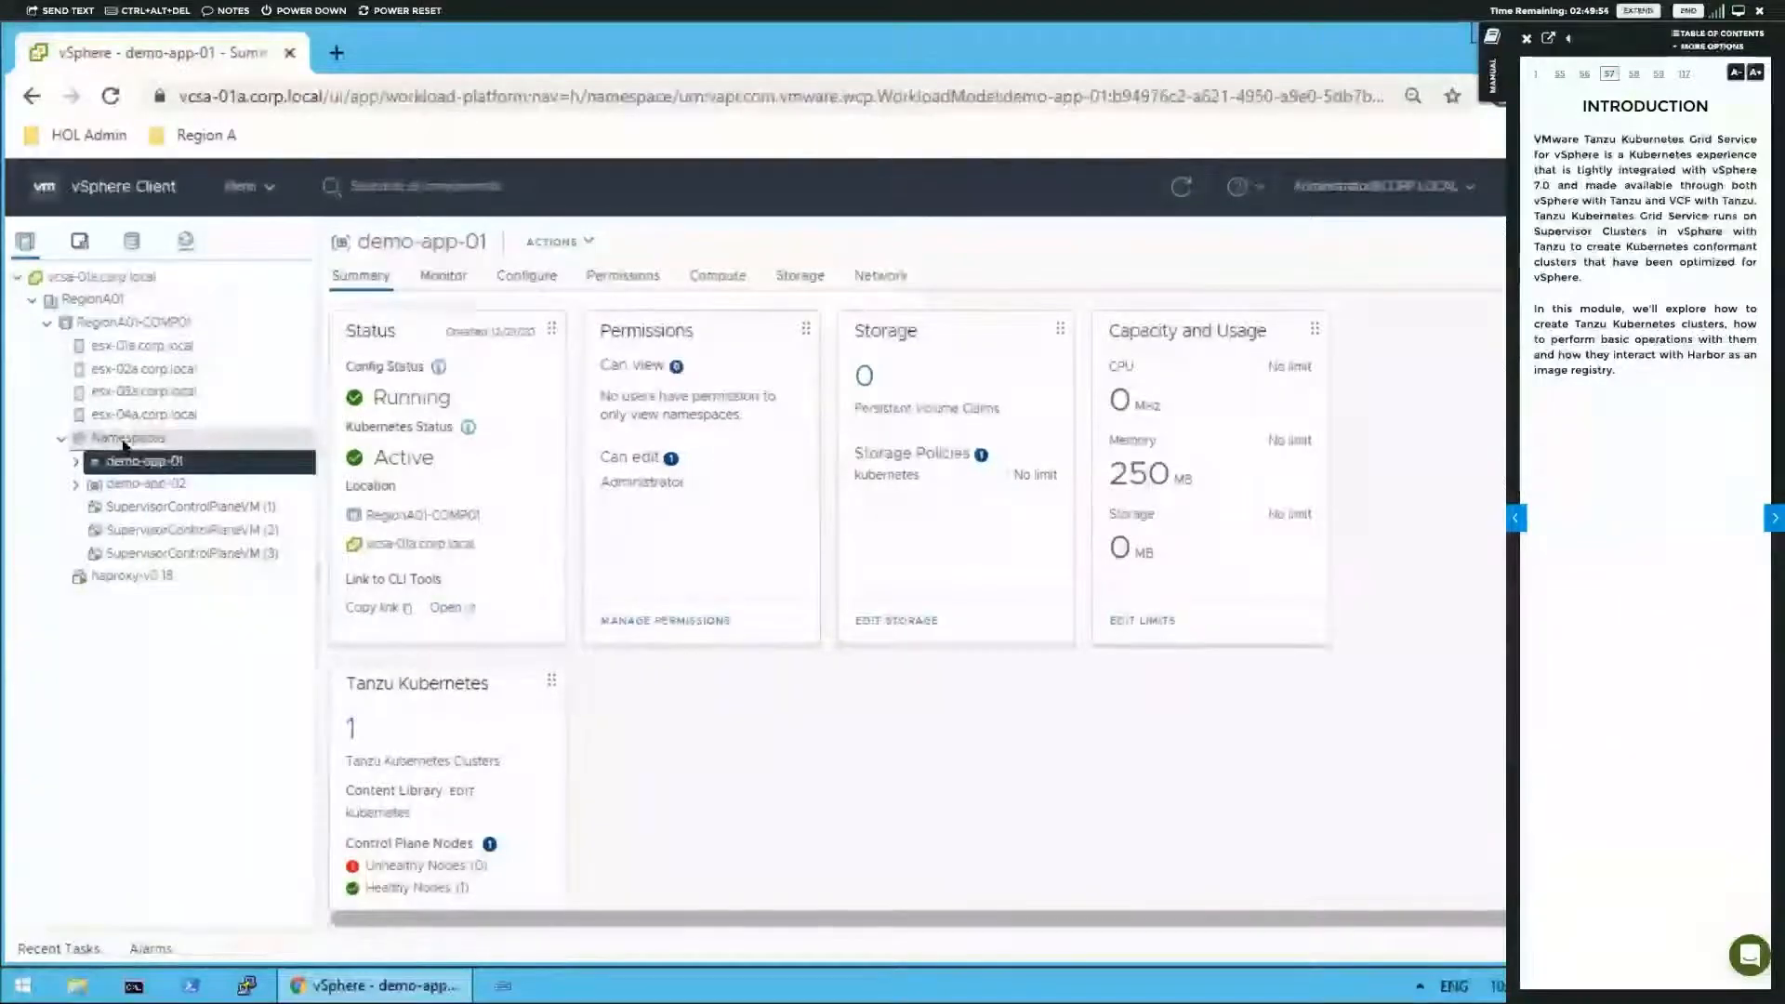
left_click(77, 461)
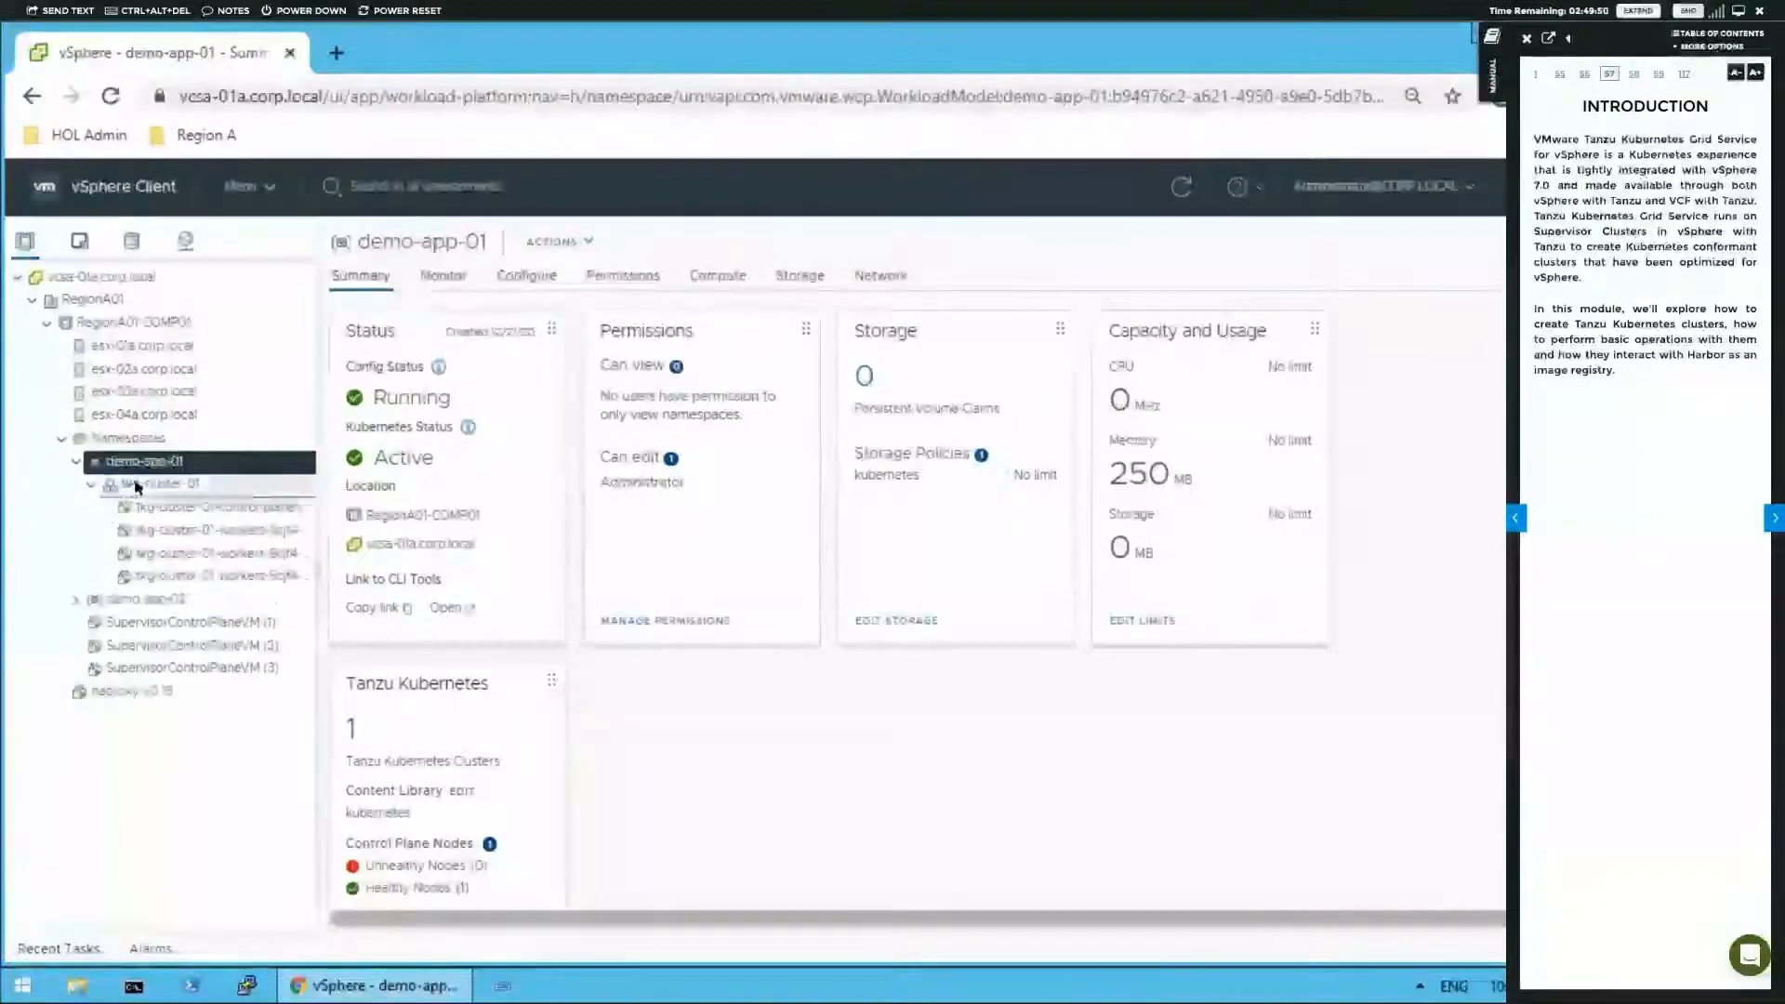
left_click(137, 484)
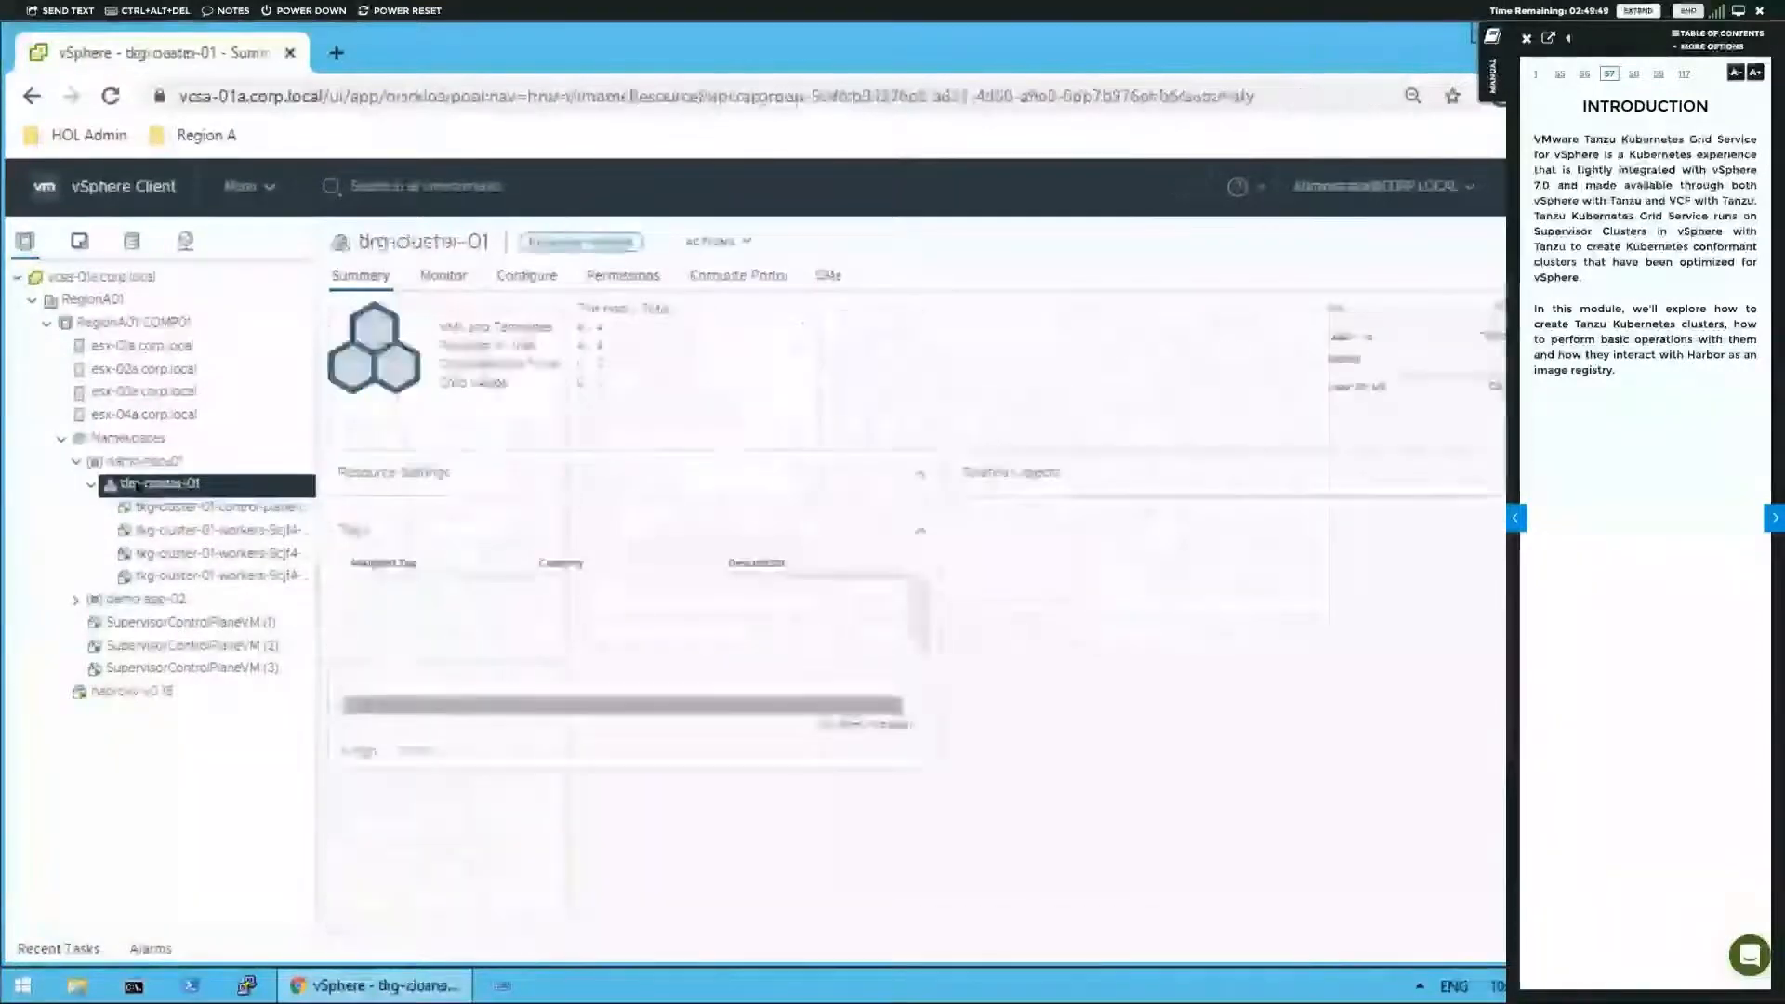
left_click(141, 465)
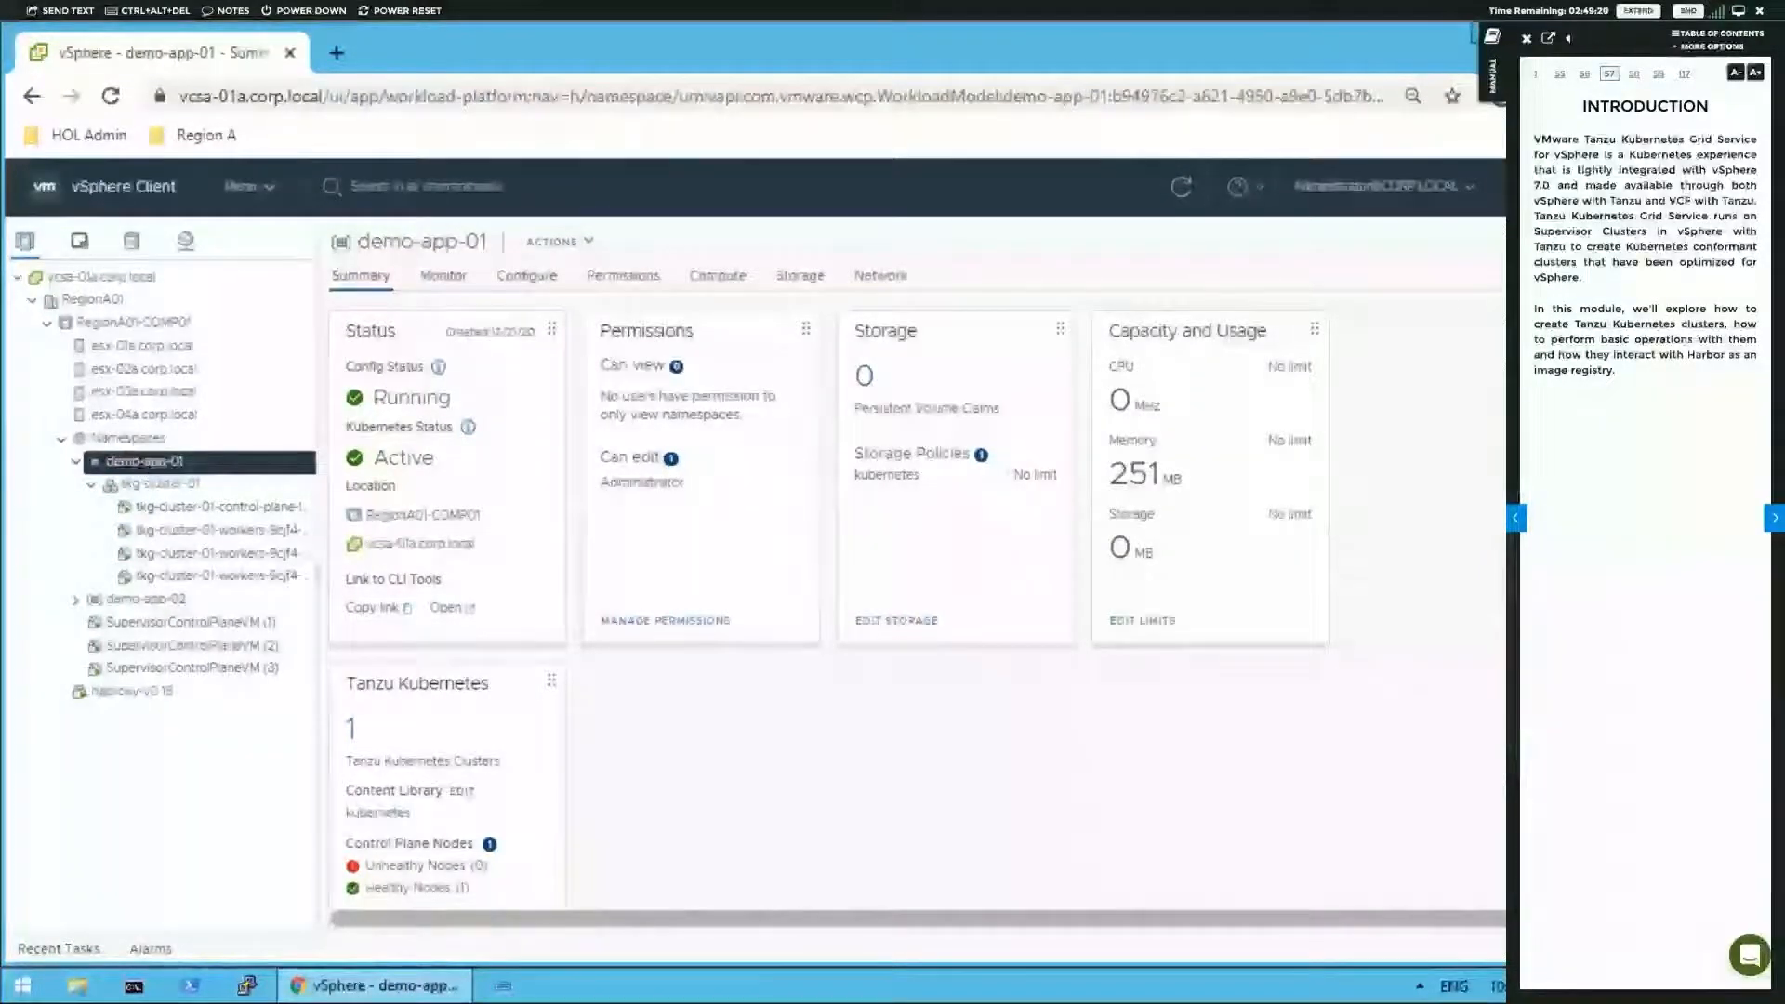
left_click(92, 486)
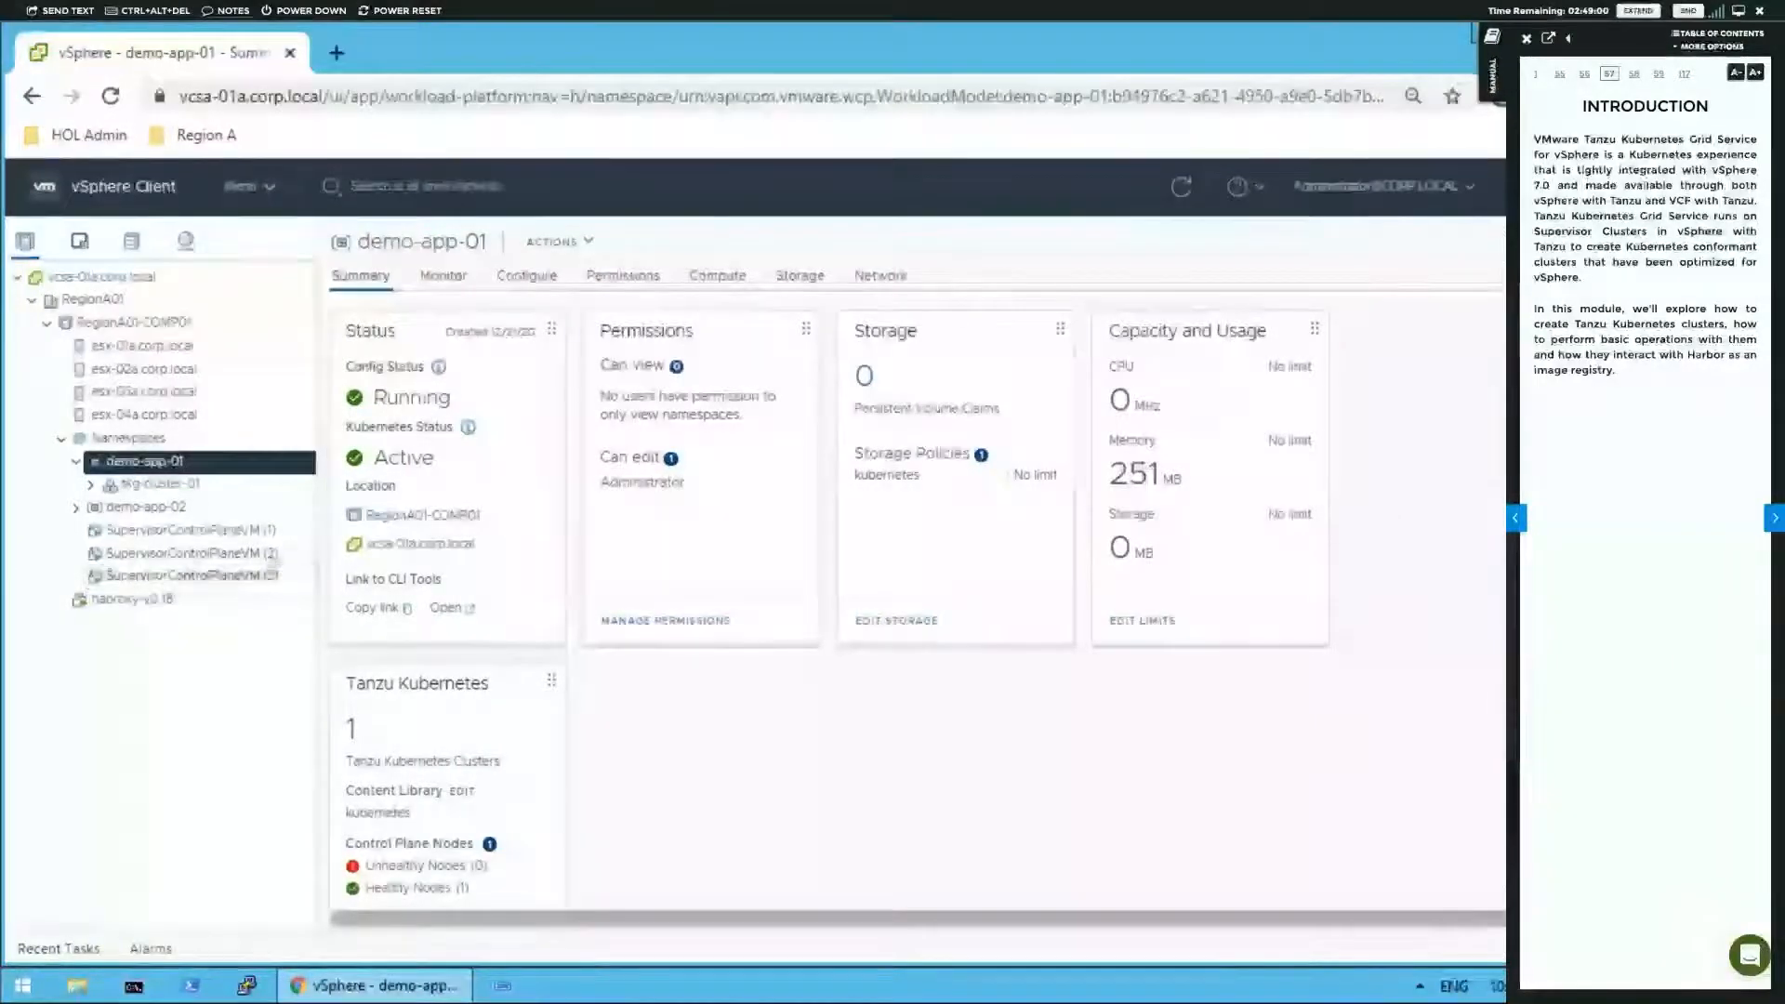
- Advance the lab manual through the Tanzu Kubernetes Clusters pages to Logging into the Supervisor Cluster
left_click(1773, 521)
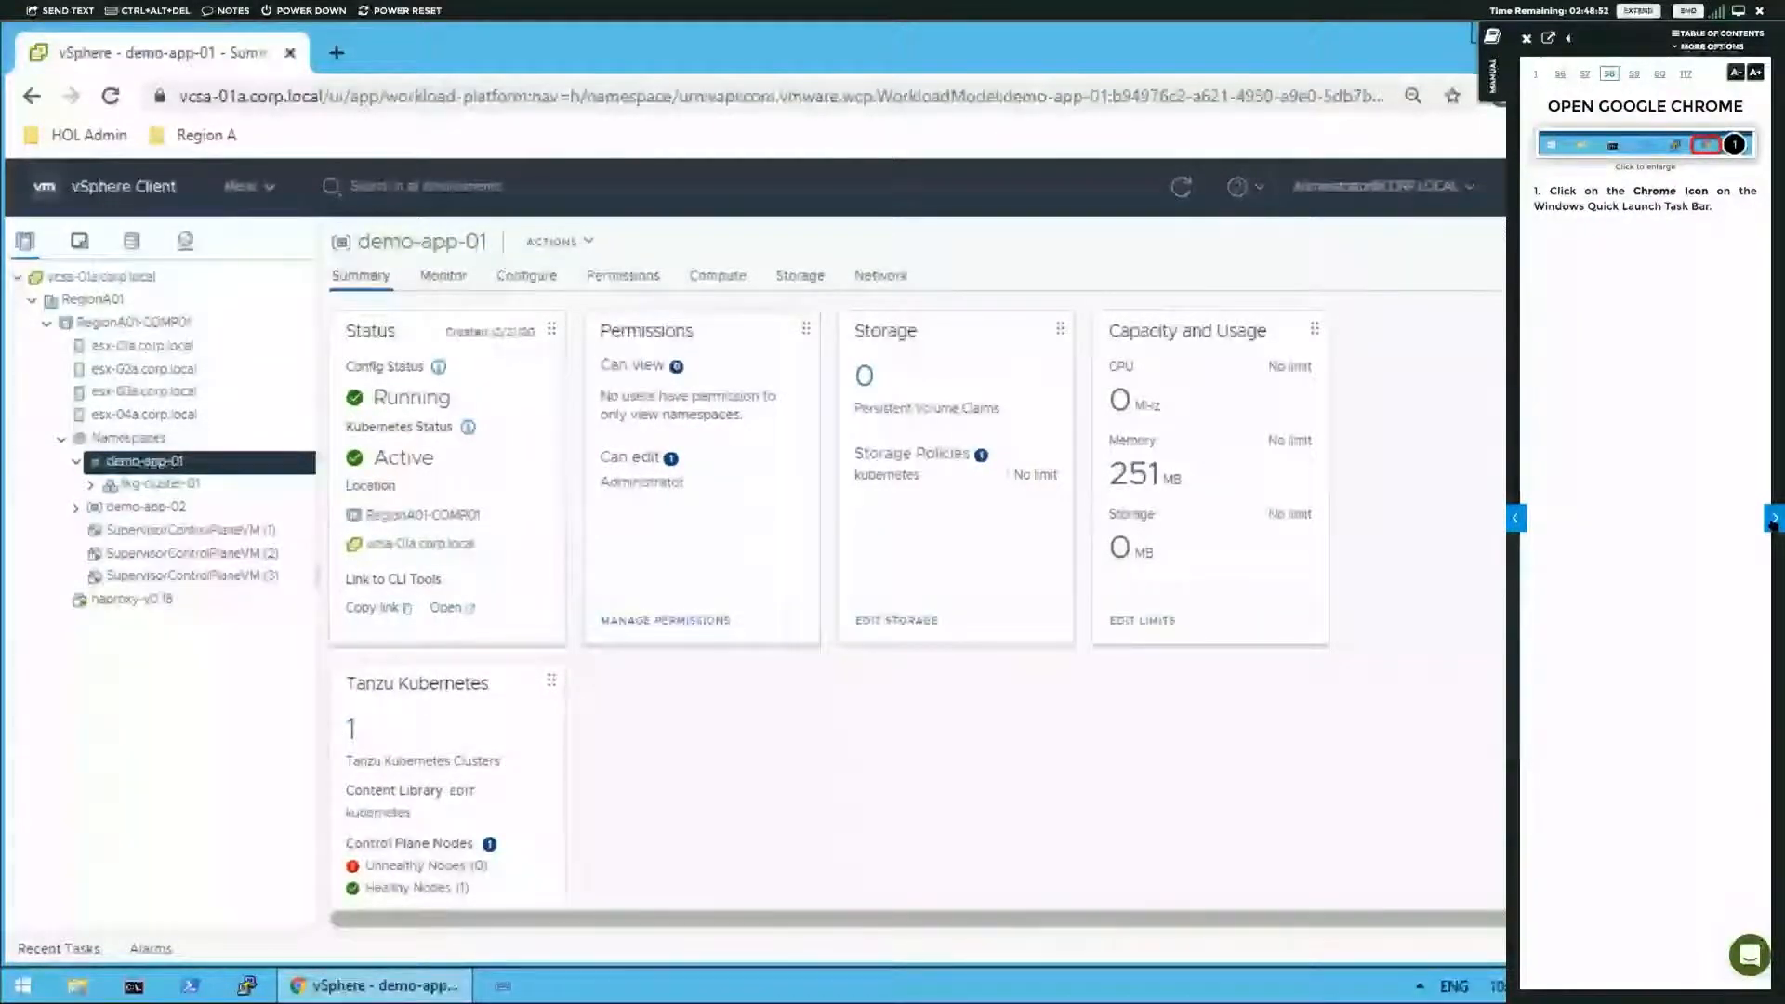
left_click(1774, 523)
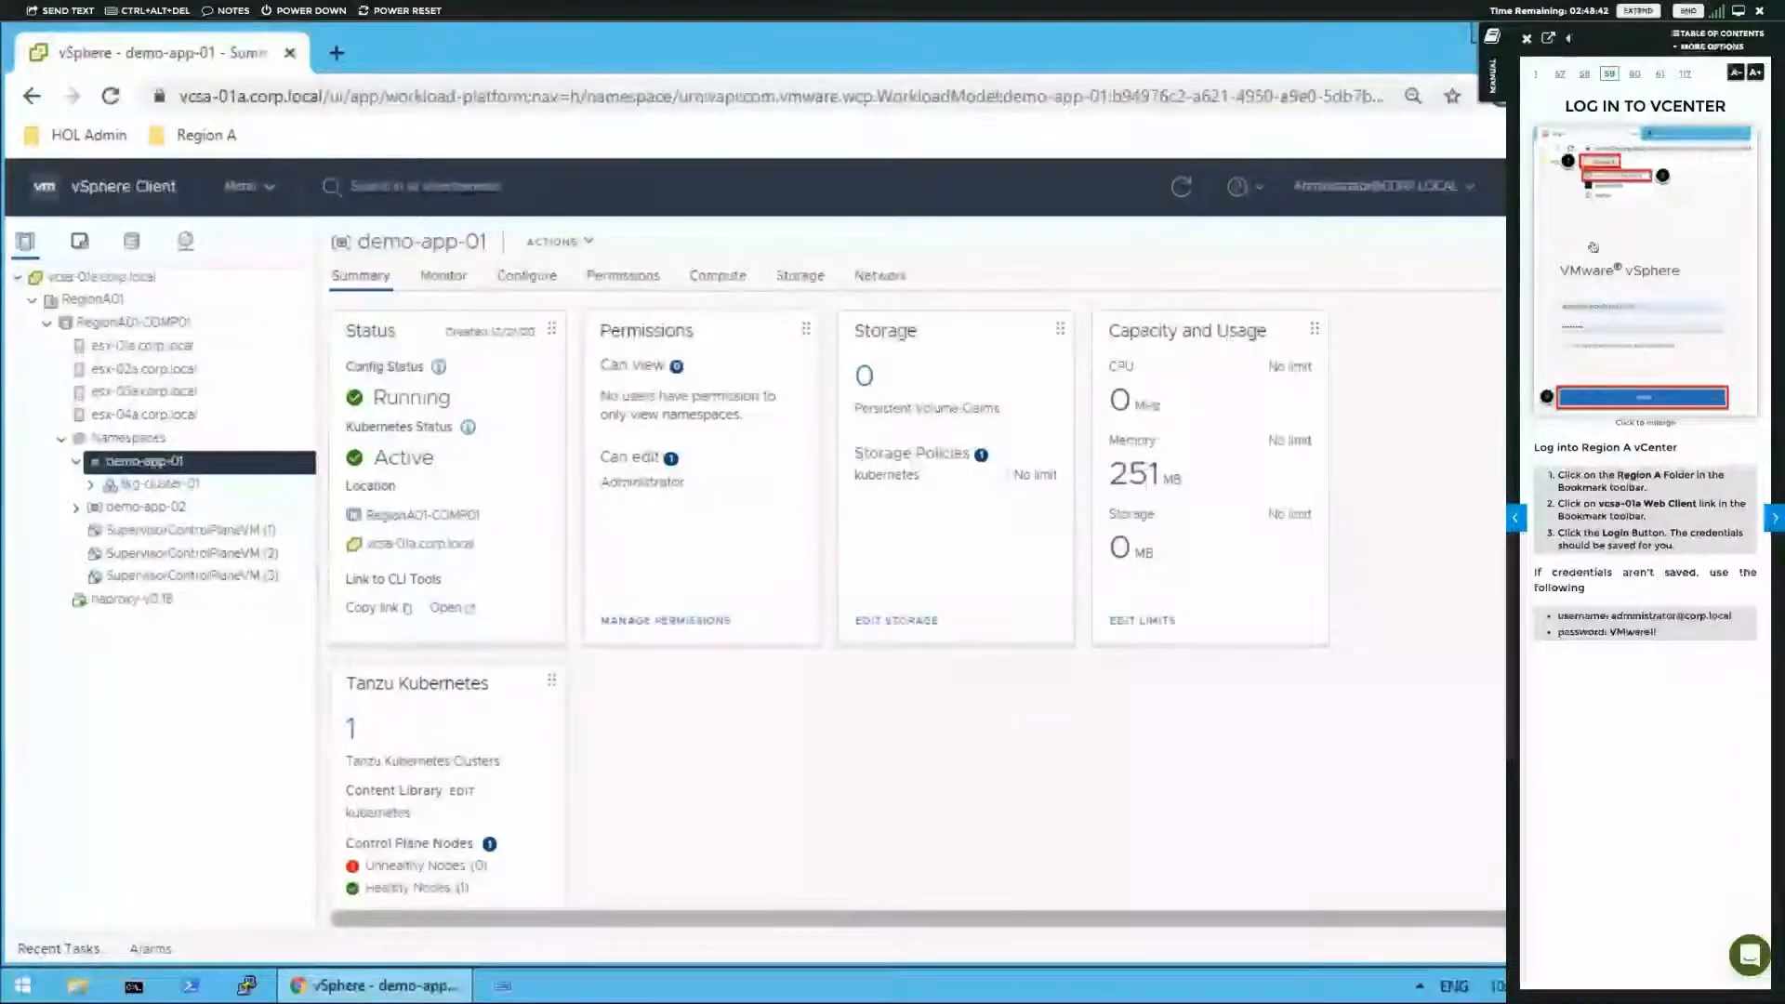
left_click(1773, 519)
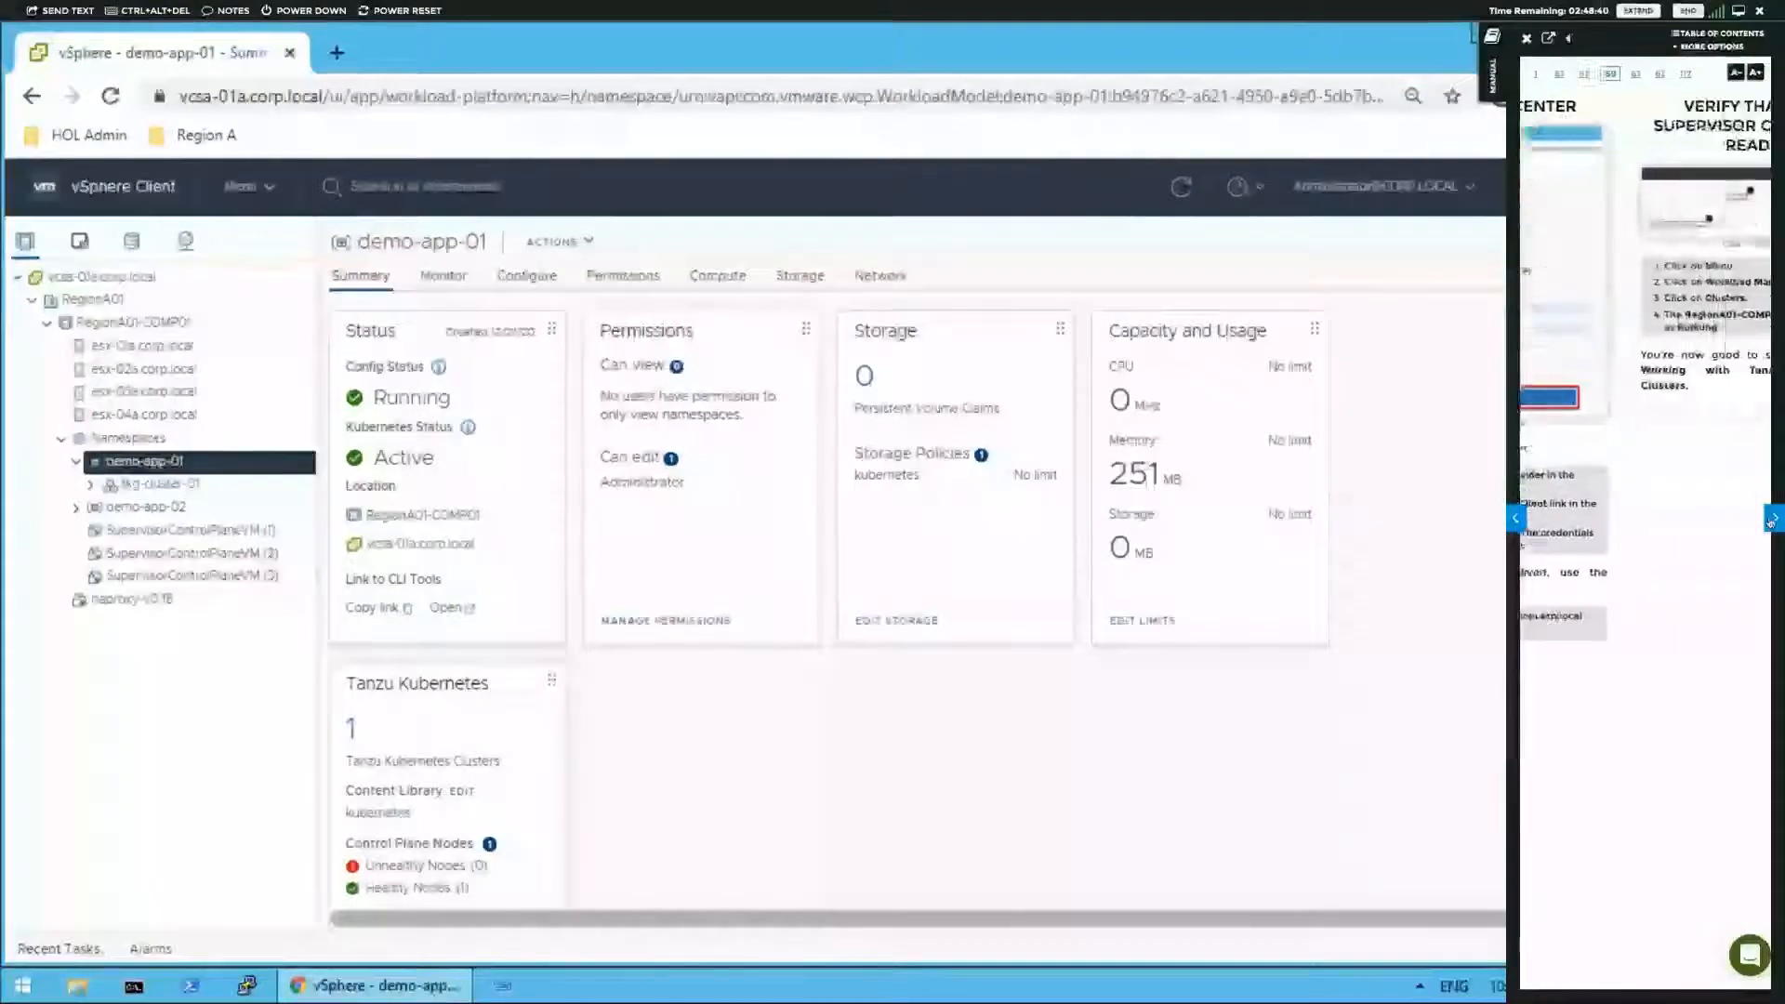
left_click(1772, 521)
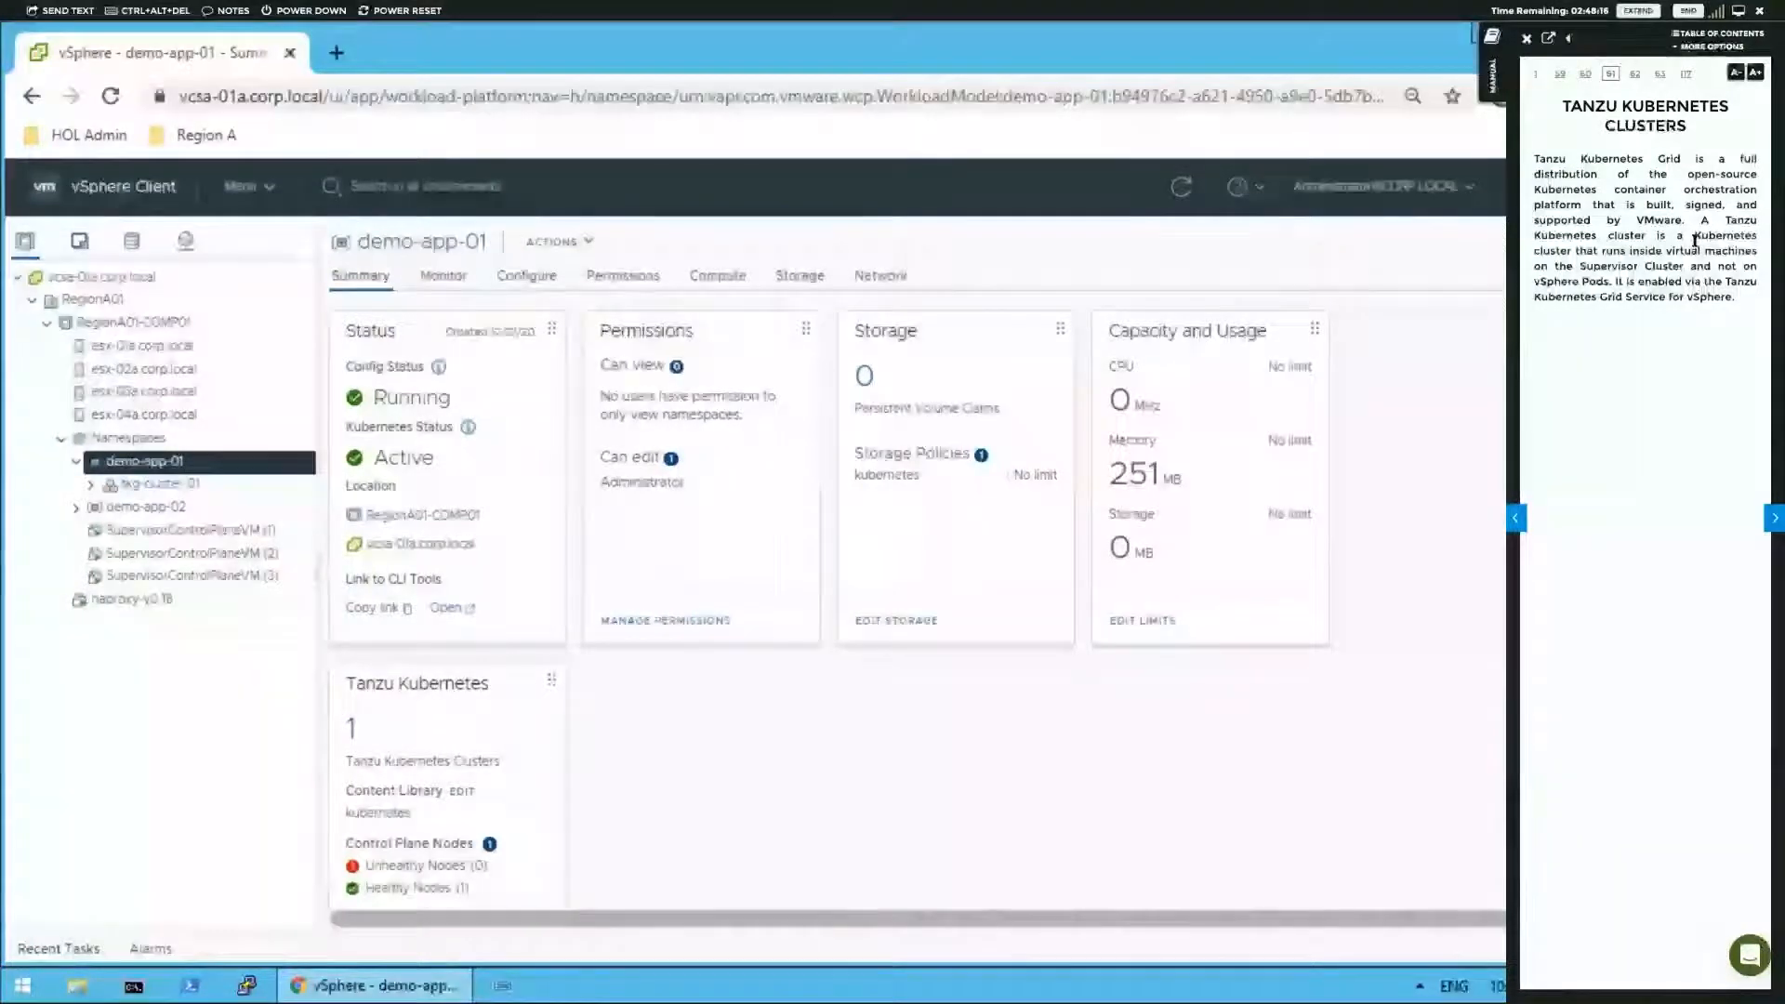
left_click(1774, 518)
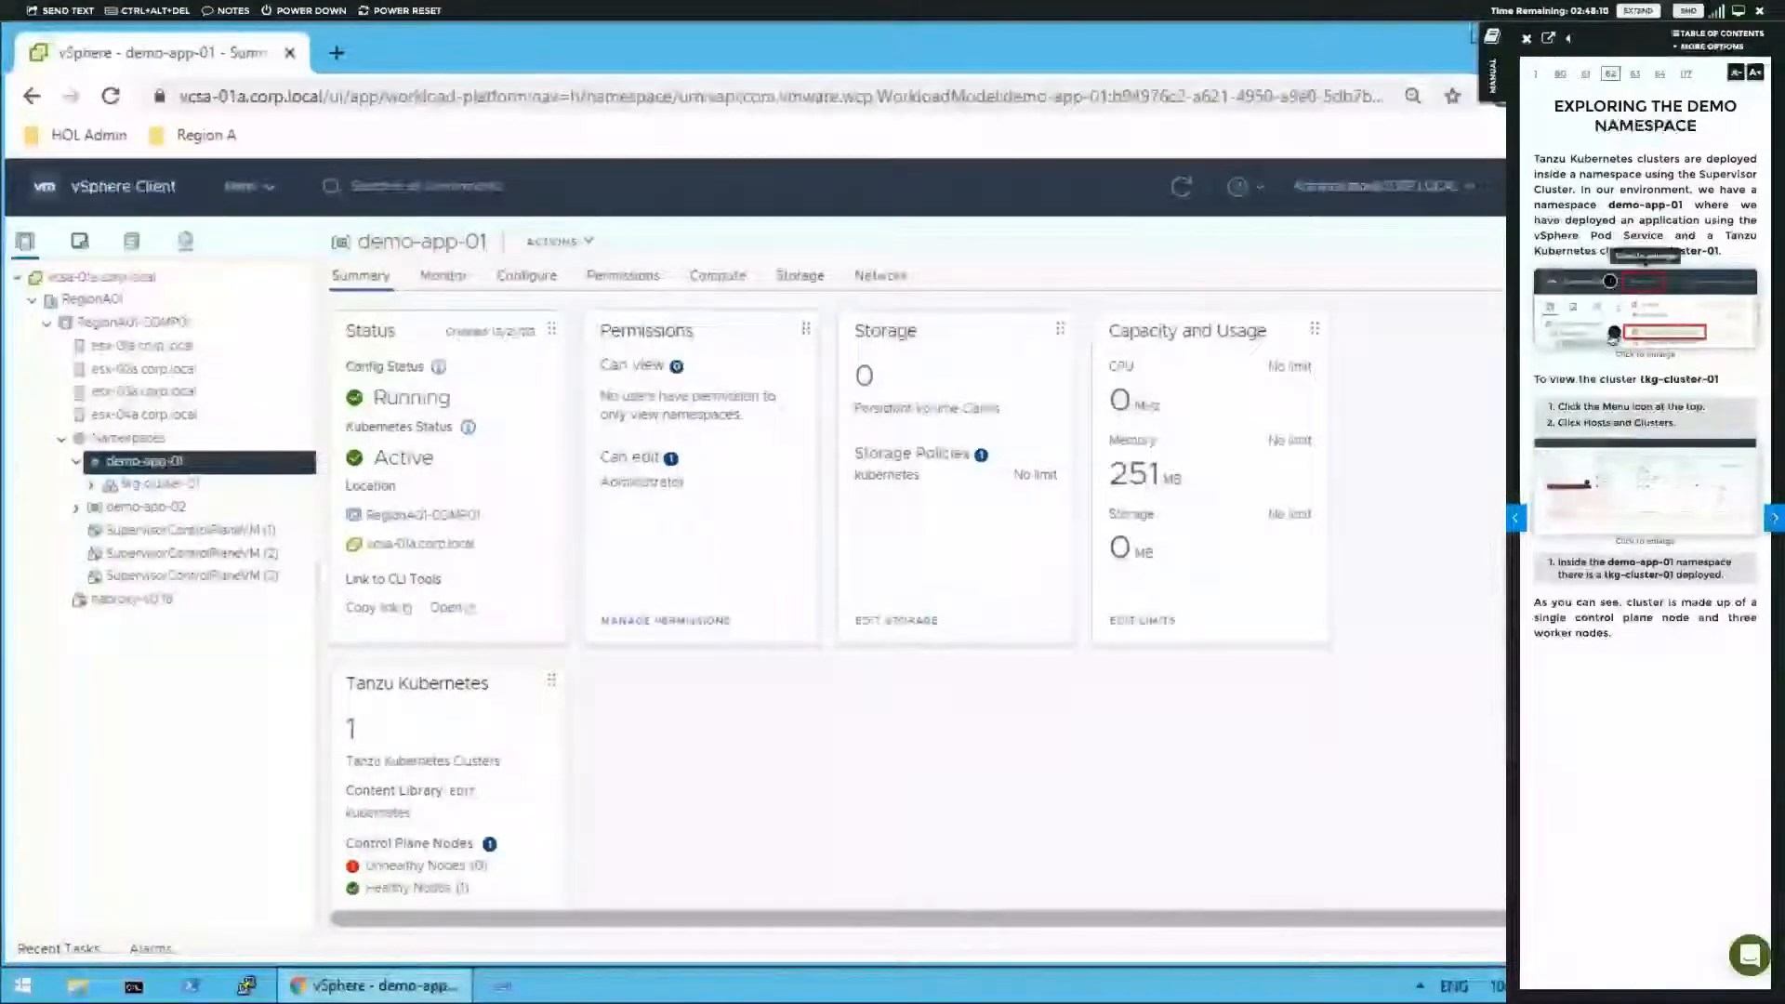
left_click(1772, 521)
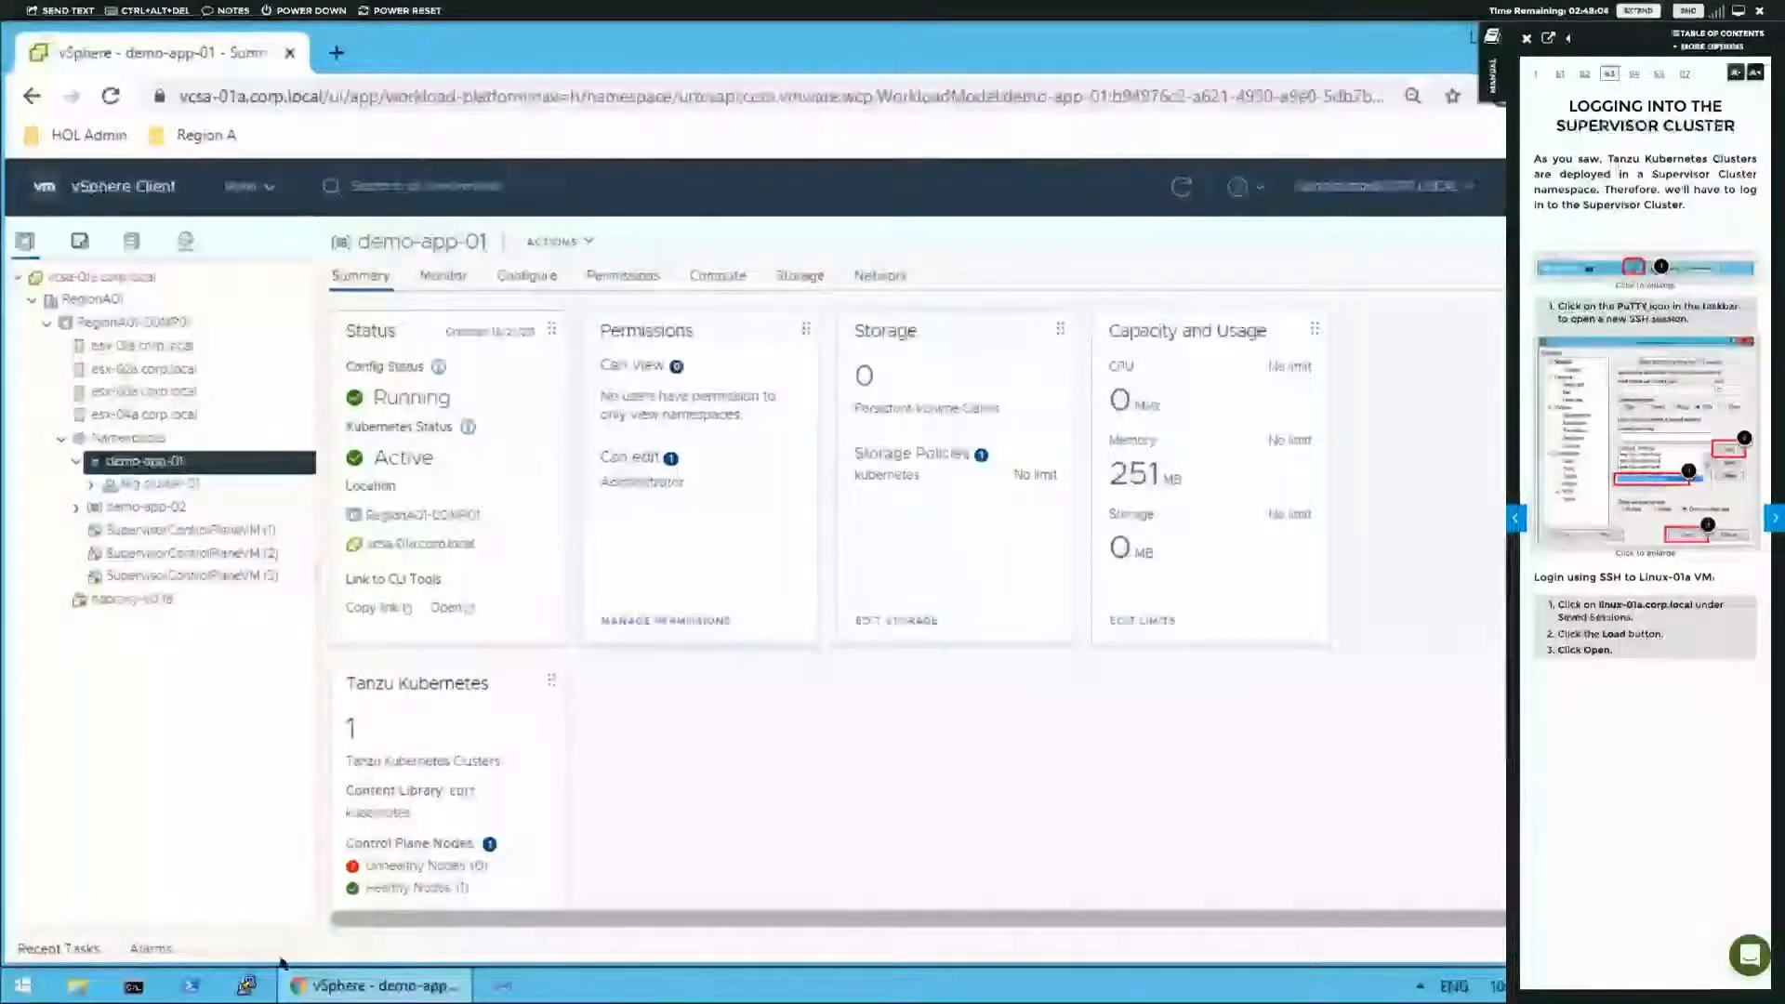
- Start PuTTY and open an SSH session from the saved linux-01a.corp.local configuration
left_click(246, 986)
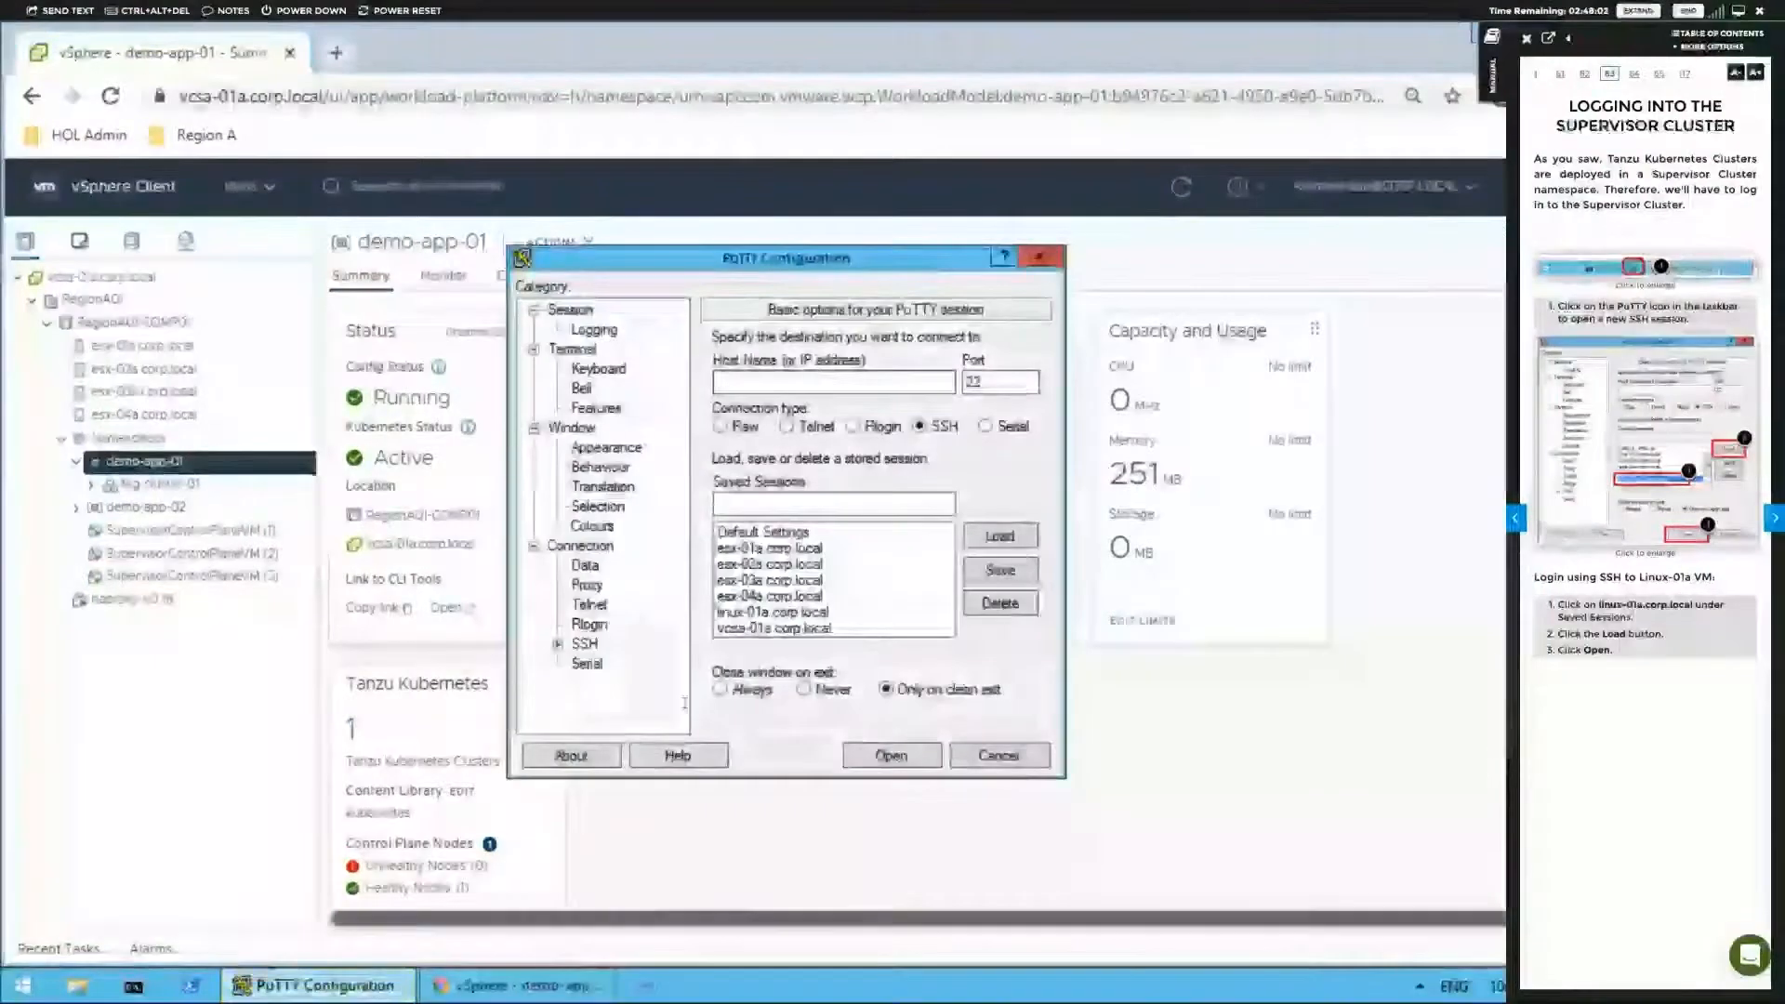
left_click(772, 611)
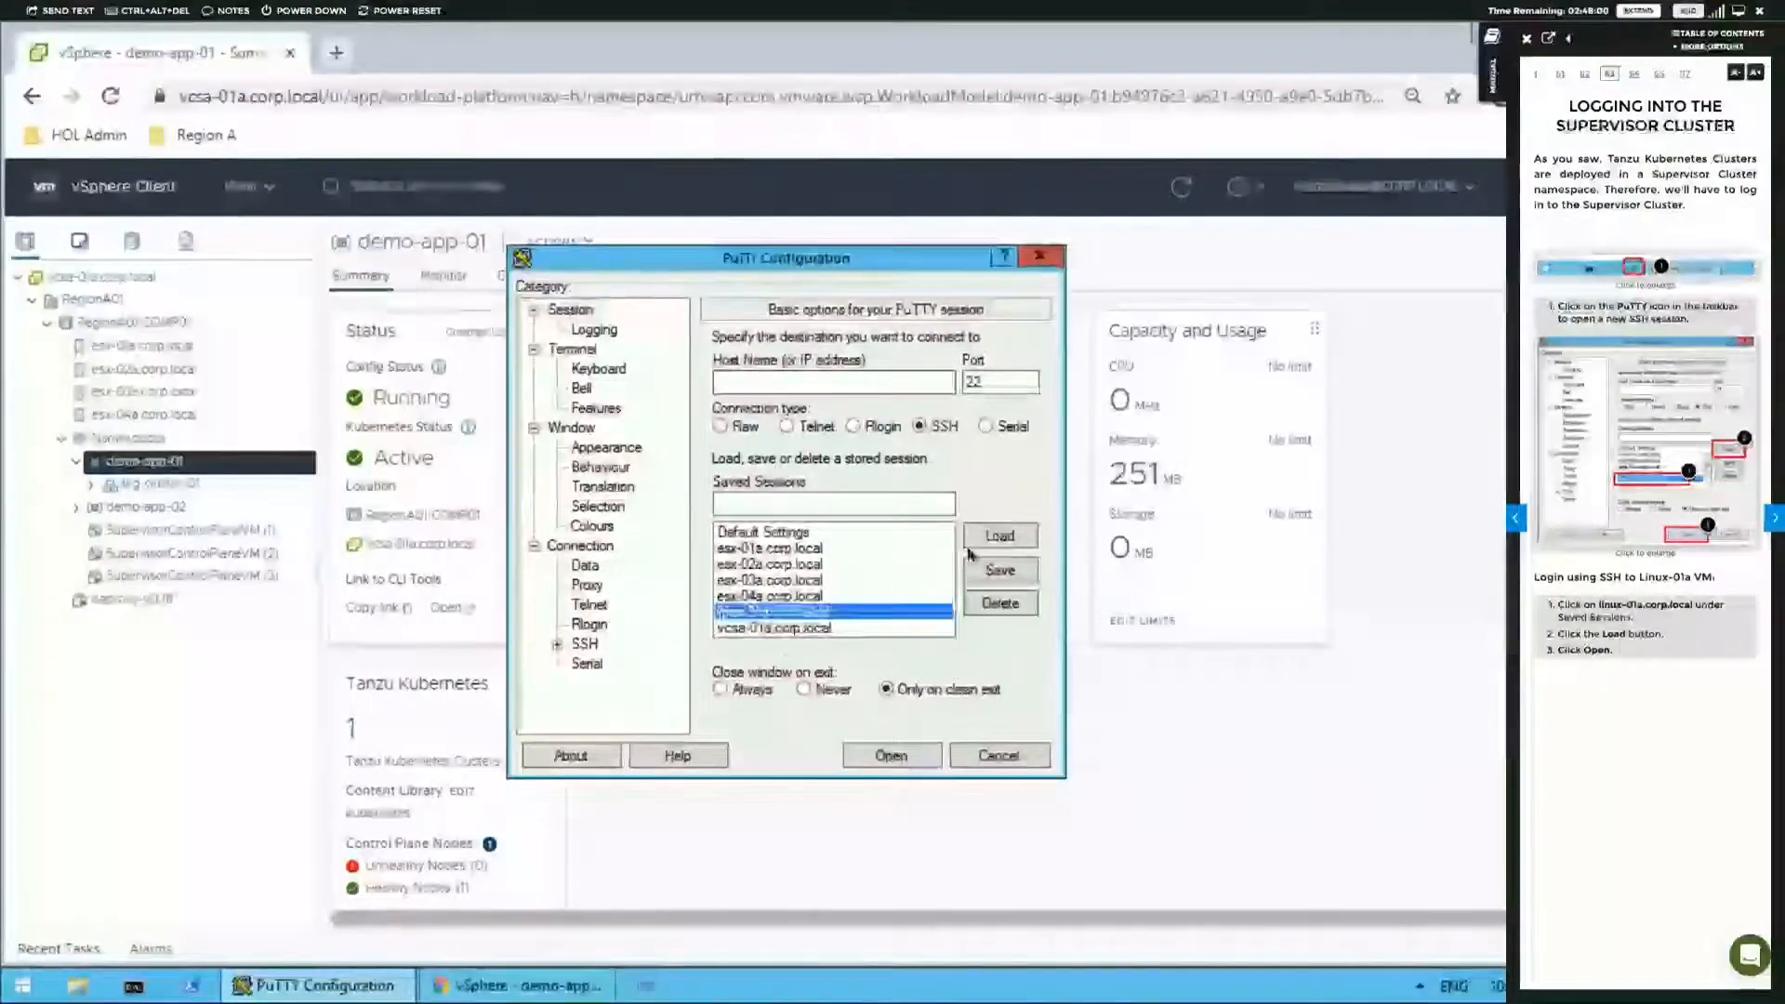
left_click(997, 537)
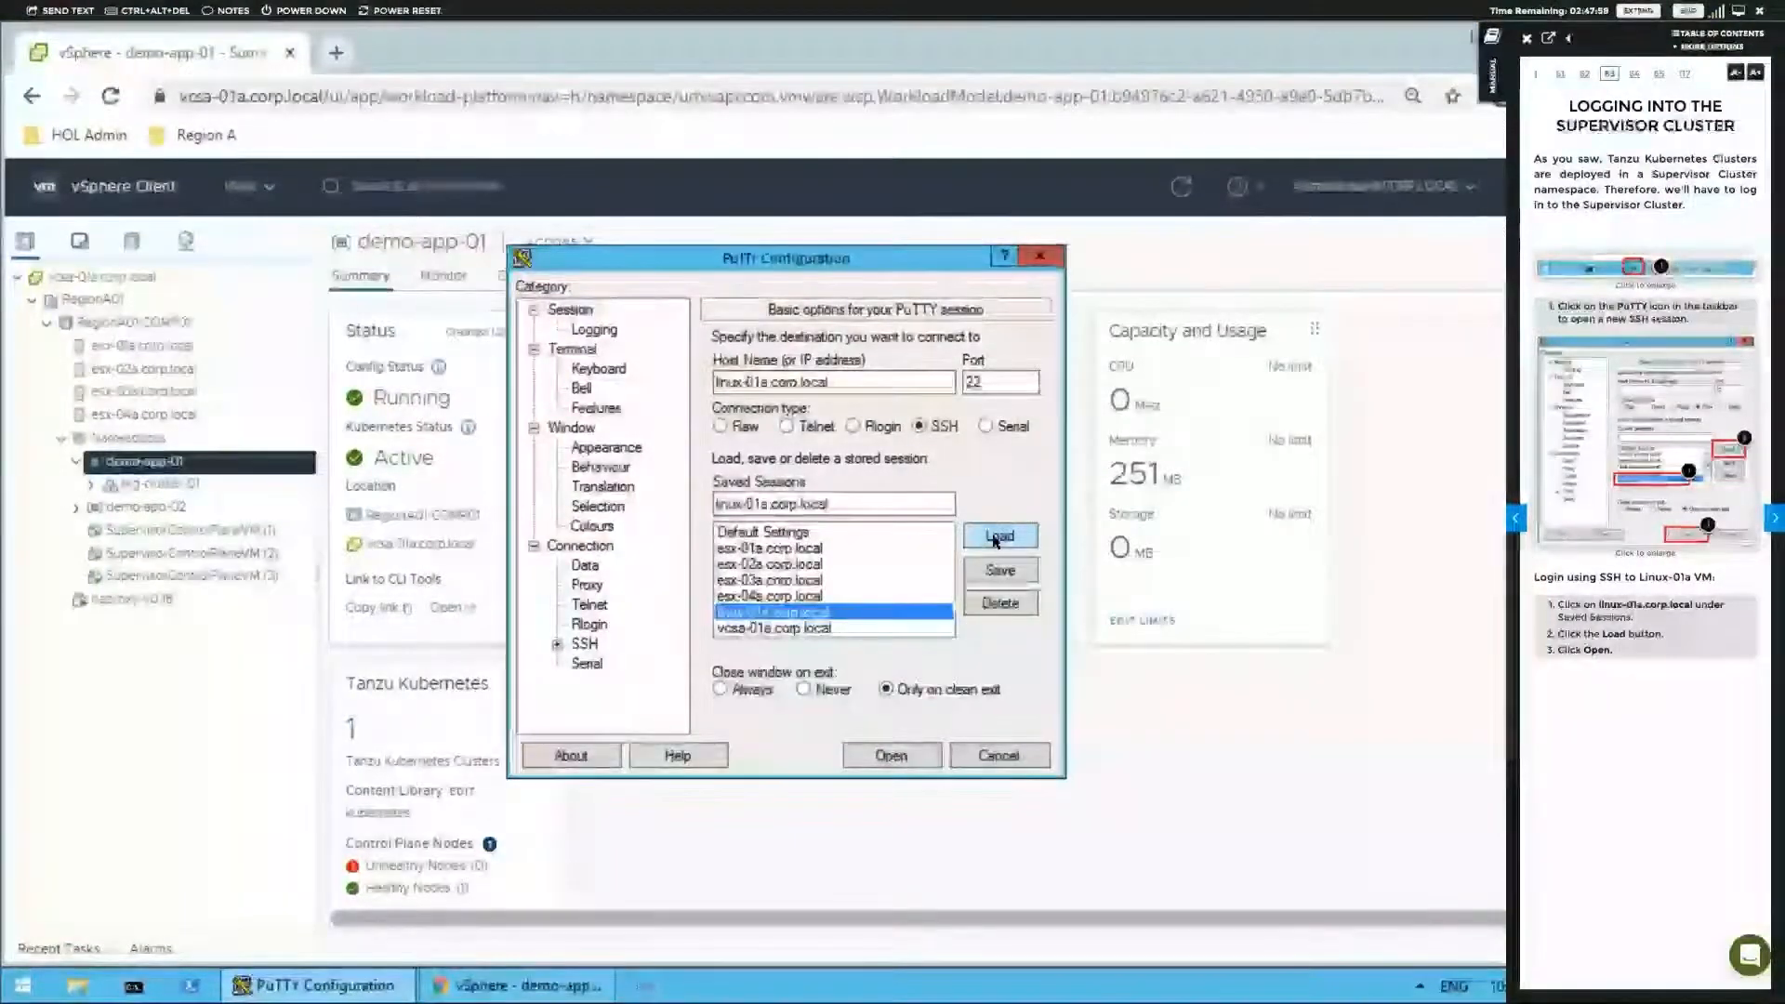
left_click(921, 762)
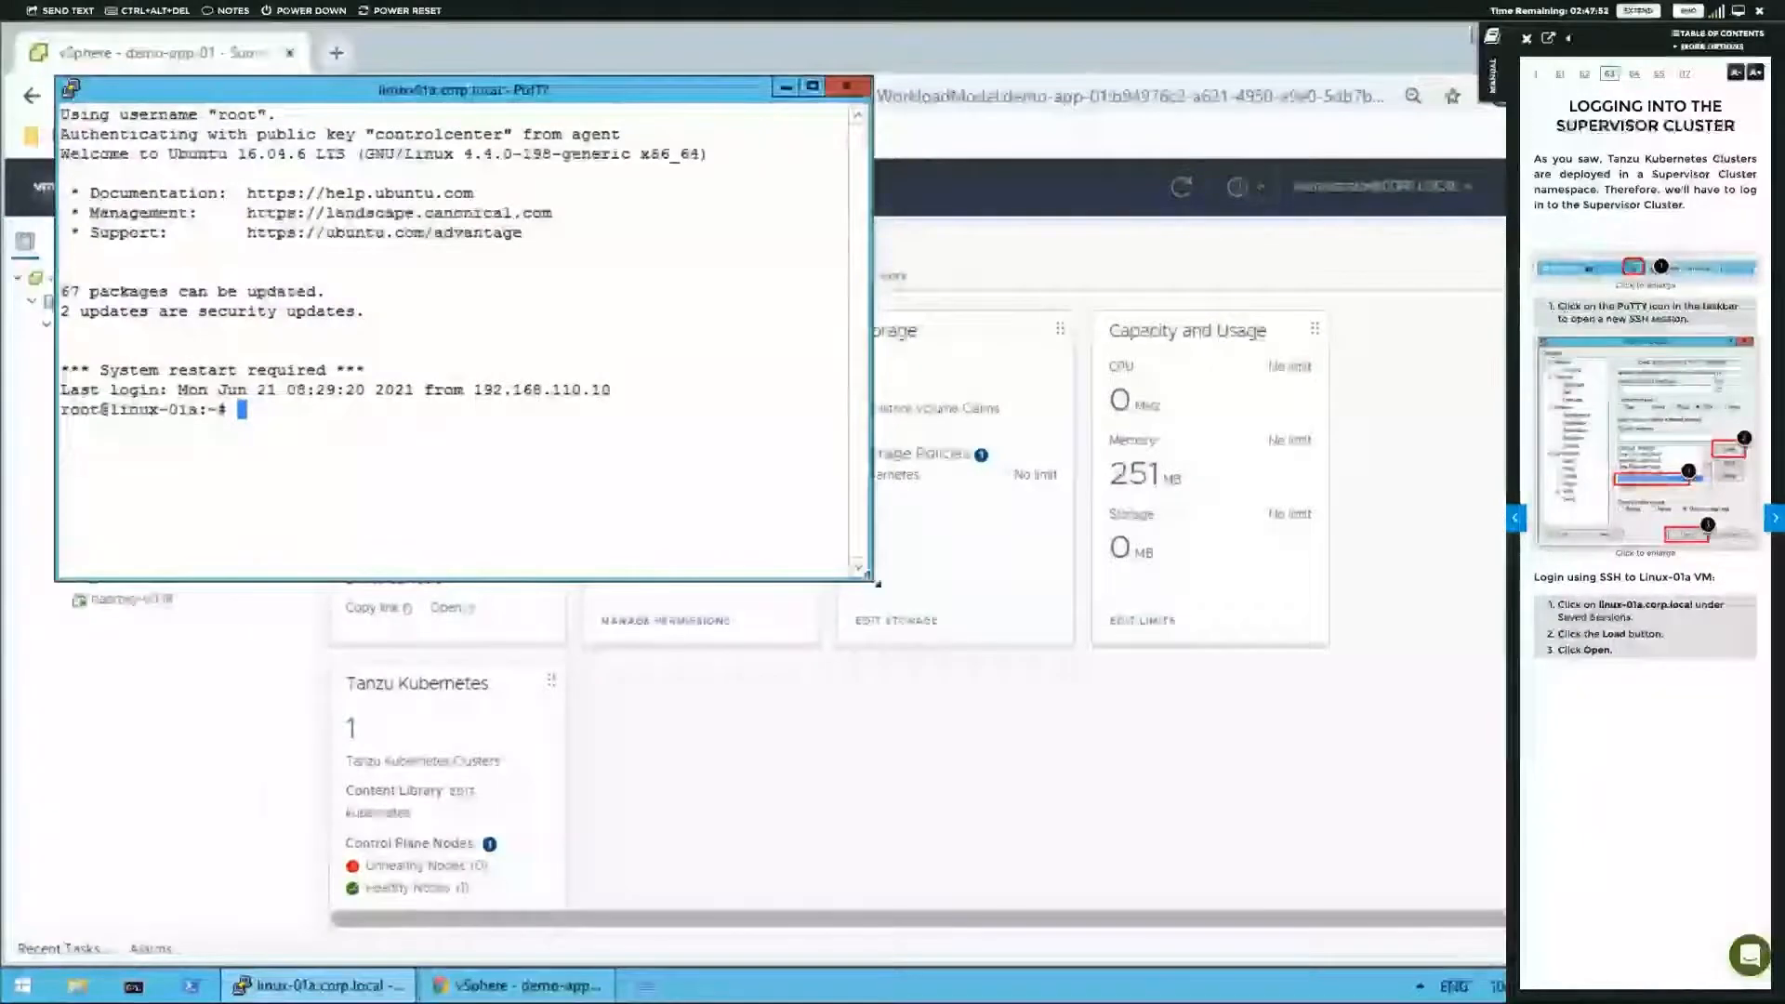
- Enlarge the linux-01a.corp.local terminal window and clear its screen with the clear command
left_click_drag(871, 577, 1294, 895)
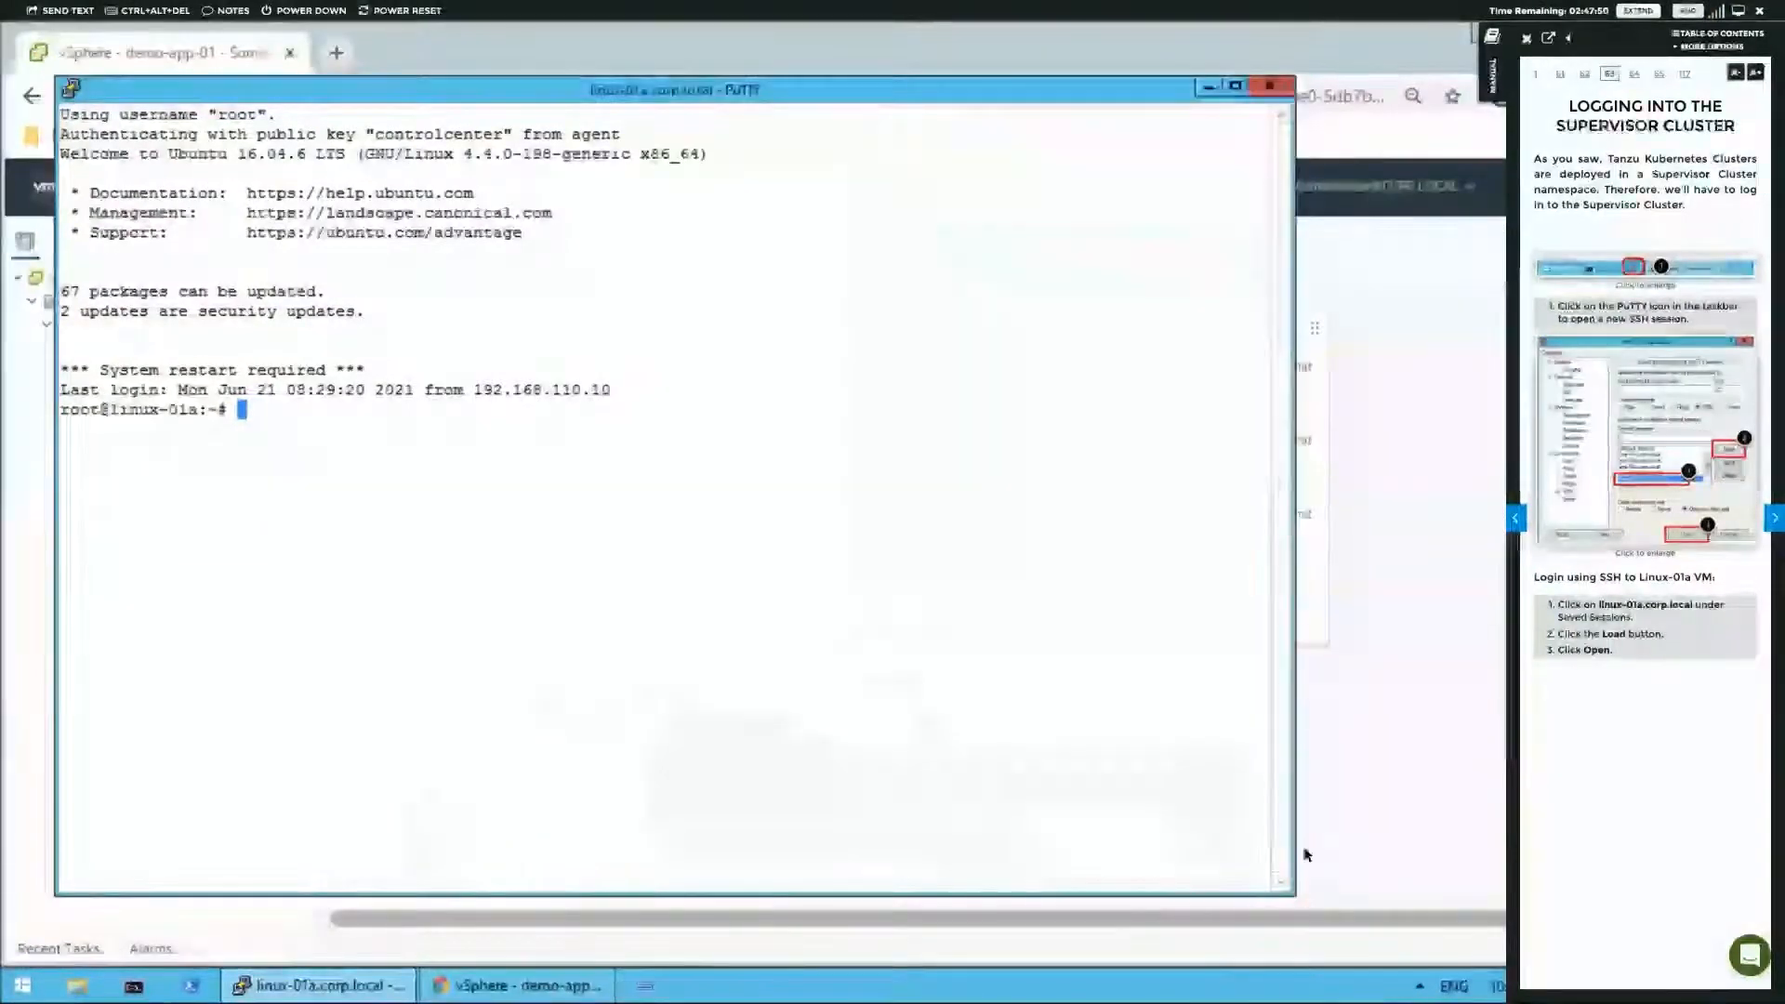
type("cl")
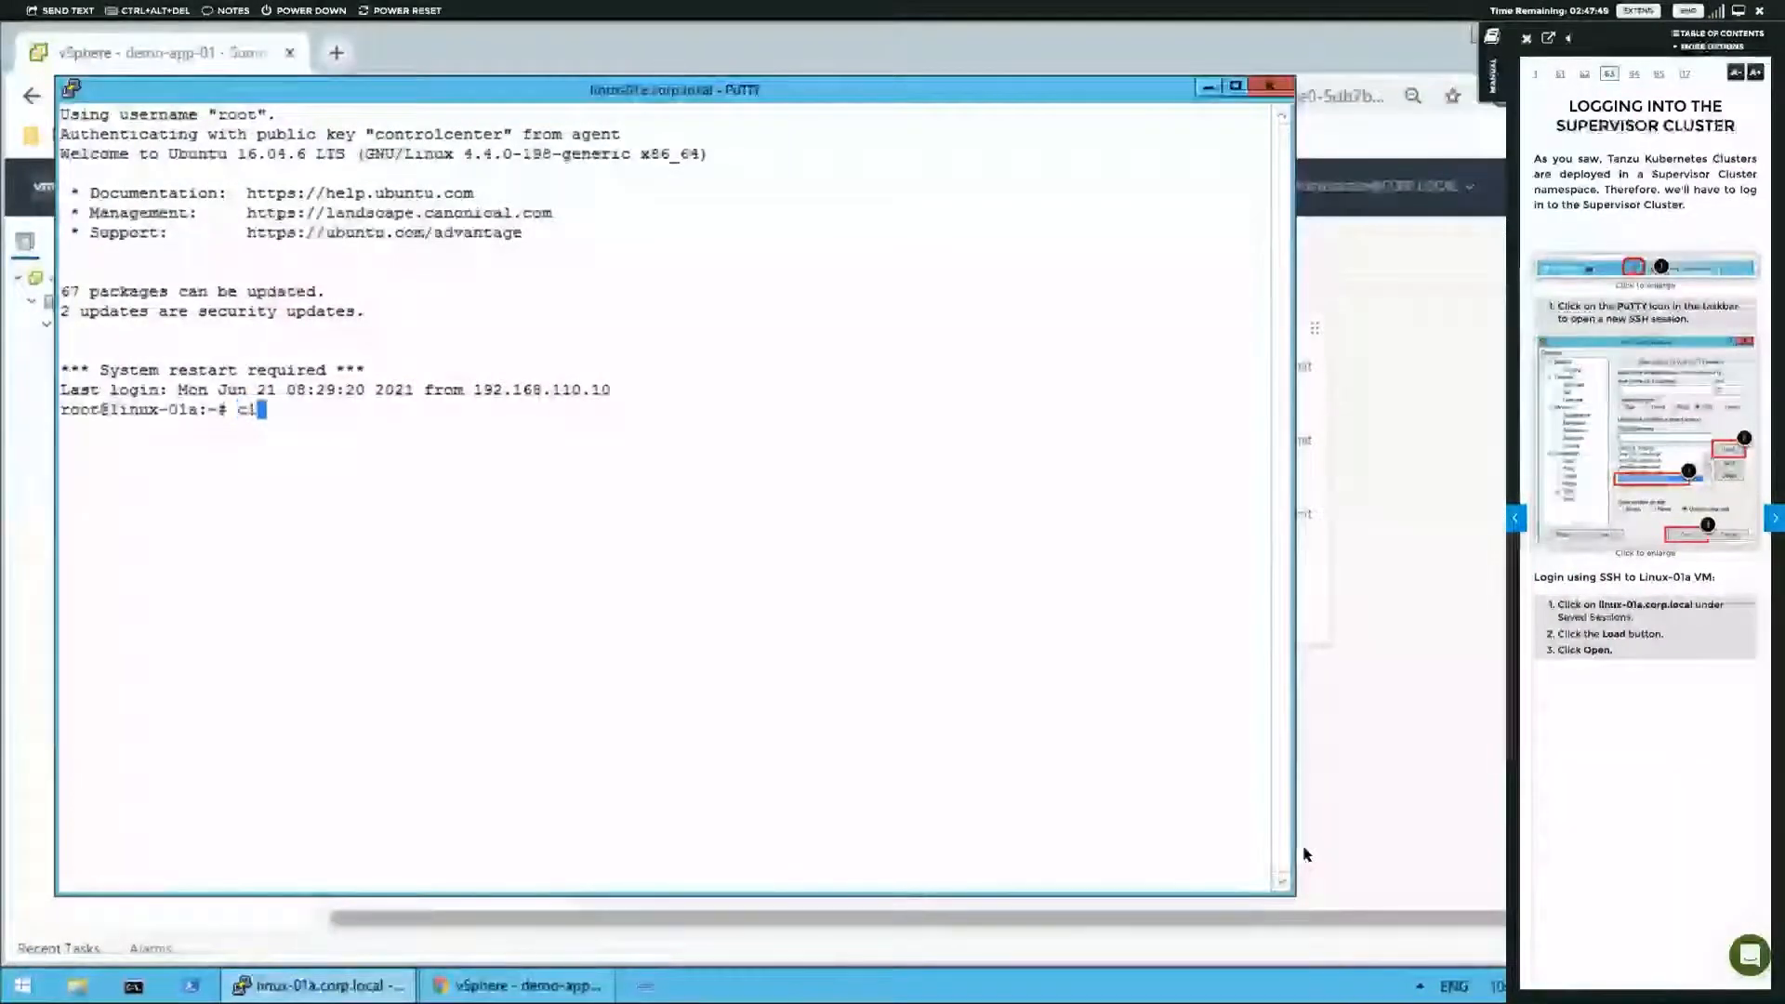
key("BackSpace")
key("BackSpace")
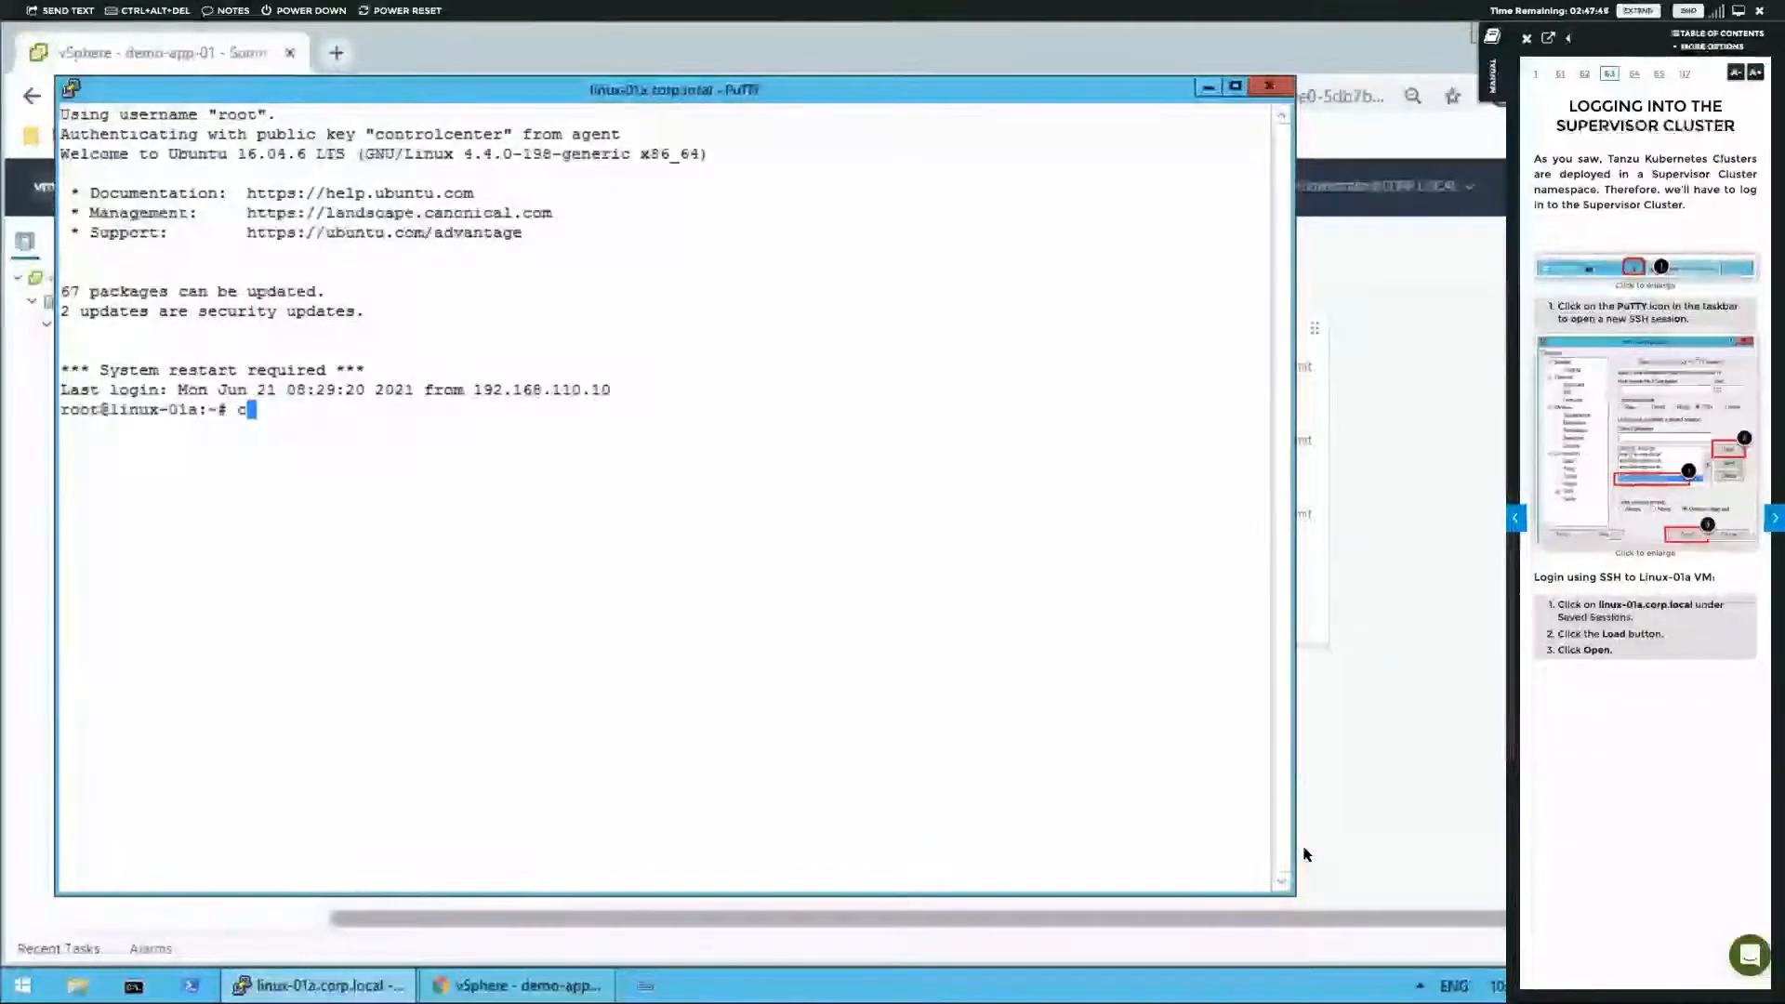
type("lea")
key("BackSpace")
key("BackSpace")
key("BackSpace")
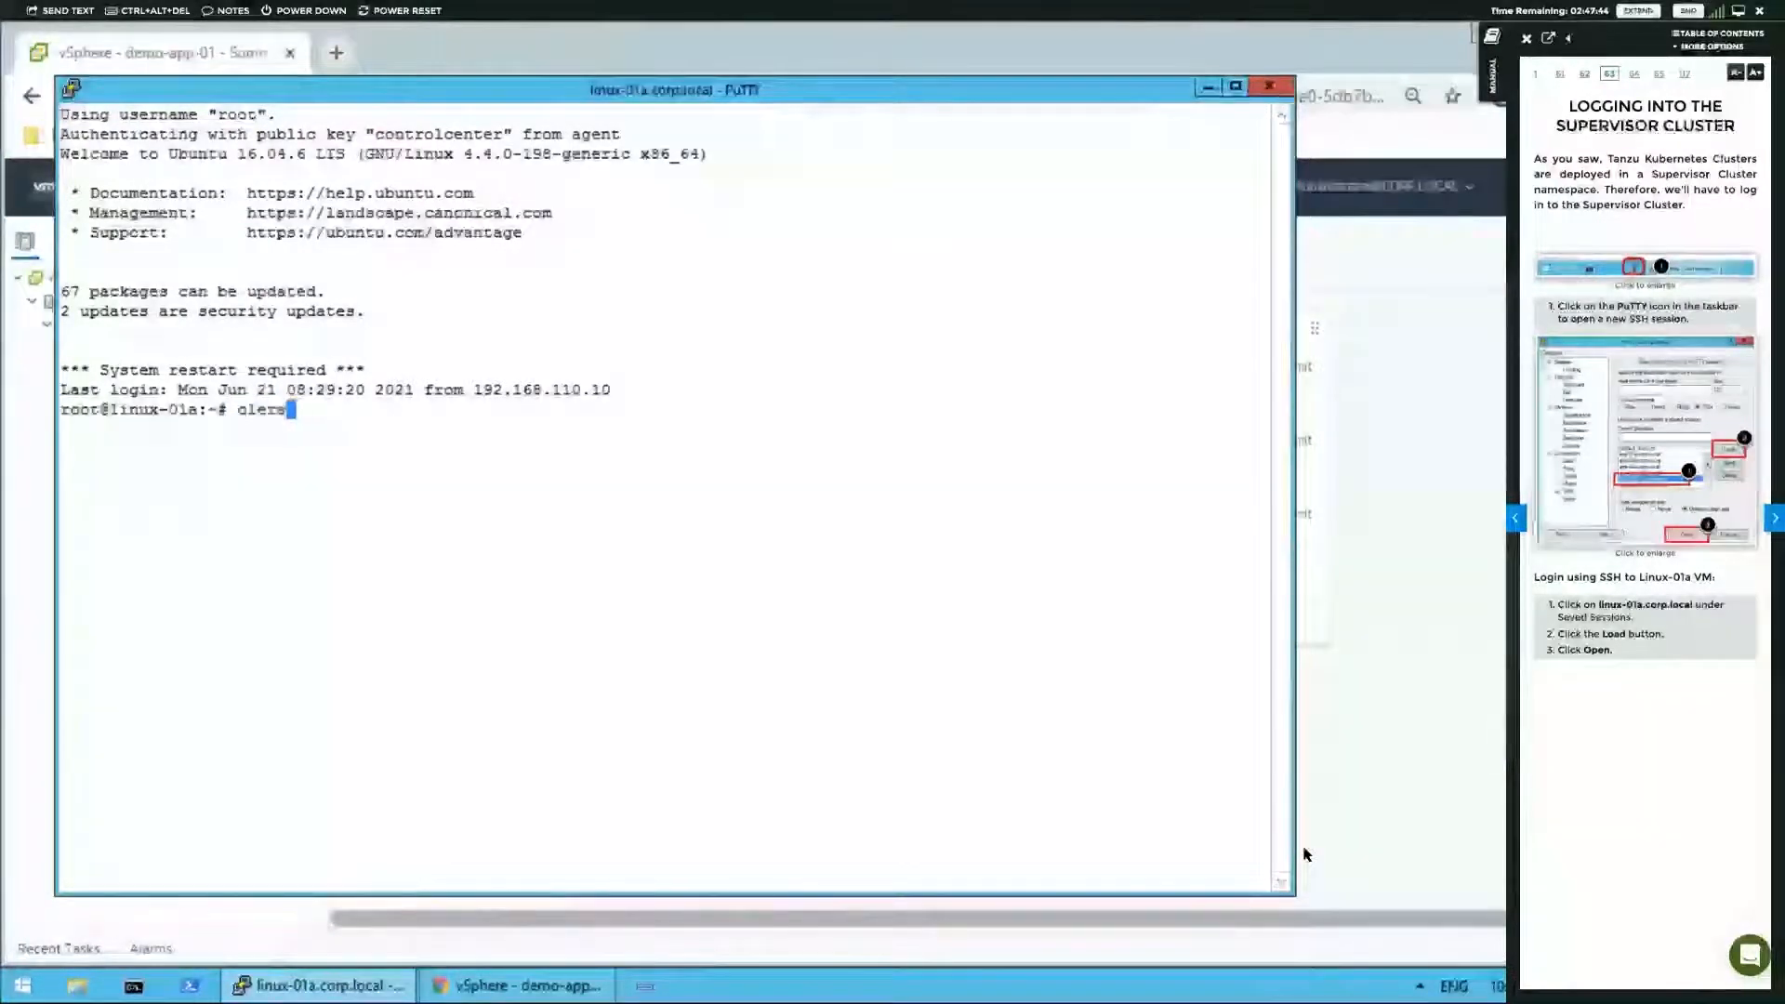
type("ar")
key("Return")
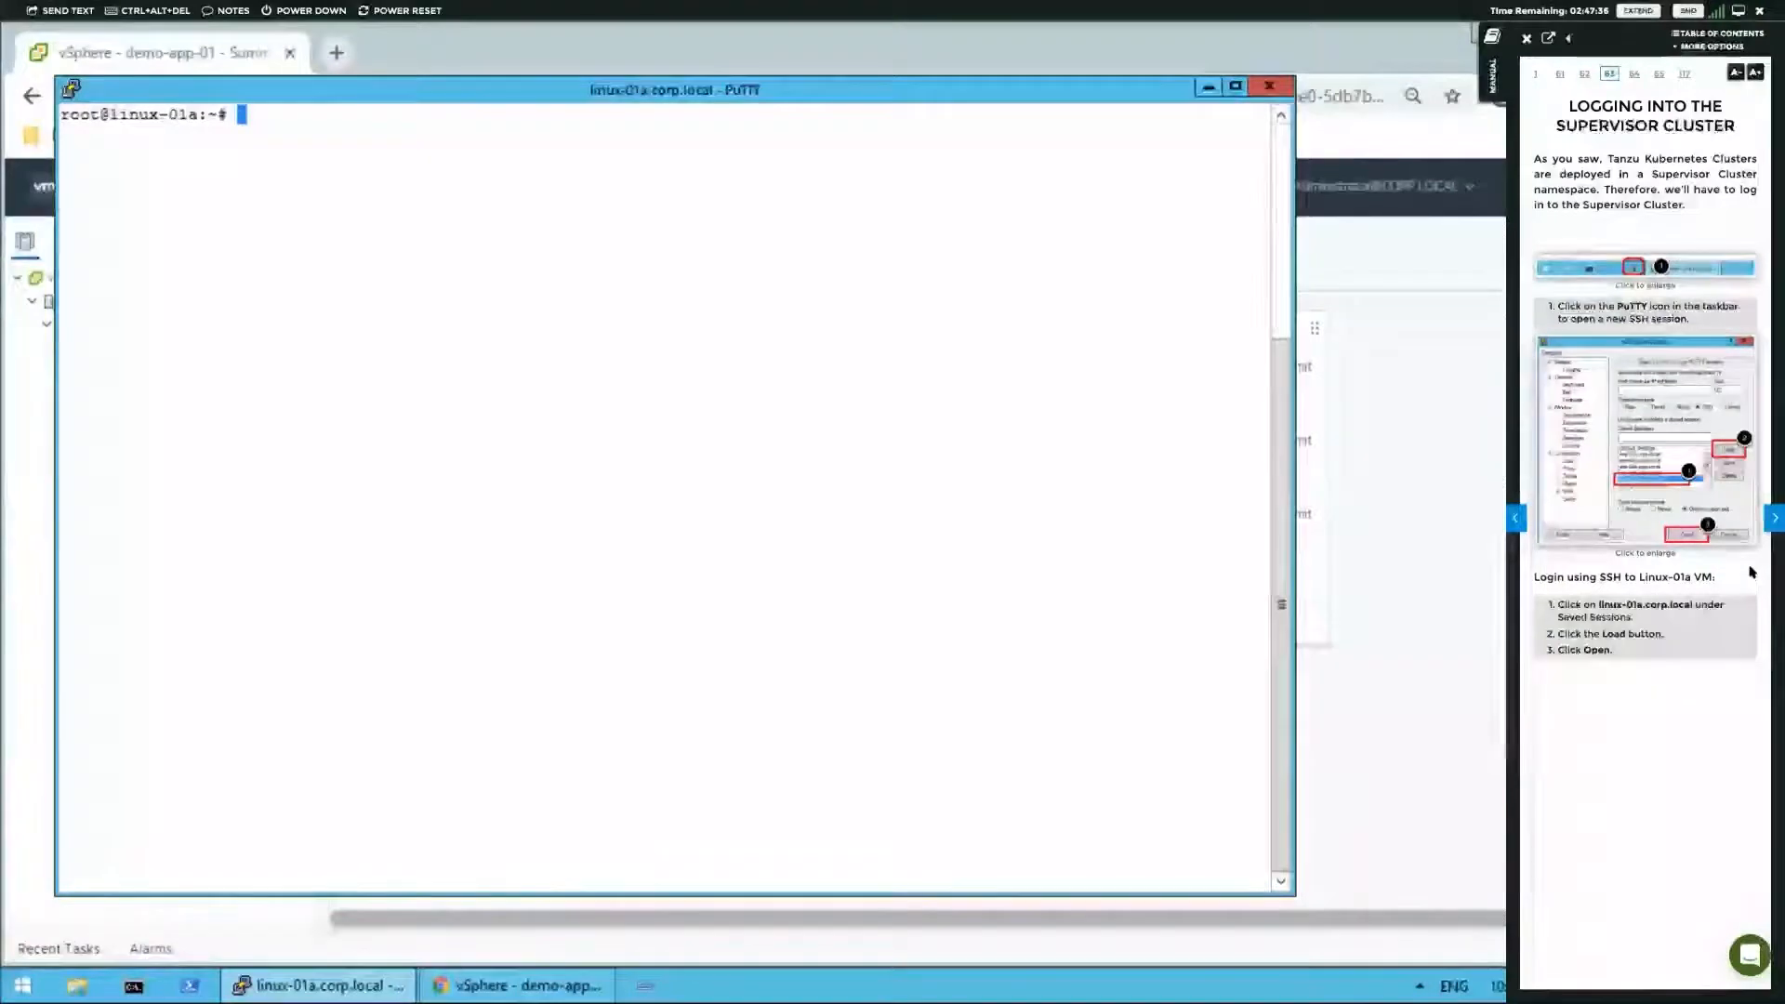
- Advance the manual to Login to Supervisor Cluster and highlight the kubectl vsphere login command
left_click(1773, 523)
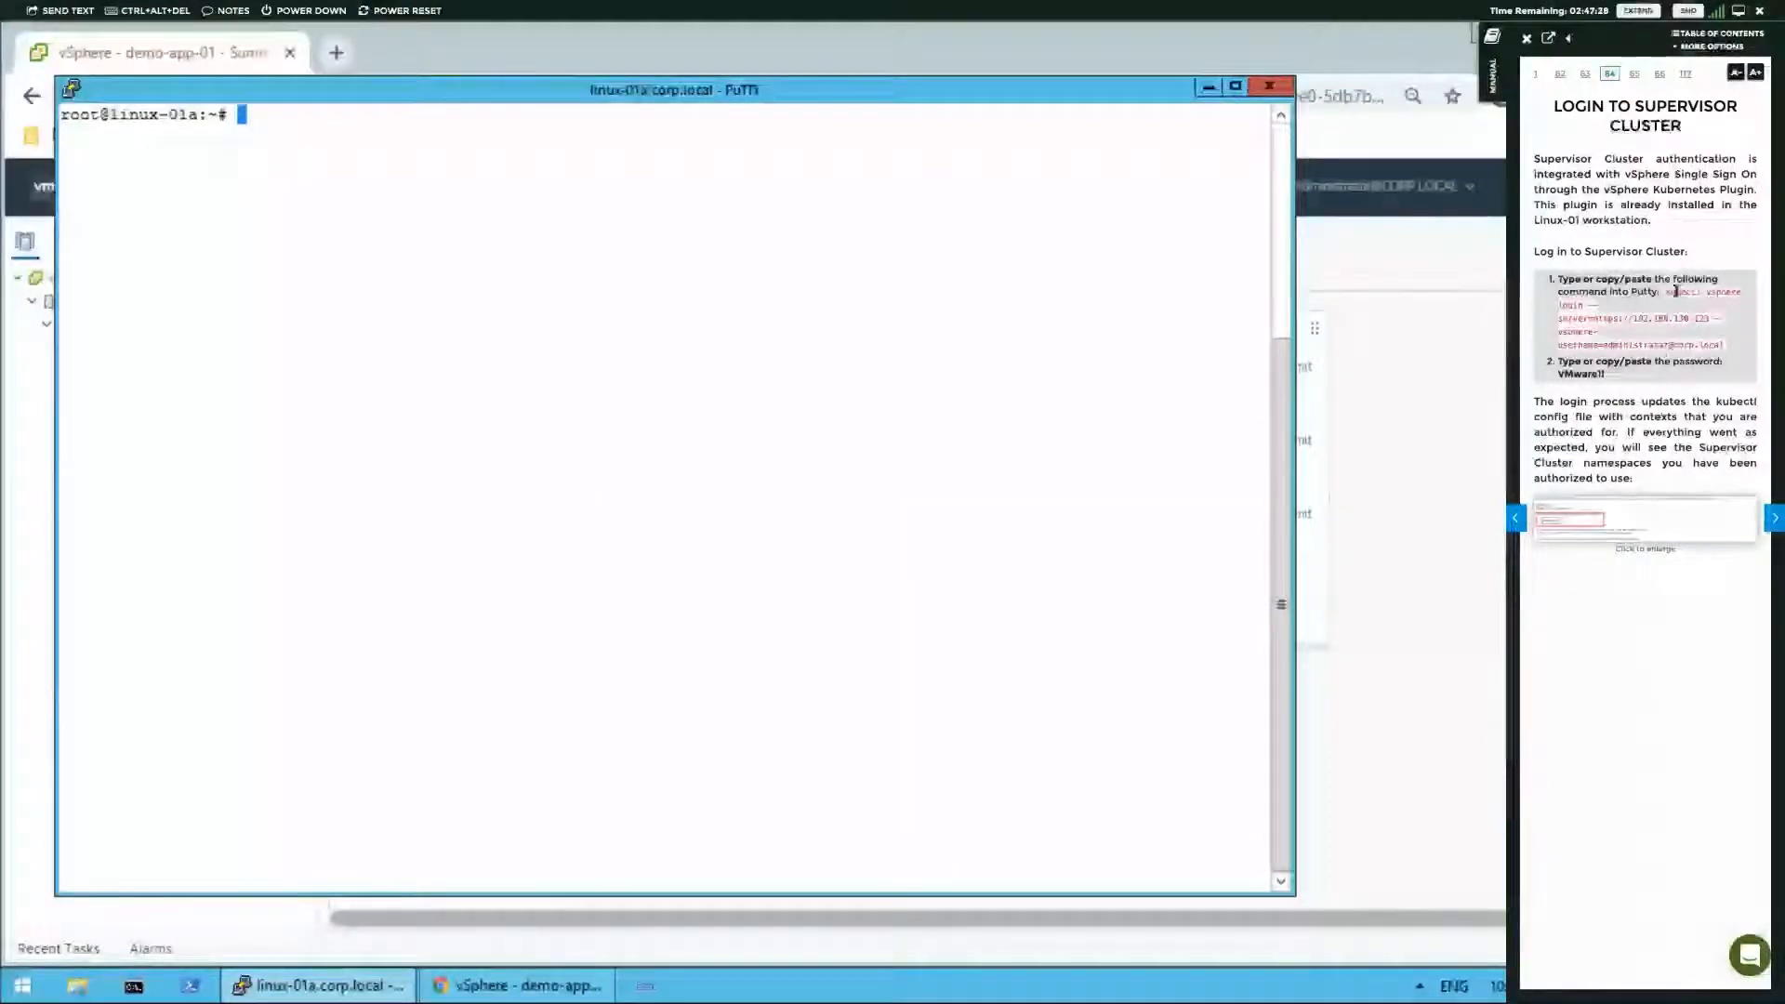
left_click_drag(1666, 291, 1697, 339)
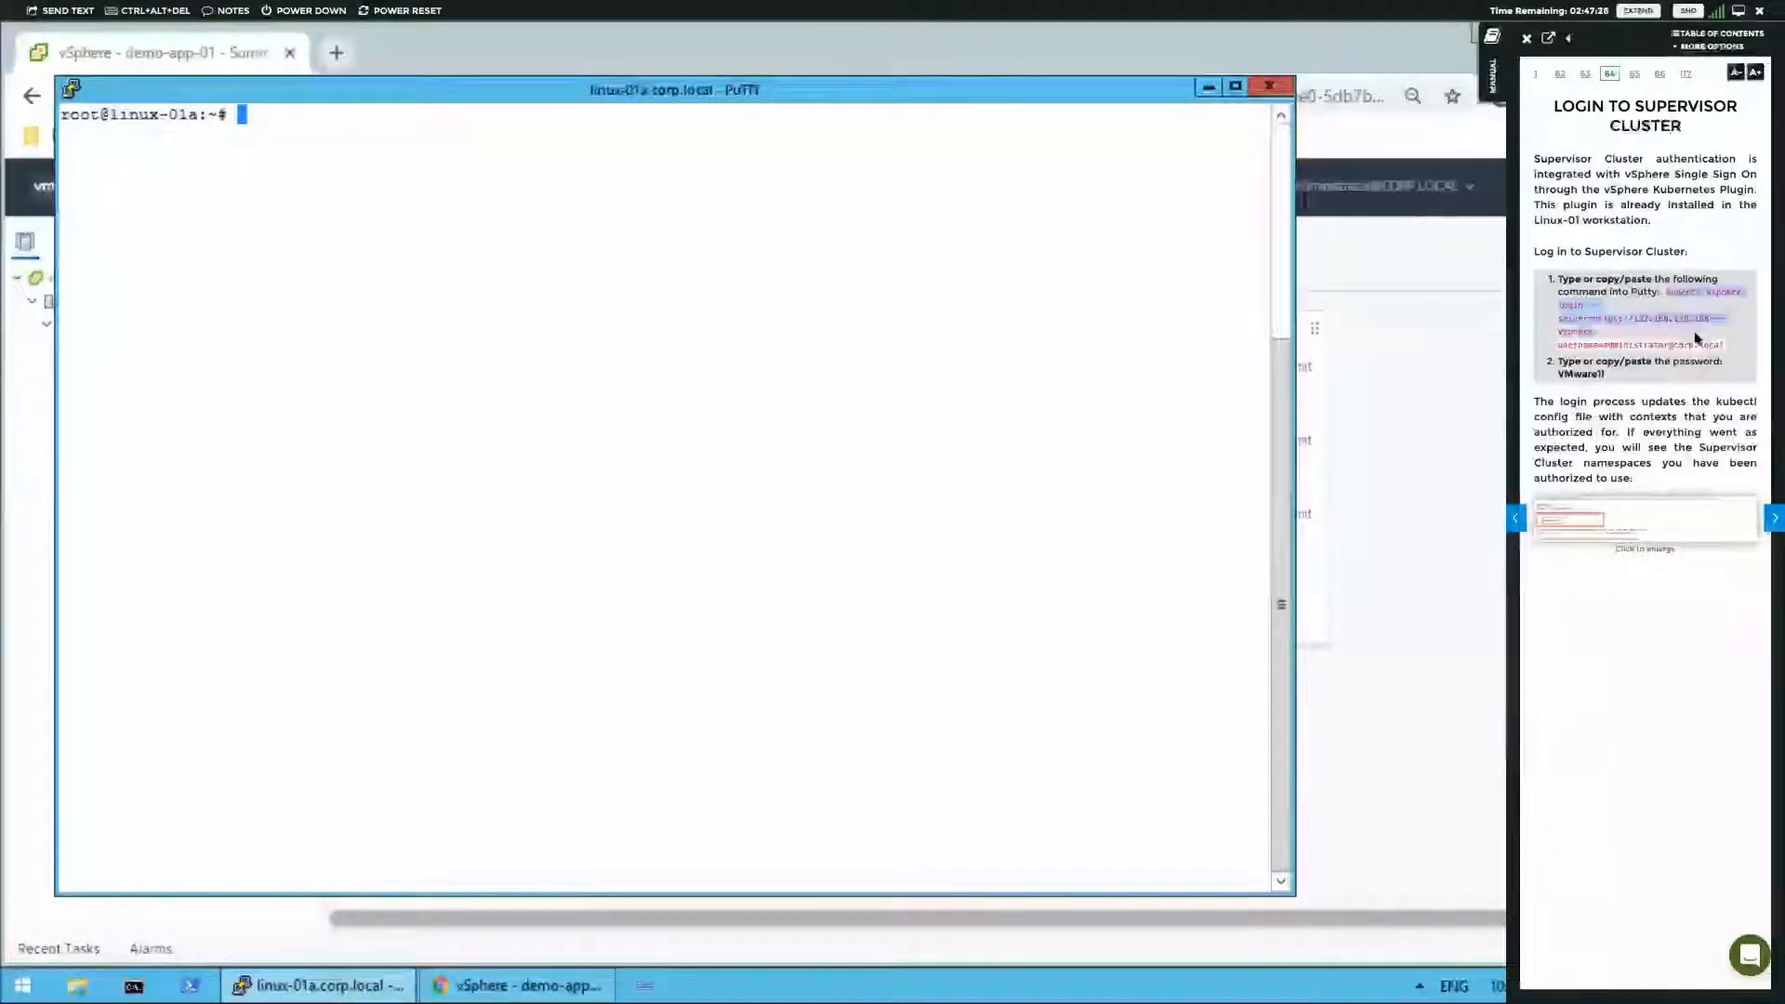
- Switch to the vSphere Client, open the Workload Management clusters list, and highlight the control plane node address of RegionA01-COMP01
left_click(1381, 281)
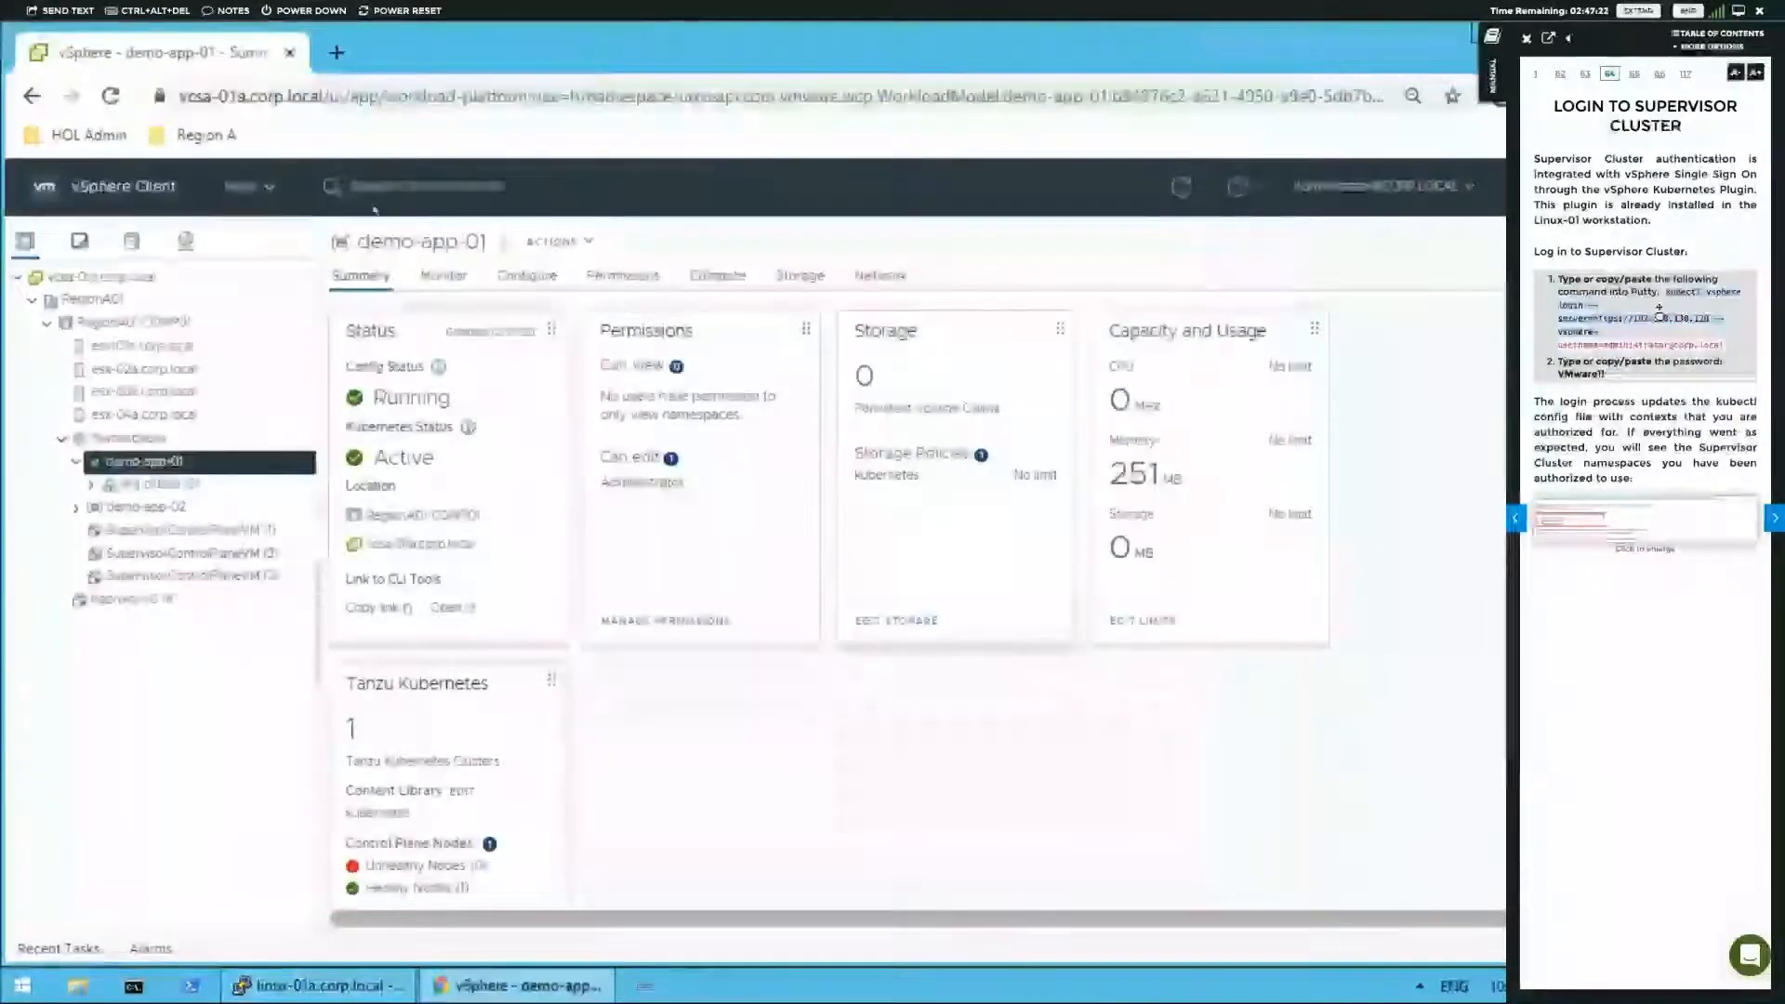
left_click(246, 186)
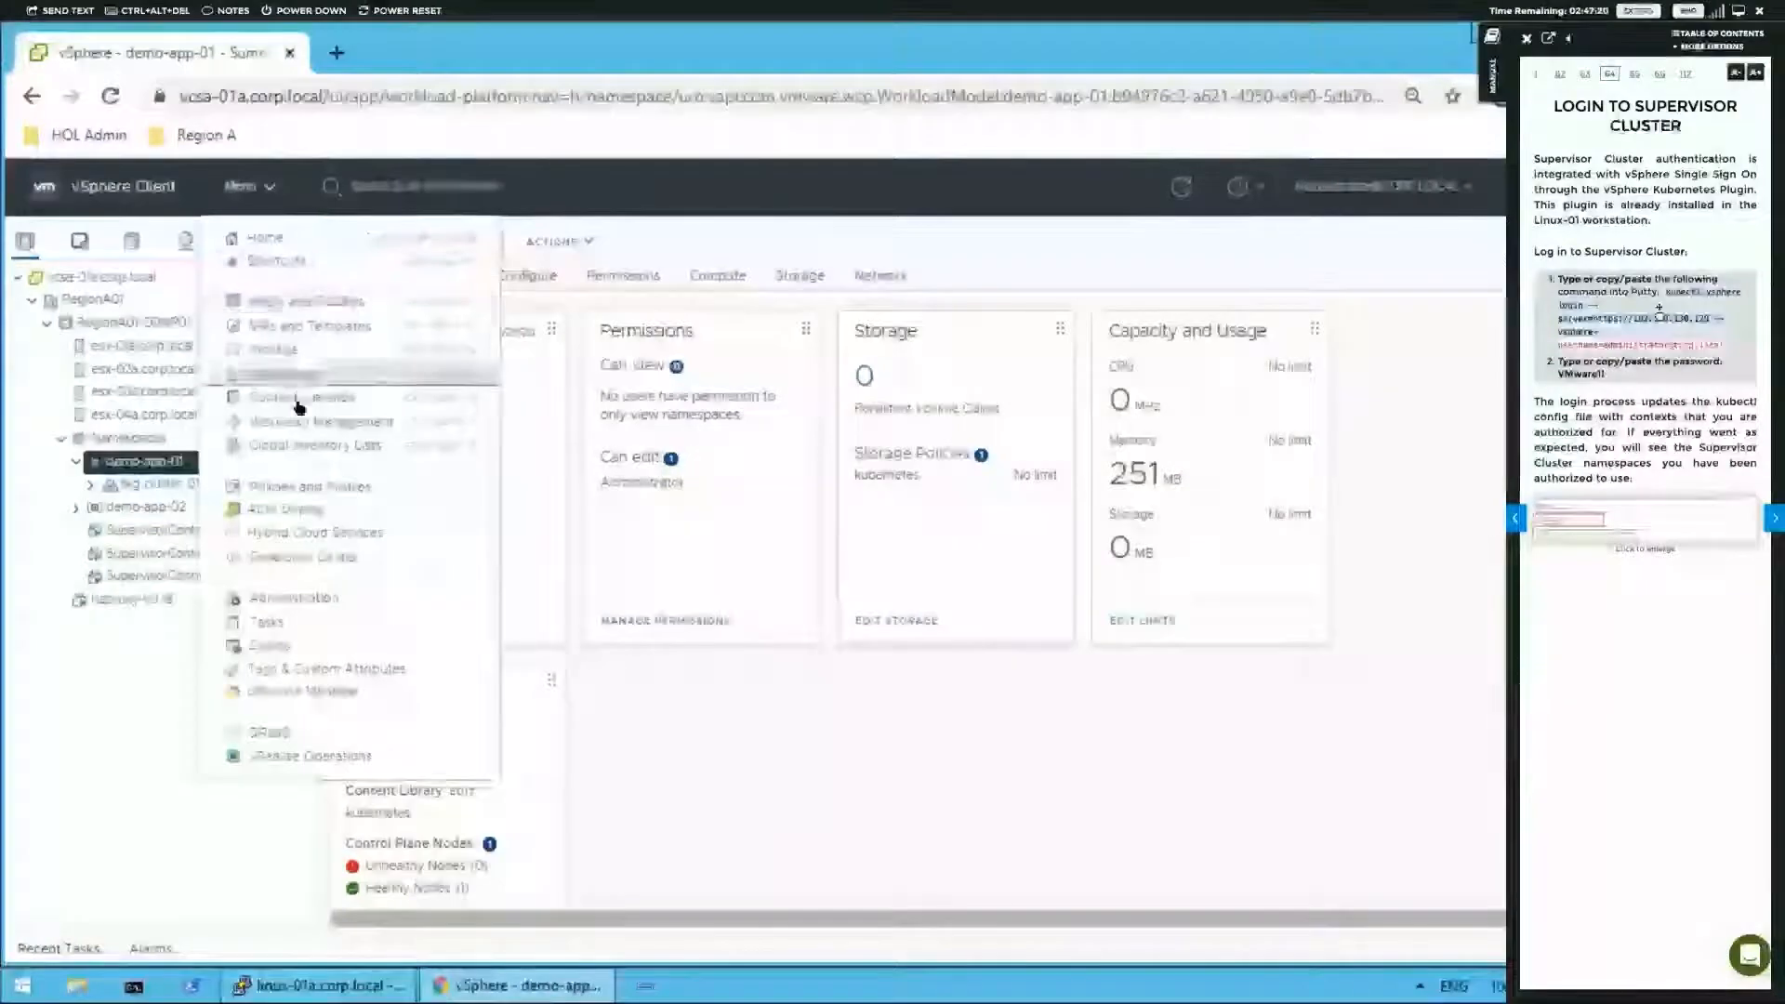
left_click(300, 423)
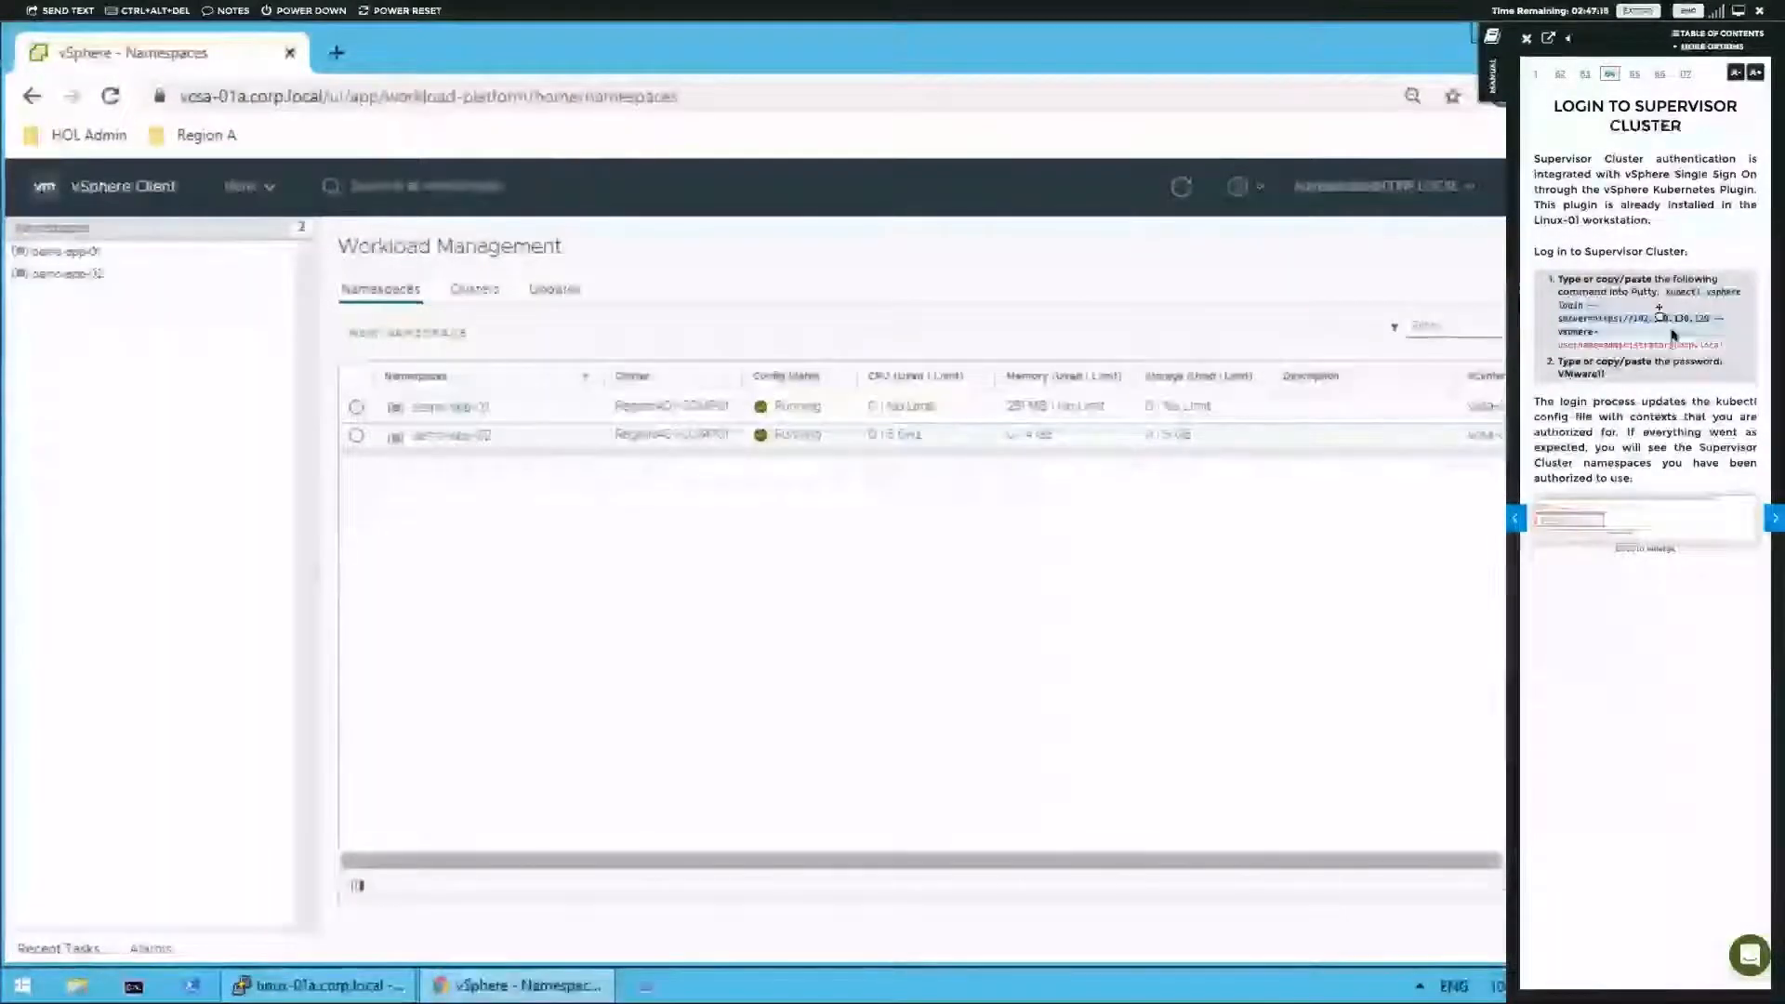
left_click(473, 290)
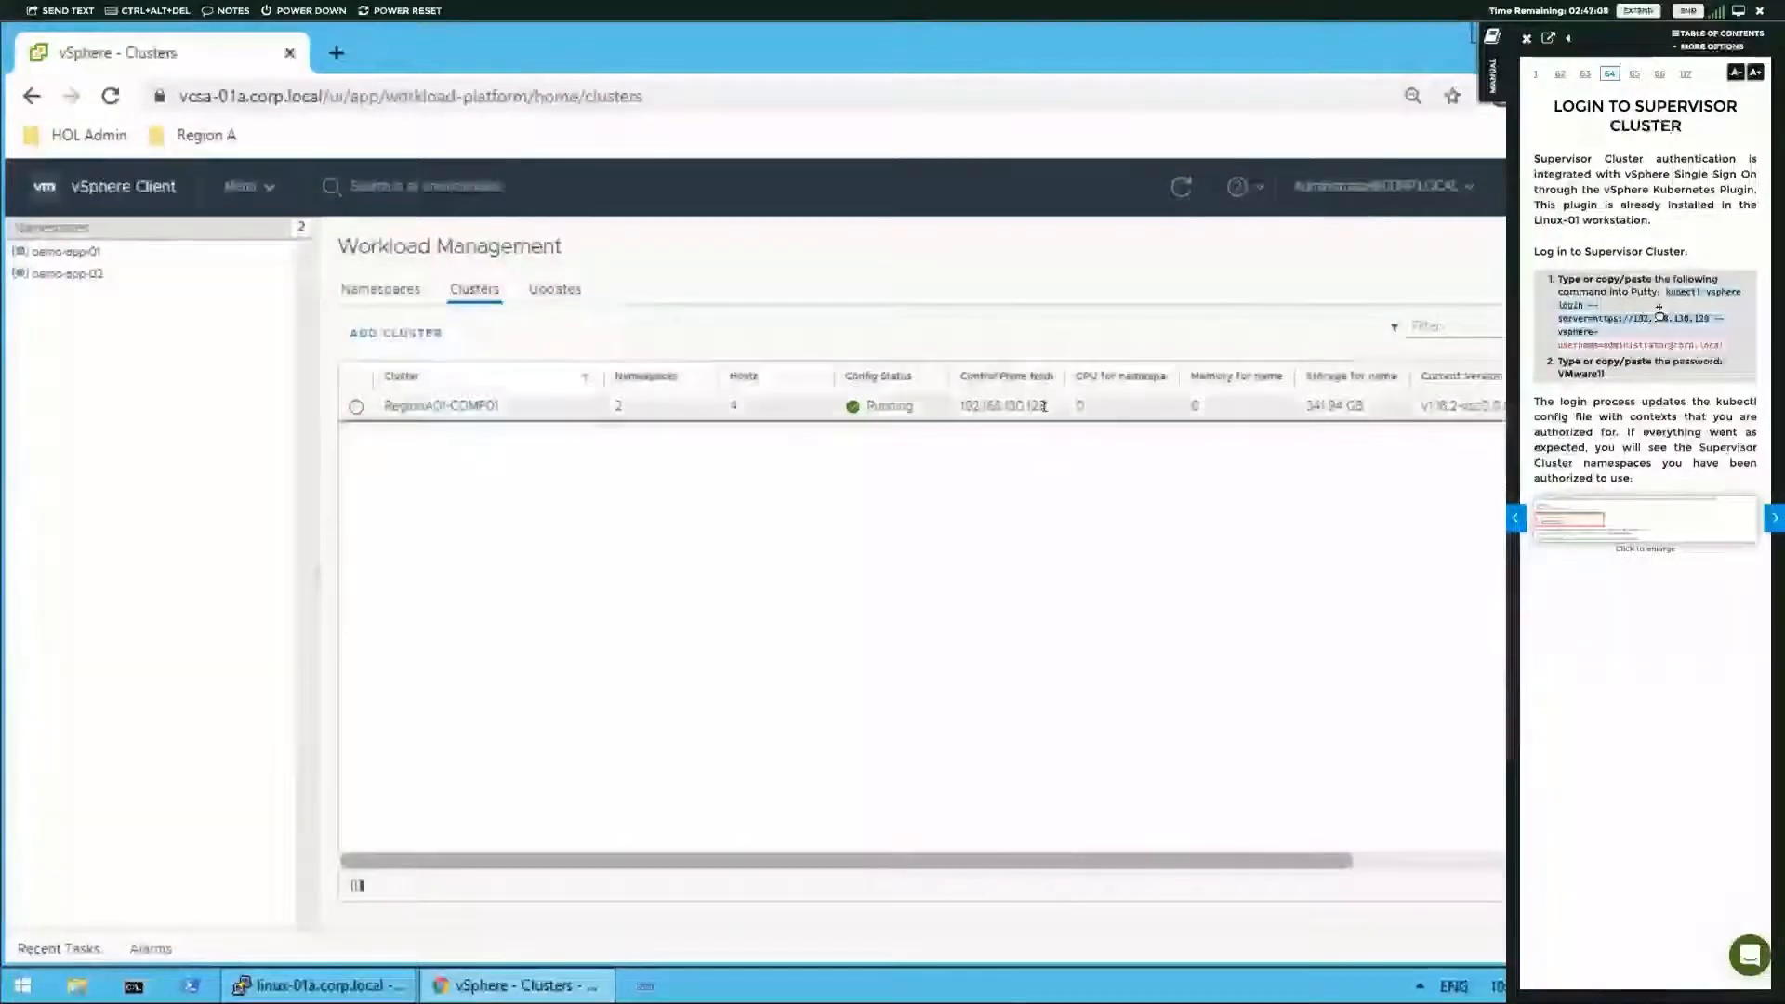
left_click_drag(1049, 406, 961, 410)
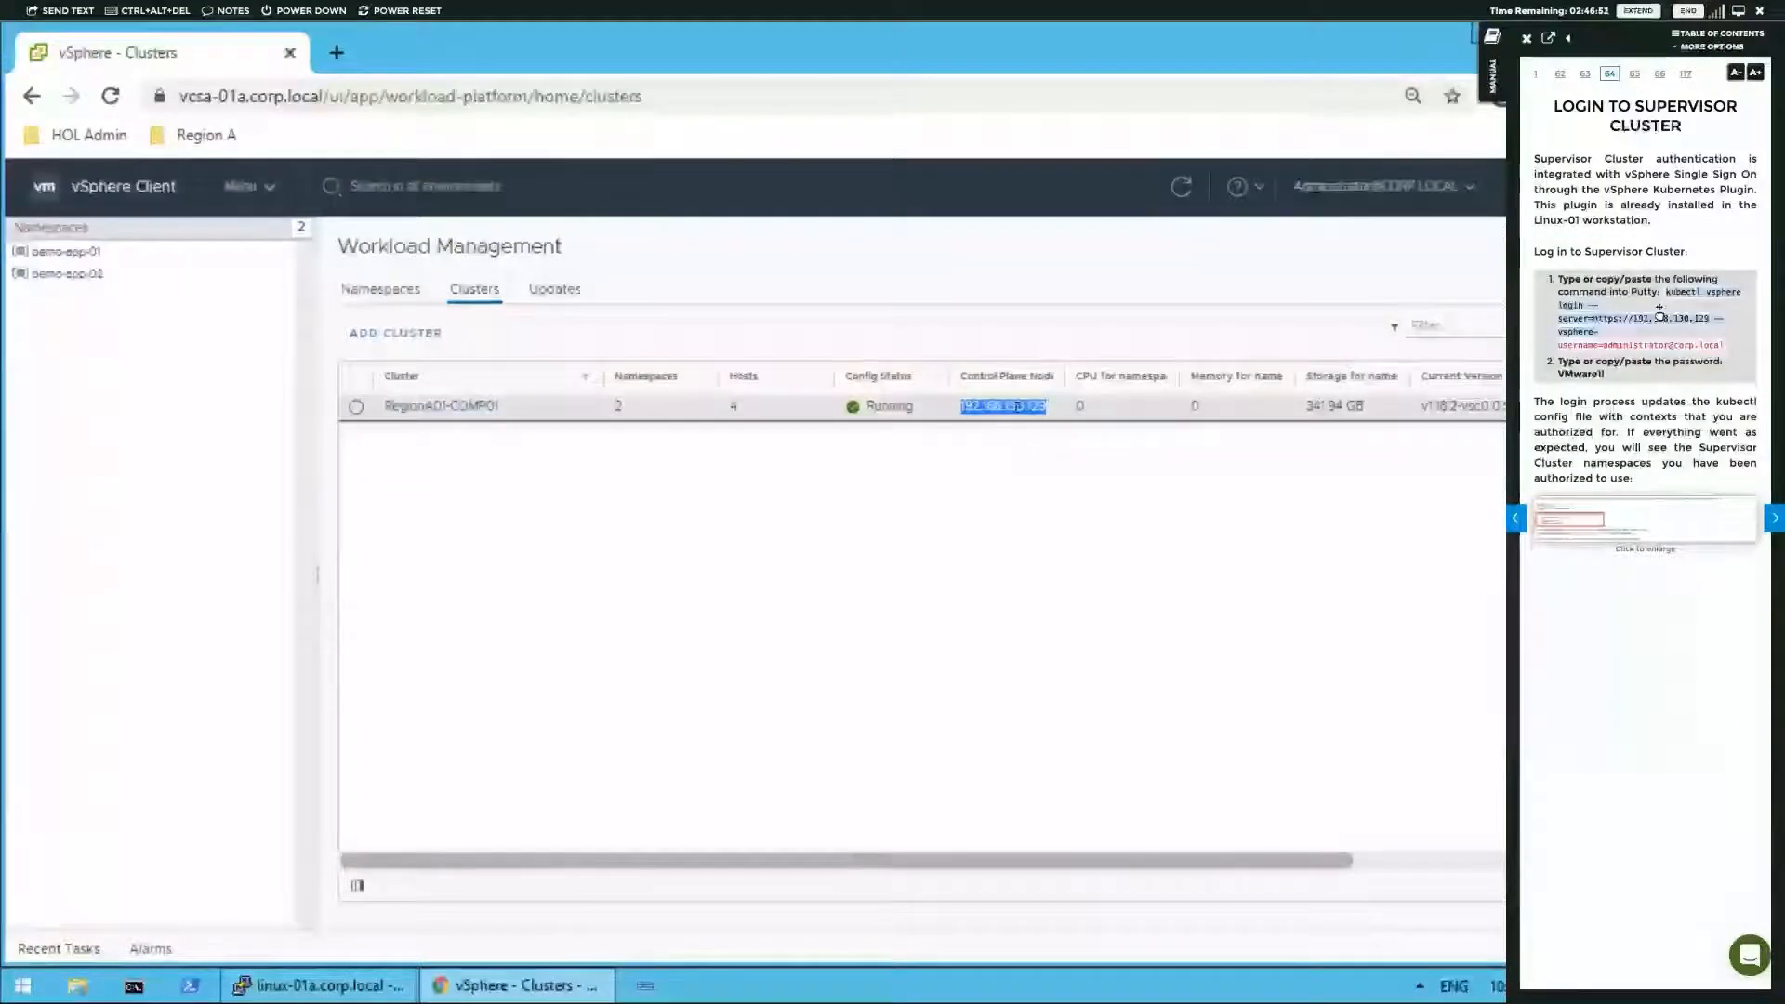
double_click(1019, 407)
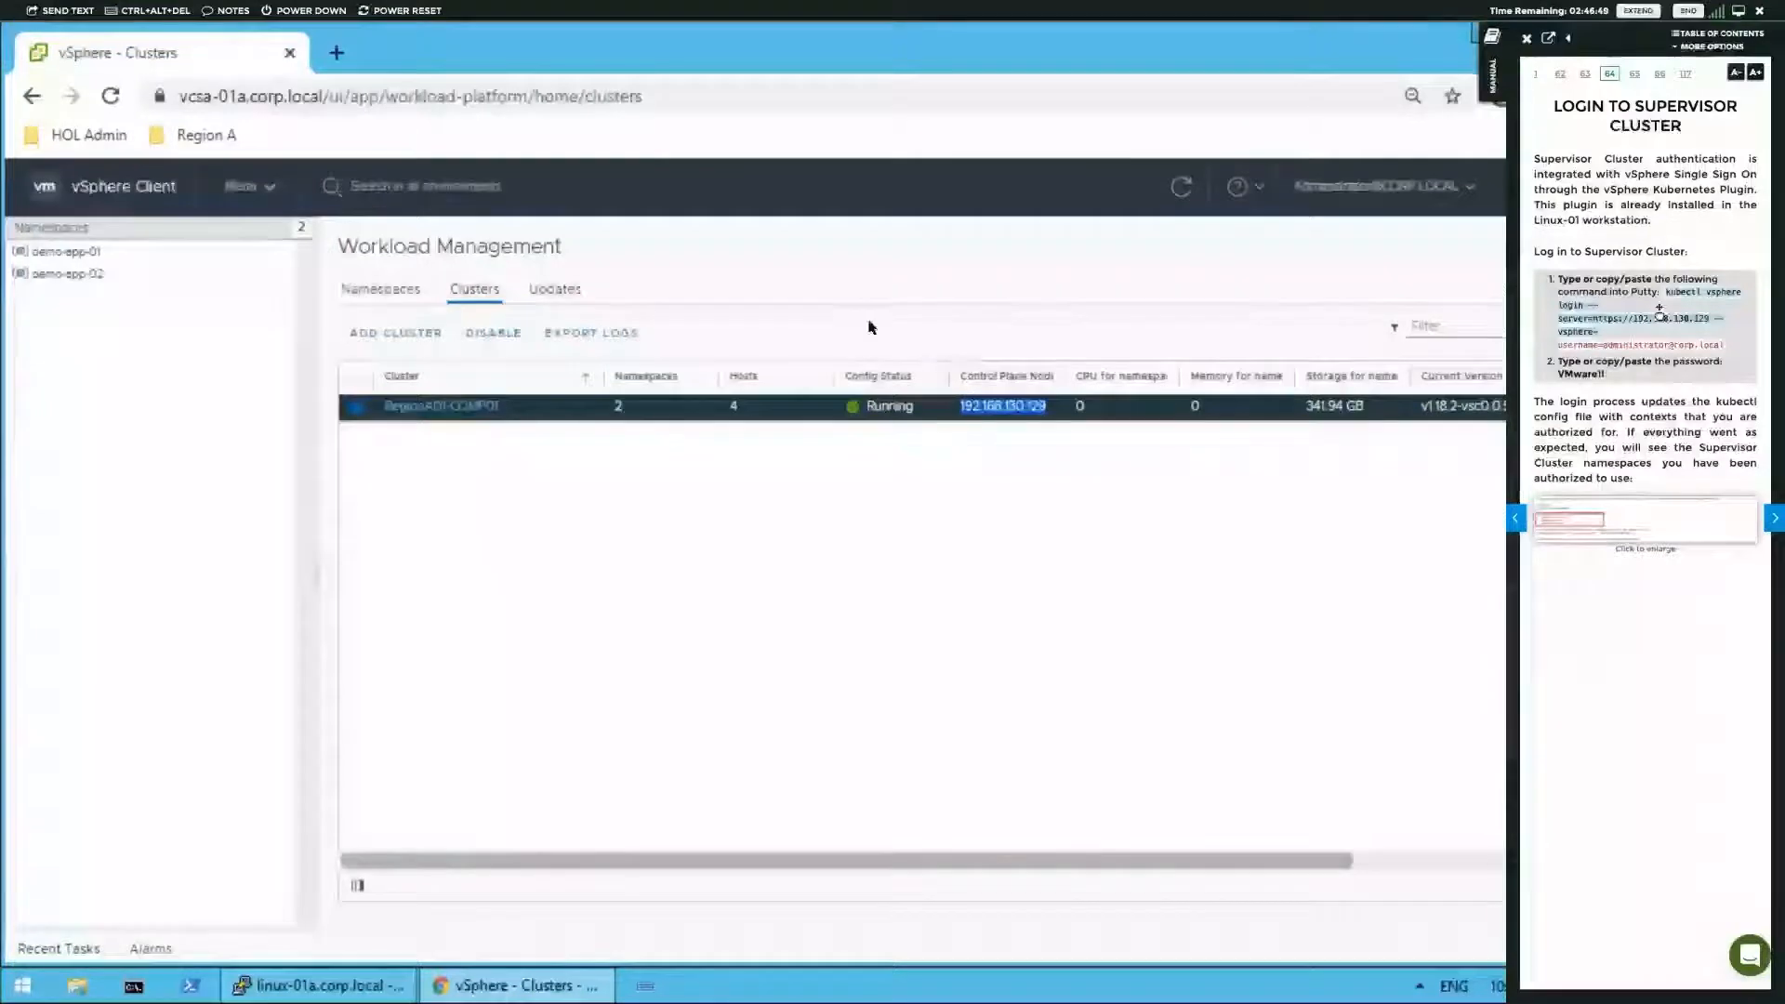
left_click(337, 52)
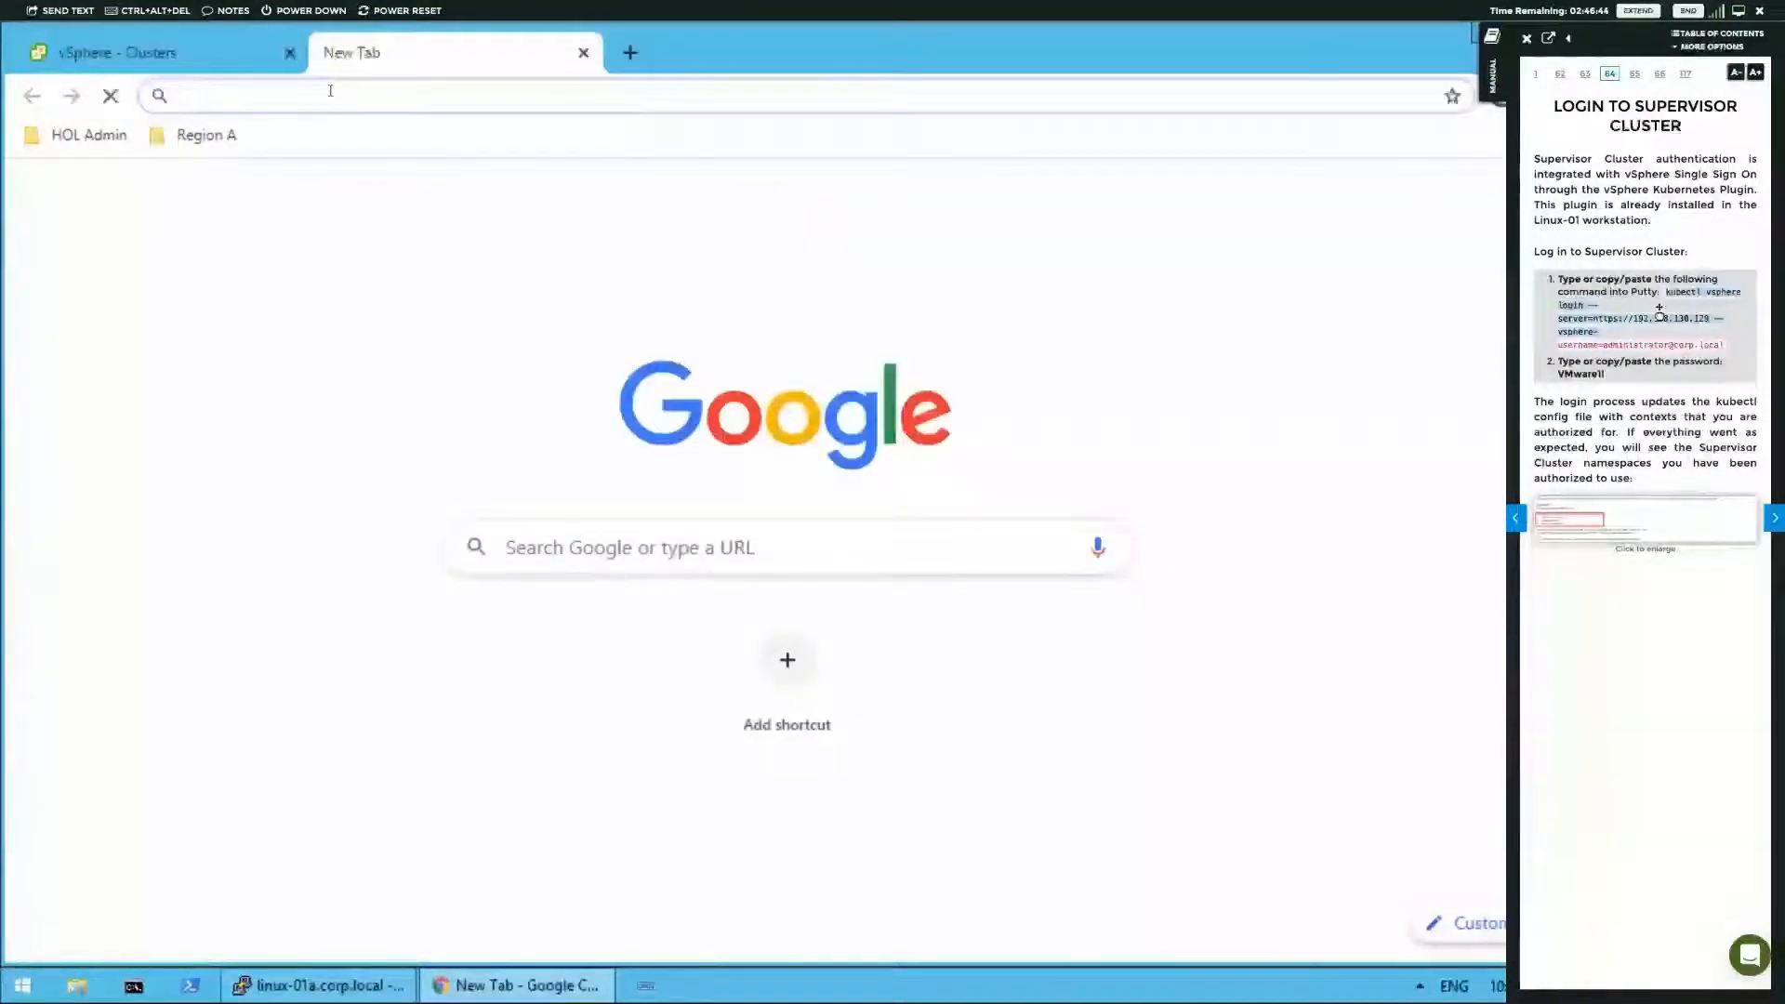
type("192.")
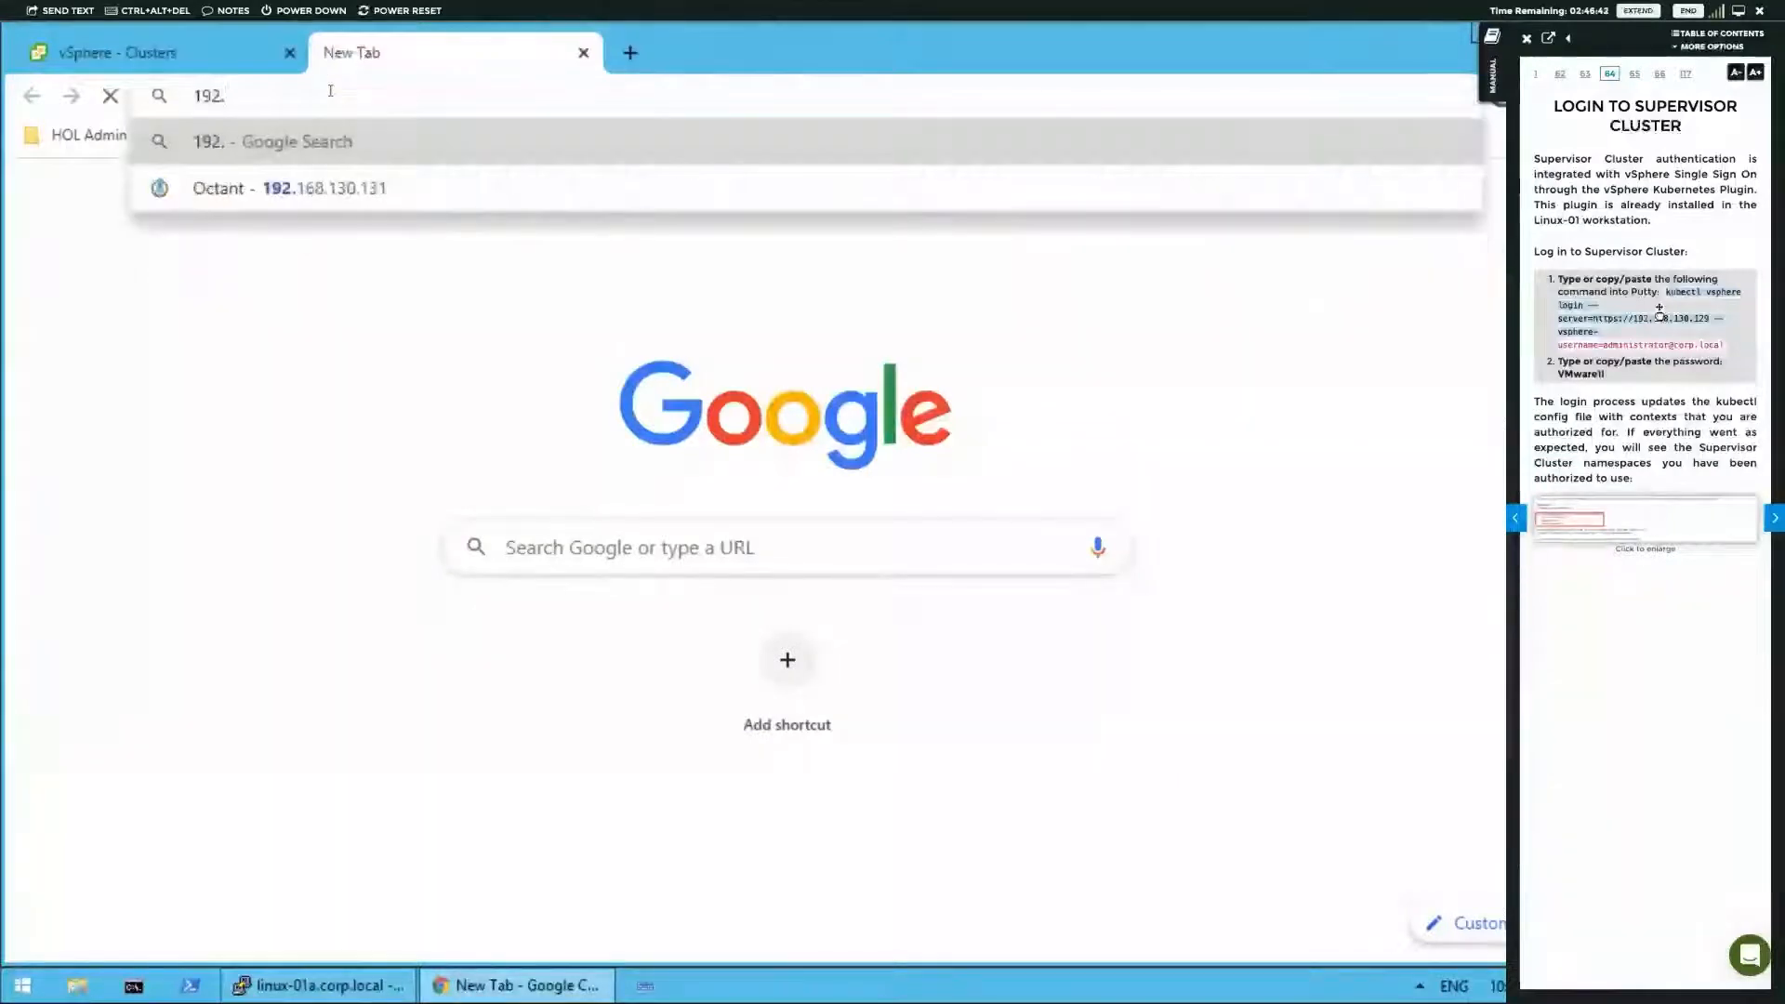
type("168.1")
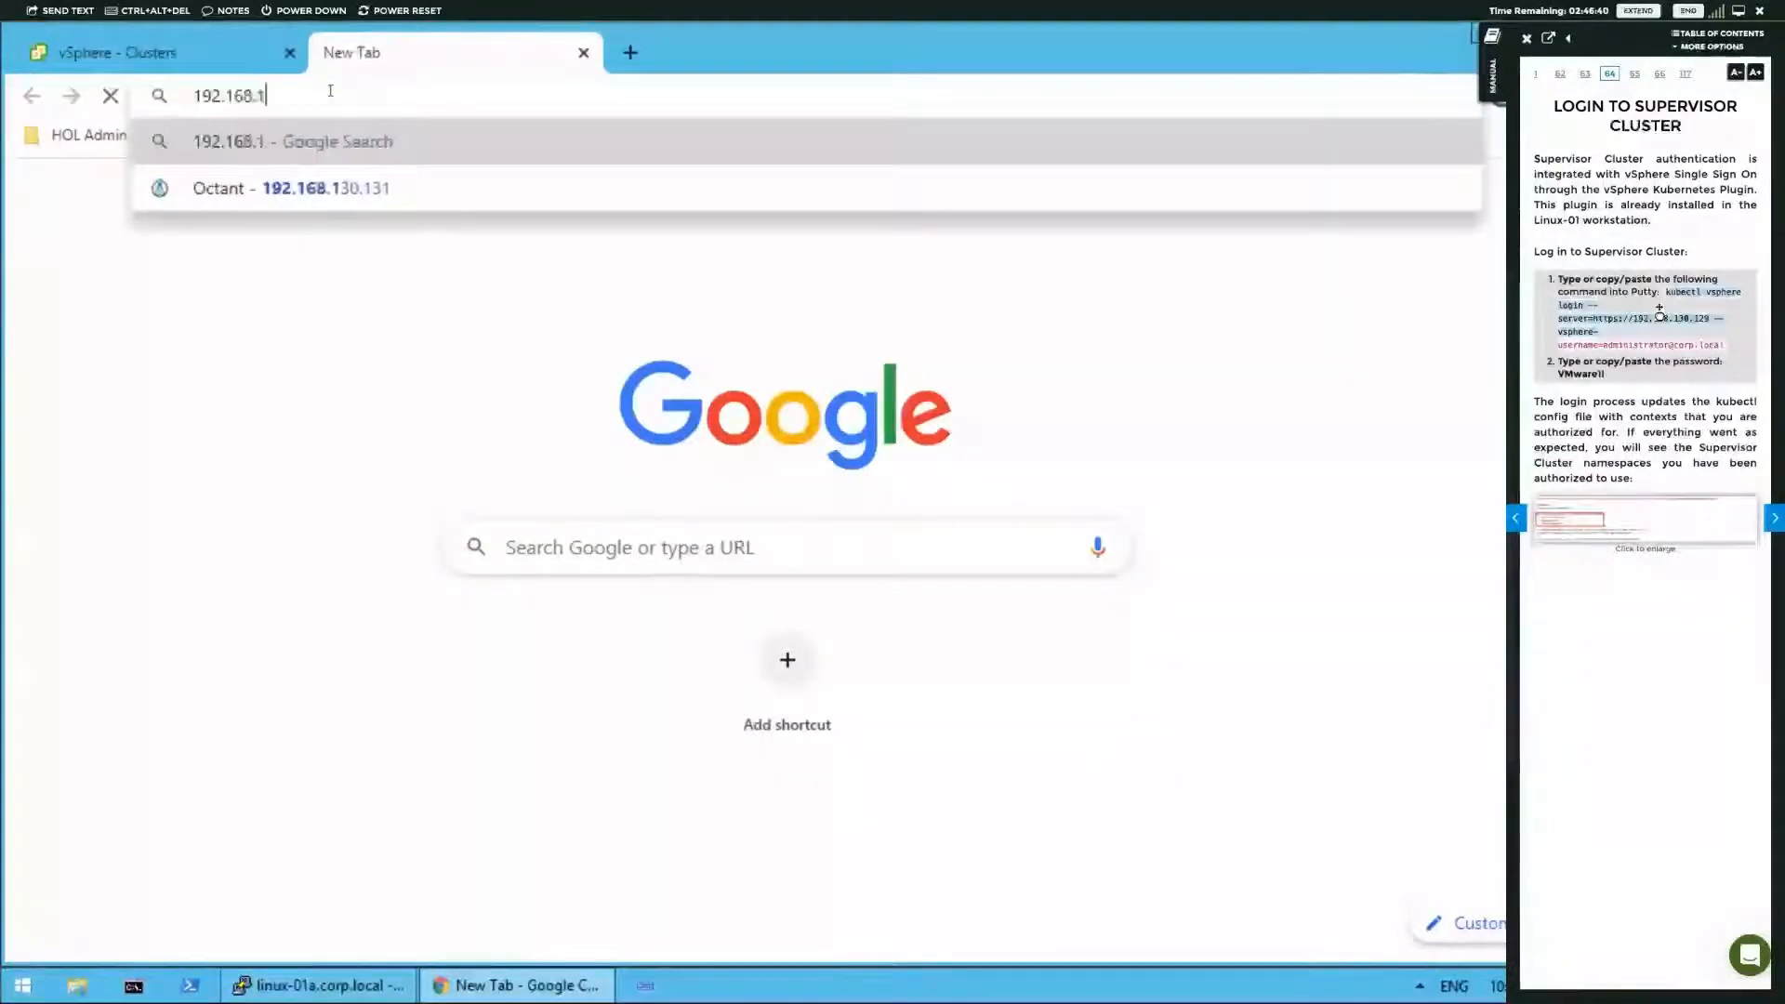
type("30.129")
key("Return")
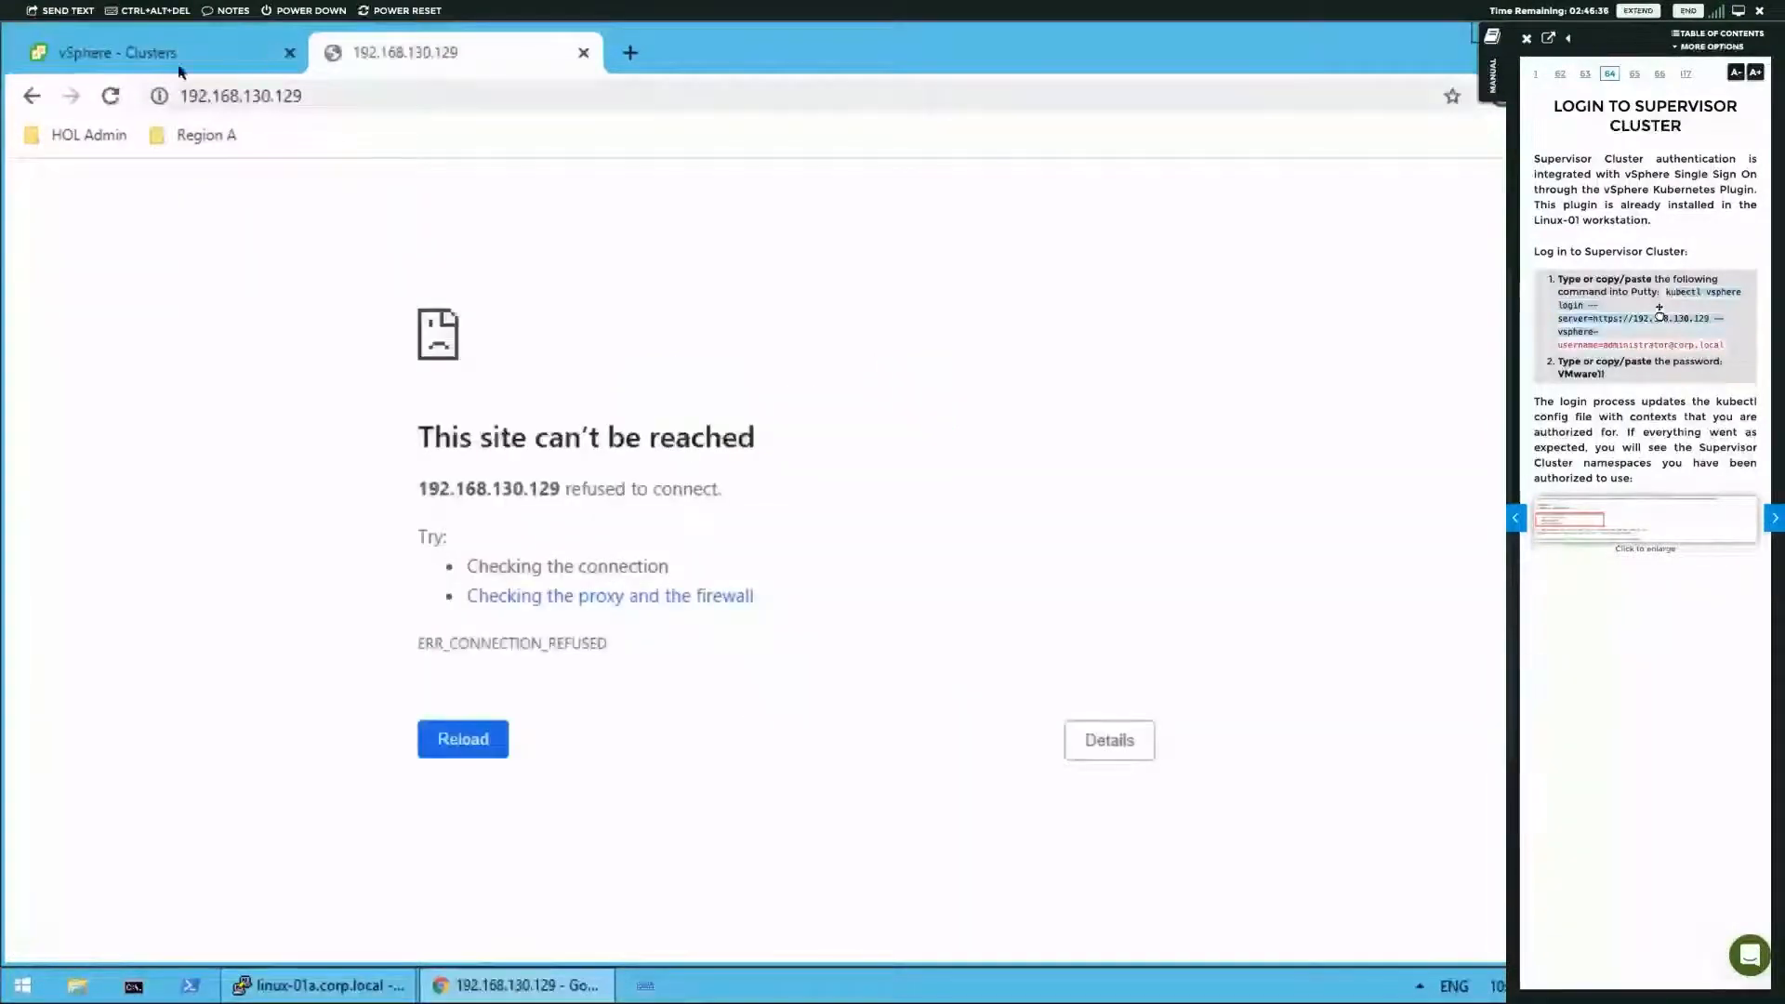
left_click(181, 96)
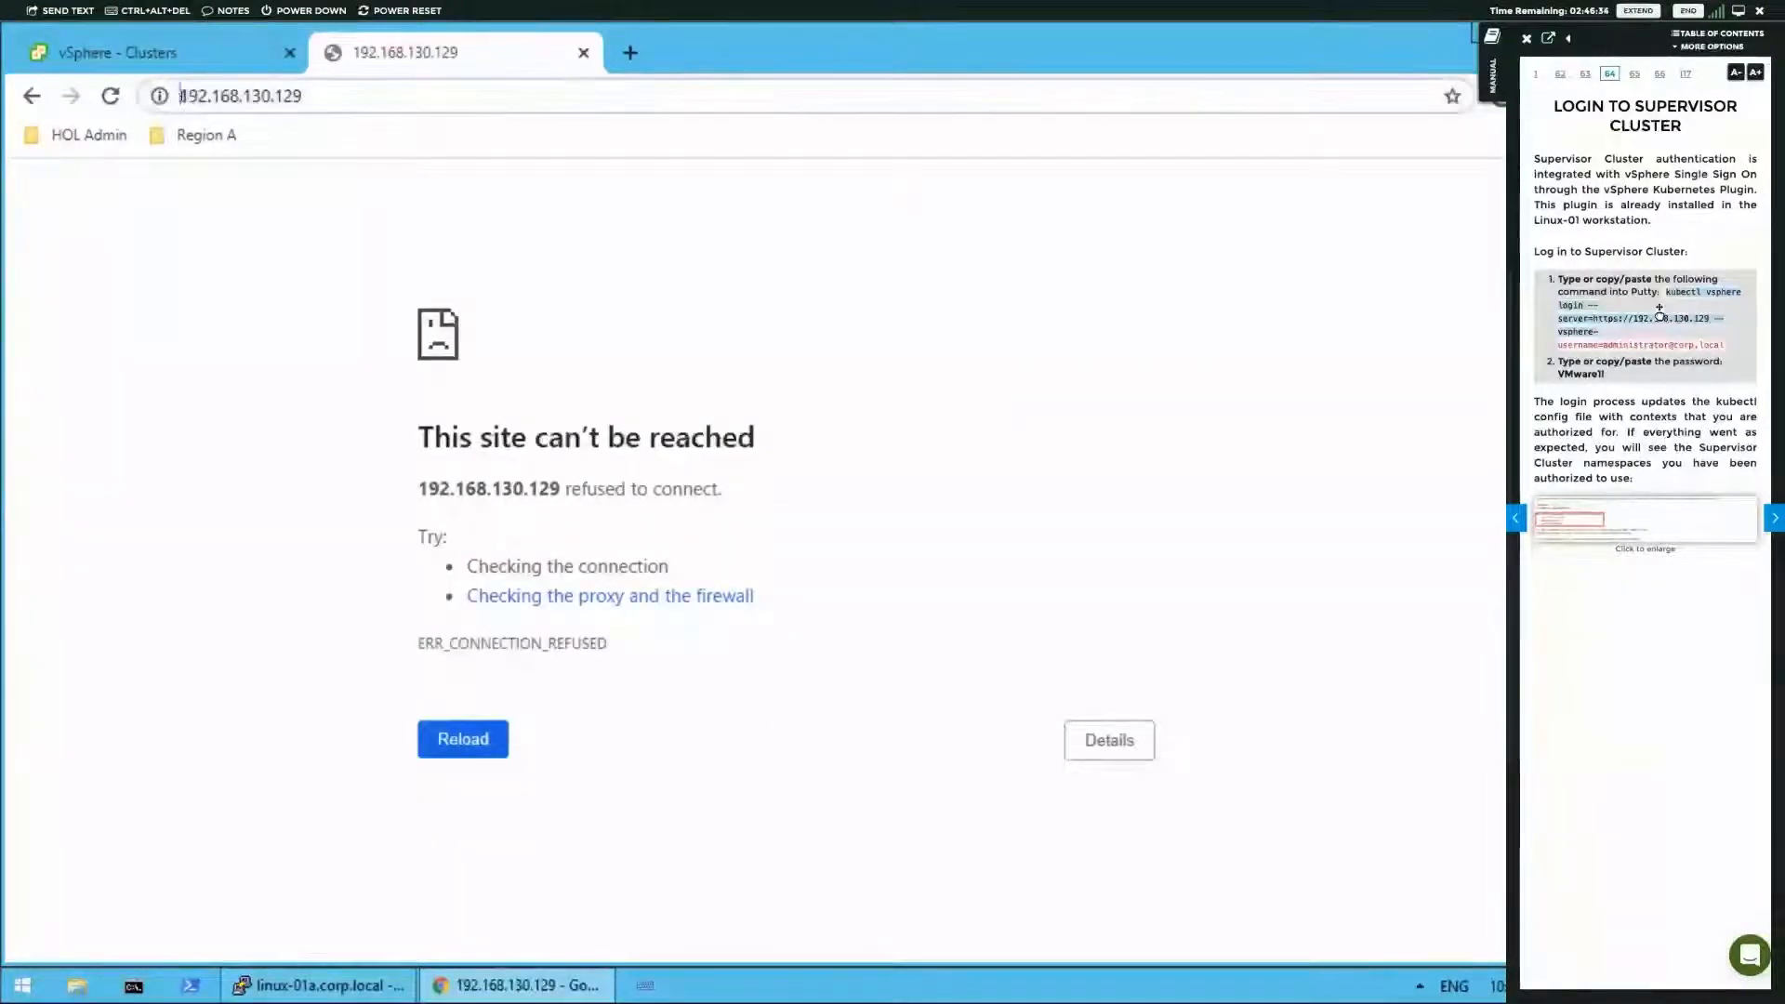
type("https://")
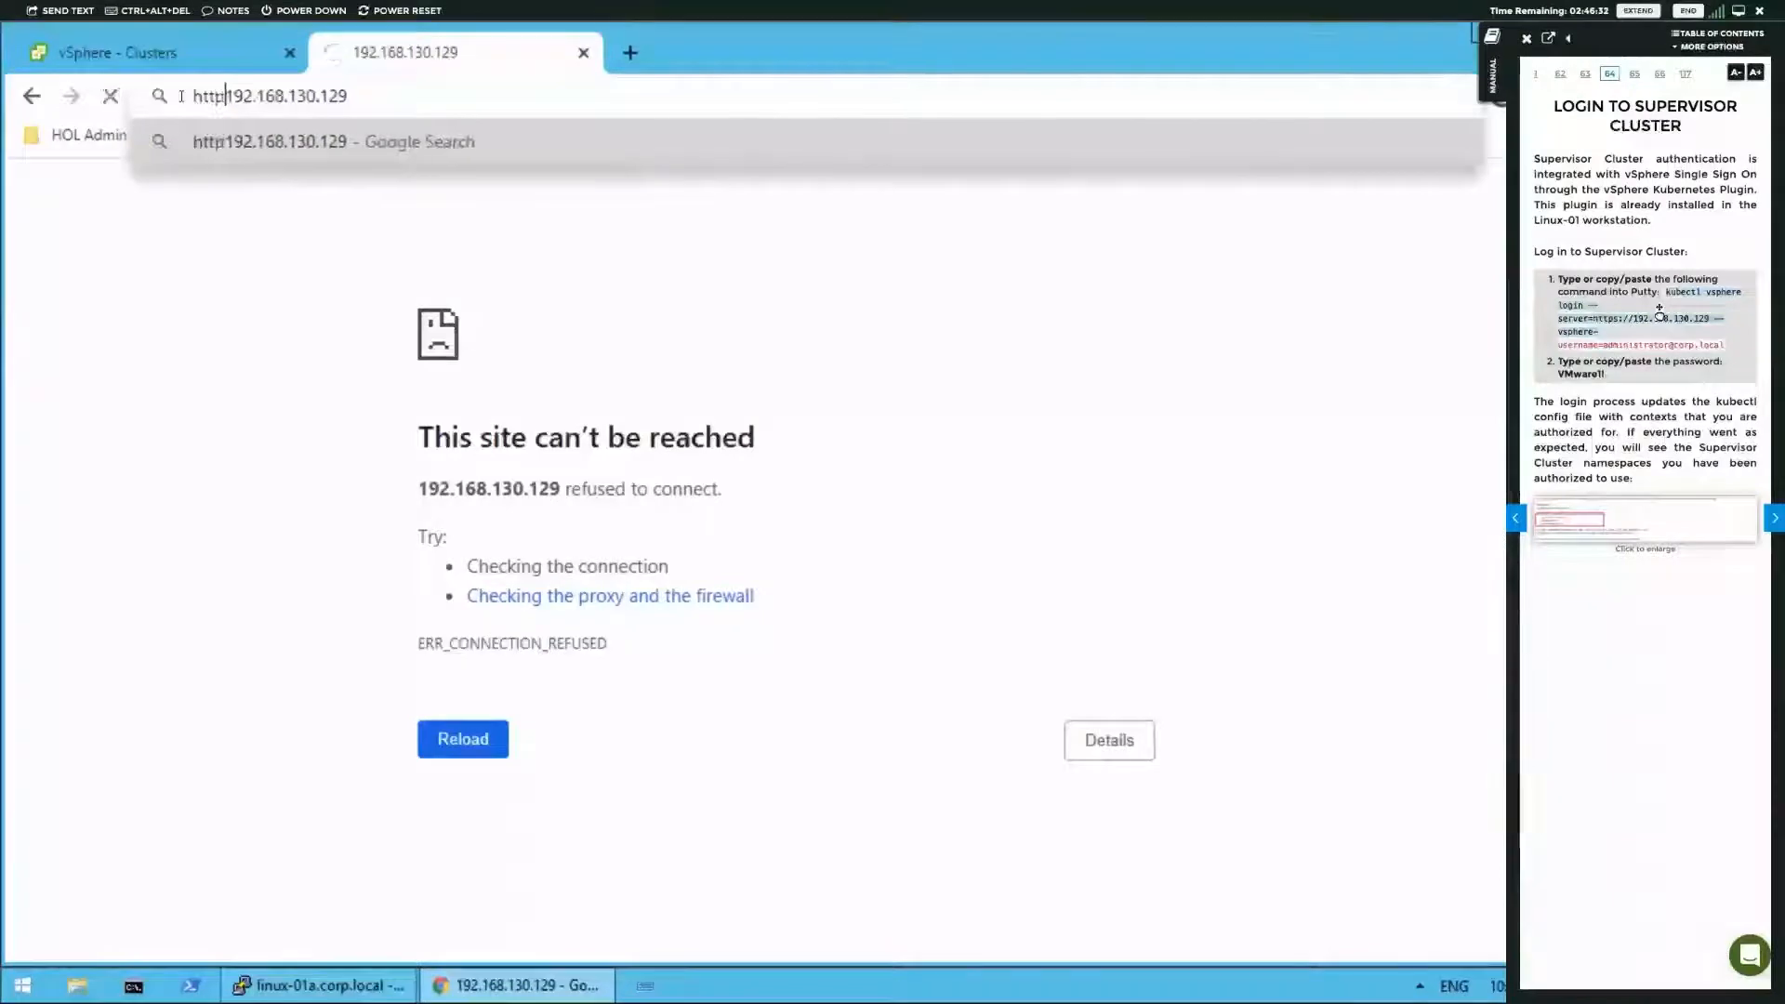
key("Return")
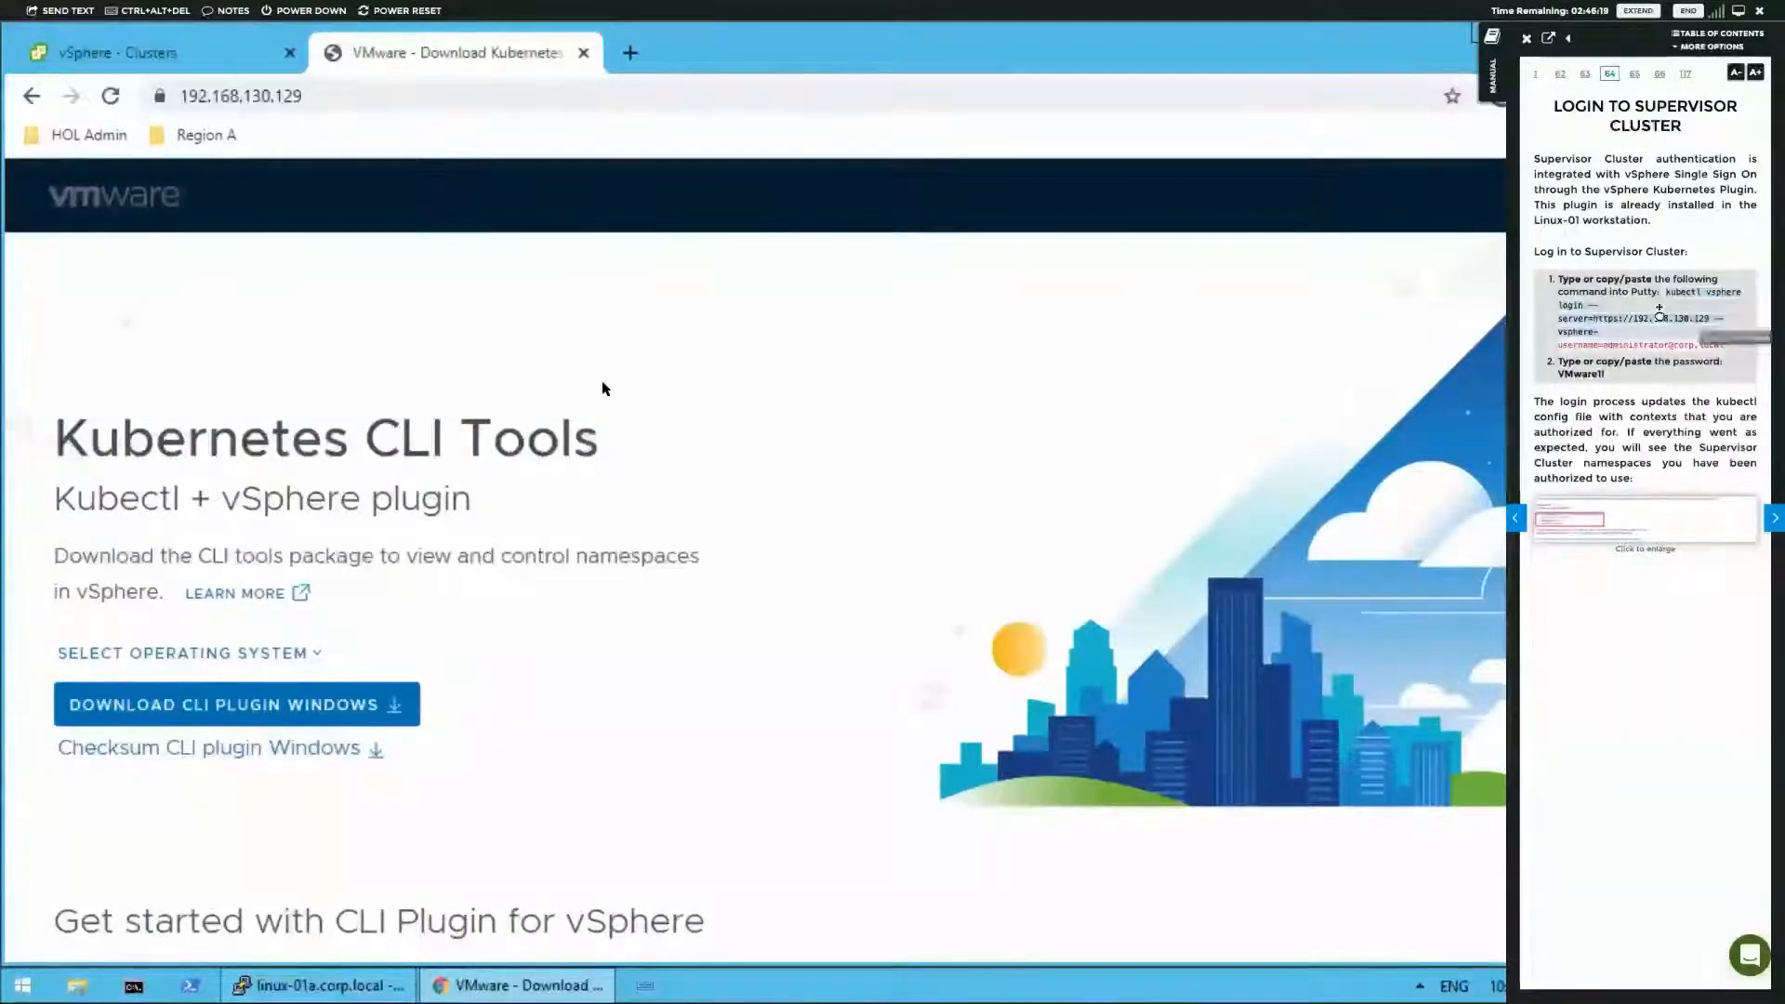
- Review the Kubernetes CLI Tools page and the operating systems offered for the CLI plugin download
scroll(462, 437, "down", 5)
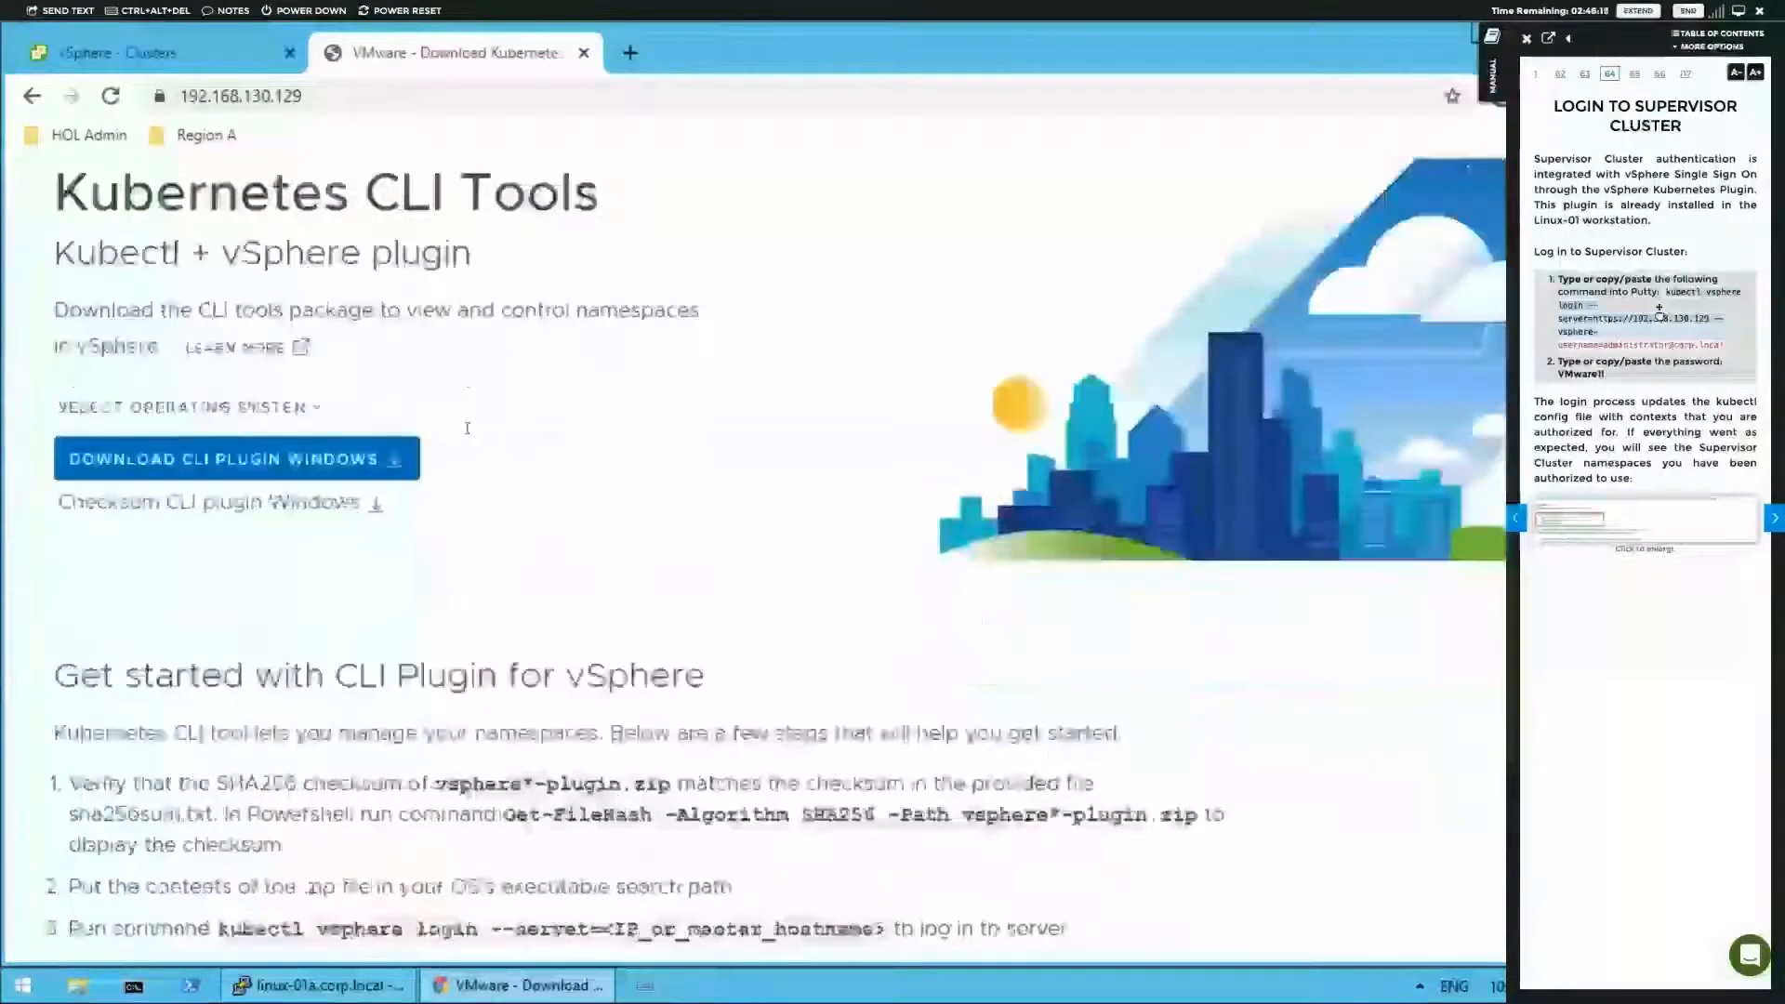
scroll(463, 437, "up", 6)
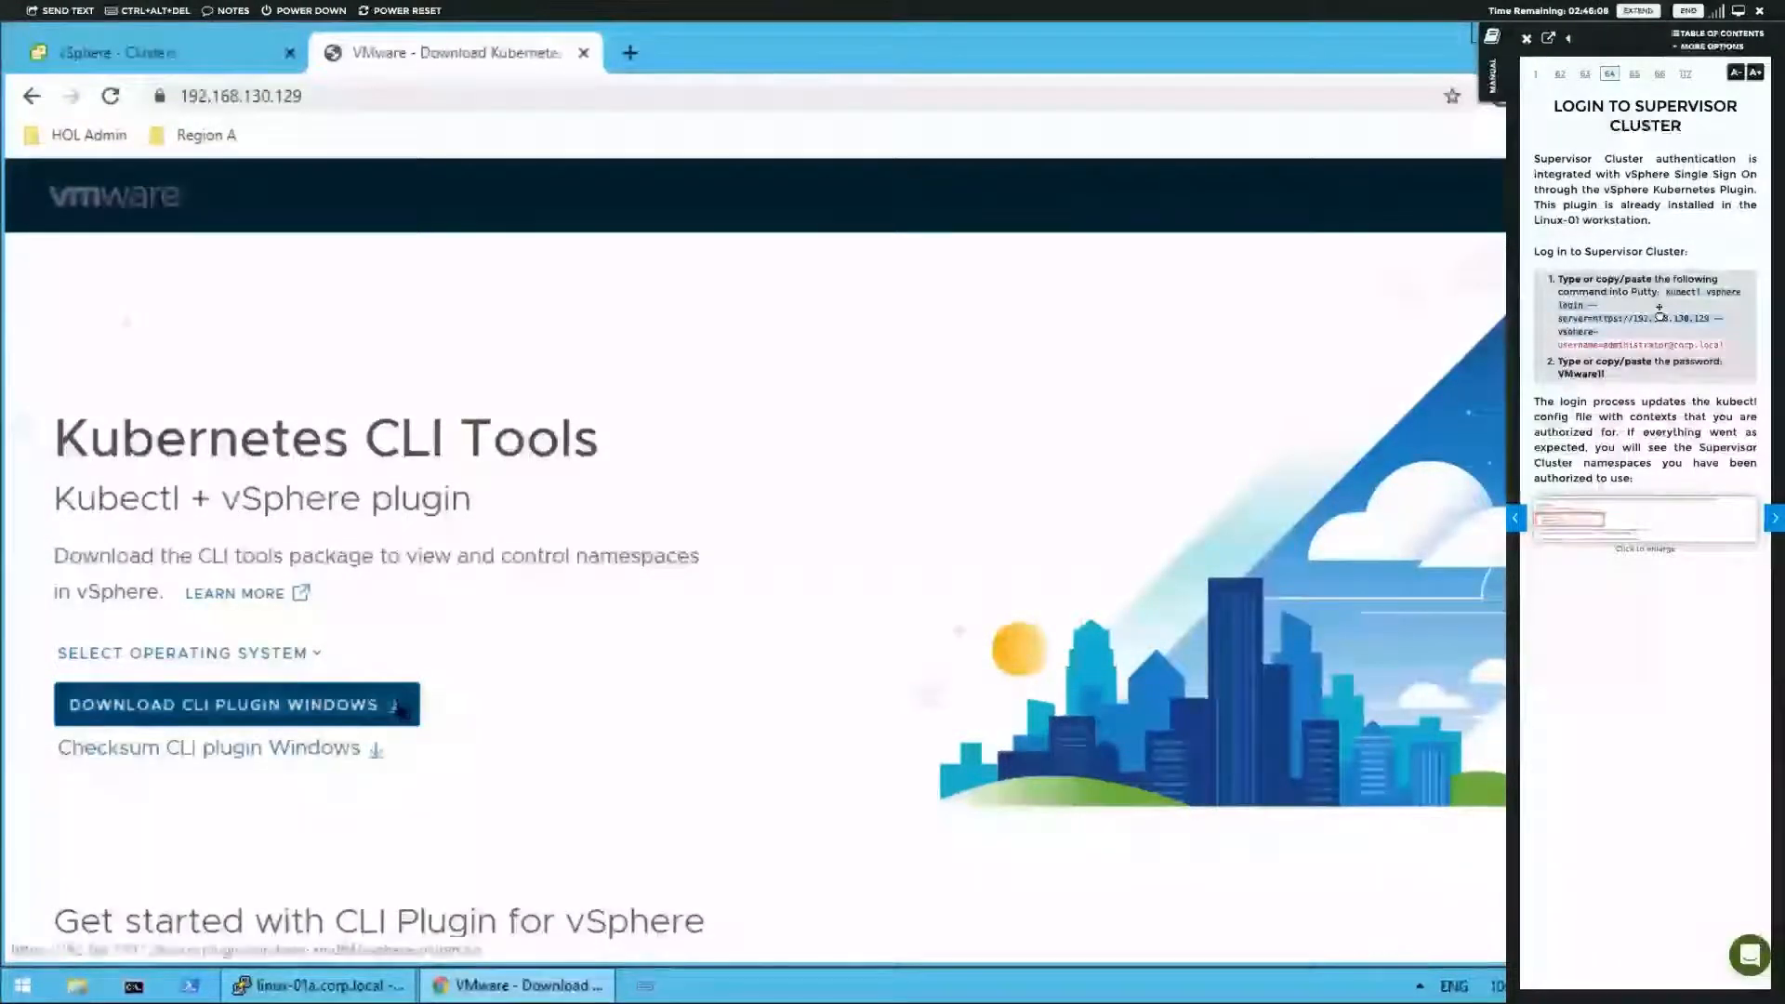
left_click(306, 653)
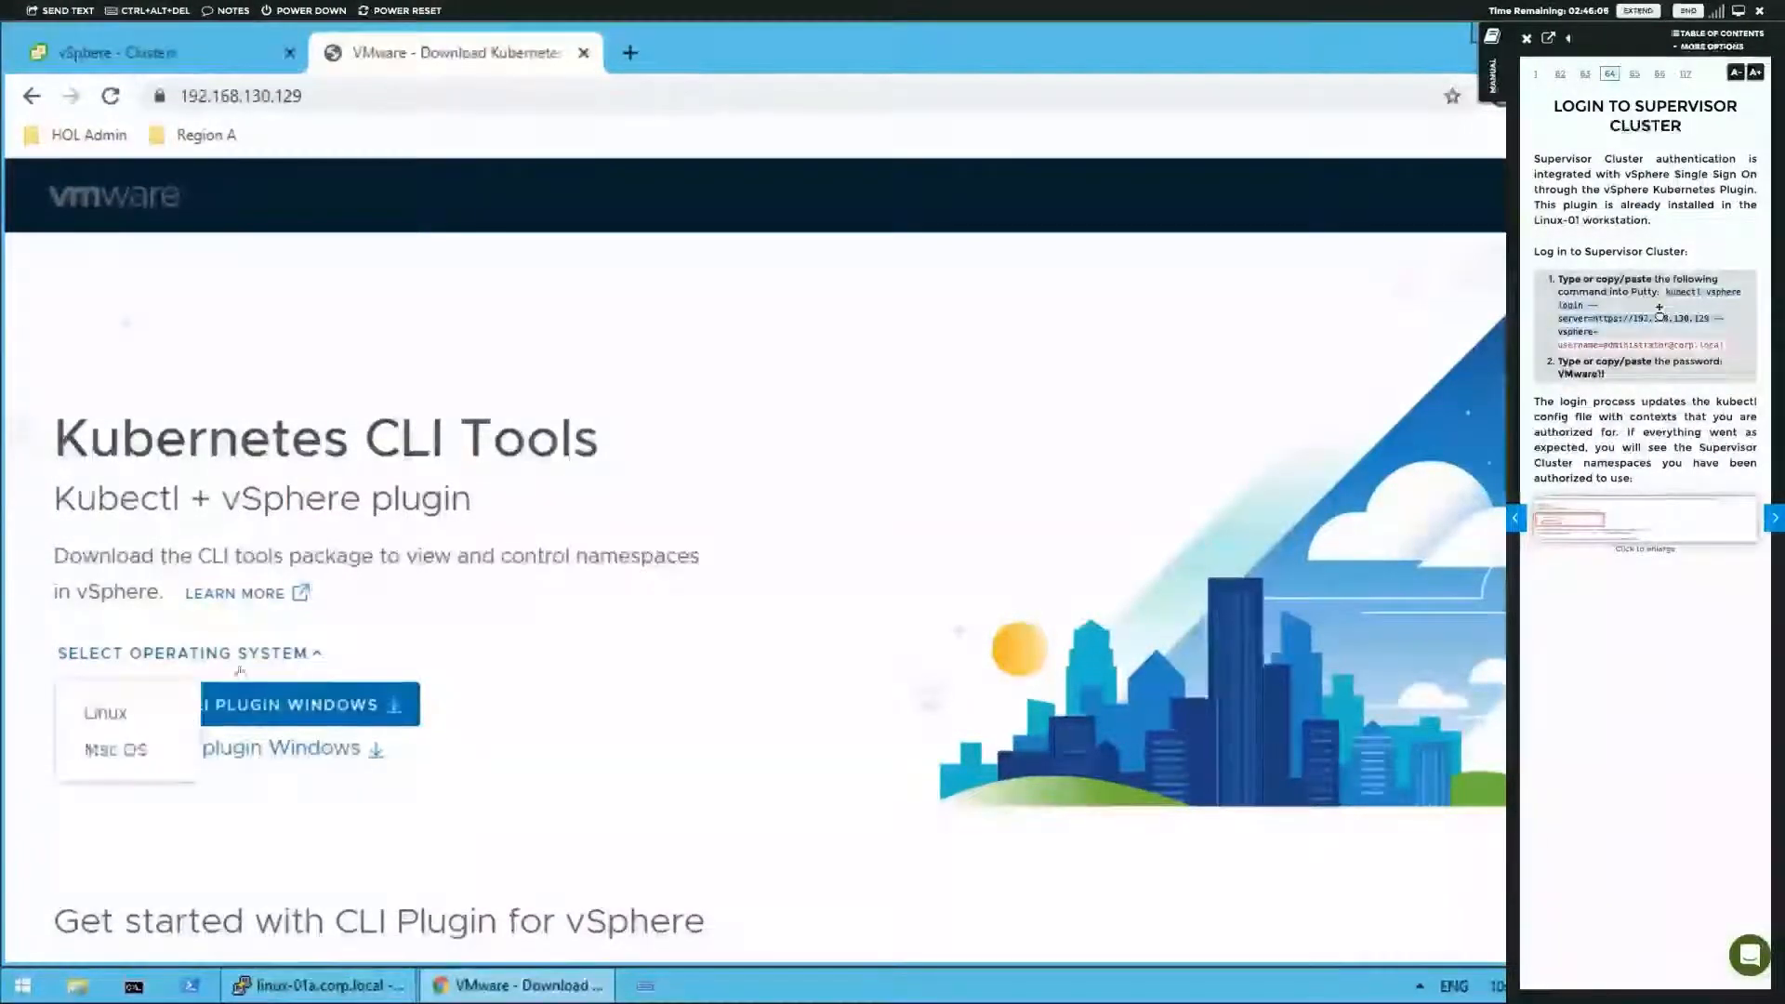
left_click(568, 664)
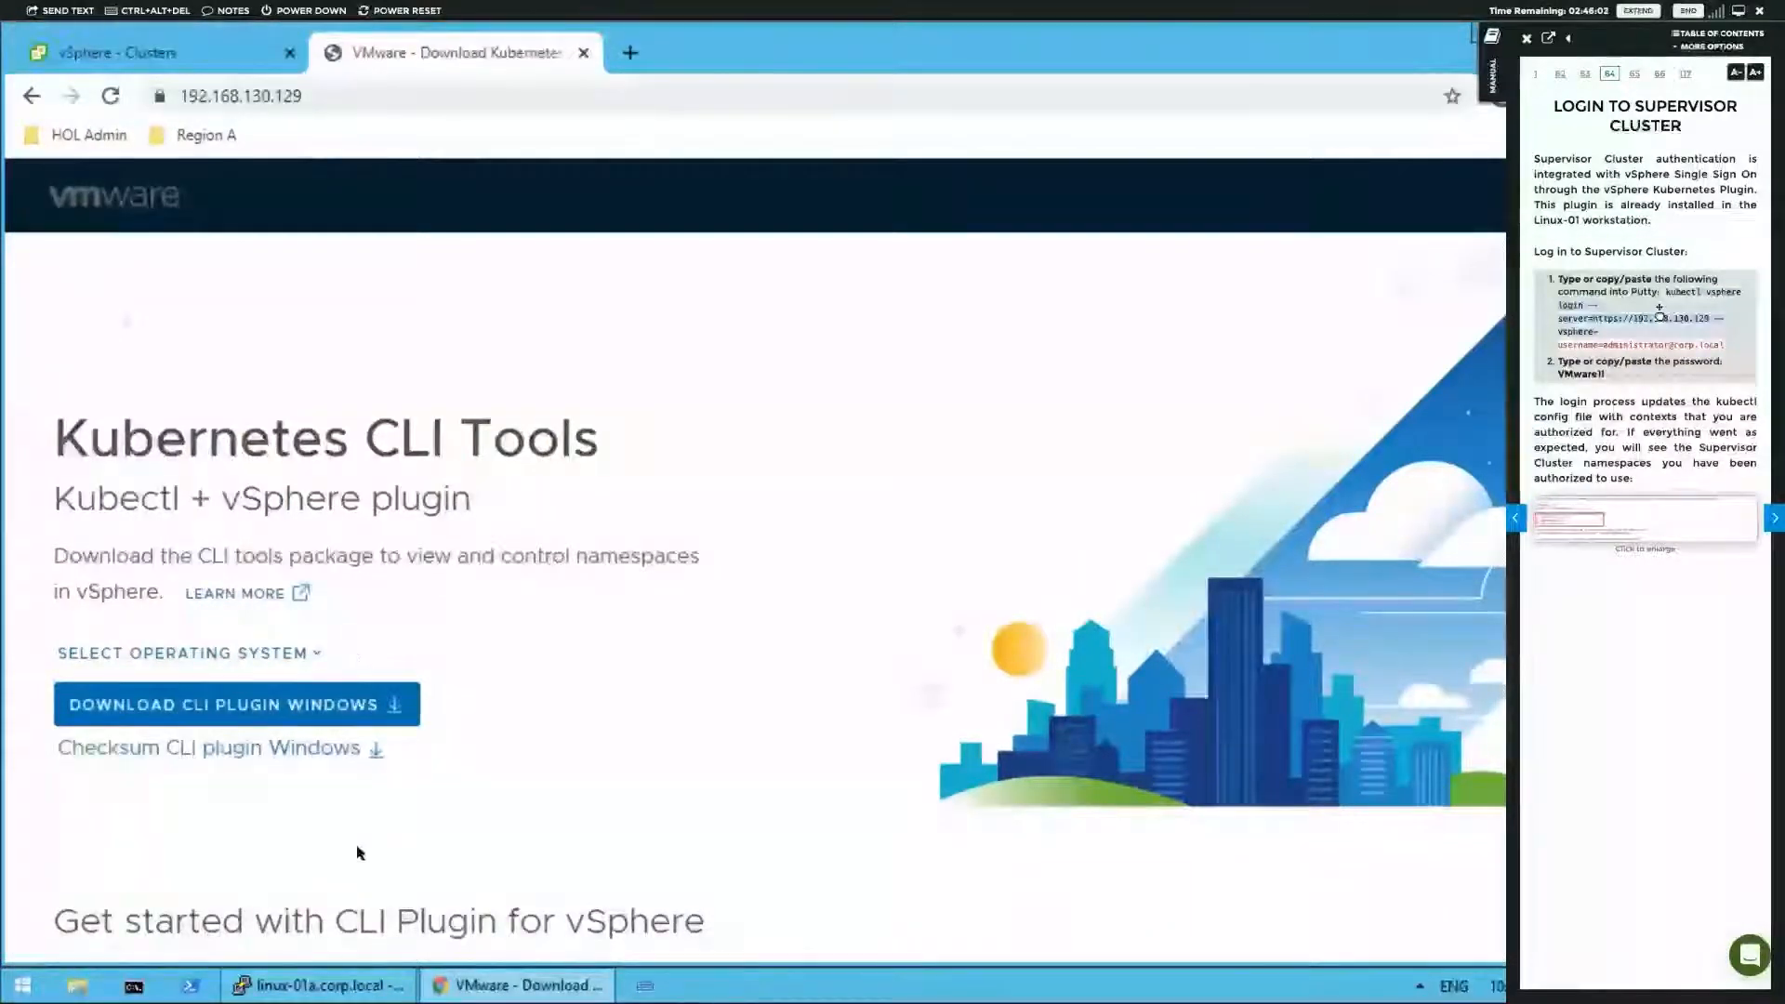
left_click(351, 985)
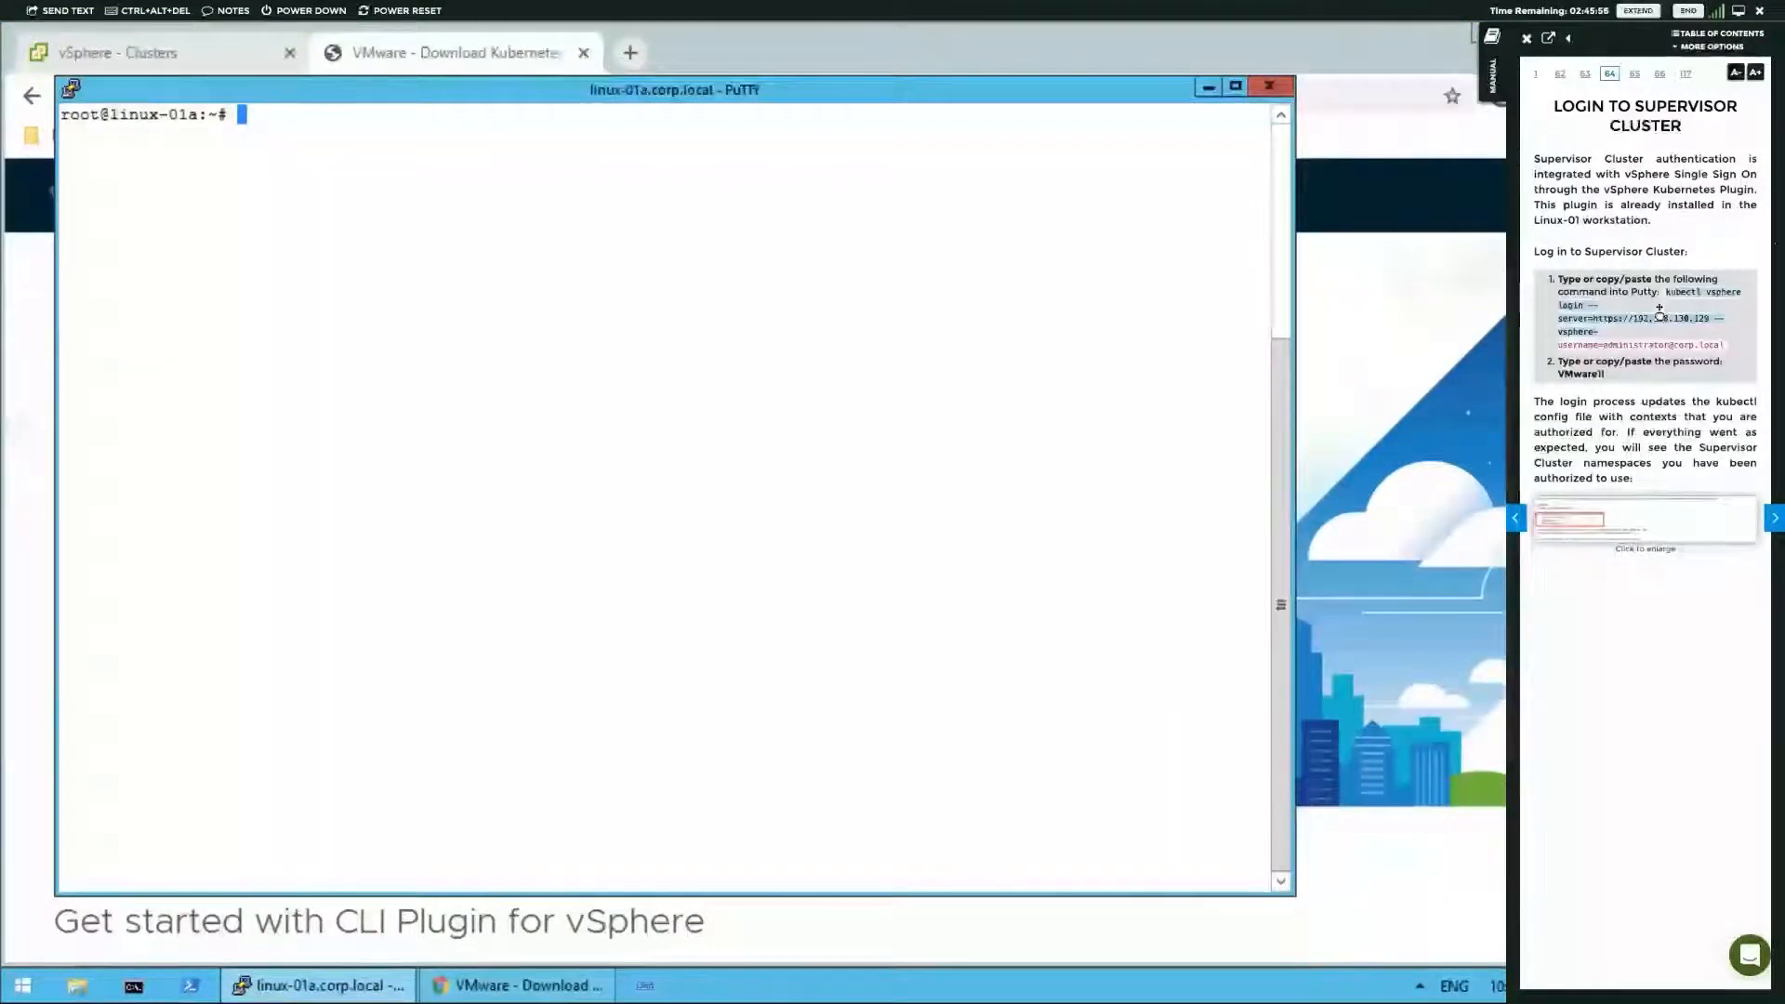
left_click_drag(1722, 347, 908, 271)
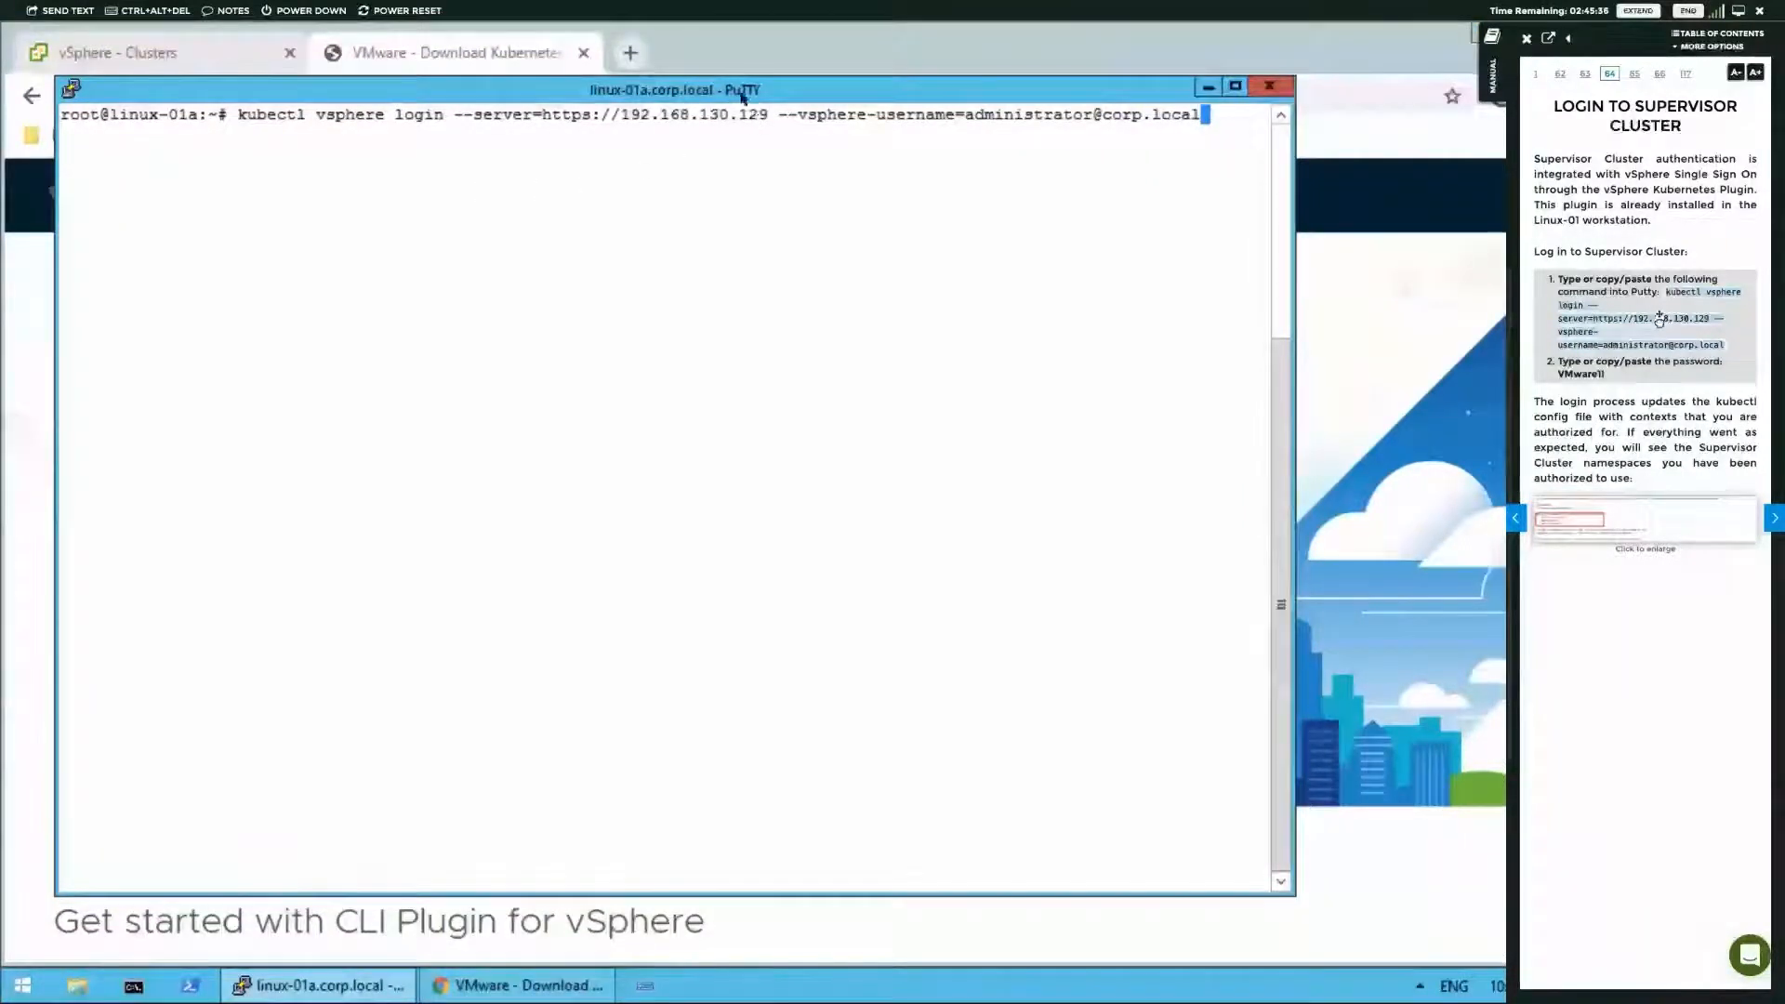
left_click_drag(750, 93, 747, 146)
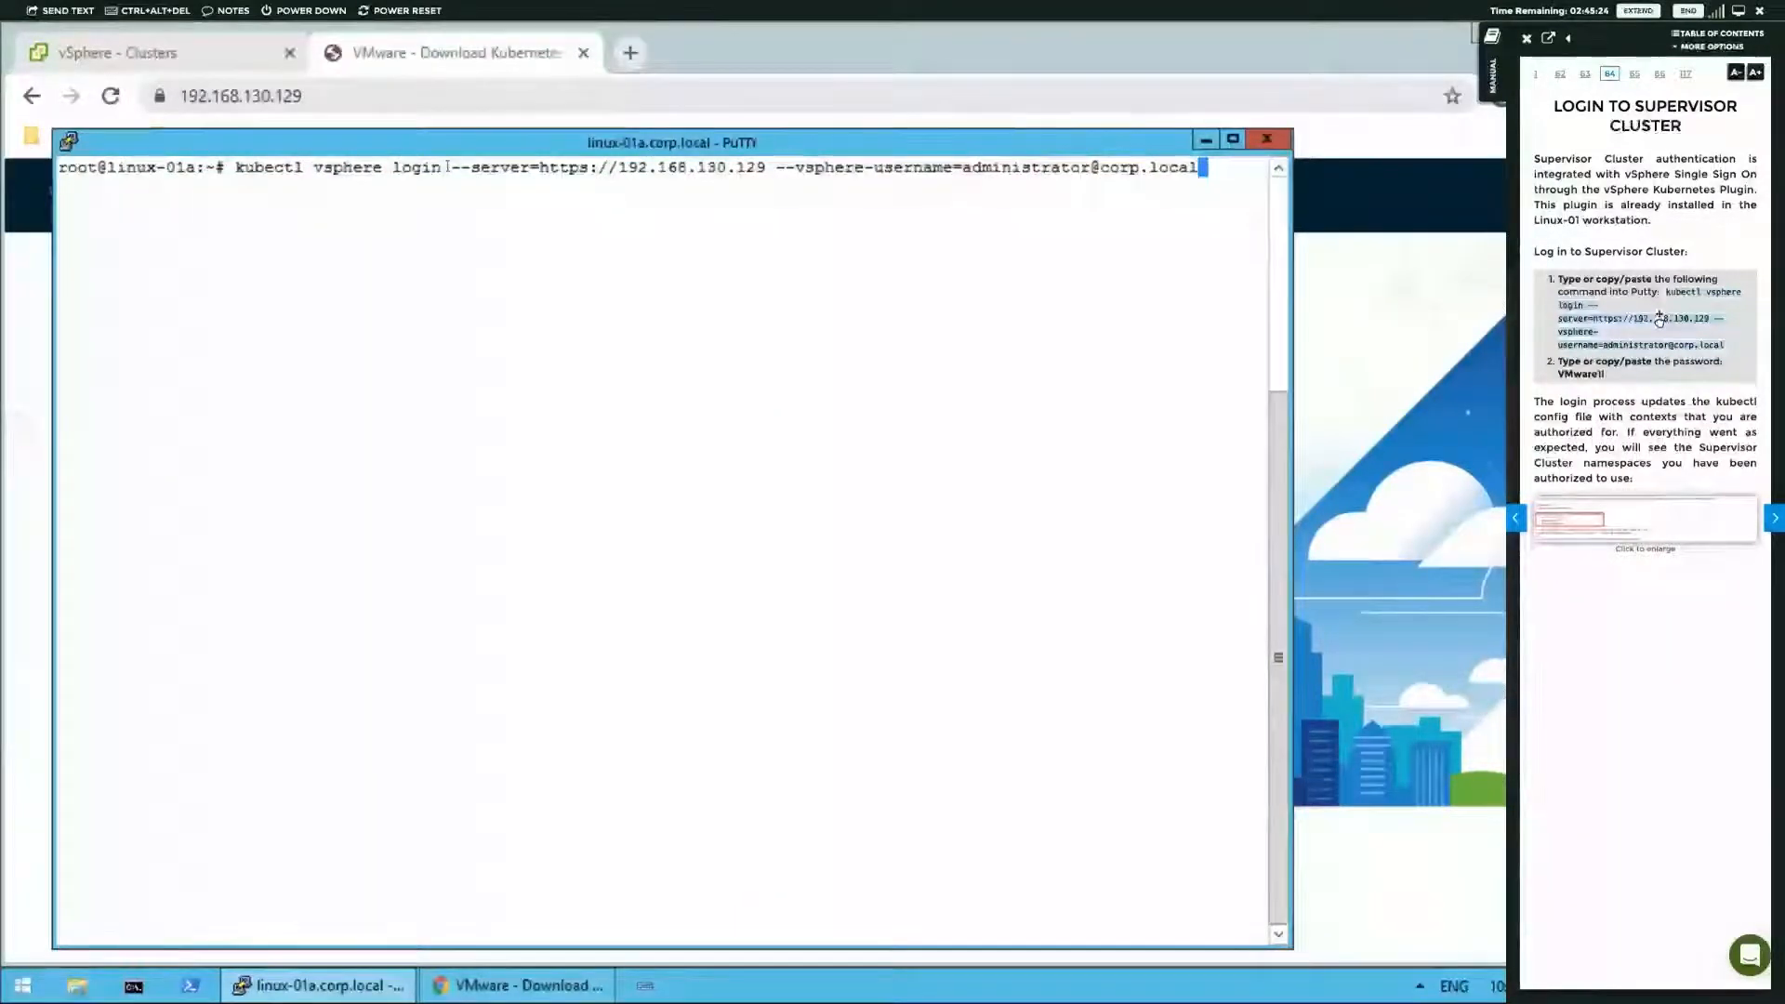
key("Return")
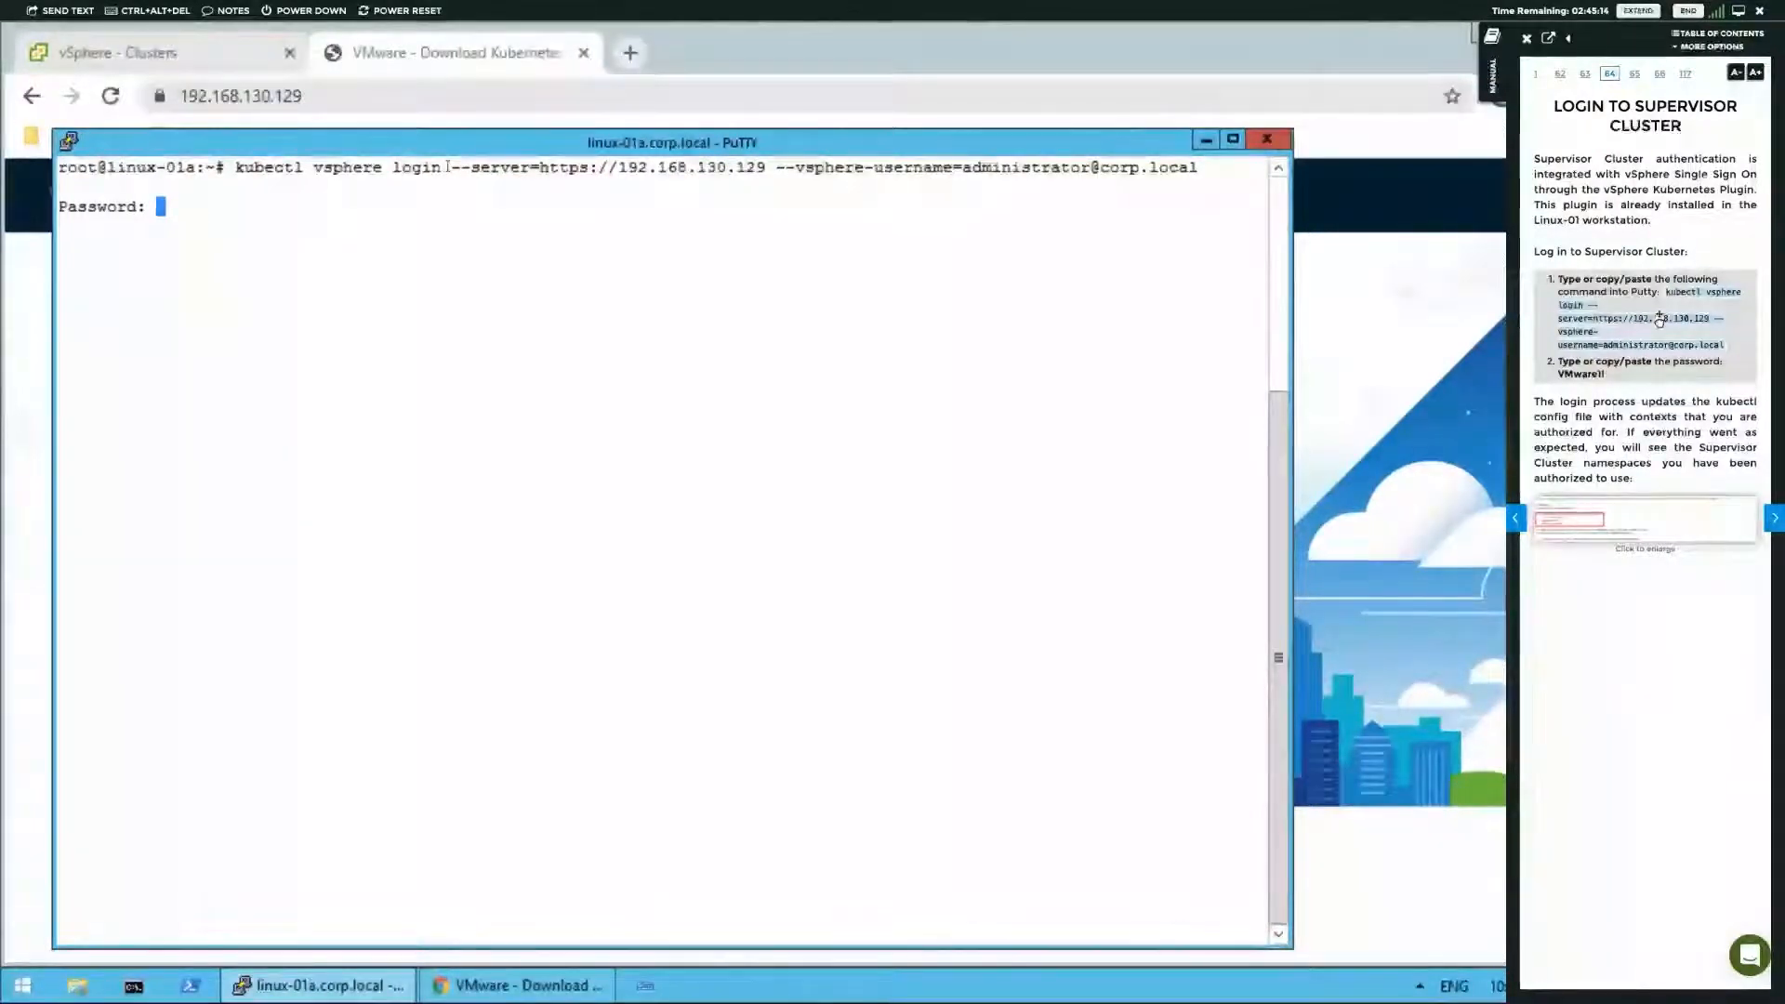
key("Return")
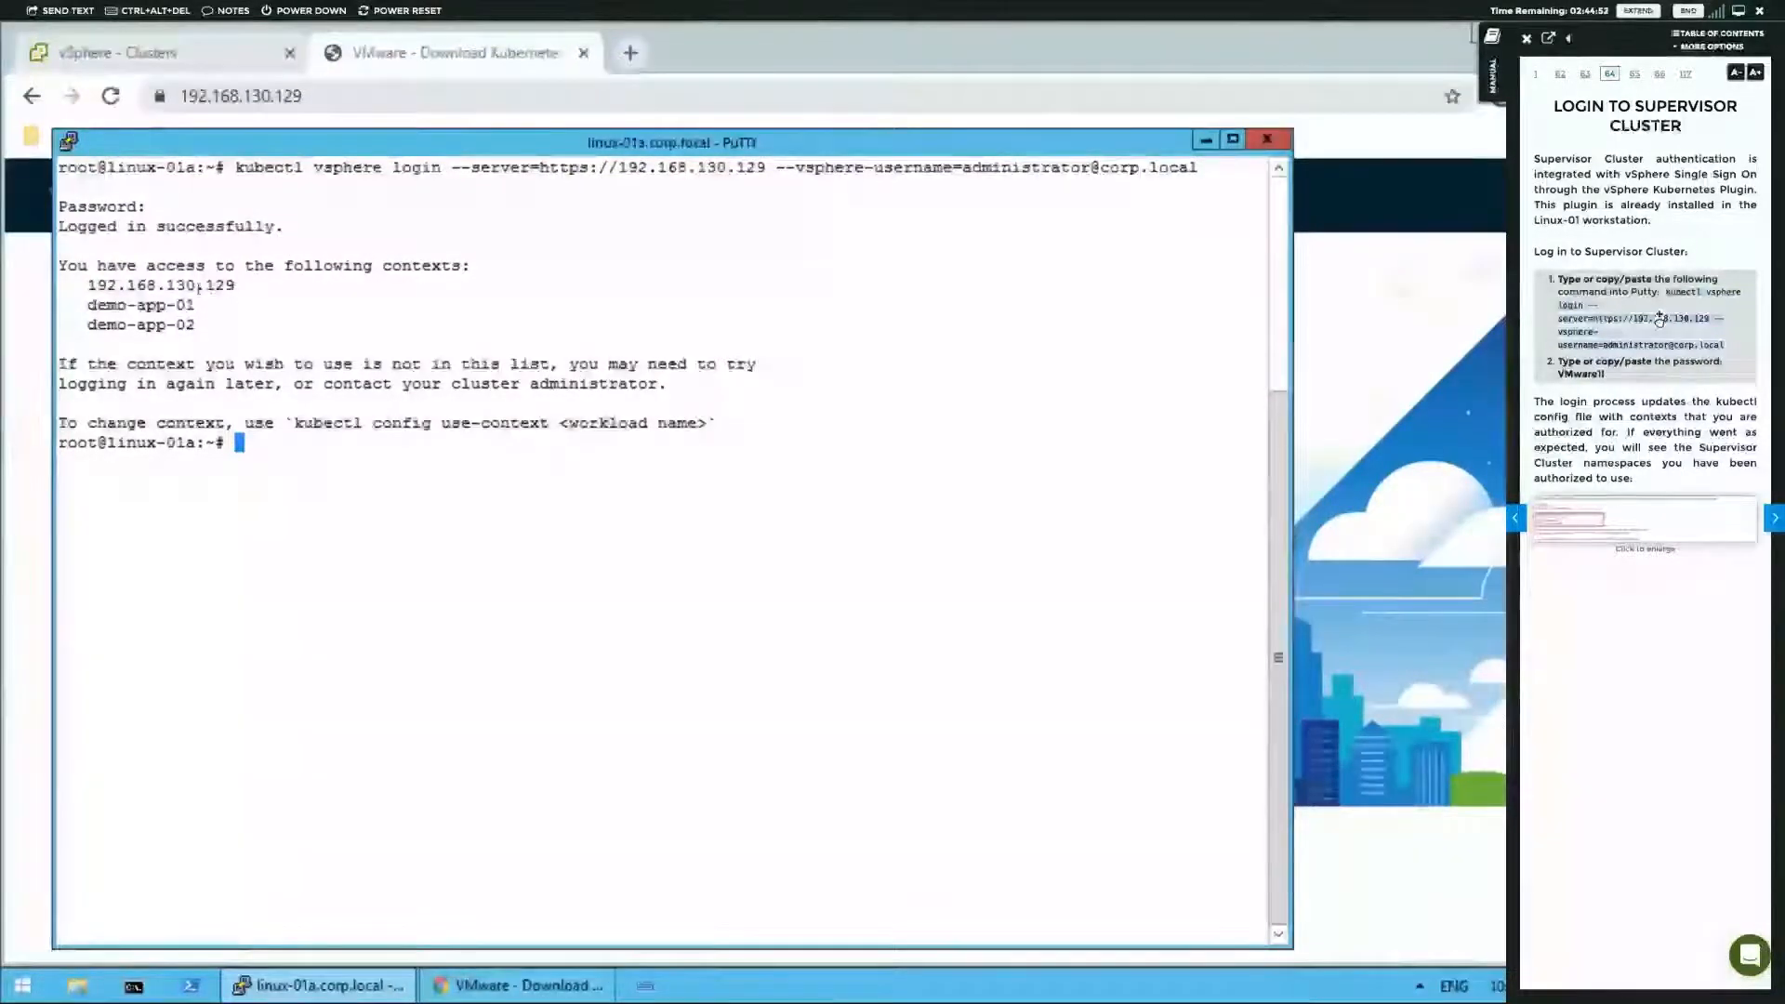
- Highlight the 192.168.130.129, demo-app-01 and demo-app-02 contexts in the login output, then clear the selection
left_click_drag(234, 289, 103, 286)
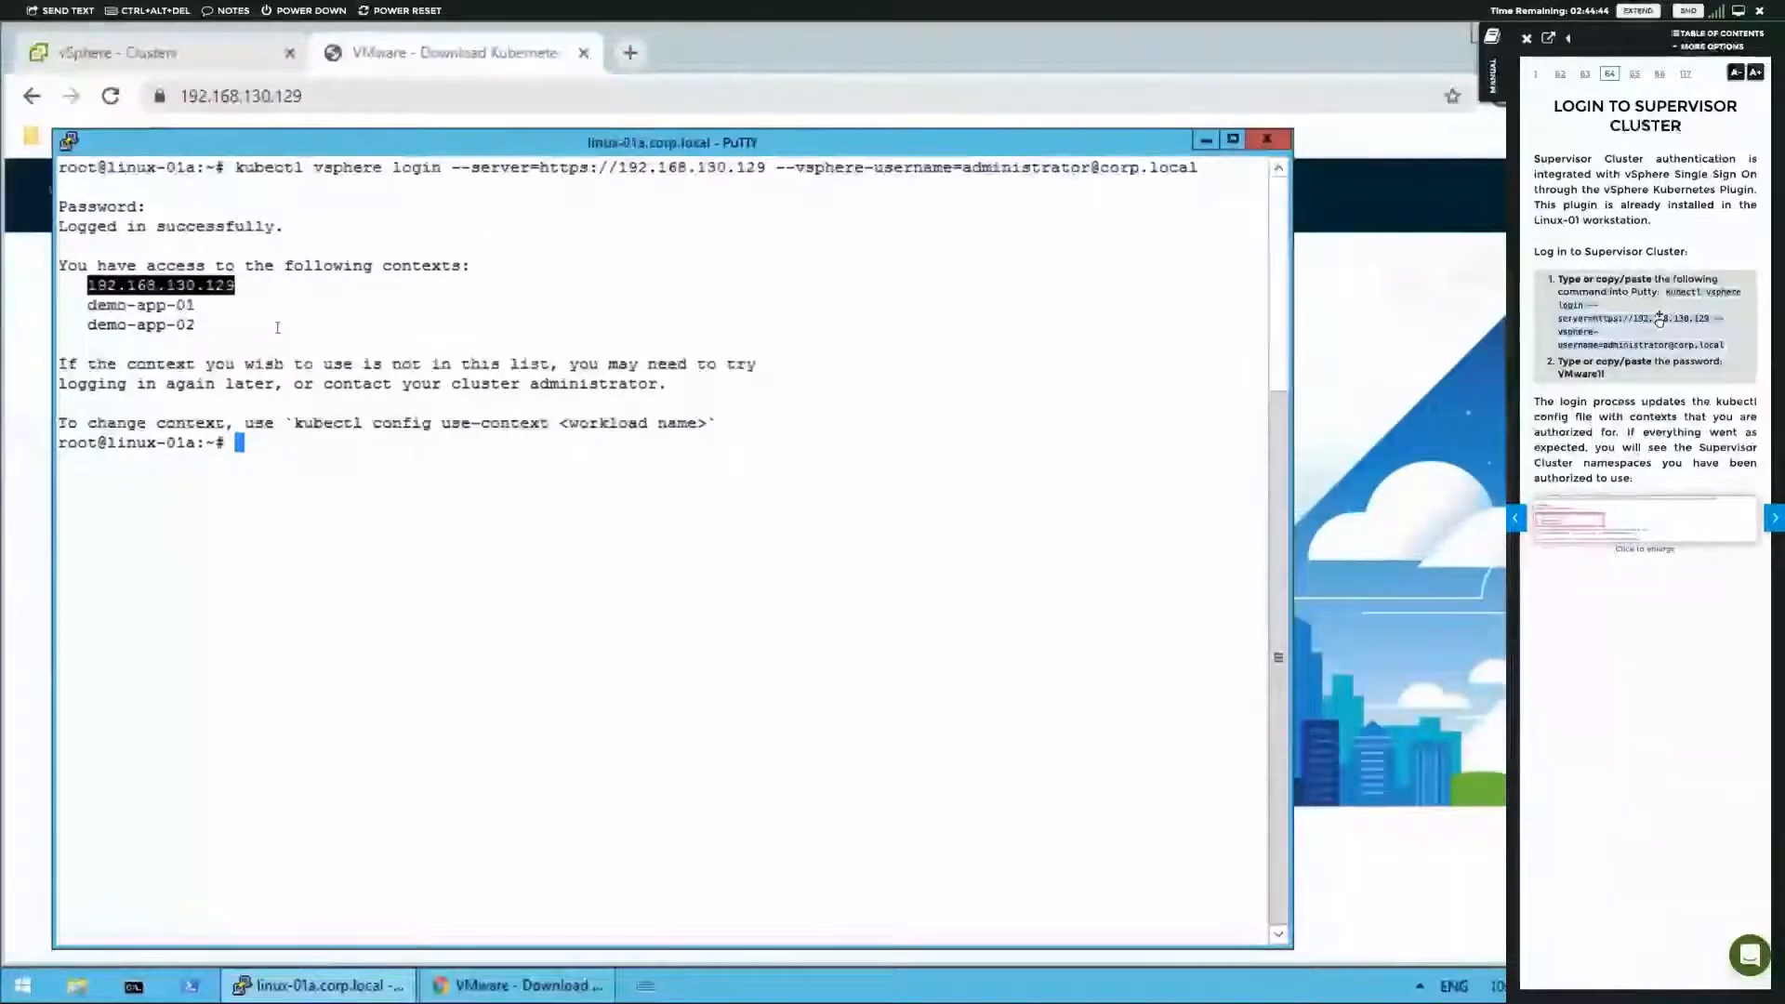
triple_click(246, 321)
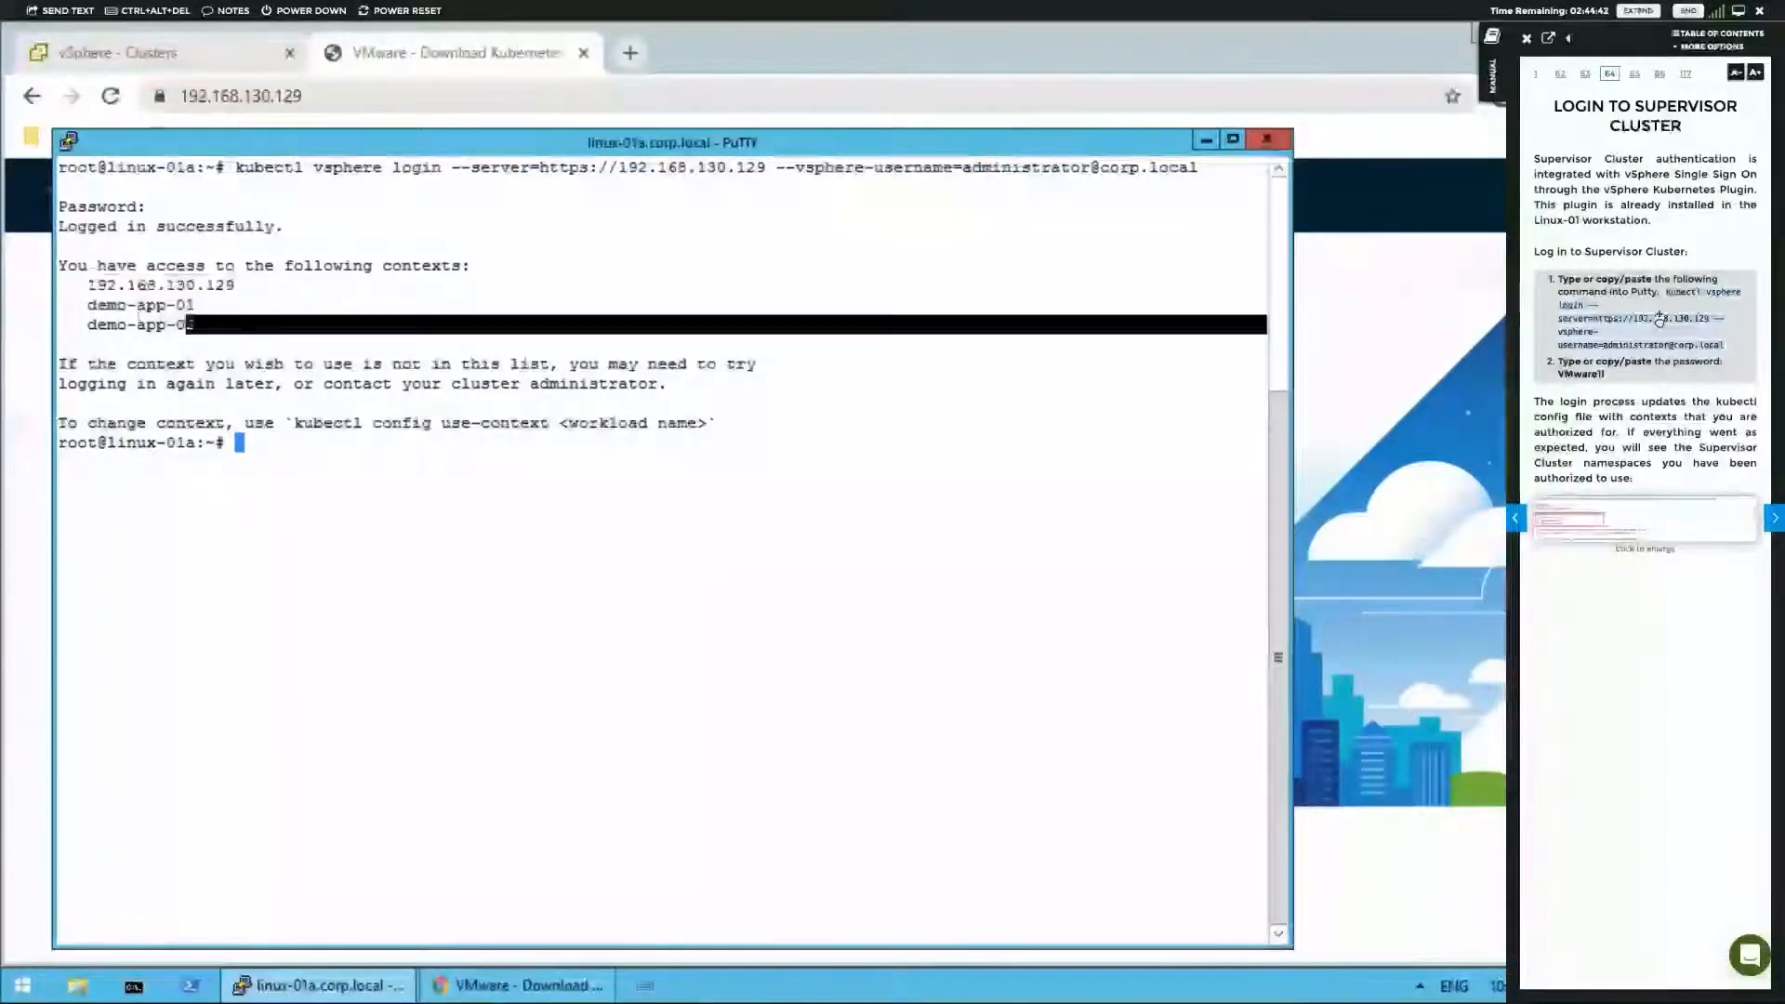
left_click_drag(247, 321, 88, 304)
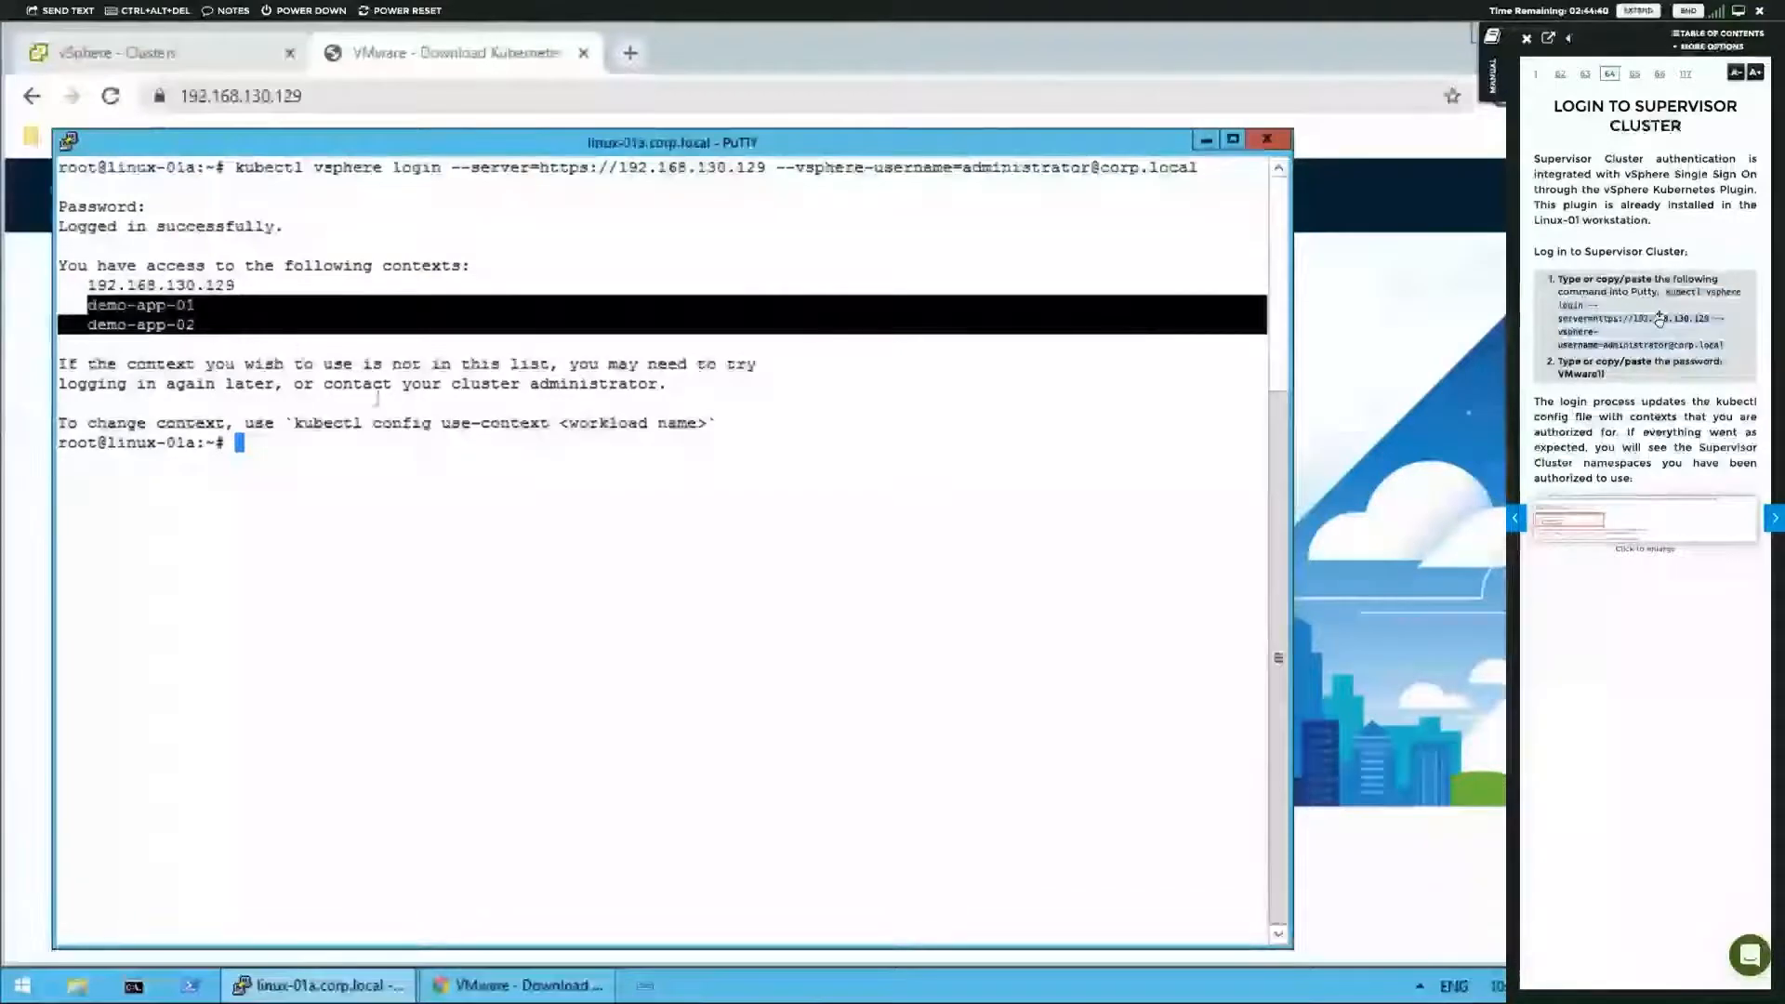
left_click(388, 438)
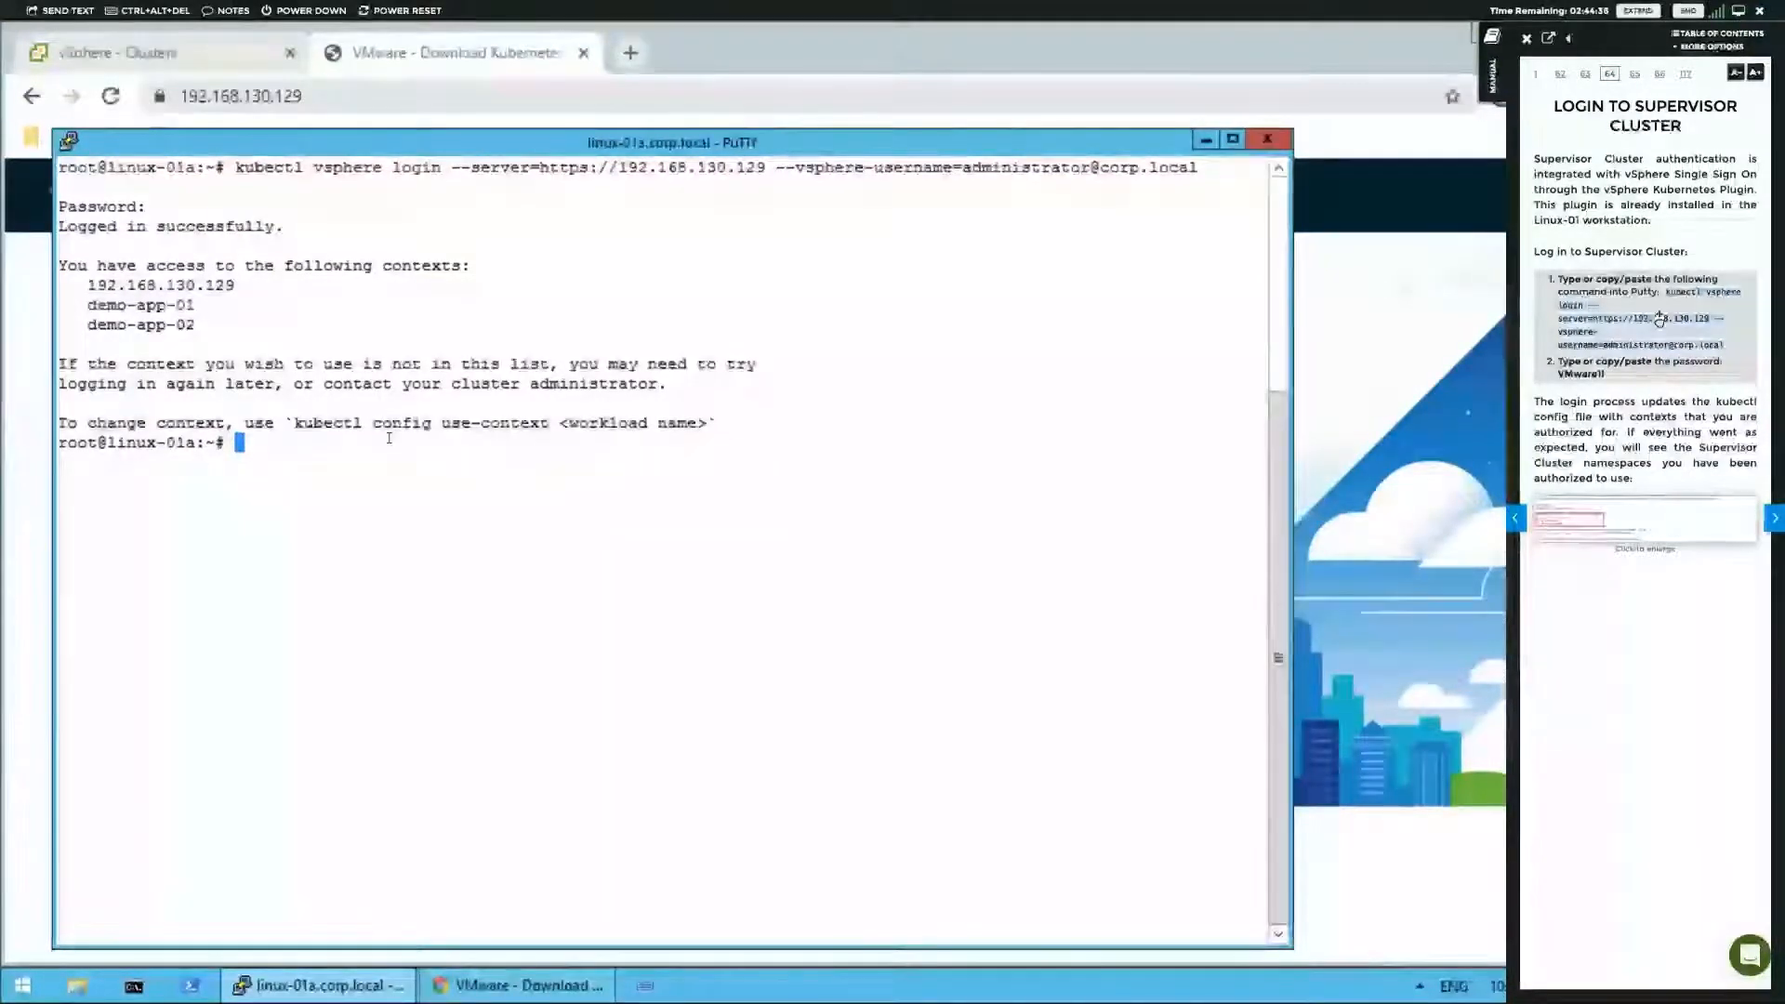
- Advance the manual to Switch Kubectl Context and run kubectl config use-context demo-app-01 in the terminal
left_click(1769, 518)
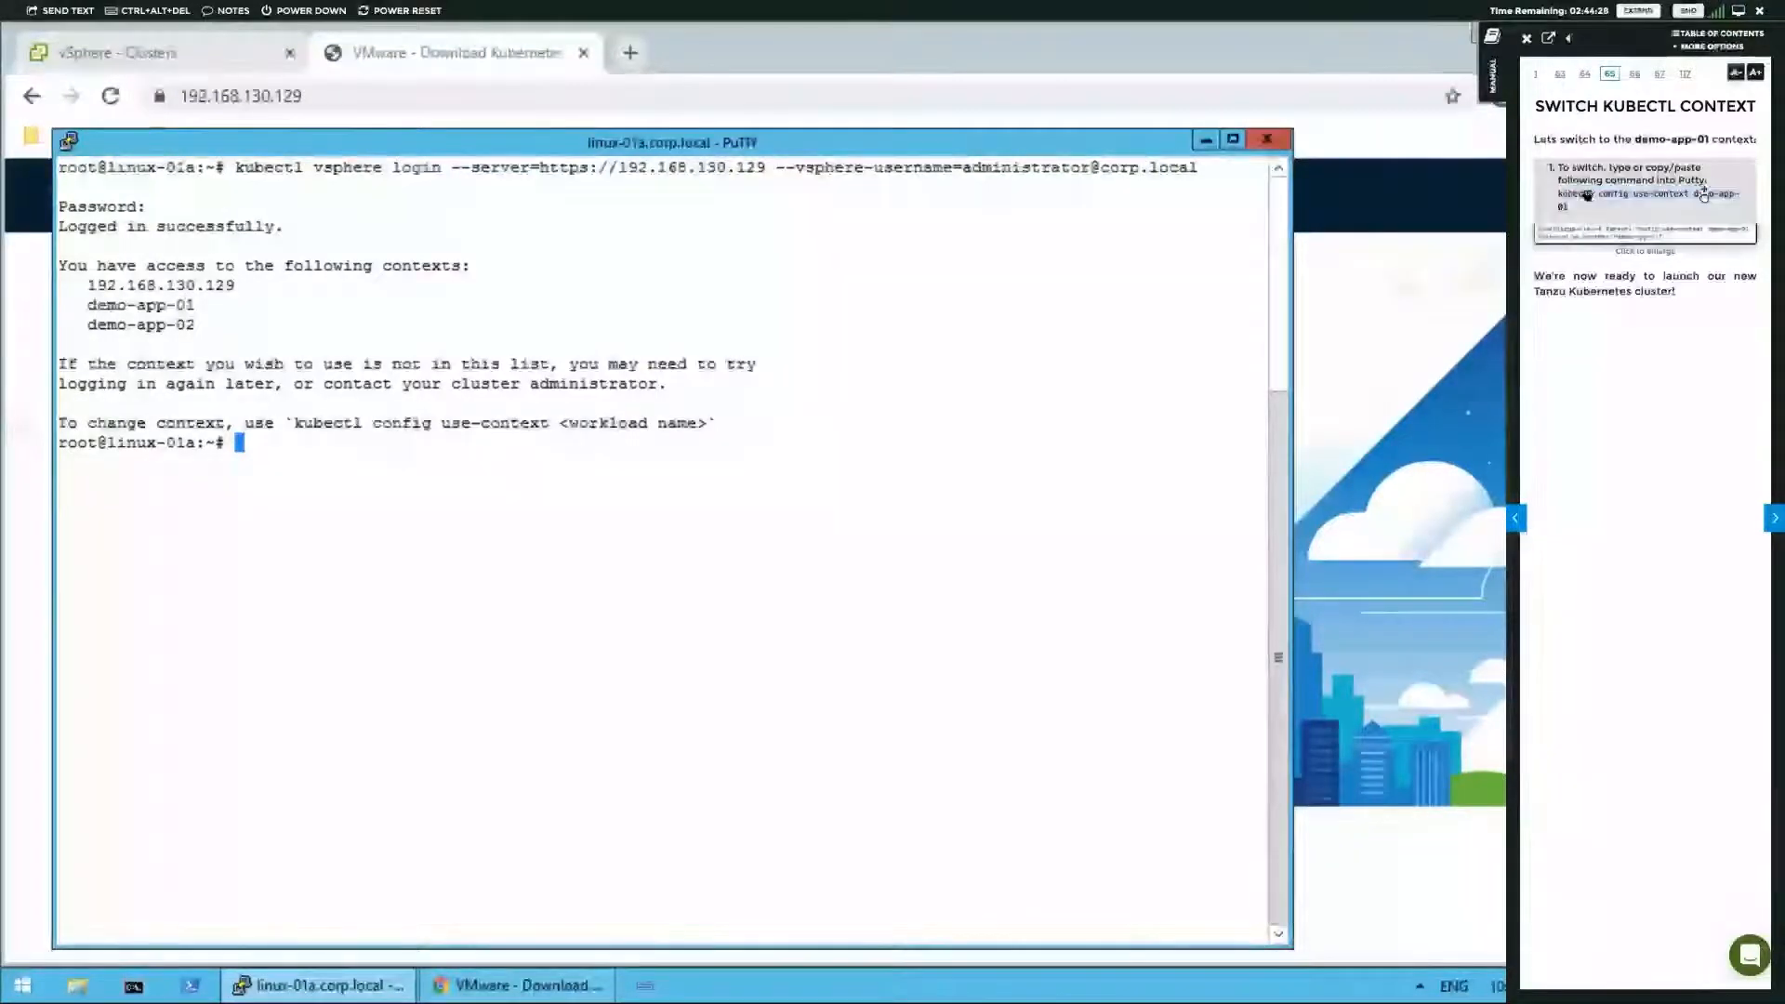
left_click_drag(1015, 424, 727, 521)
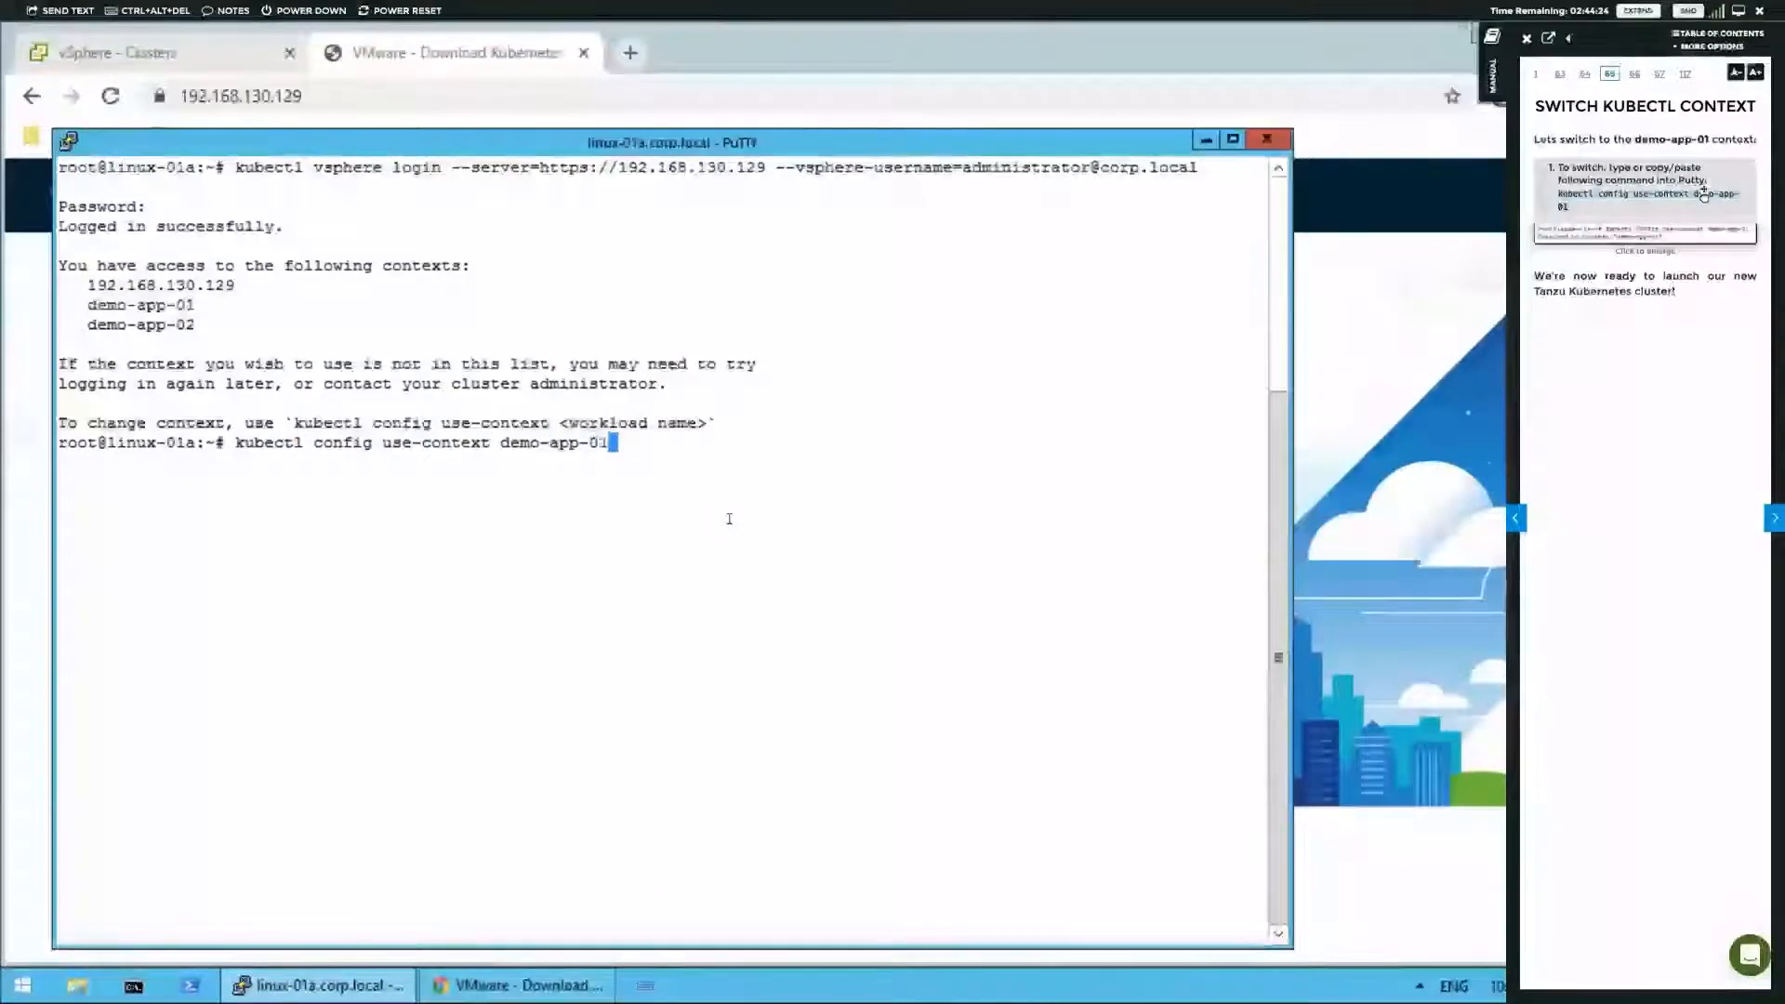
key("Return")
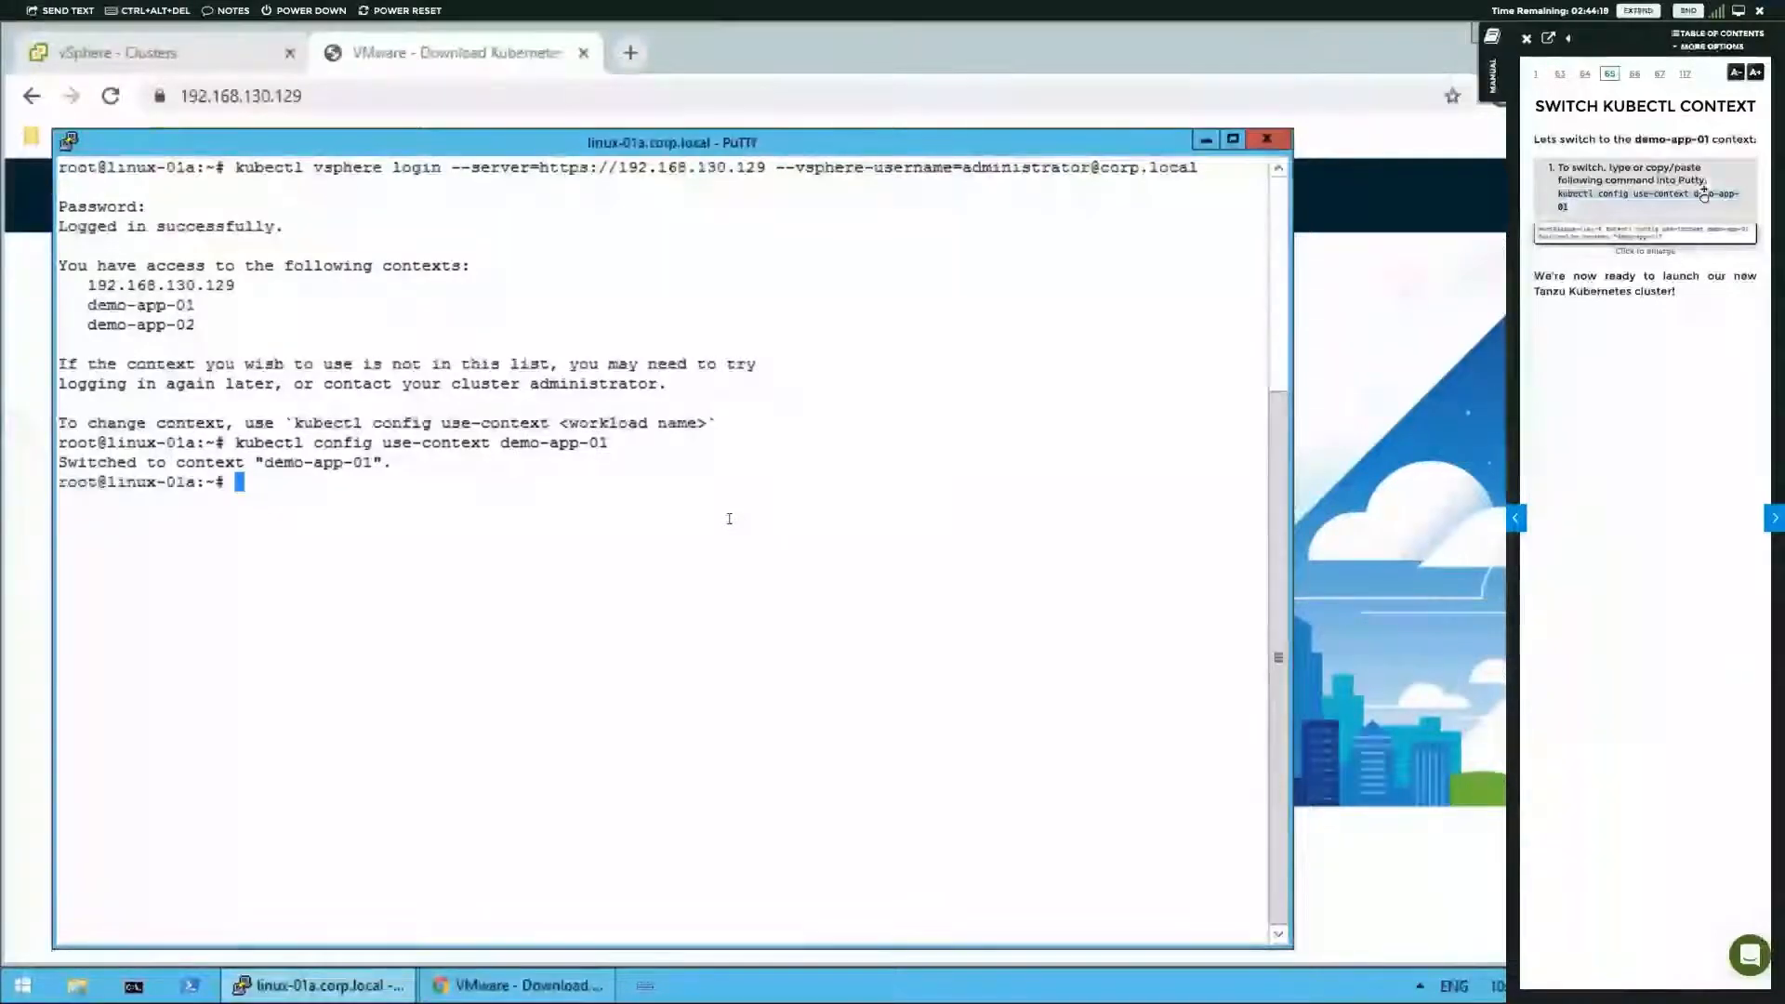
- Advance the manual to Examining a Tanzu Kubernetes Cluster and run kubectl api-resources in the linux-01a terminal
left_click(217, 62)
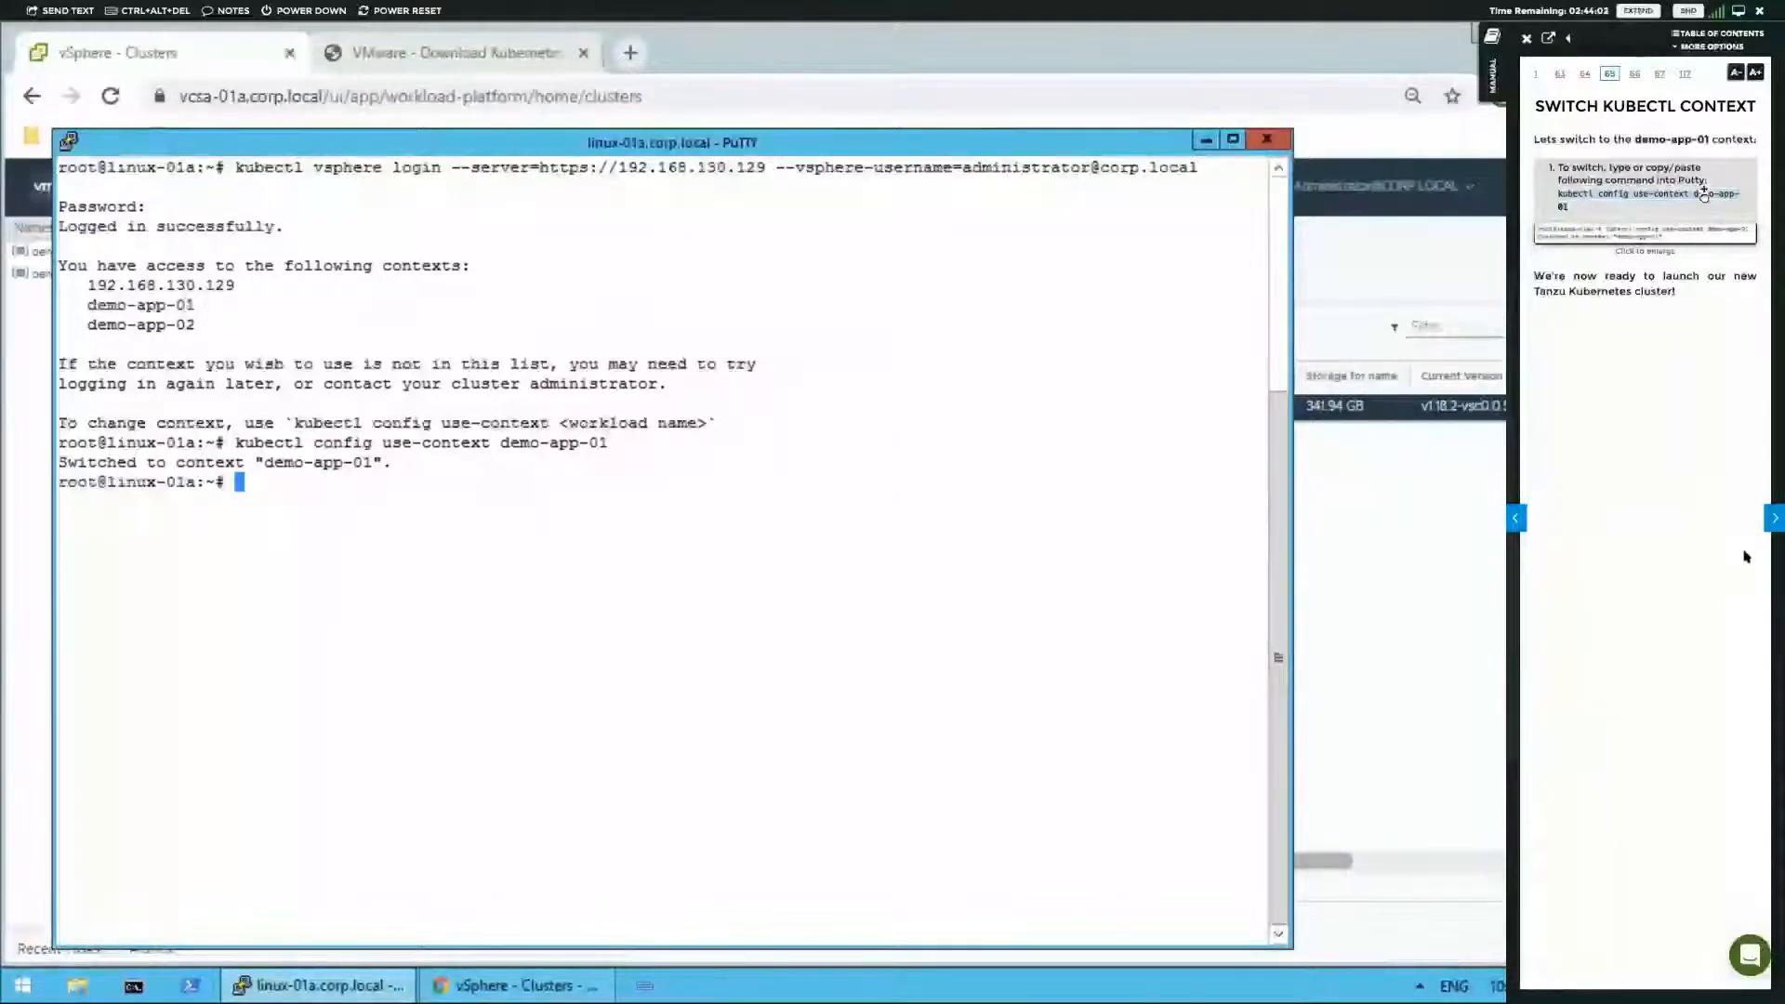
left_click(1773, 519)
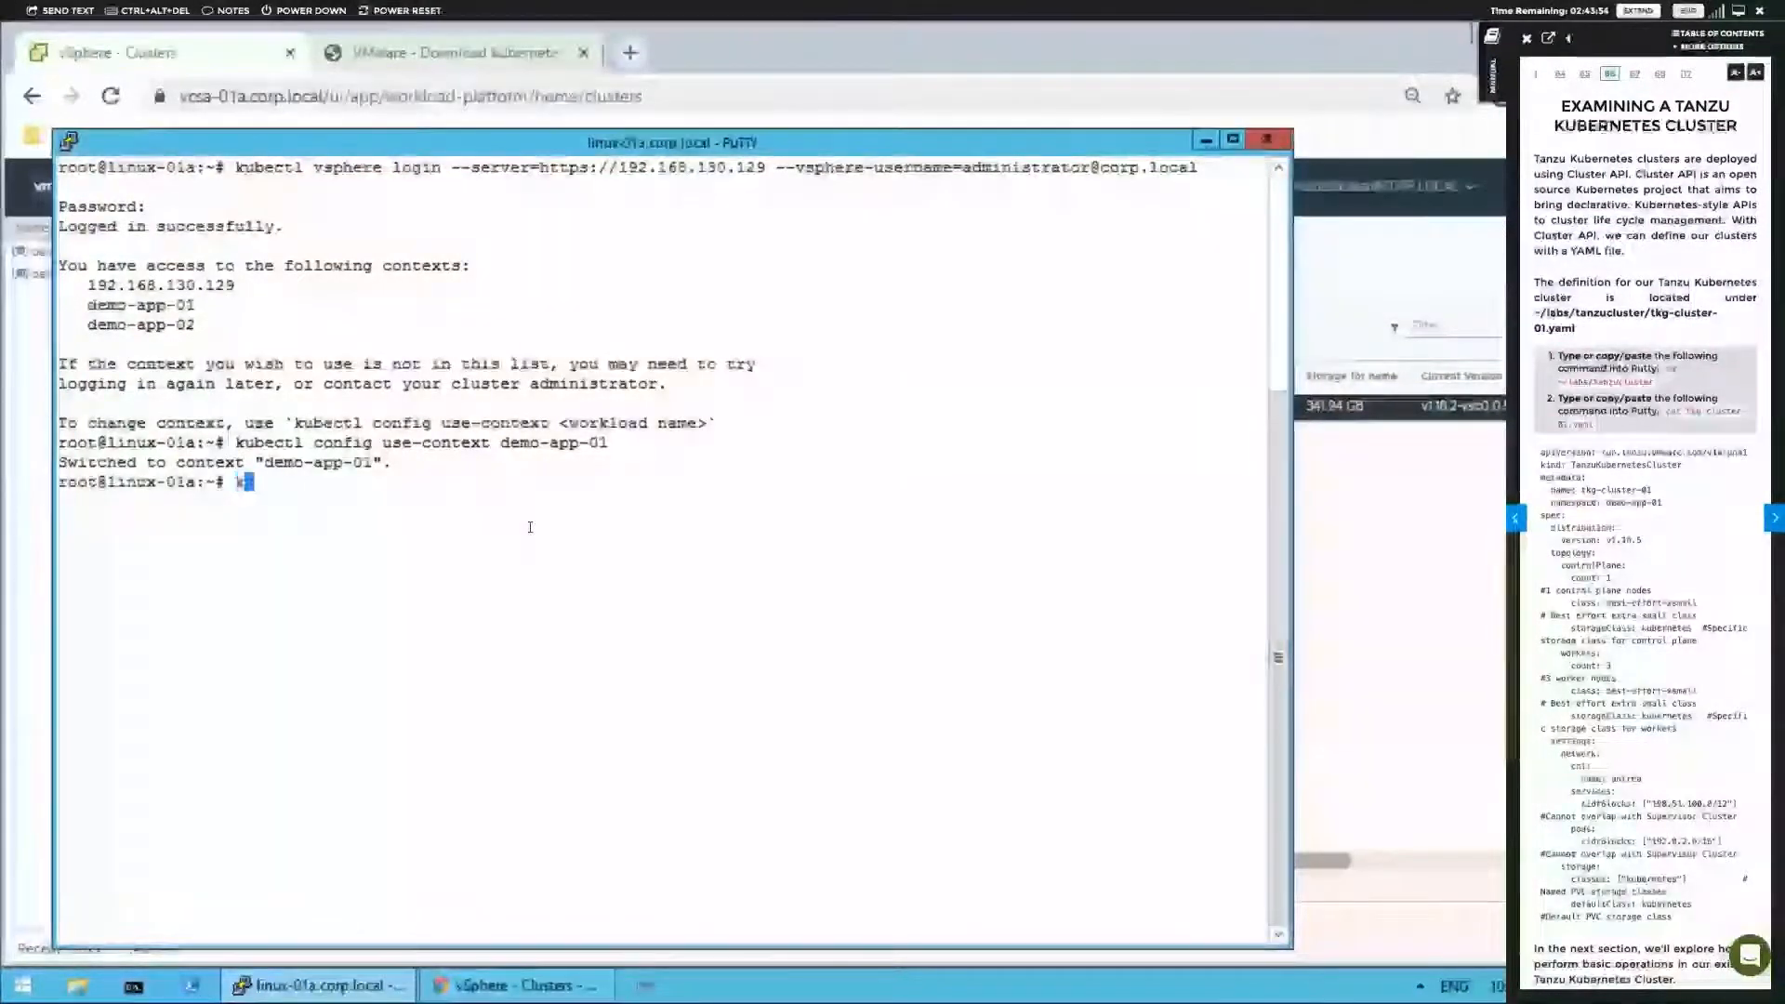
type("kubect")
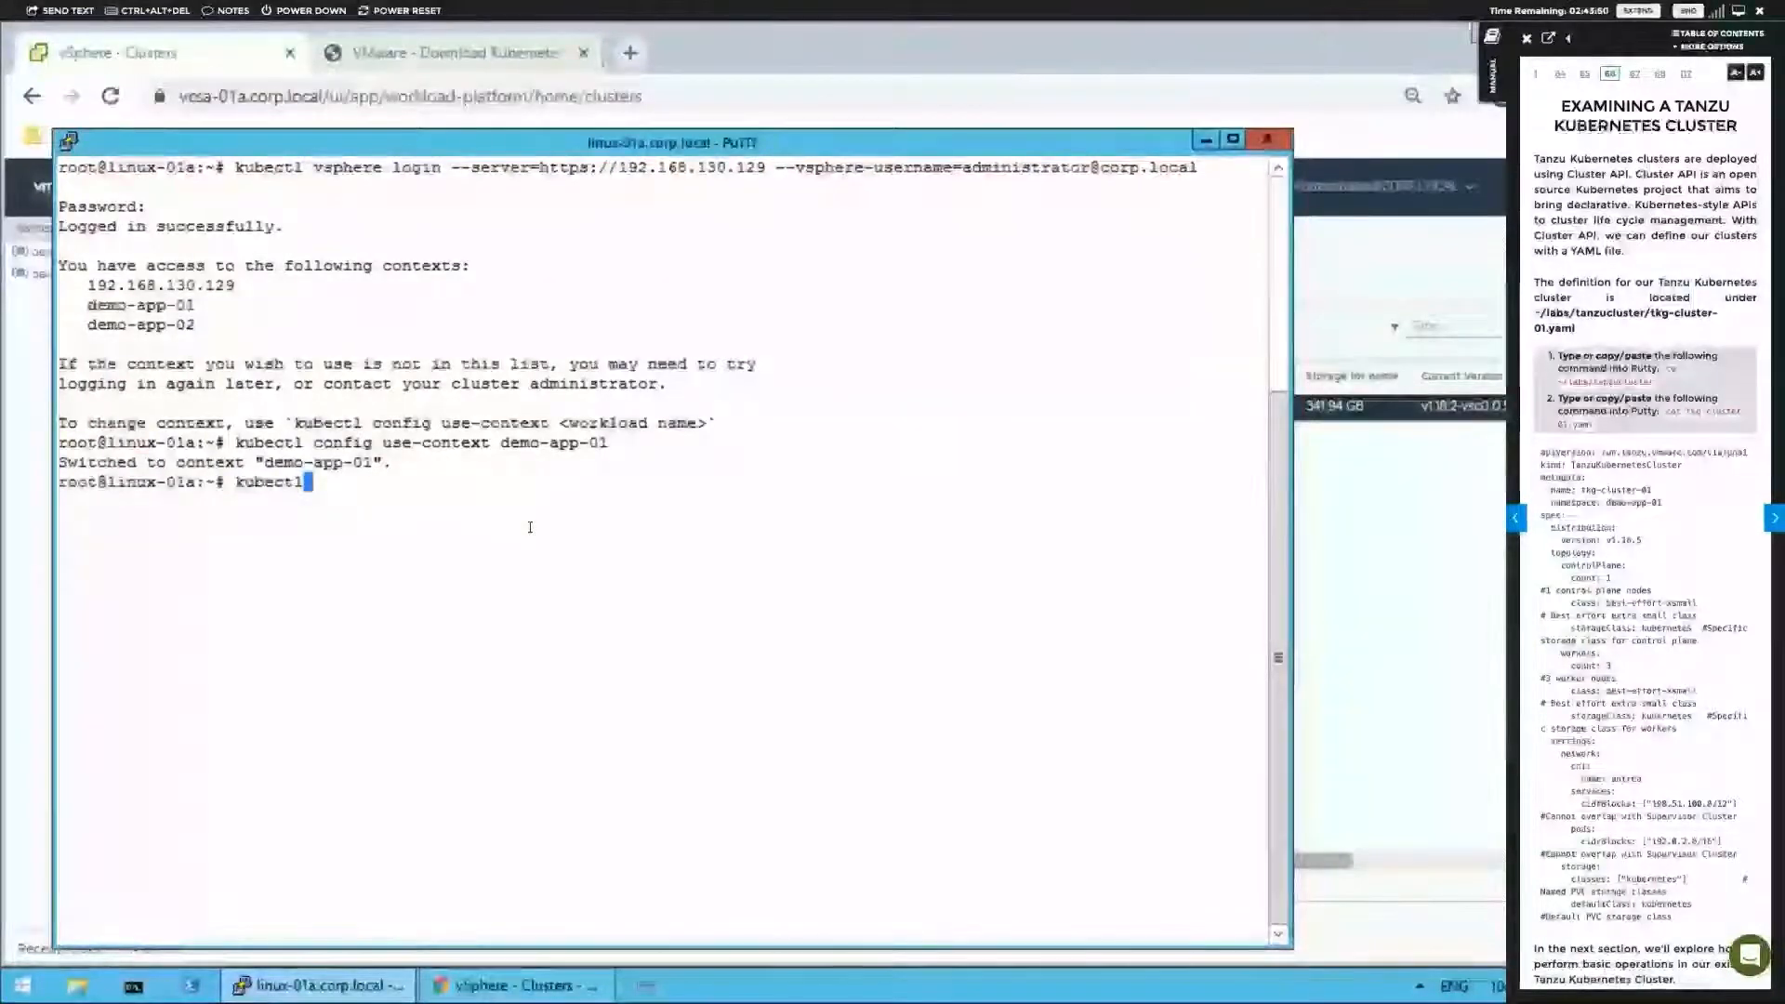
type("l ")
type("sp")
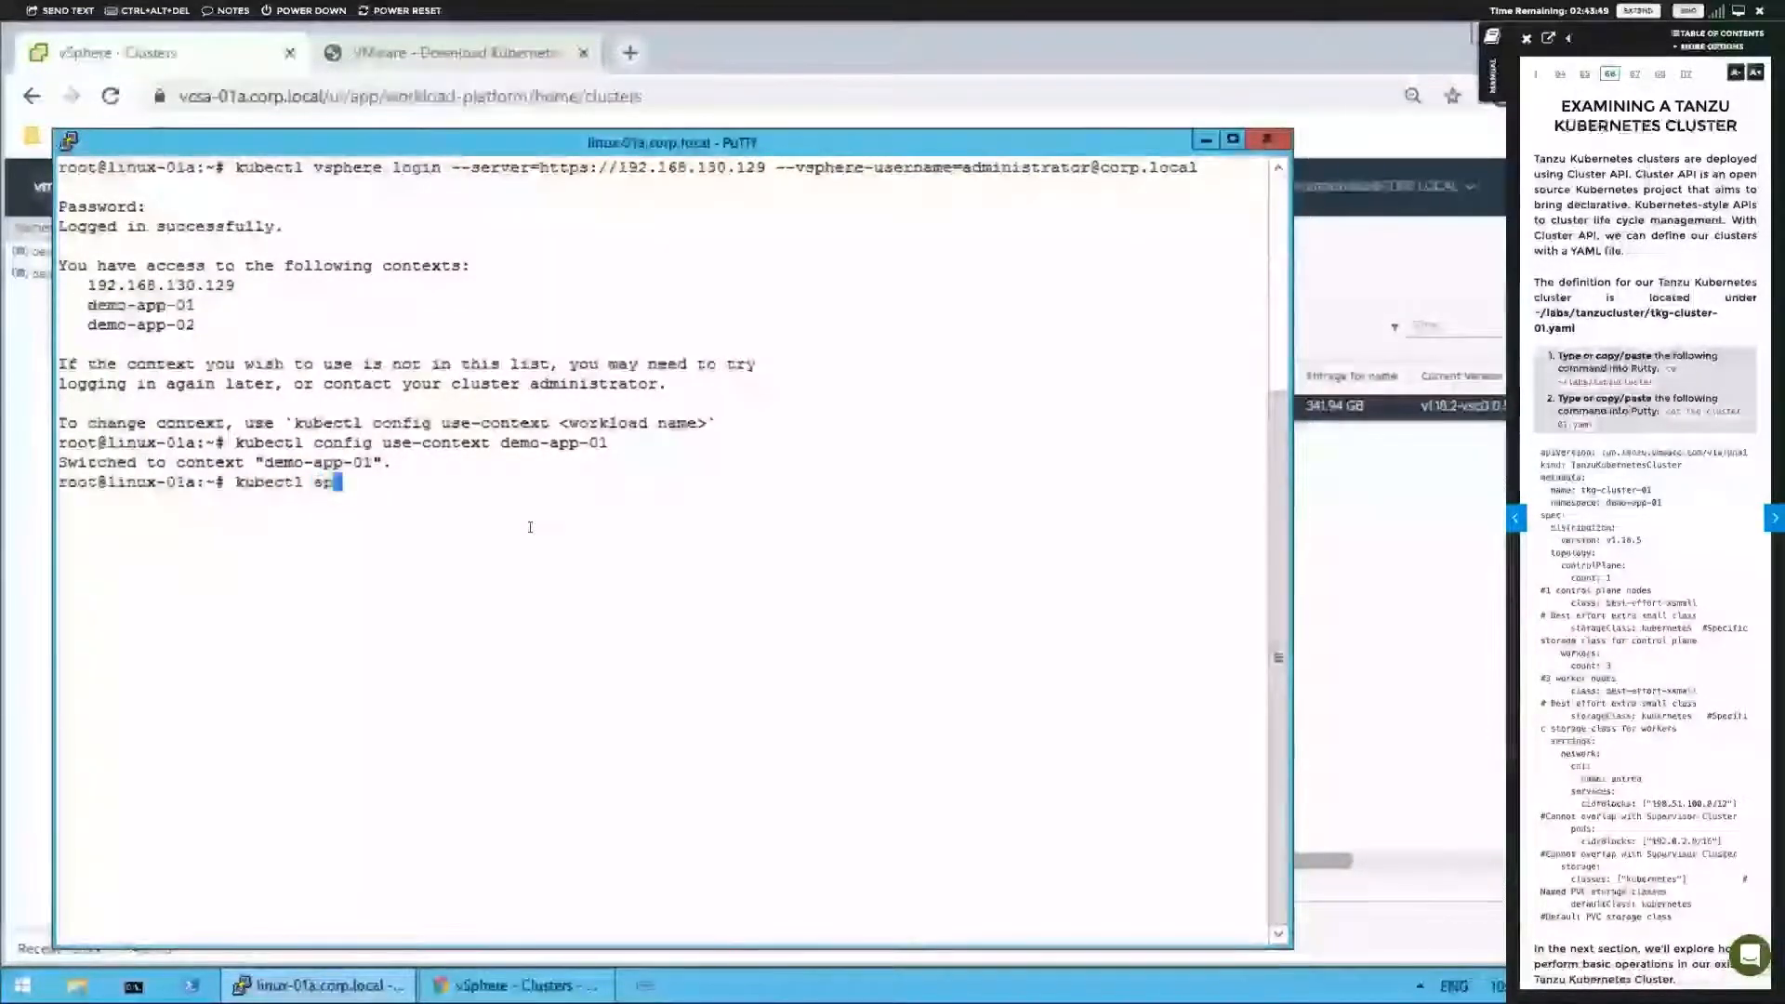
type("i")
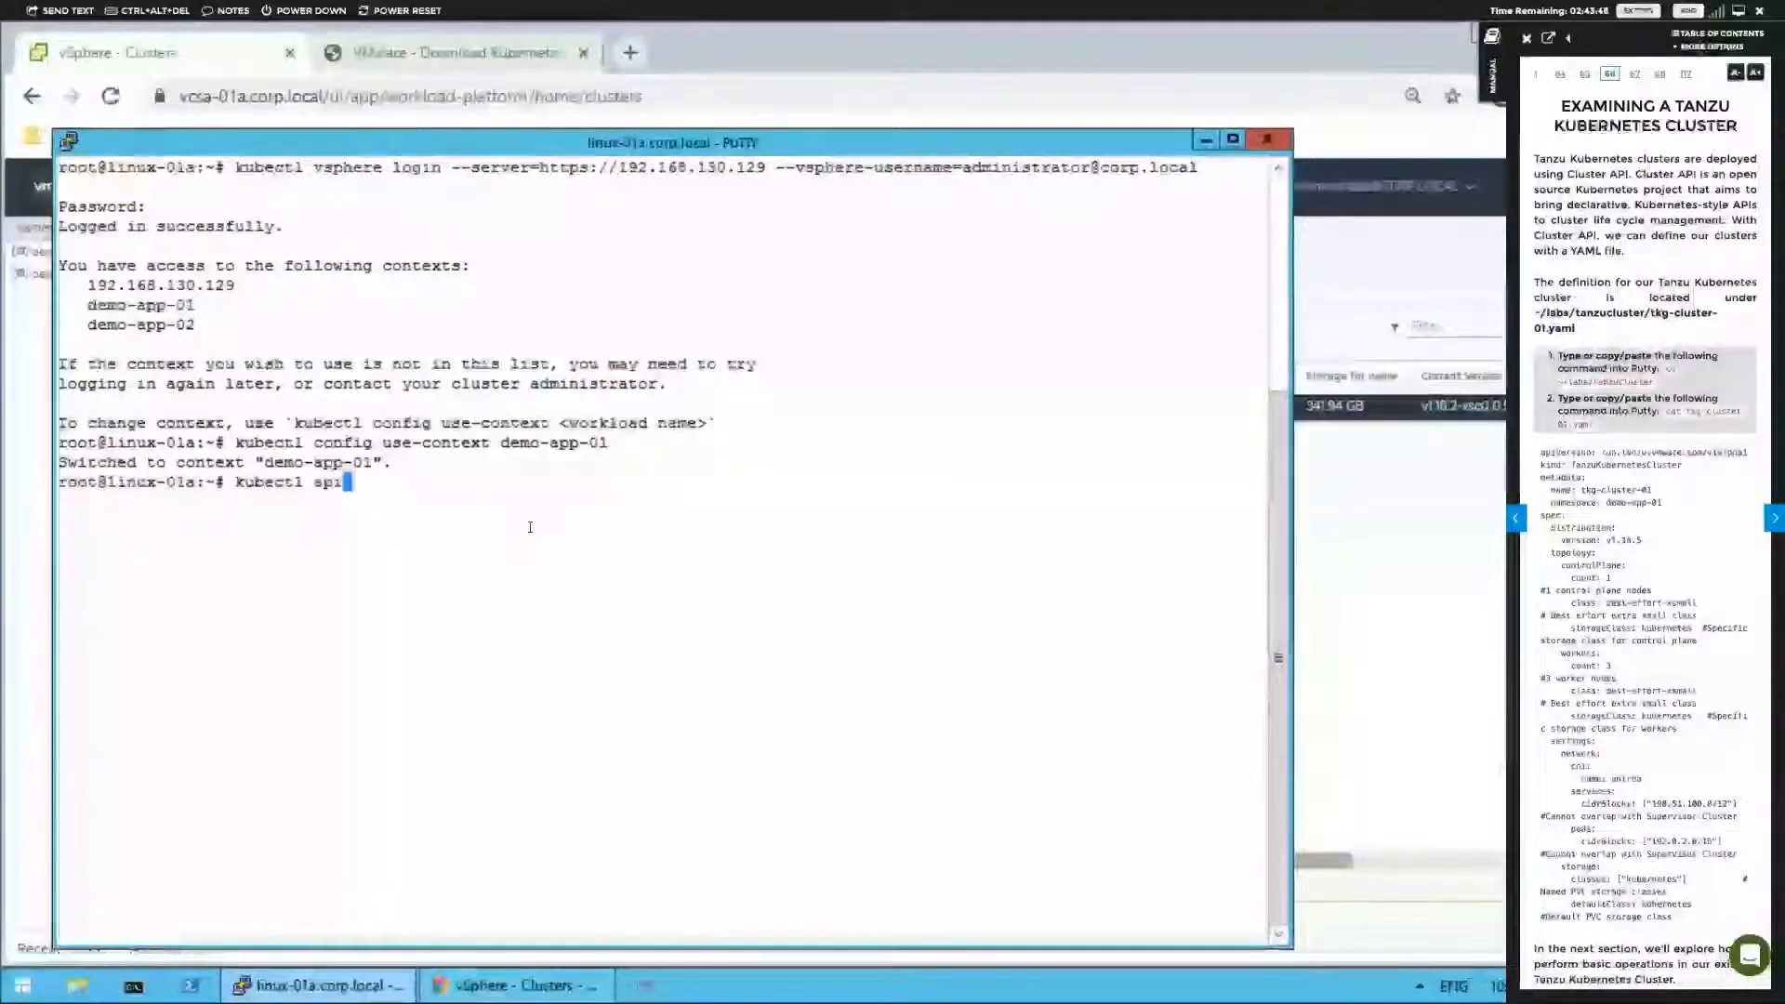
type("-reso")
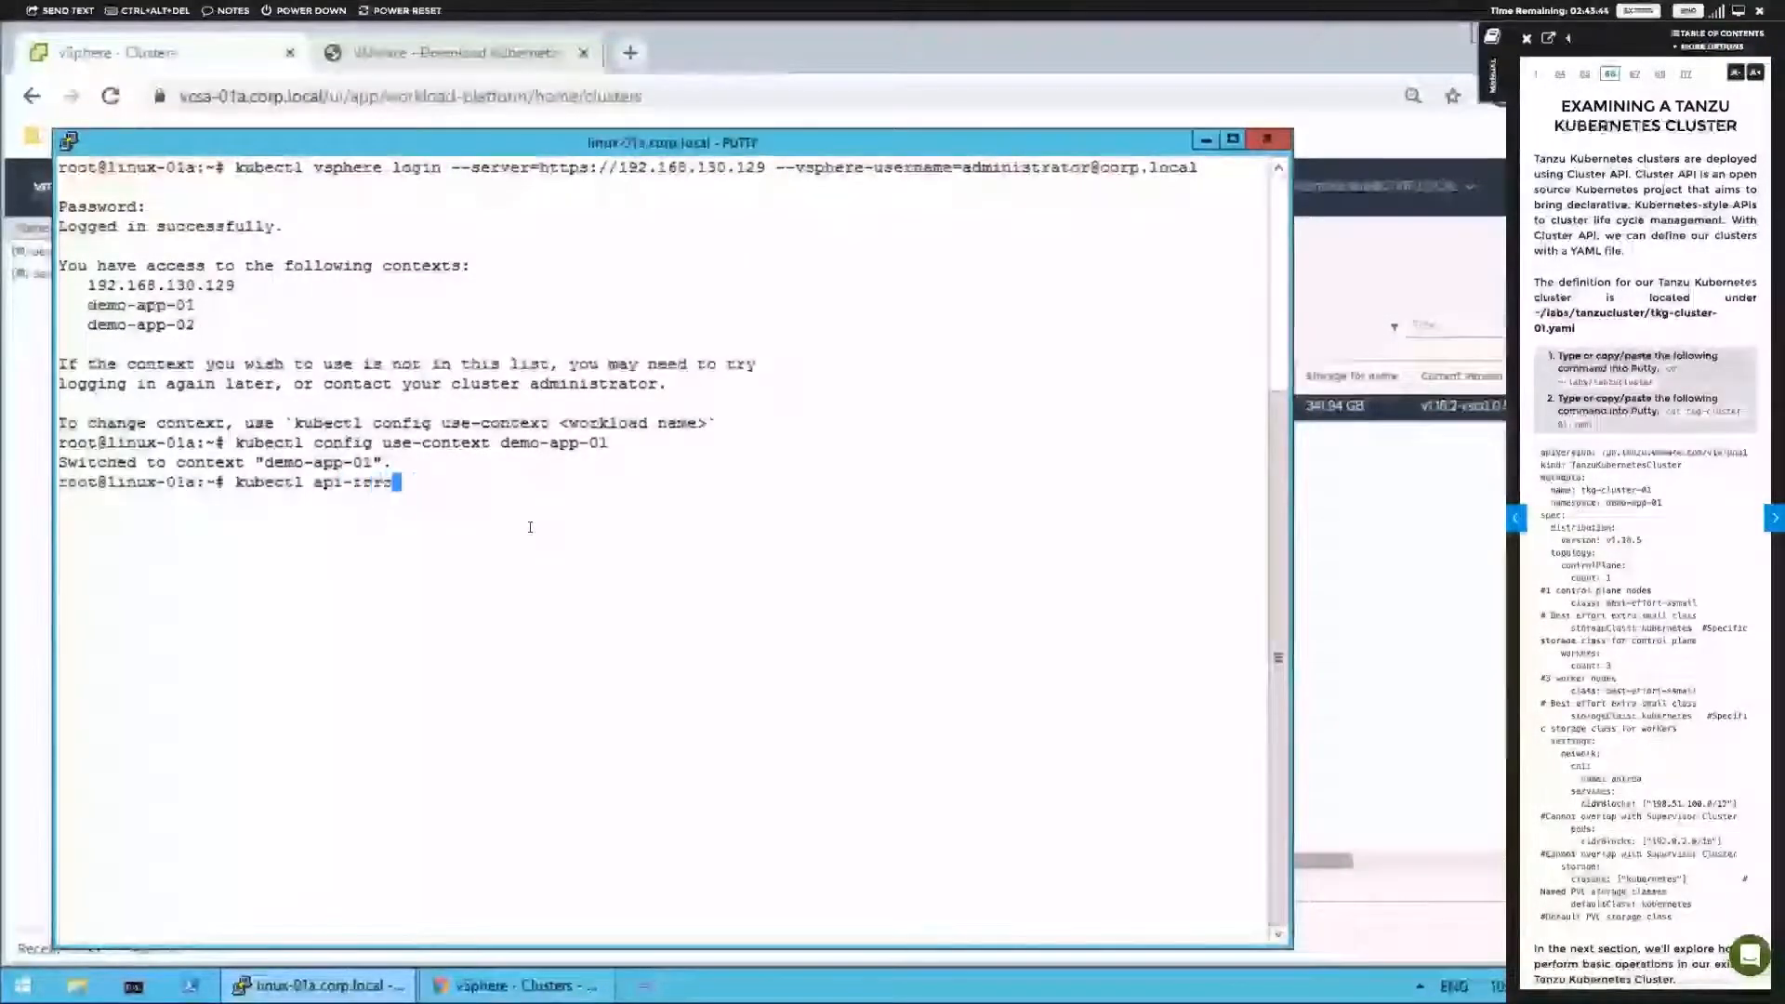
type("urce")
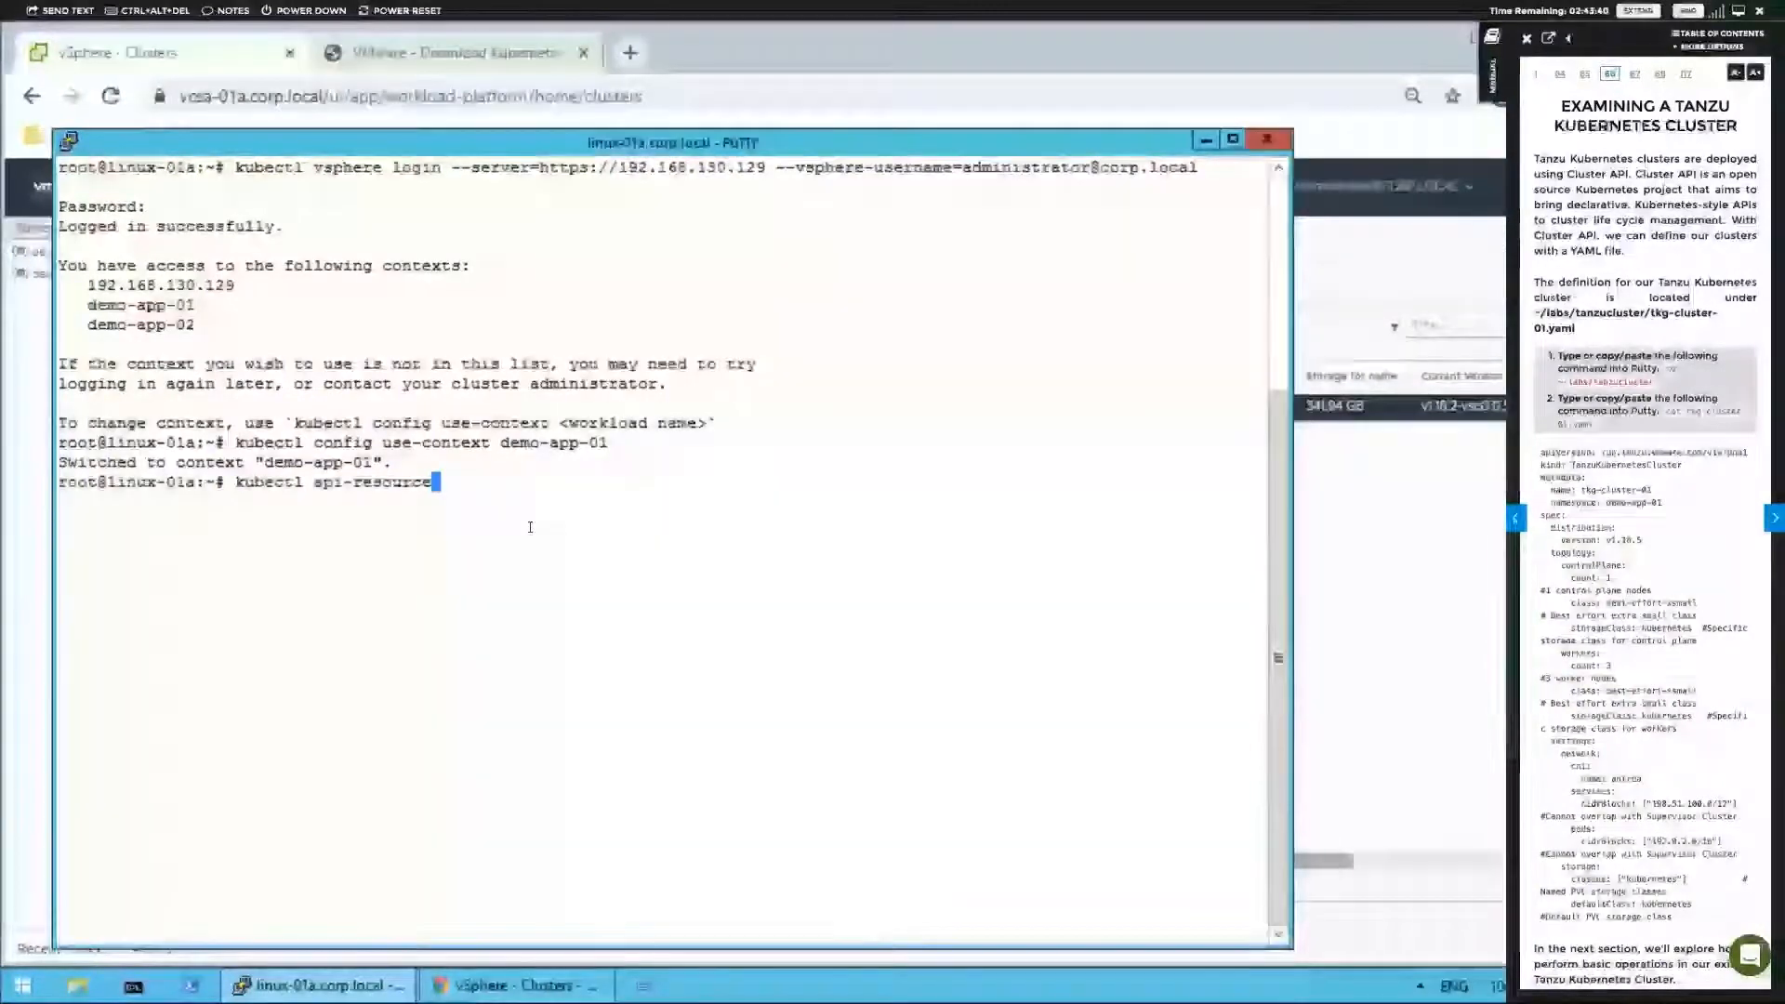
type("s")
key("Return")
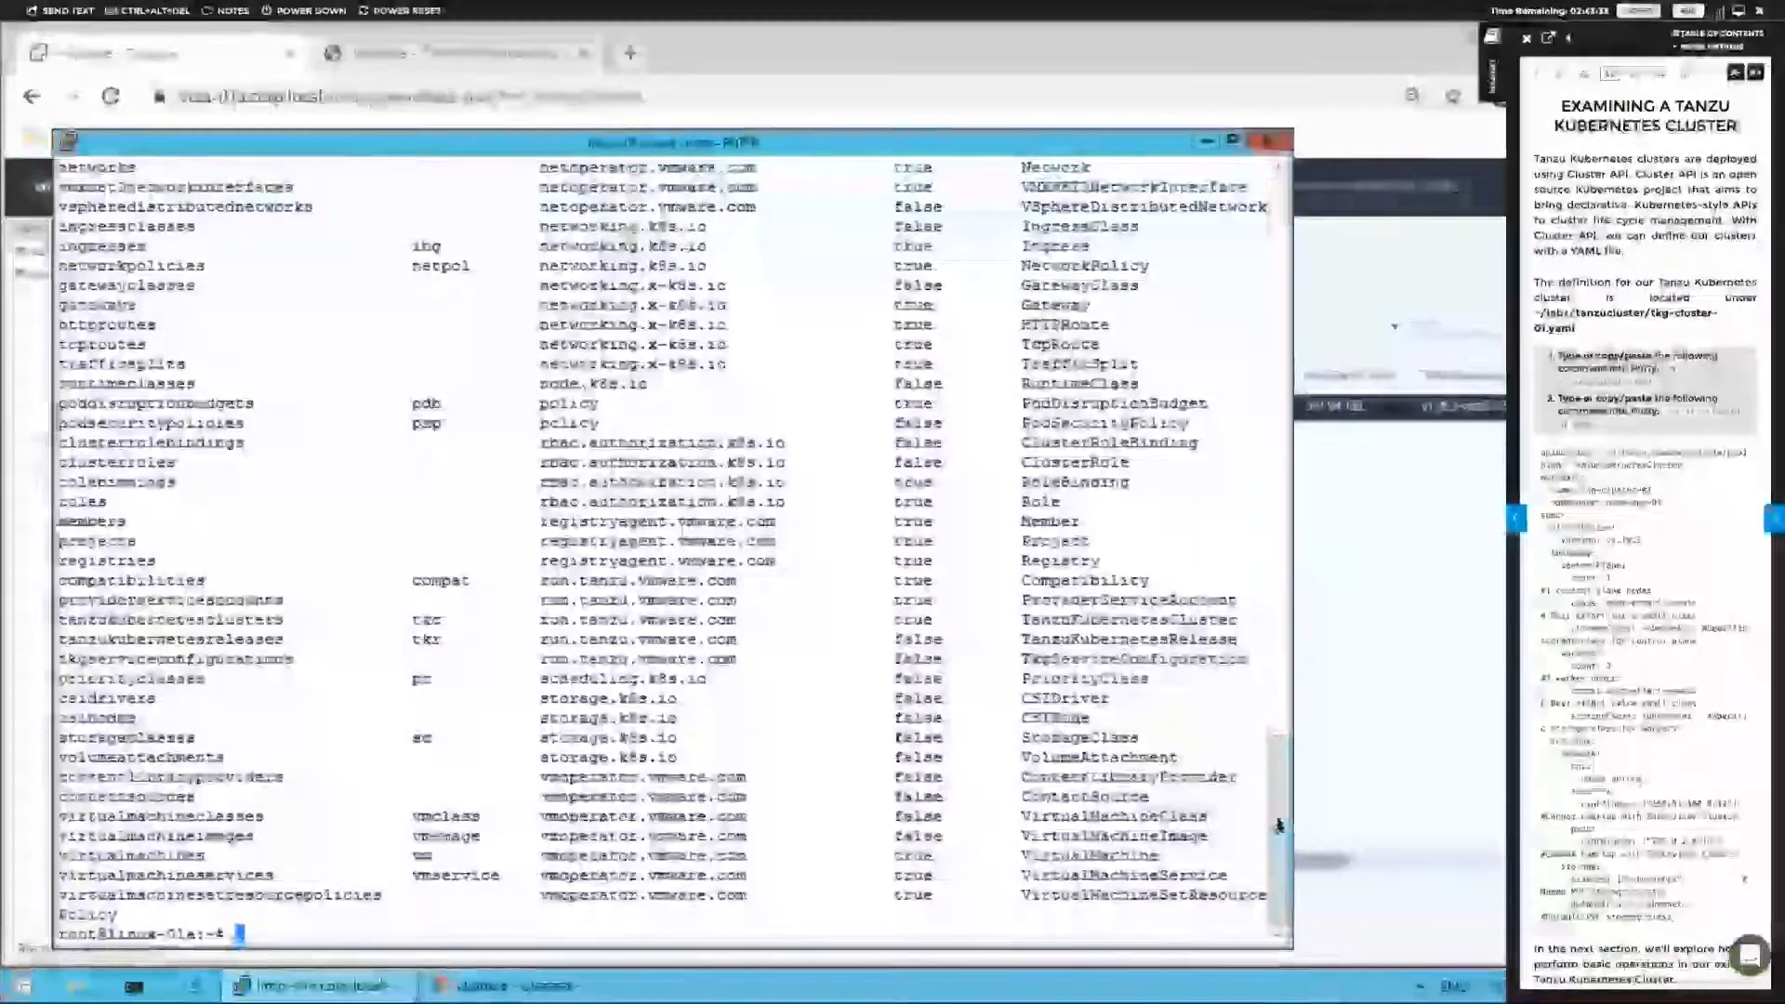
- Highlight a vmoperator.vmware.com API group and the tanzukubernetesclusters resource with its tkc short name, then clear the selection
left_click_drag(1276, 768, 1266, 859)
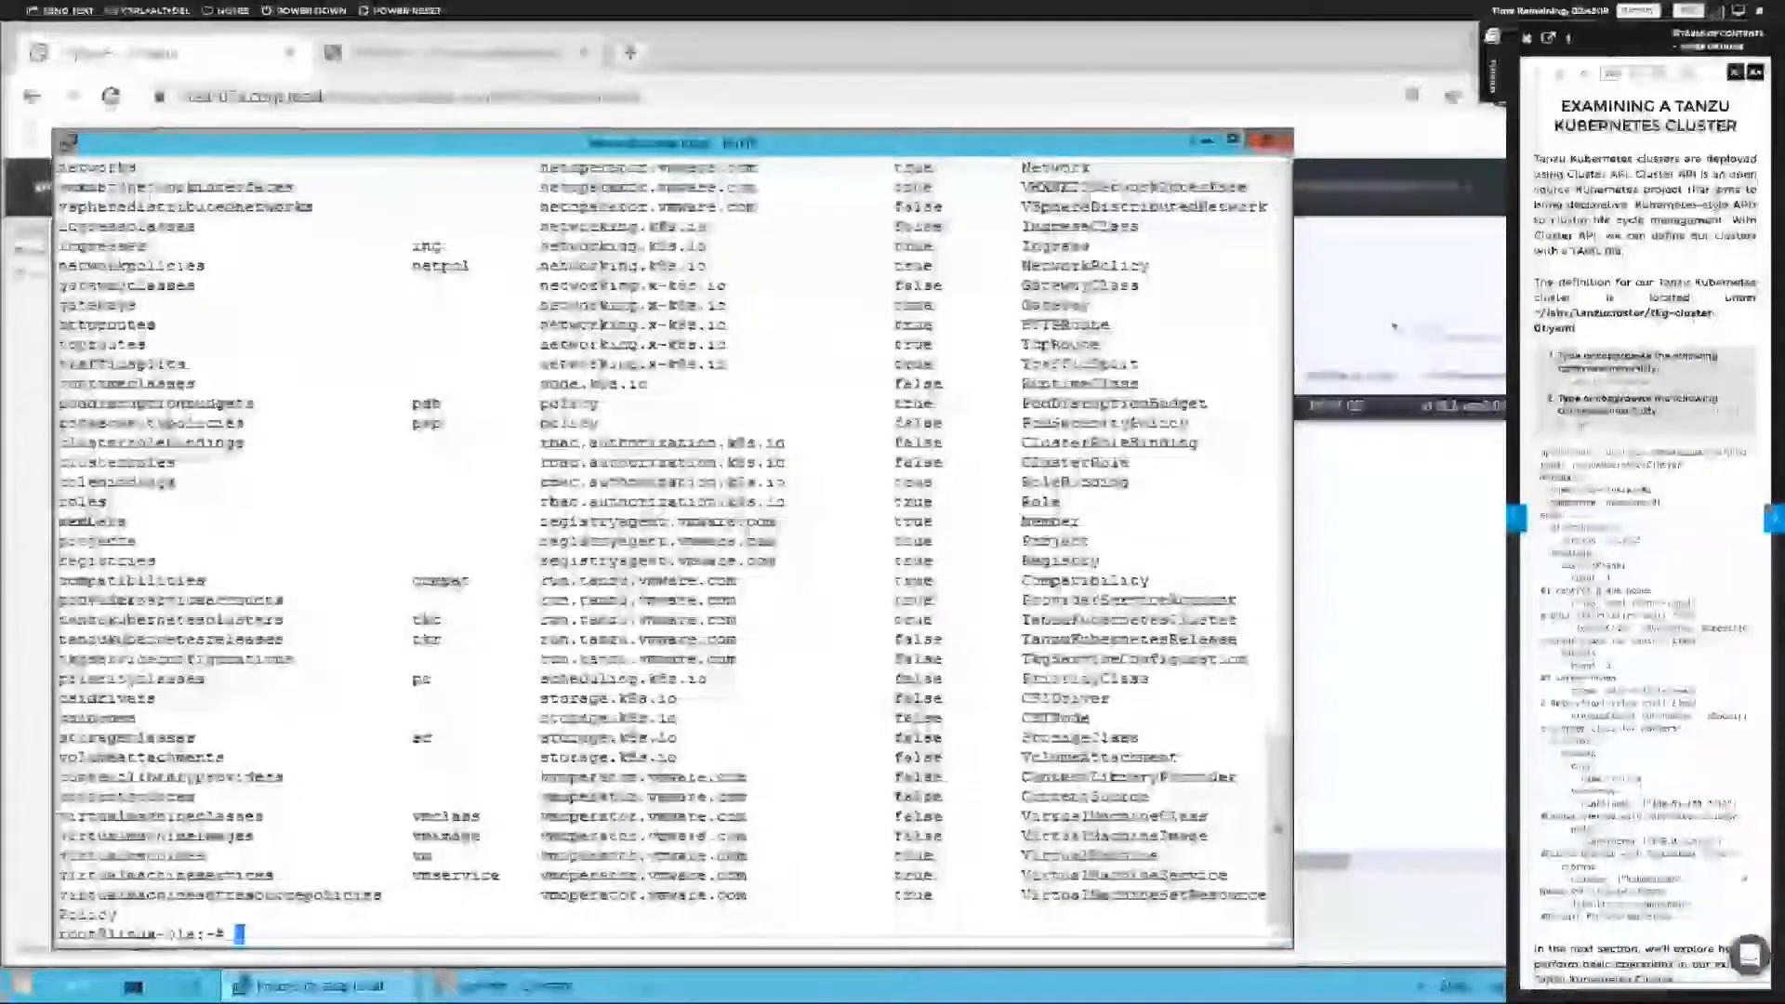
left_click_drag(544, 777, 755, 777)
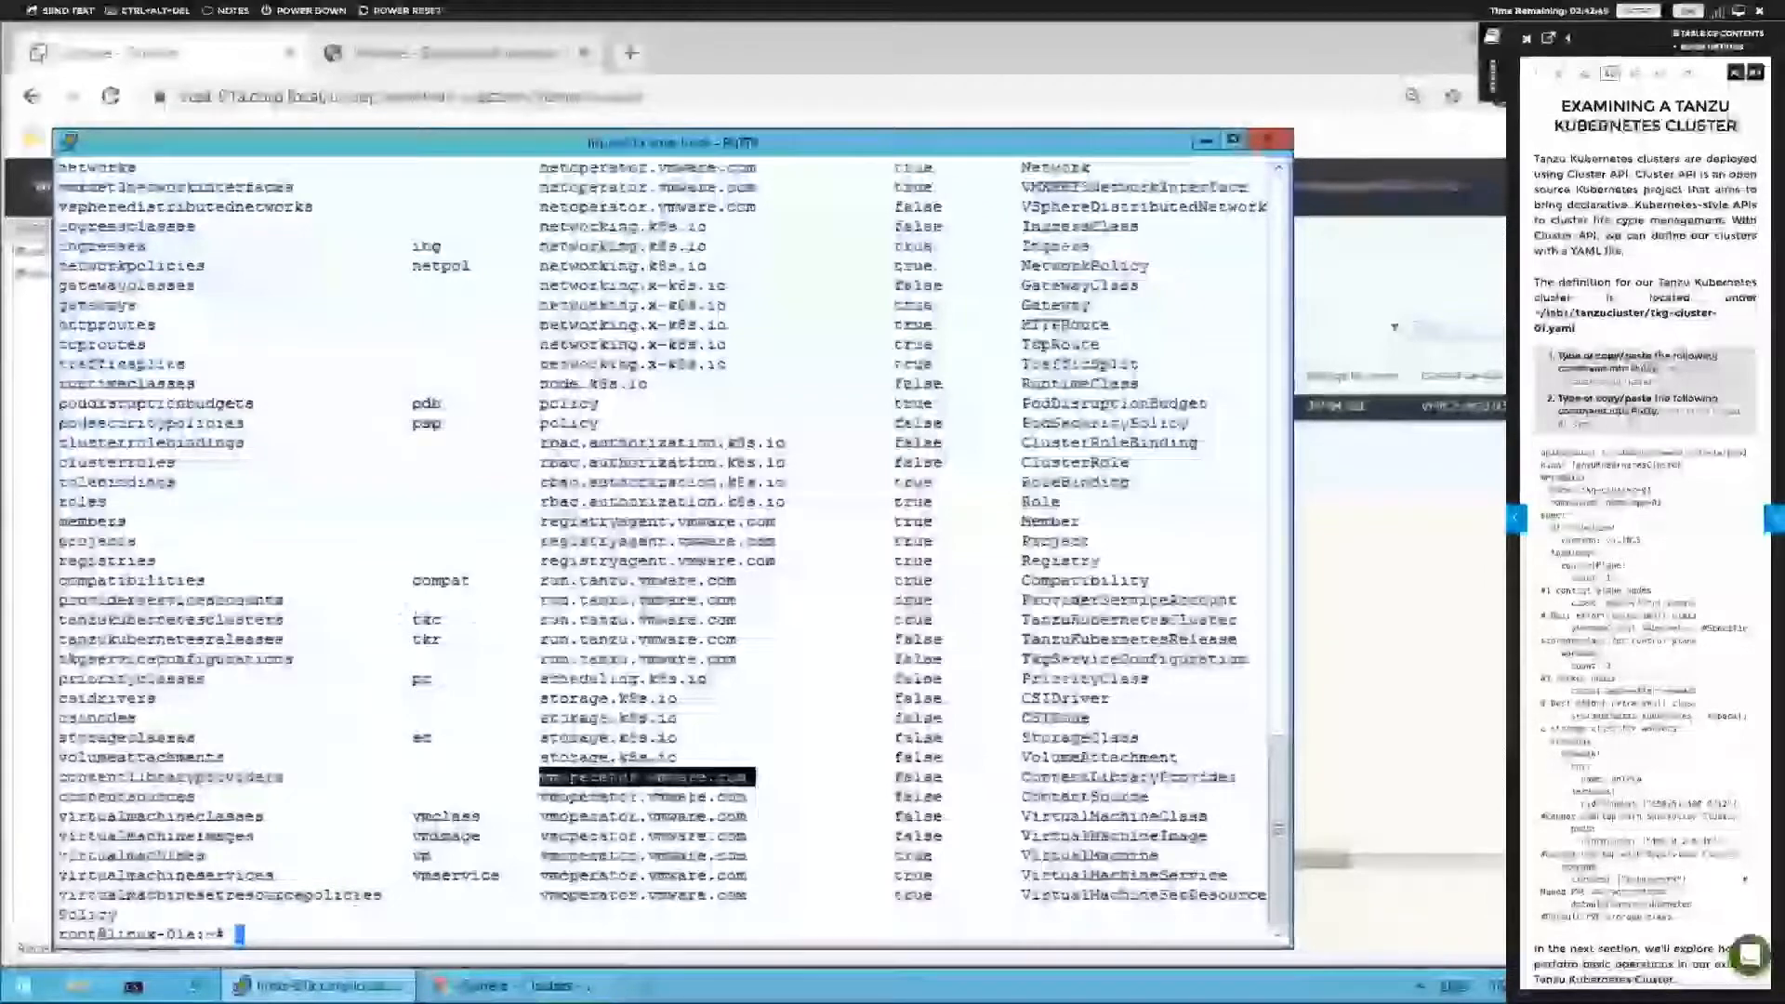
left_click_drag(451, 619, 74, 621)
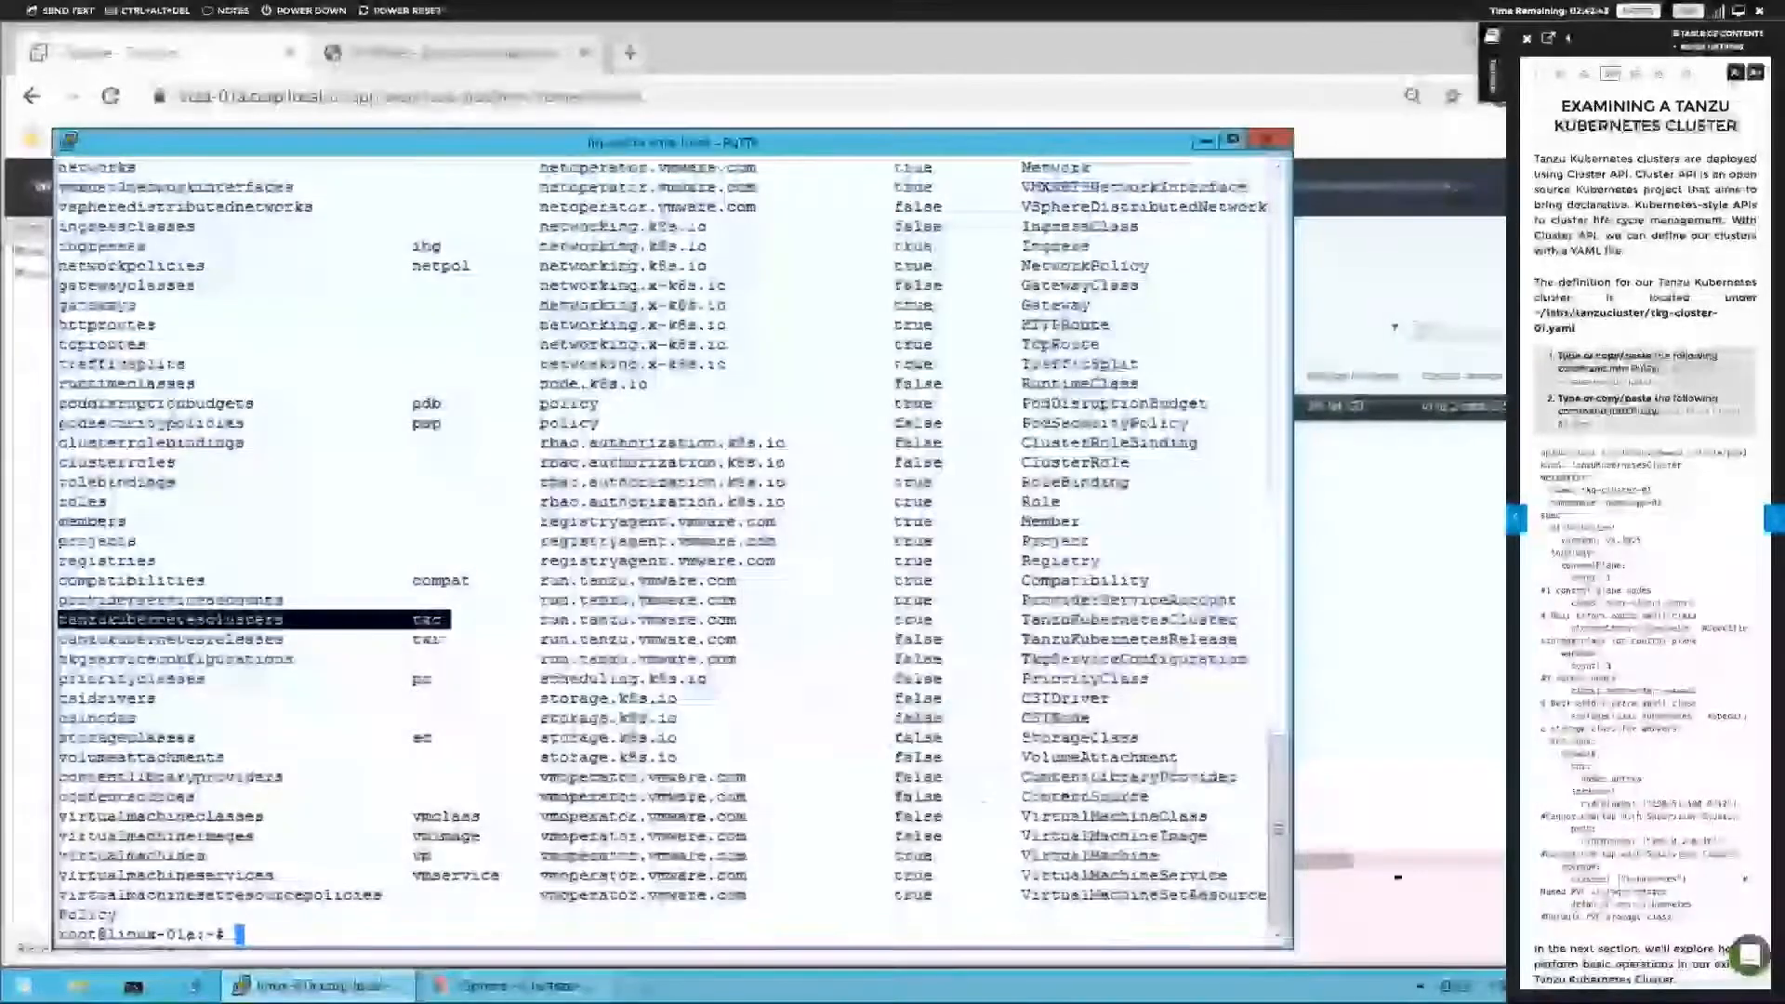
left_click(684, 531)
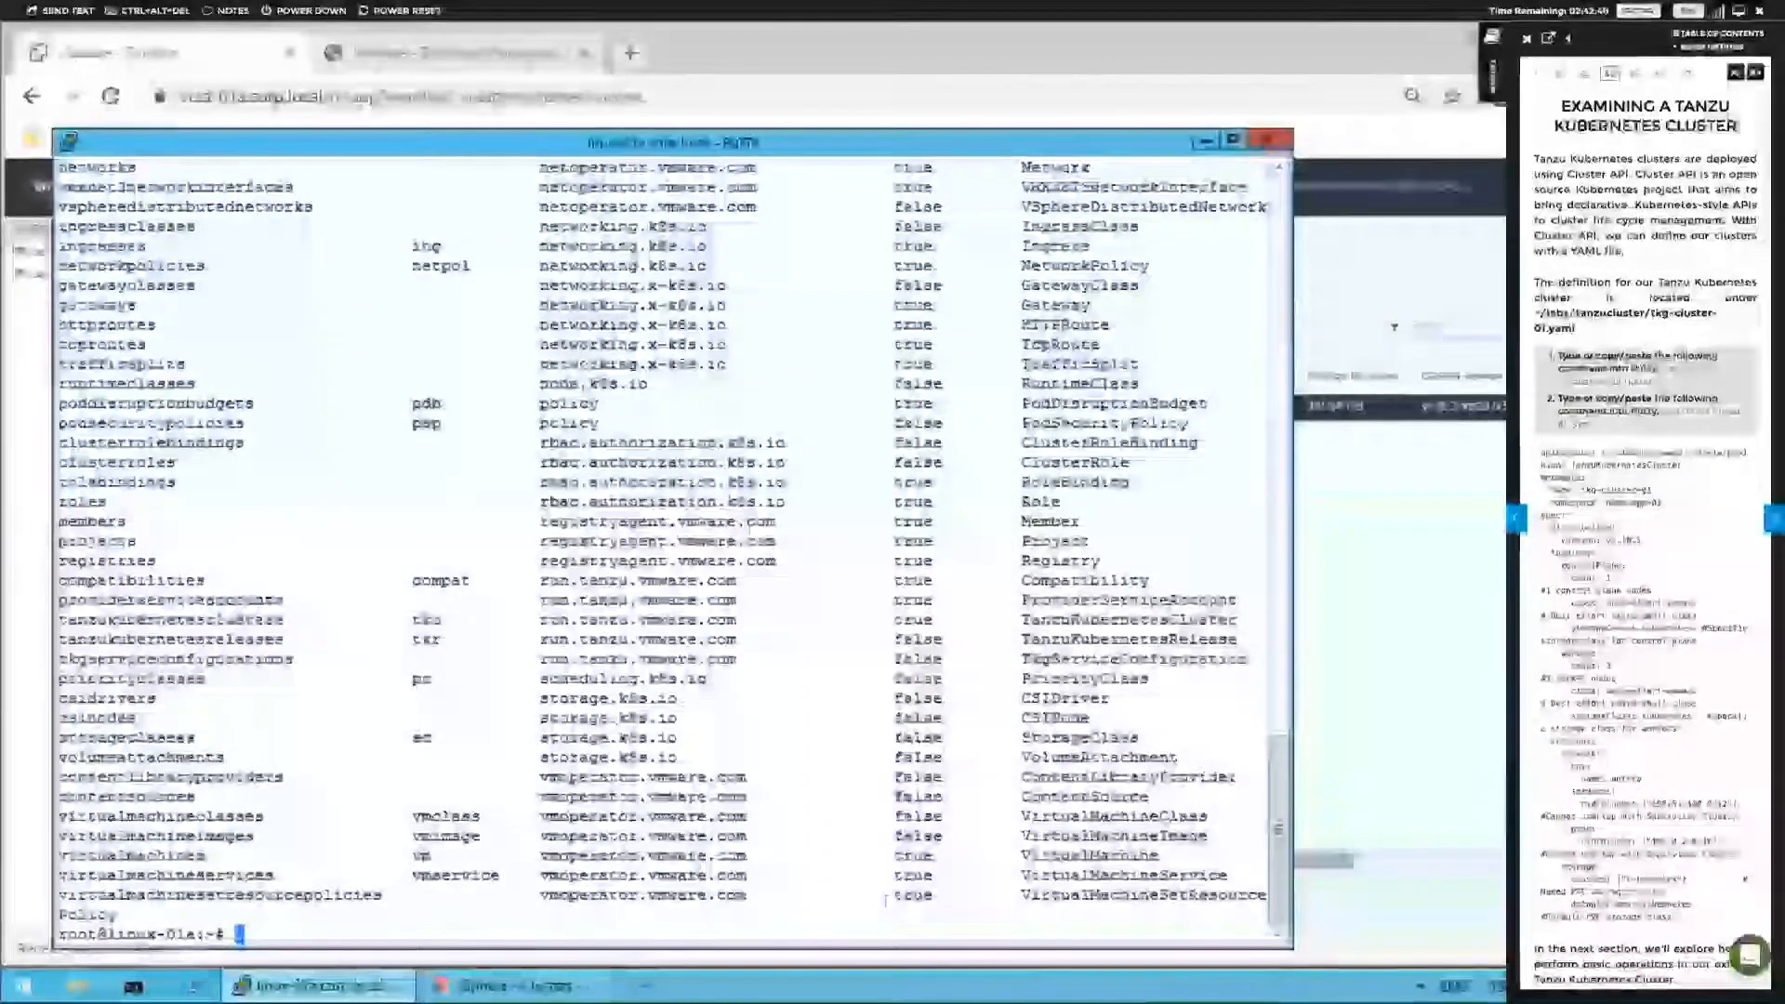
- List the Tanzu Kubernetes clusters in all namespaces with kubectl get tkc -A
type("kubectl g")
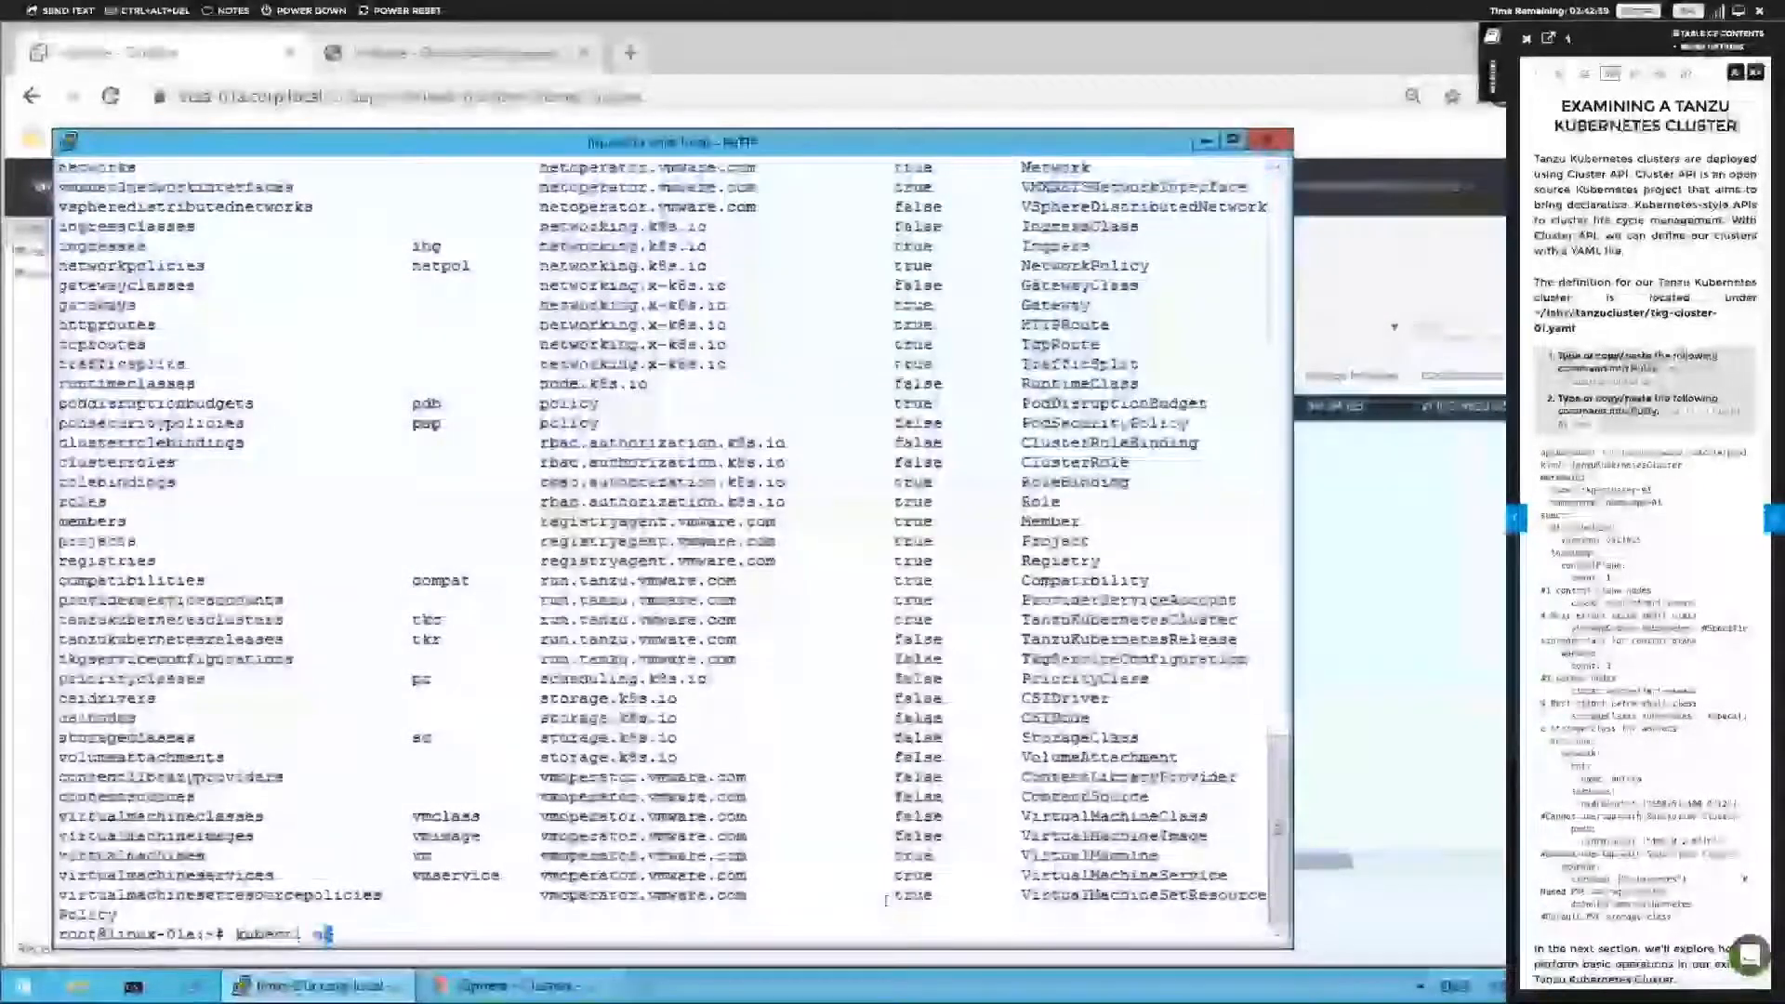
type("et tkr")
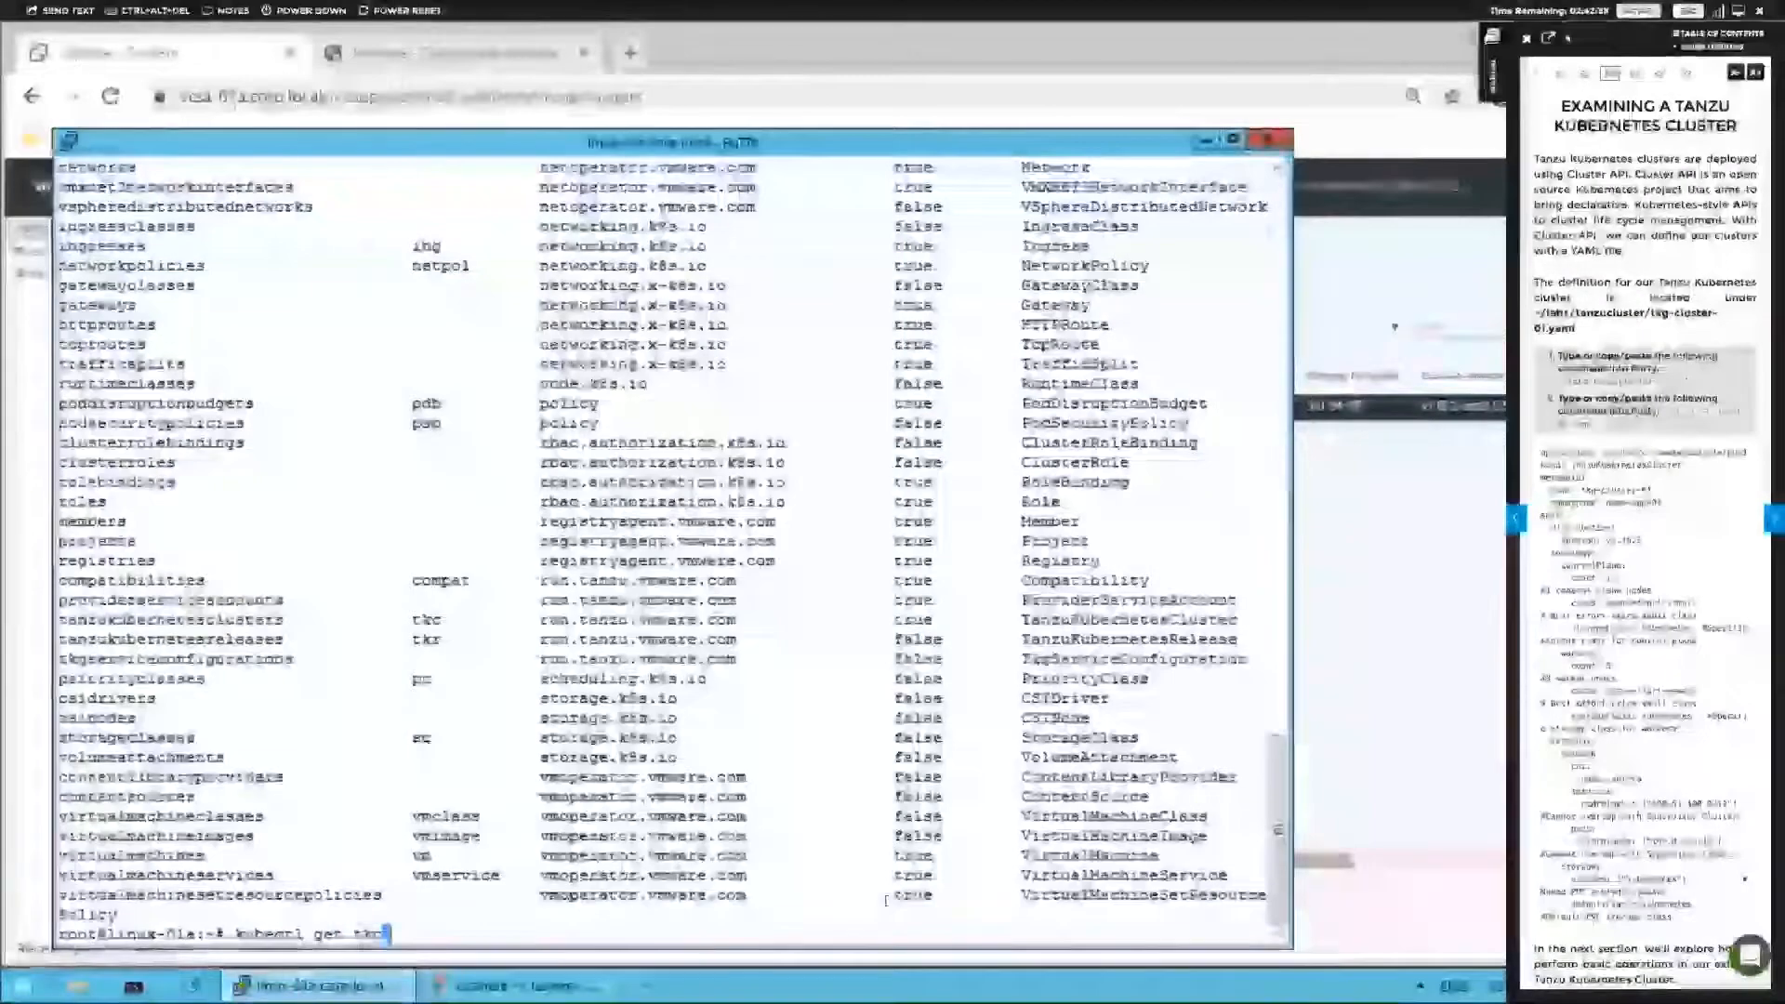
type("c -A")
key("Return")
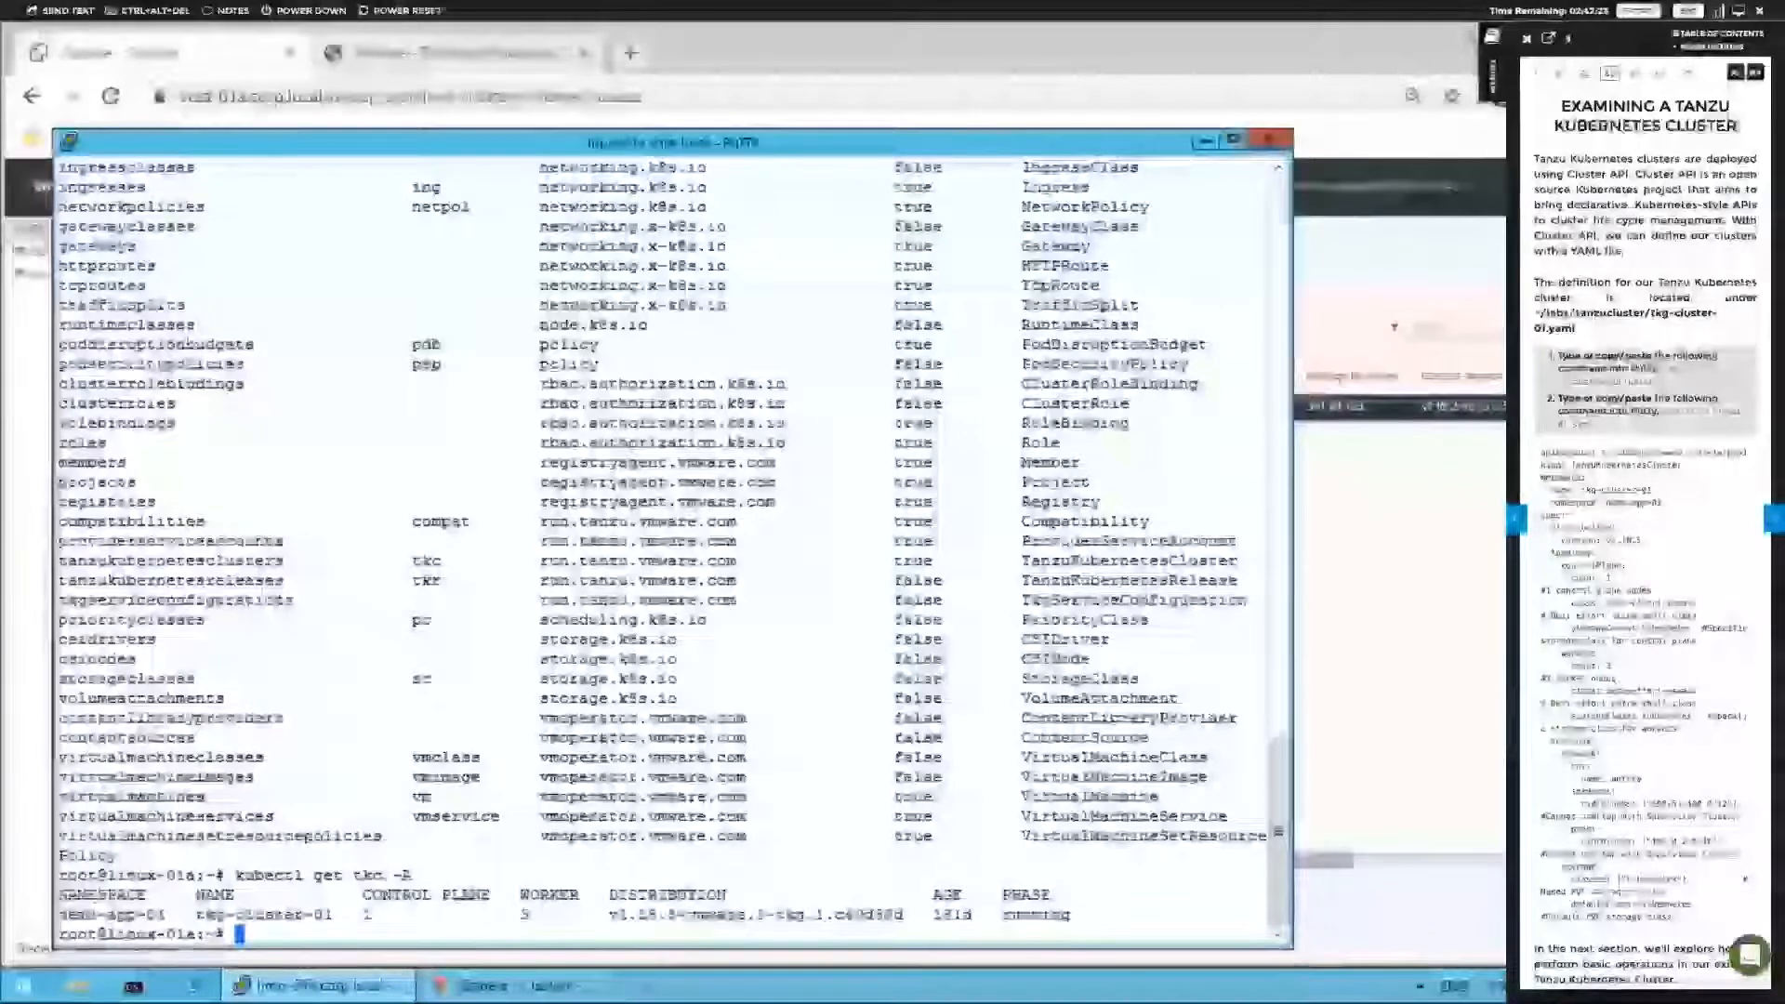
- Switch to the vSphere Client, expand the demo-app-01 namespace in the inventory and view the summary of tkg-cluster-01
left_click(32, 629)
left_click(263, 191)
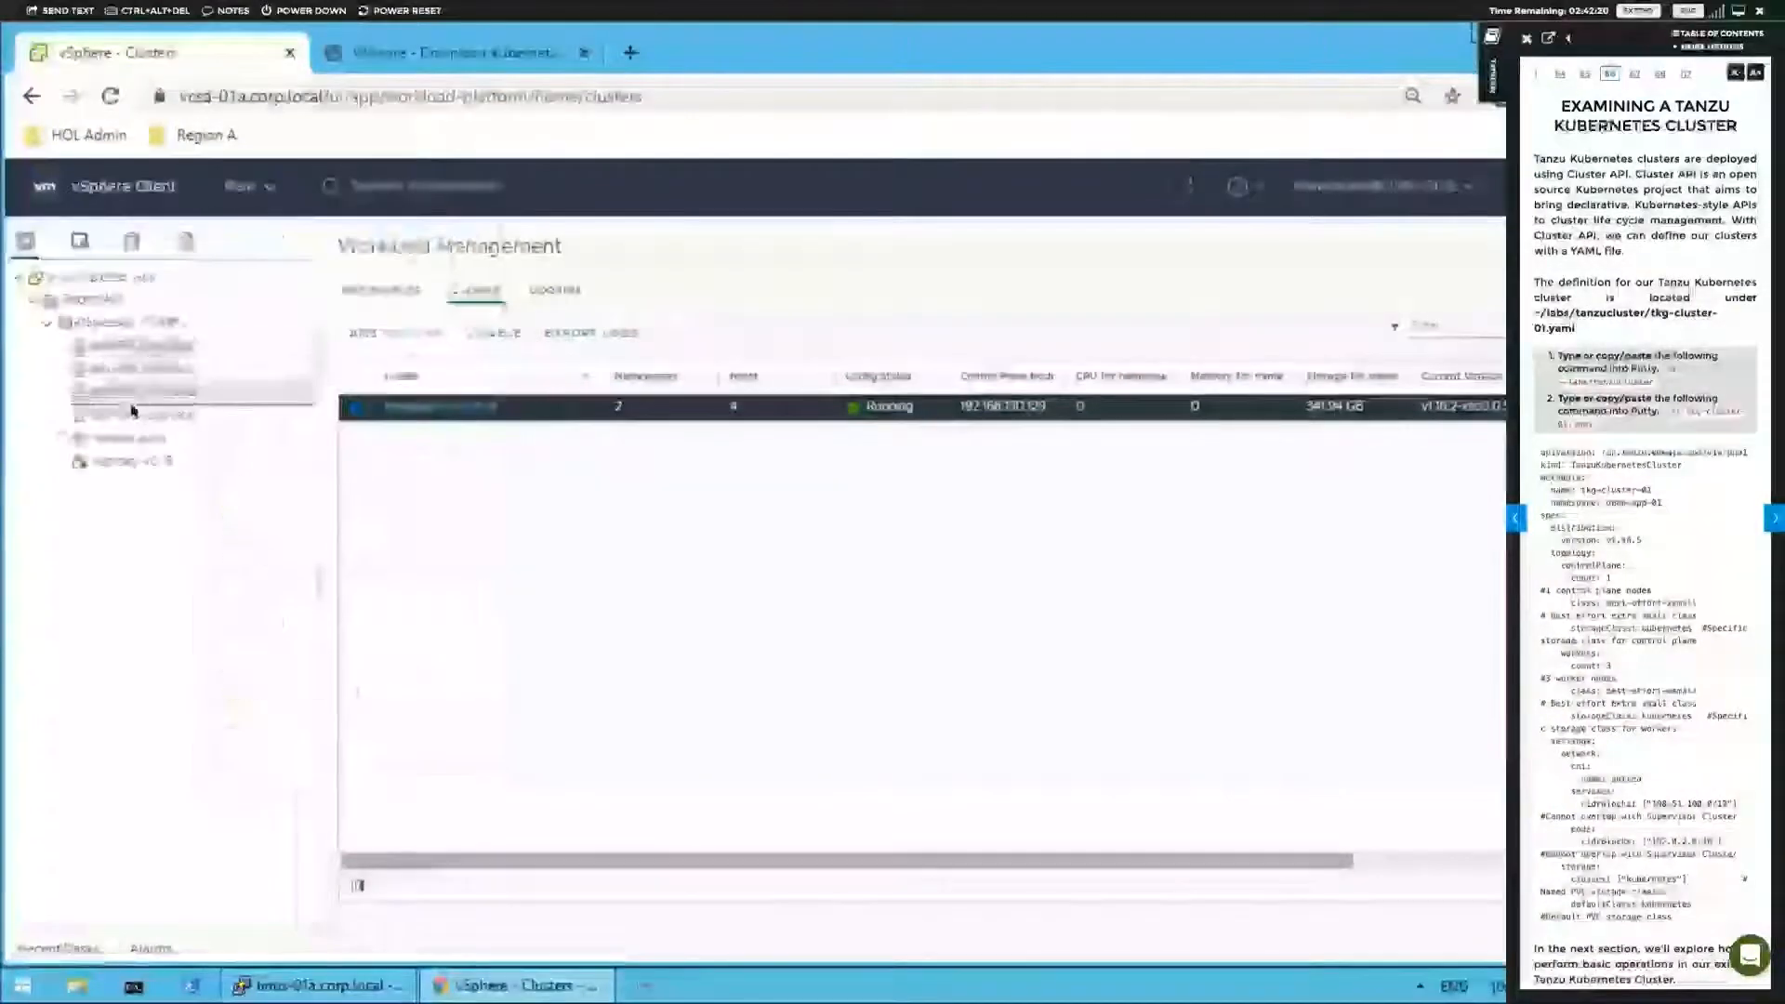
left_click(186, 462)
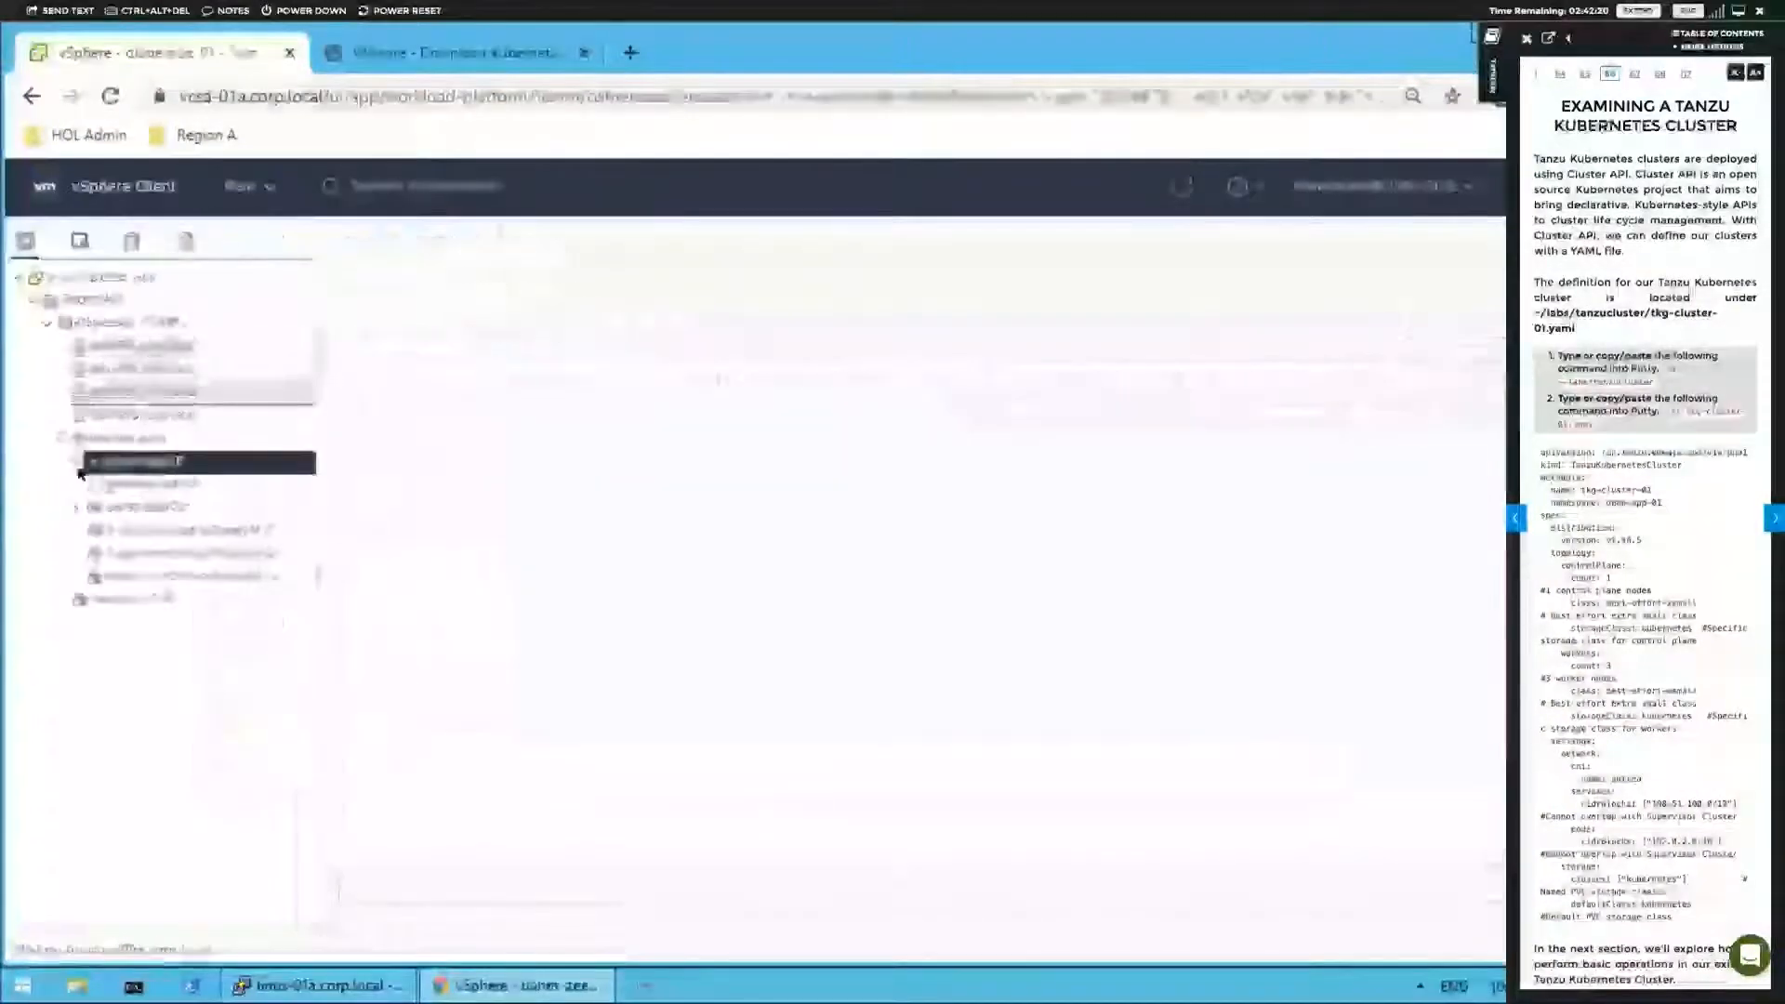
left_click(184, 485)
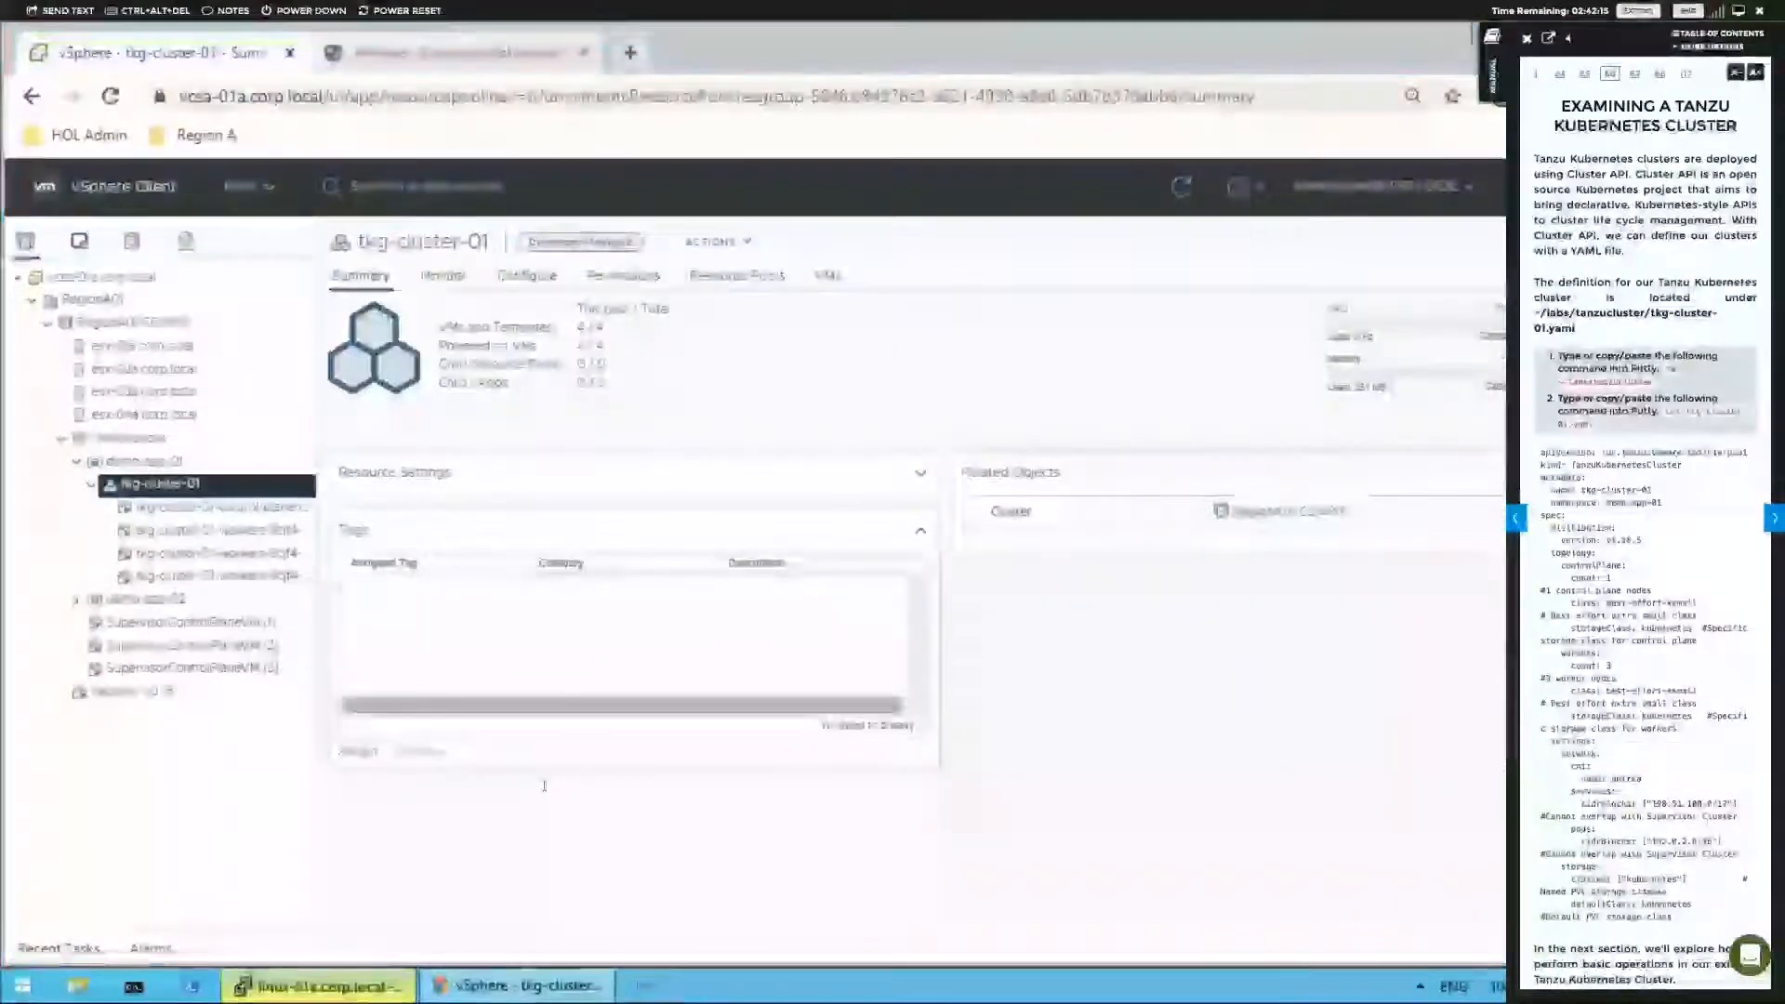
- Return to the linux-01a terminal and list the virtual machines in all namespaces with kubectl get vm -A
key("alt+Tab")
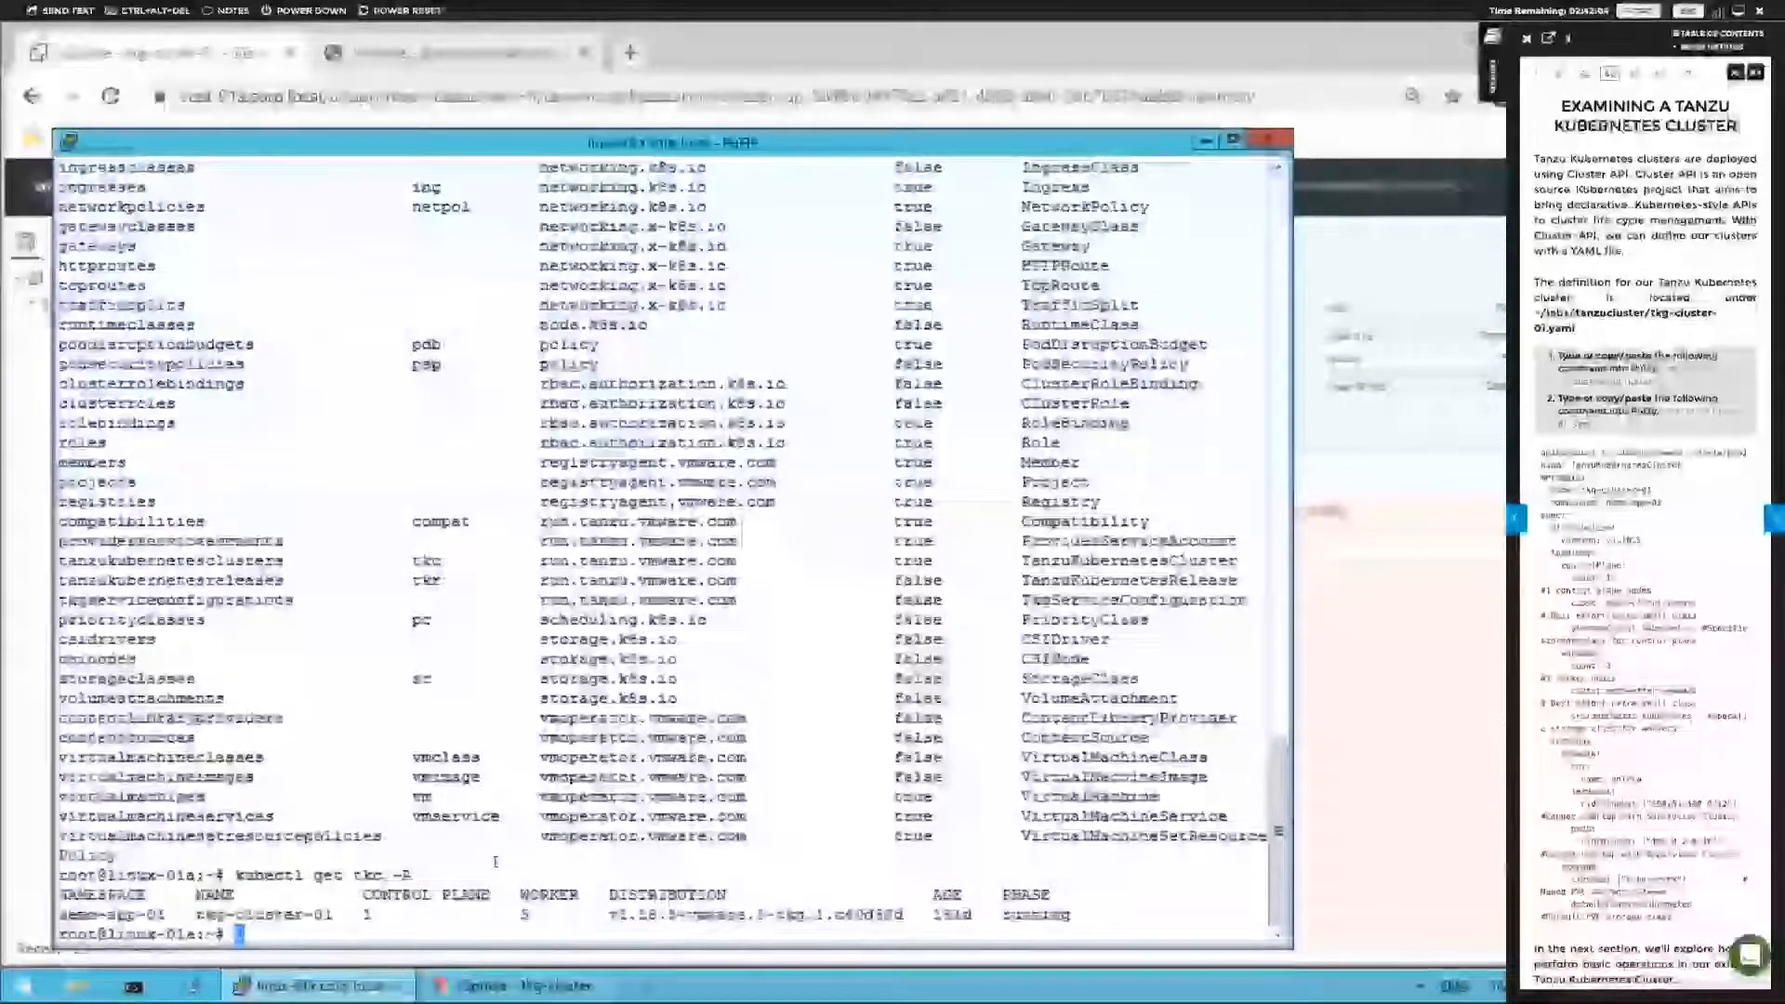
key("Up")
key("Left")
key("Left")
key("Left")
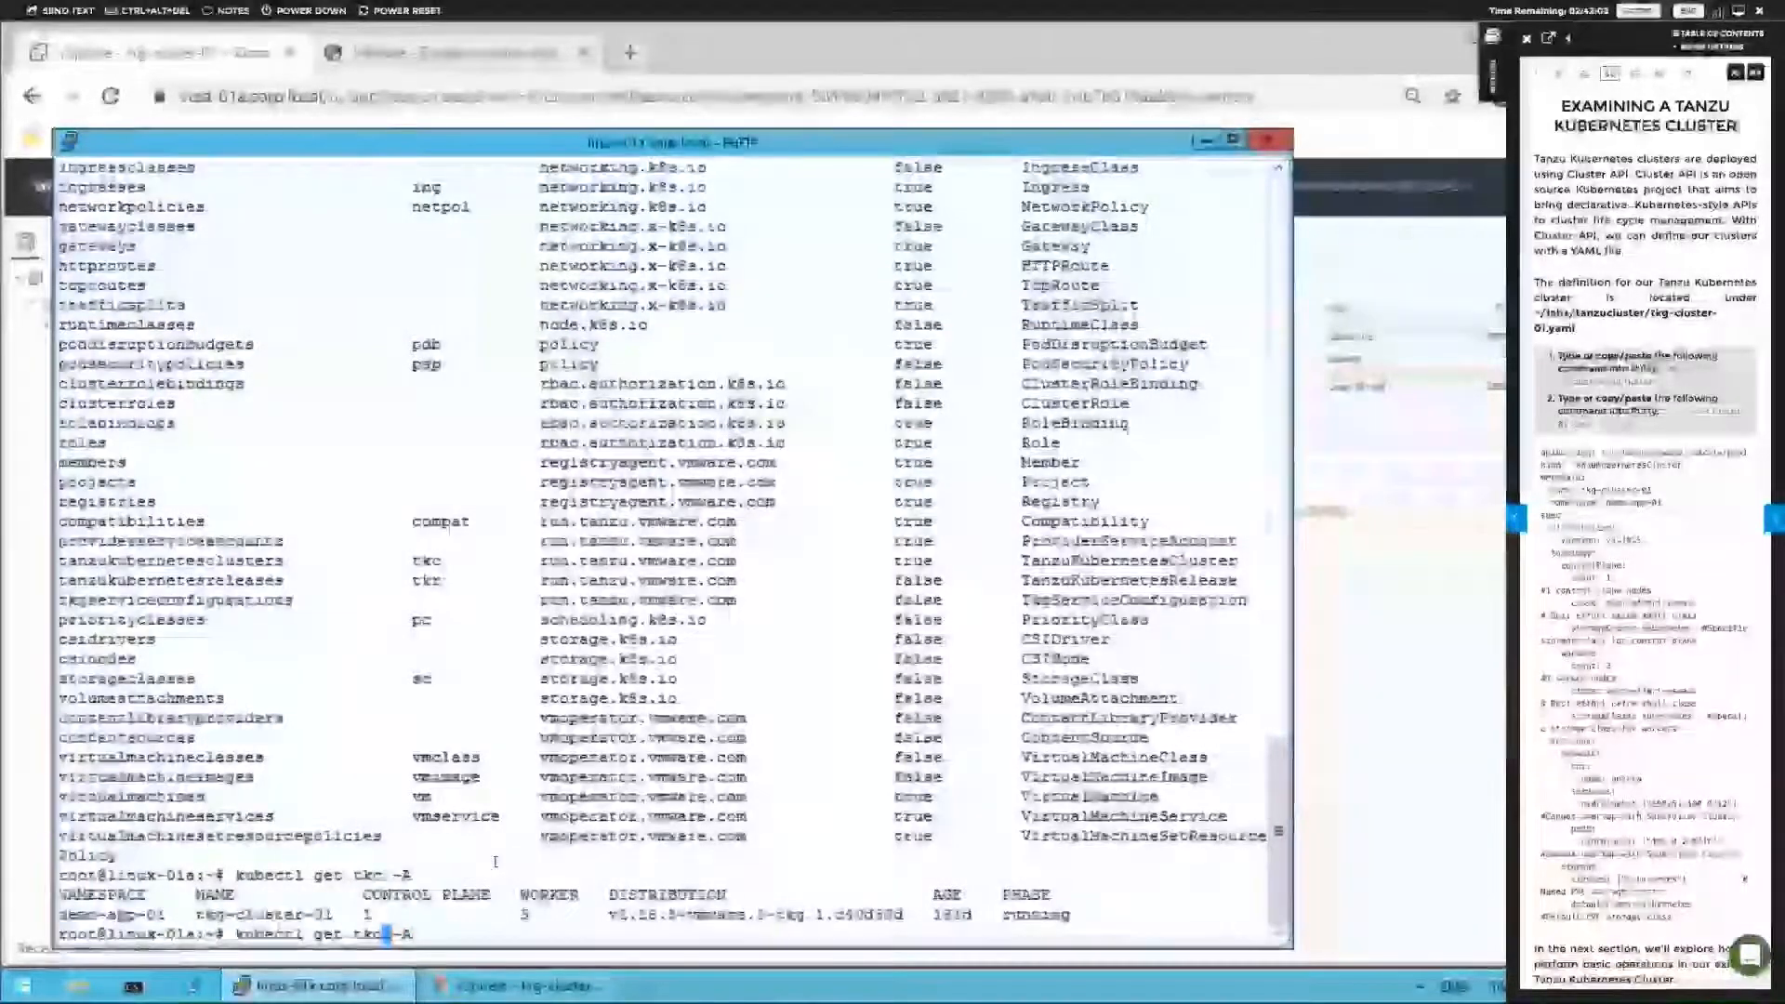
type("vm")
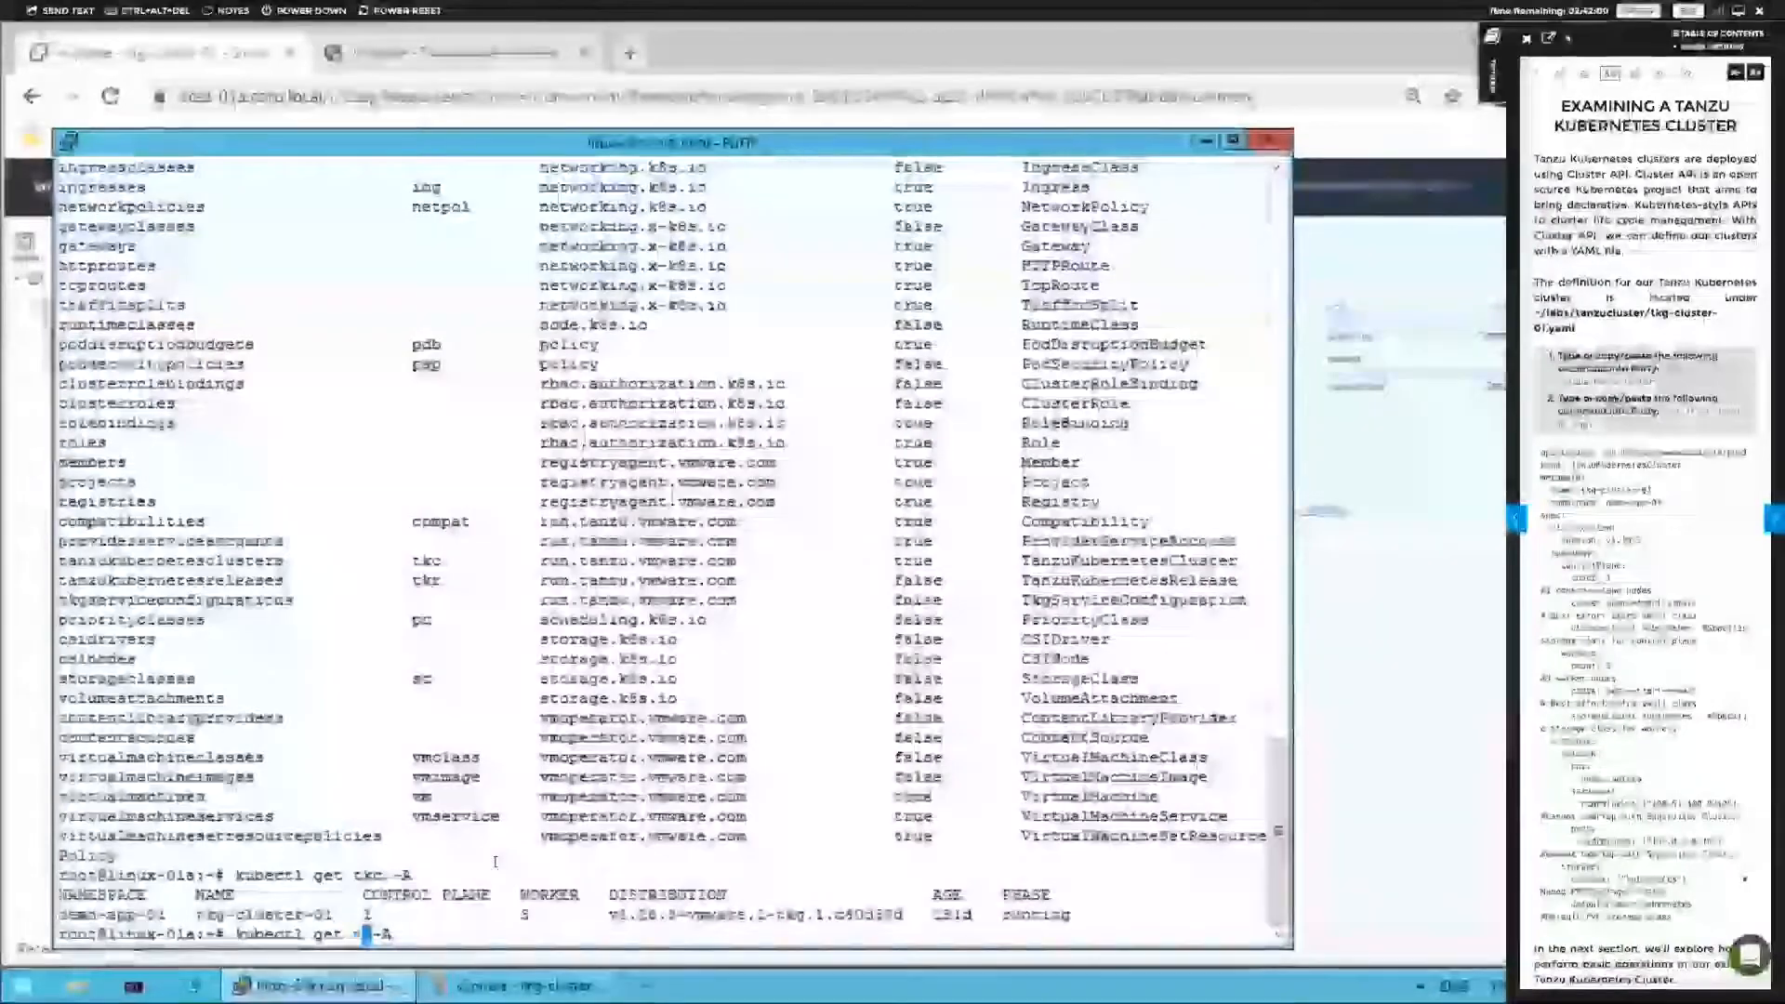
key("Return")
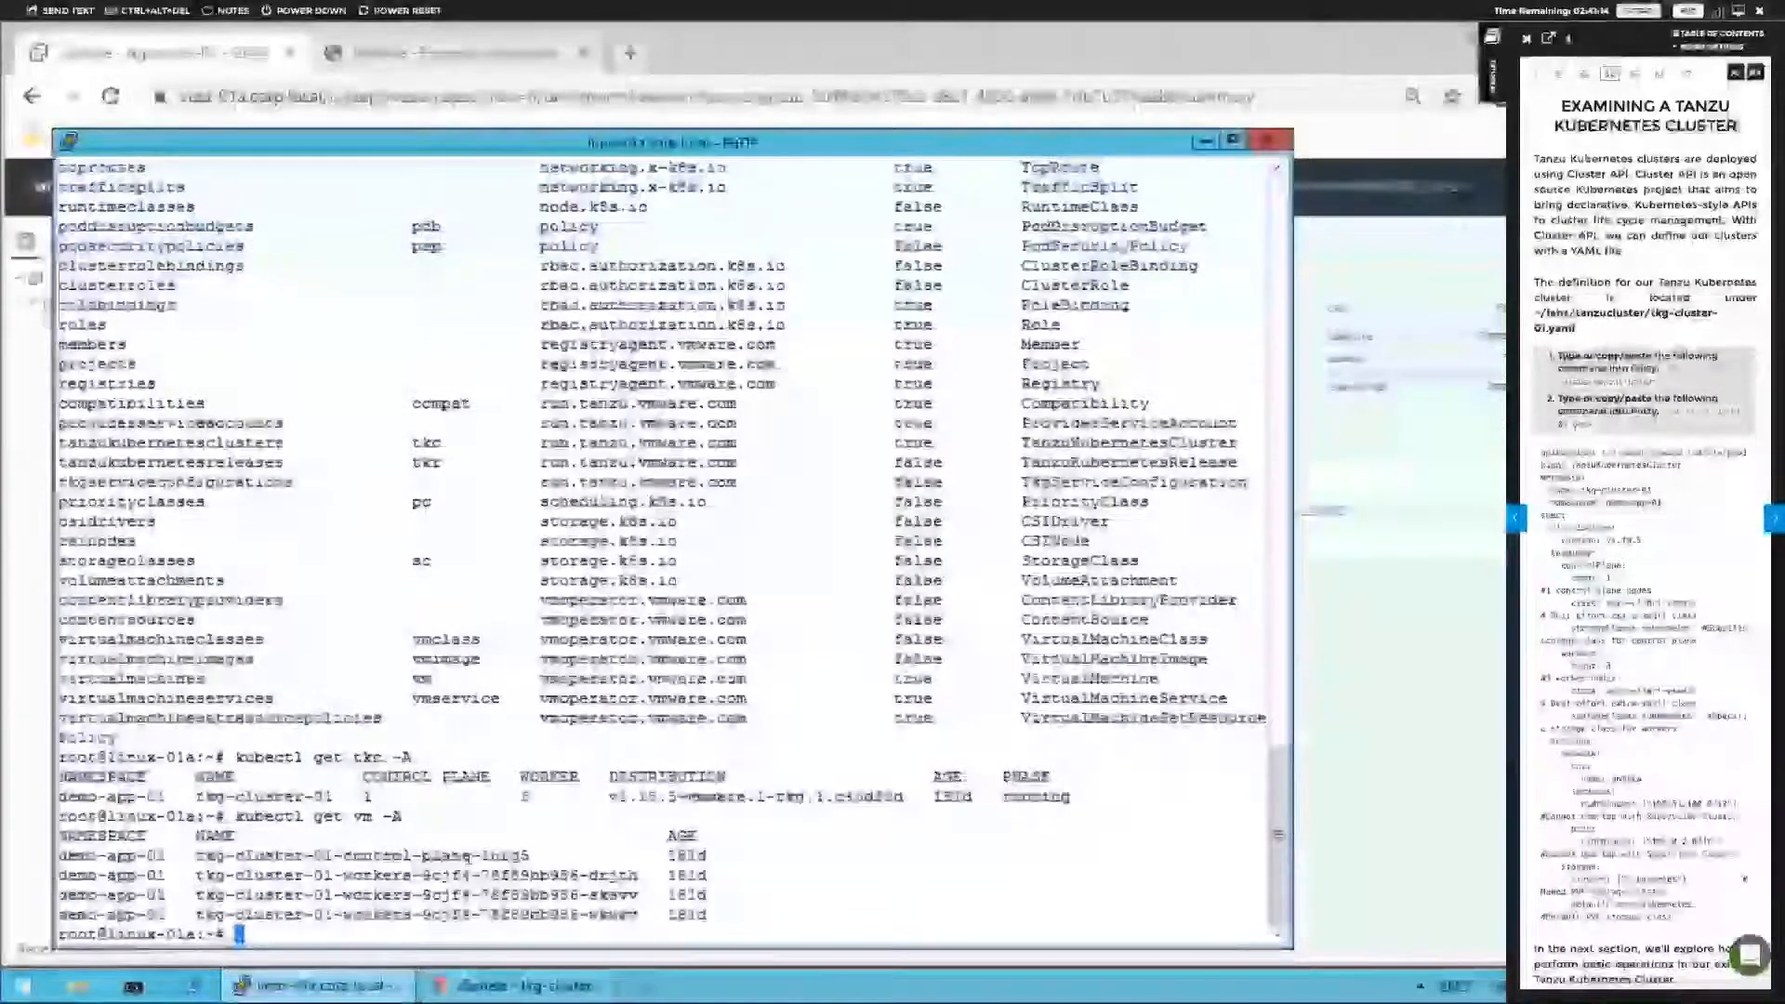
- List the machine sets of the current namespace with kubectl get ms
type("u")
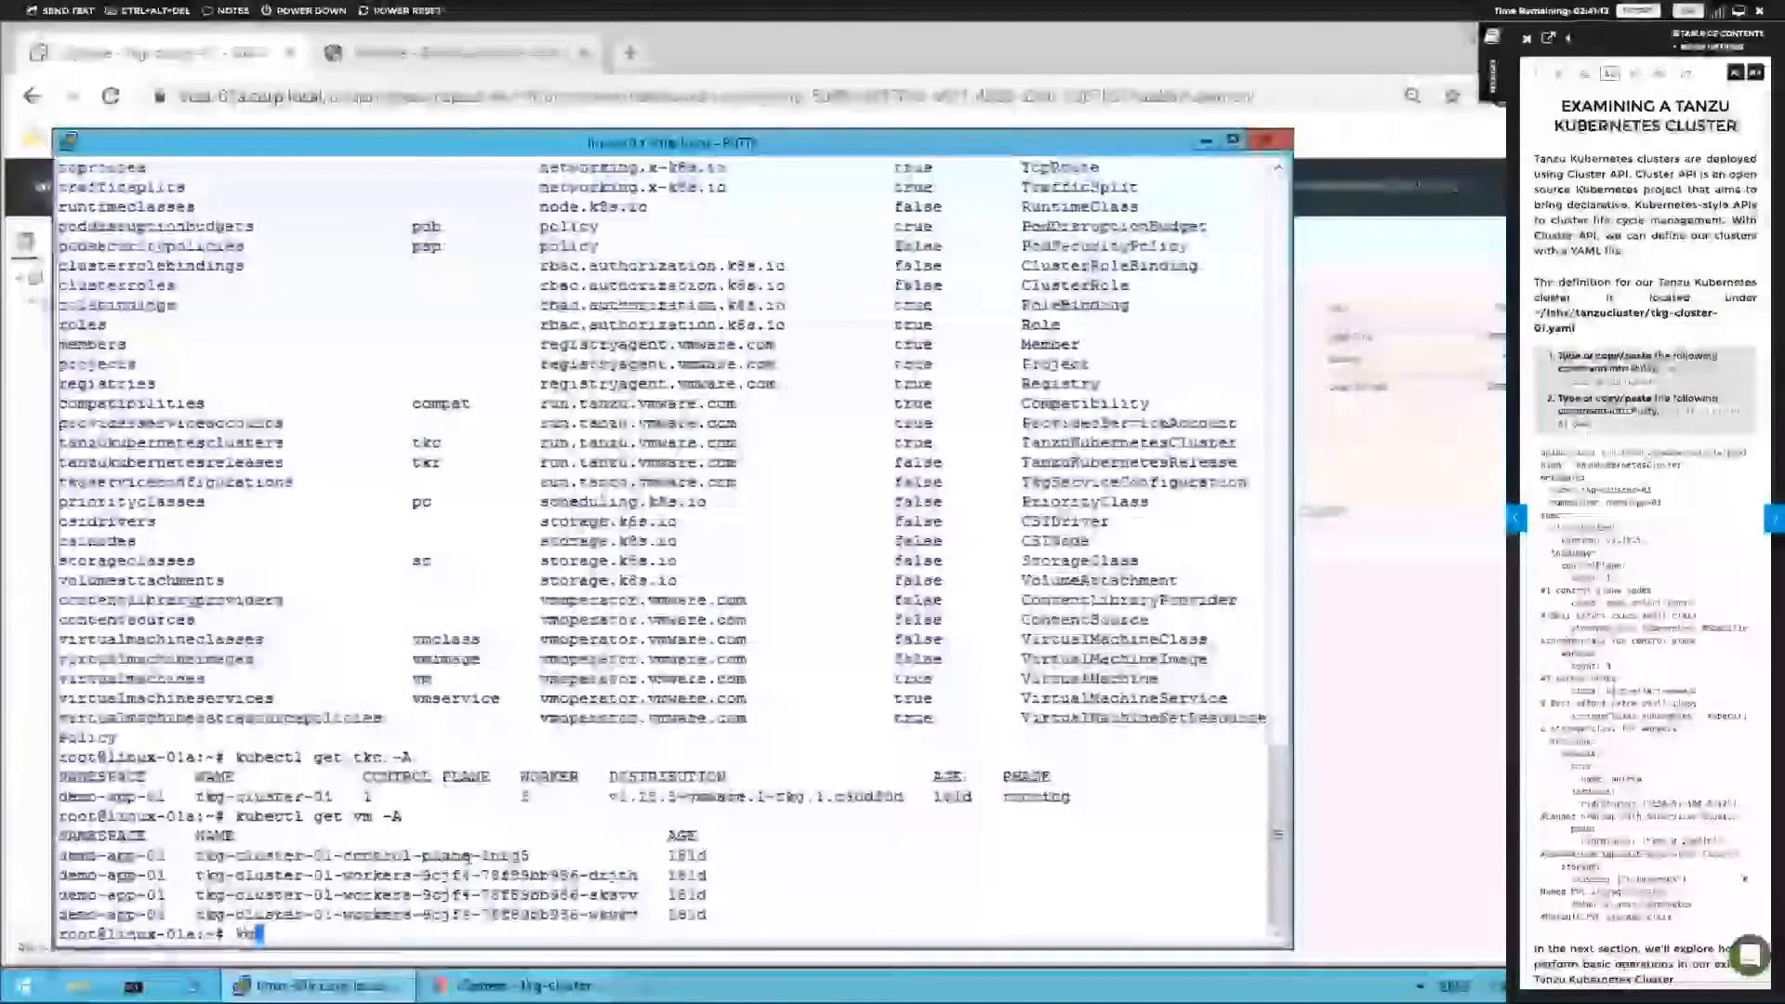
type("bectl get ")
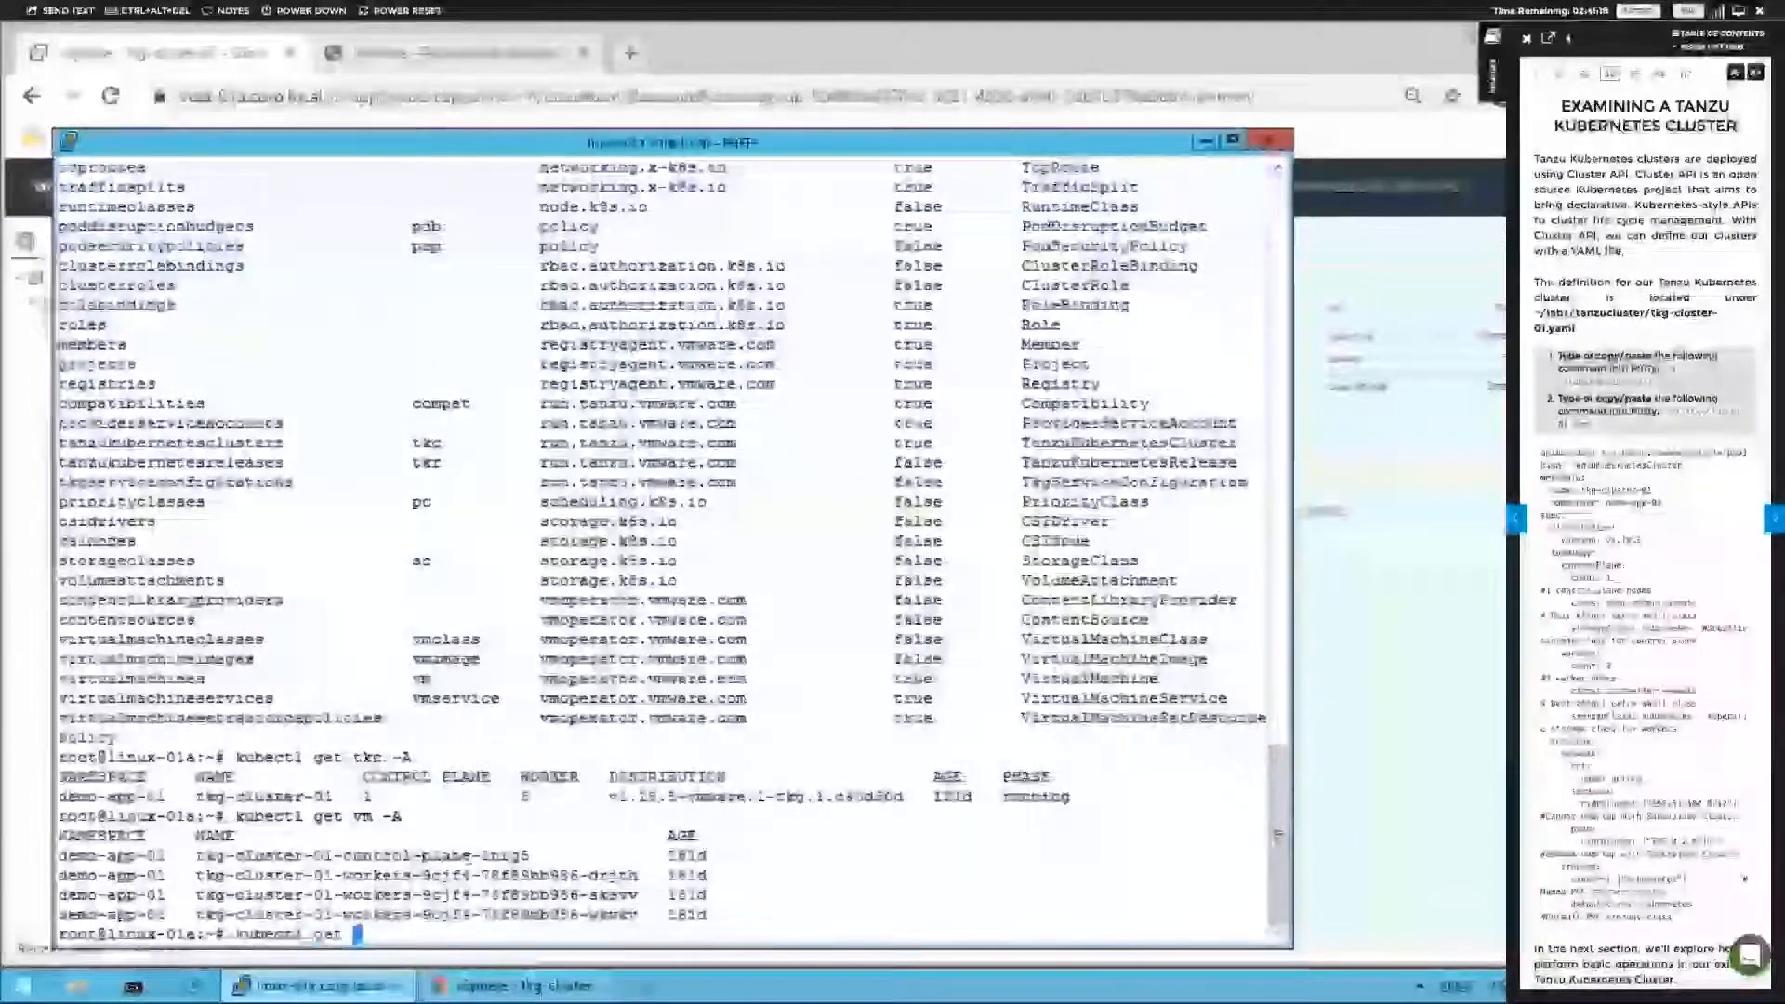
type("ms")
key("Return")
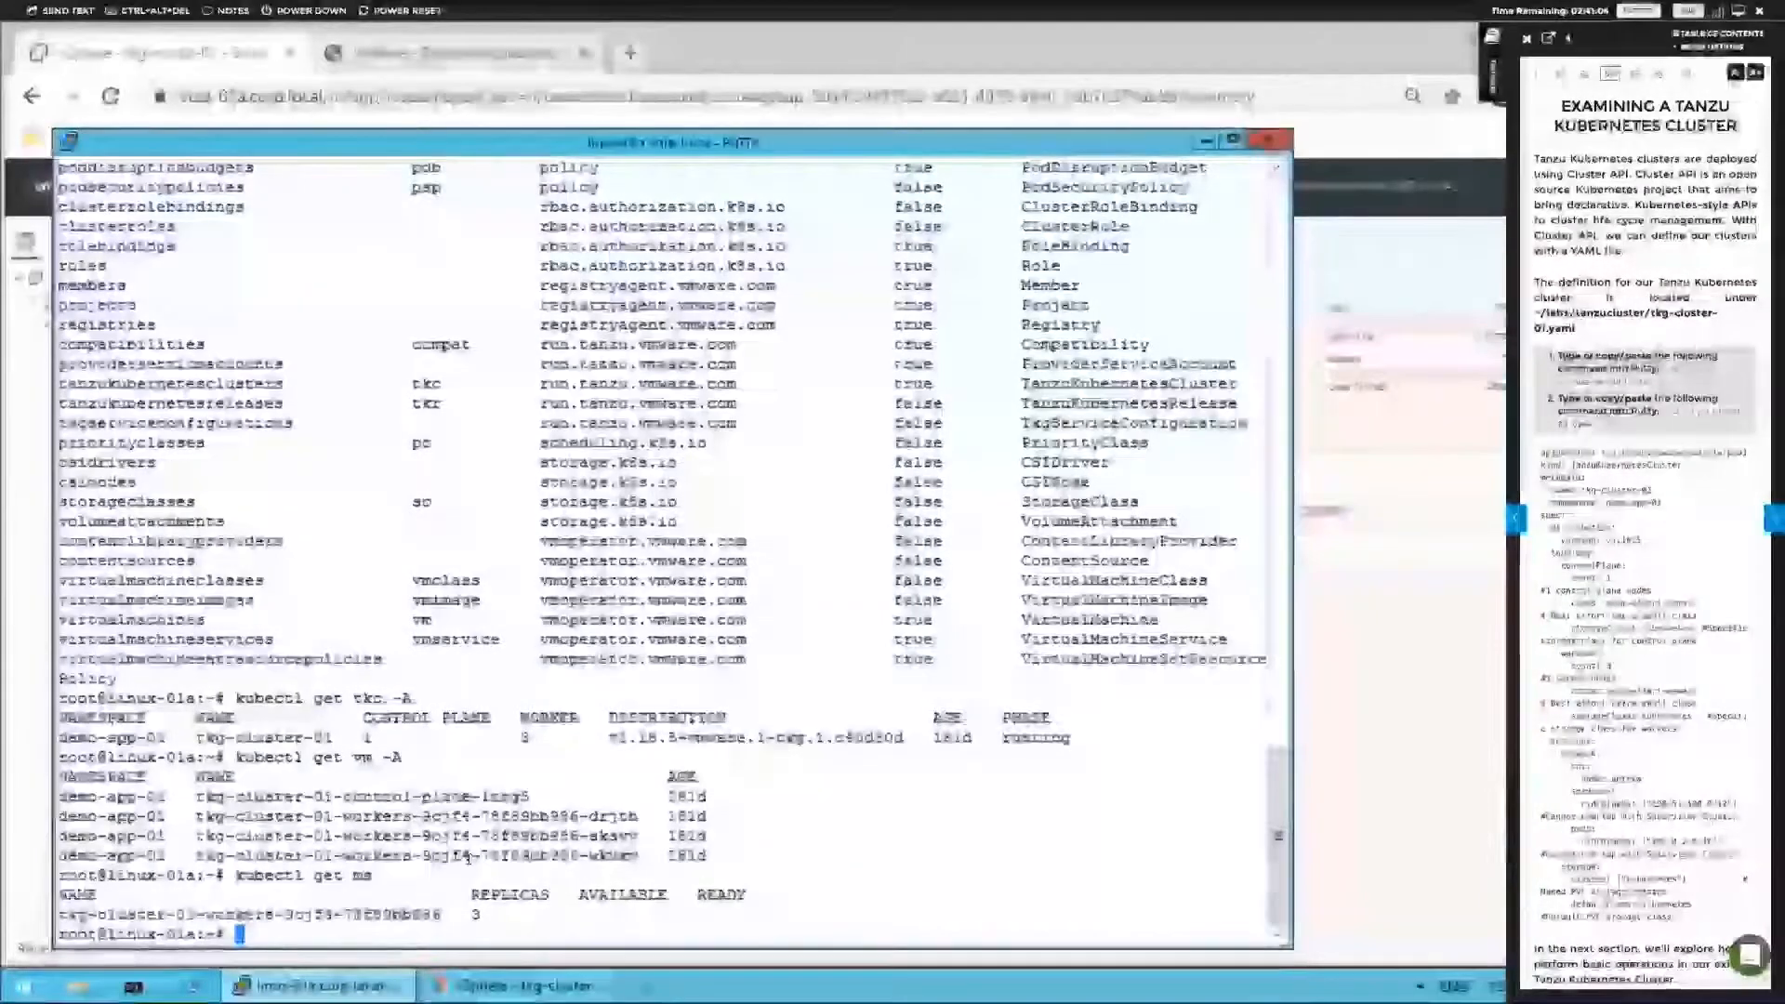
- List the machine deployments with kubectl get md and the individual machines with kubectl get ma
type("kubectl get md")
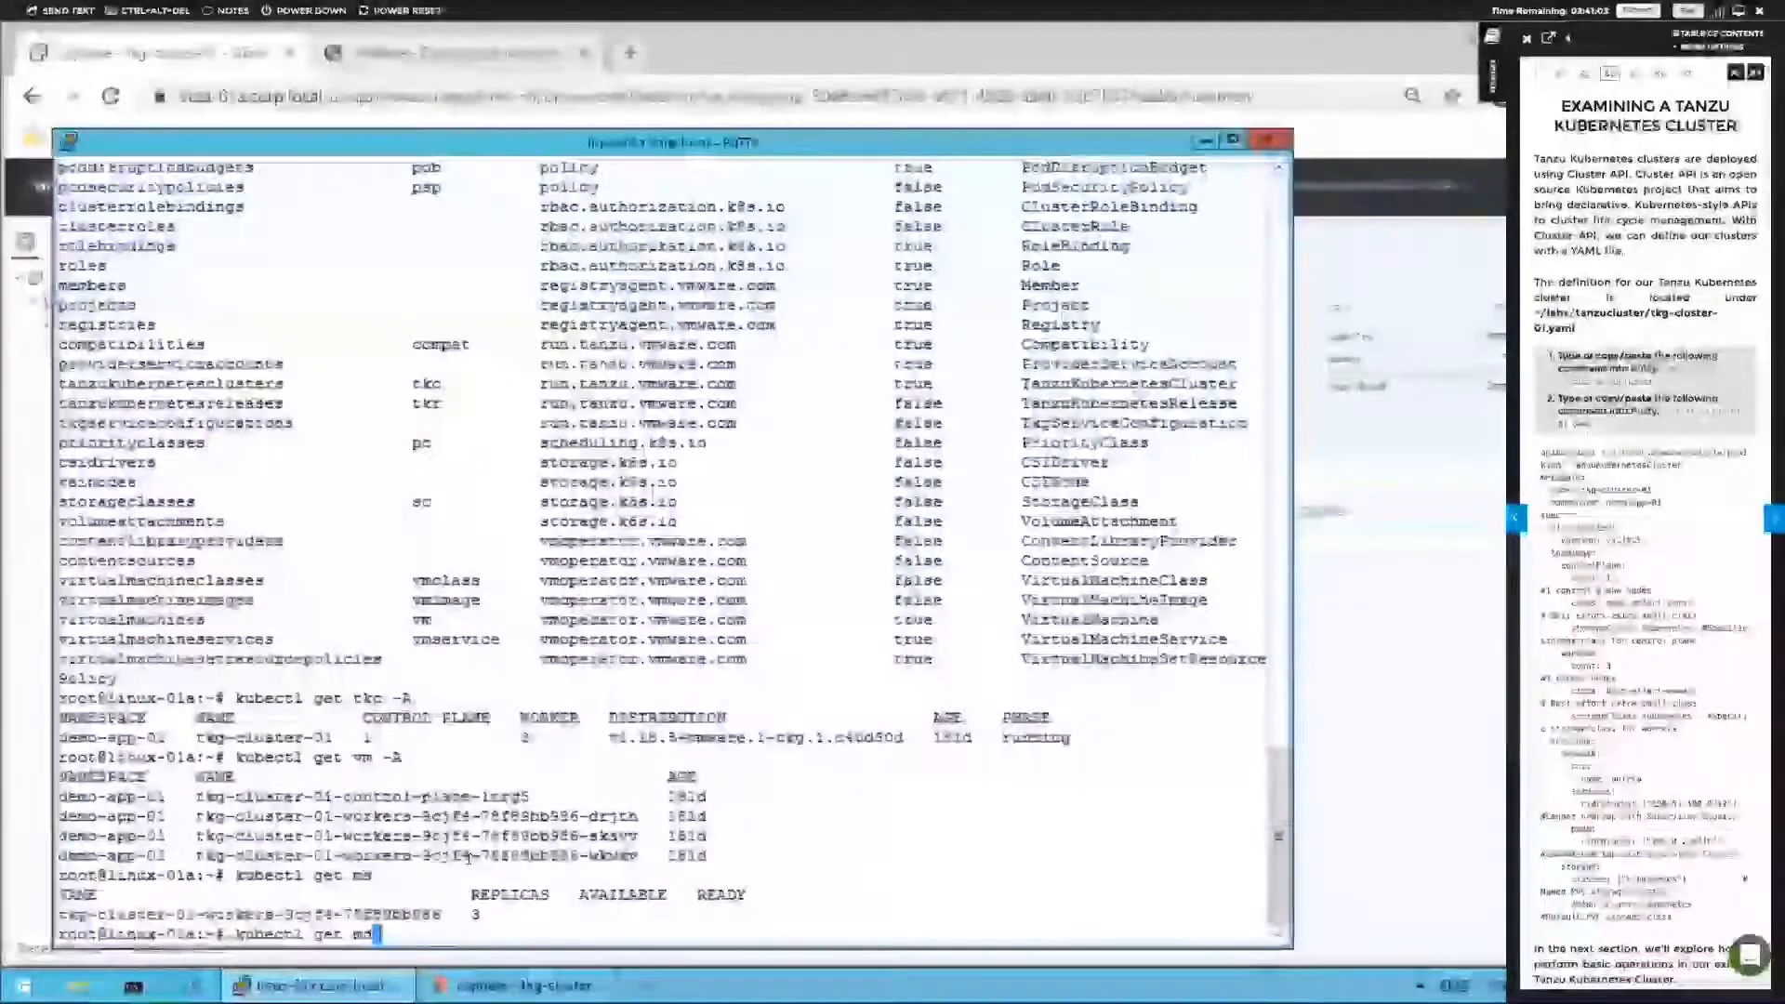
key("Return")
key("Up")
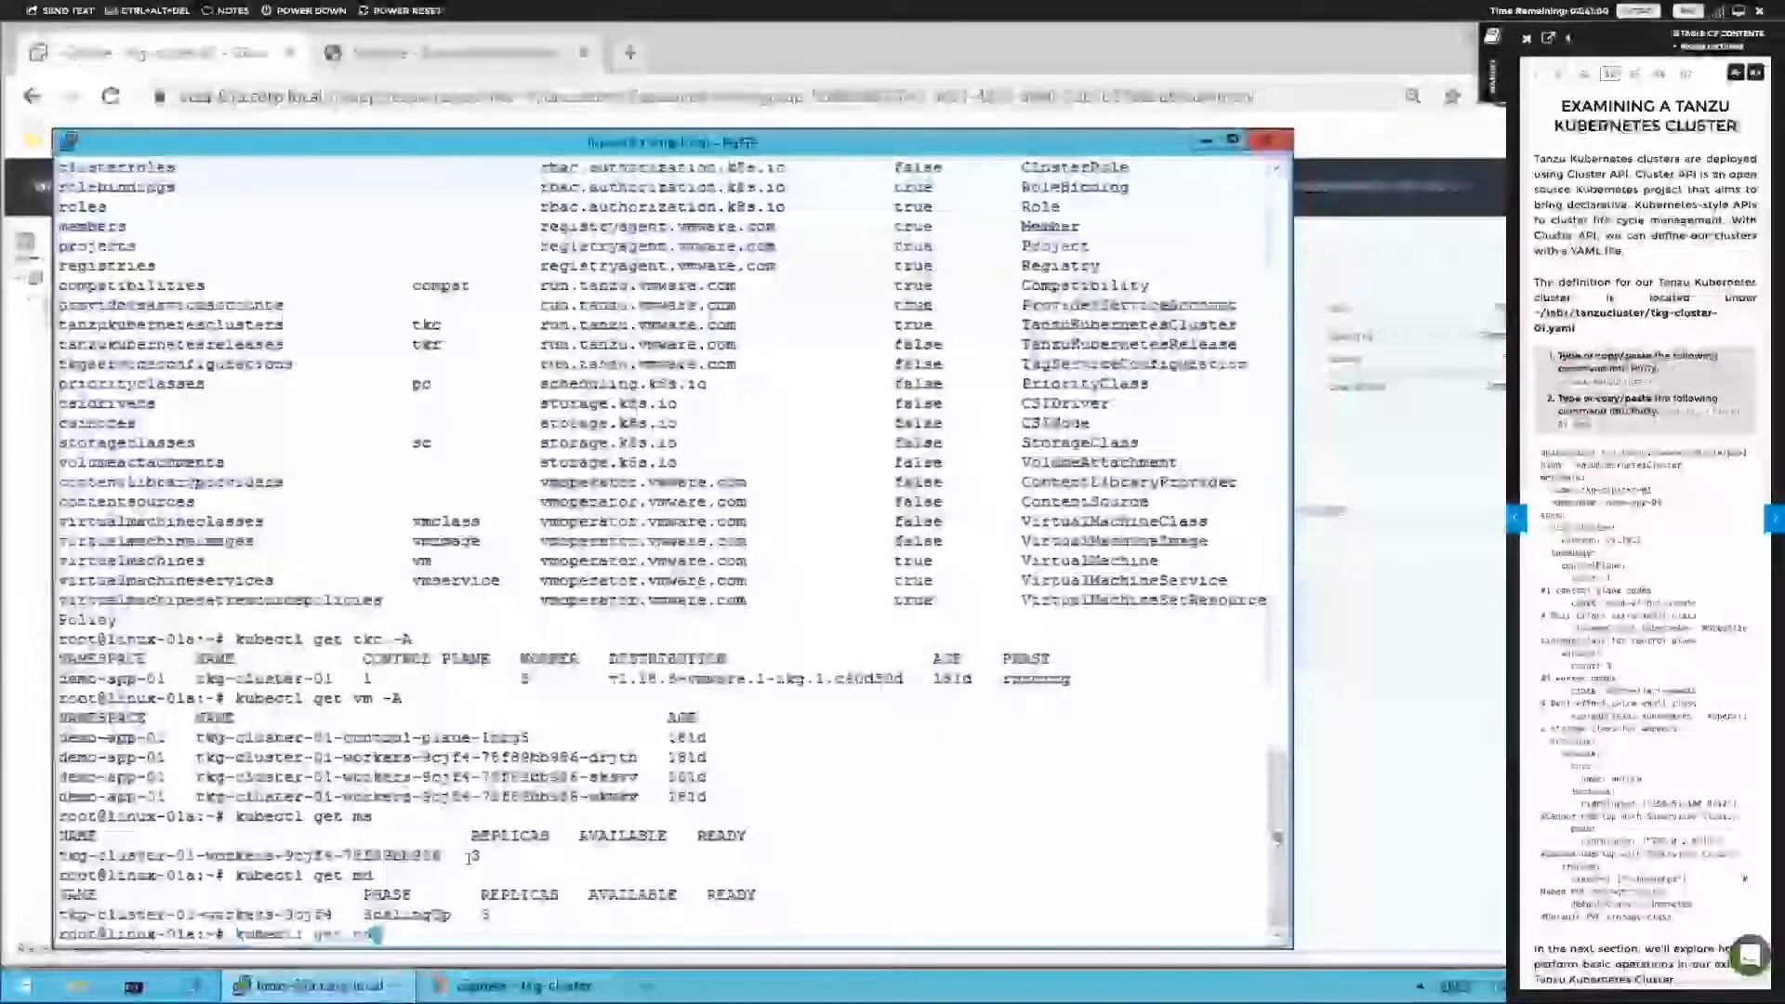
type("s")
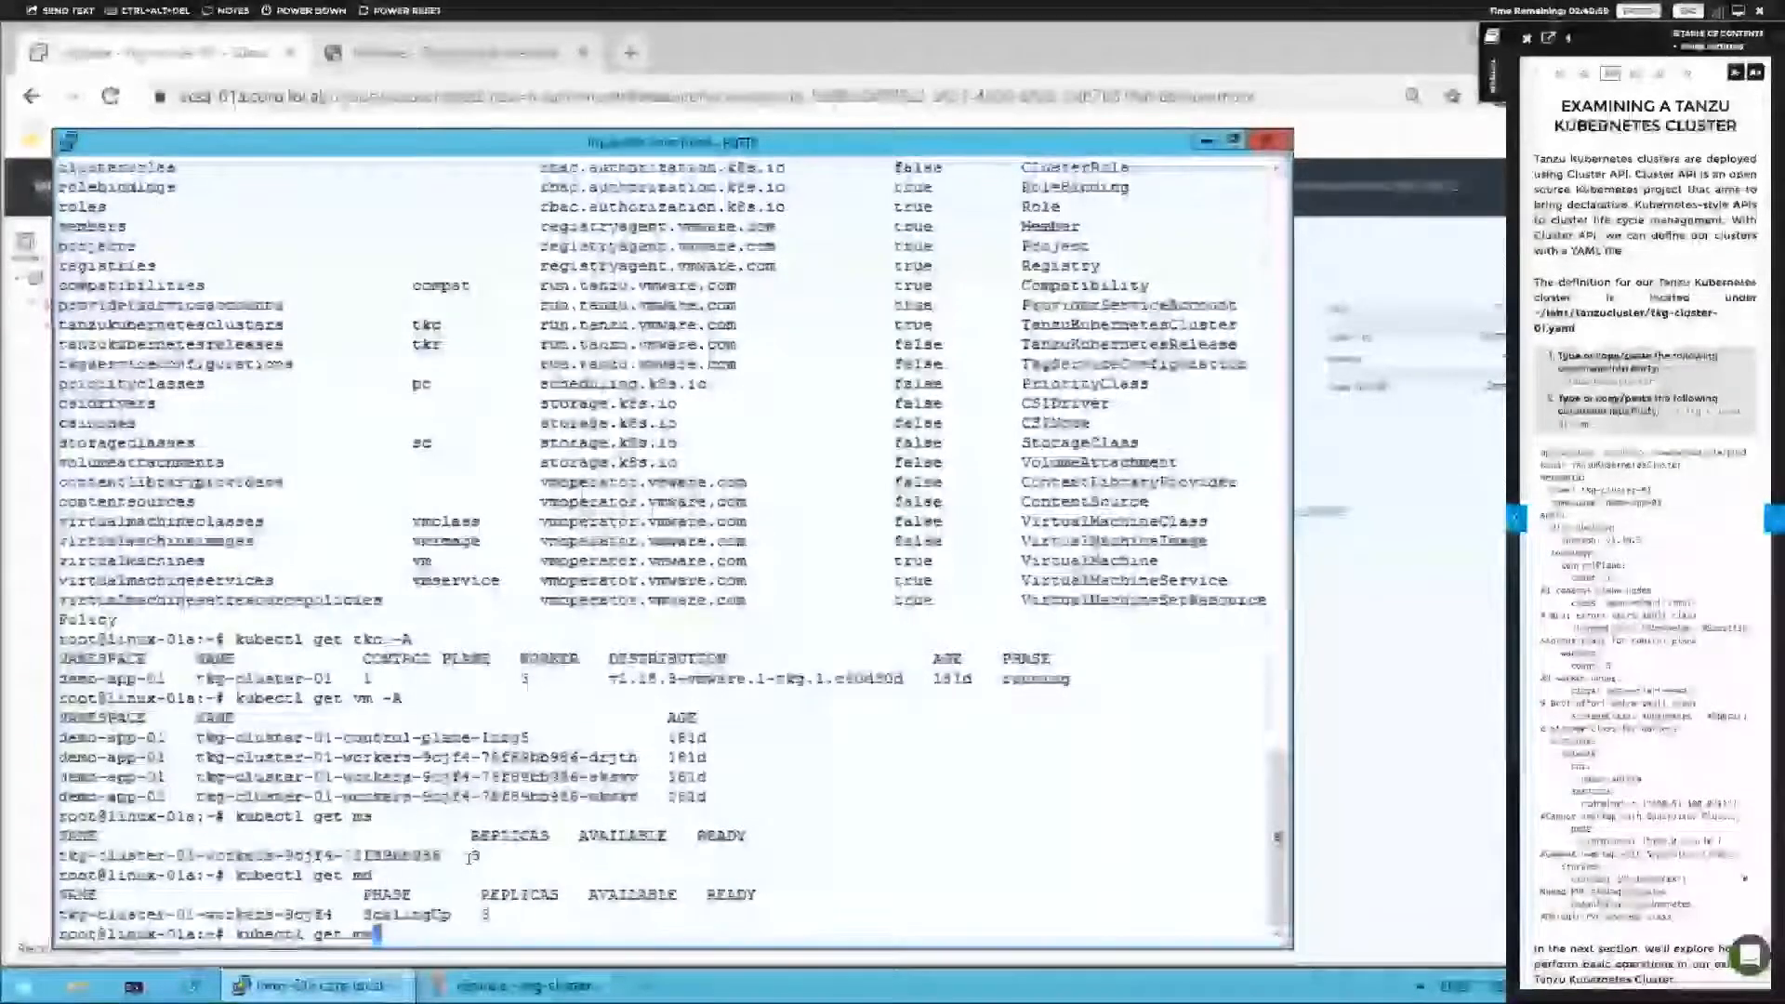
key("Return")
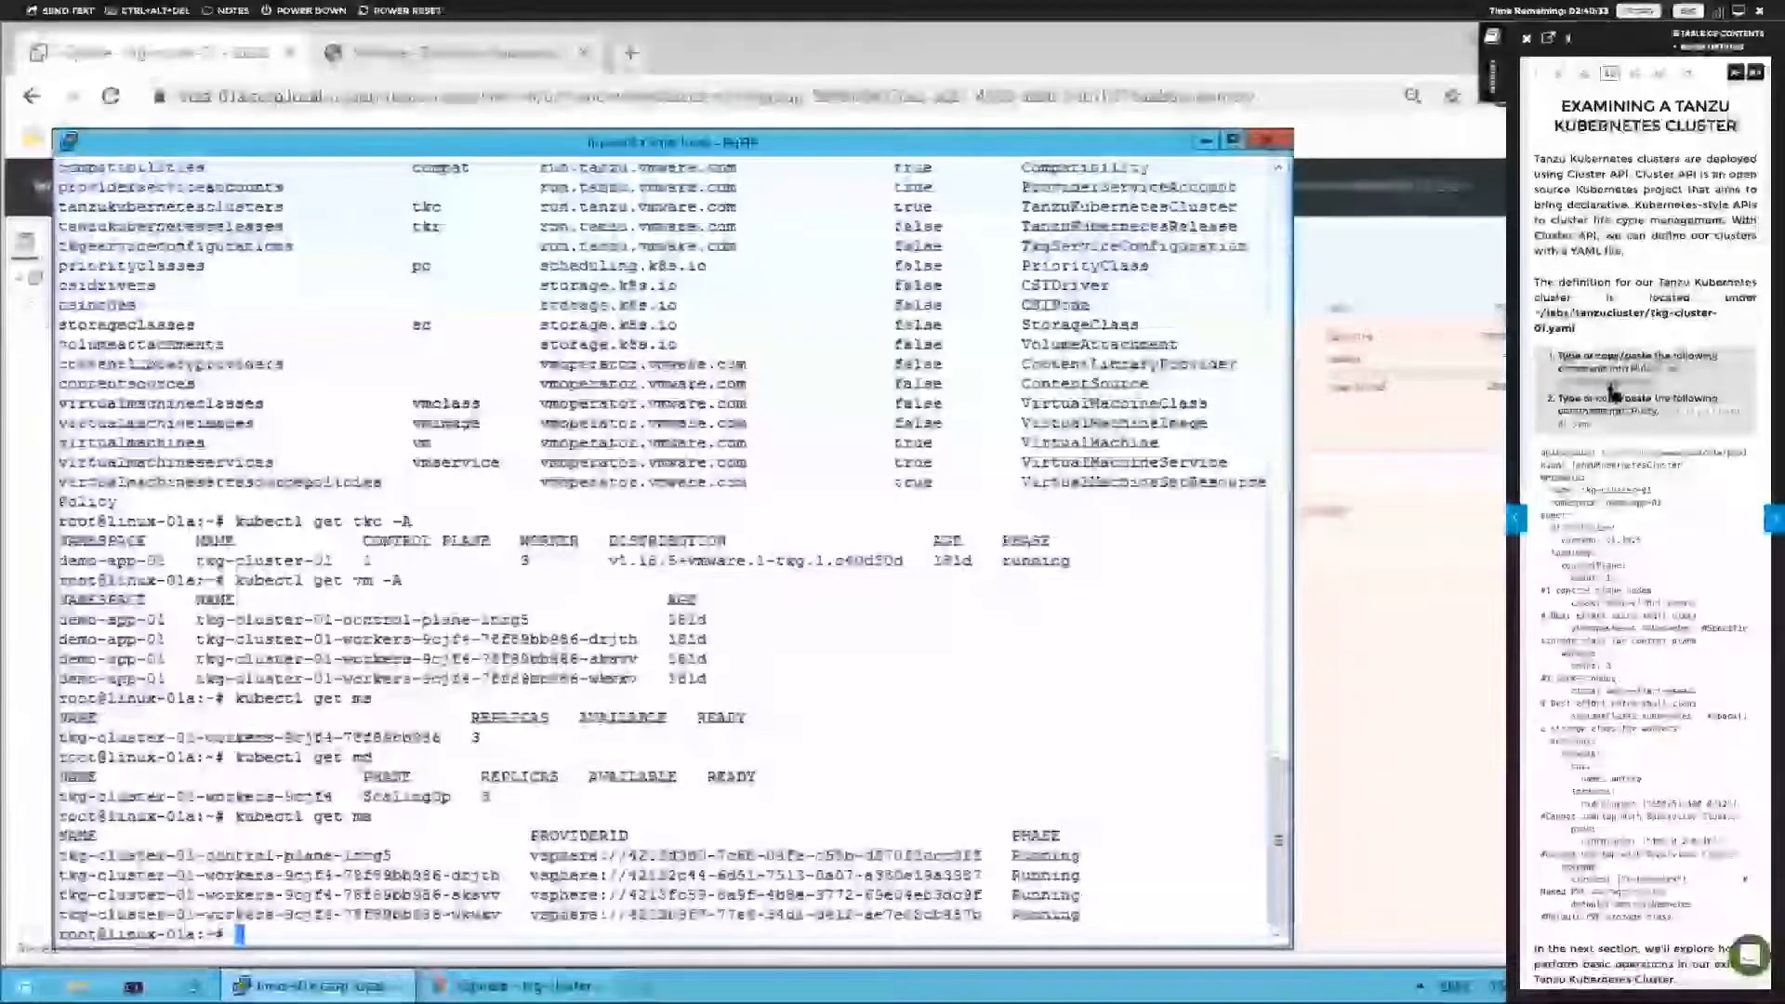
- Change to the ~/labs/tanzucluster directory using the manual's command and list its files with ls
left_click_drag(1142, 712, 905, 944)
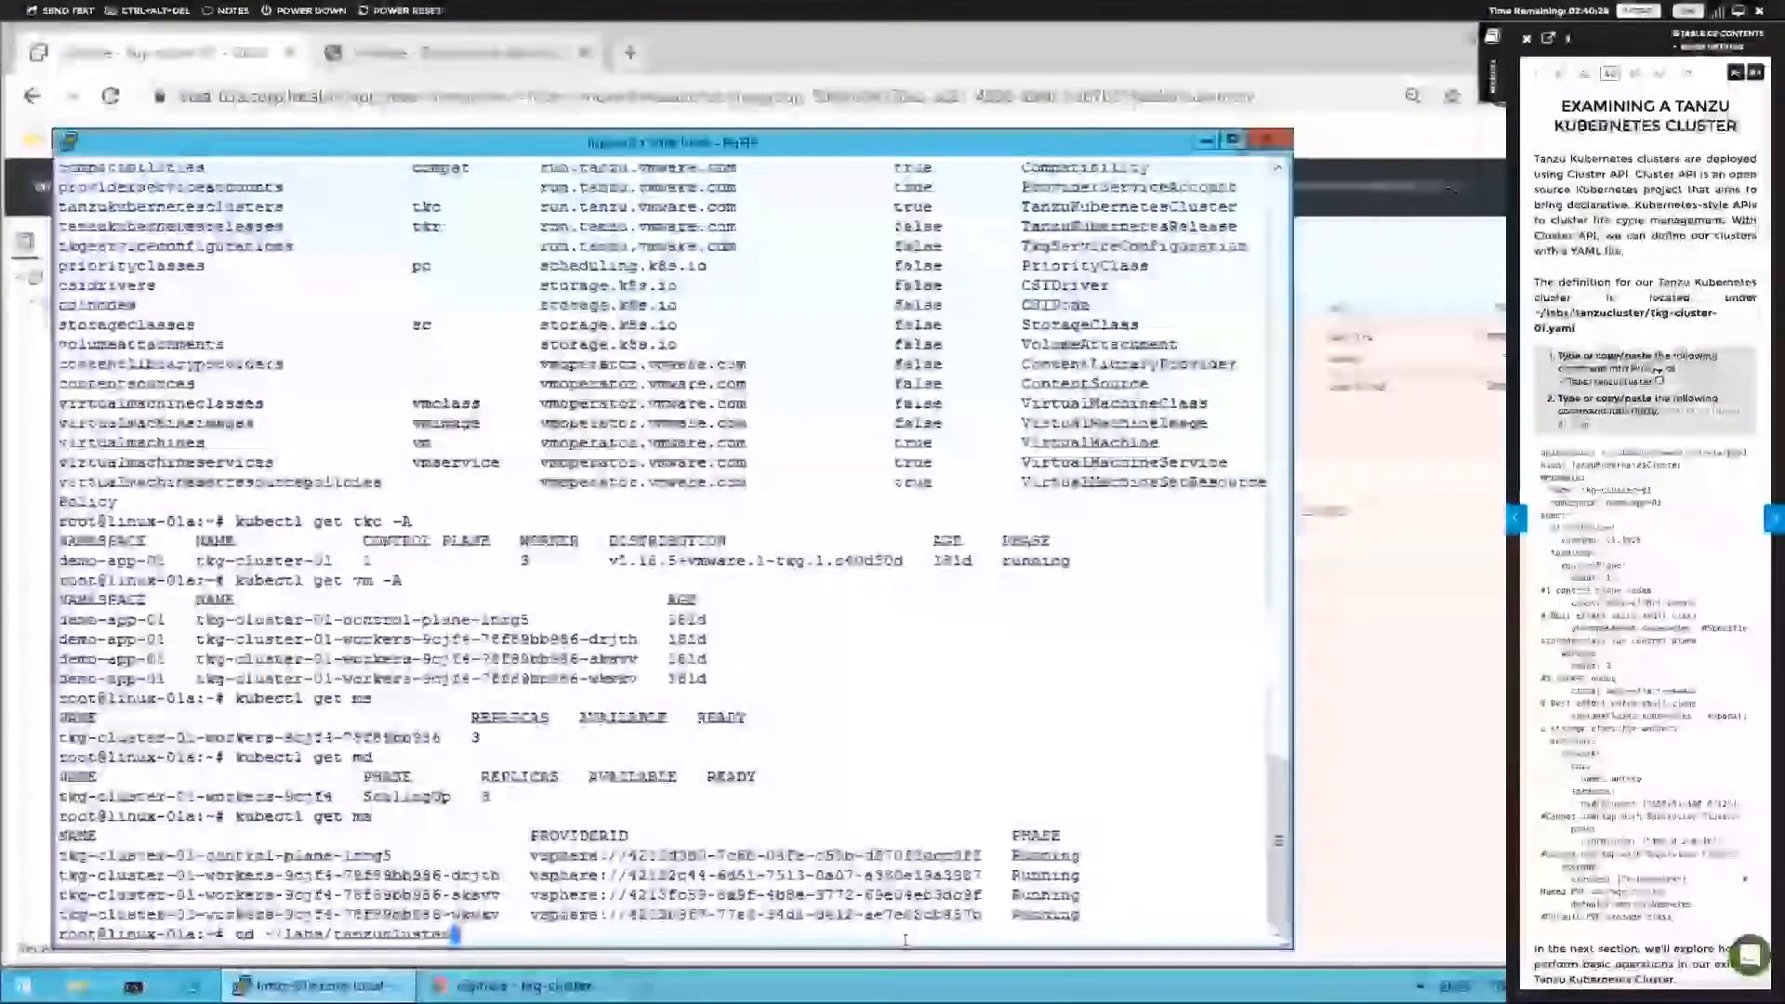
key("Return")
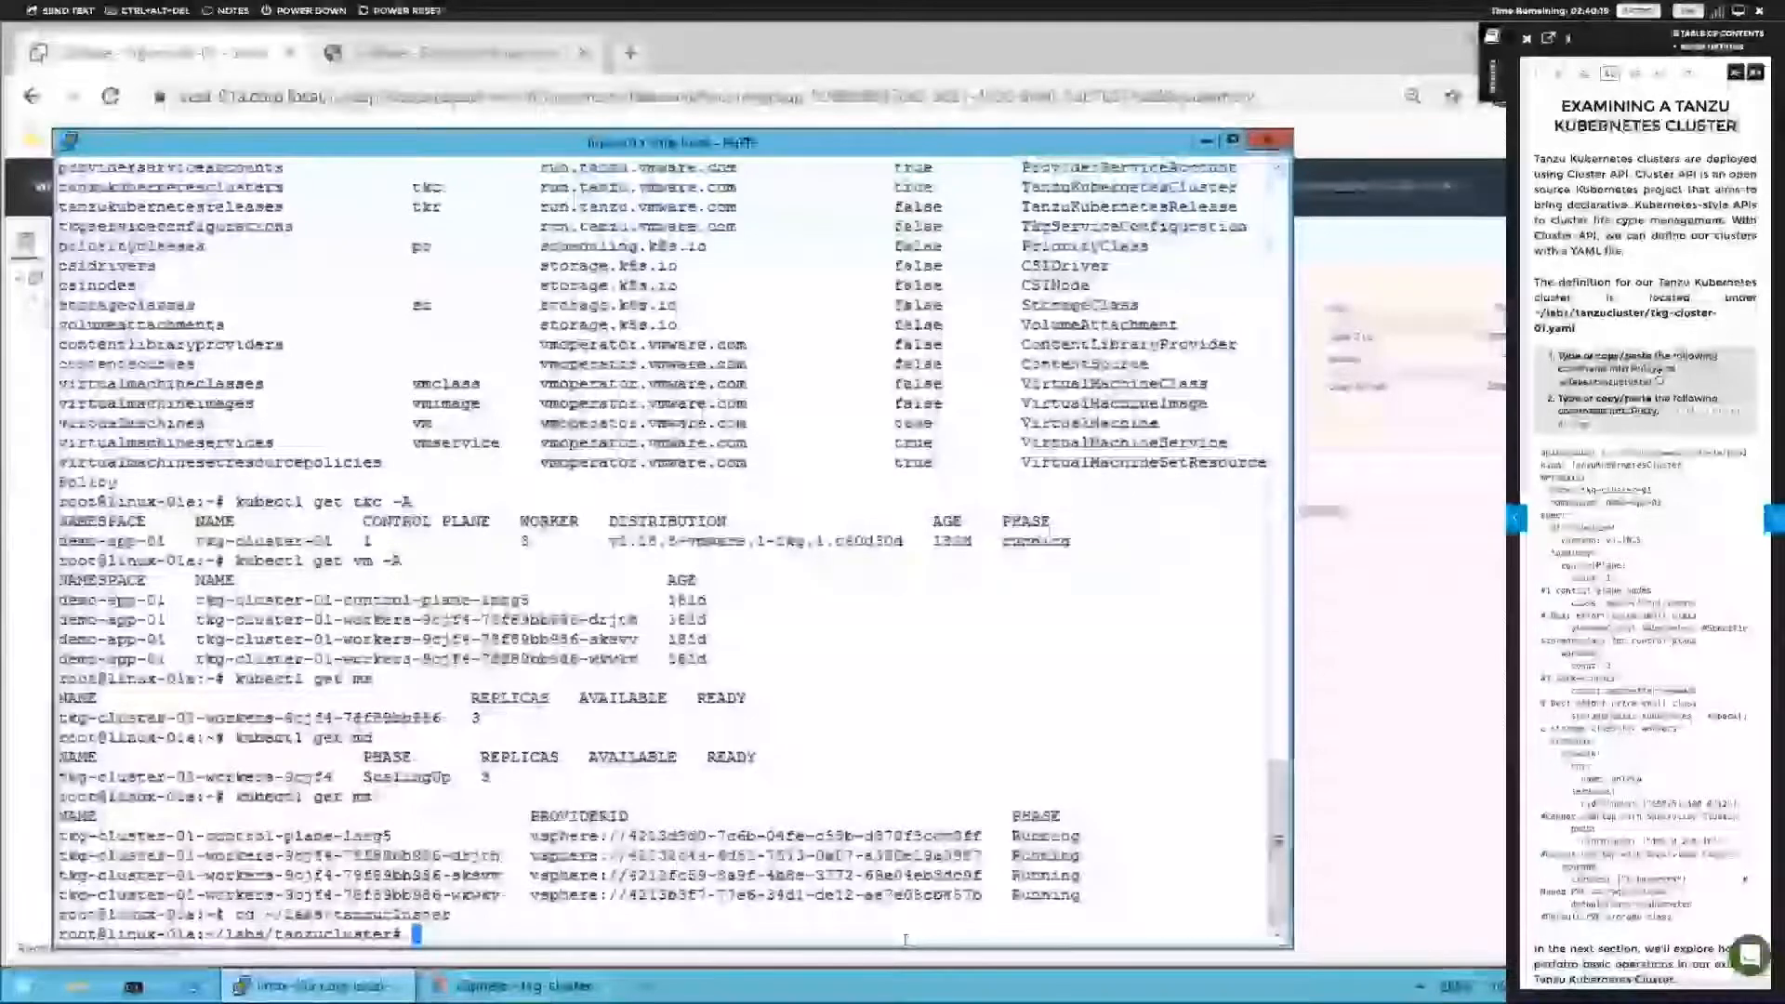
type("ls")
key("Return")
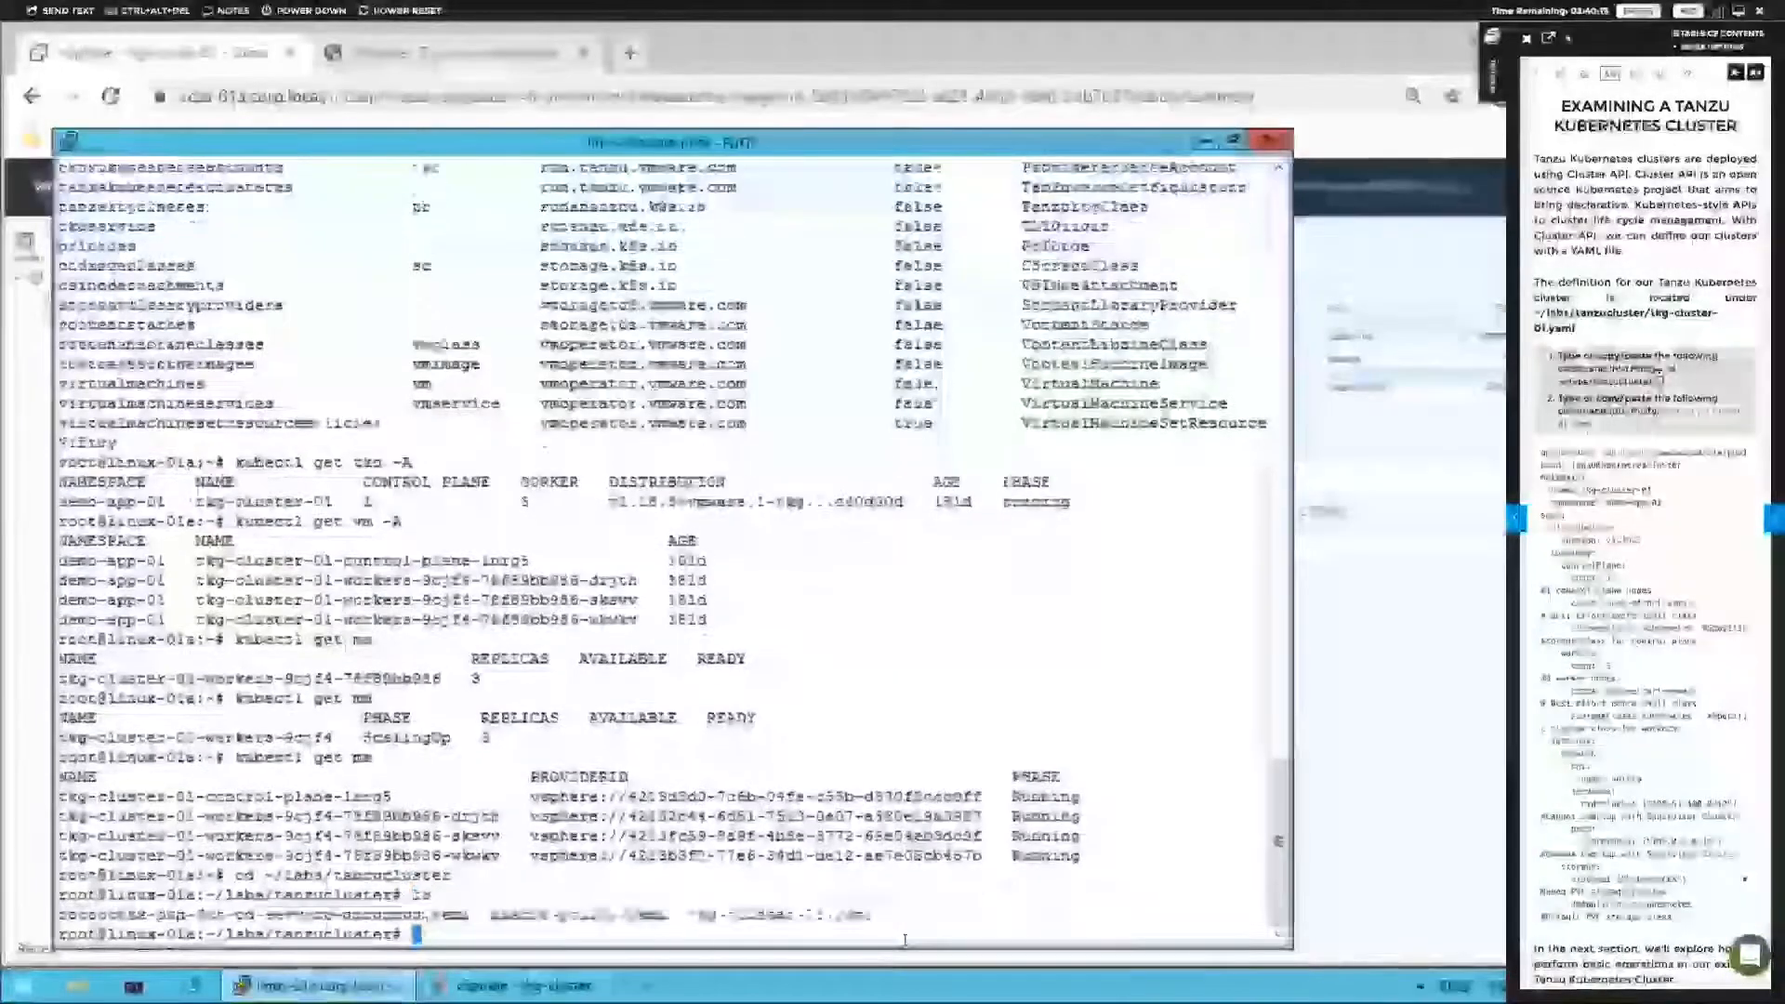
- Open the cluster definition file tkg-cluster-01.yaml for viewing with the less command
type("v")
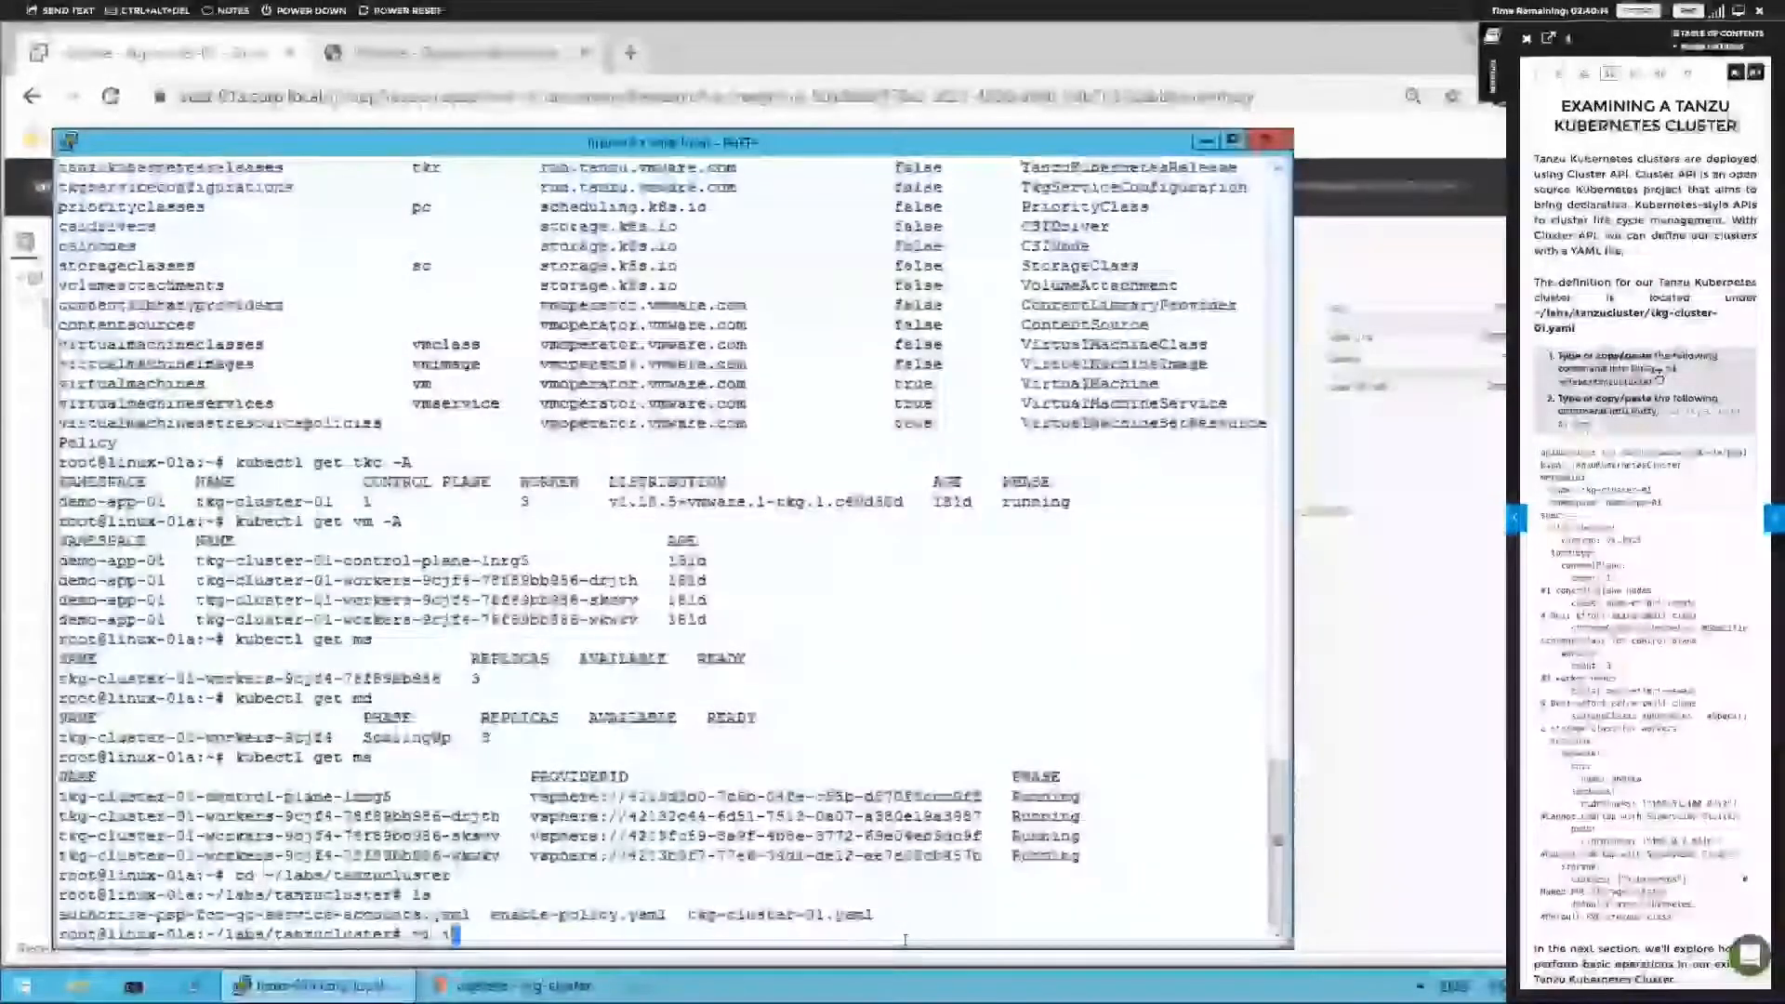
key("BackSpace")
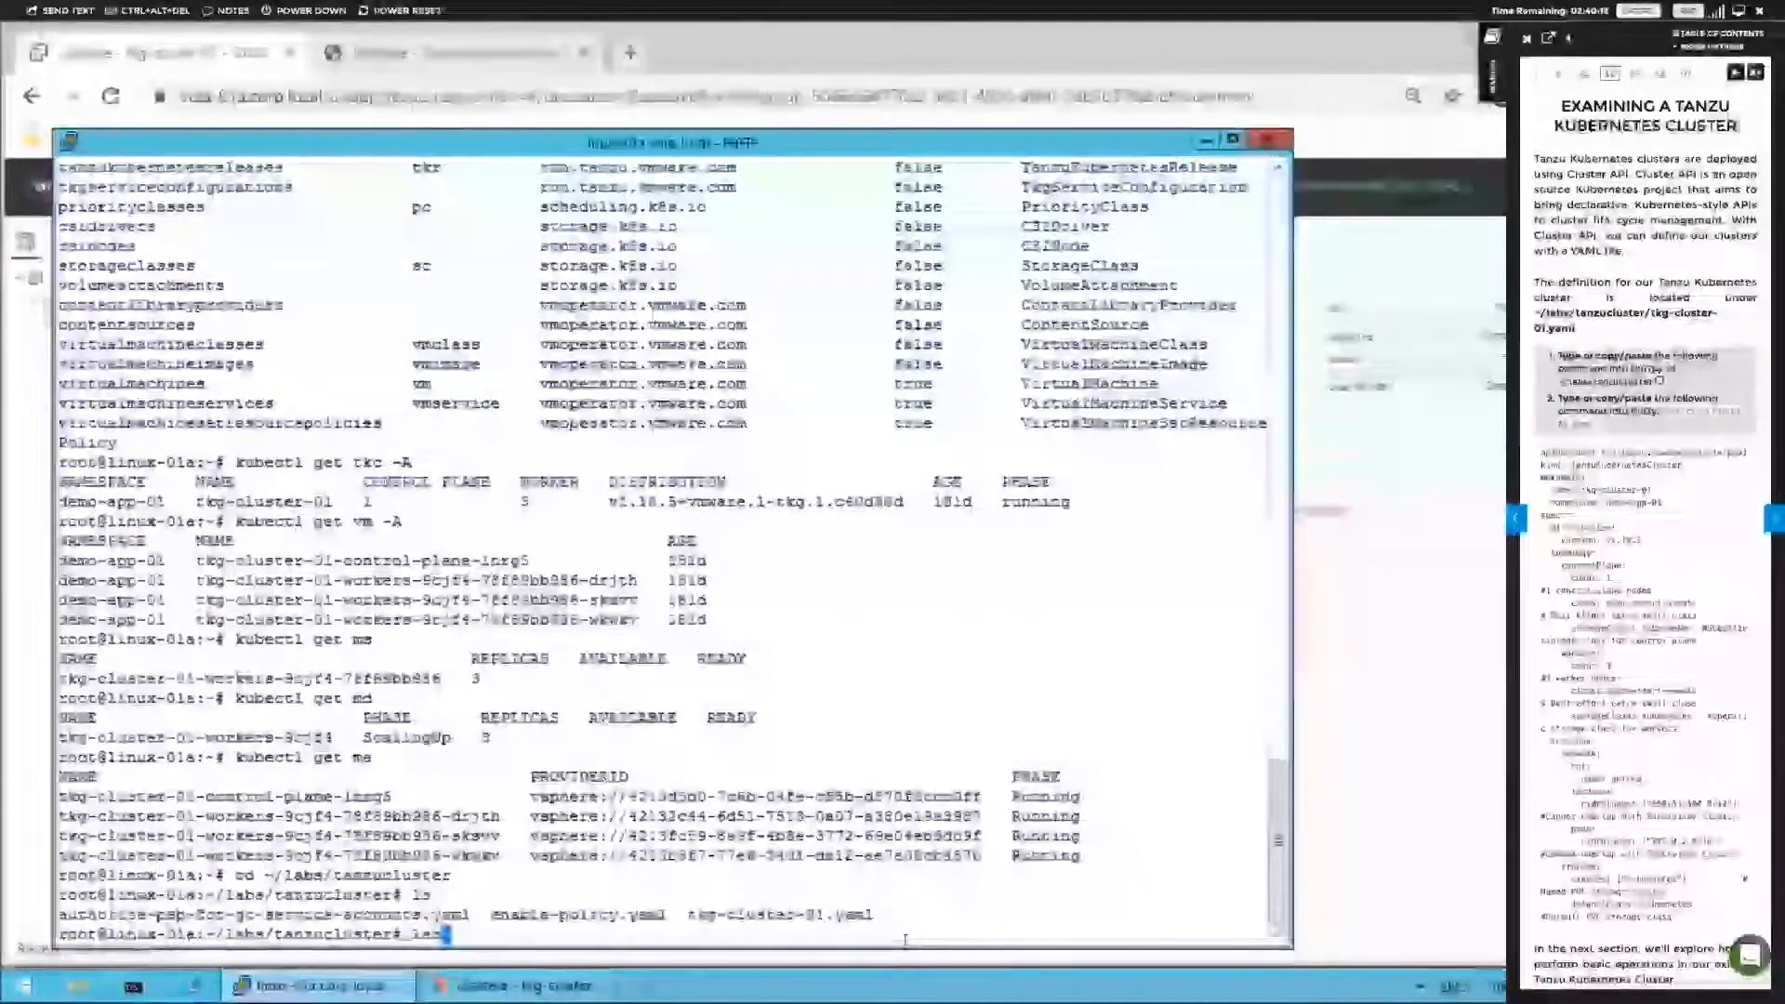
type("less t")
key("Tab")
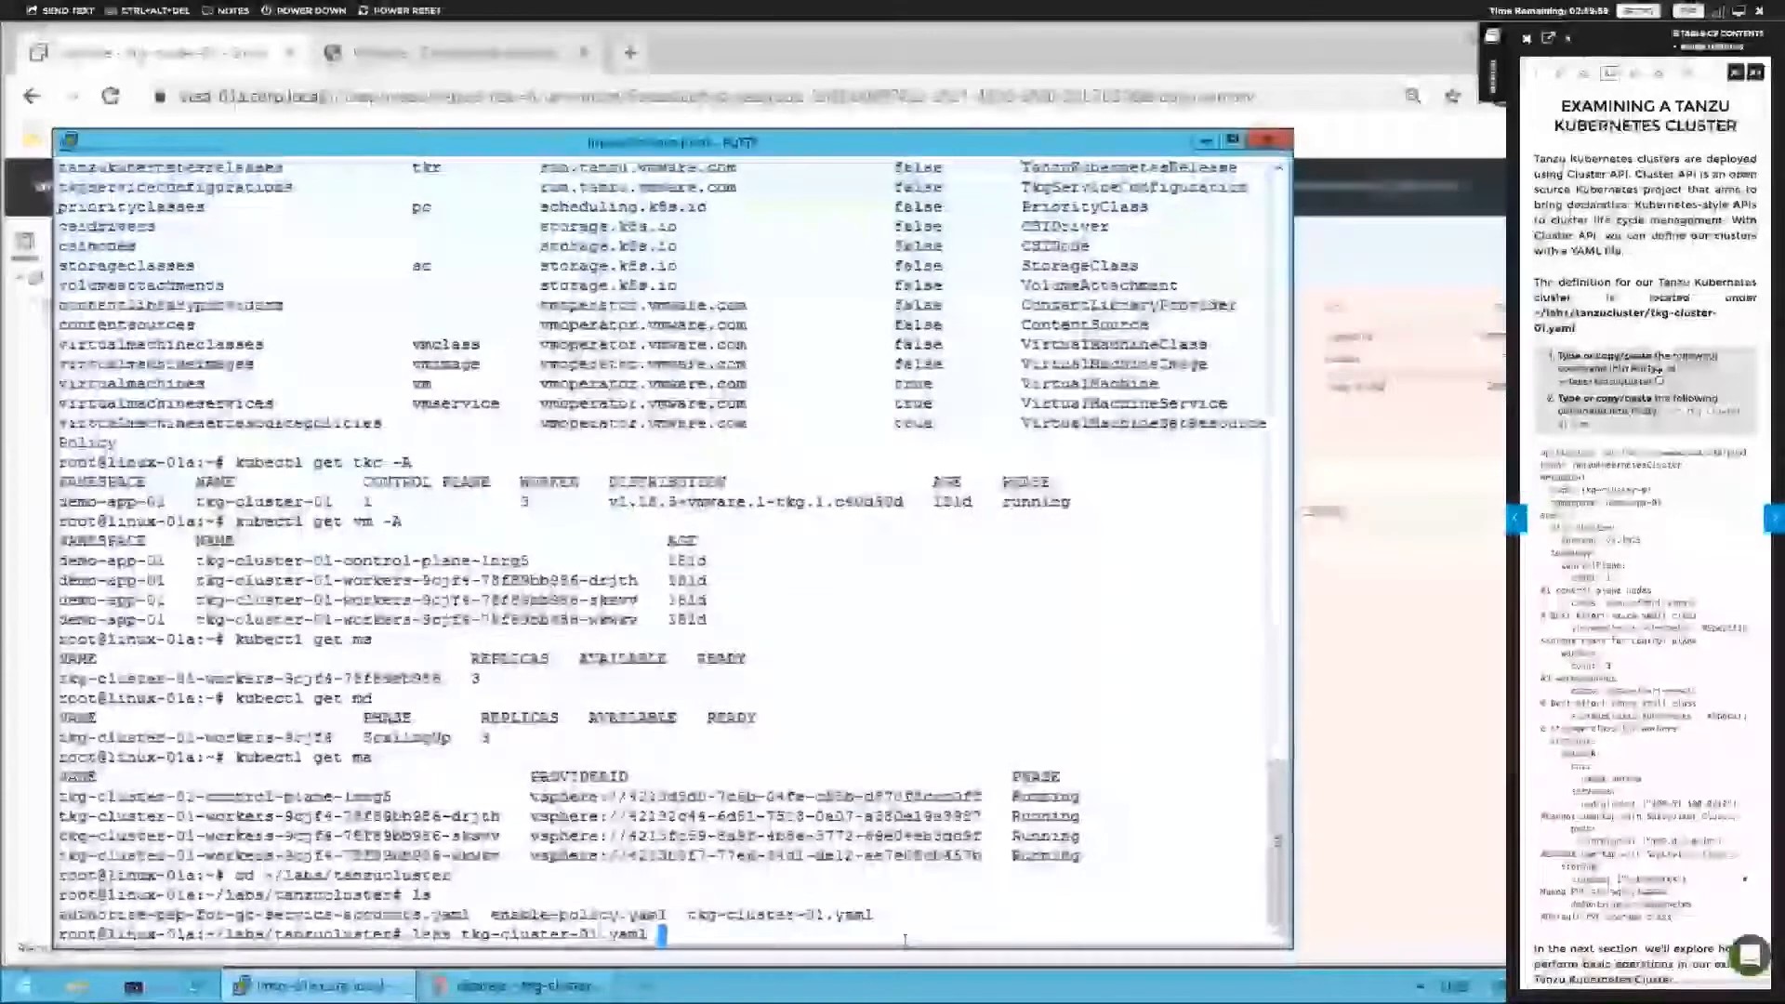
key("Return")
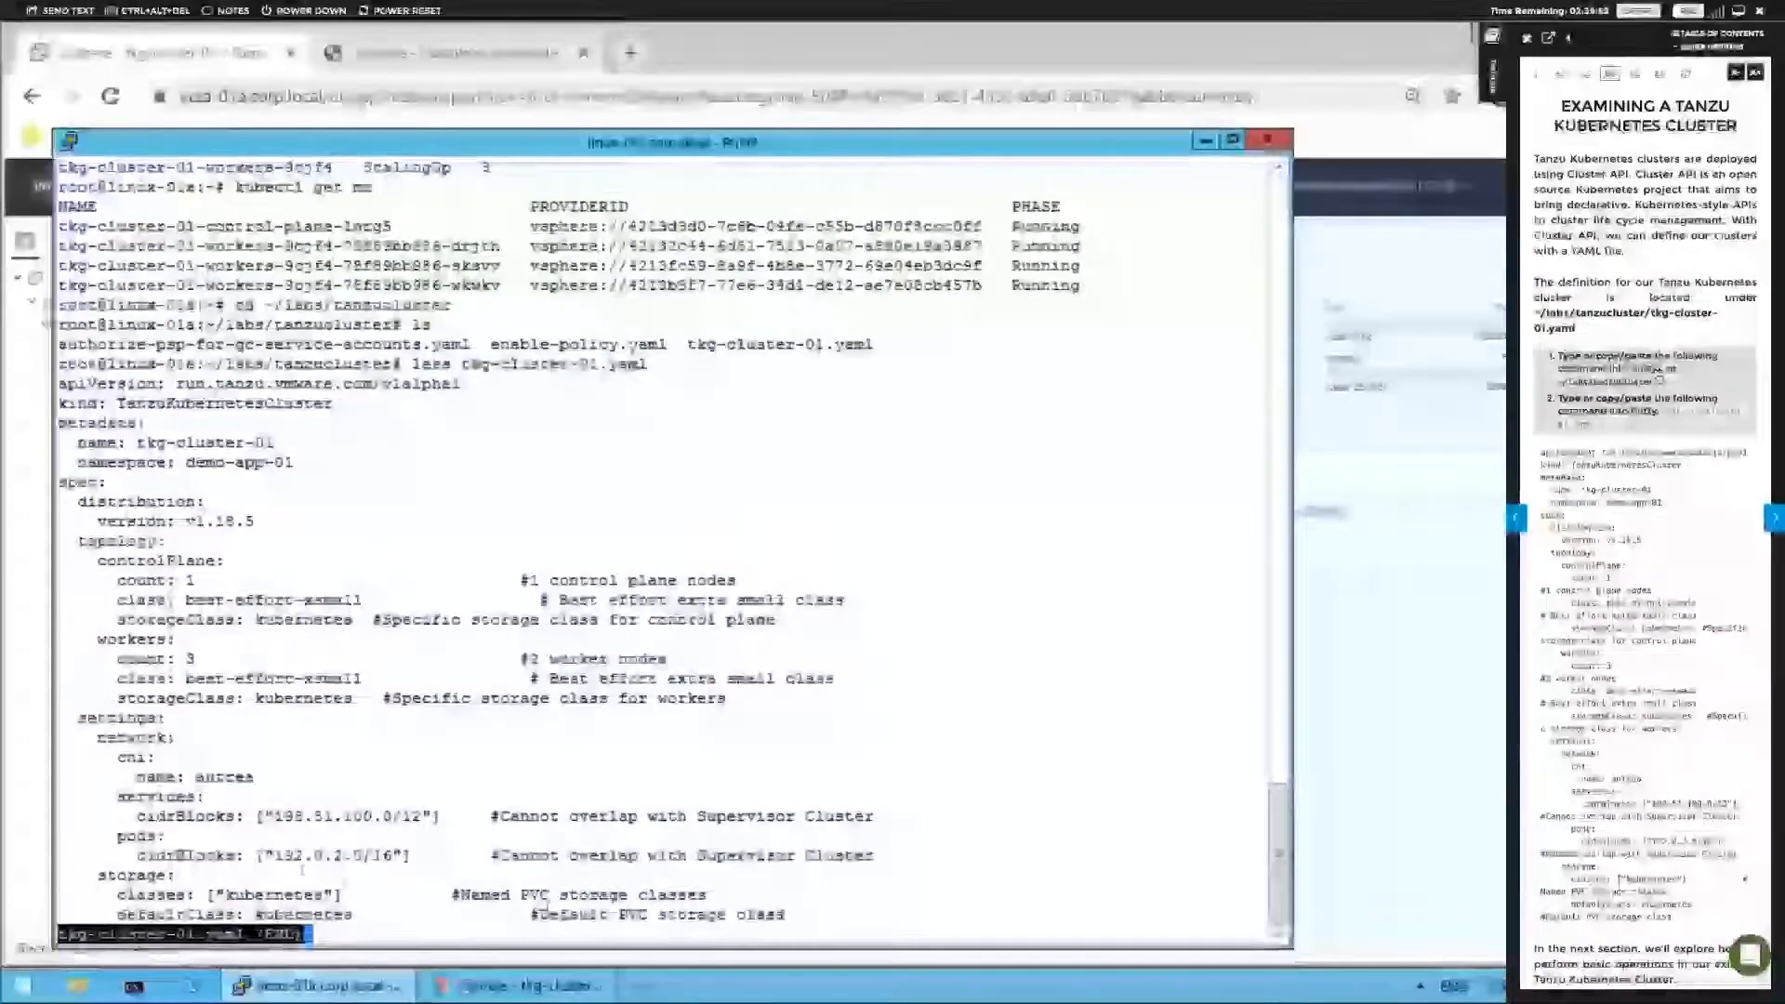
- Examine the spec section of the cluster definition, including distribution version and control plane count, and quit the file viewer
left_click_drag(1265, 916, 60, 381)
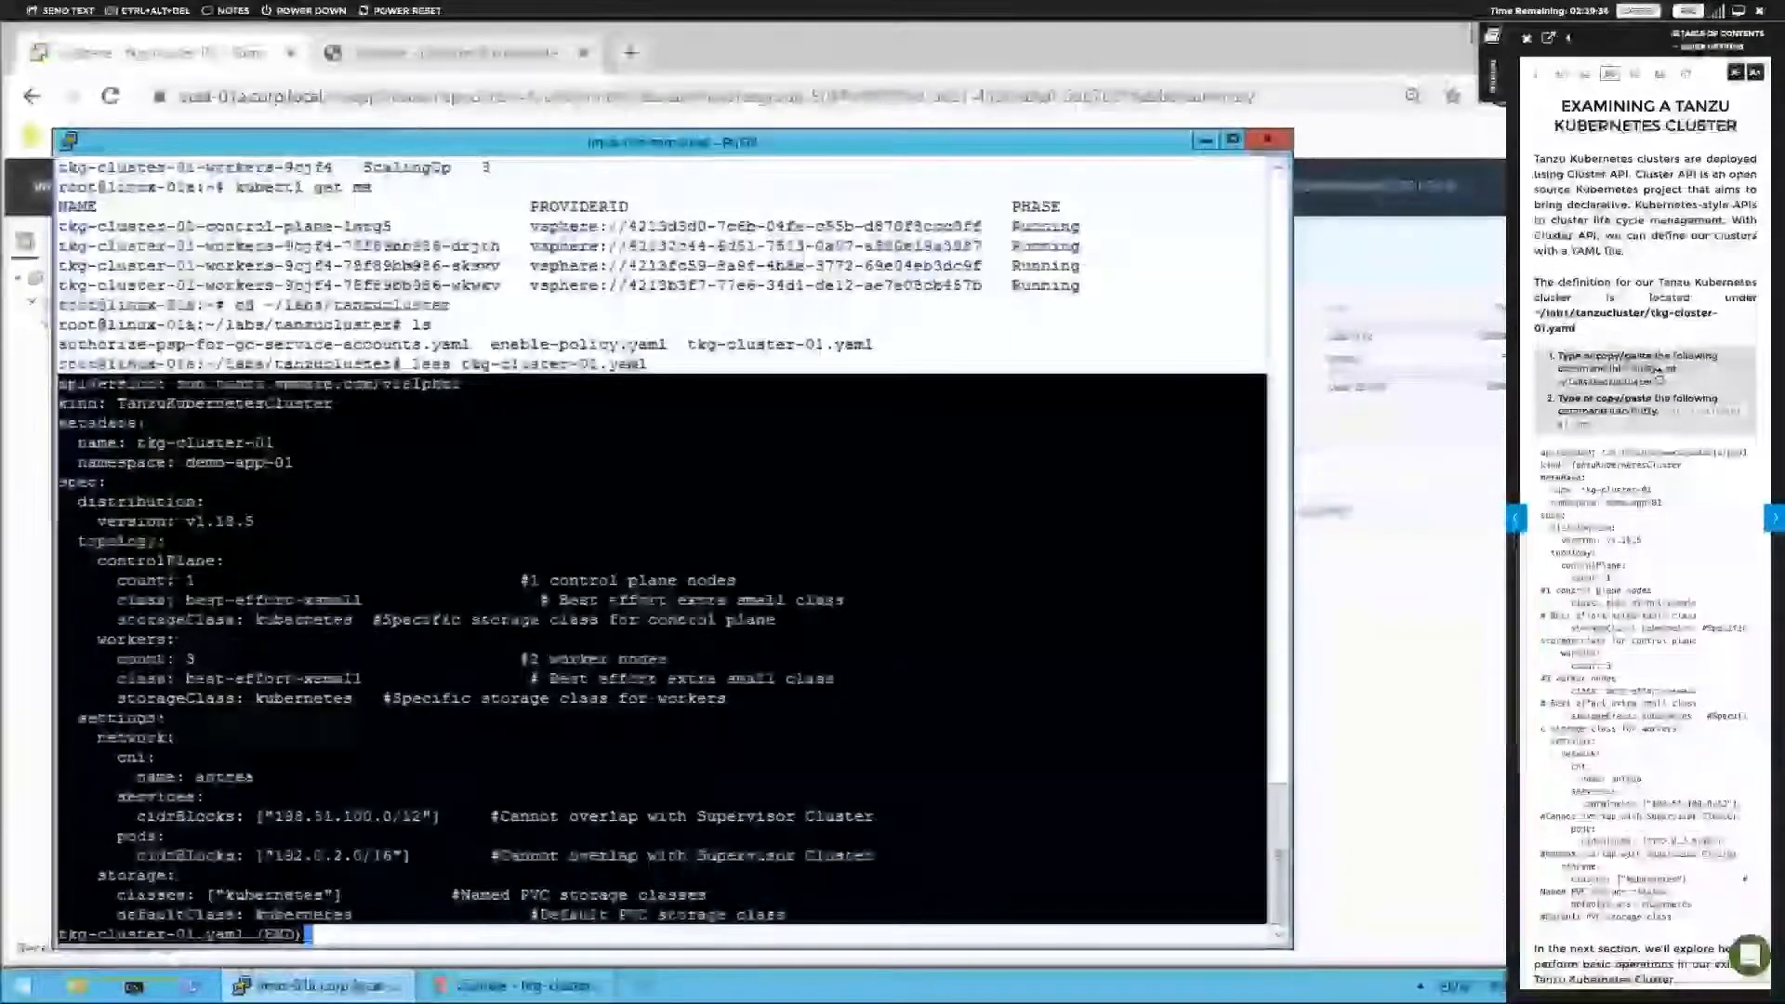
left_click(206, 490)
left_click_drag(205, 490, 60, 480)
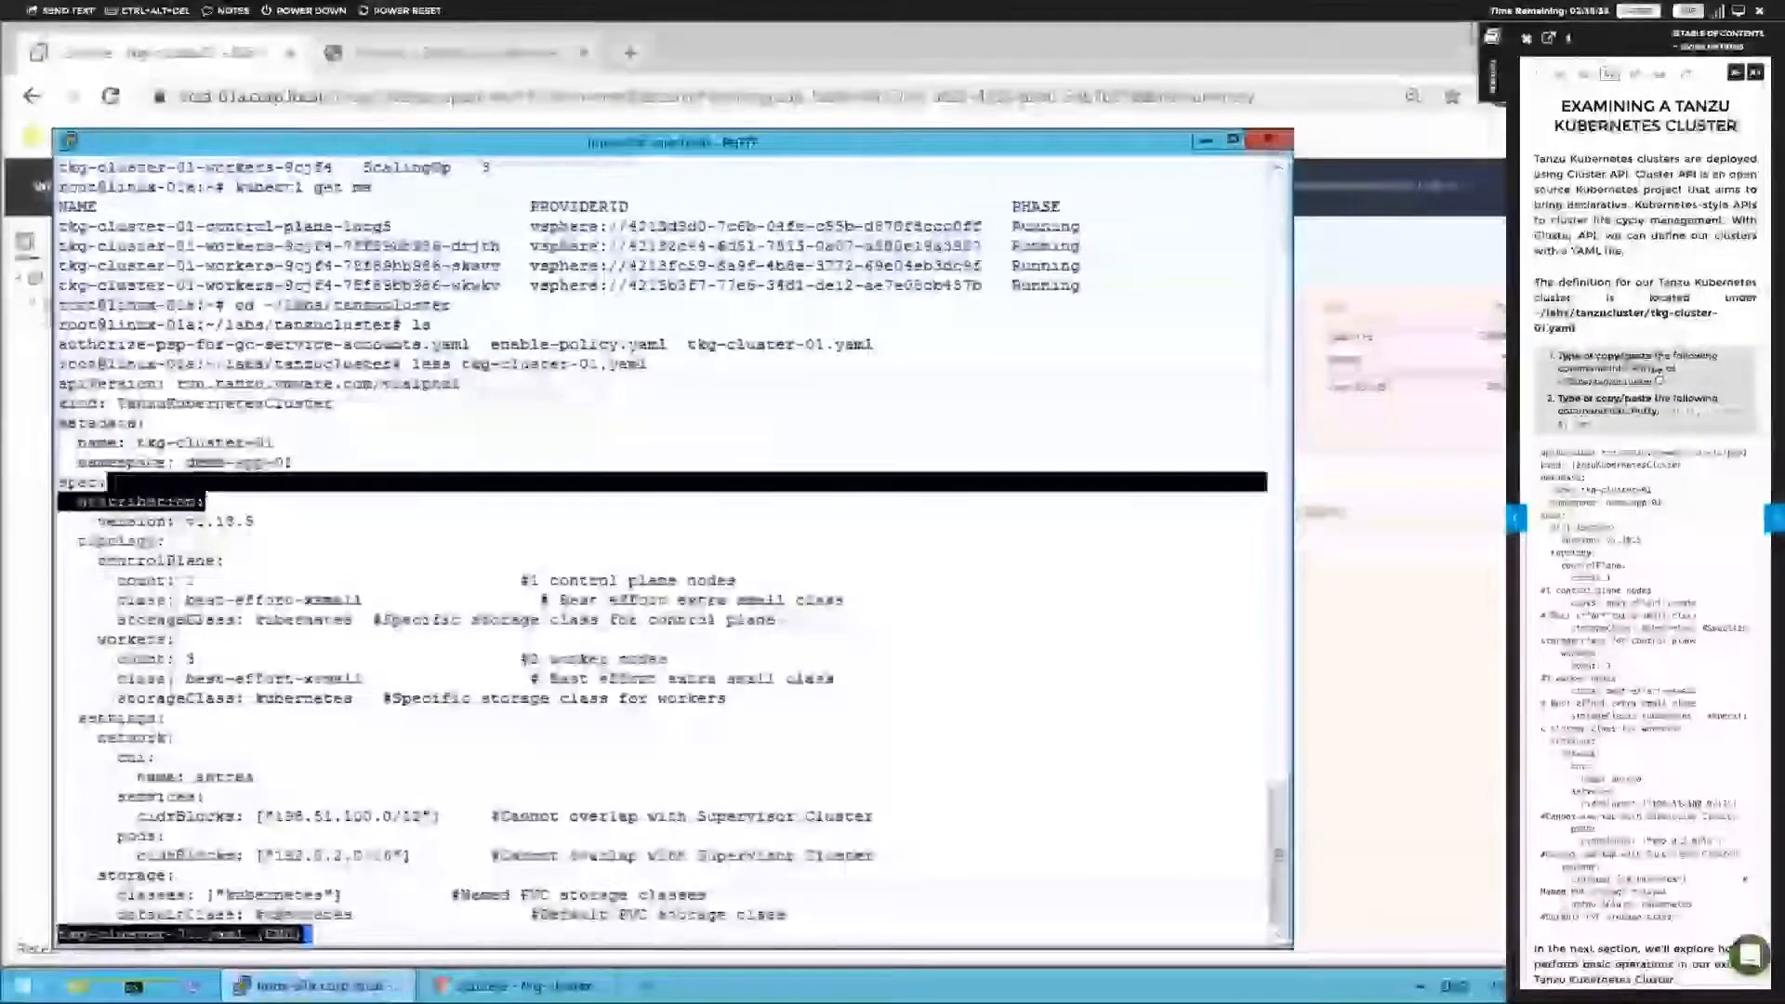
left_click(177, 521)
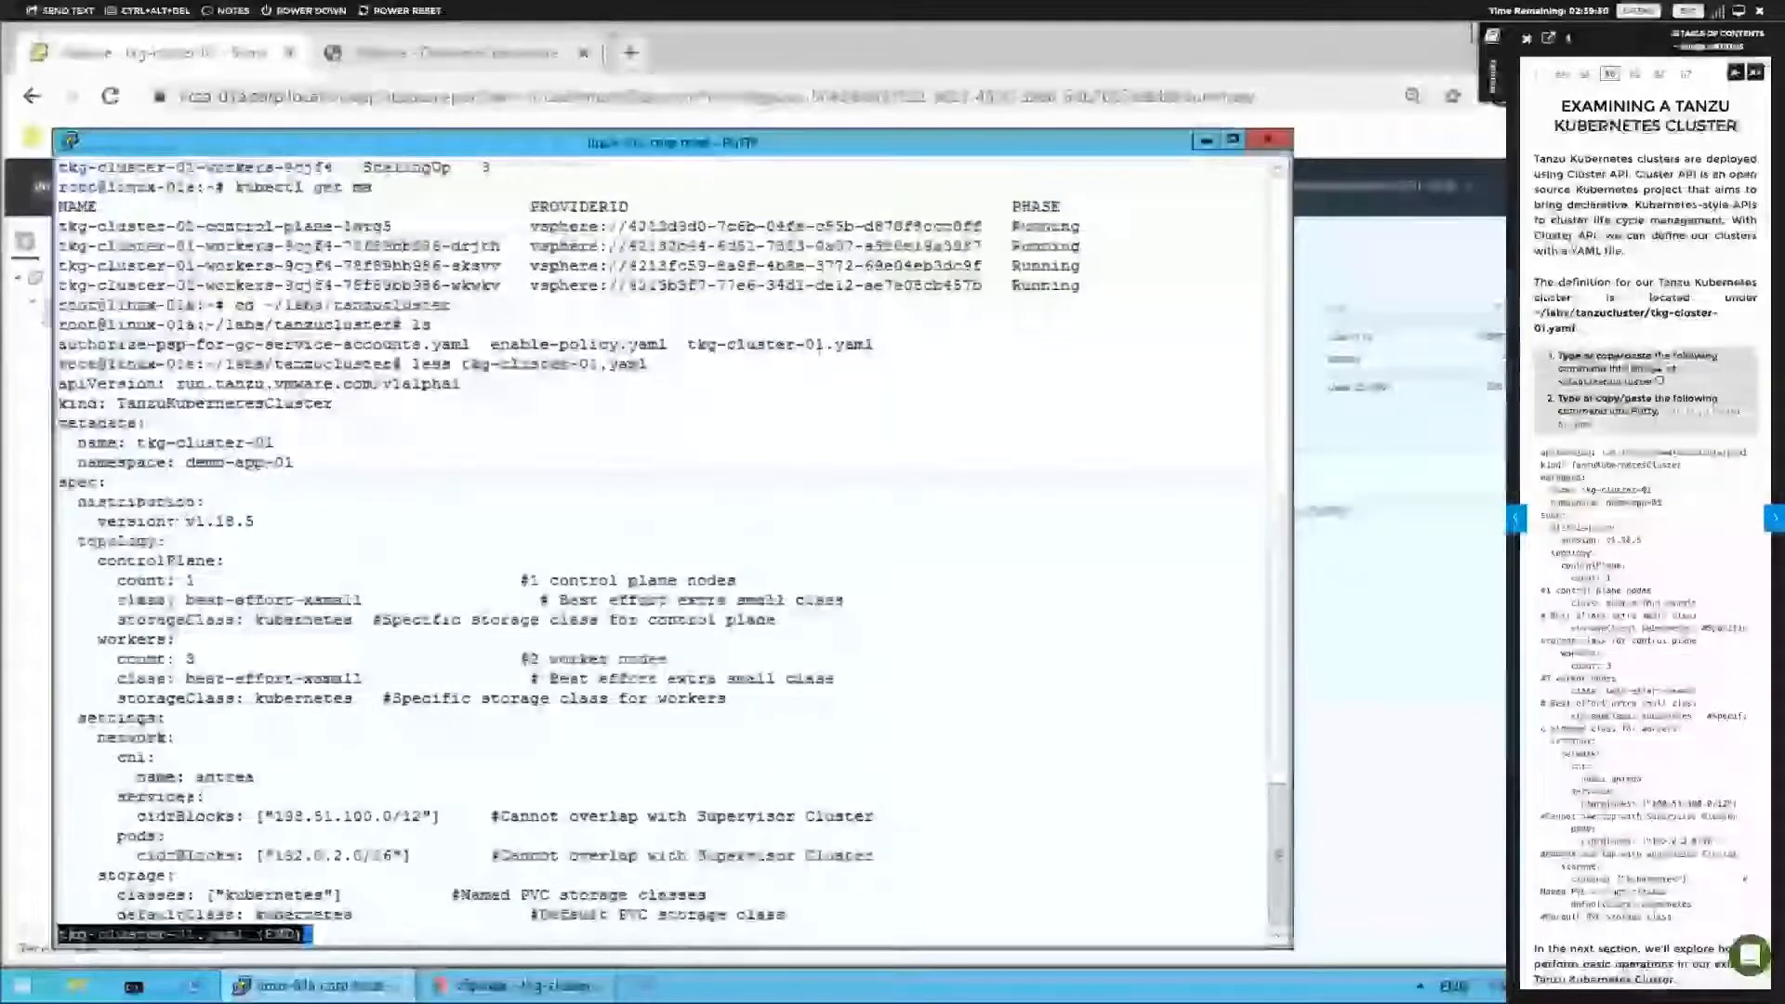
left_click_drag(176, 521, 245, 522)
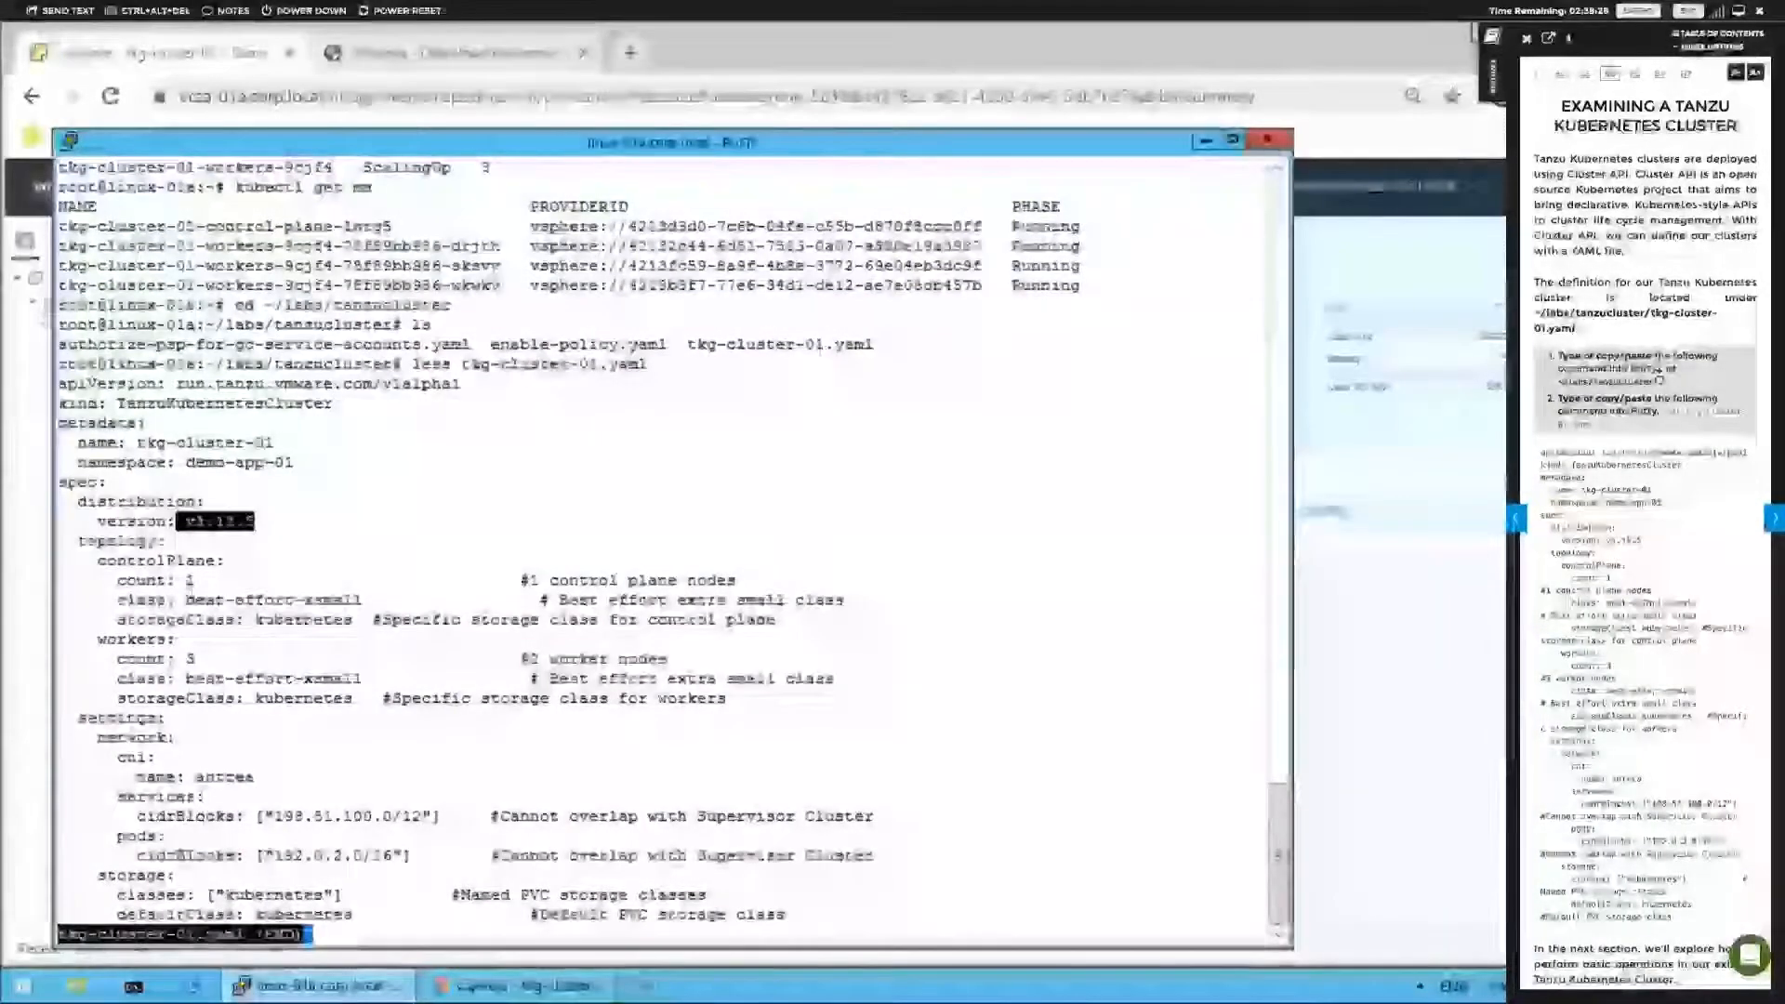
double_click(195, 580)
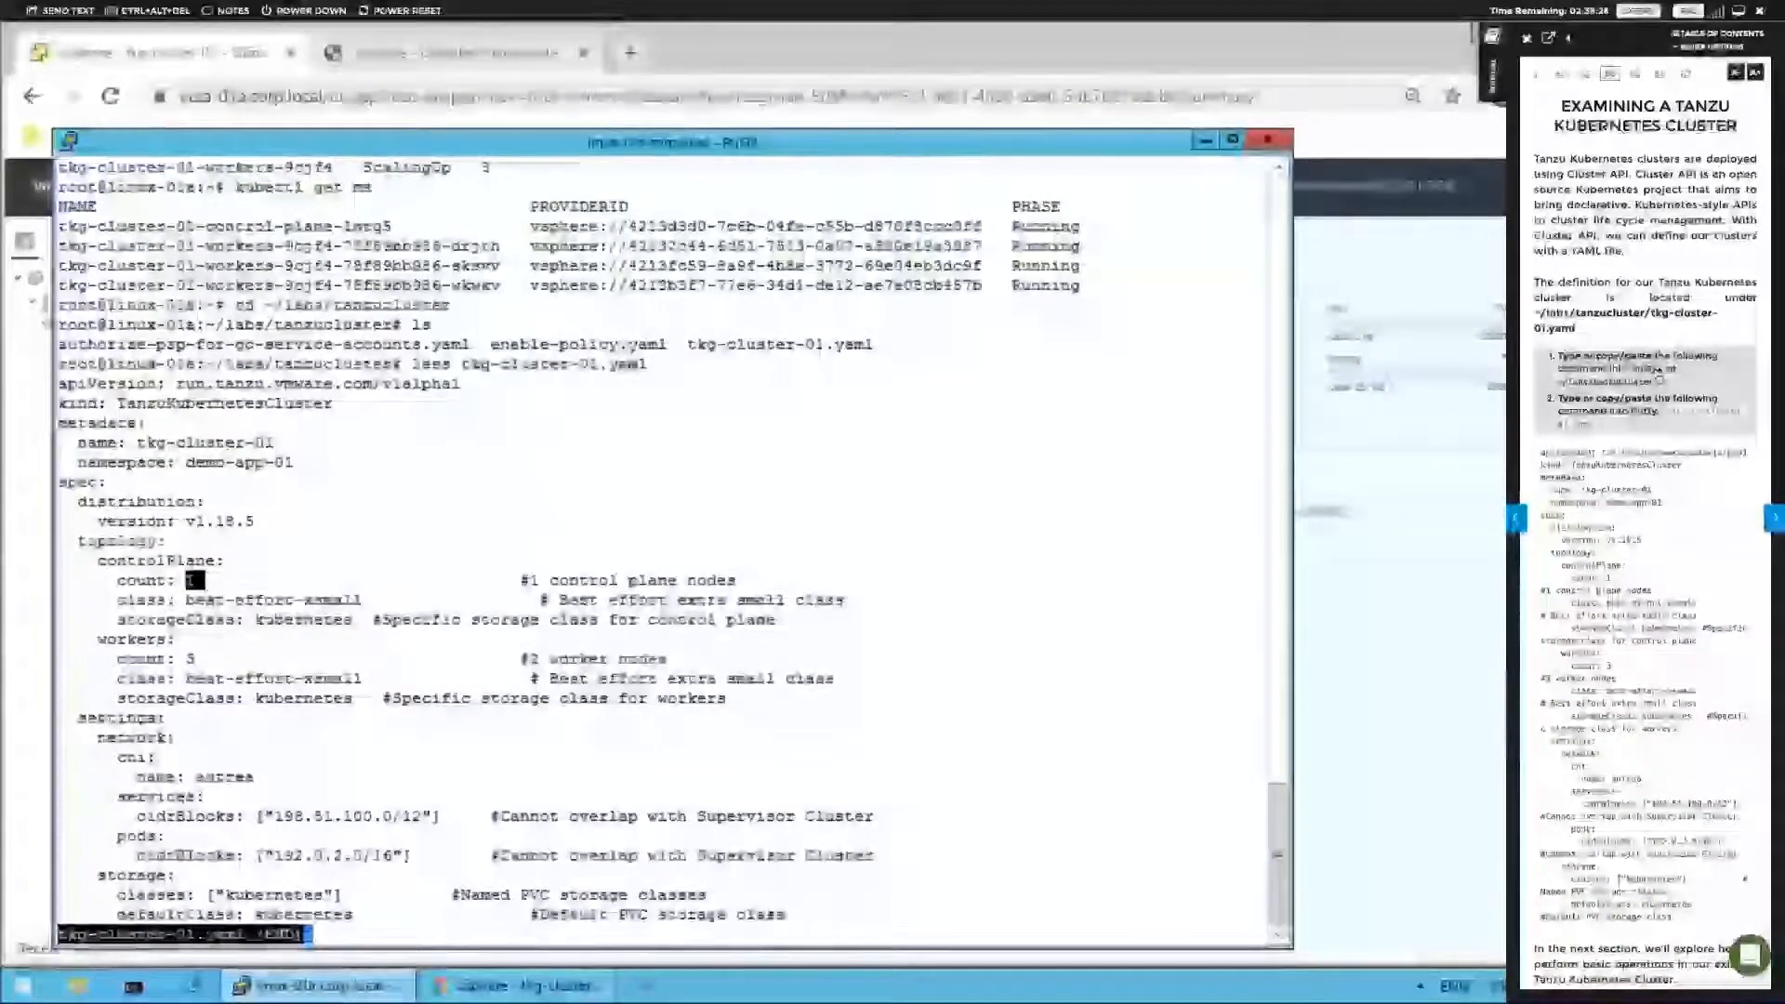
left_click(197, 582)
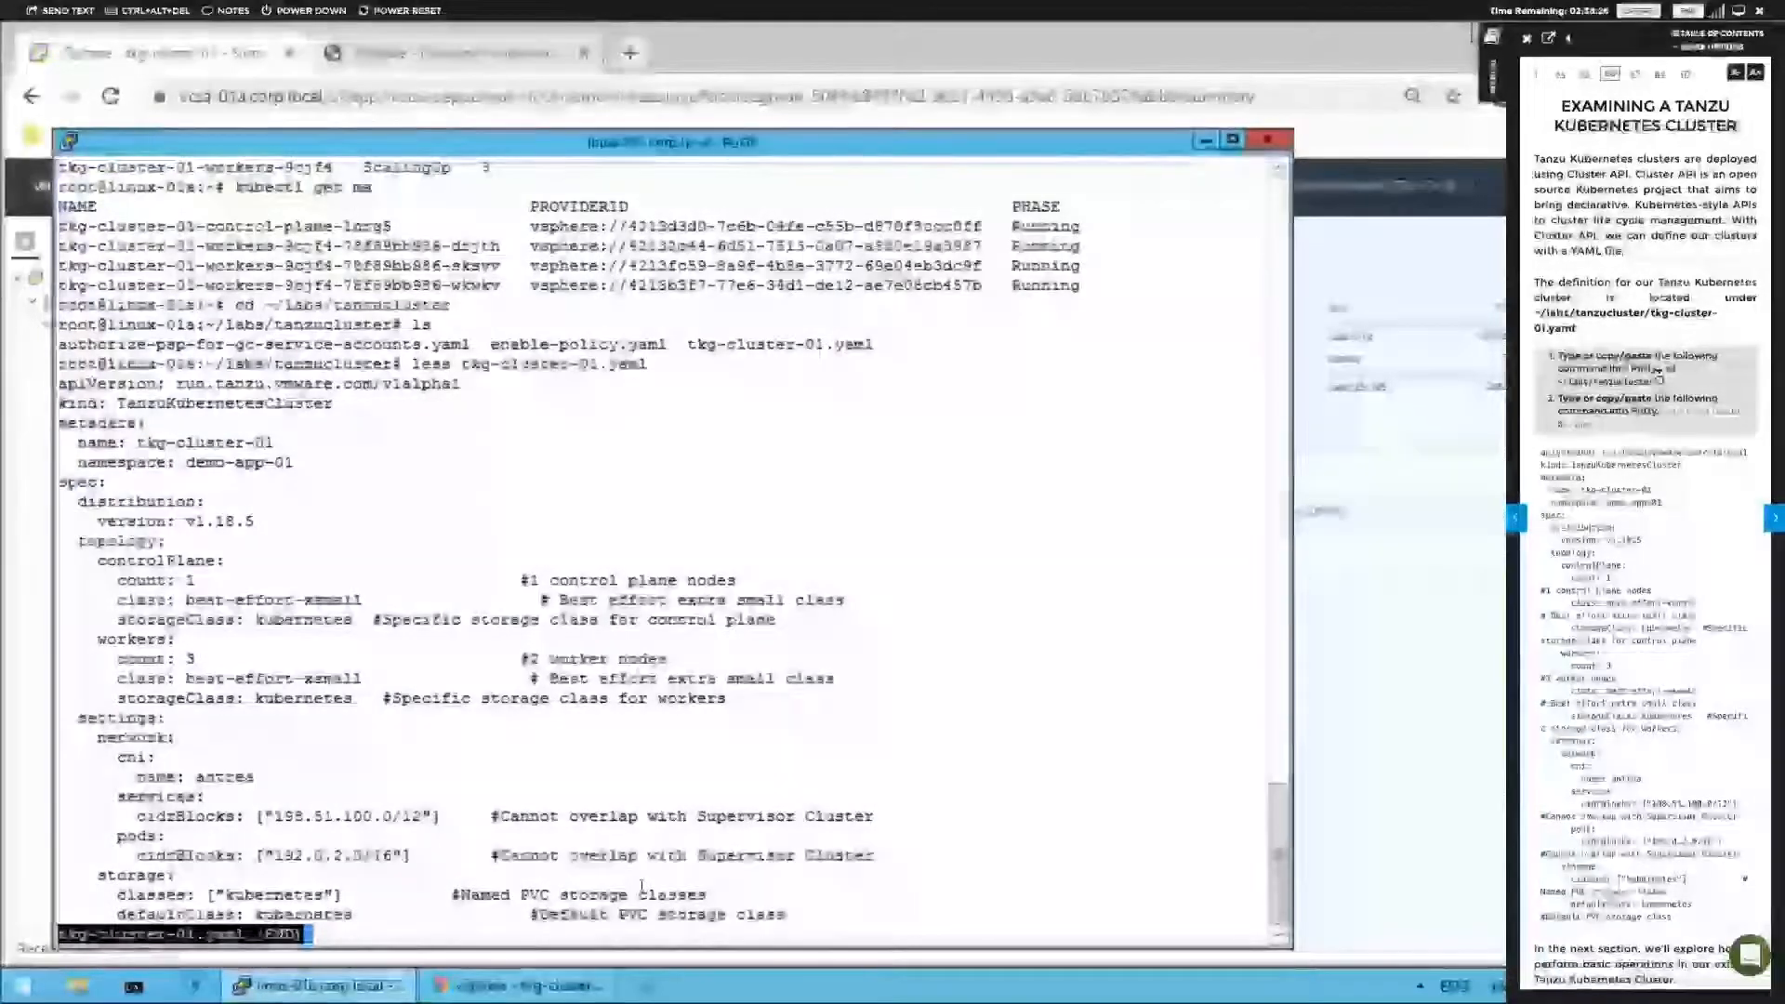
key("space")
key("q")
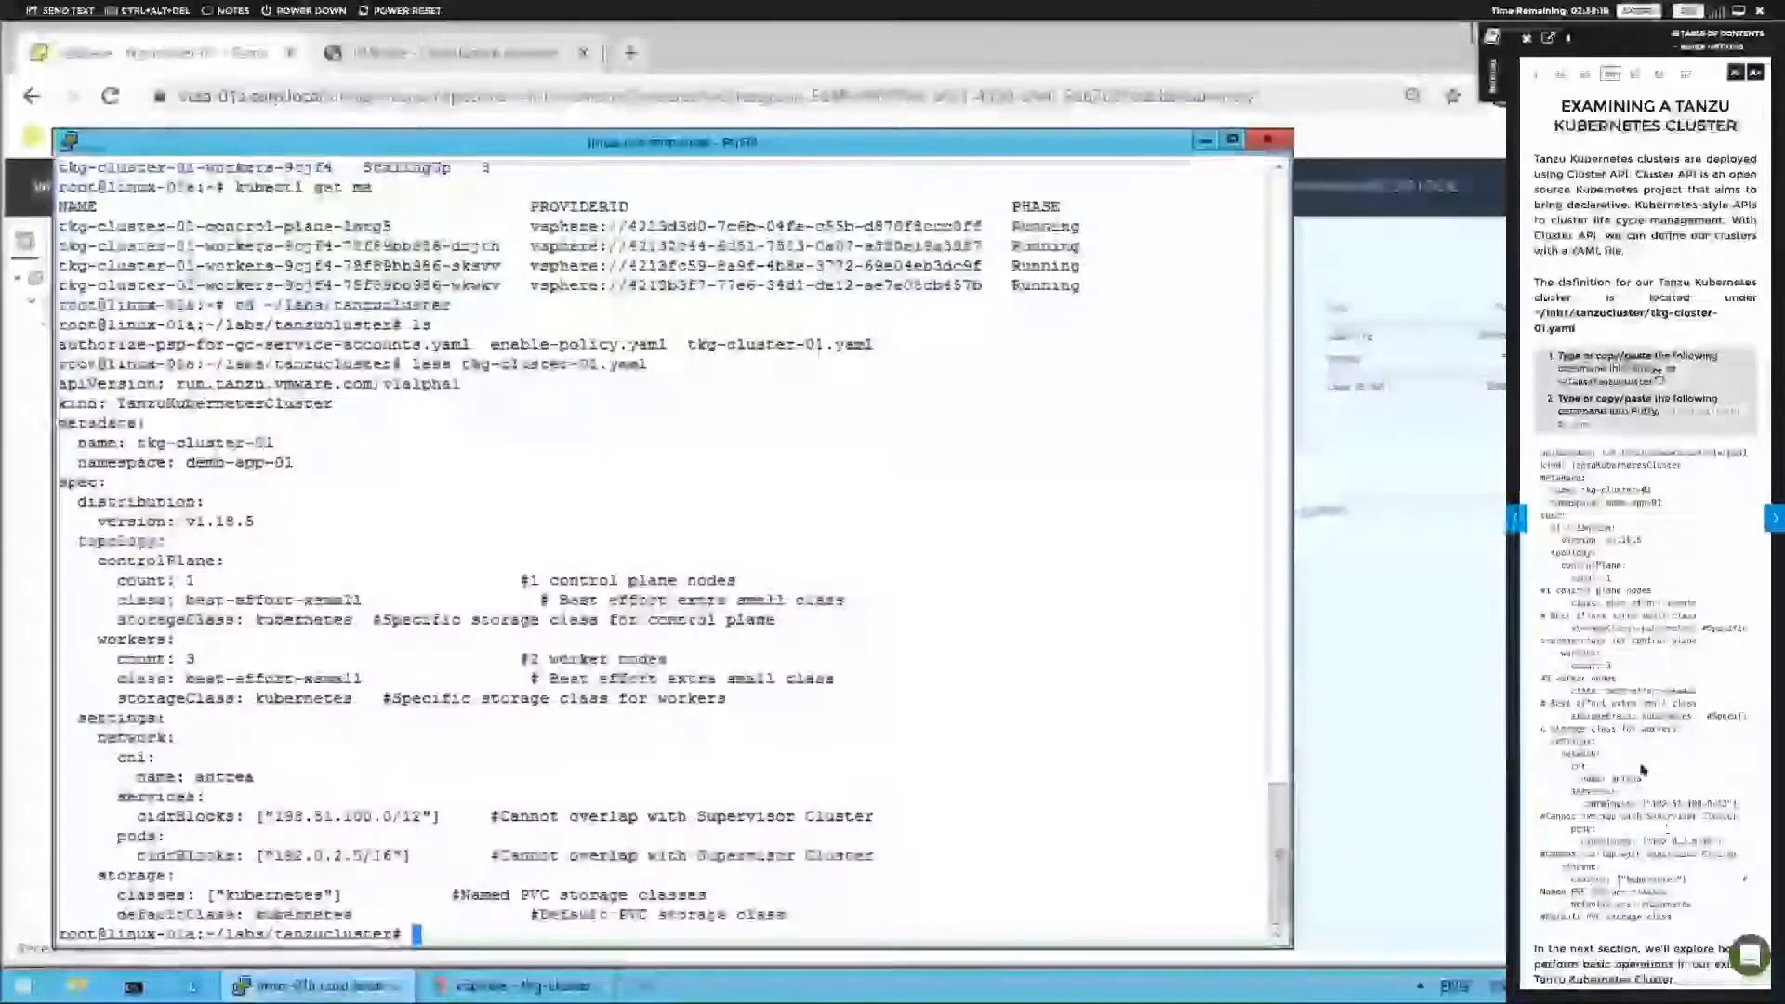
- Advance the lab manual to the Login to Tanzu Kubernetes Cluster page
scroll(1664, 830, "down", 1)
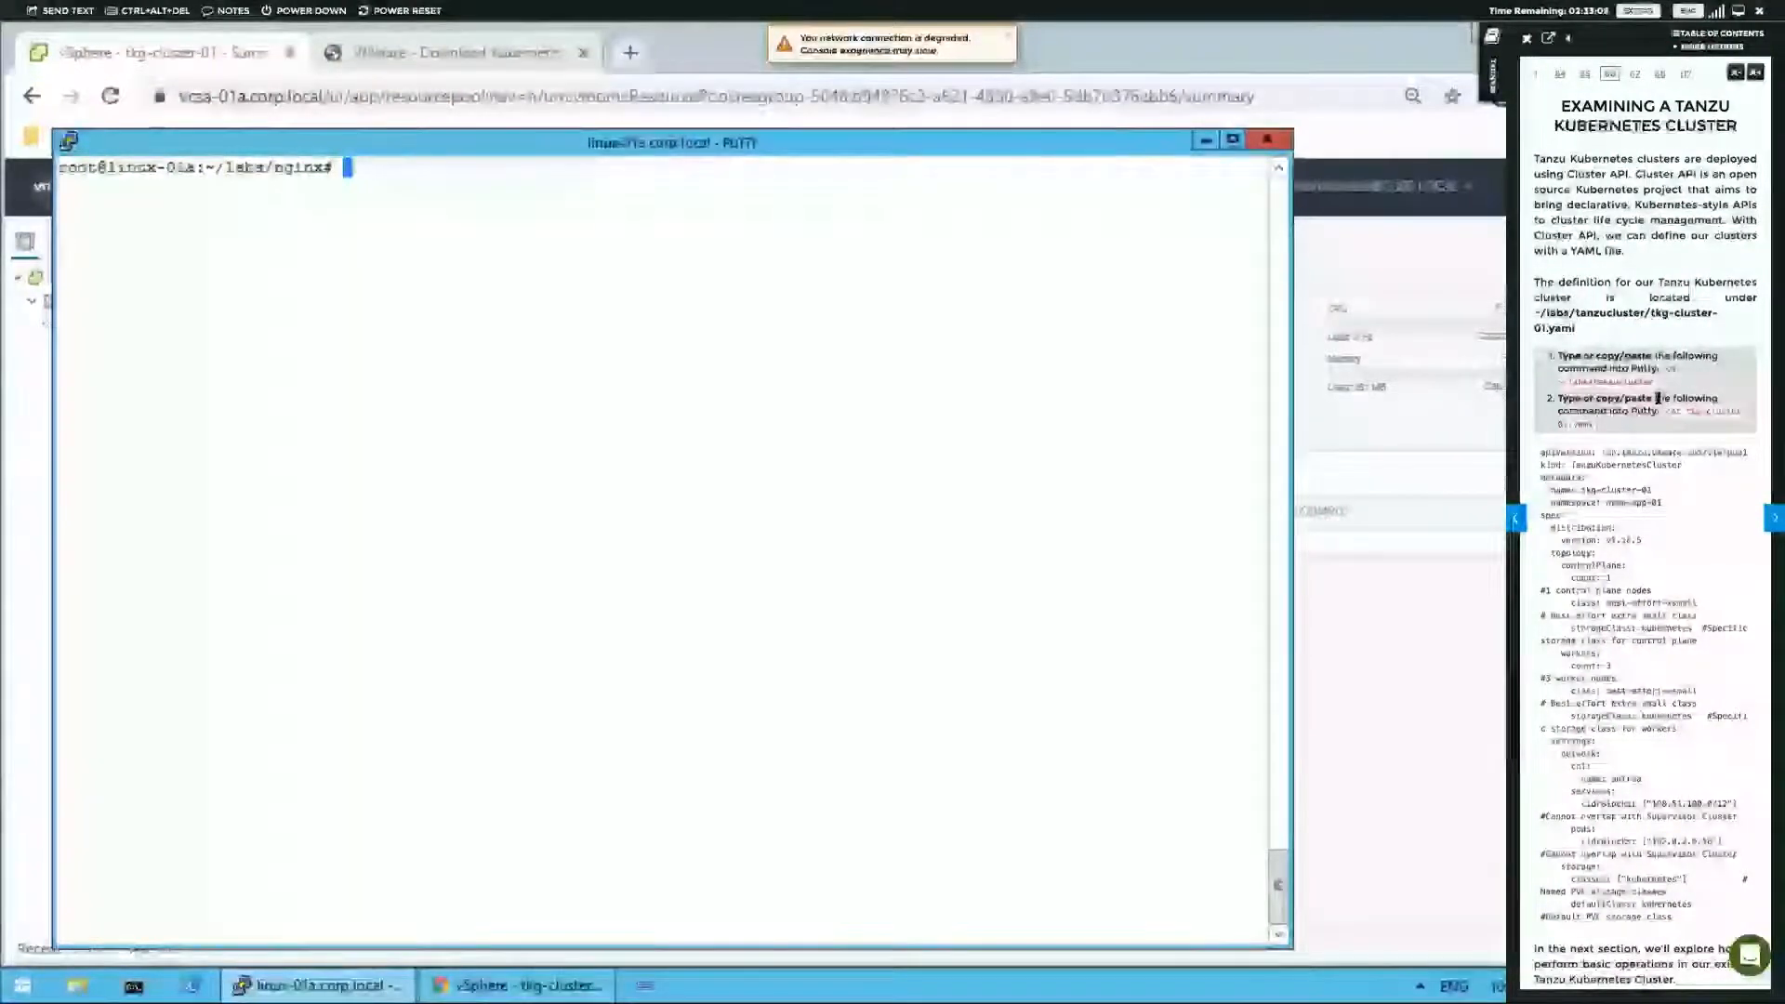
left_click(1772, 525)
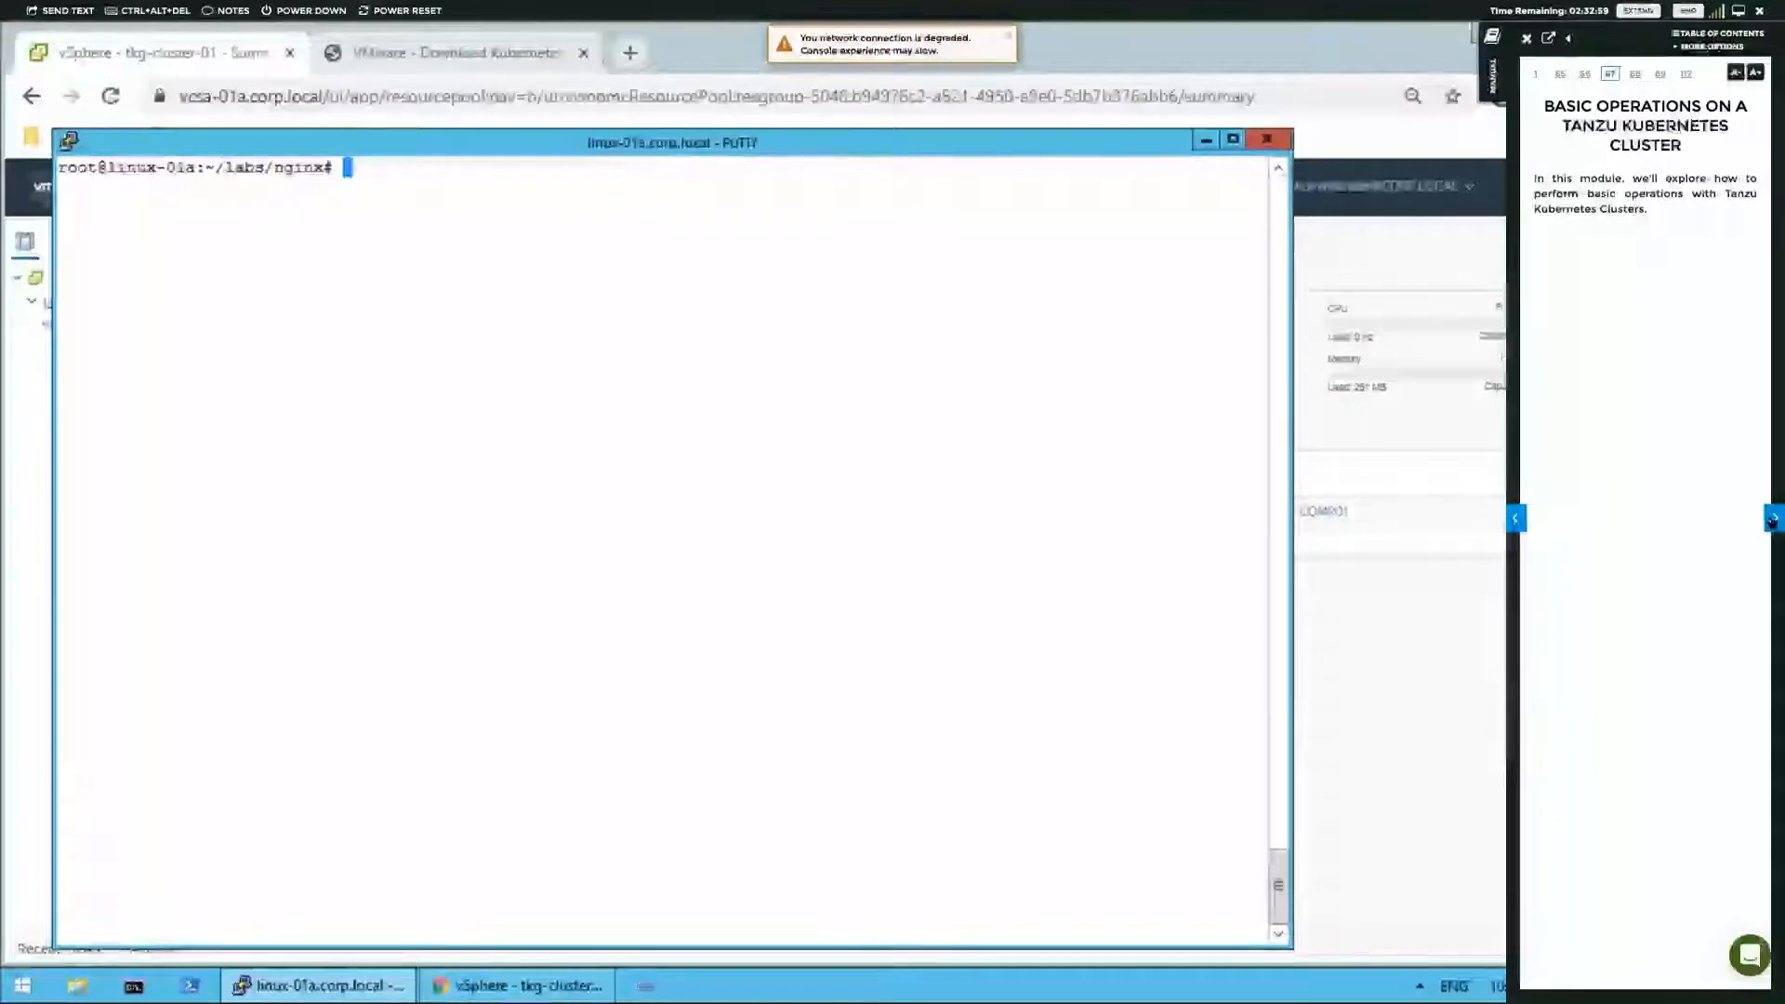
left_click(1774, 519)
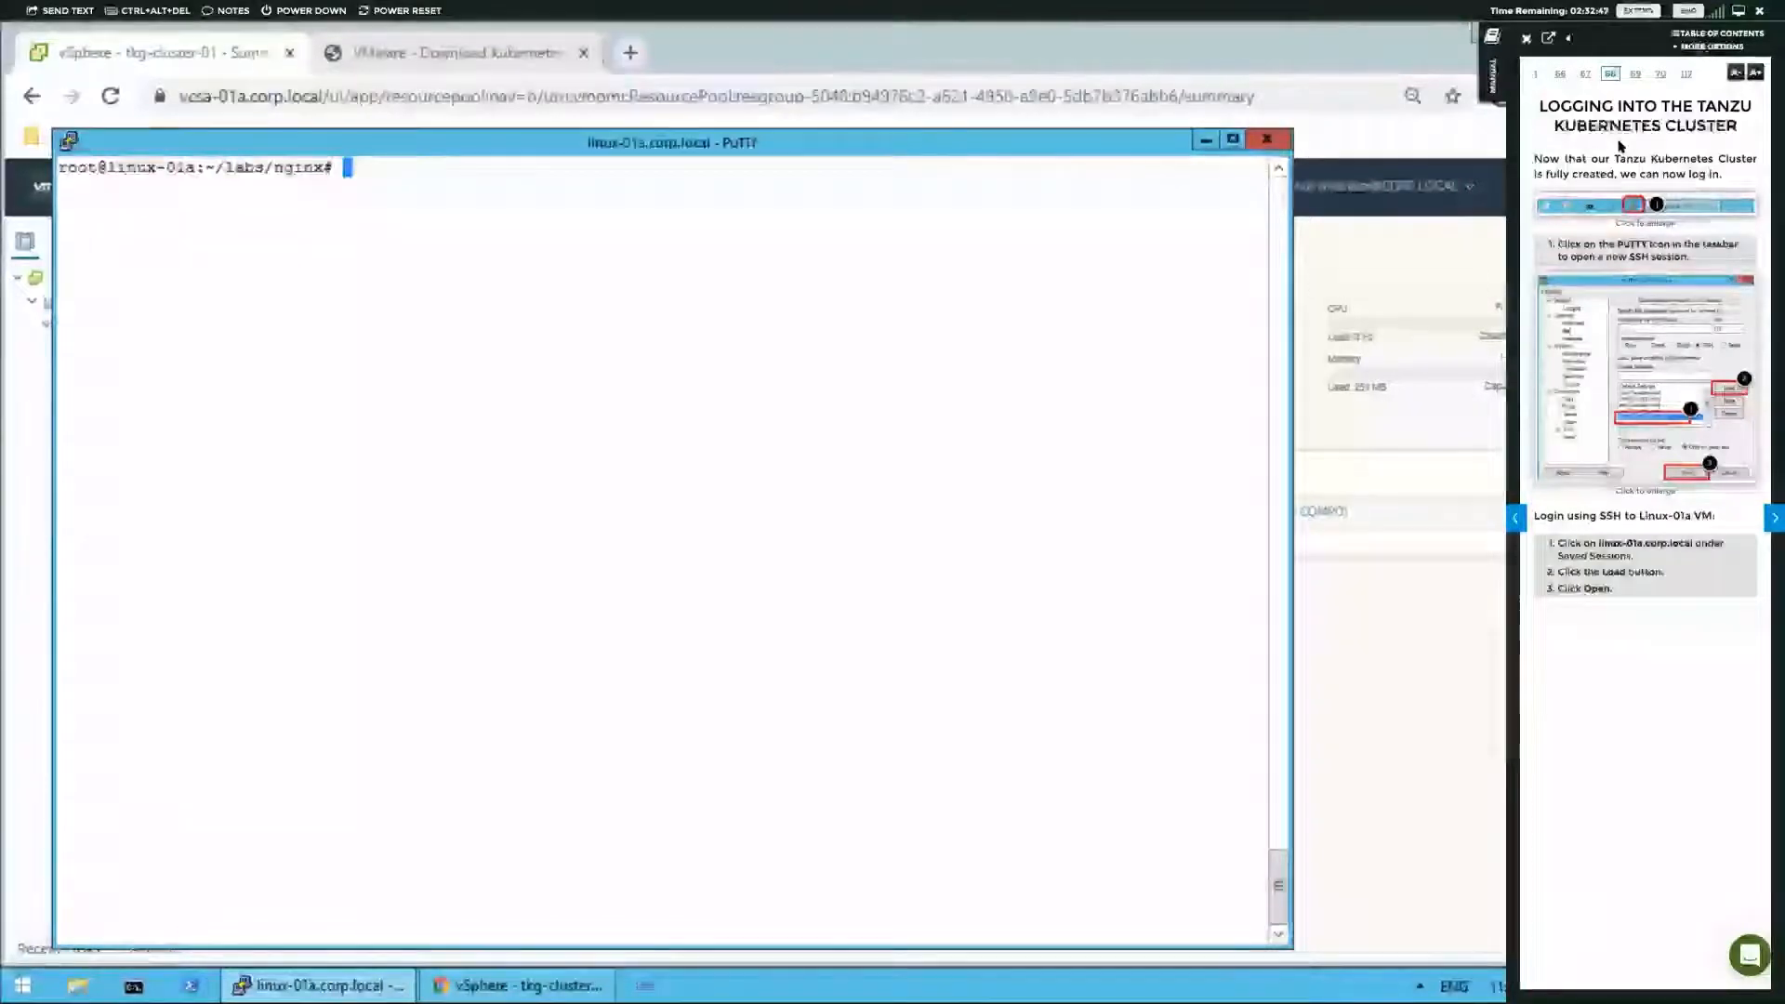
left_click(1773, 520)
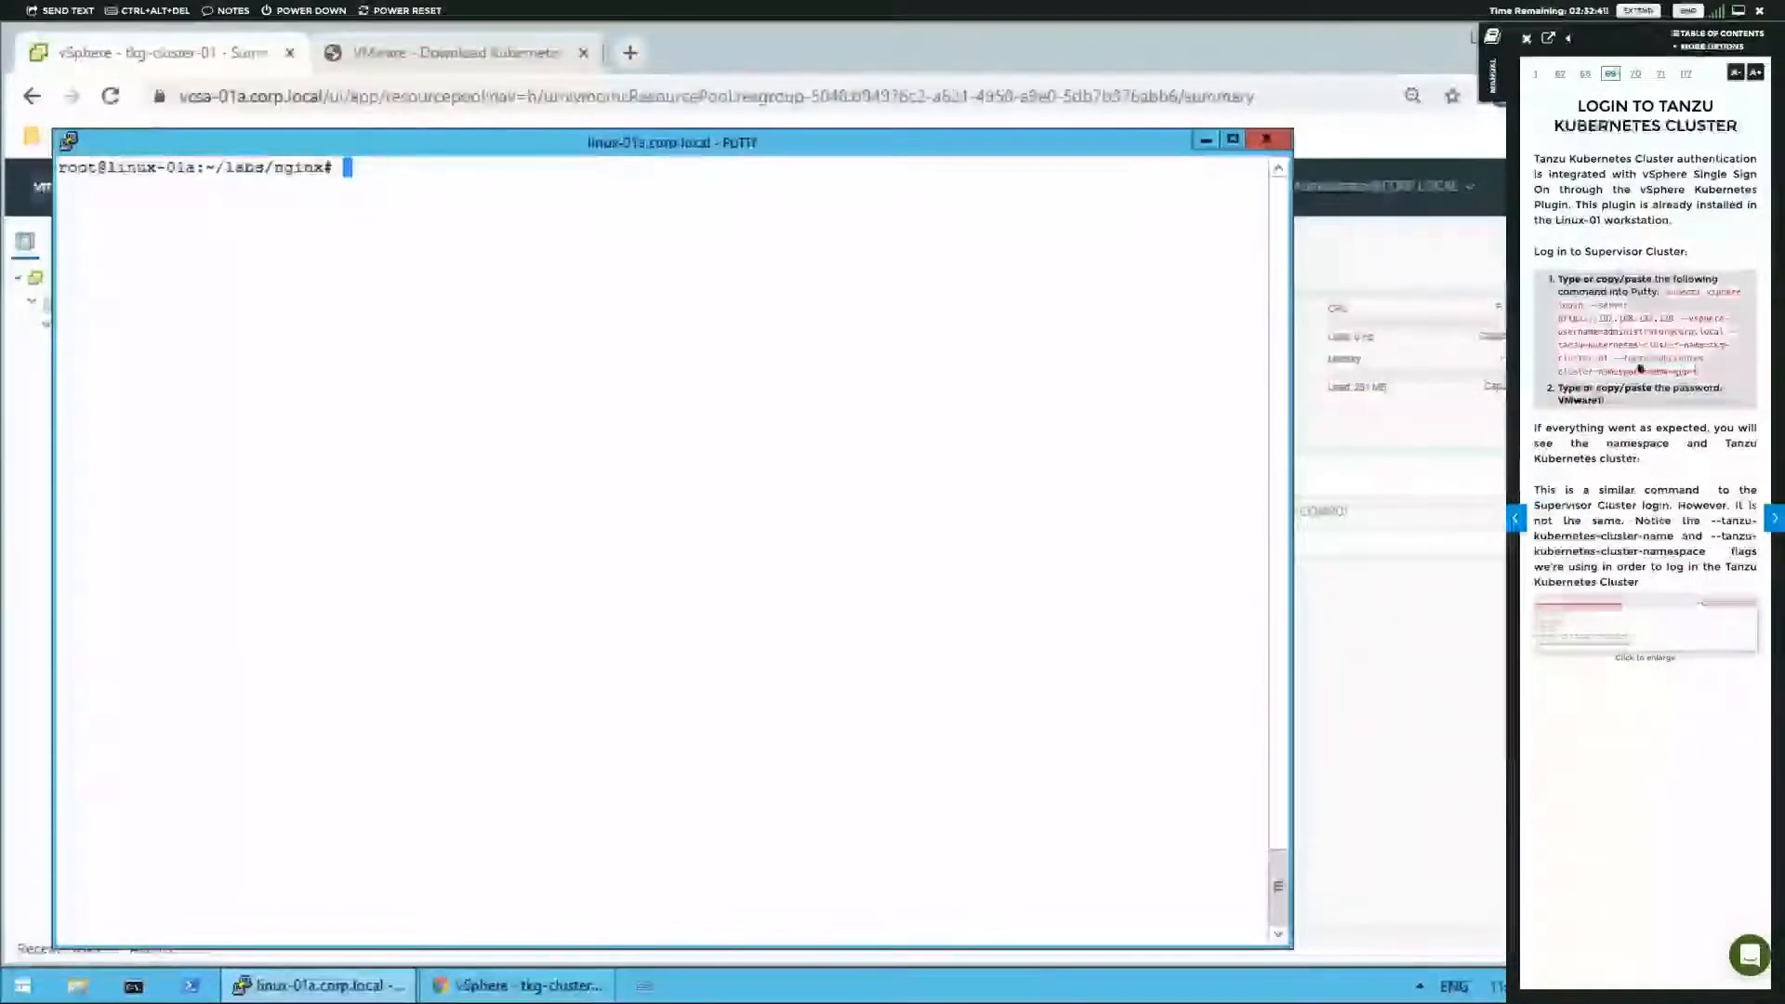
- Log in to server 192.168.130.129 for cluster tkg-cluster-01 in namespace demo-app-01 using the manual's kubectl vsphere login command and the account password
left_click_drag(1700, 372, 1667, 289)
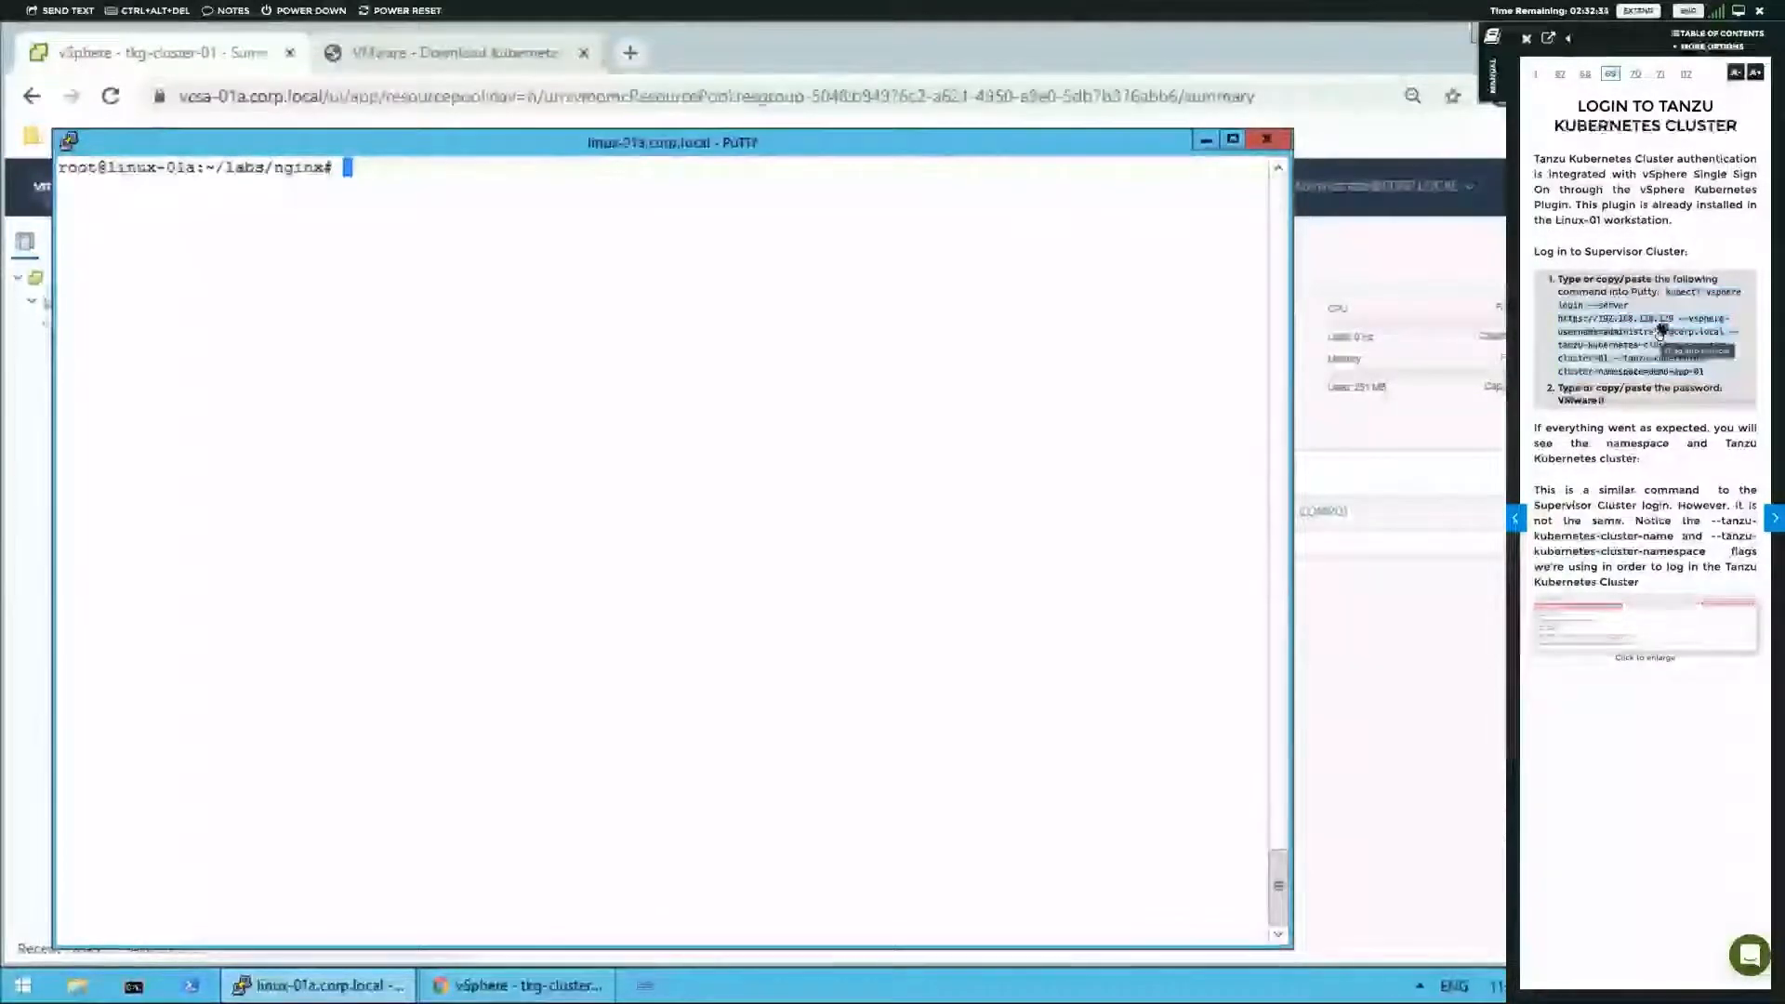
left_click_drag(1660, 332, 1339, 323)
left_click_drag(756, 372, 778, 371)
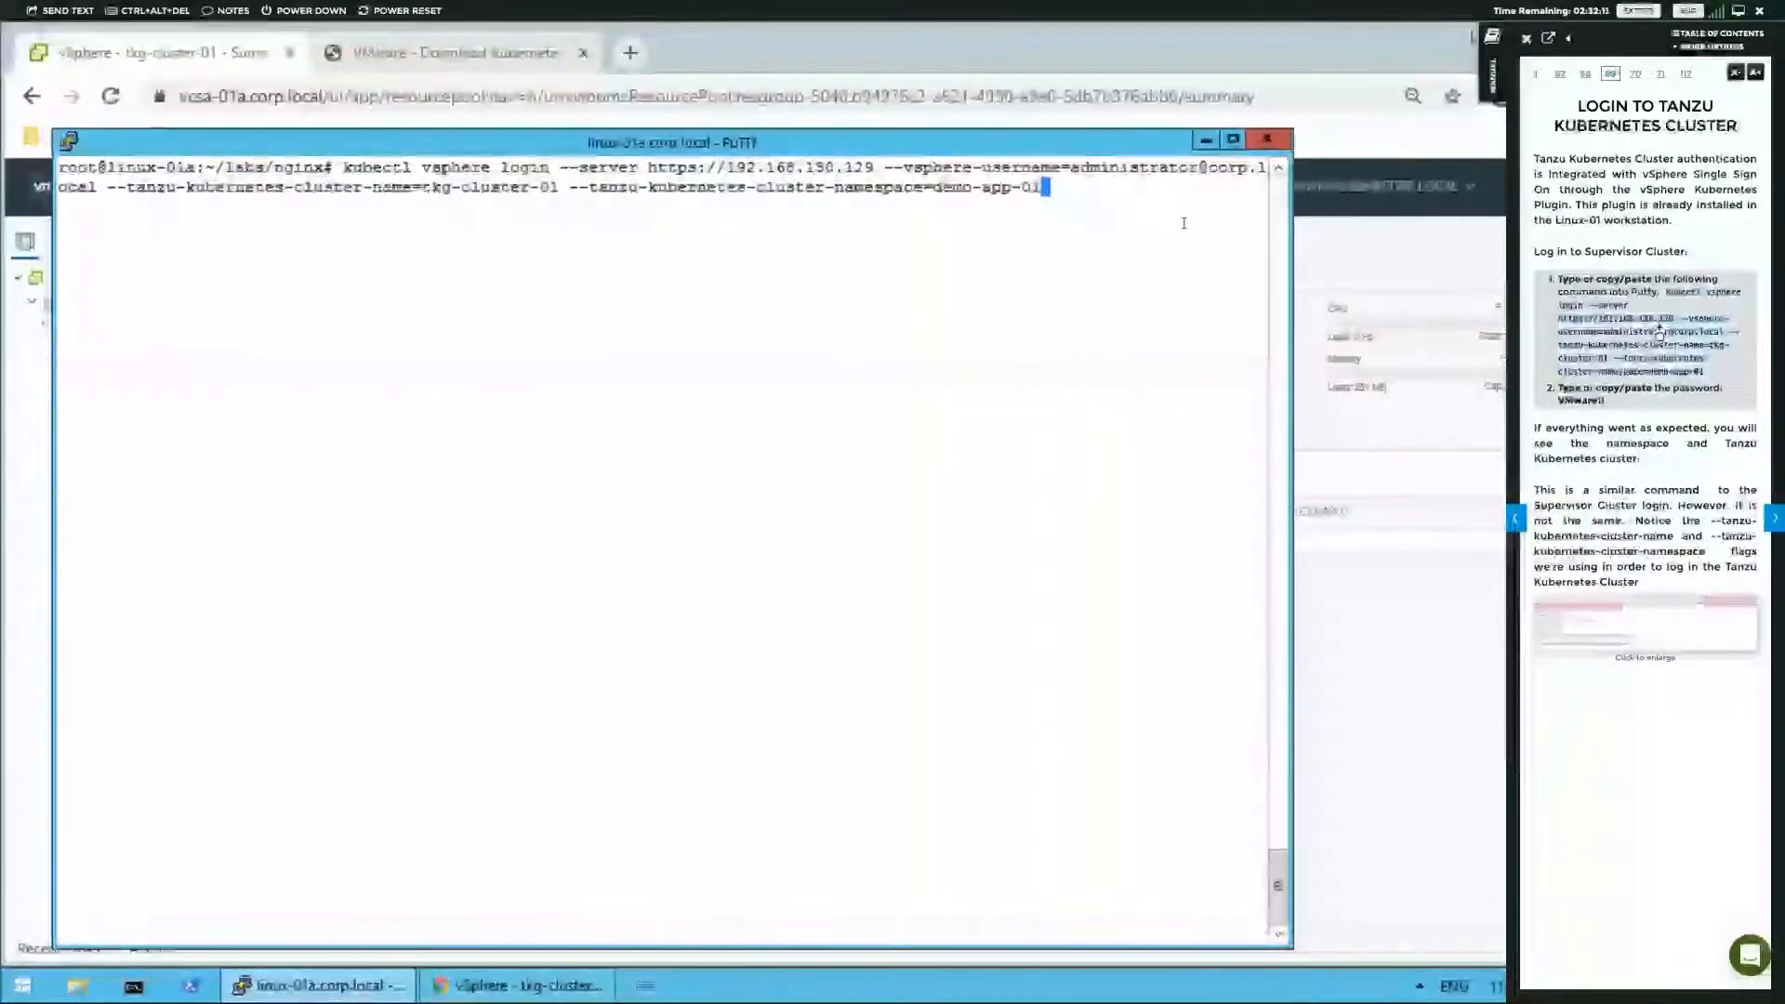
key("Return")
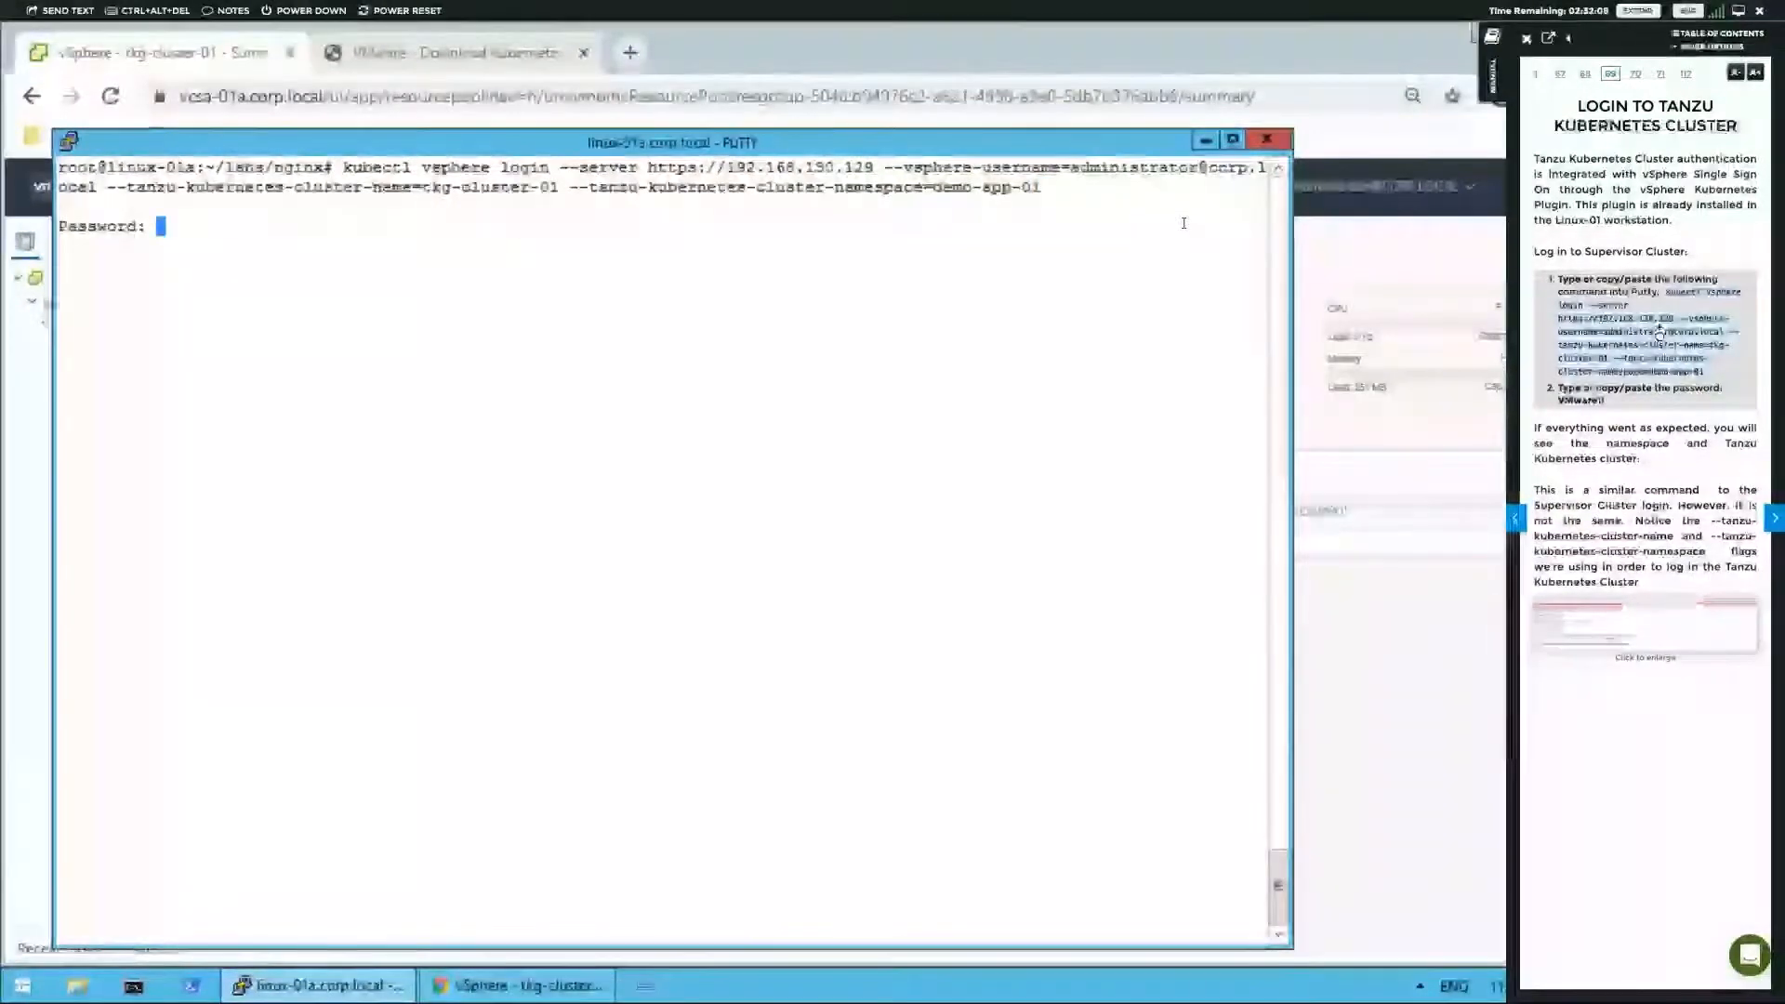
key("Return")
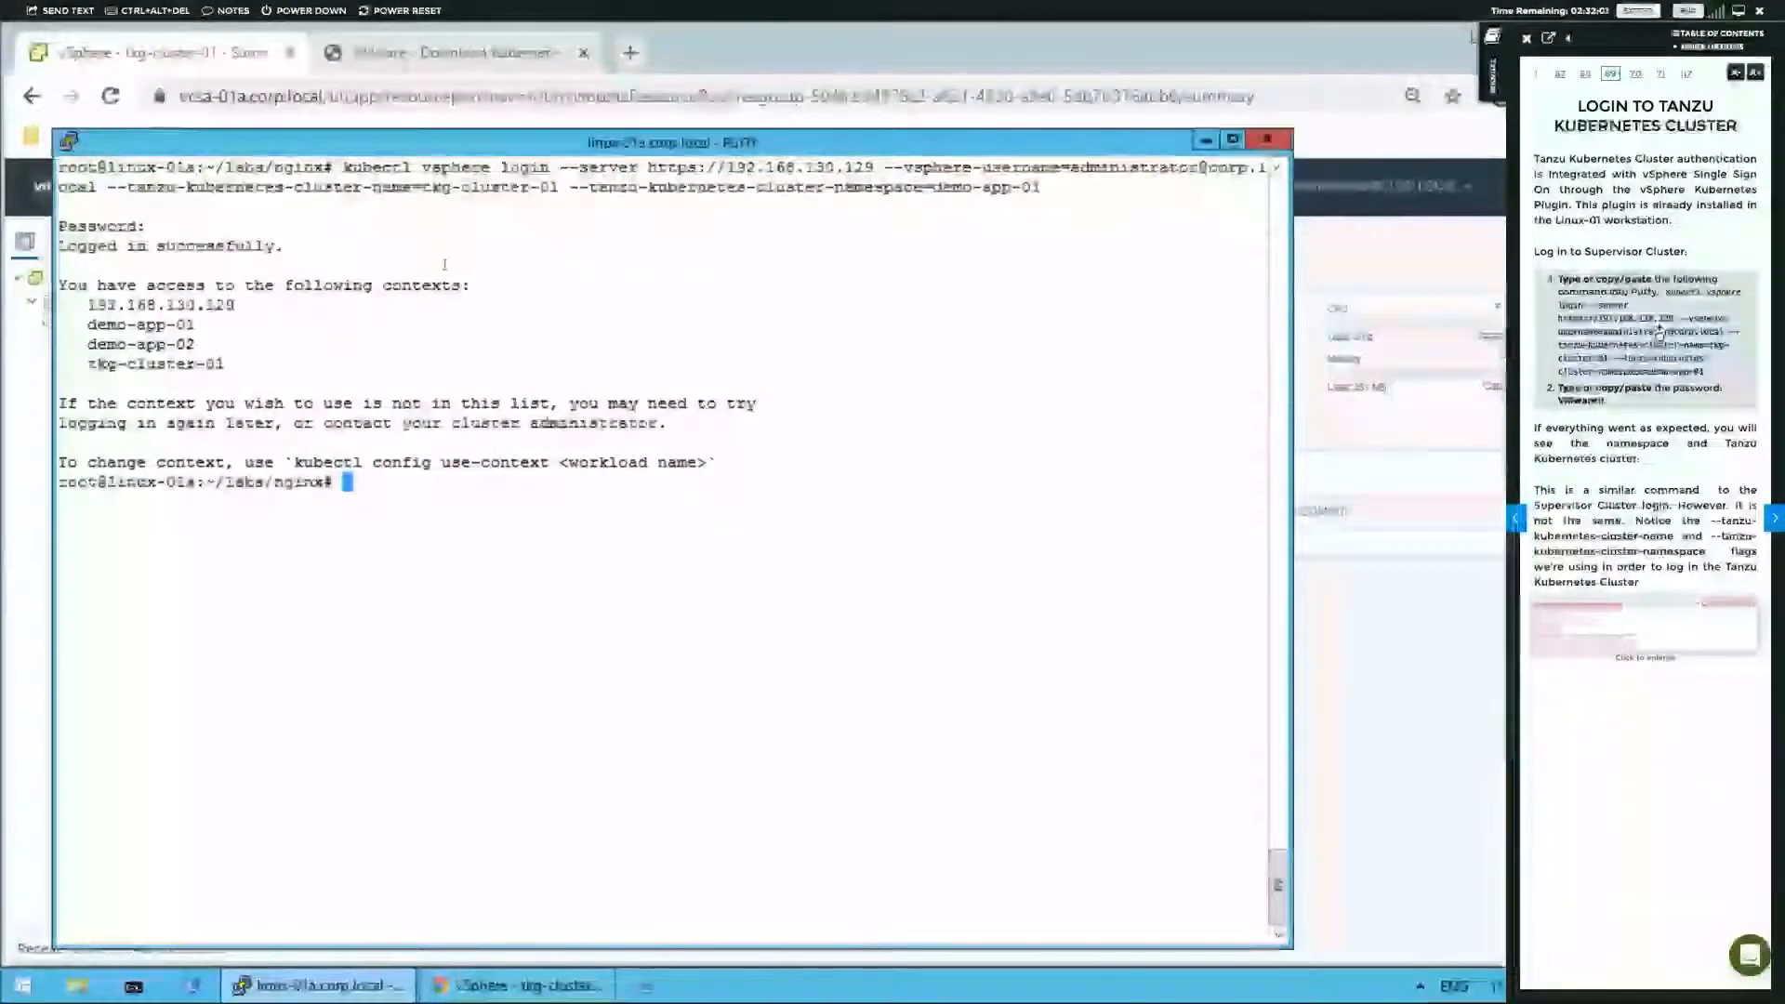
left_click_drag(216, 364, 90, 363)
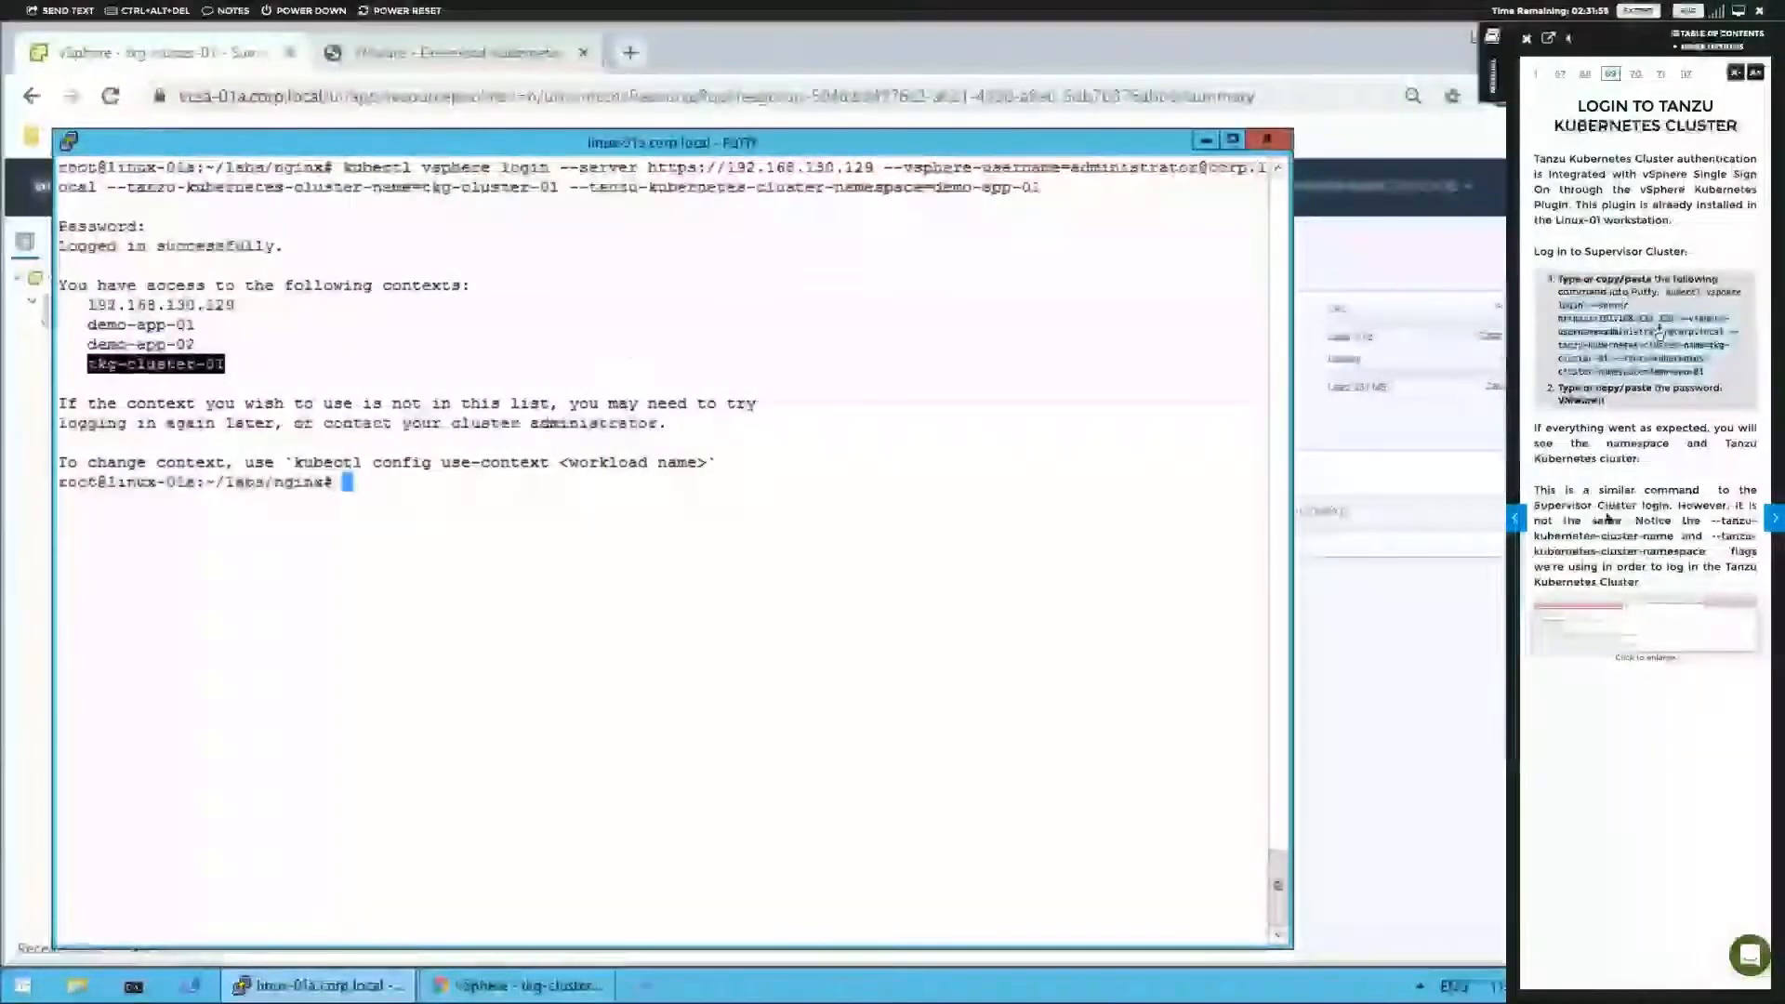
- Go to the manual's next page and run its kubectl config use-context tkg-cluster-01 command to switch context
left_click(1775, 518)
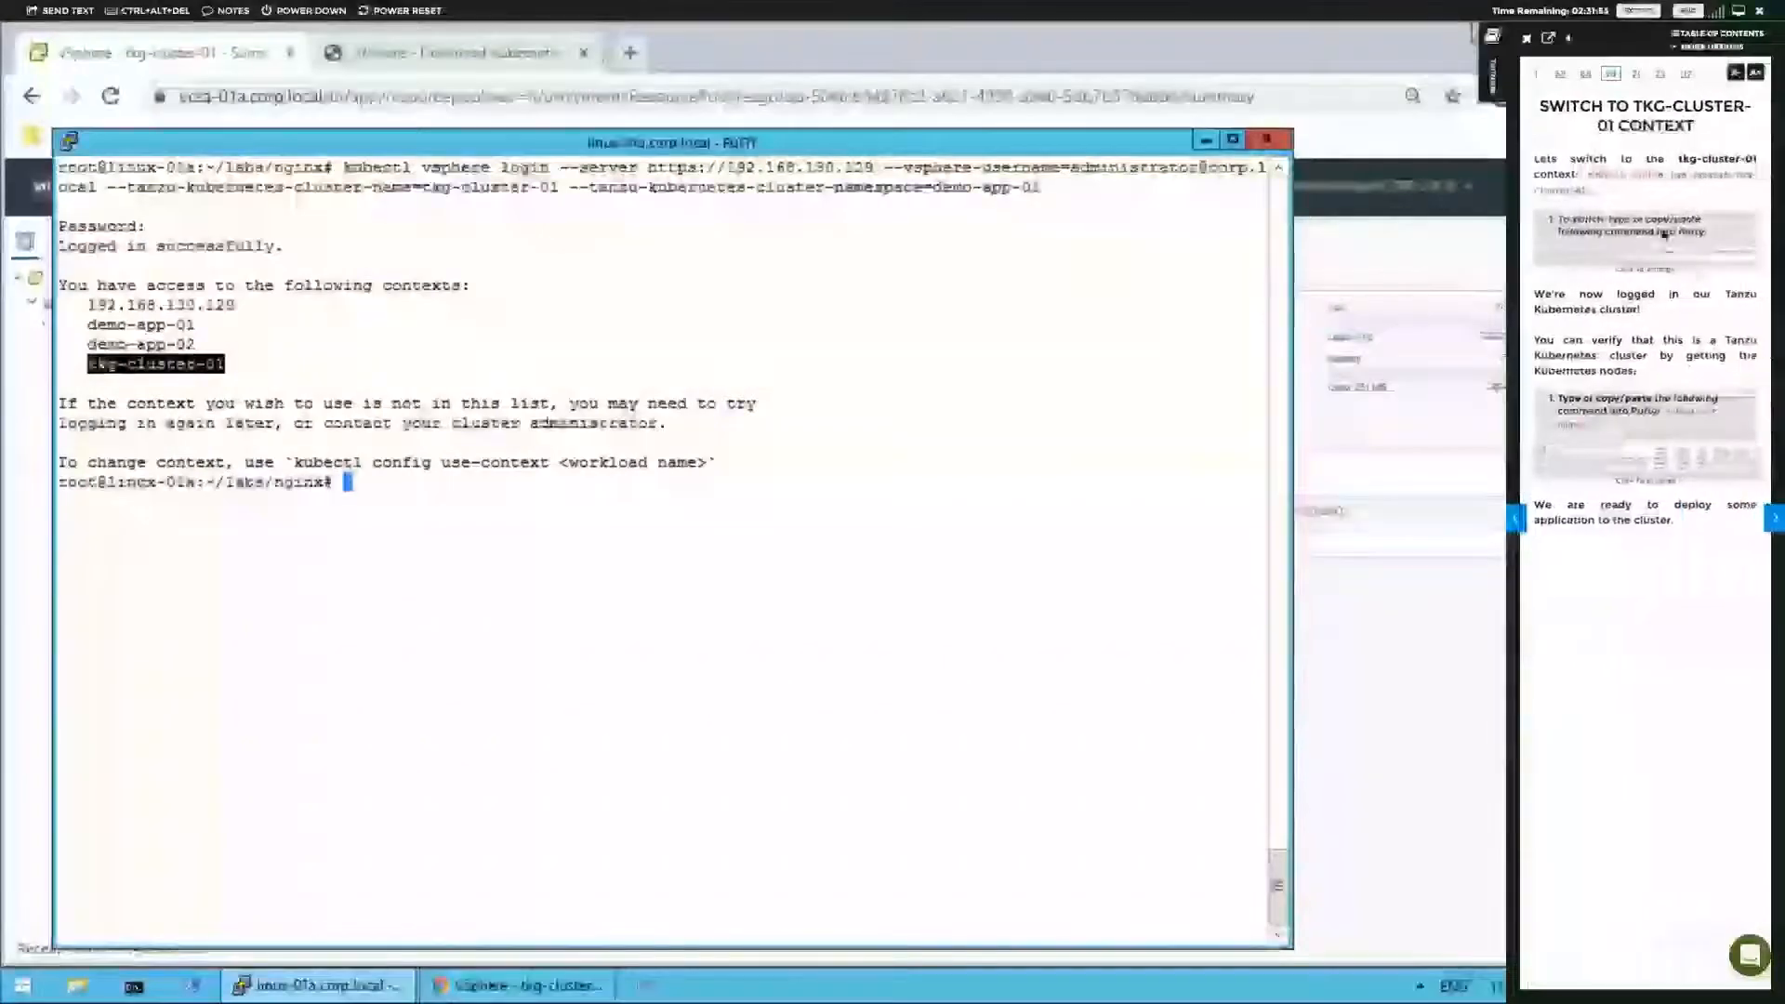
left_click_drag(1586, 198, 1586, 177)
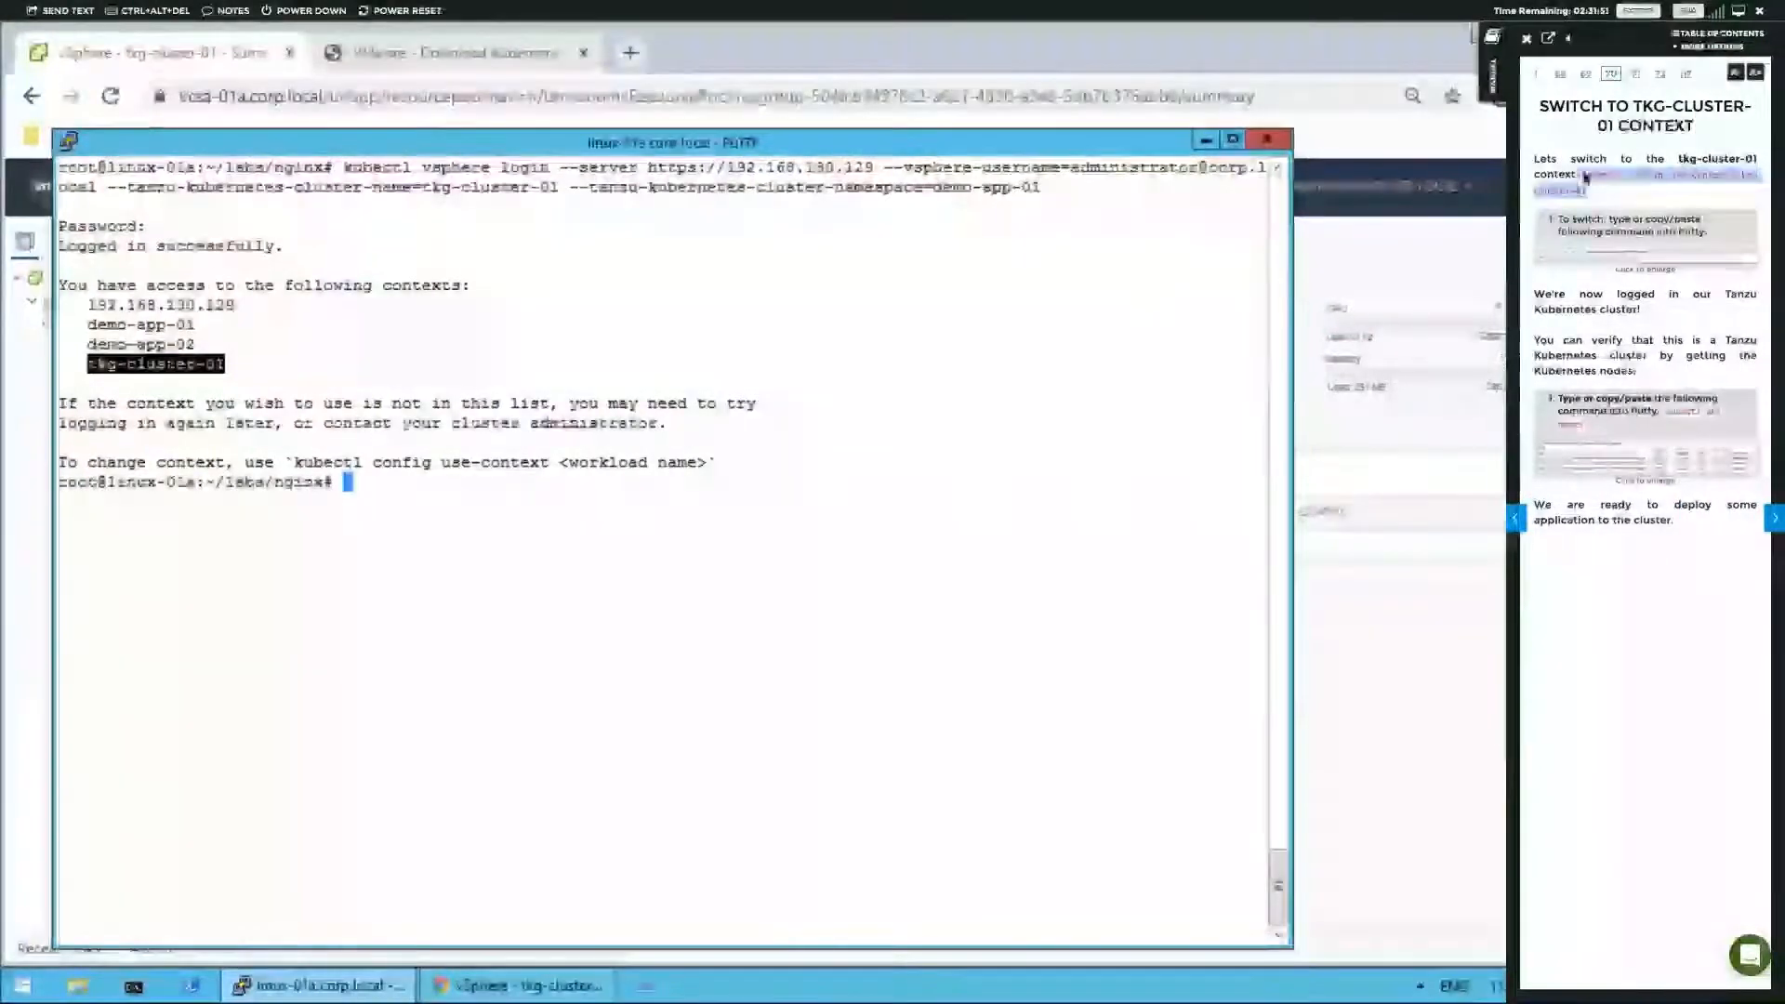
left_click_drag(1058, 420, 741, 523)
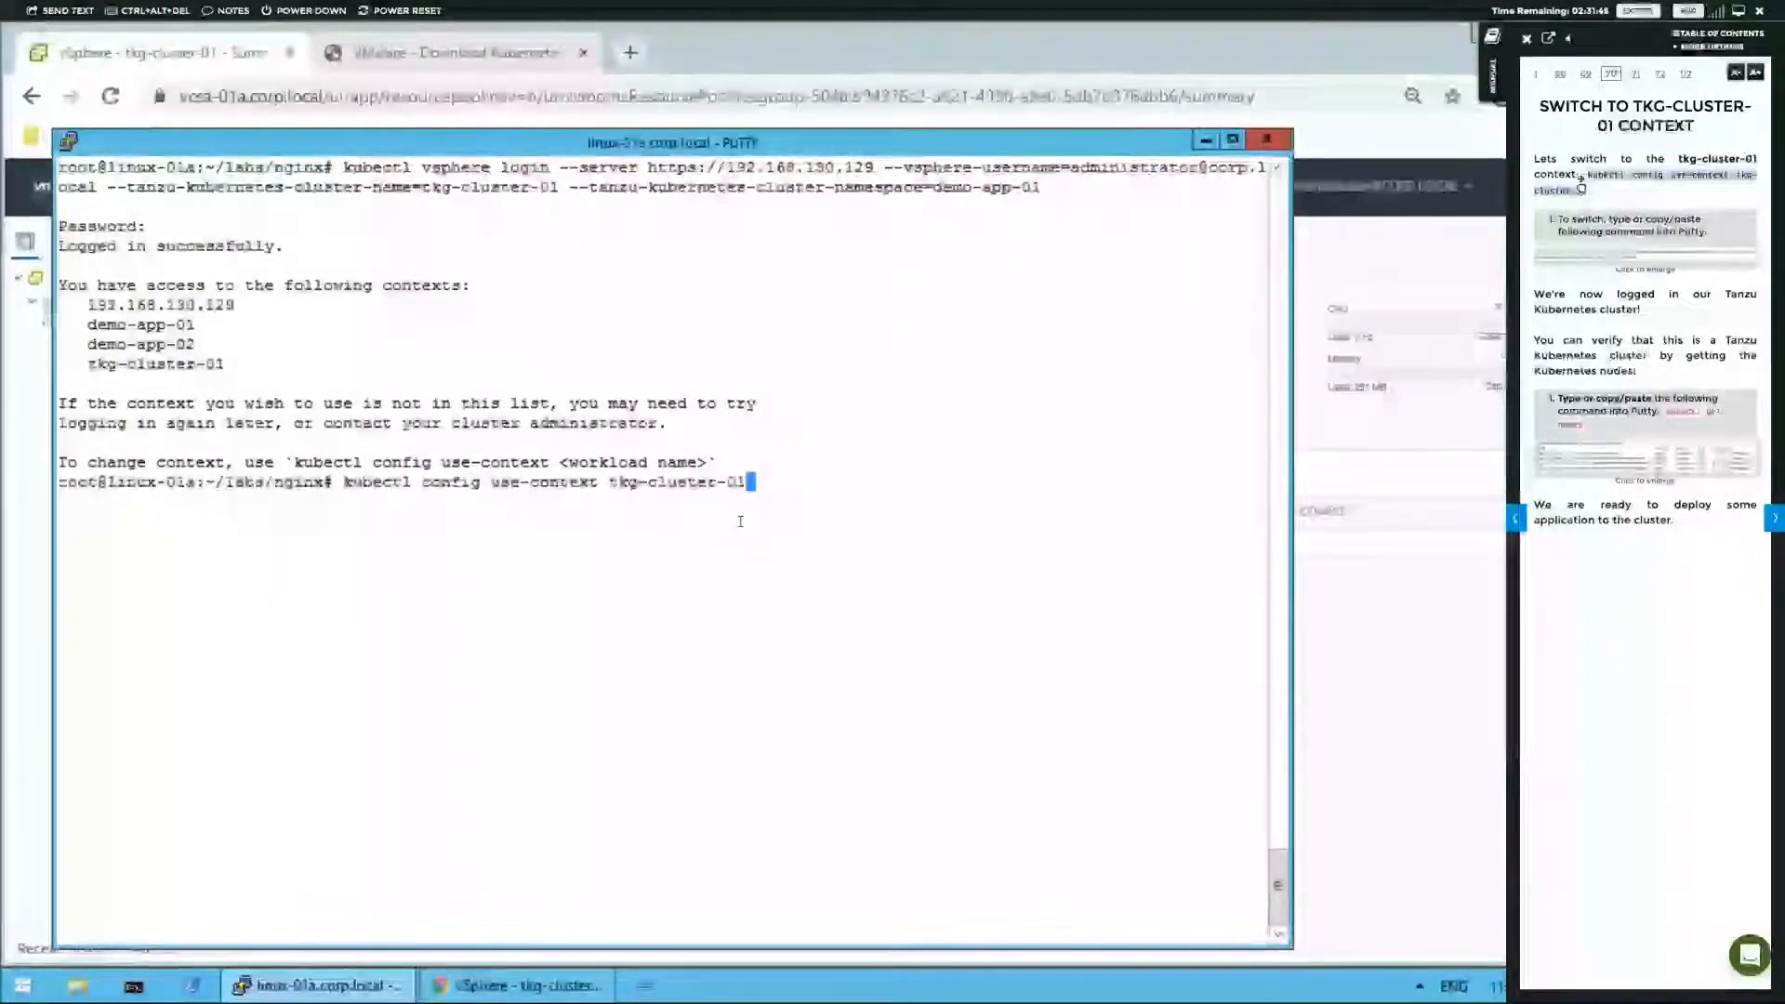
key("Return")
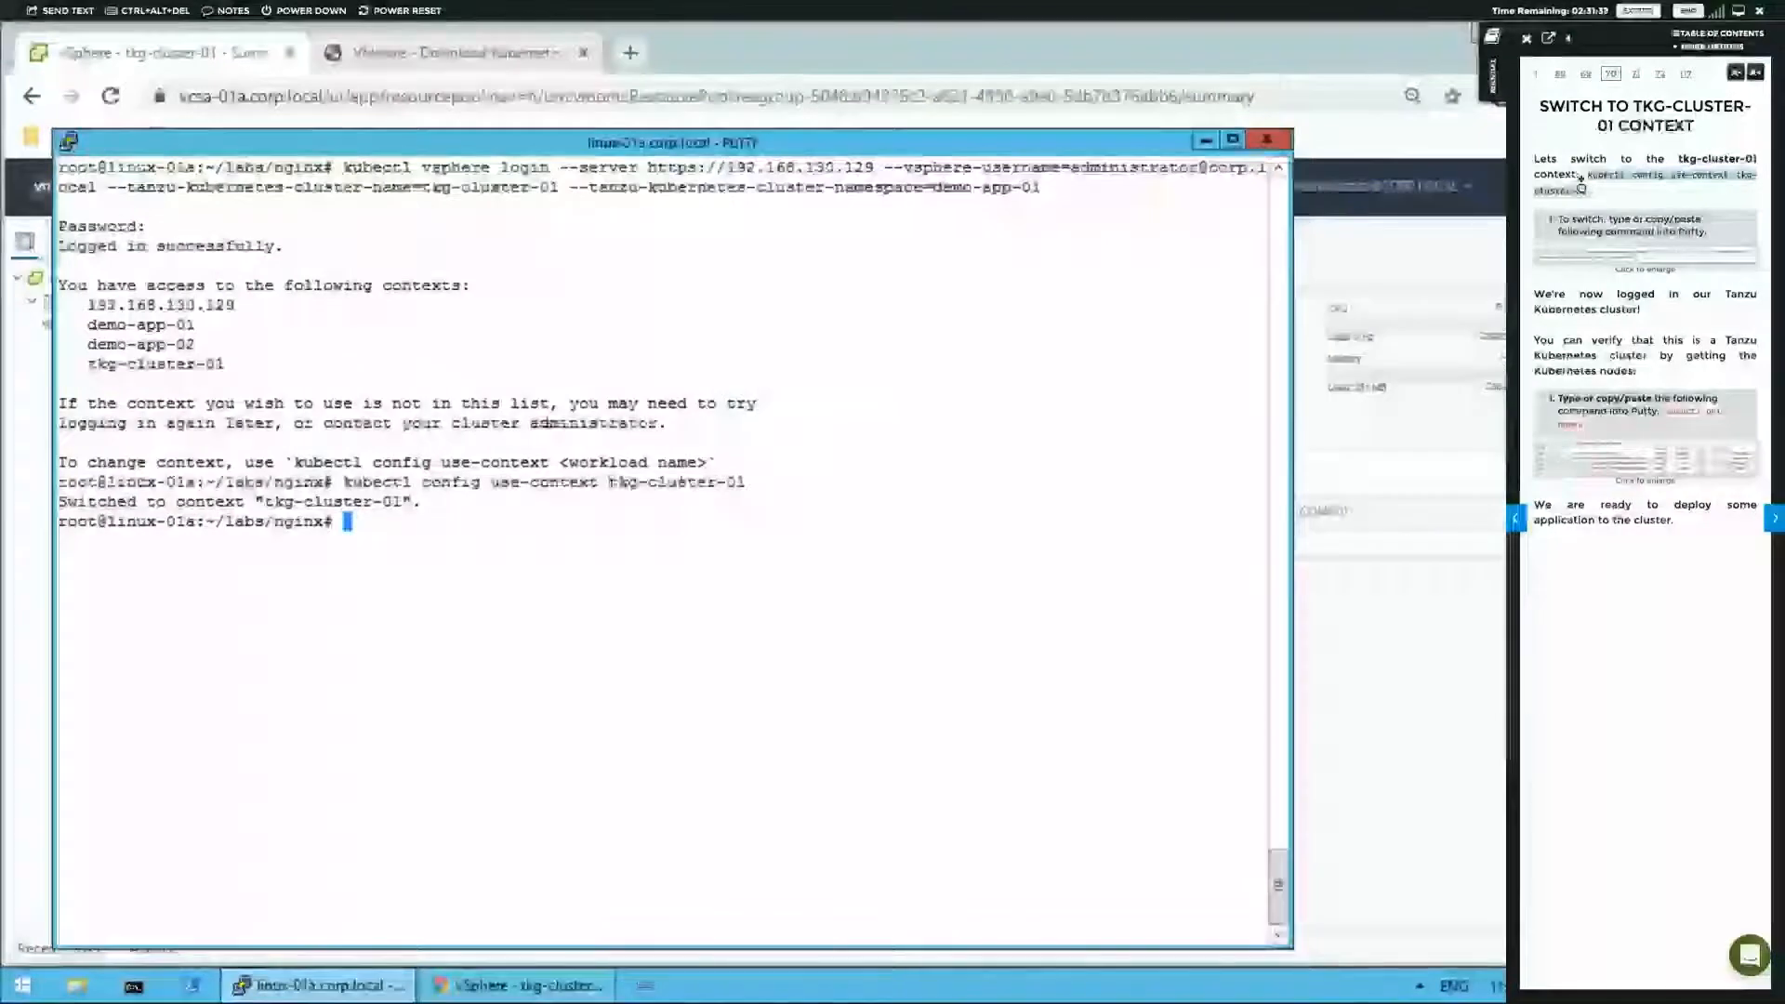
left_click_drag(609, 482, 745, 482)
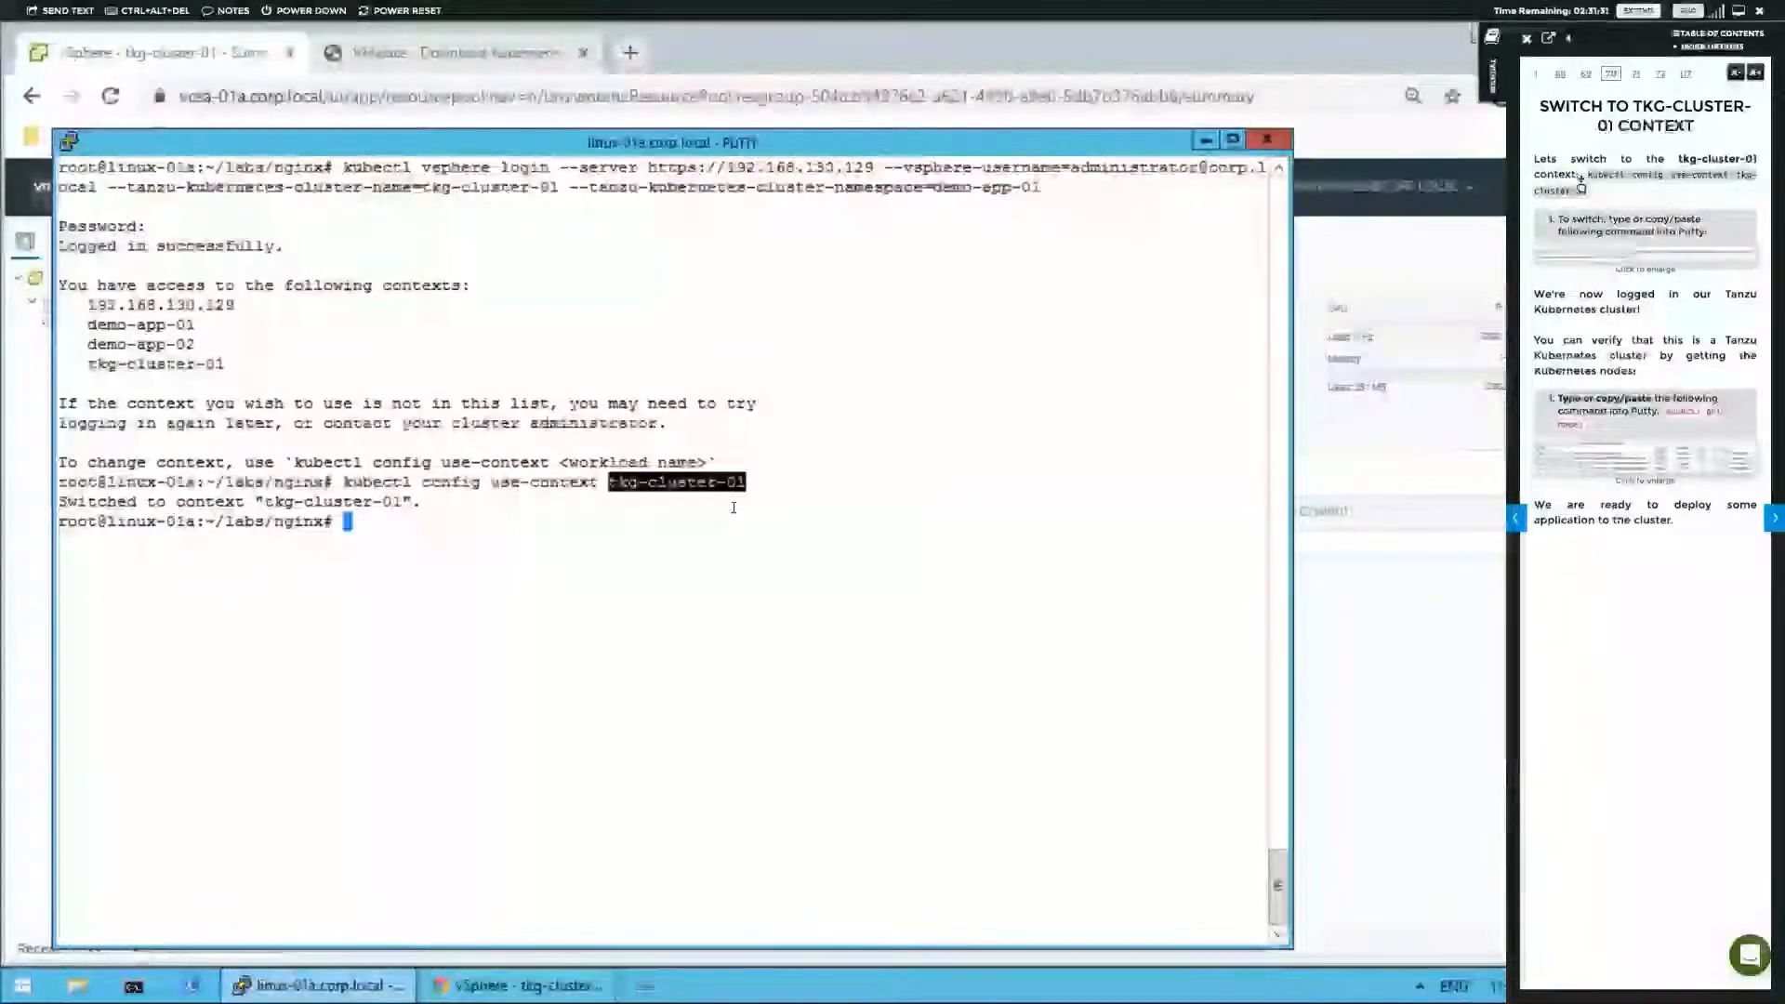
left_click(589, 501)
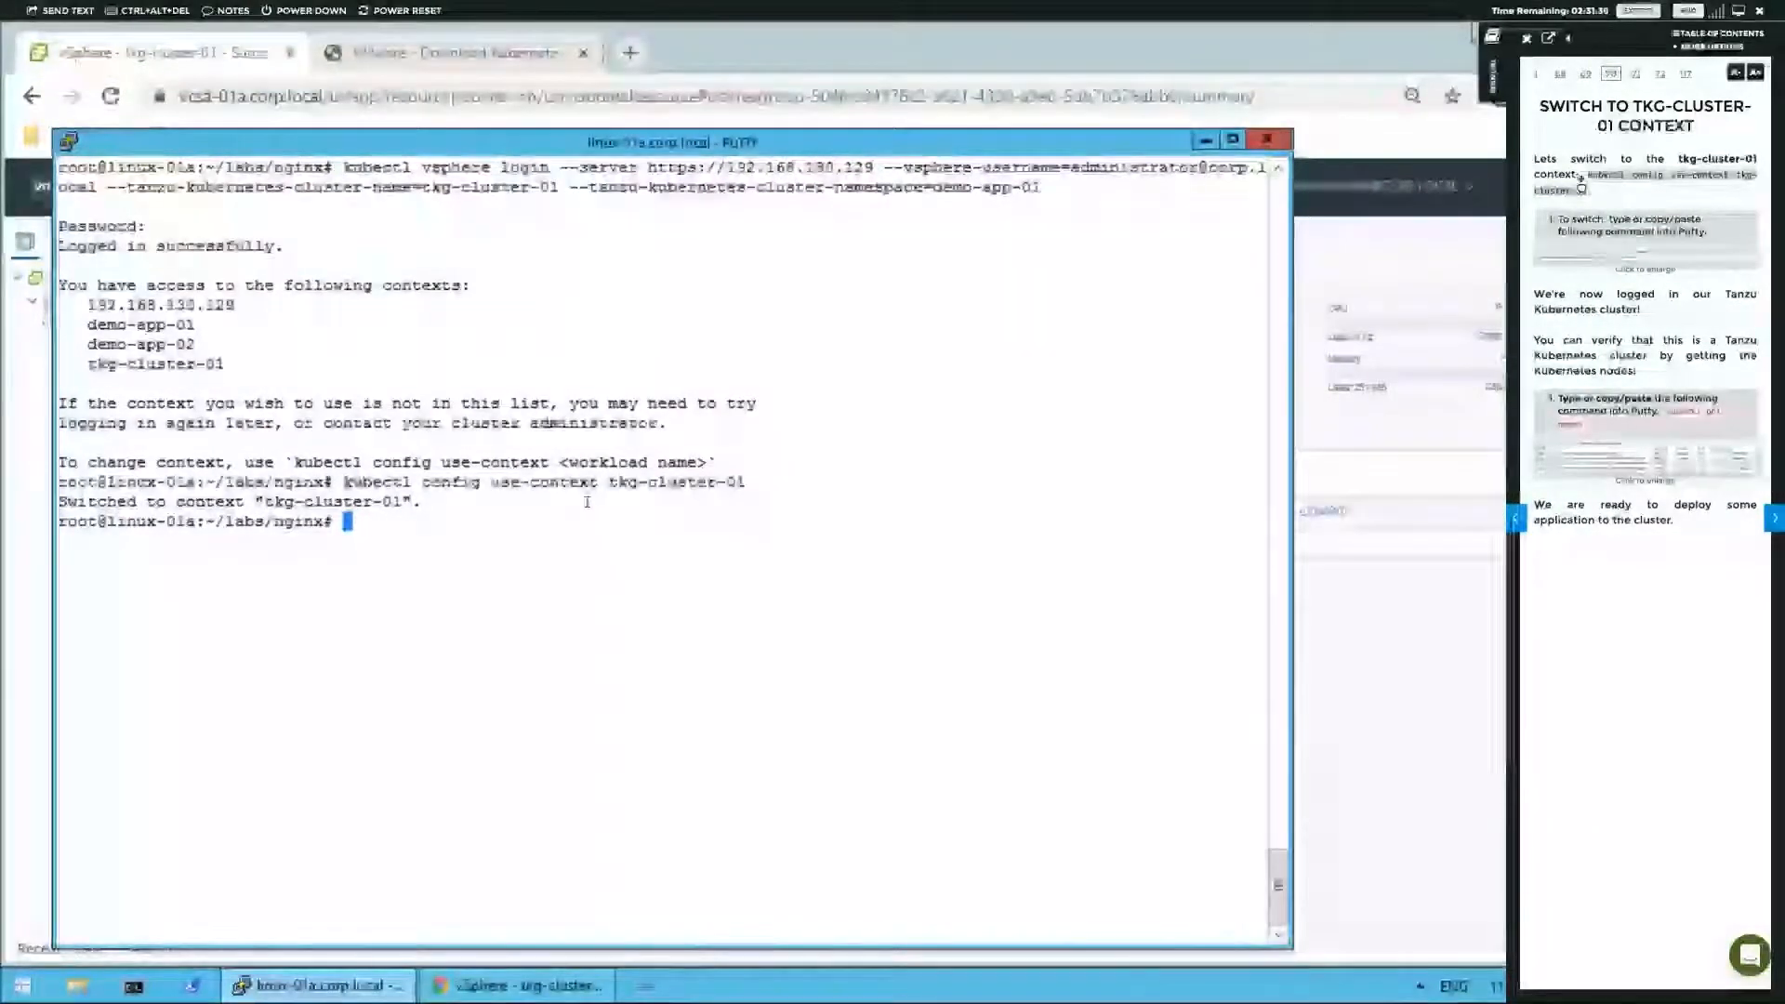
- List the nodes of the Tanzu Kubernetes cluster with kubectl get nodes
type("kubectl ")
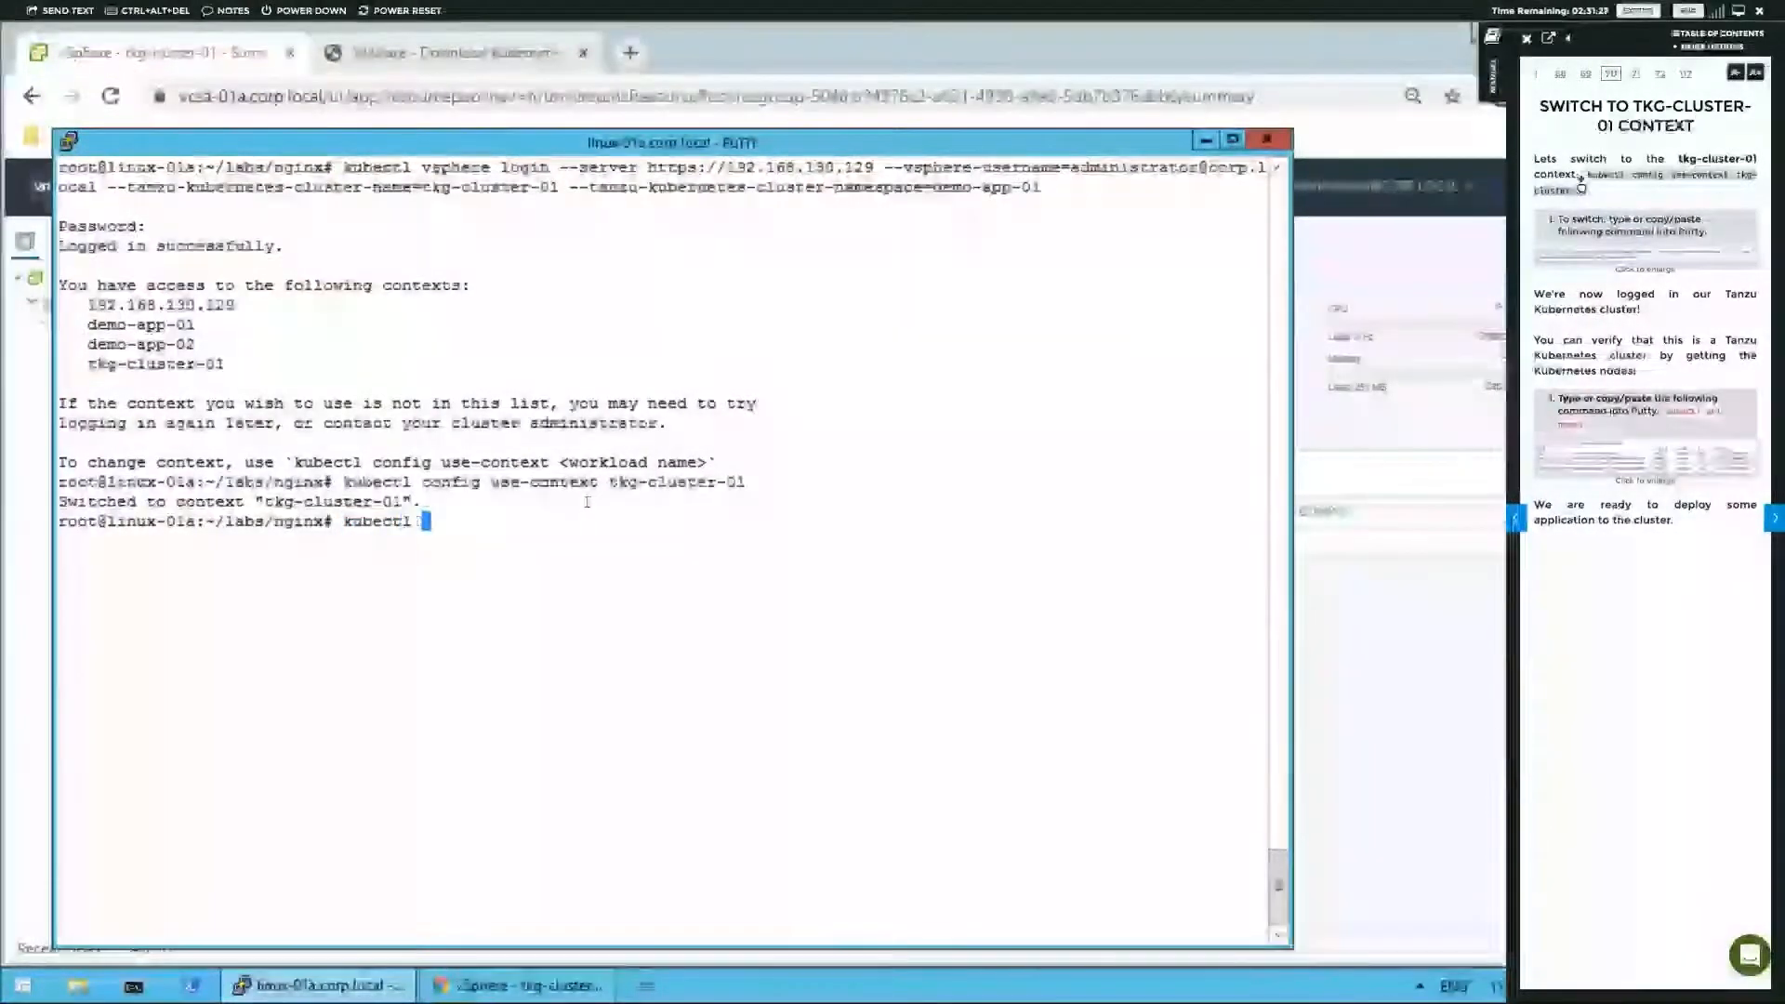
type("get nodes")
key("Return")
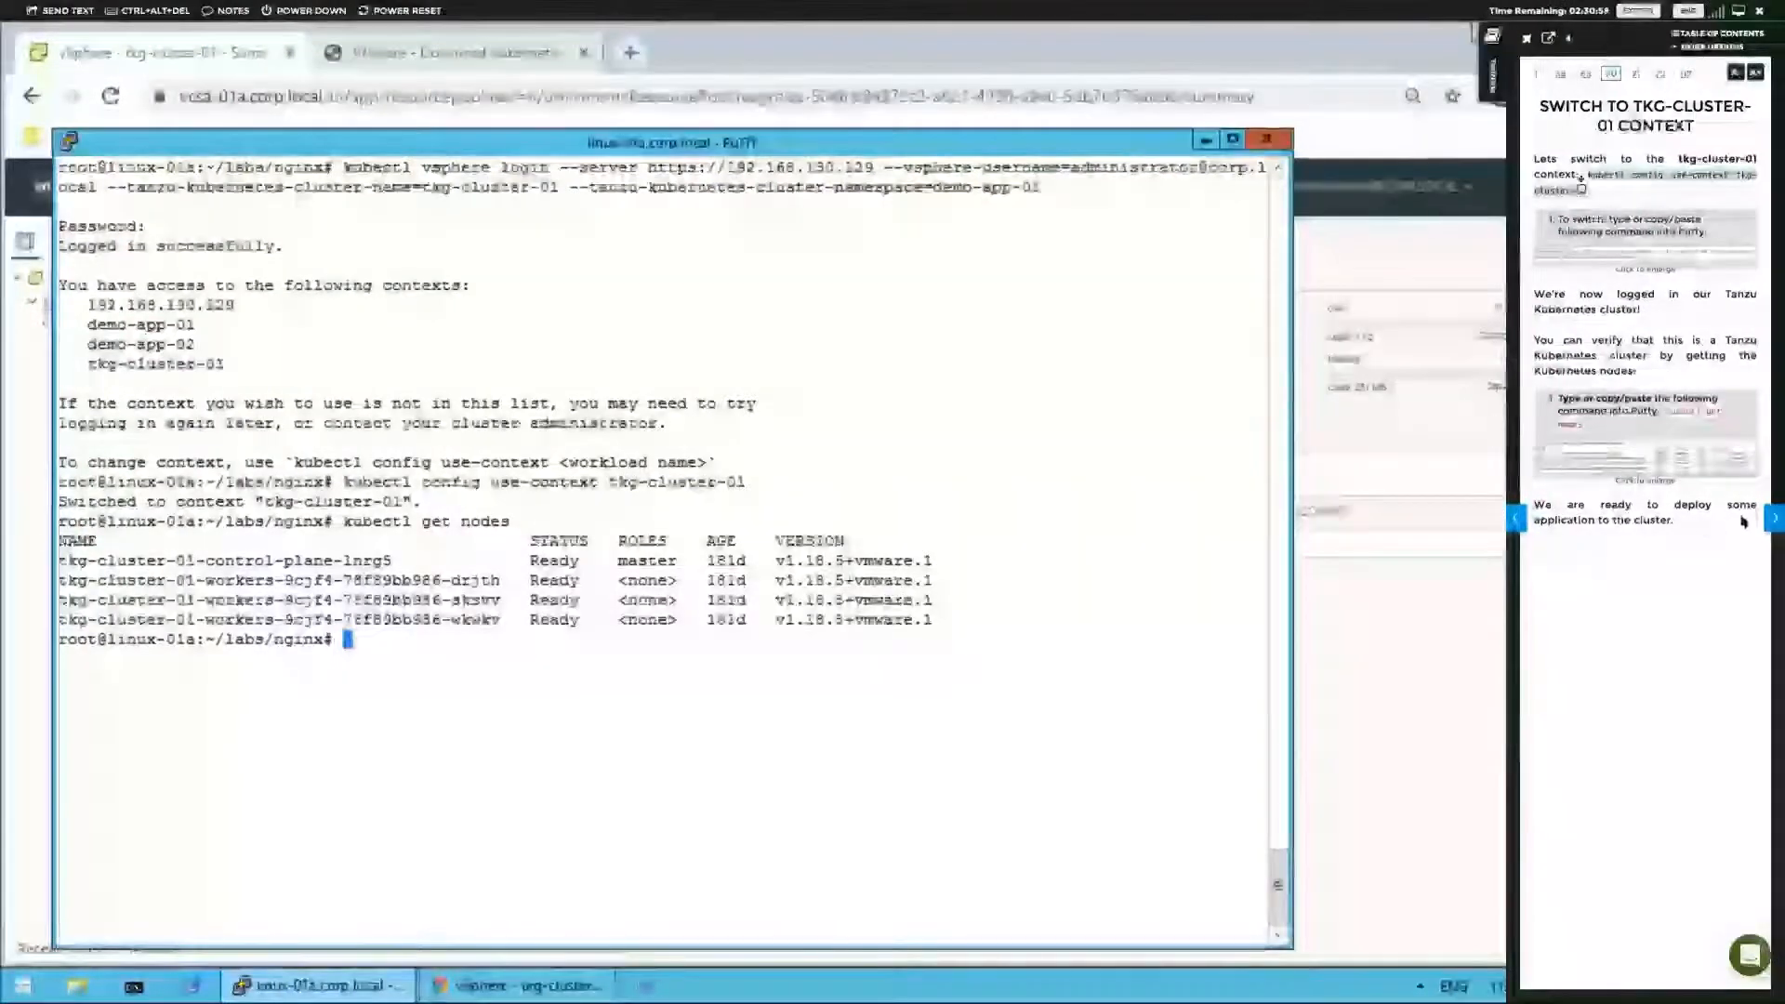
- Review the manual's pages on deploying the stateless NGINX application and accessing it by browser, enlarging the kubectl get services image
left_click(1773, 519)
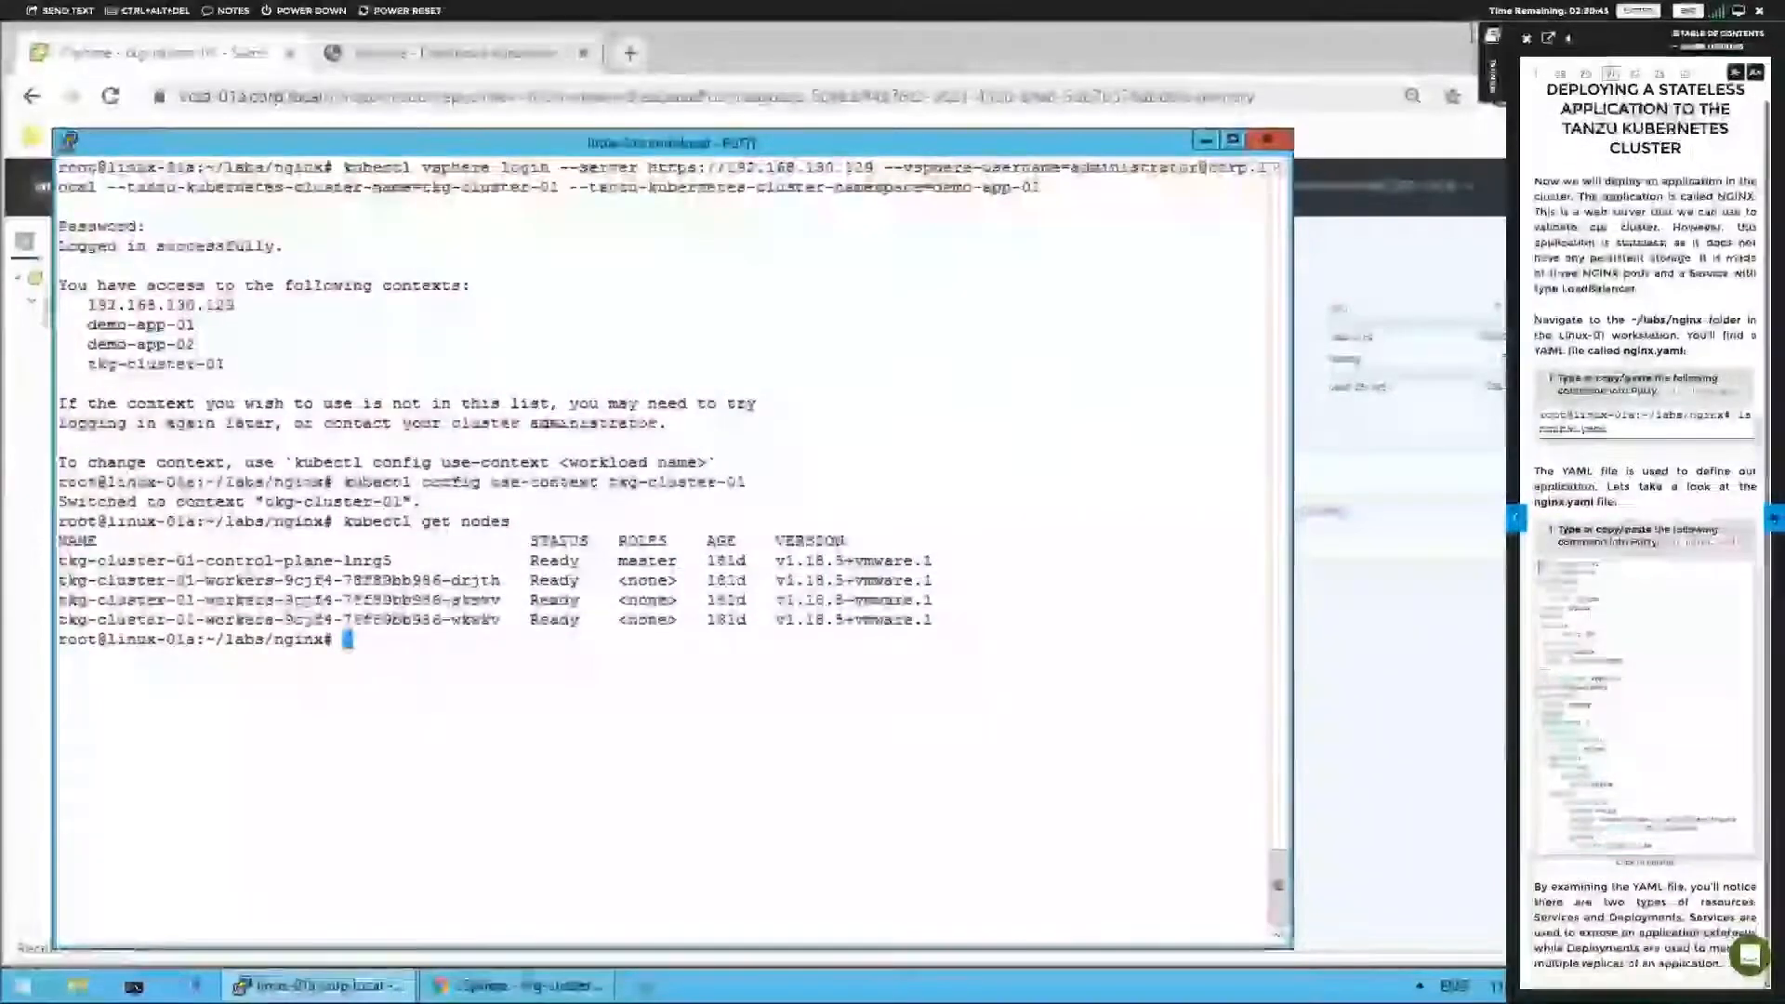
left_click(1773, 518)
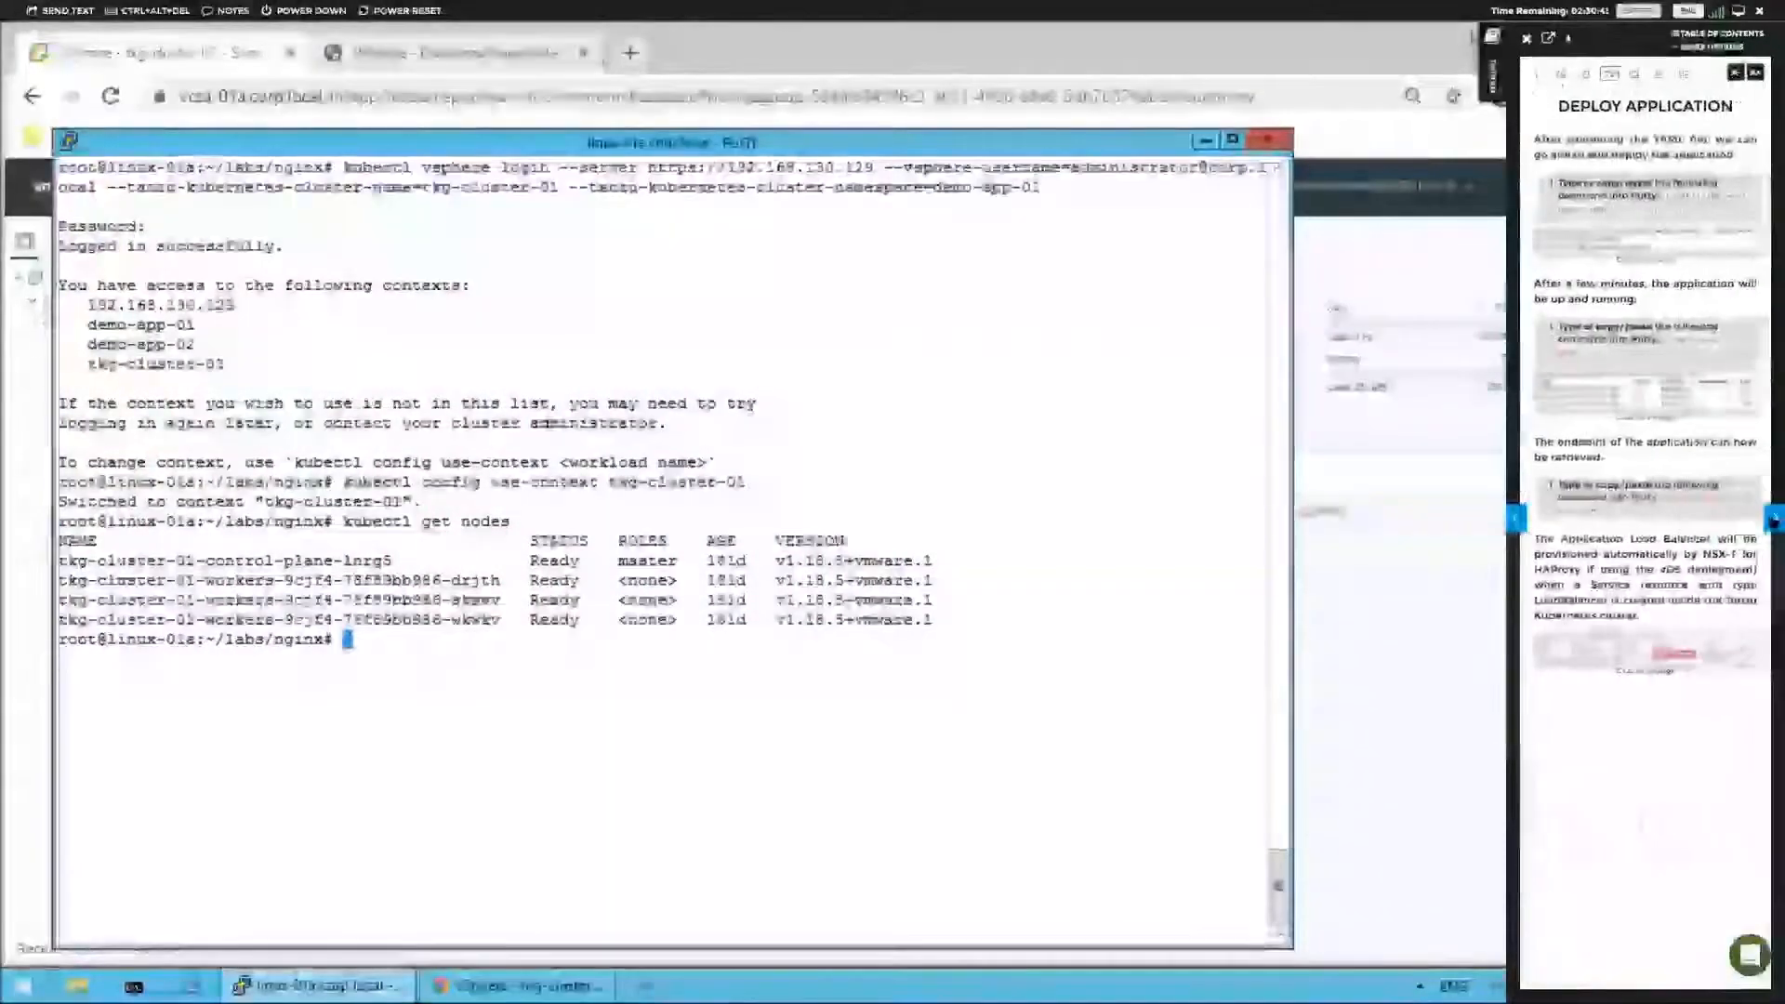
left_click(1773, 518)
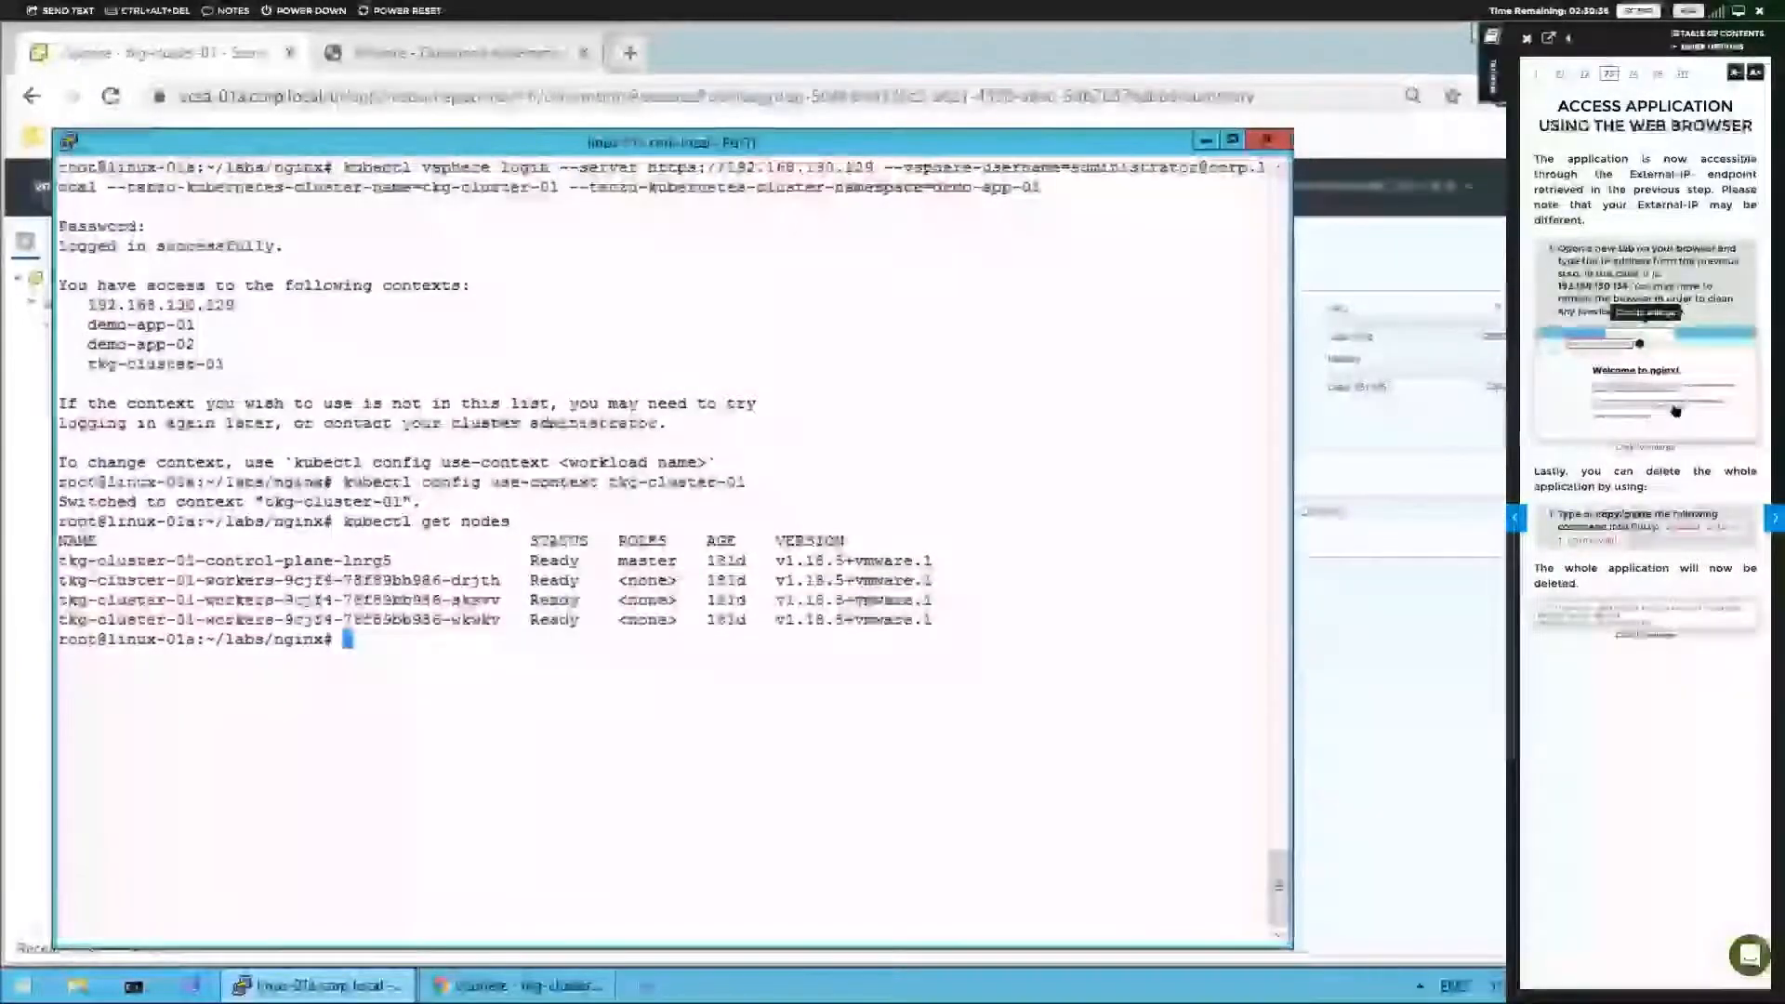
left_click(1516, 518)
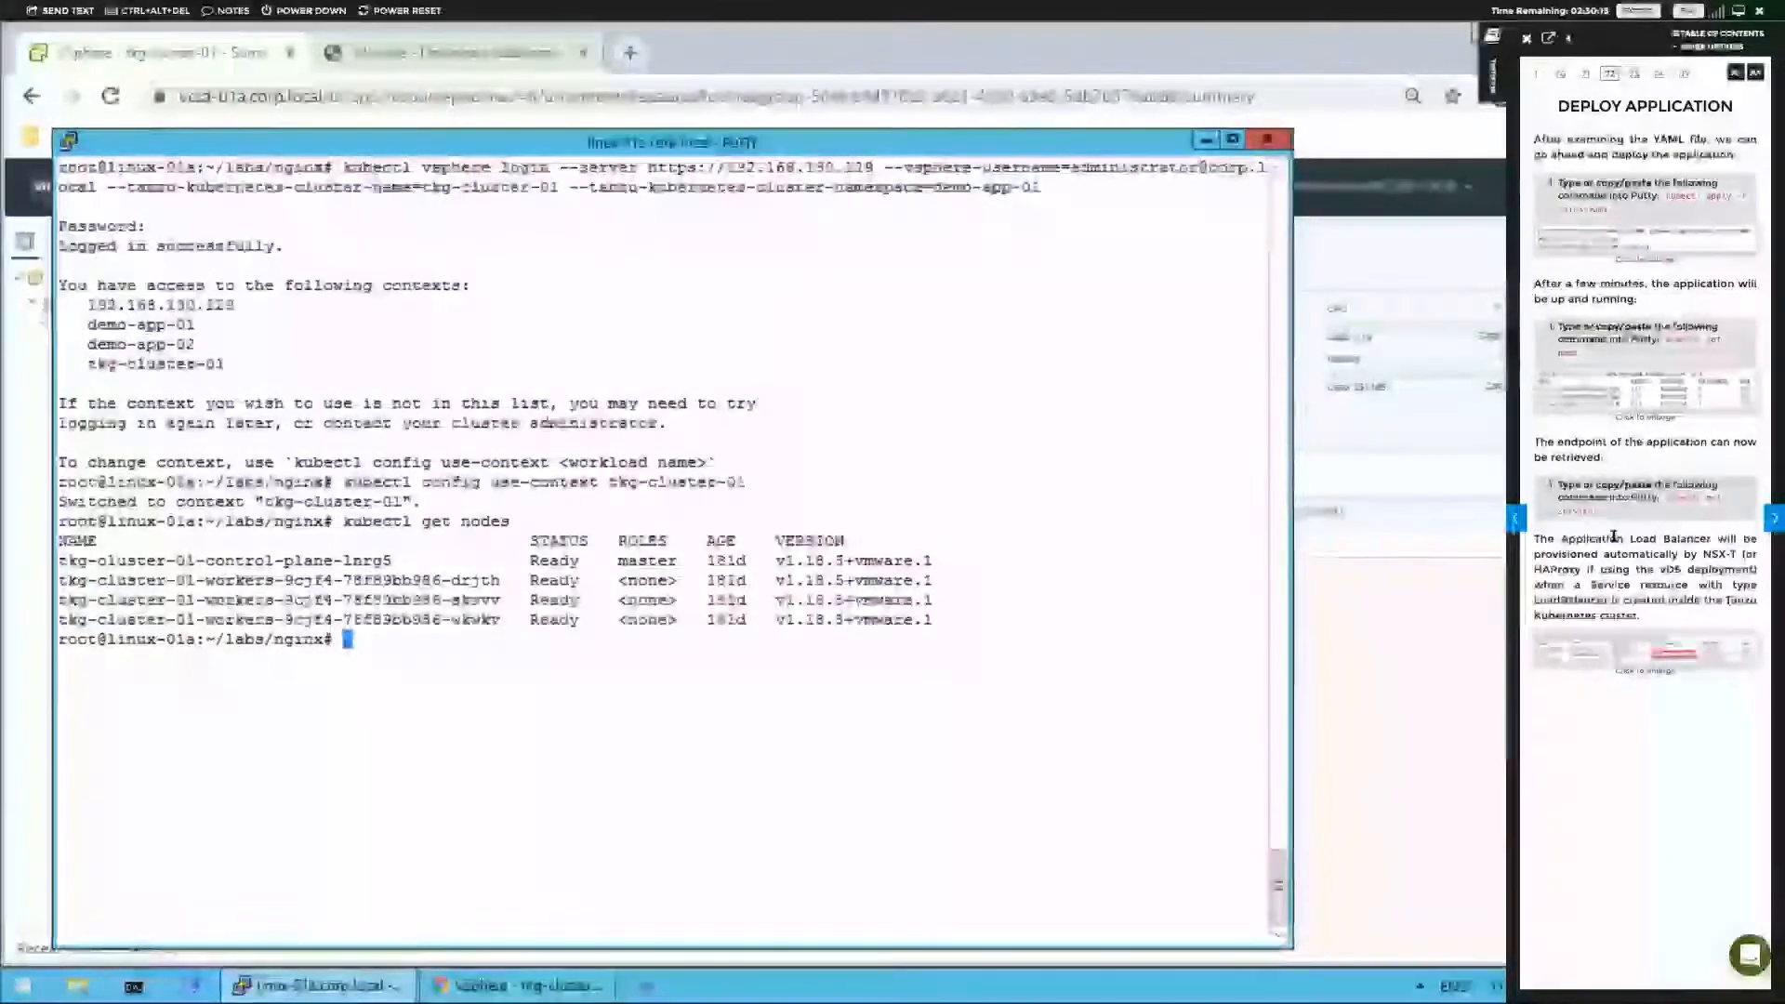
left_click(1623, 656)
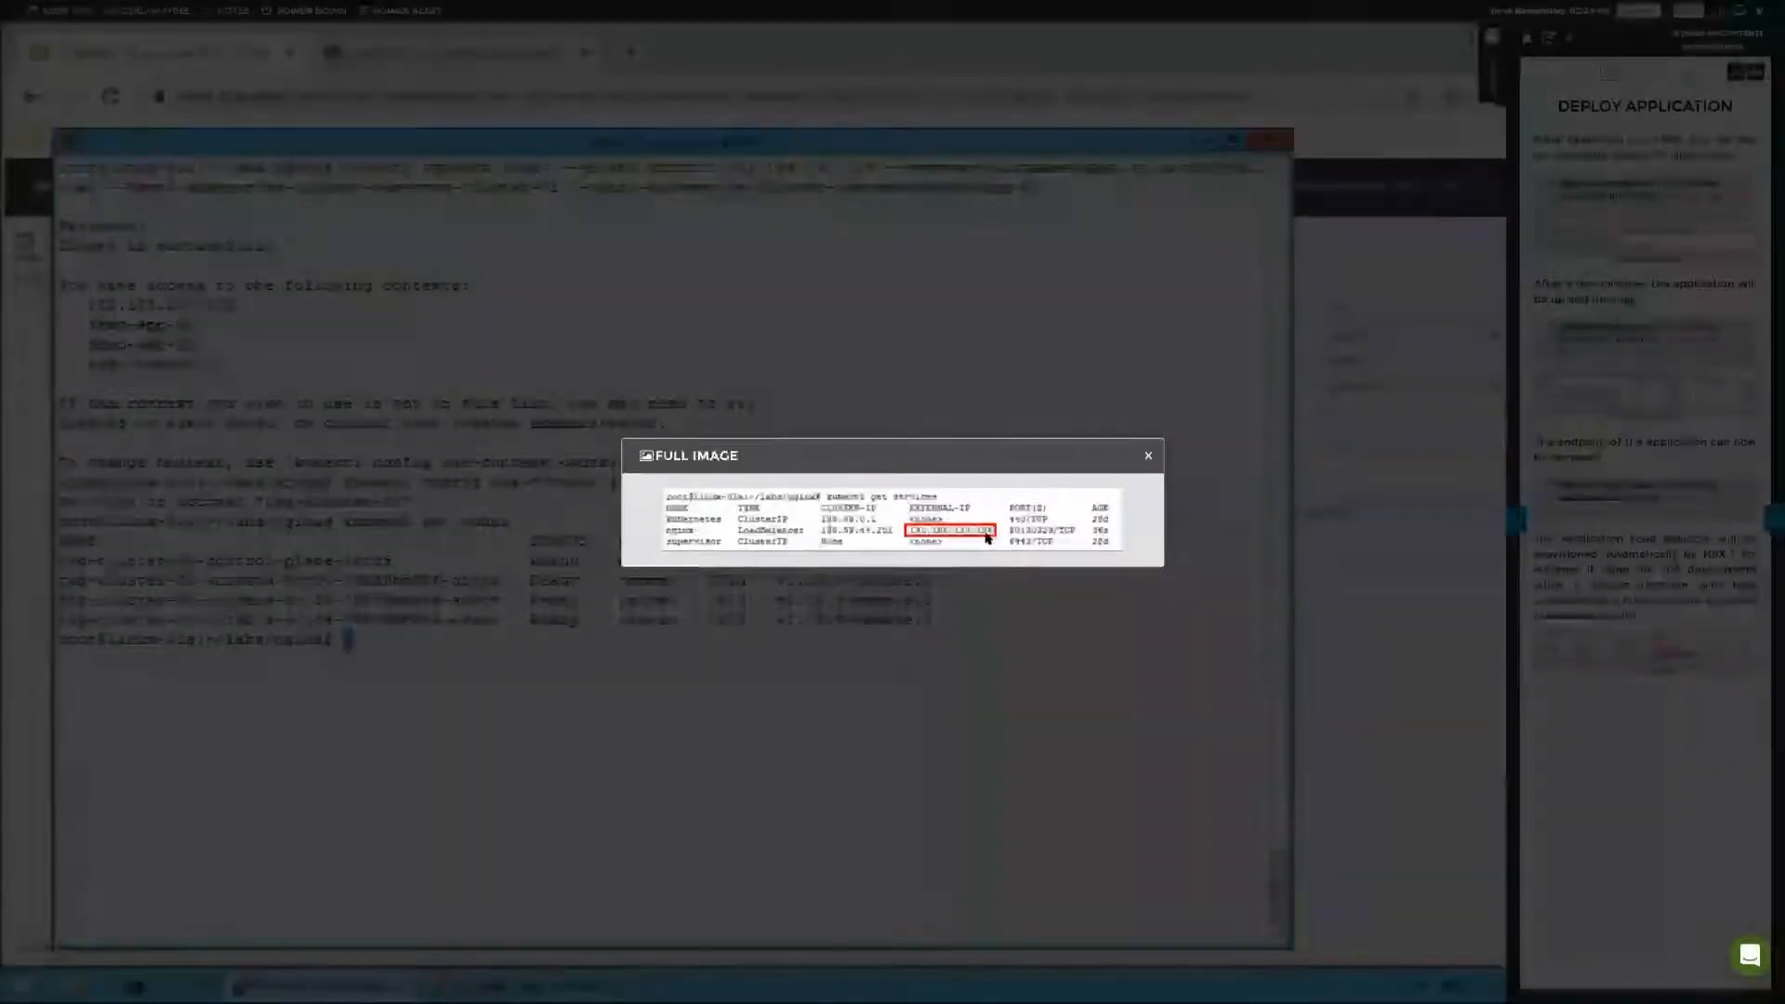
left_click(1150, 456)
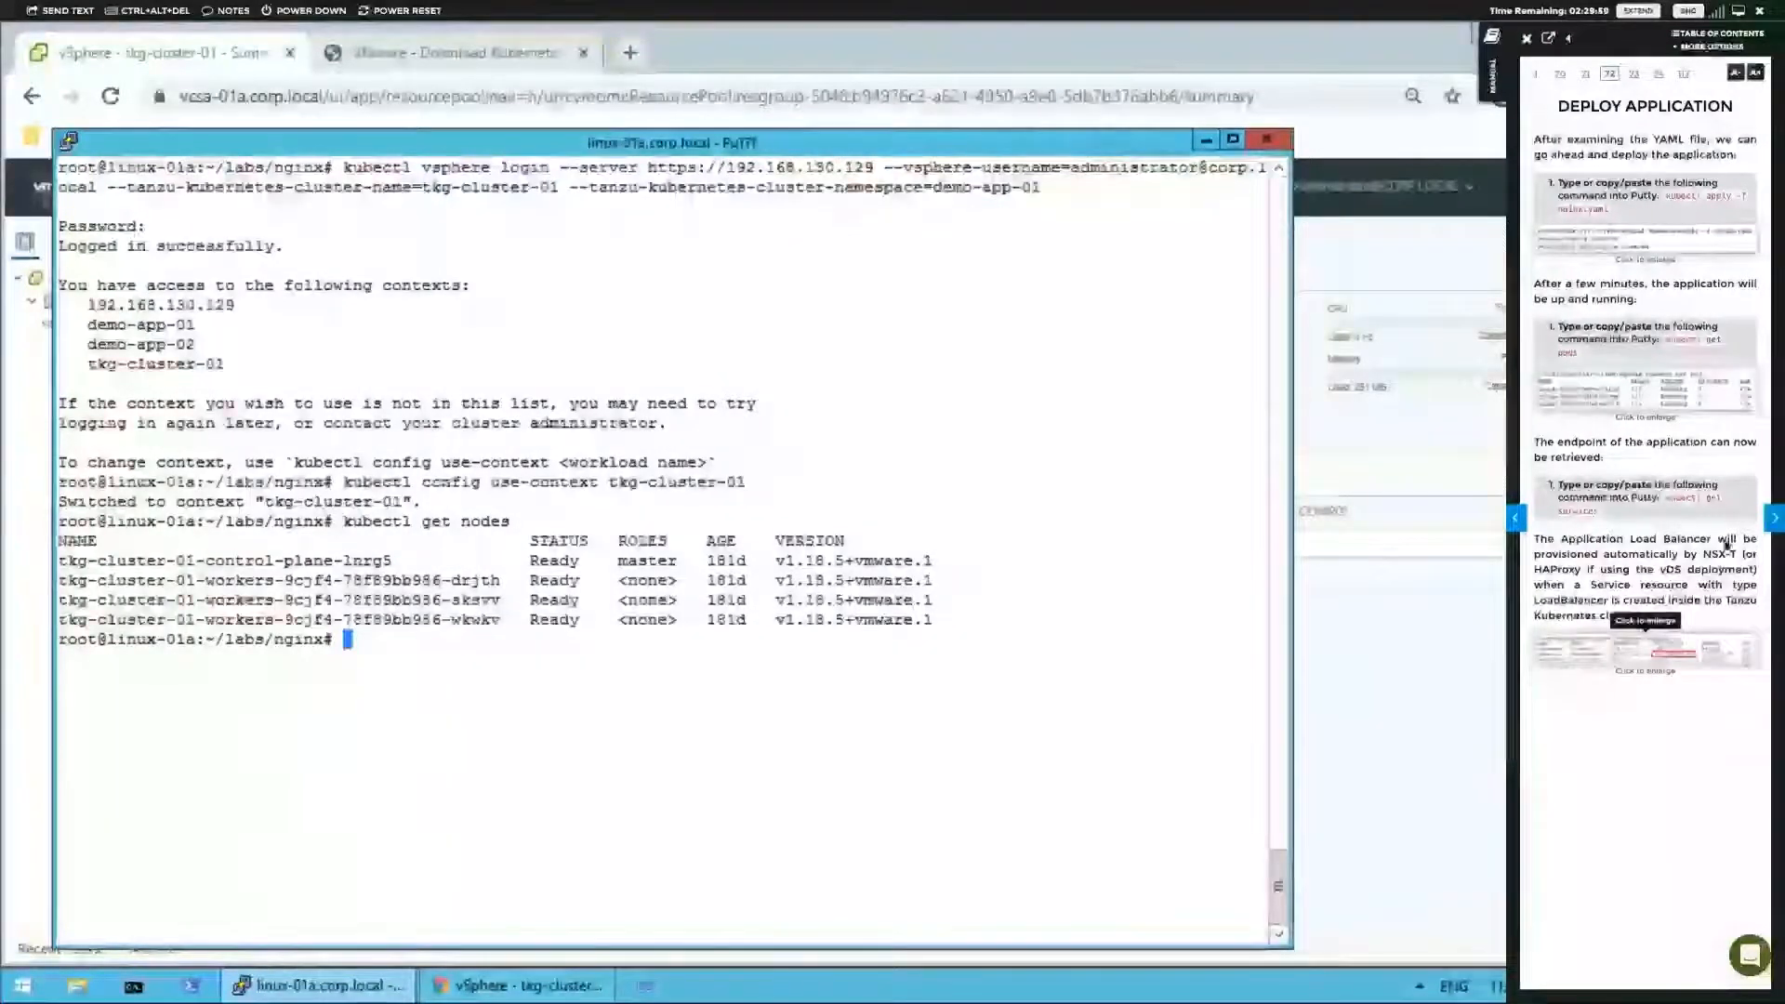
left_click(1775, 517)
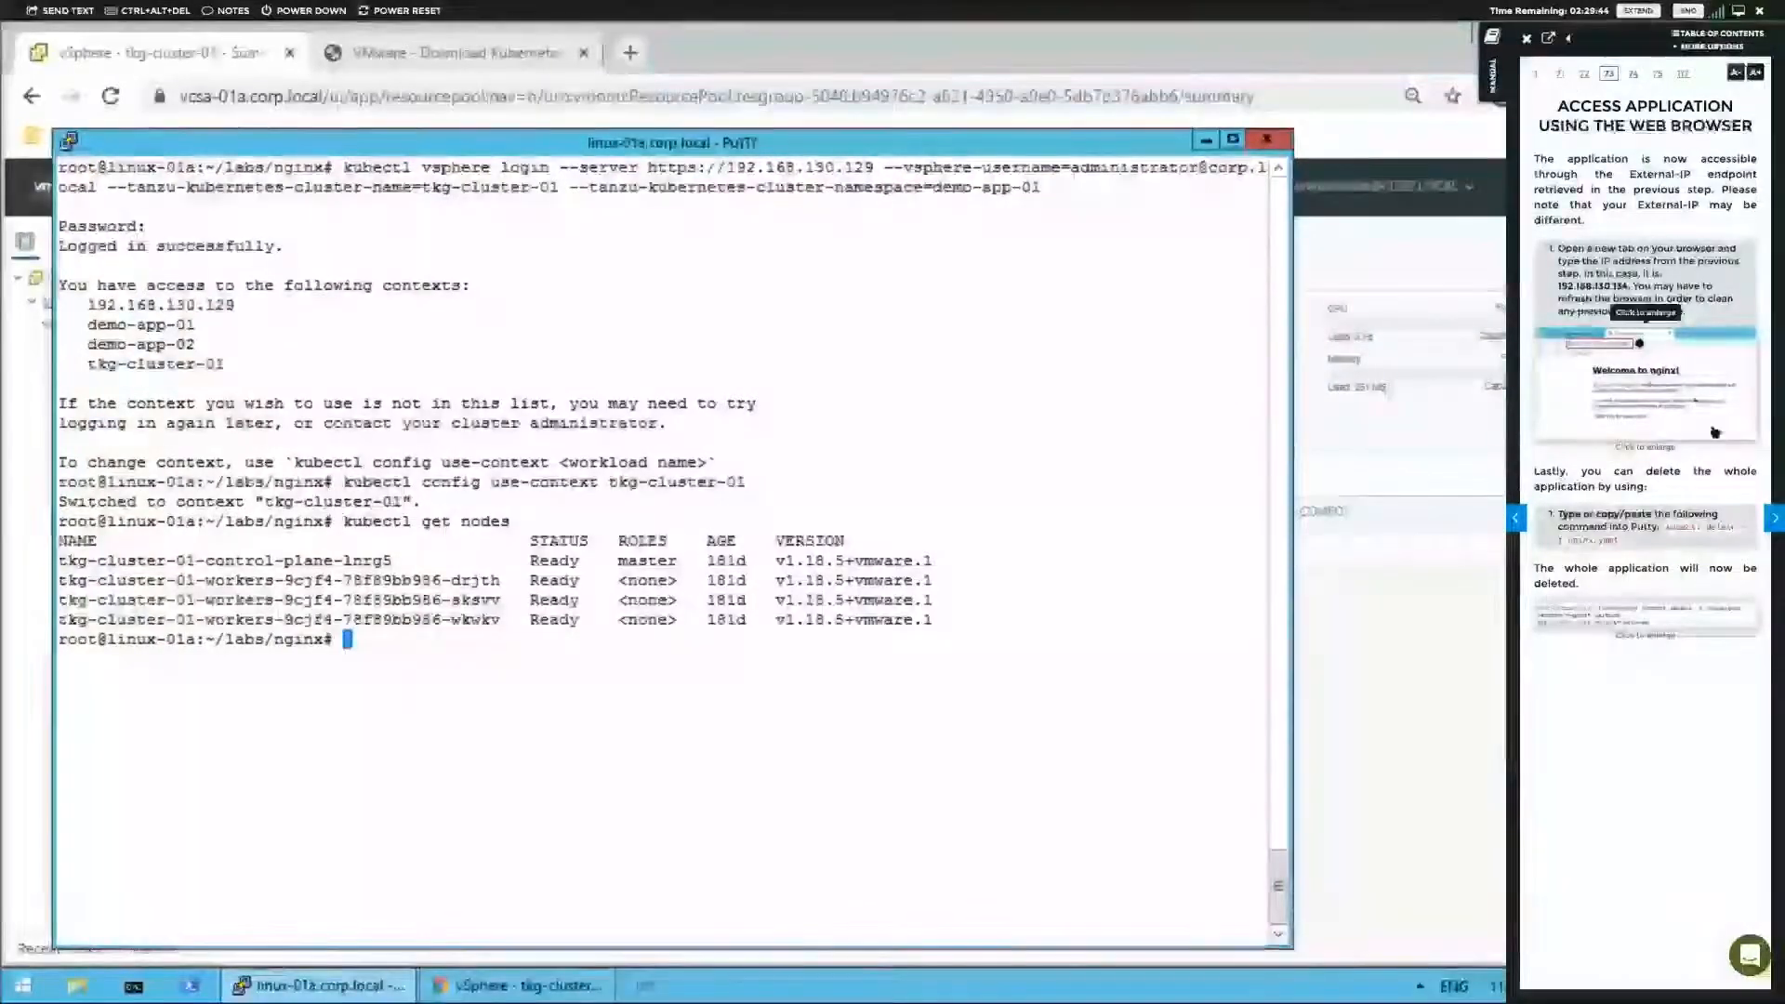
- Review the manual's pages from deploying the stateful Guestbook application through to the ACME-Fitness microservices application
left_click(1772, 522)
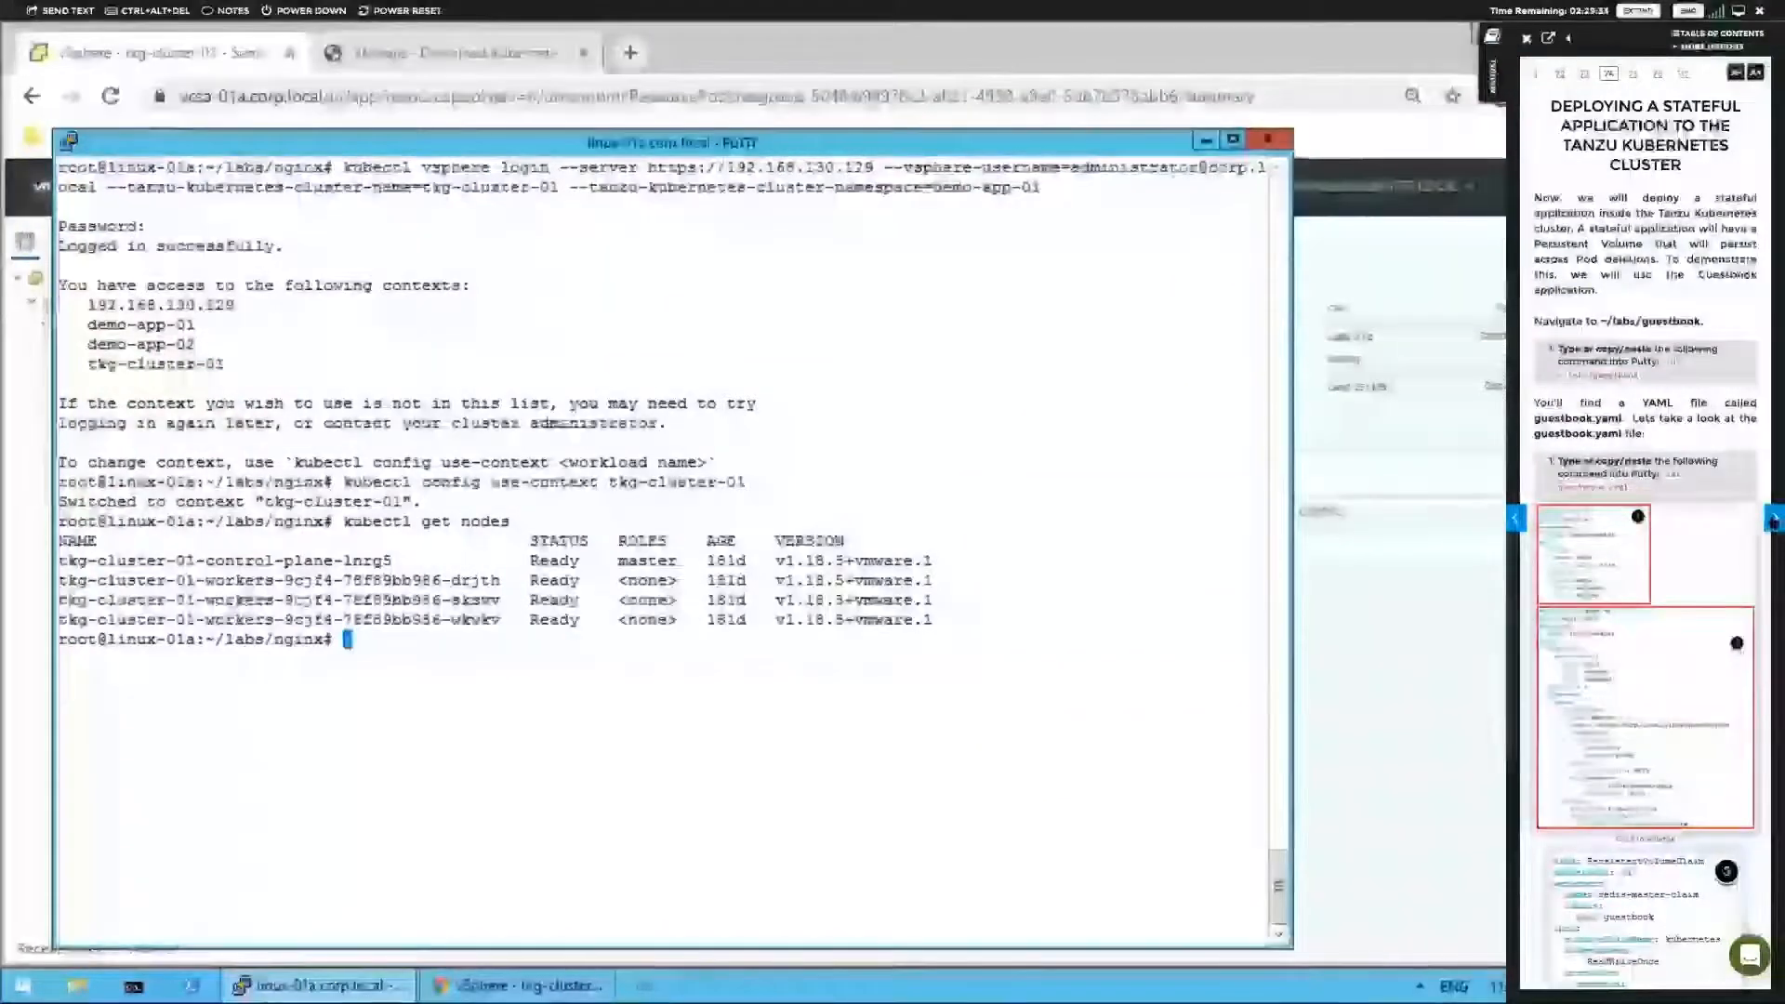
left_click(1773, 521)
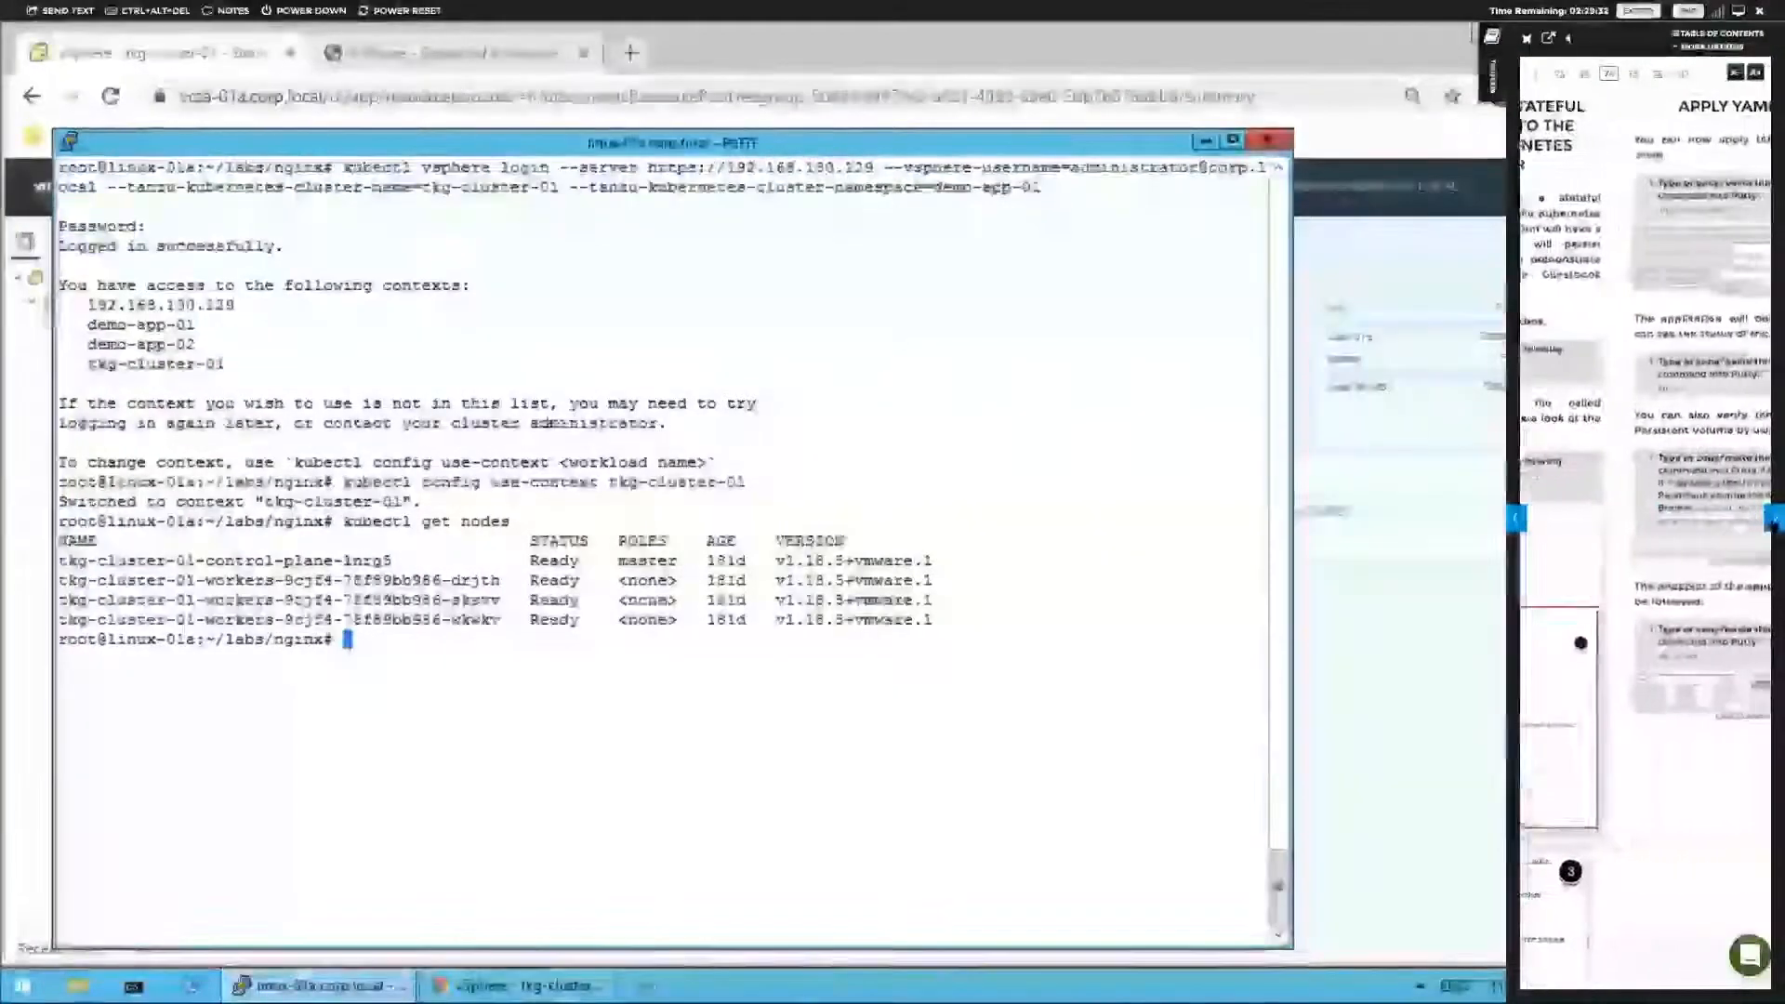
left_click(1773, 521)
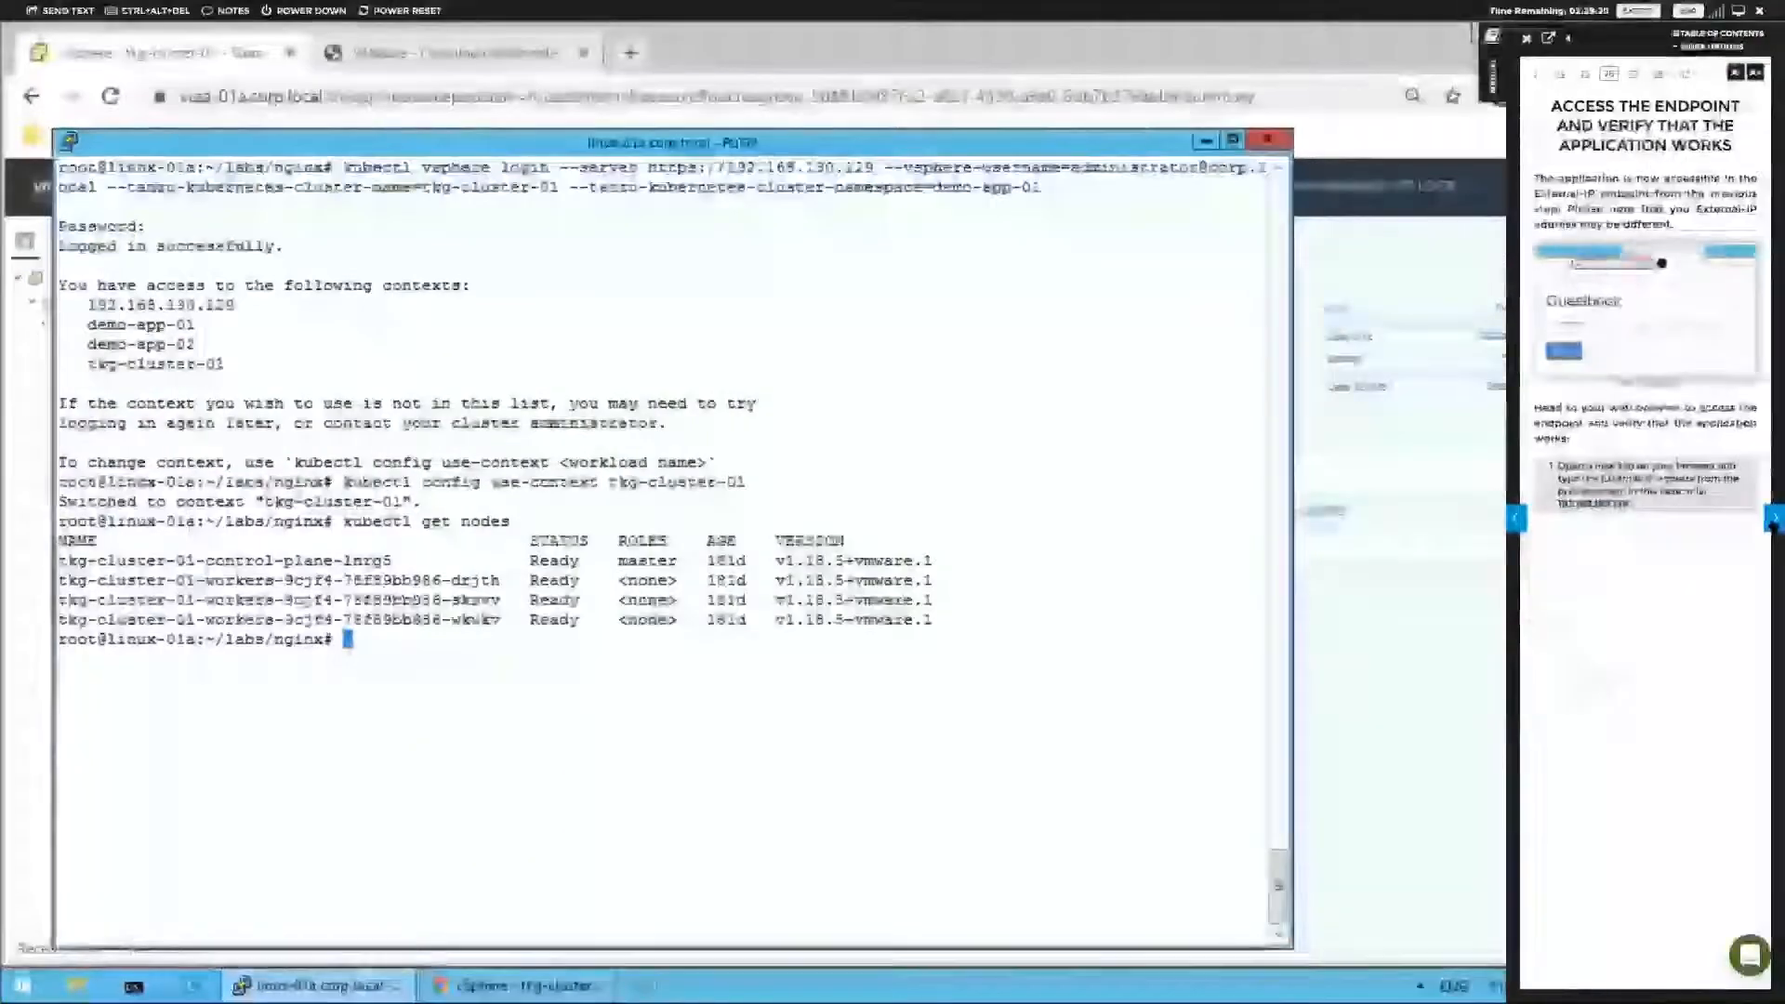
left_click(1773, 521)
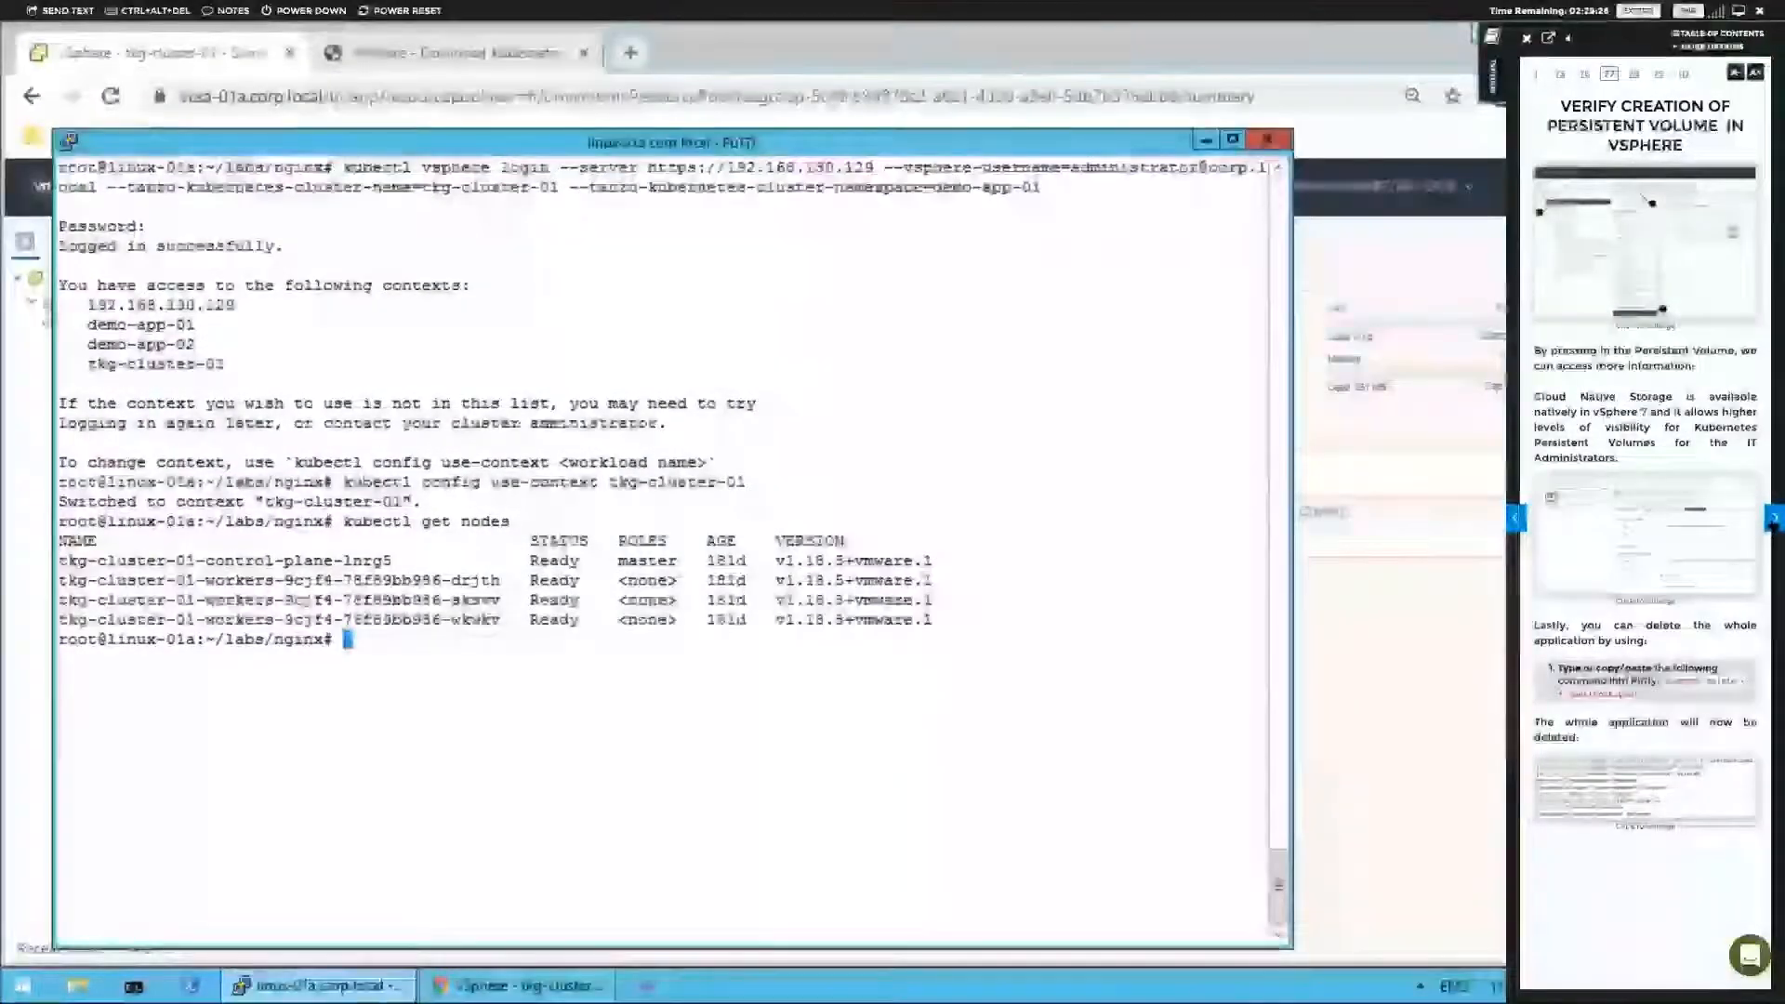
left_click(1773, 521)
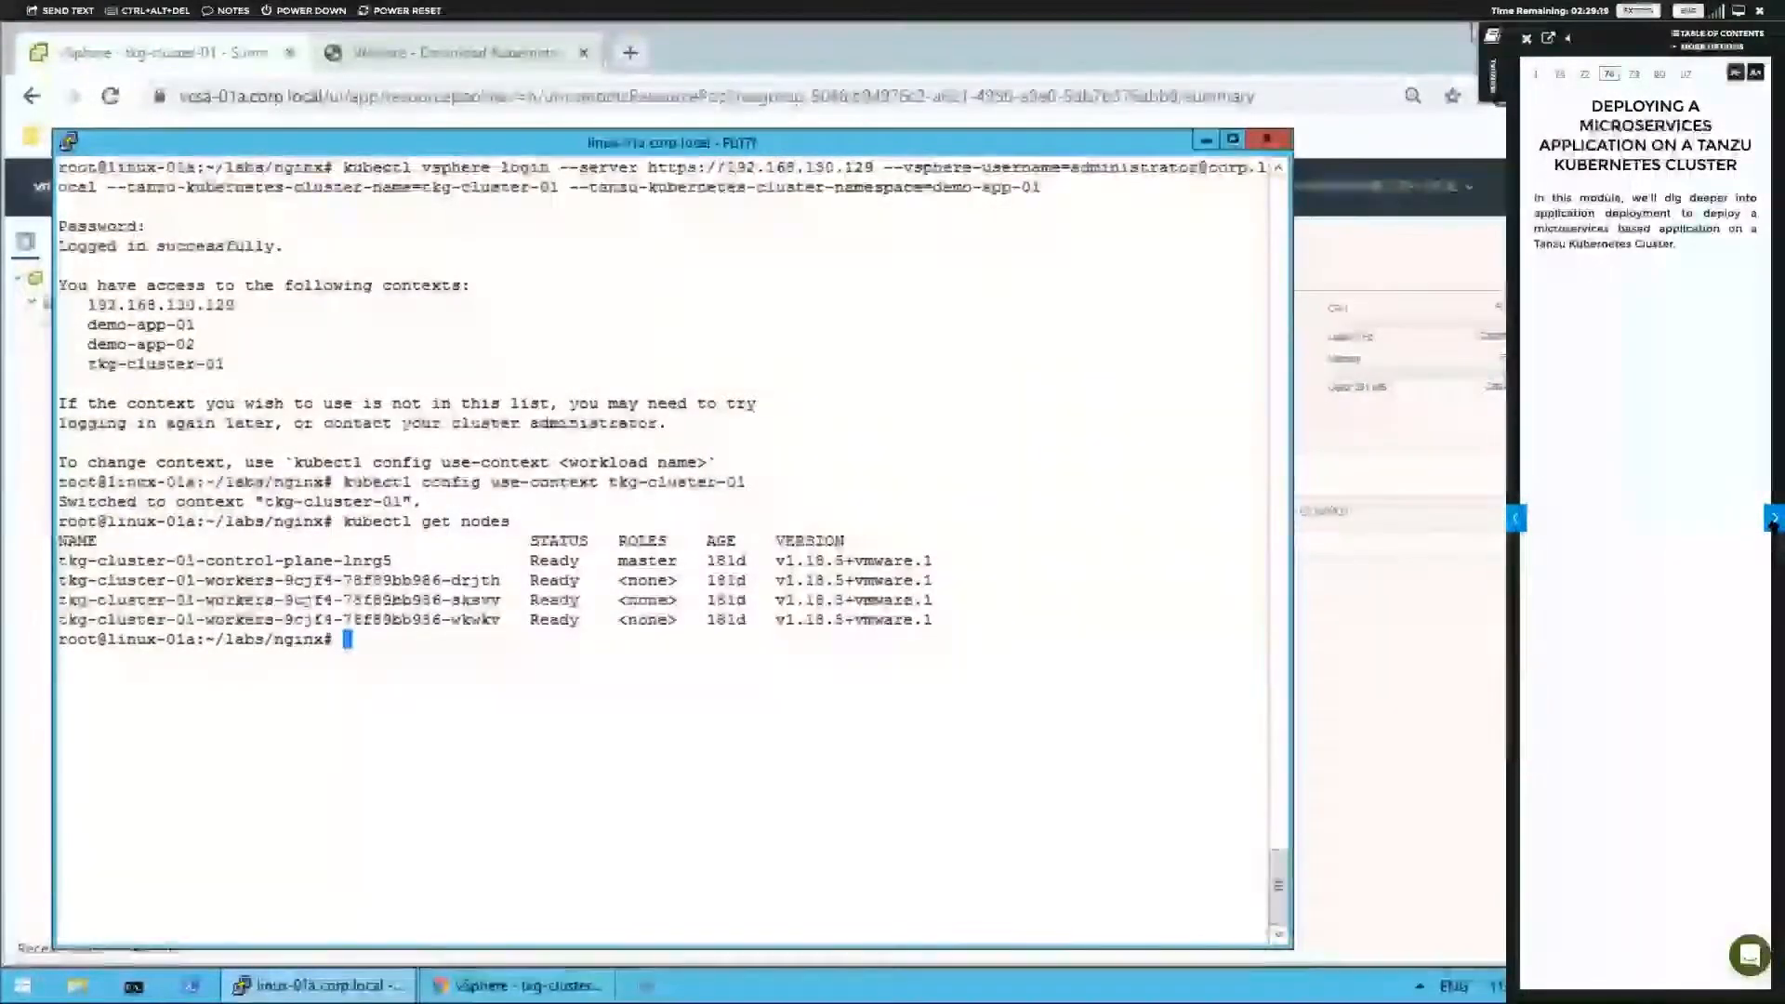
left_click(1773, 518)
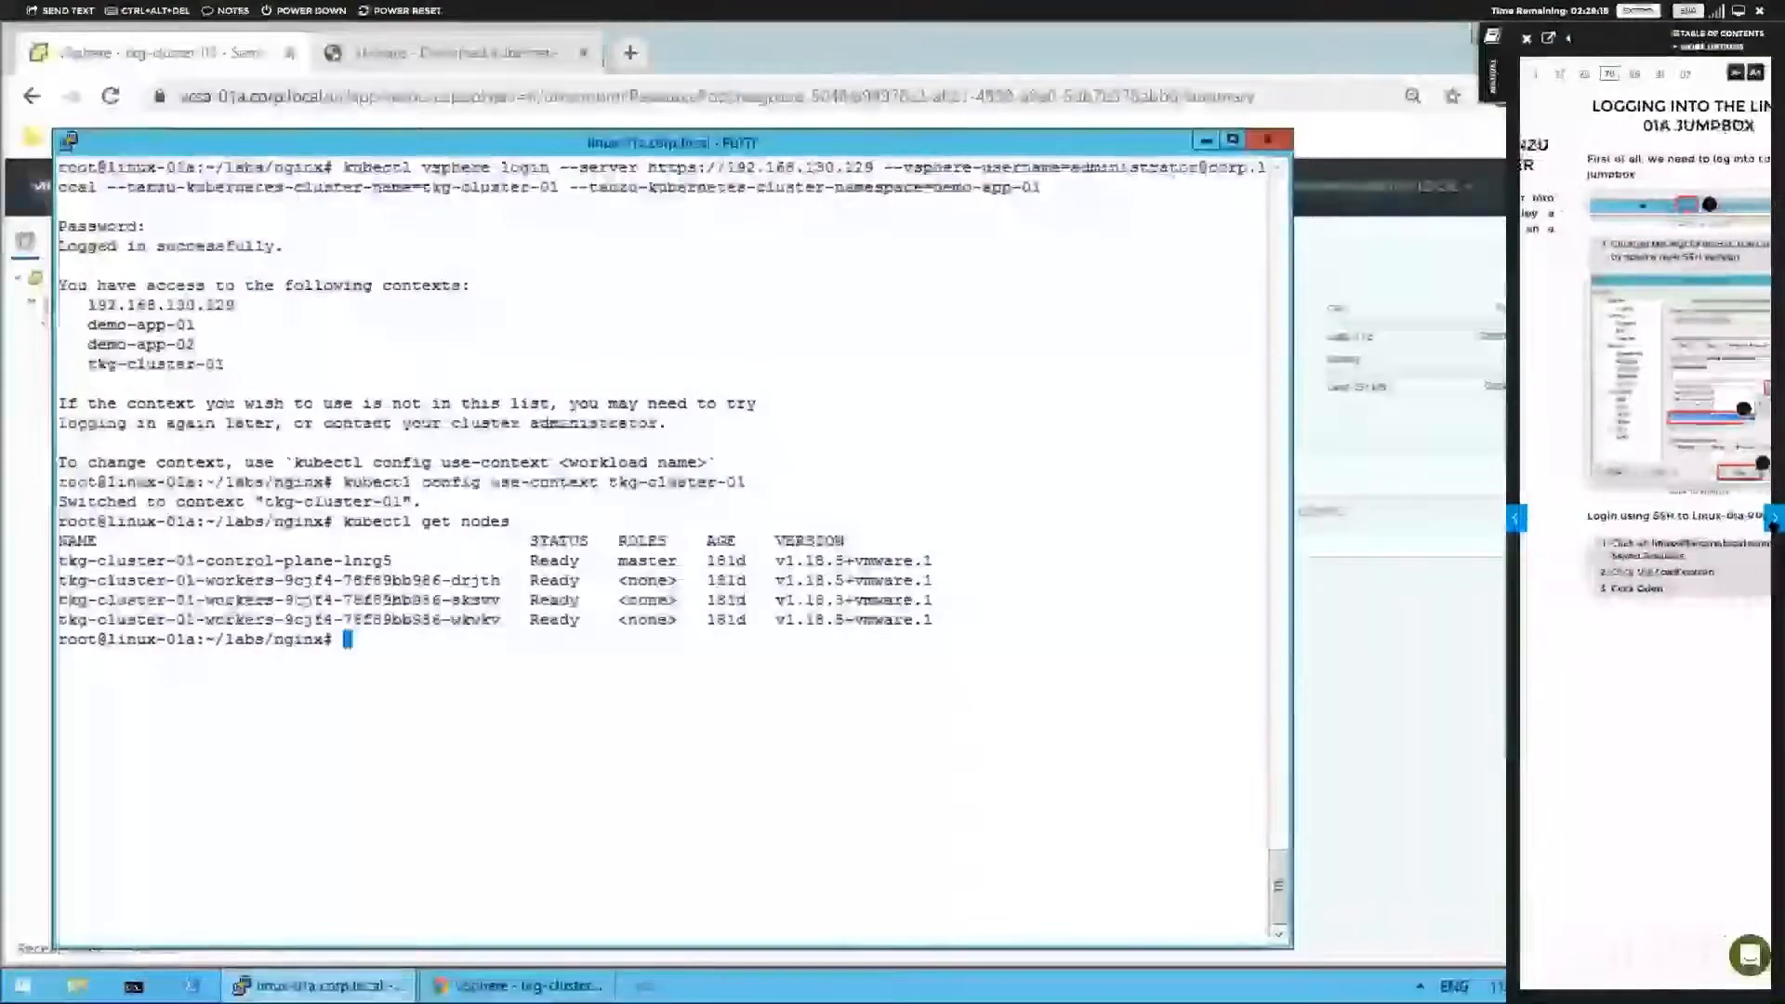
left_click(1773, 518)
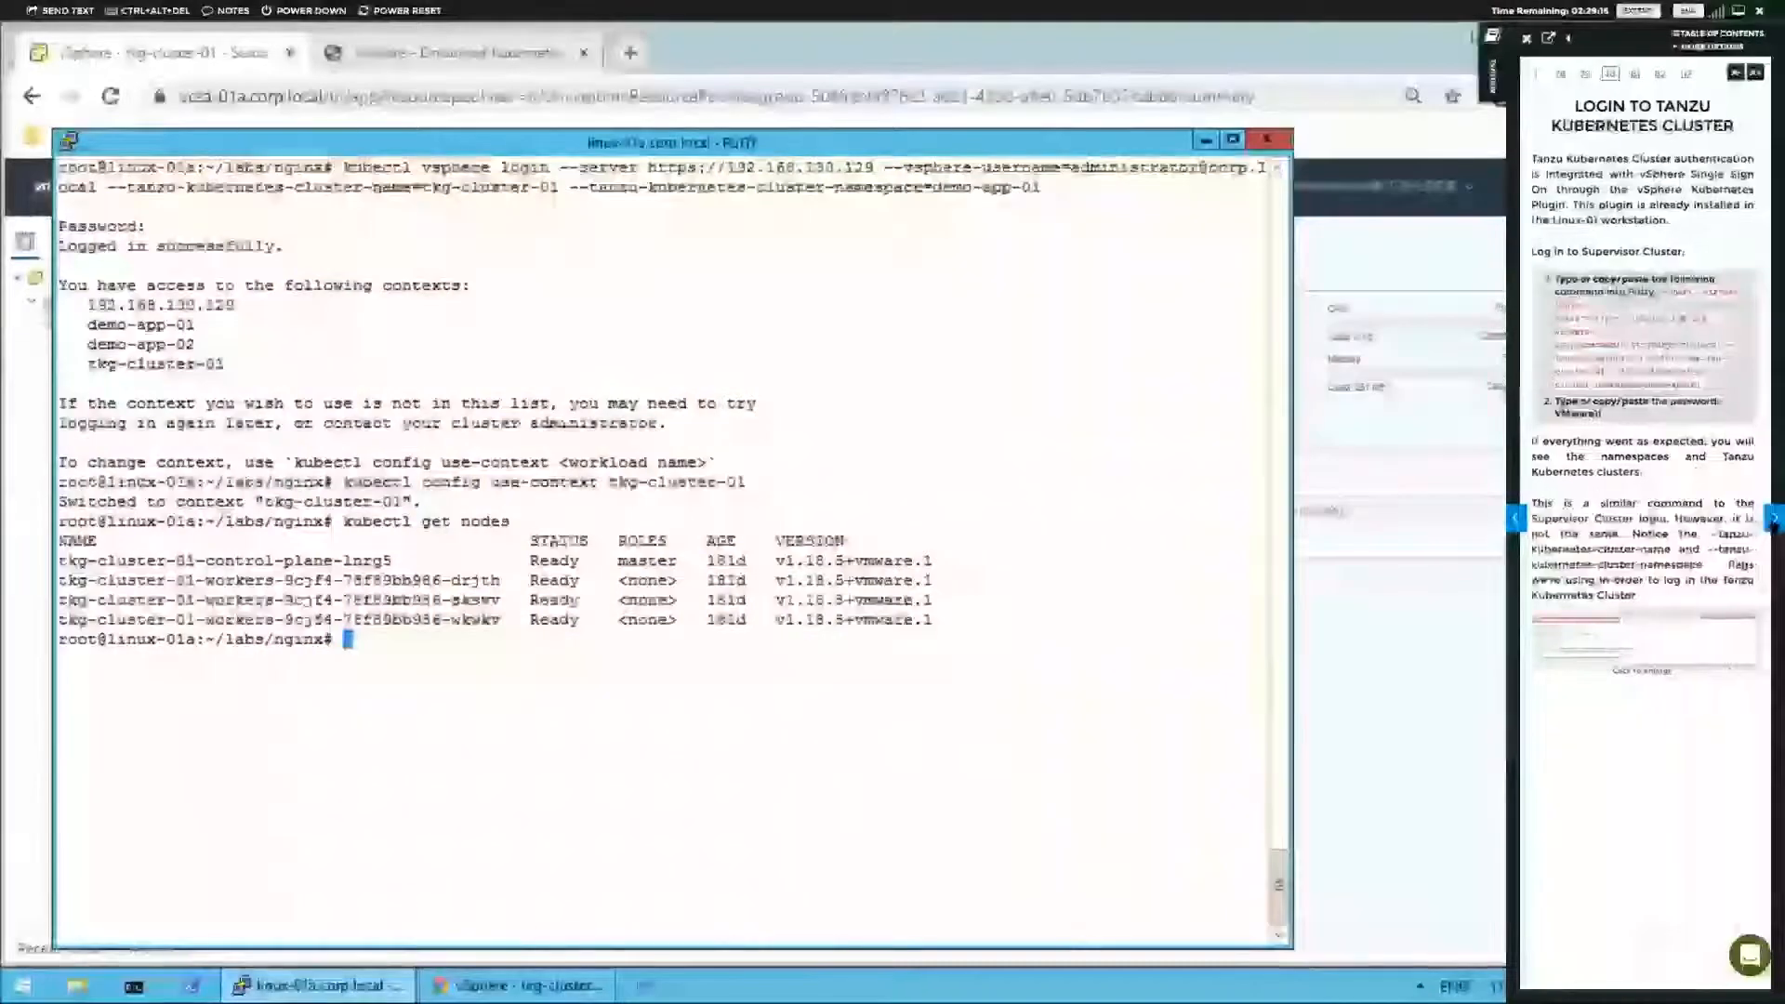
left_click(1773, 518)
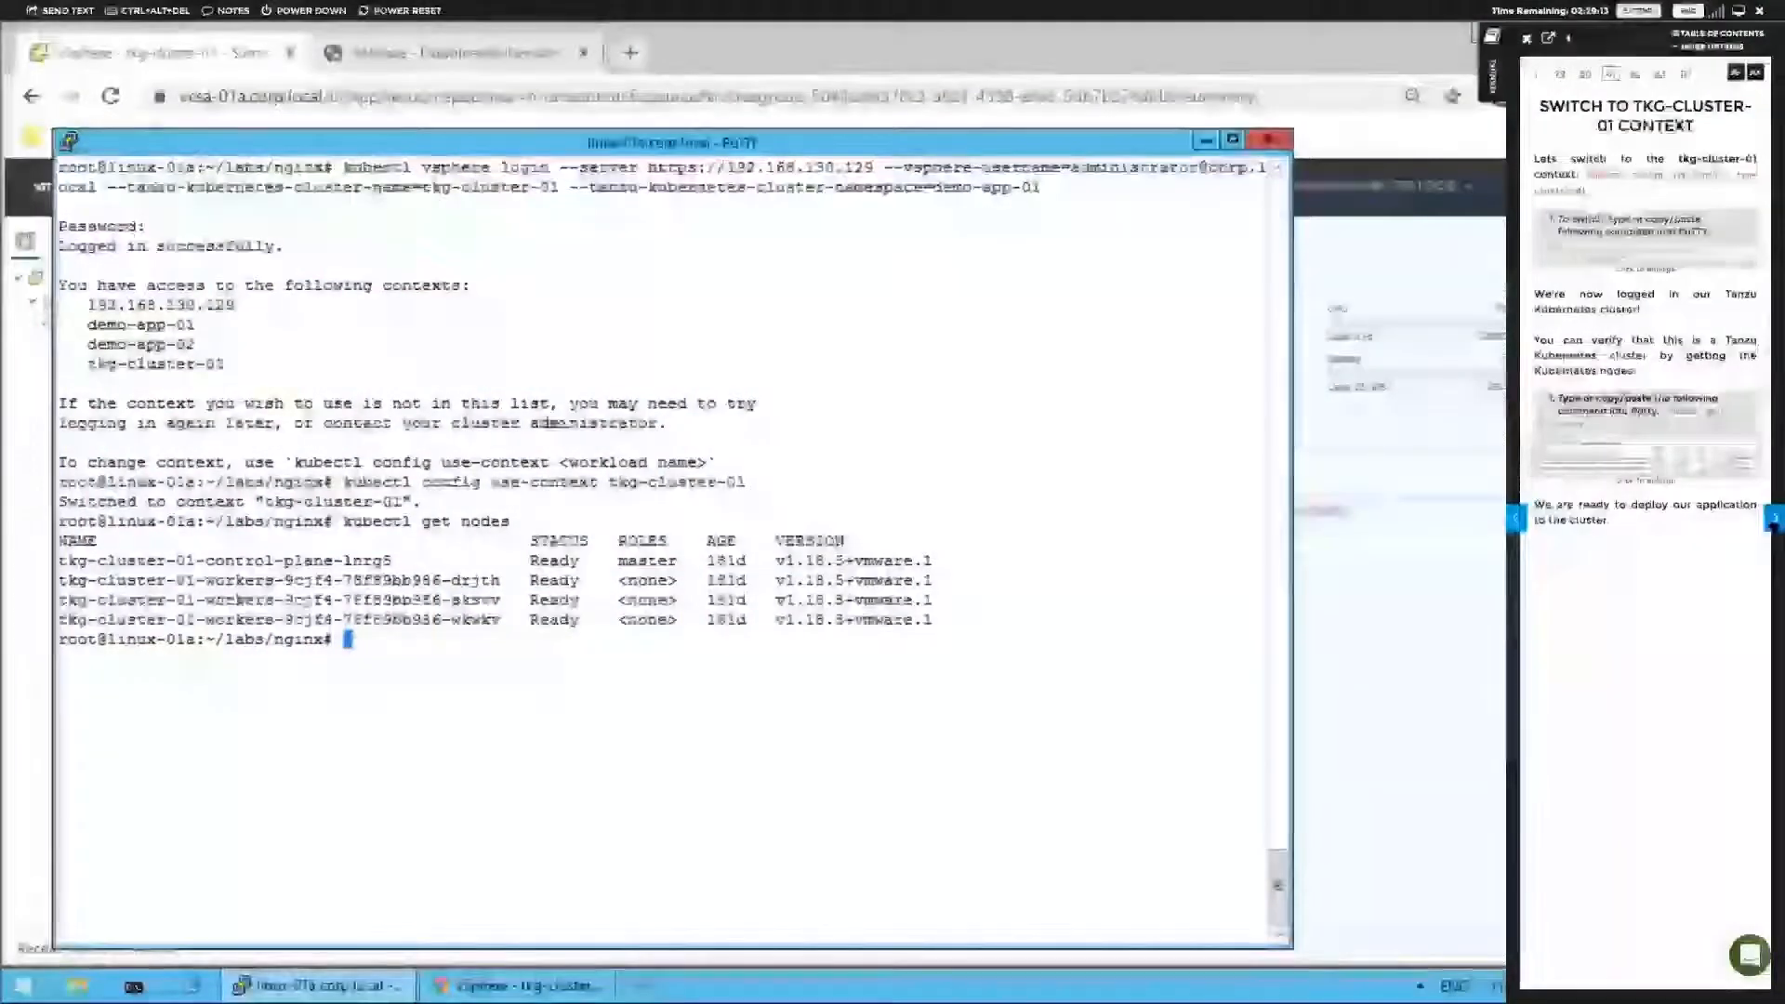
left_click(1769, 519)
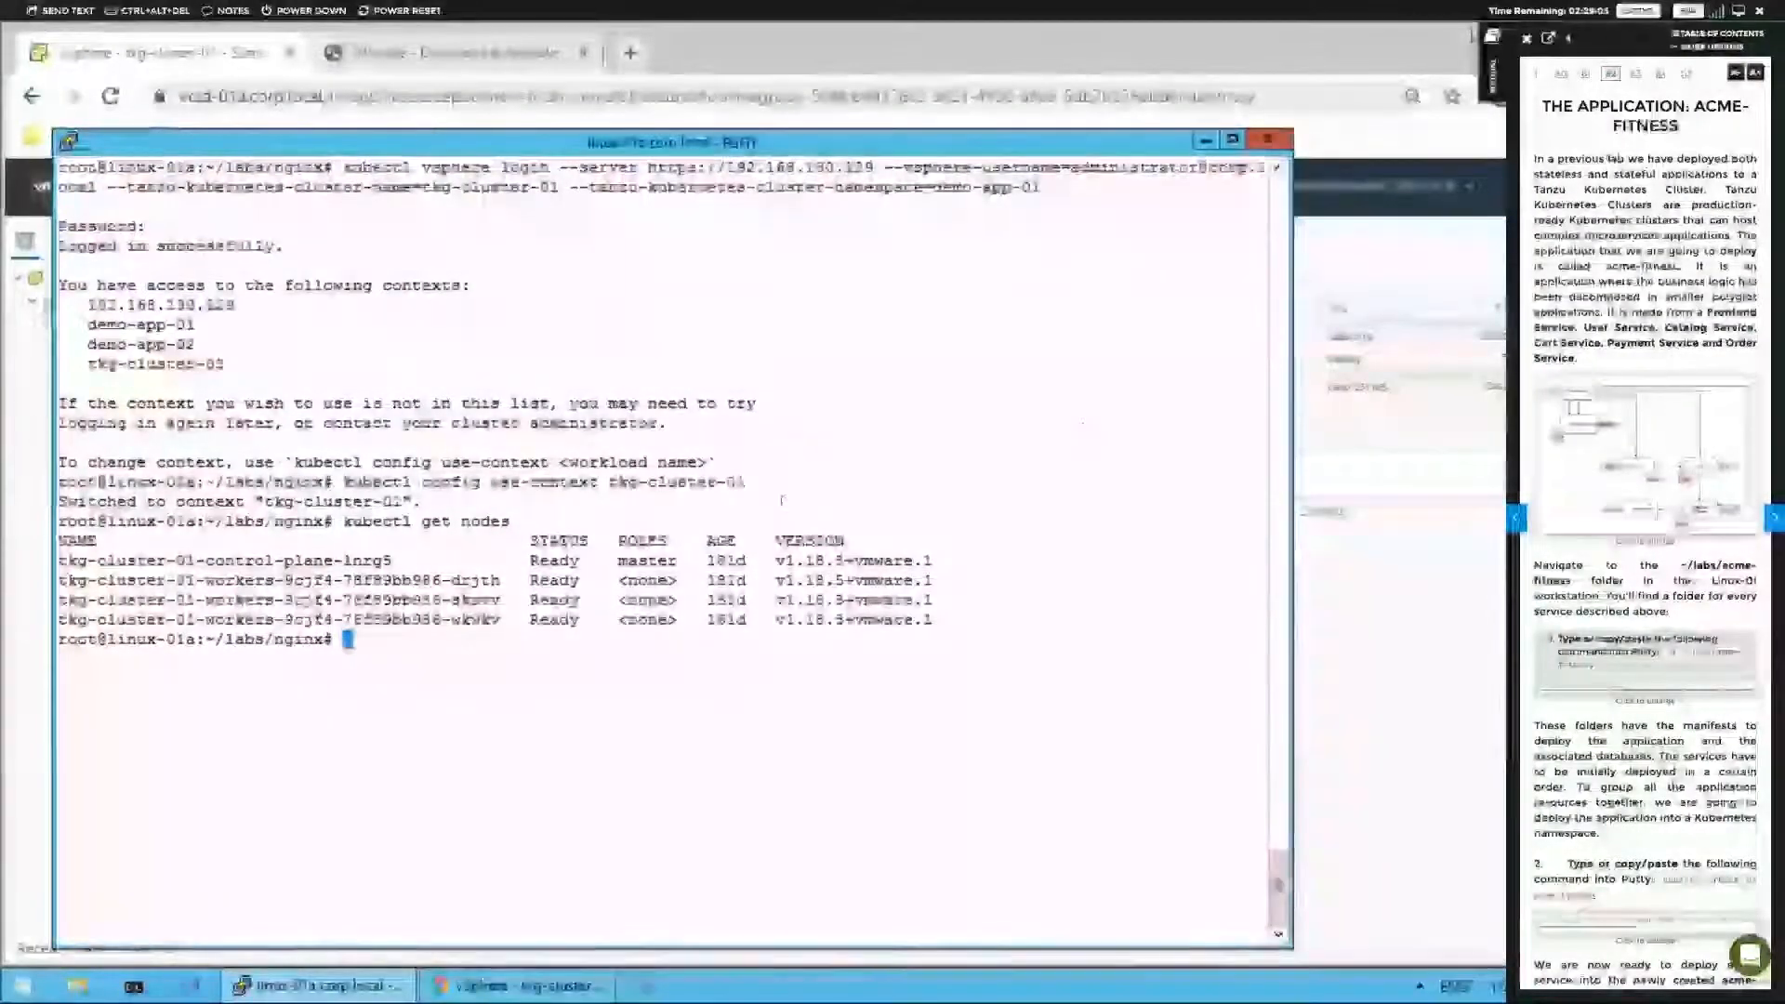
- Move up from the nginx directory to ~/labs and list its contents
type("c")
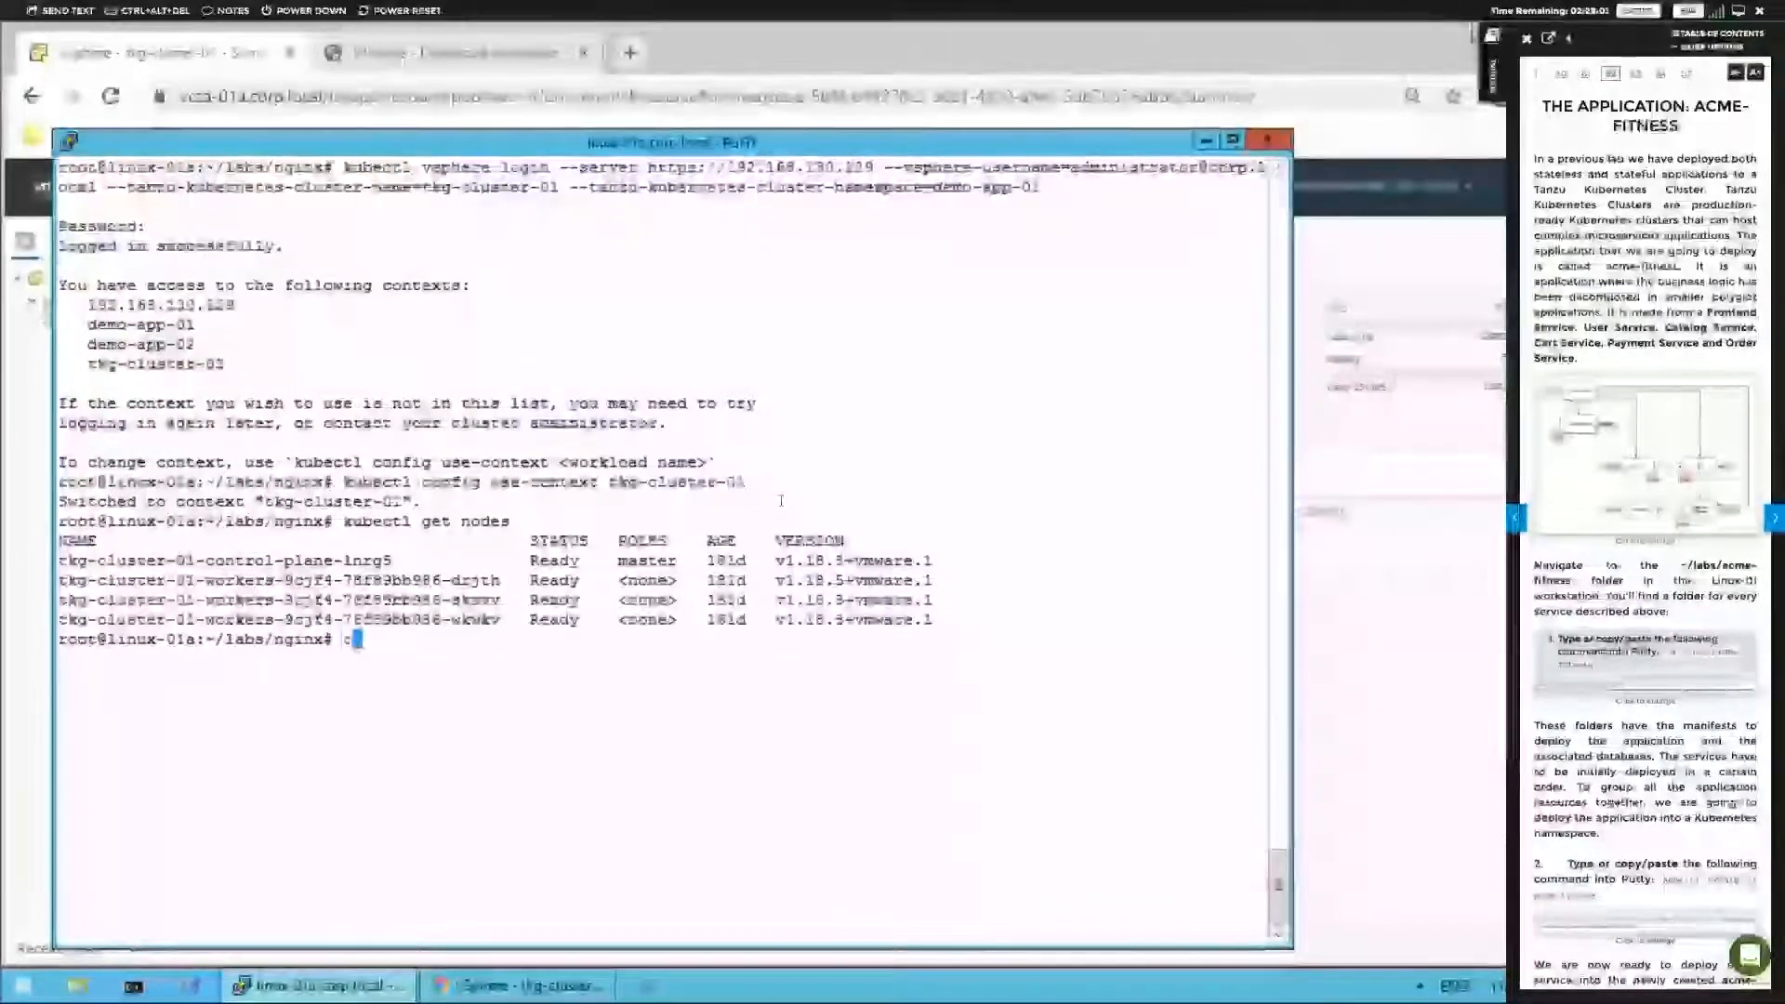
type("d ..")
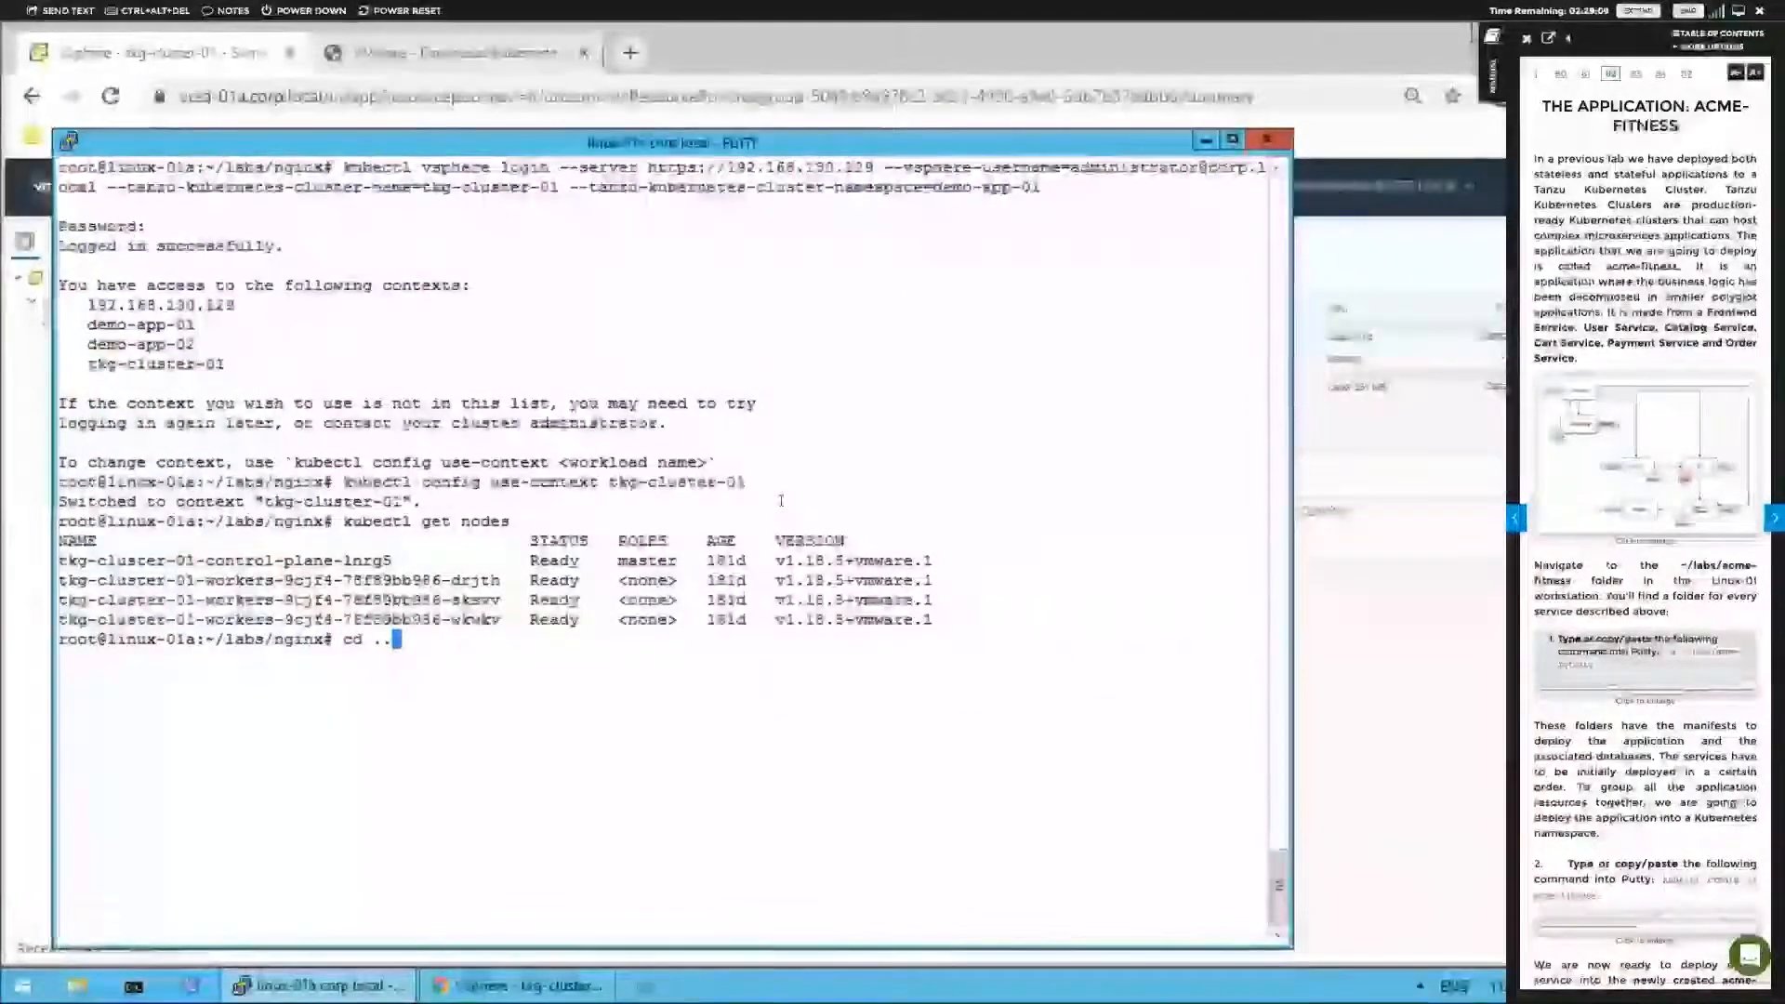
type("/tk")
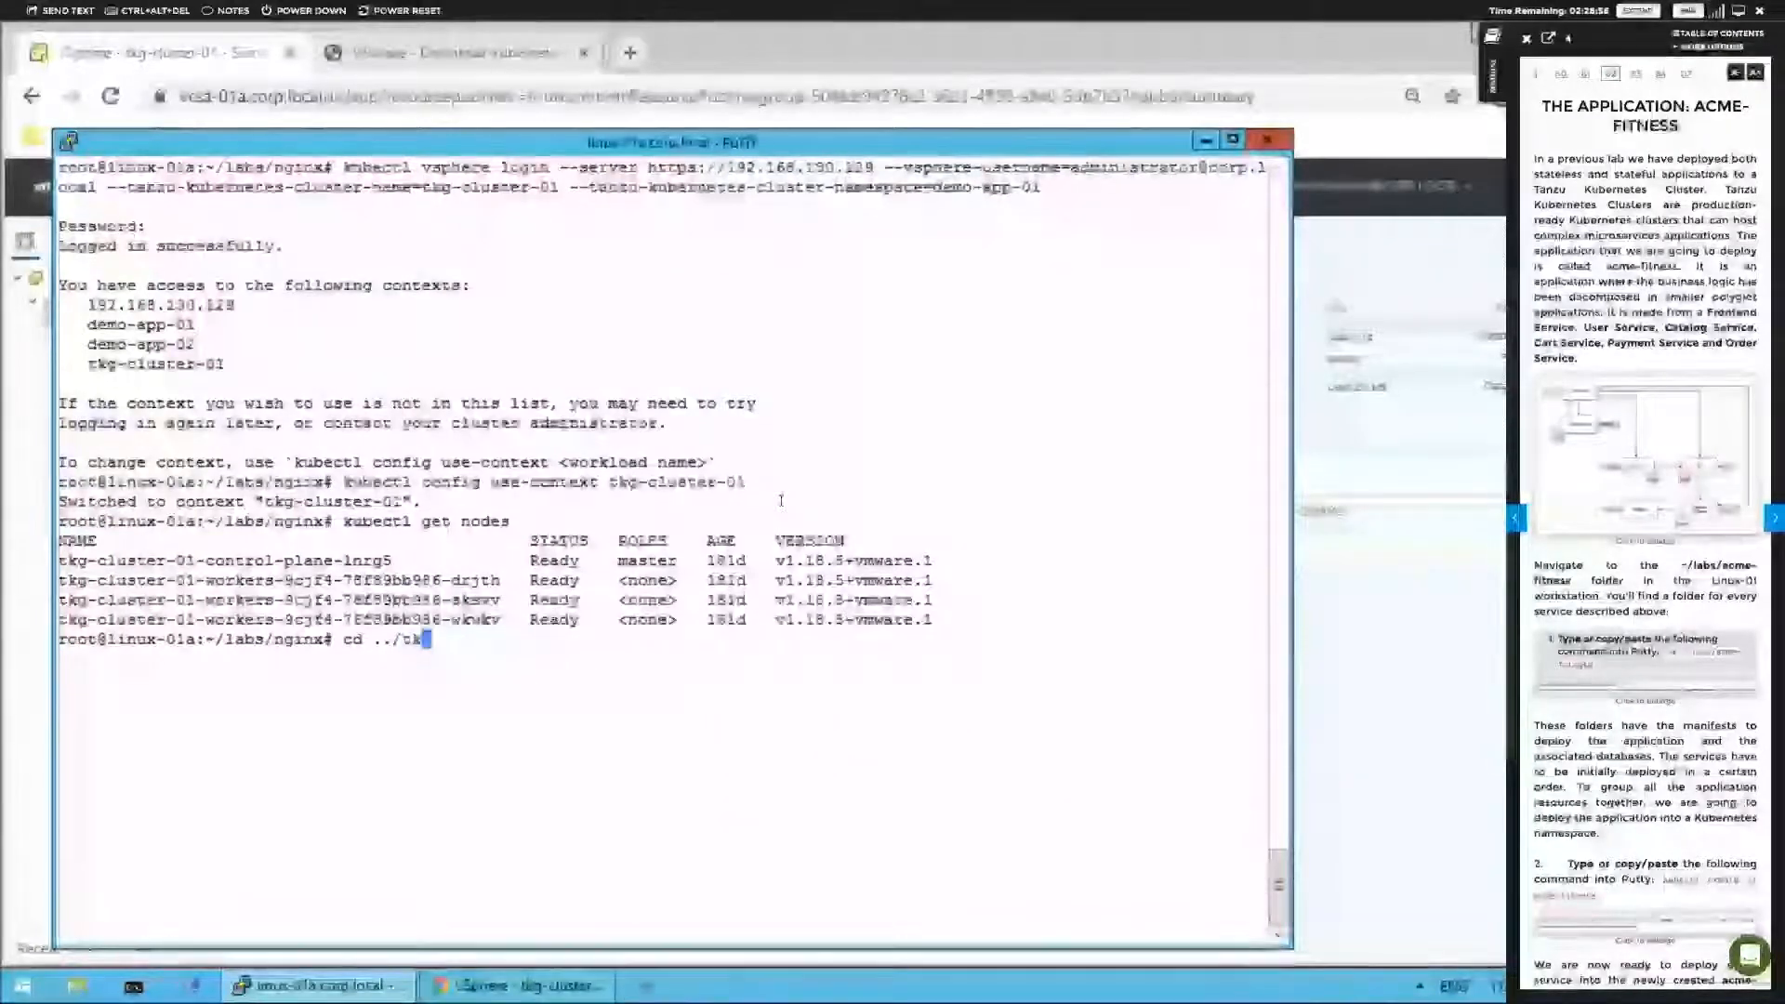
key("BackSpace")
key("BackSpace")
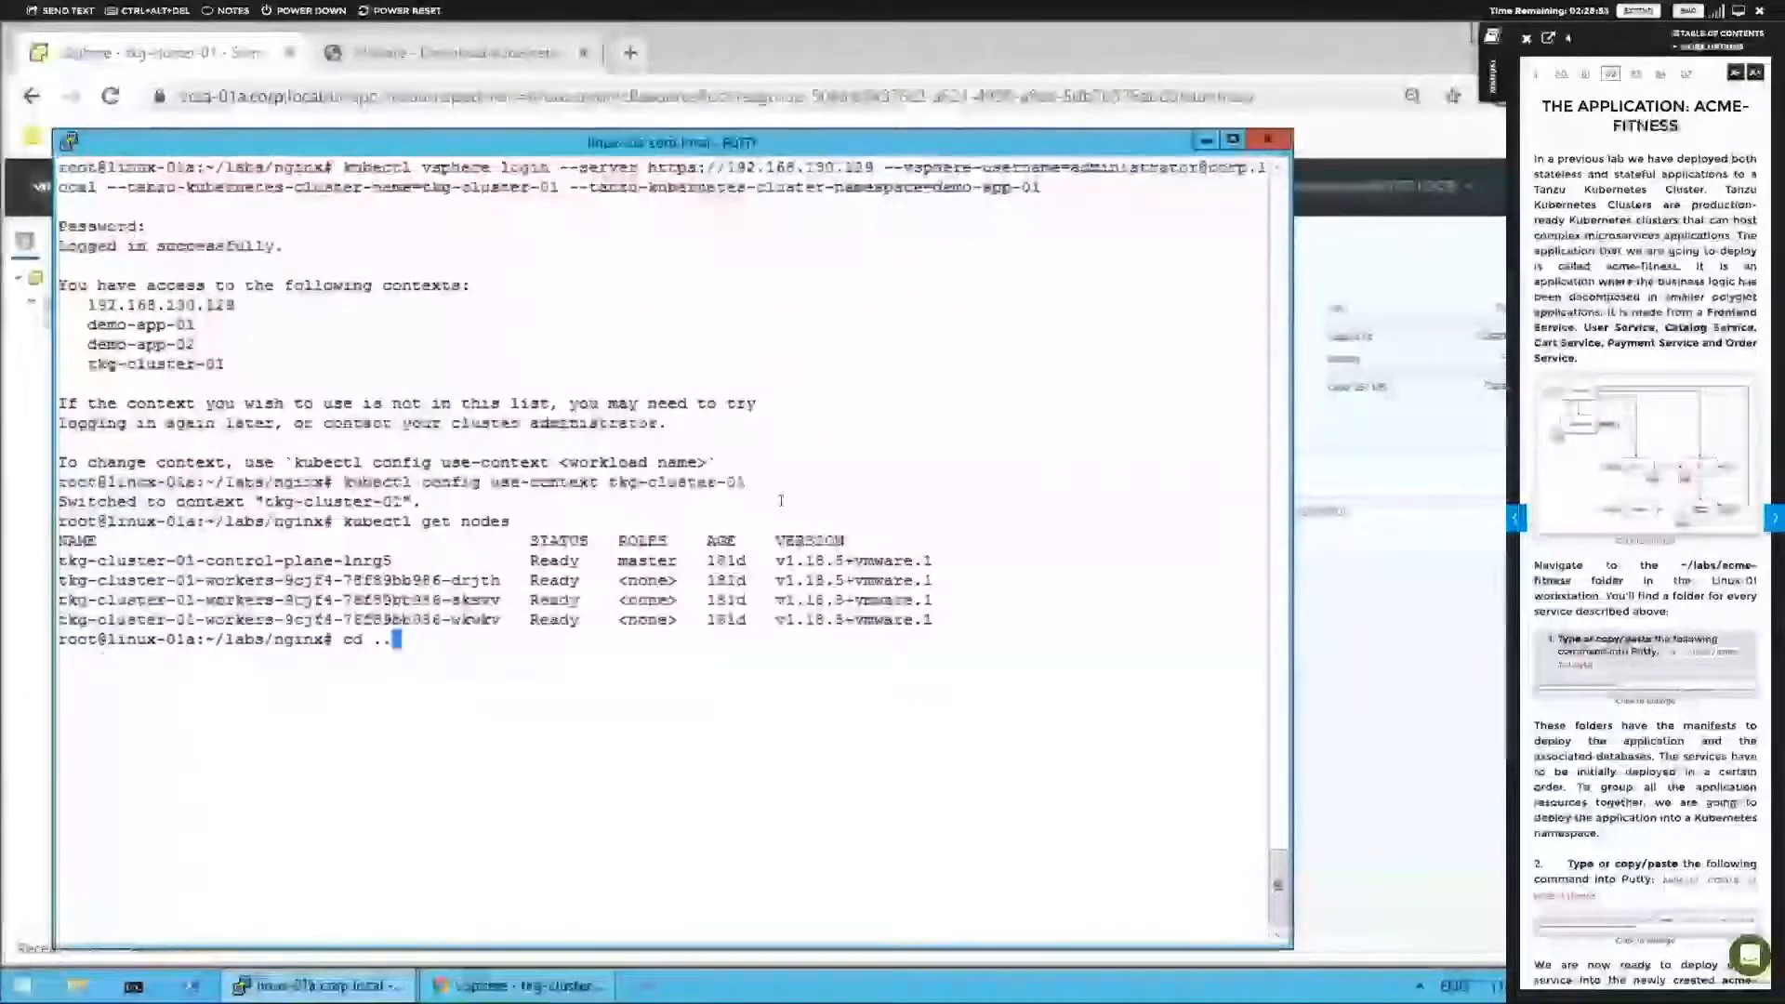
key("Return")
type("ls")
key("Return")
- Change to the tanzucluster directory and list its files
type("cd tanzucluster/")
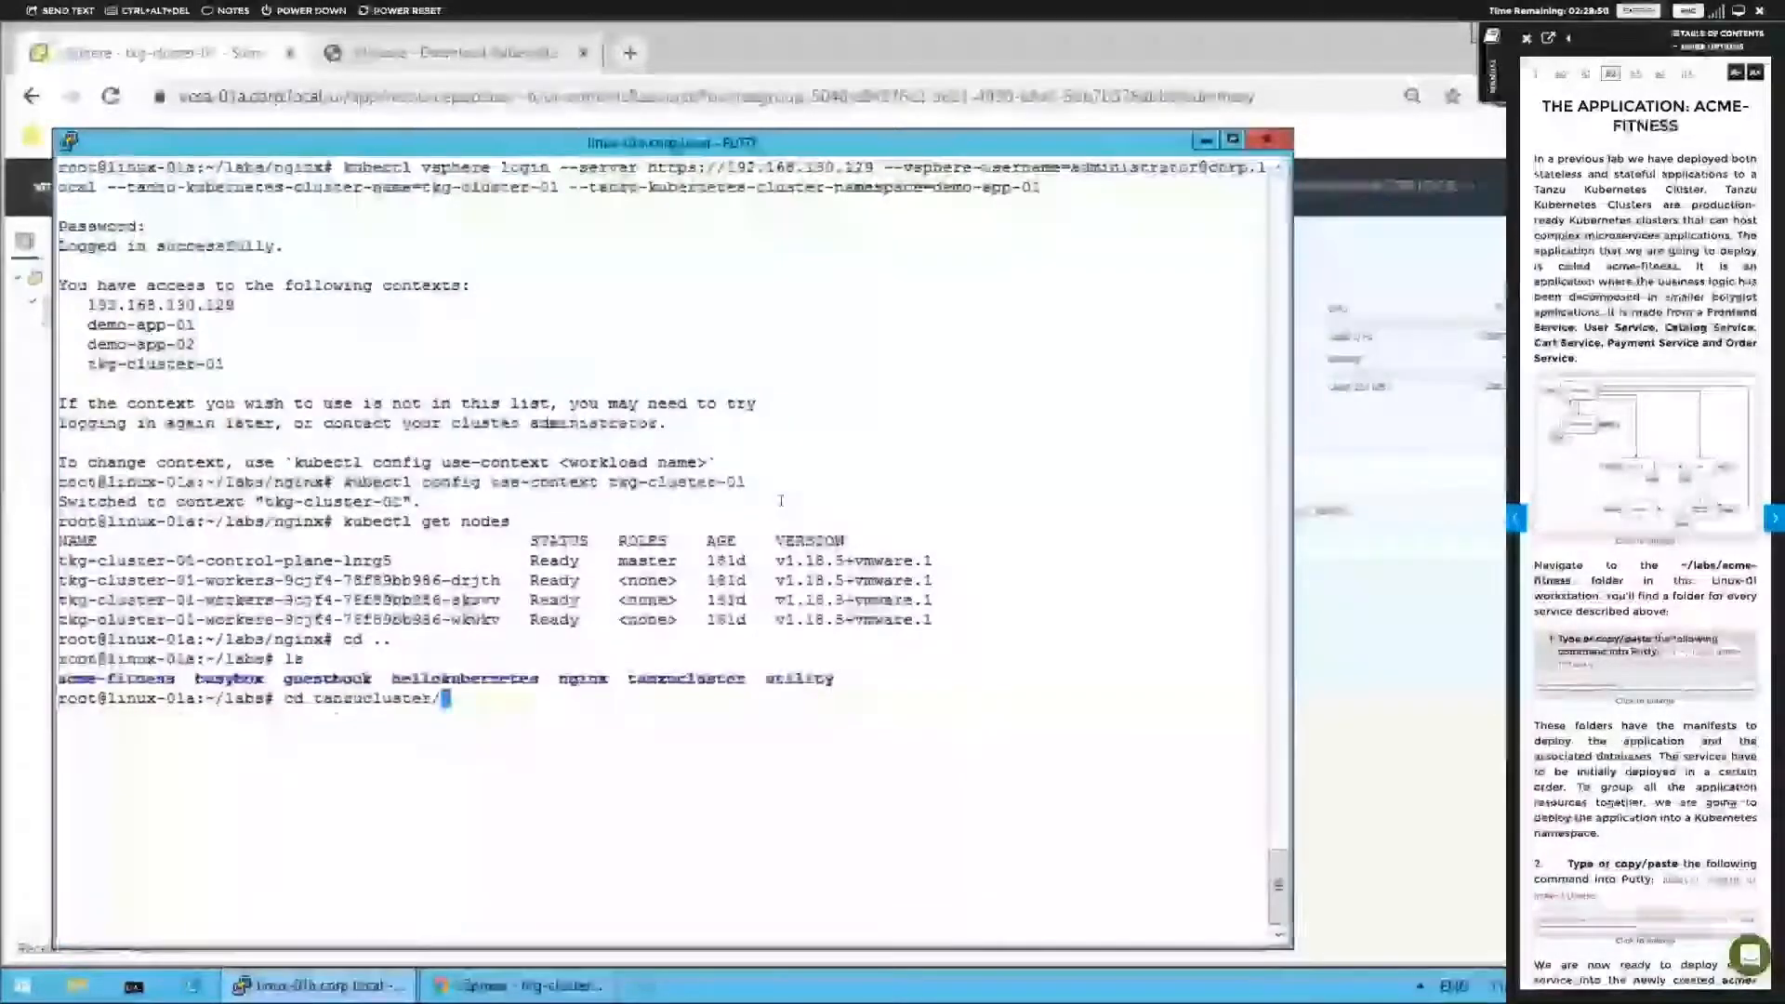
key("Return")
type("ls")
key("Return")
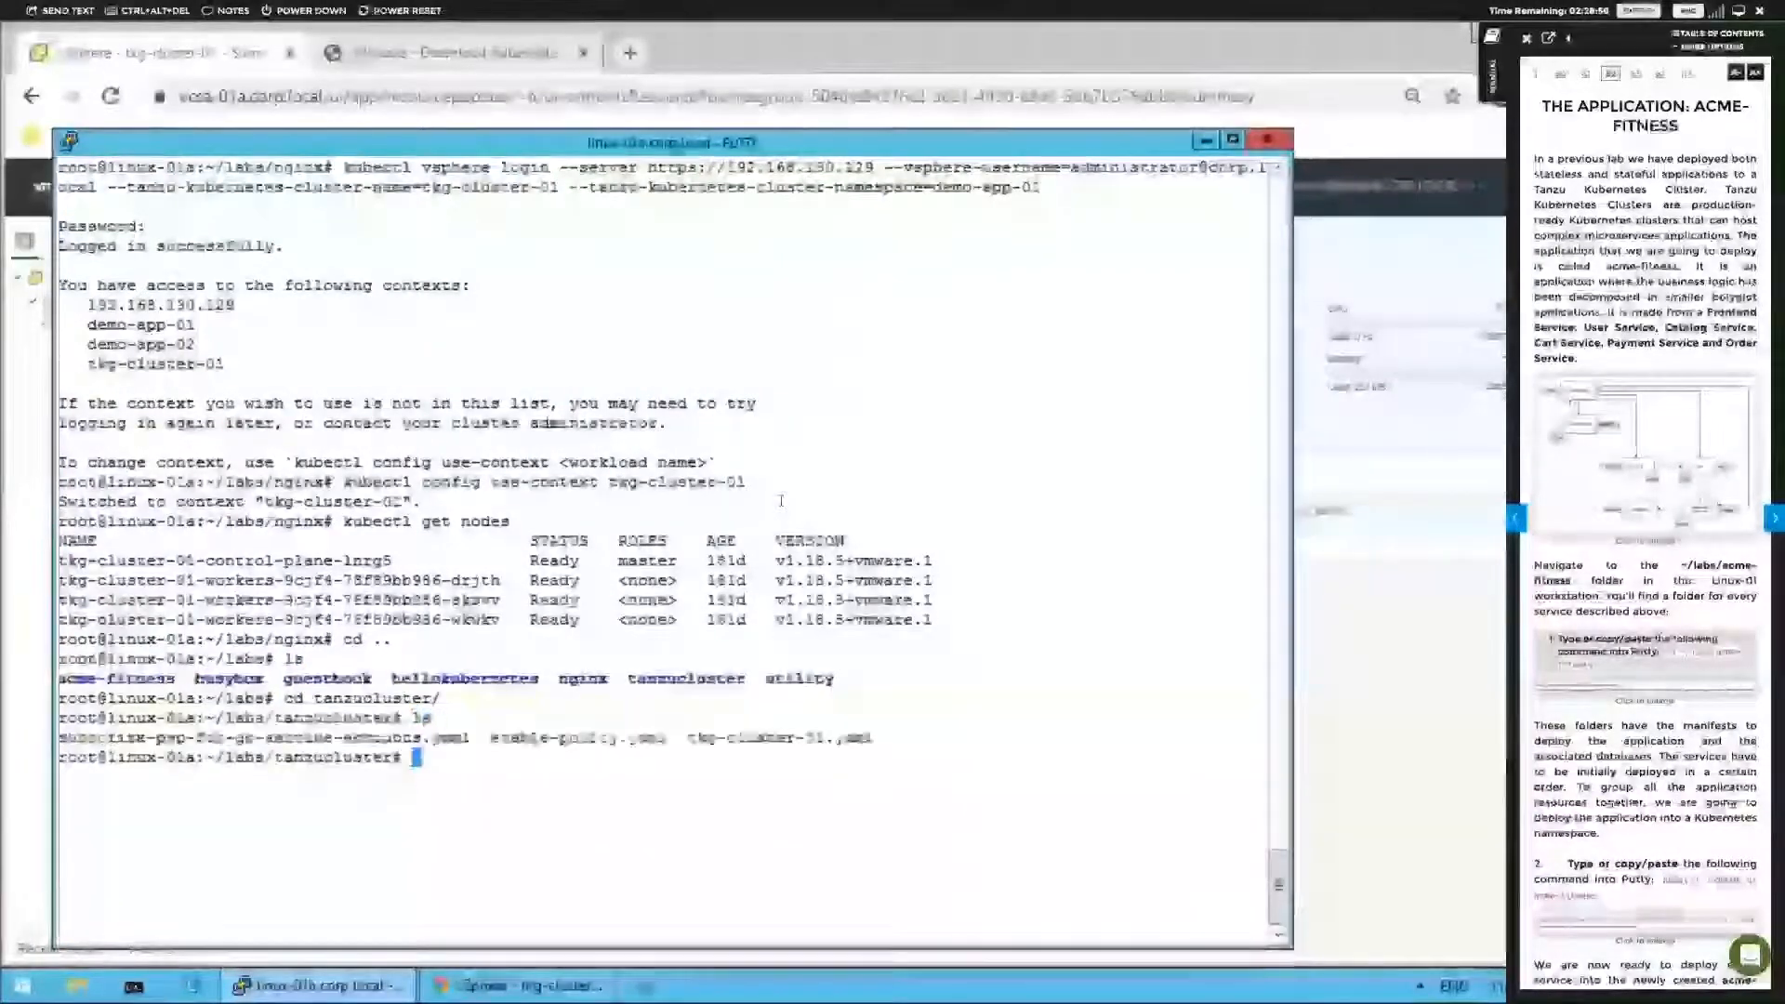
- Open tkg-cluster-01.yaml in vi to examine the Tanzu Kubernetes cluster specification
scroll(781, 501, "up", 7)
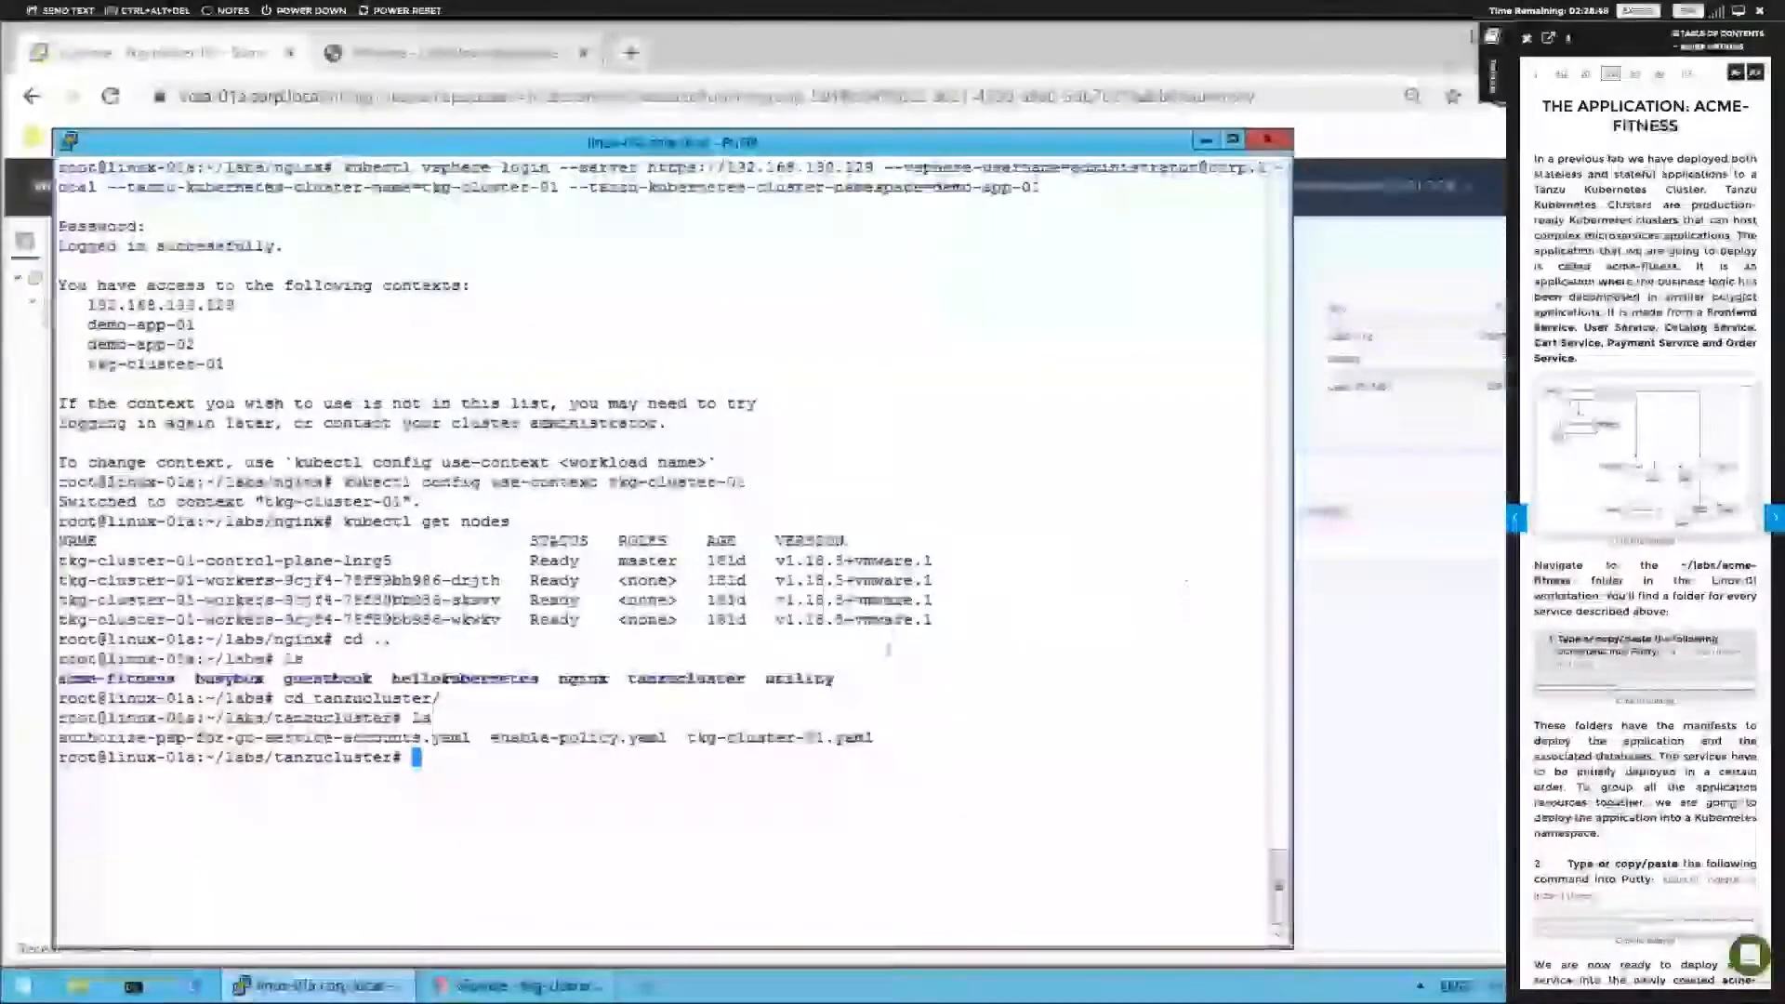
scroll(888, 648, "up", 7)
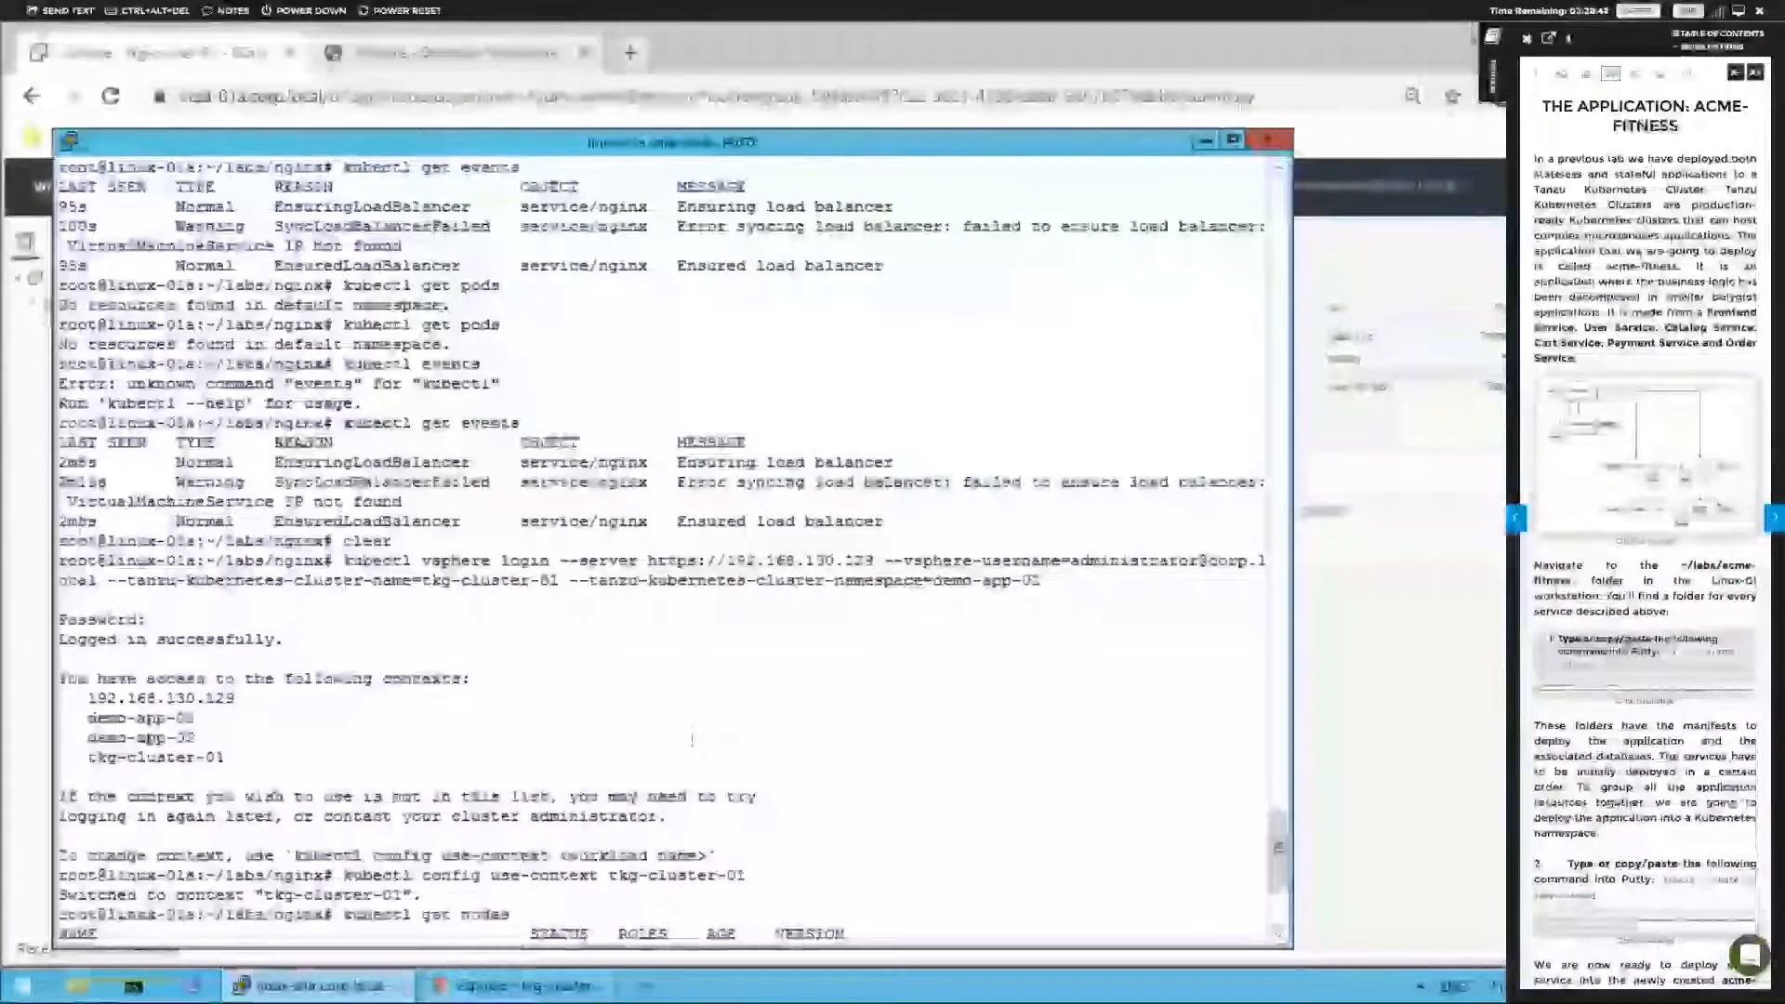
scroll(823, 741, "down", 14)
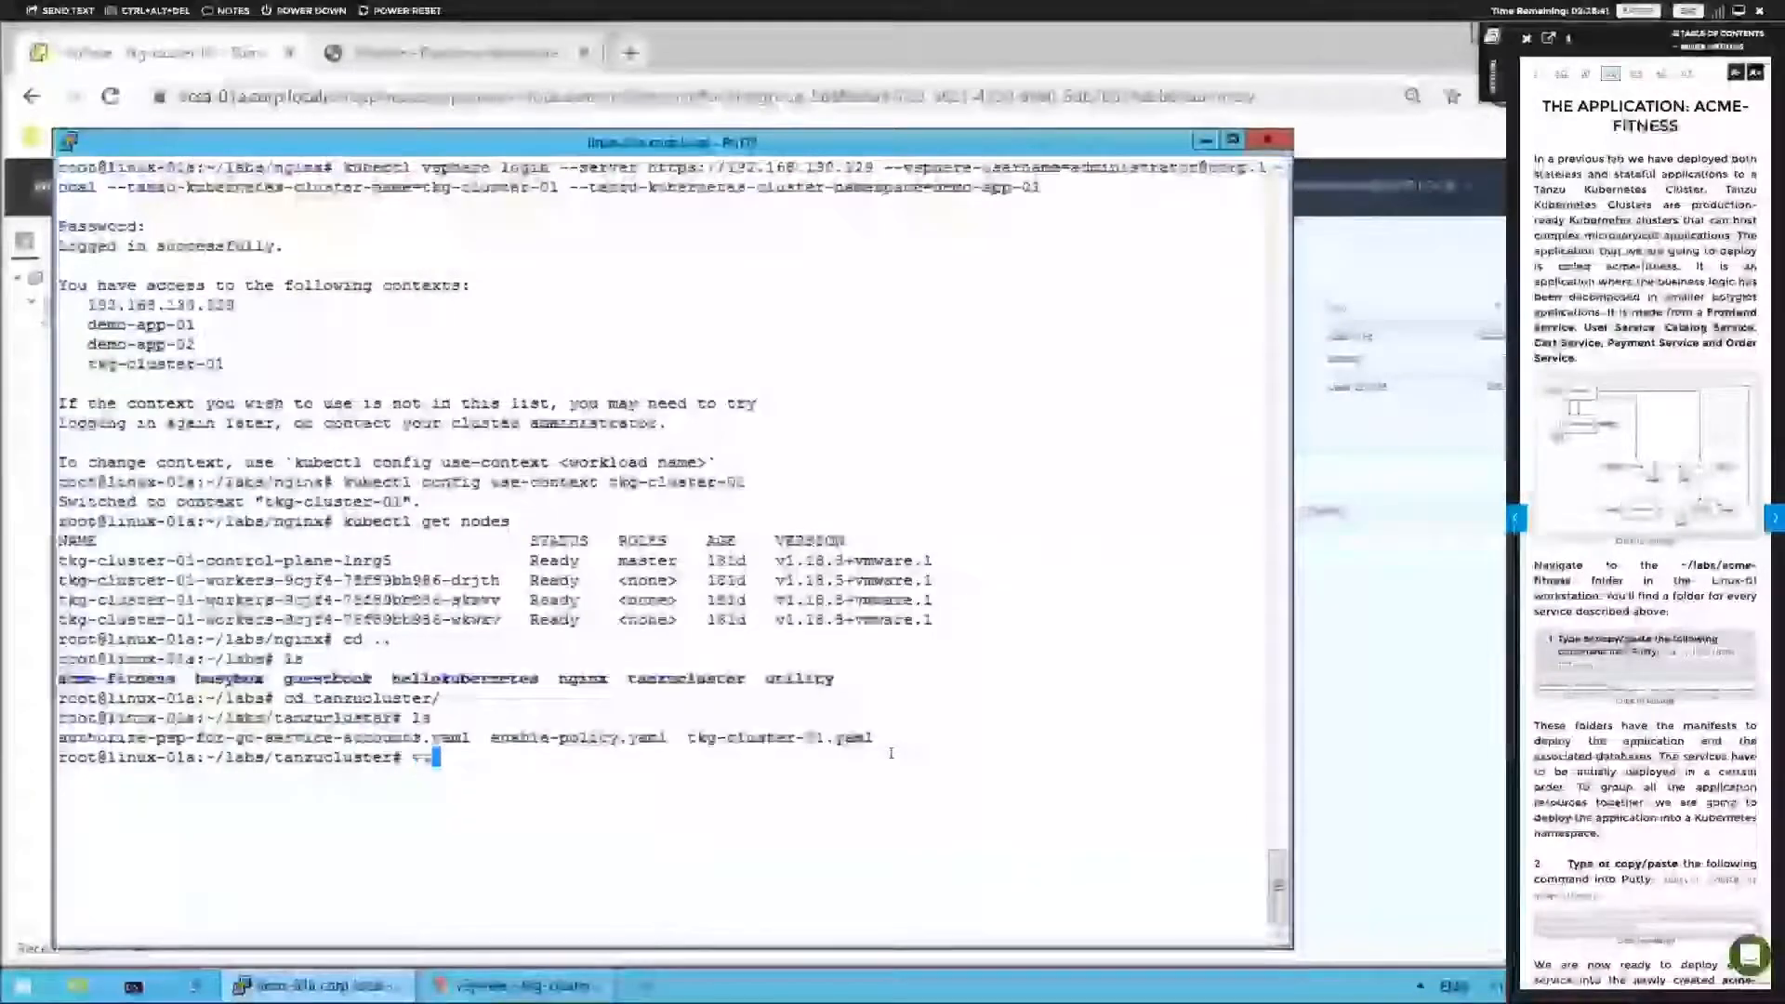
type("vi tkg")
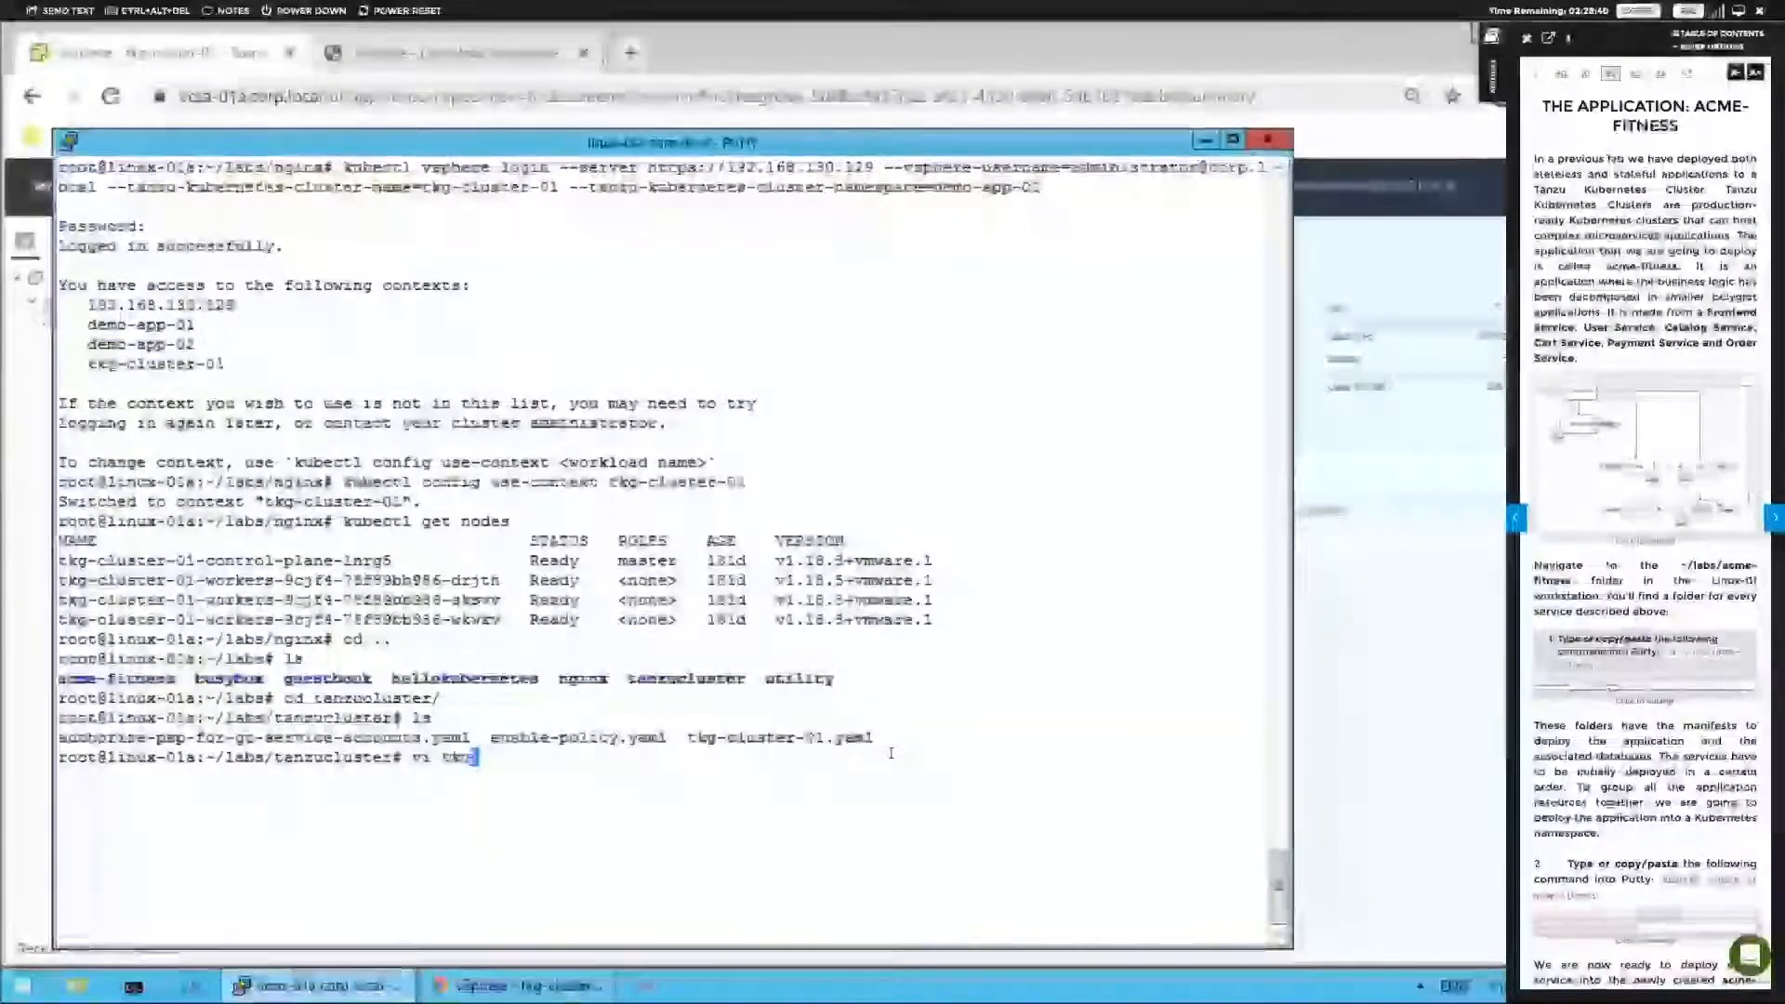
type("-cluster-01.yaml")
key("Return")
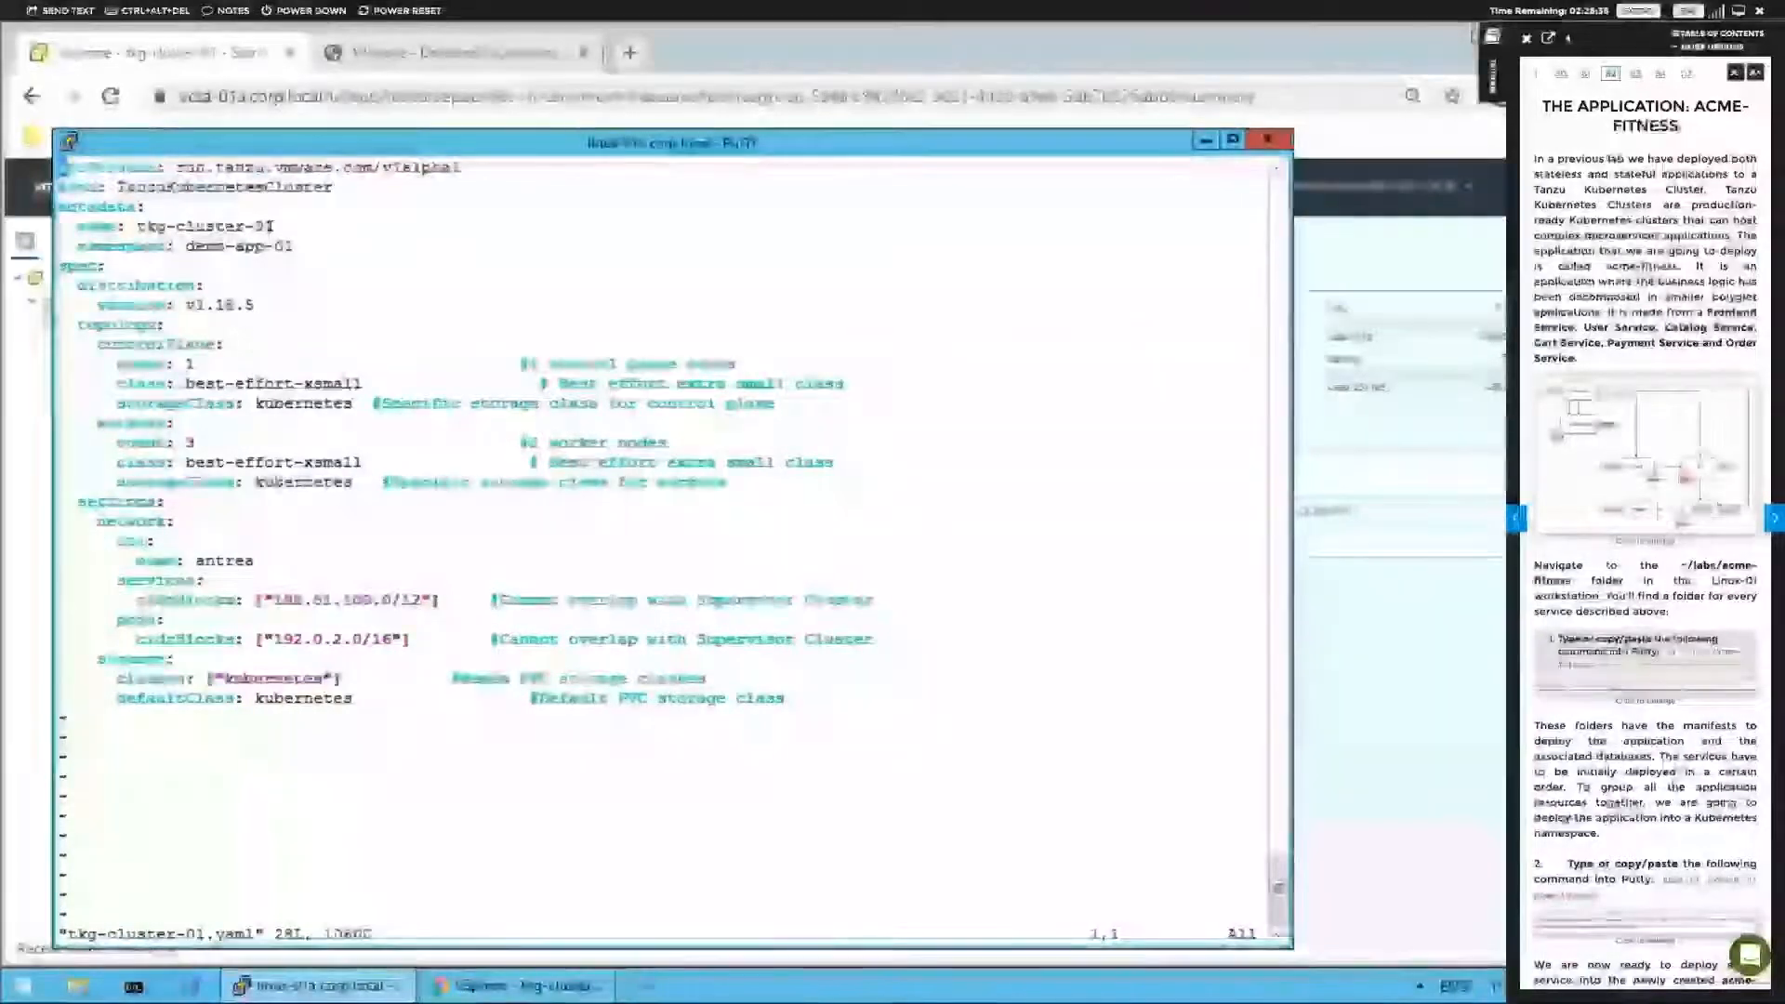
- Try to edit the -01 suffix of the cluster name in tkg-cluster-01.yaml
left_click_drag(274, 226, 247, 227)
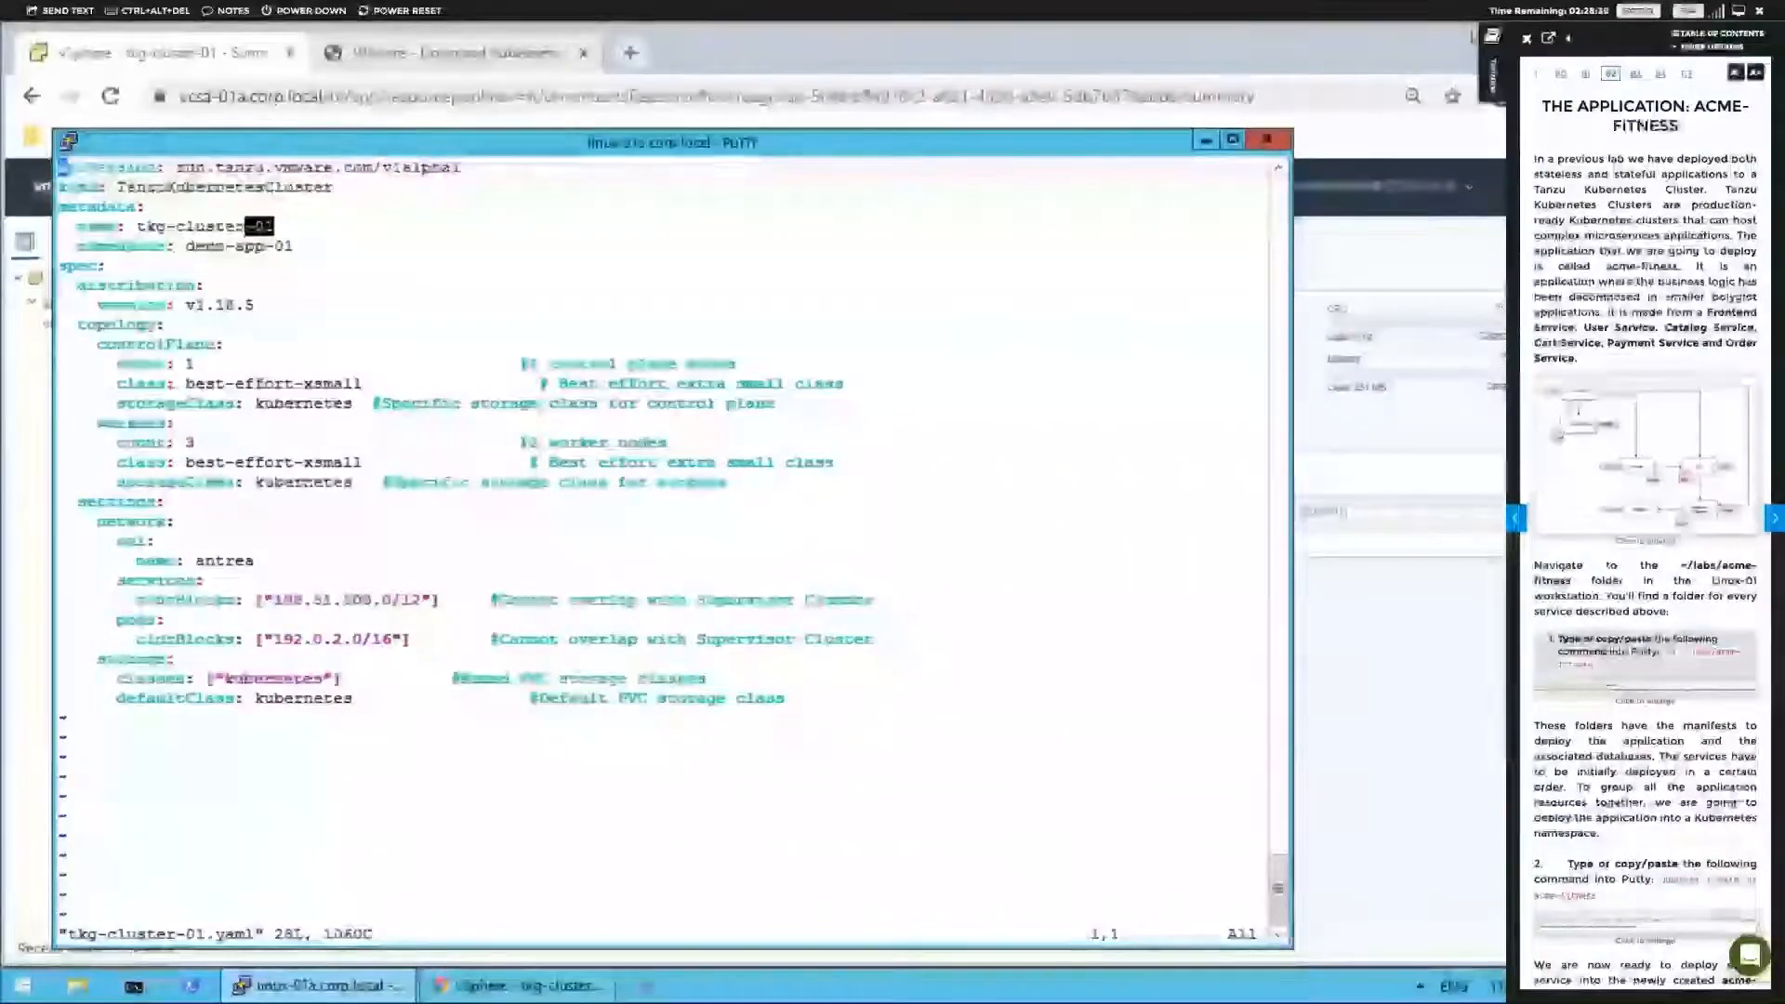
left_click(270, 226)
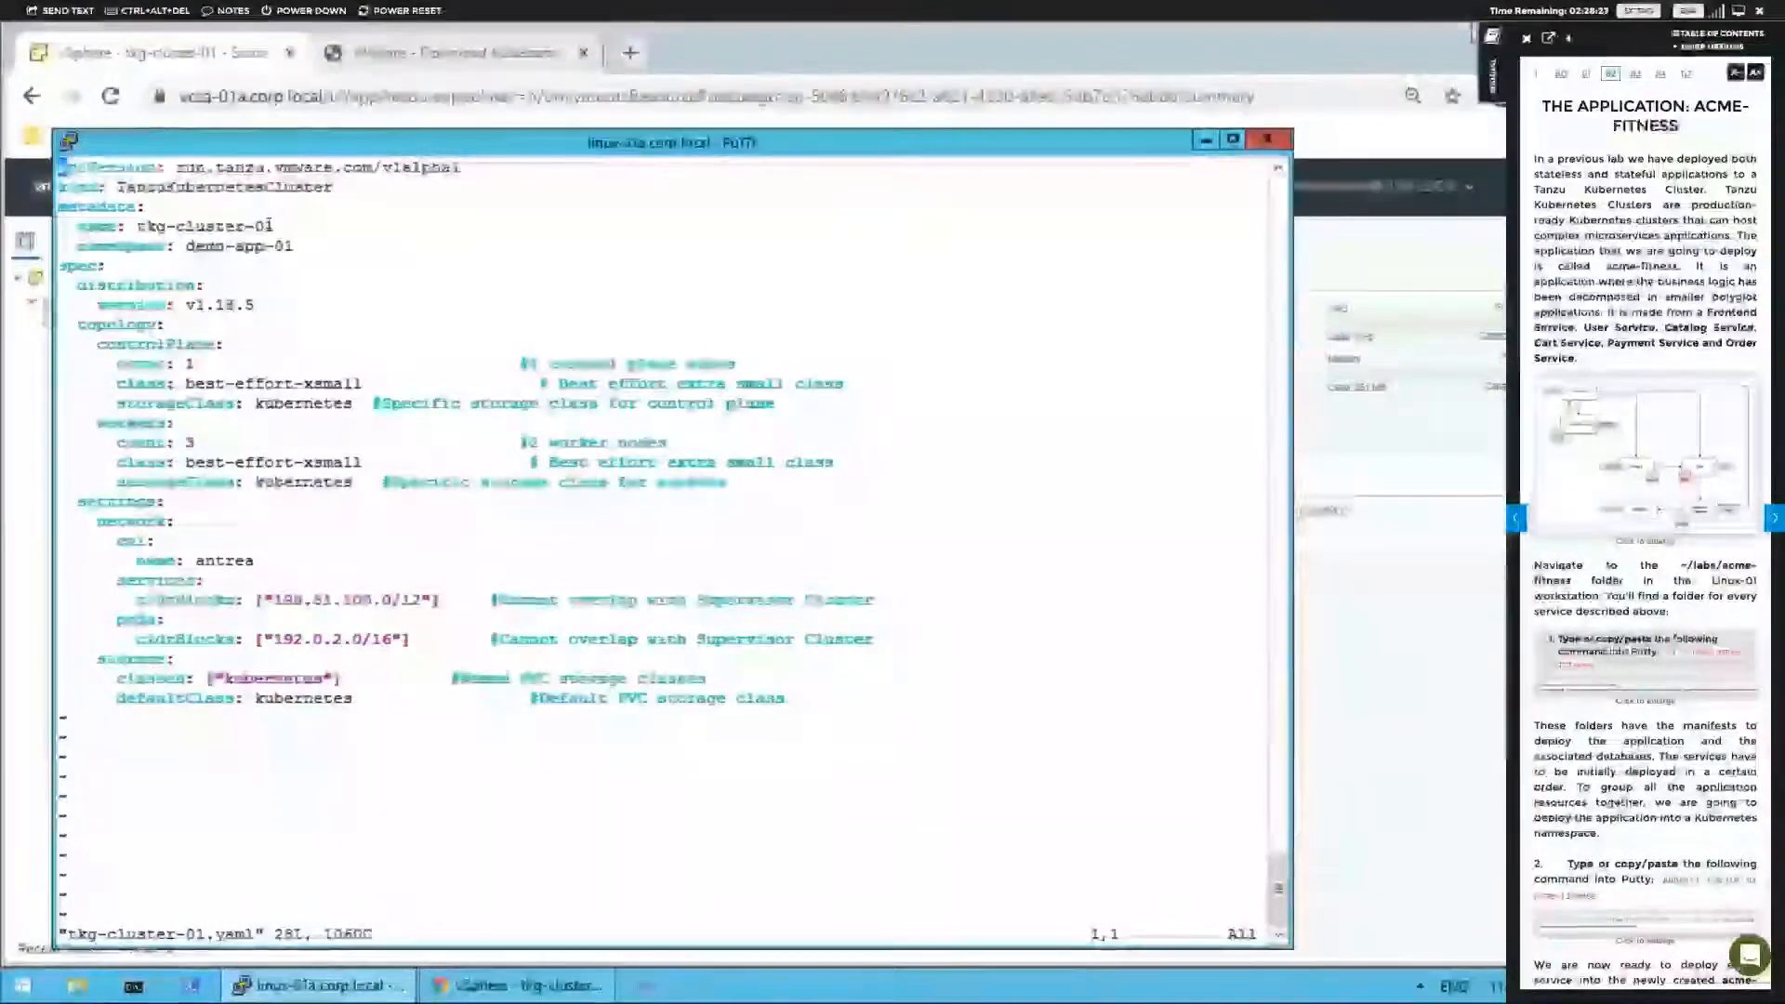
key("Right")
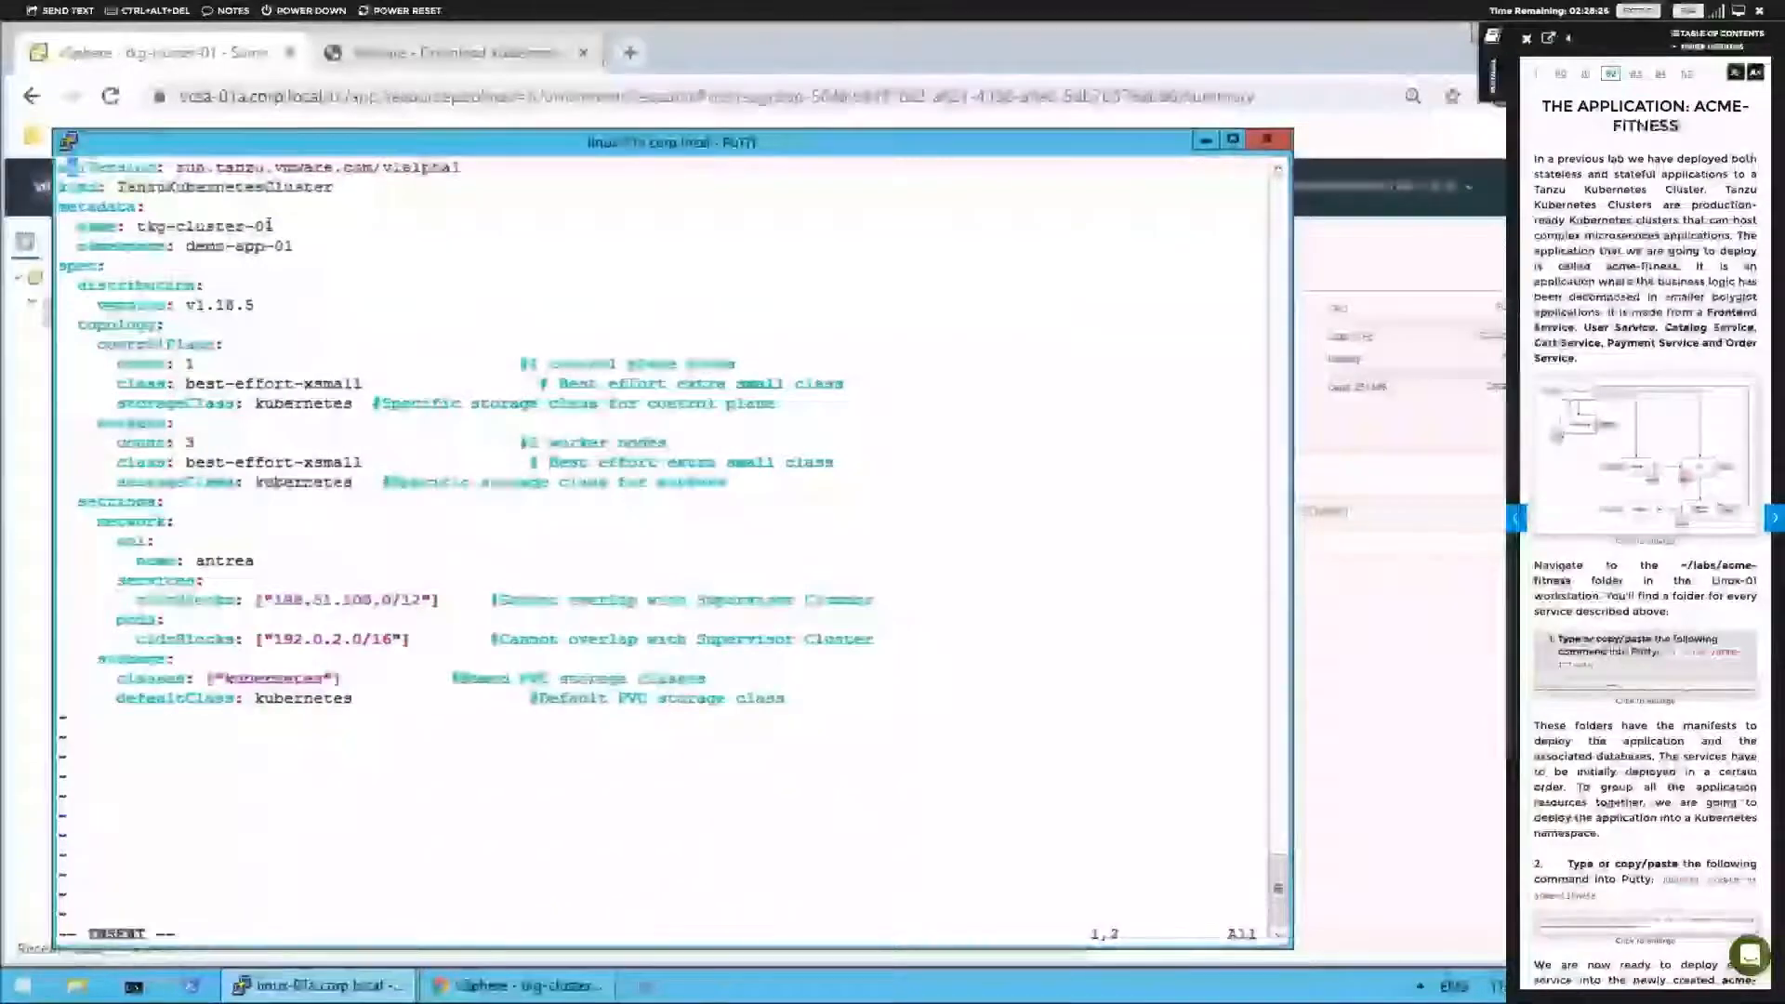
key("BackSpace")
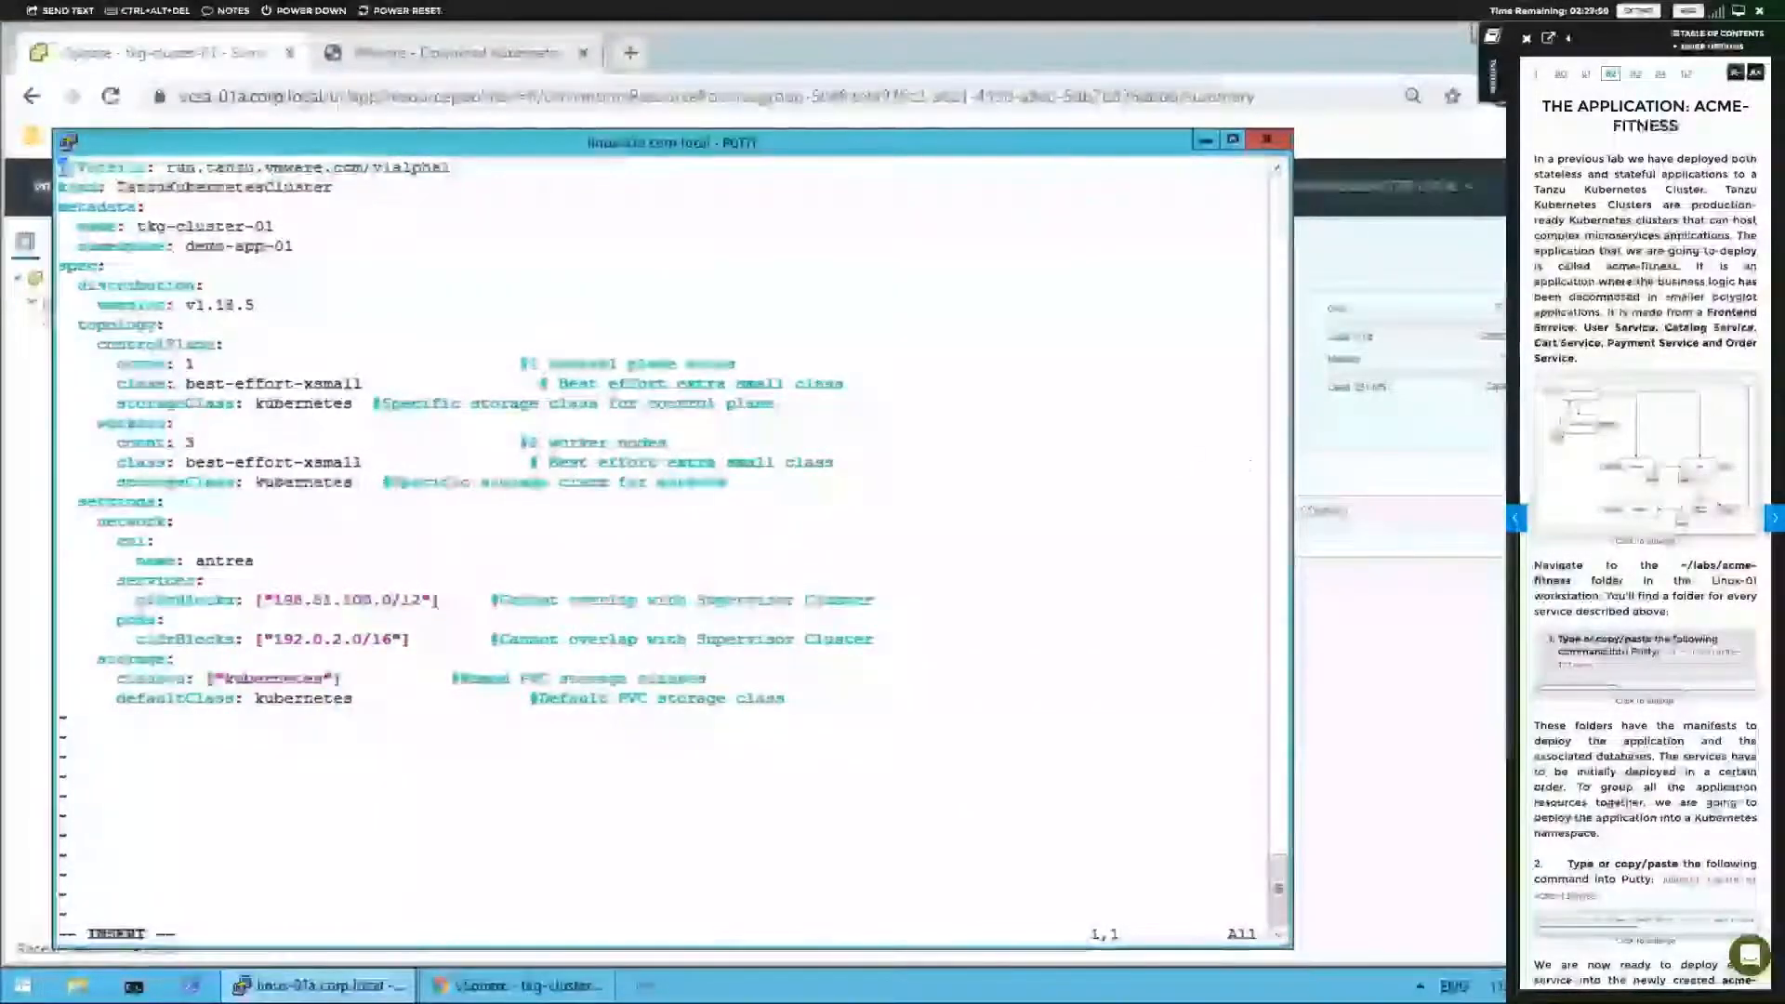
- Go to the manual's Cart Service page and close the PuTTY session to linux-01a without saving the file
left_click_drag(1691, 446, 1566, 440)
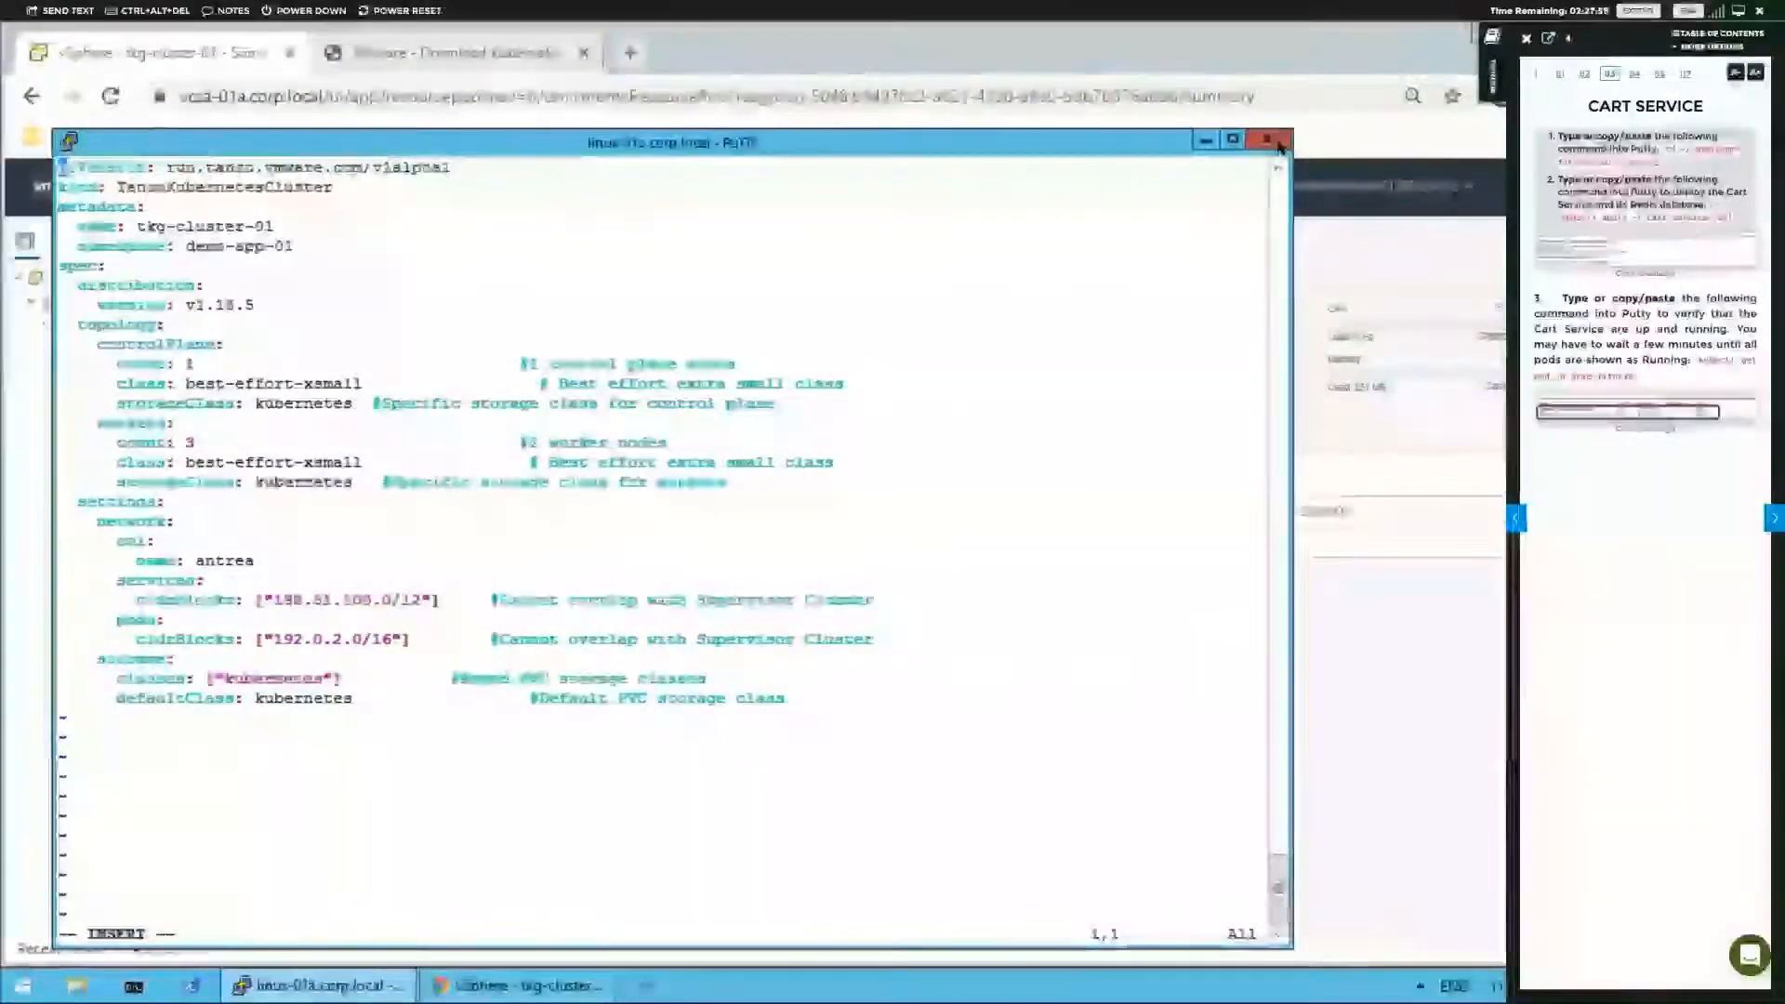
left_click(1270, 141)
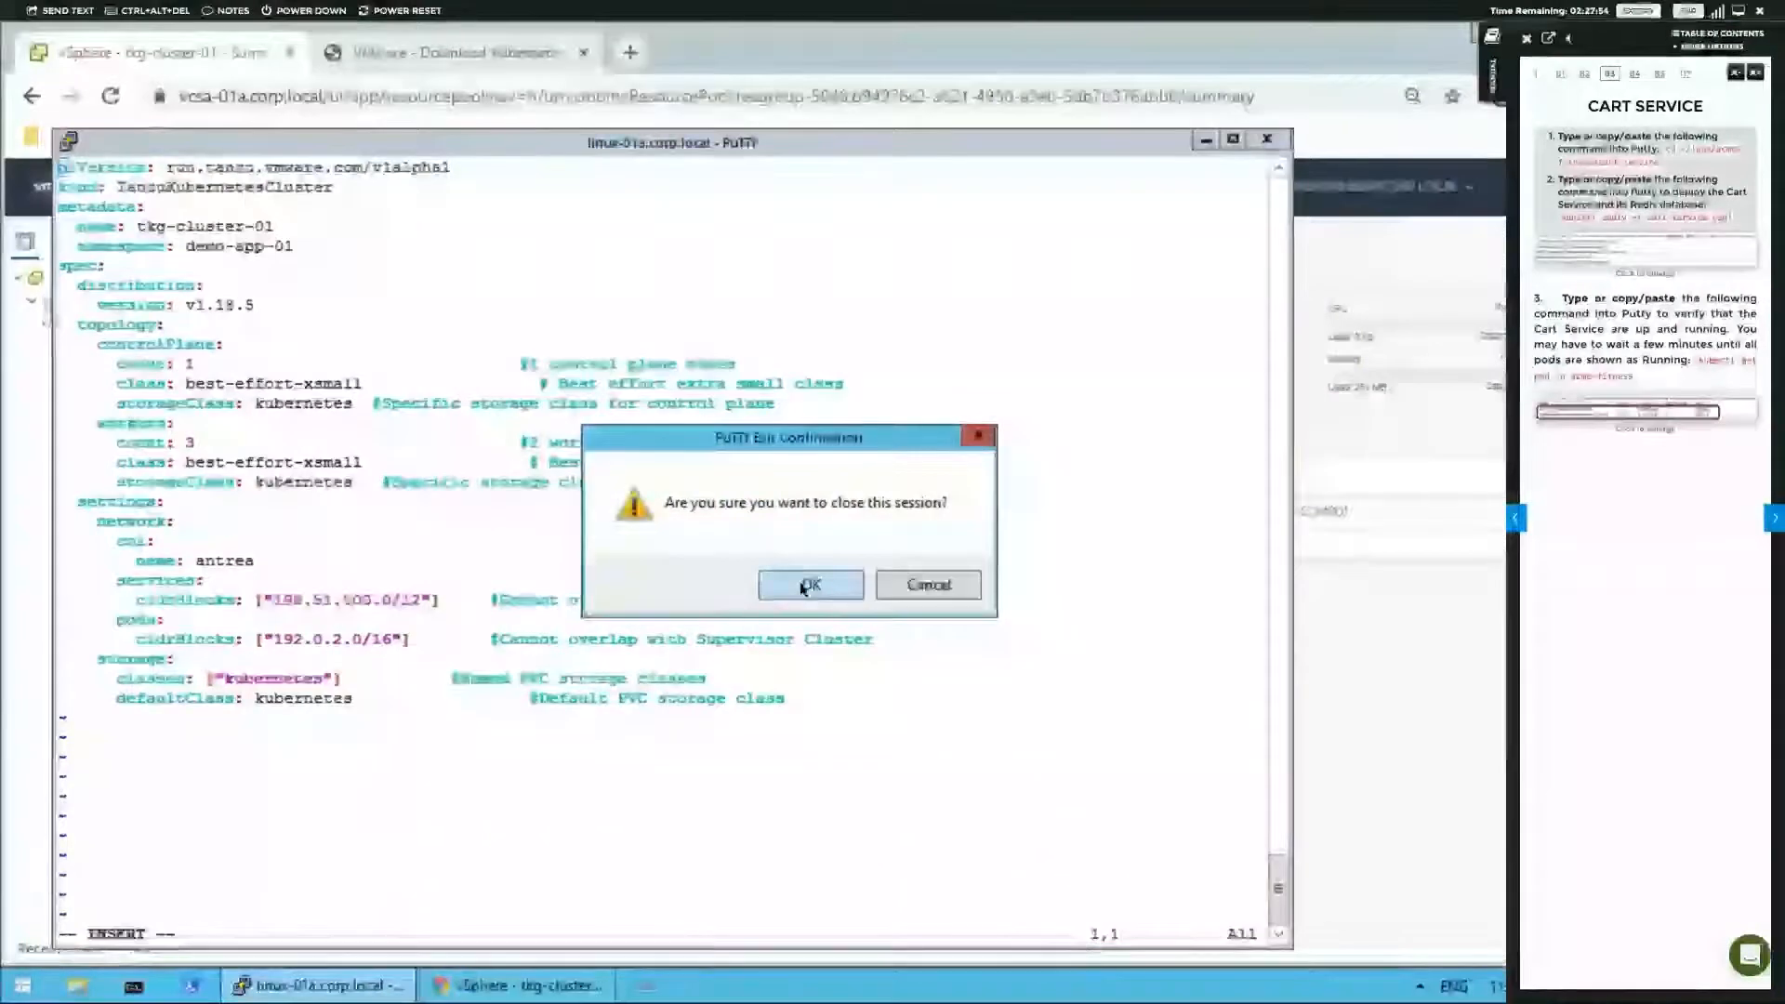
left_click(807, 586)
- Open the Harbor sign-in page from the Region A bookmarks in a new browser tab
left_click(630, 53)
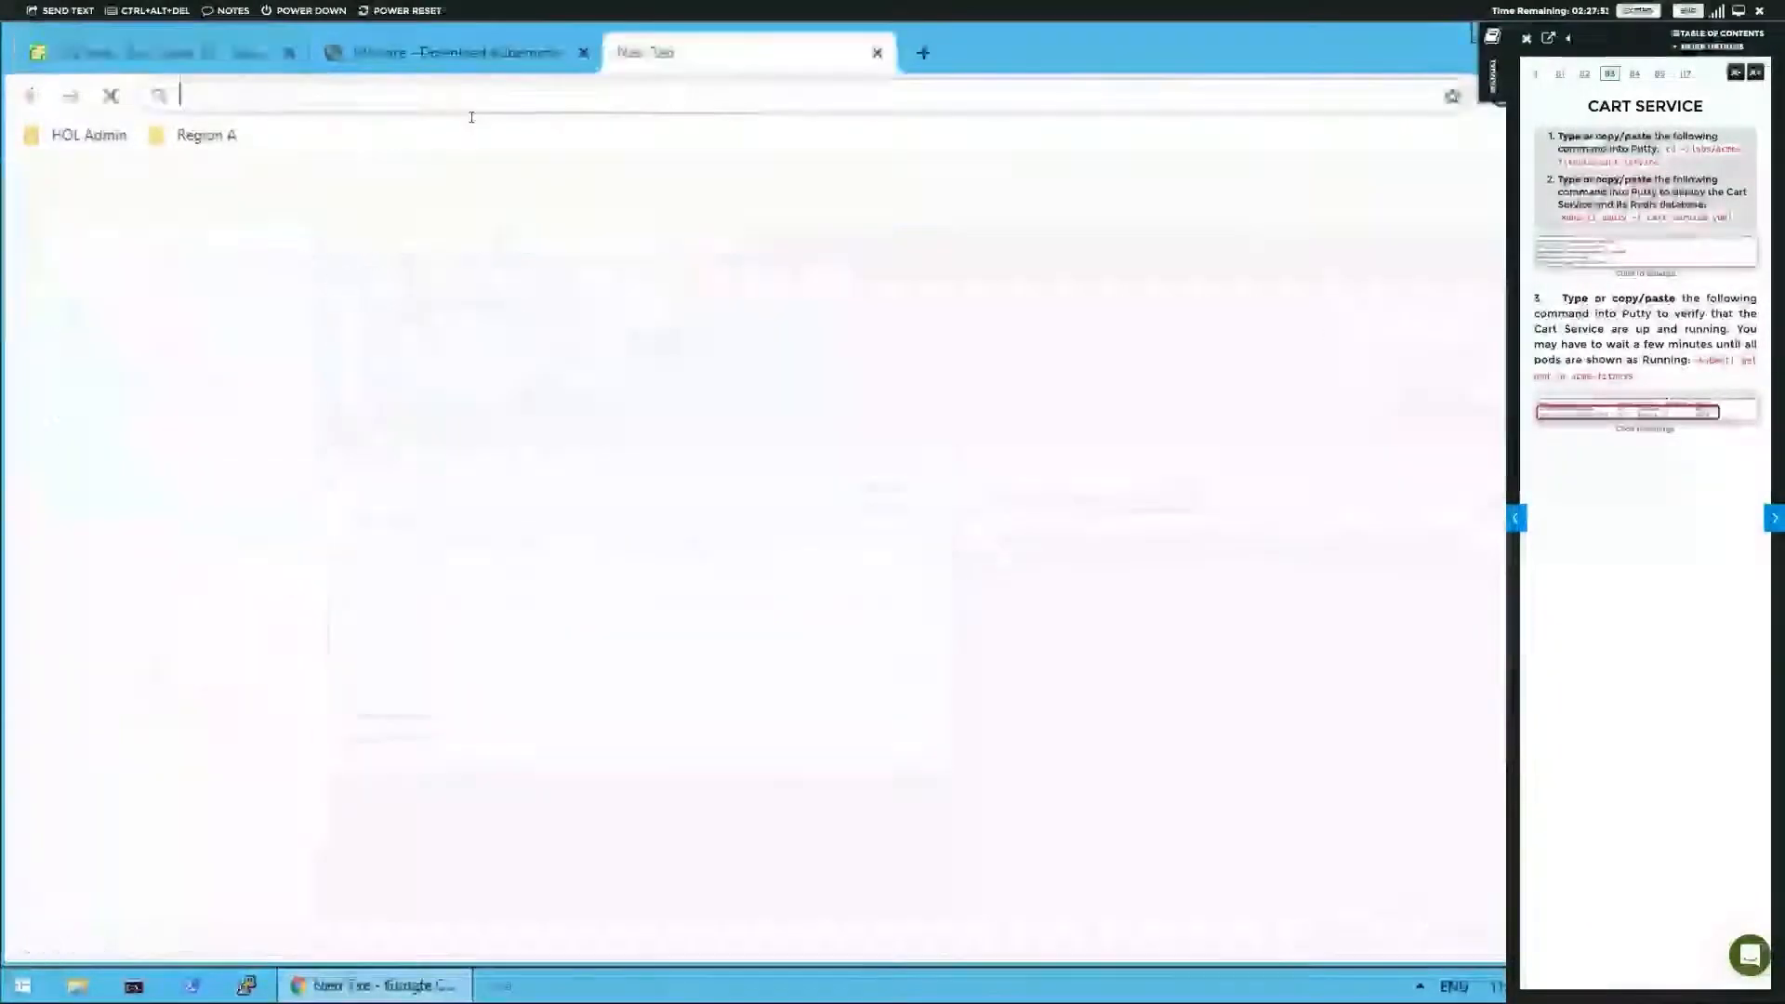
left_click(207, 135)
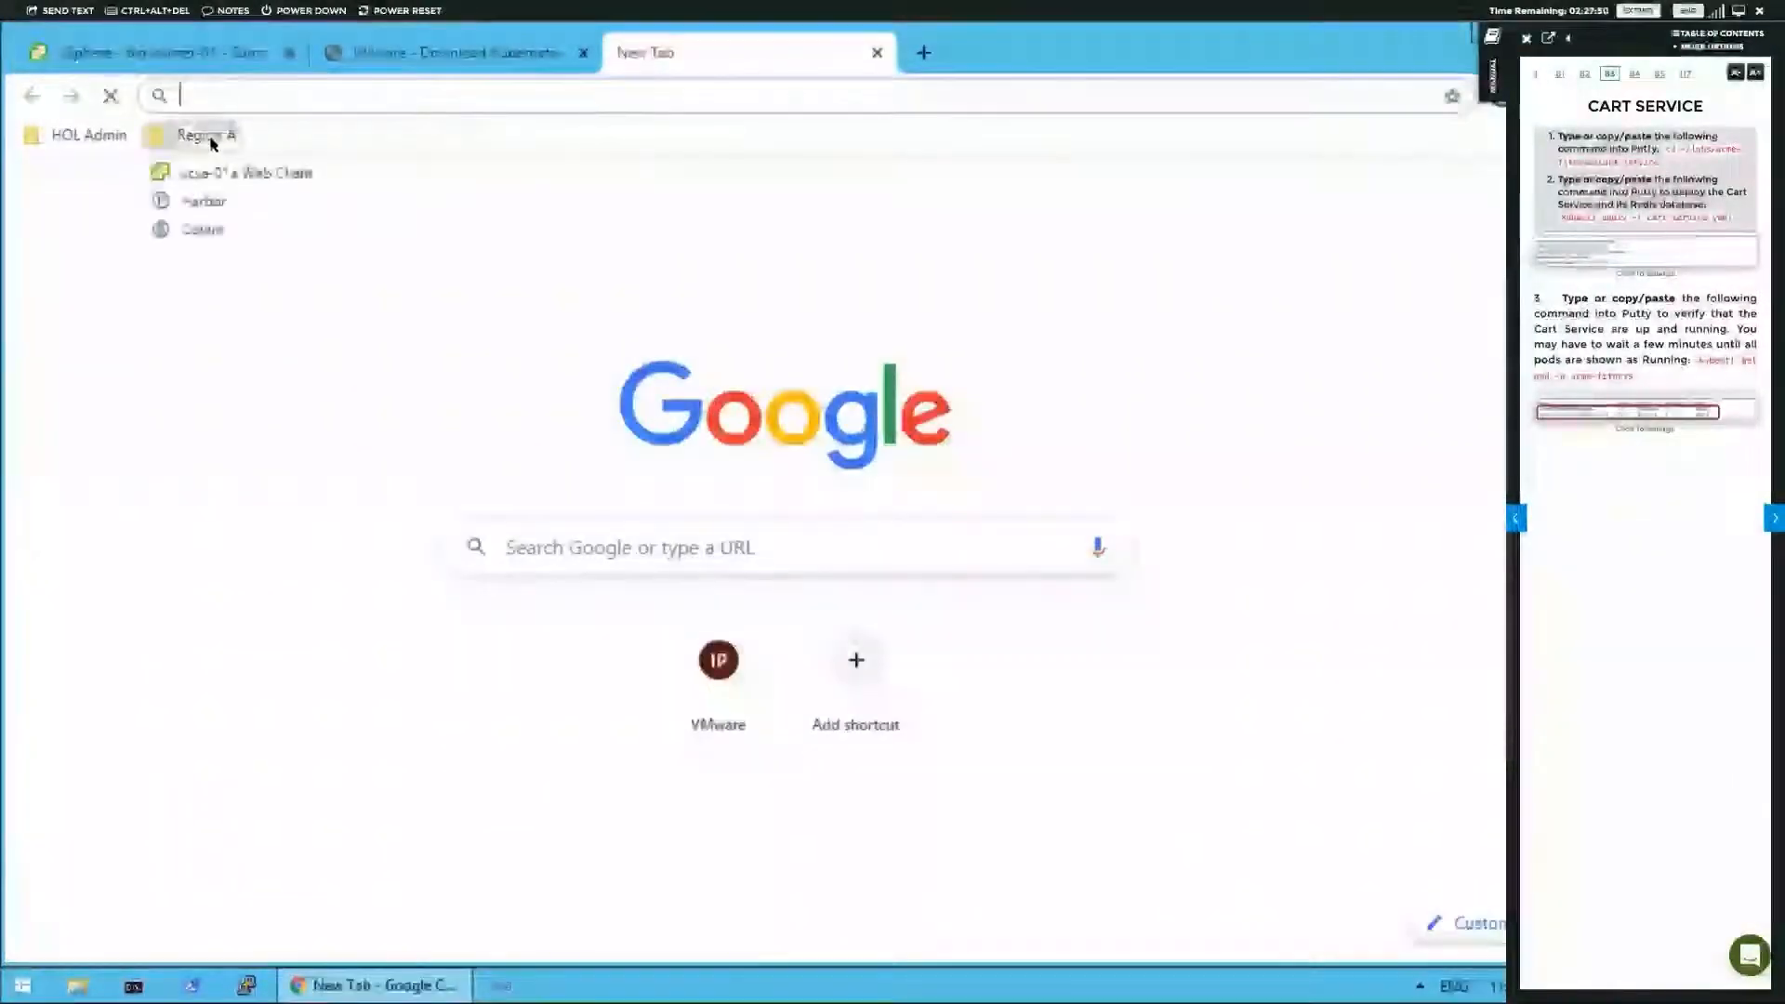
left_click(197, 202)
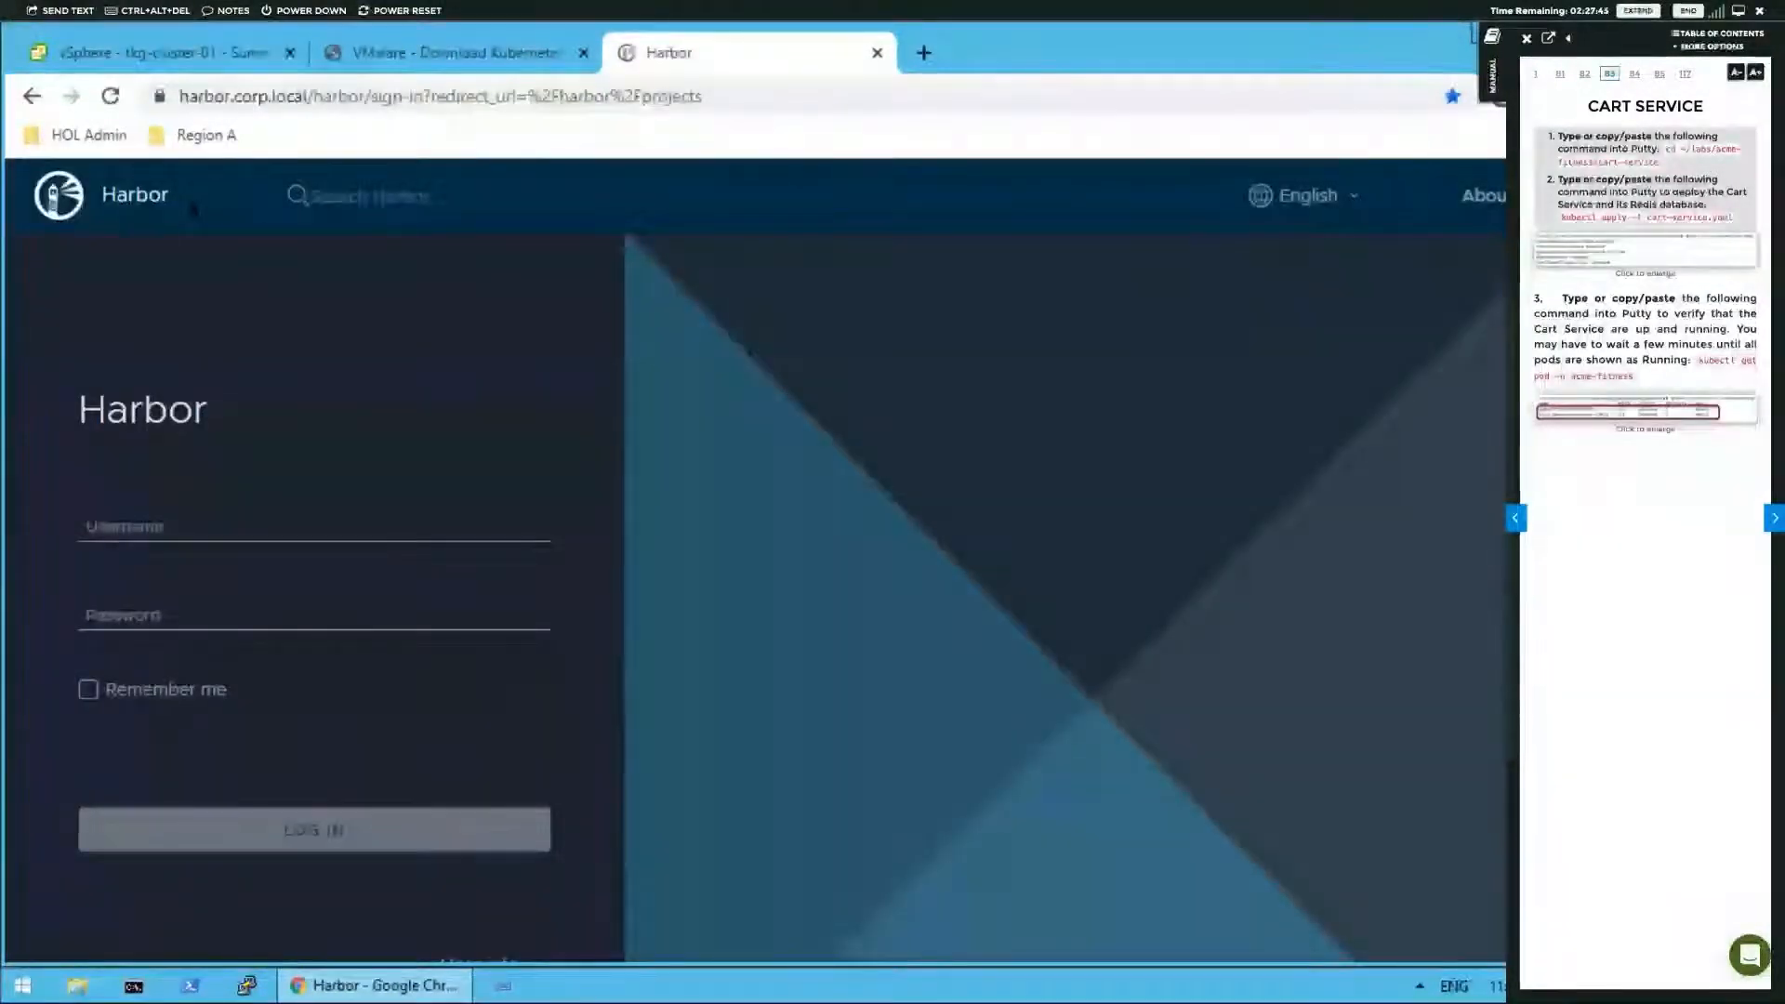
left_click(223, 527)
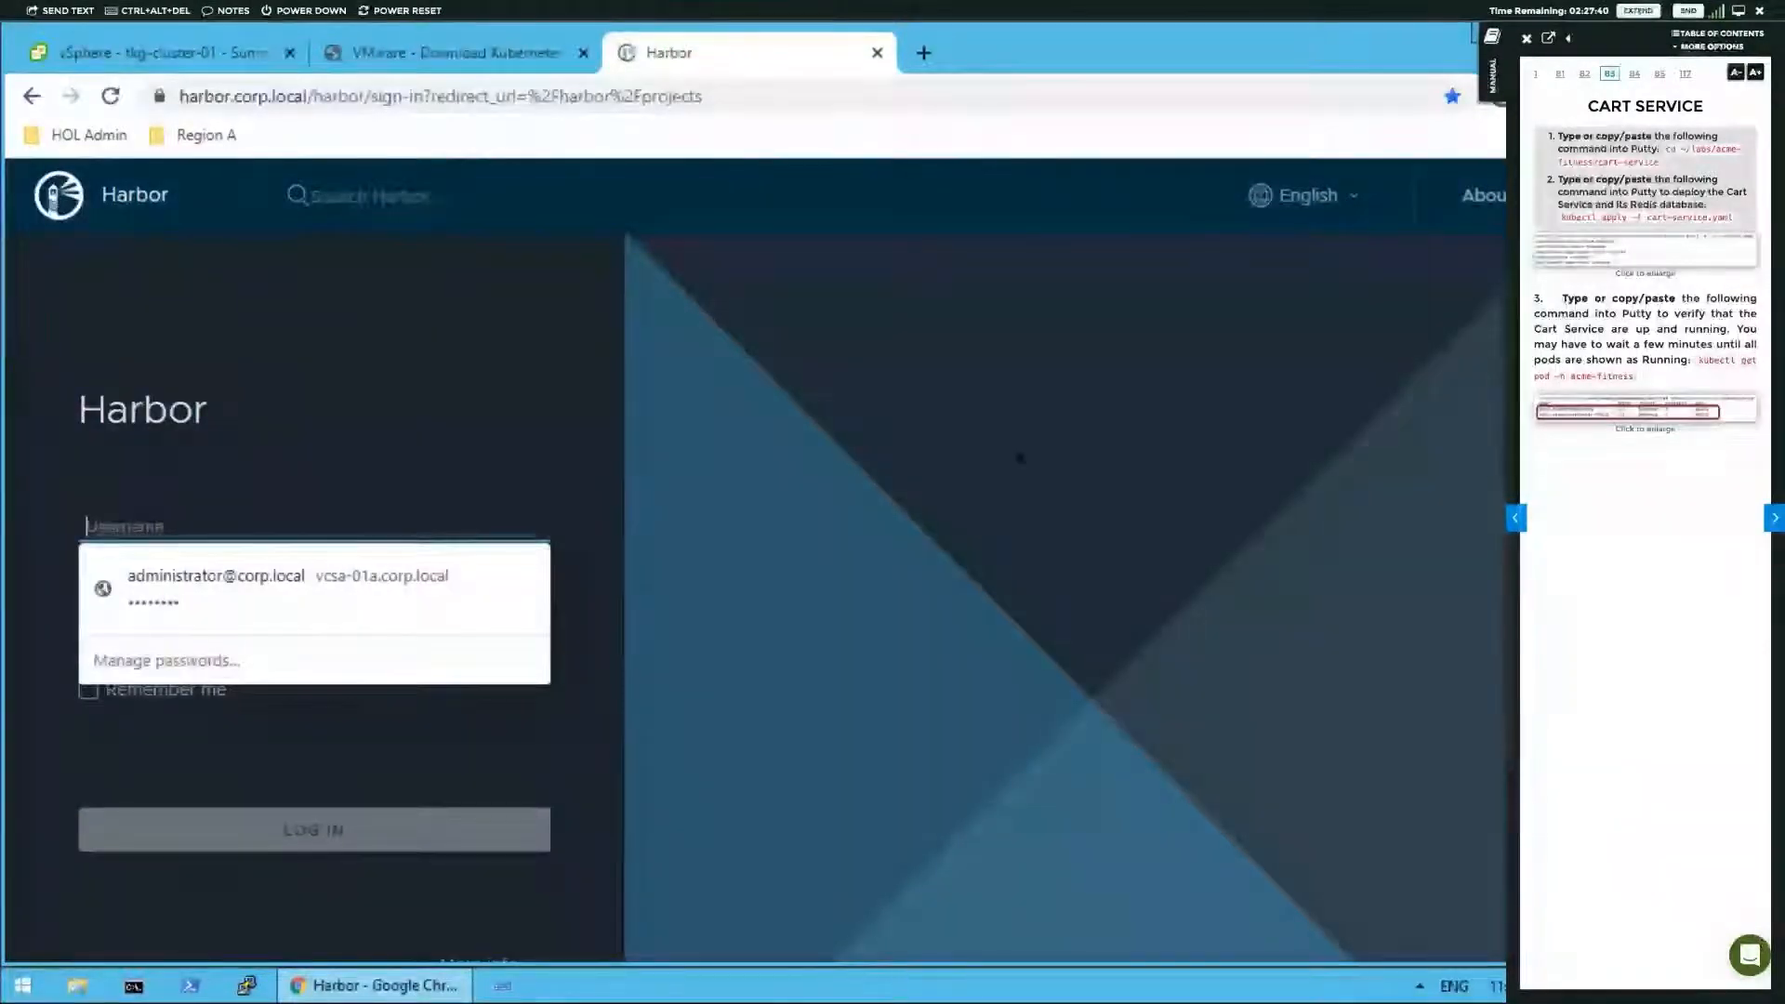
left_click(1020, 457)
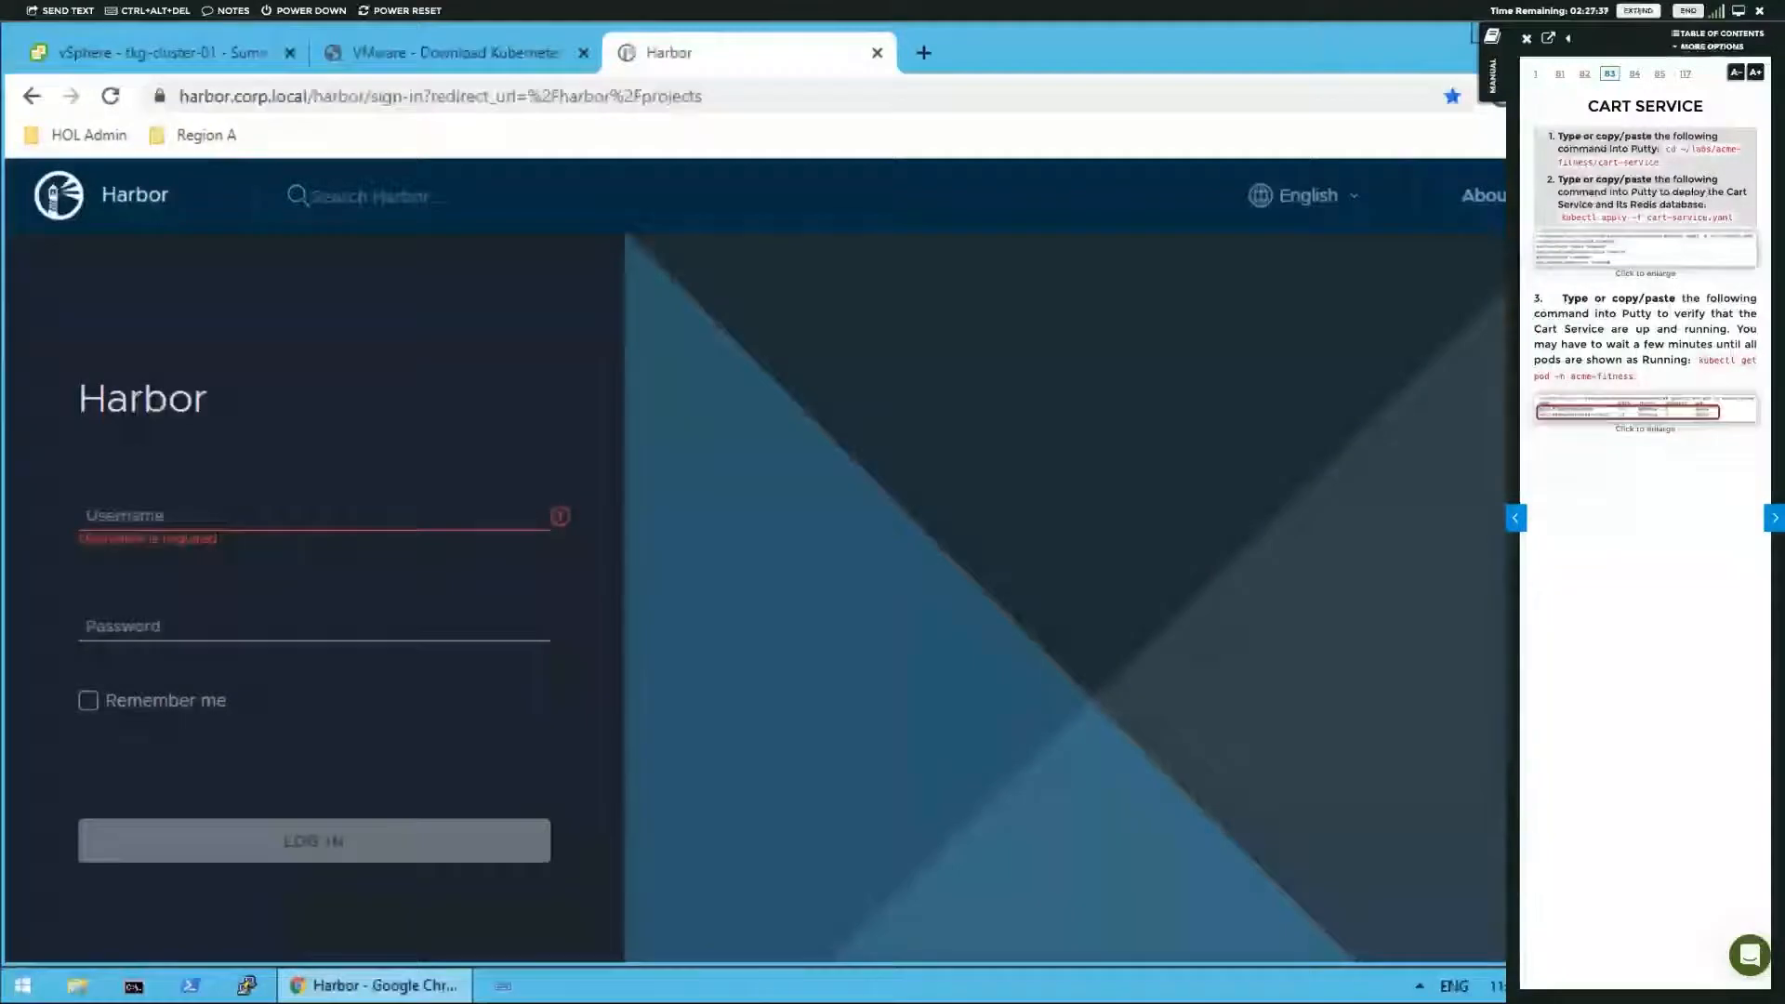
- Open Octant from the Region A bookmarks in another new browser tab and show the default namespace overview
left_click(923, 52)
left_click(225, 136)
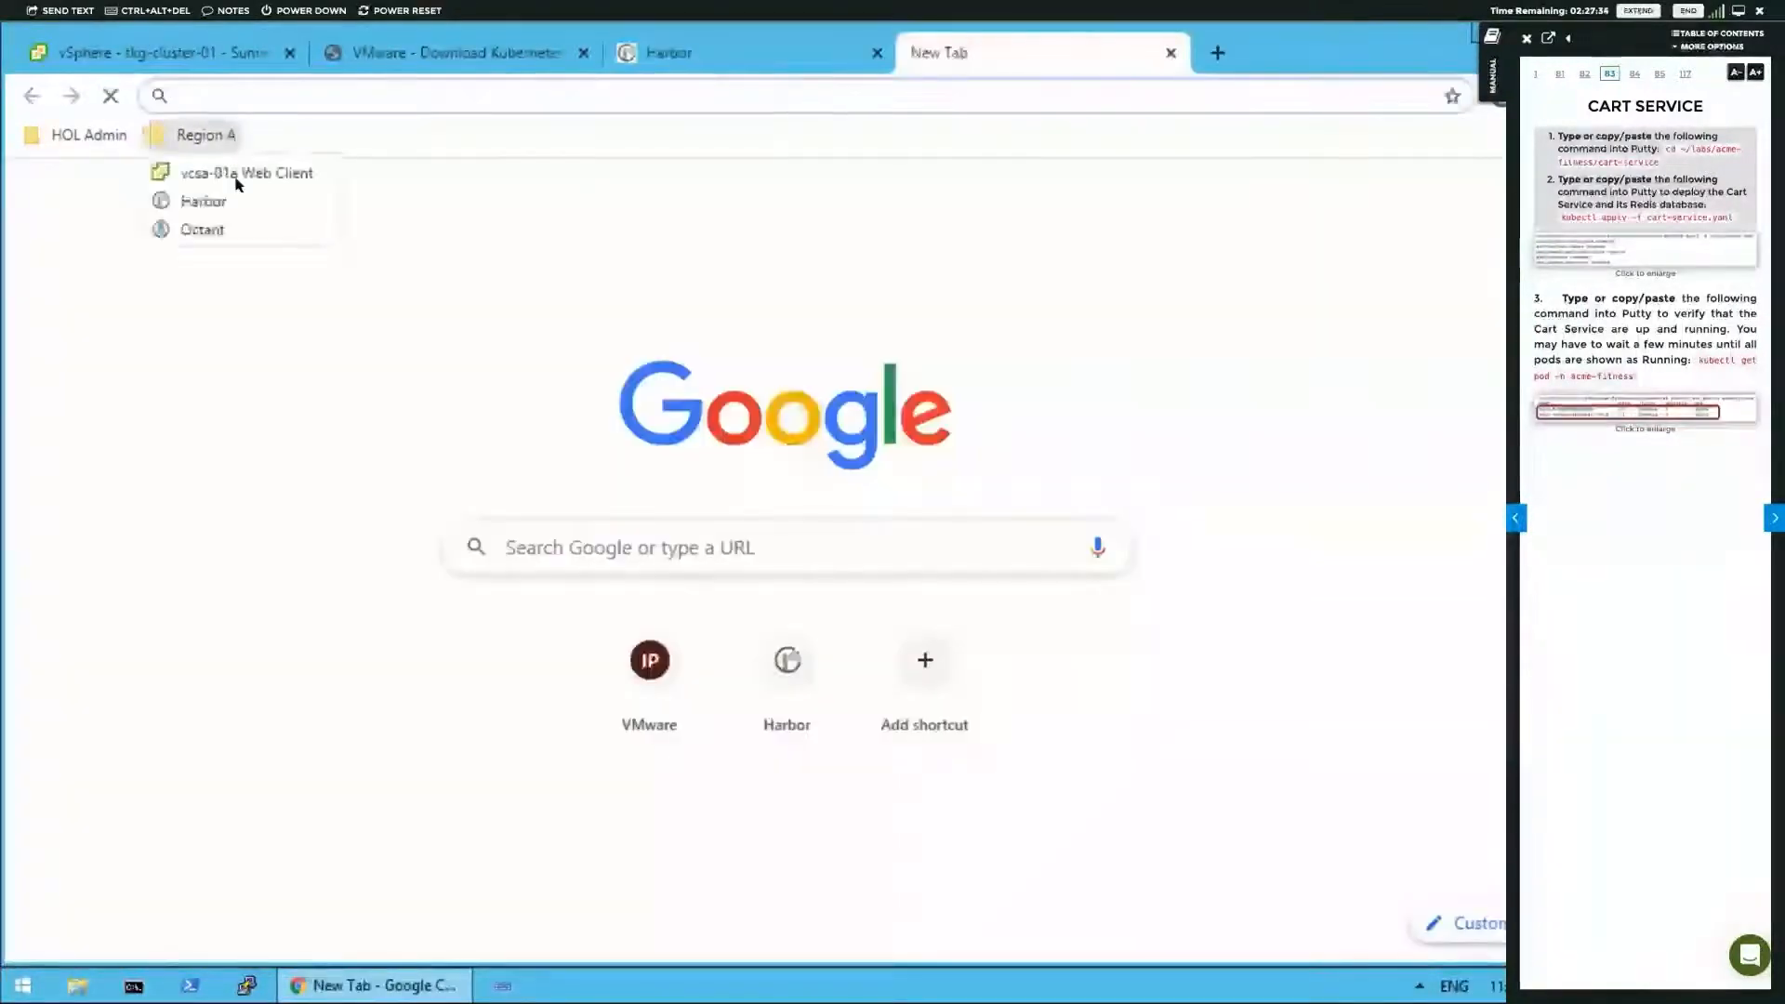
left_click(209, 230)
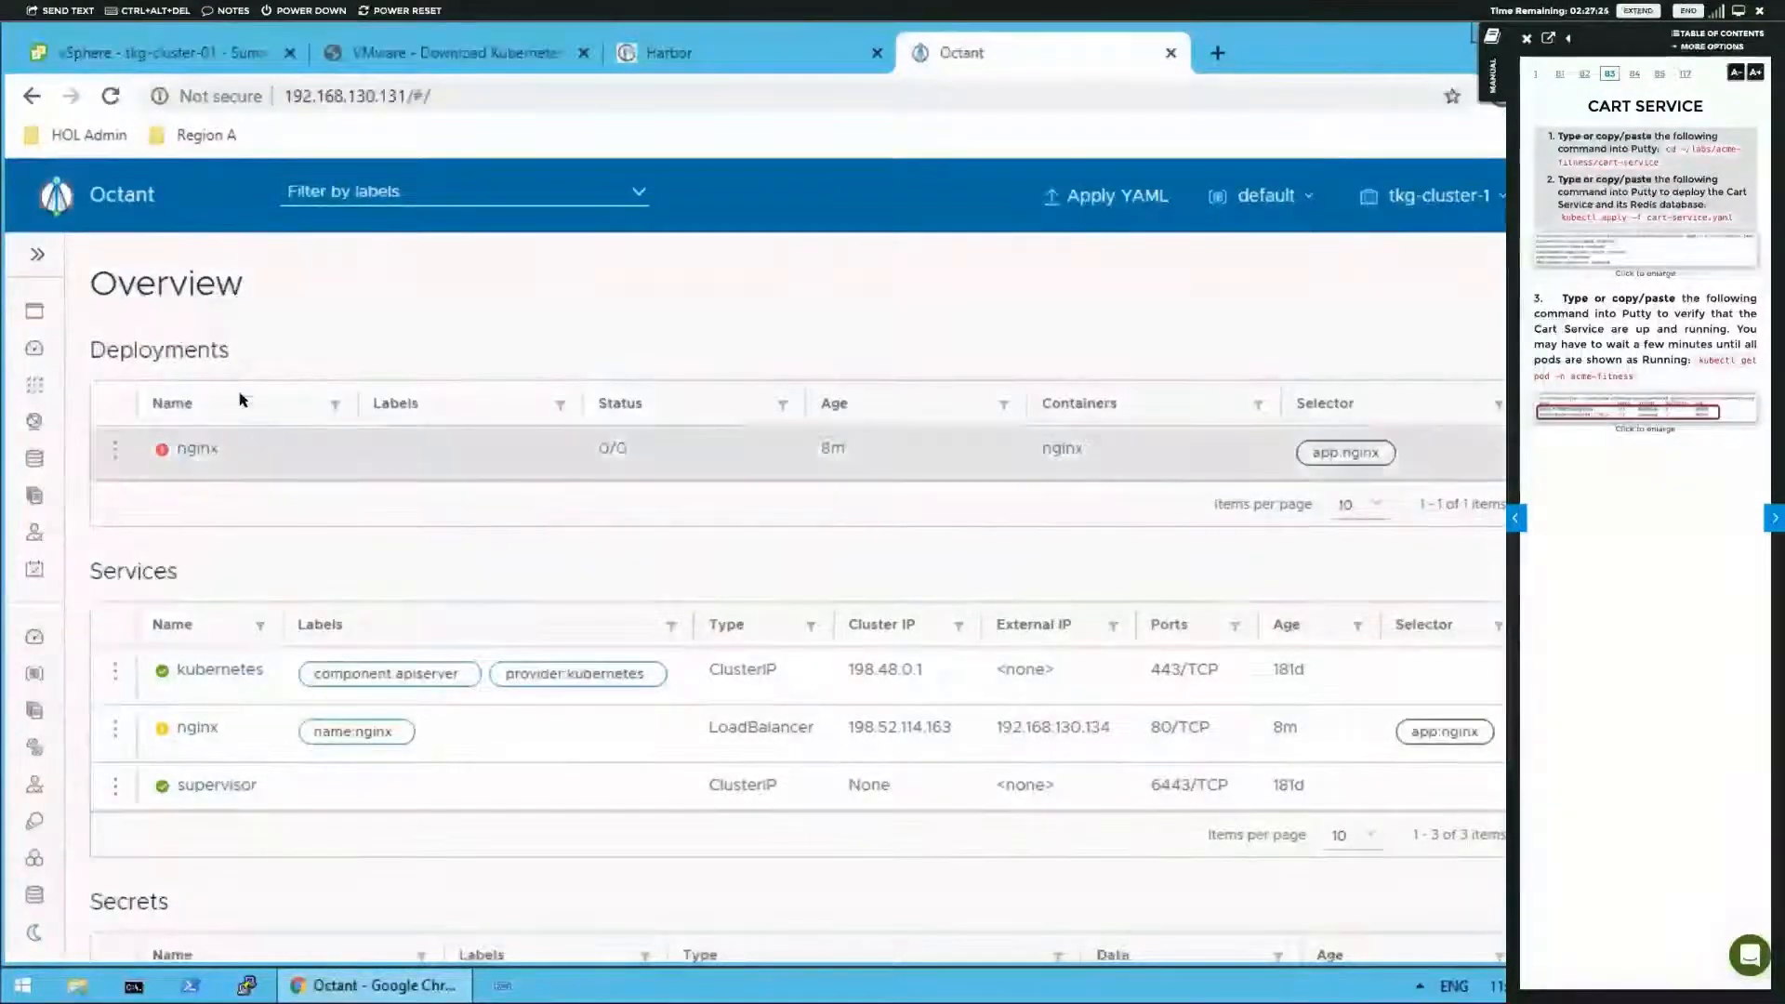
left_click(37, 350)
mouse_move(41, 382)
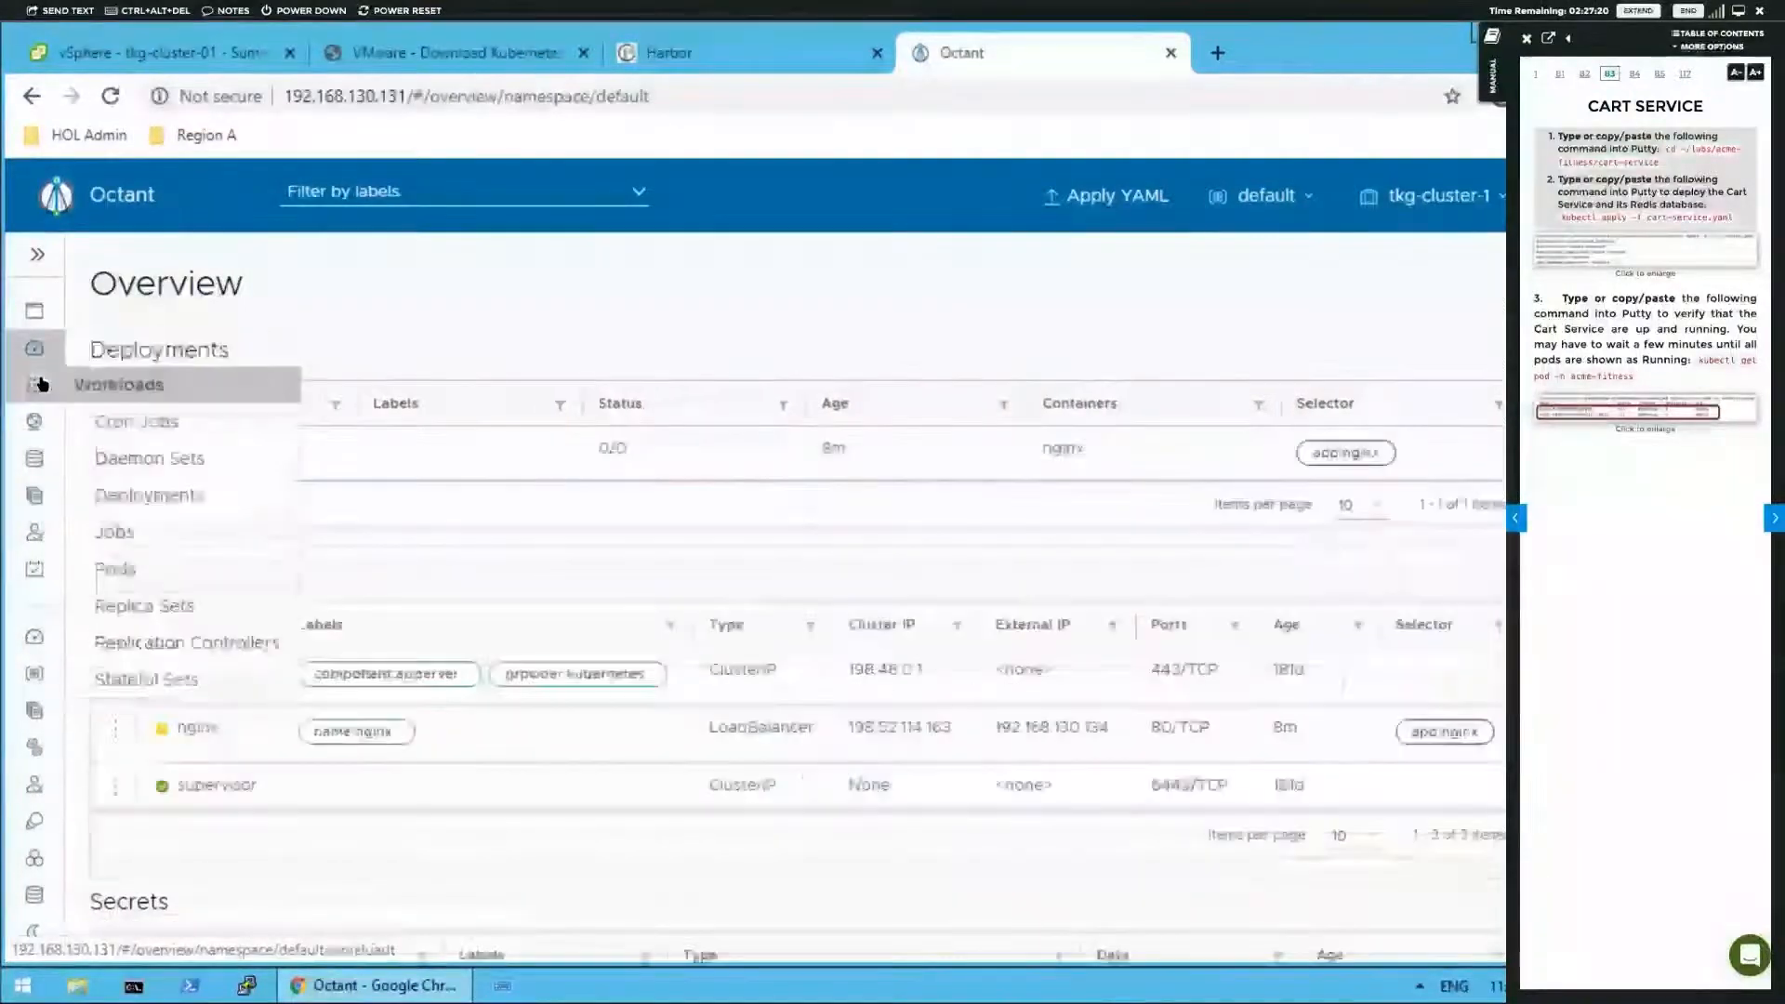